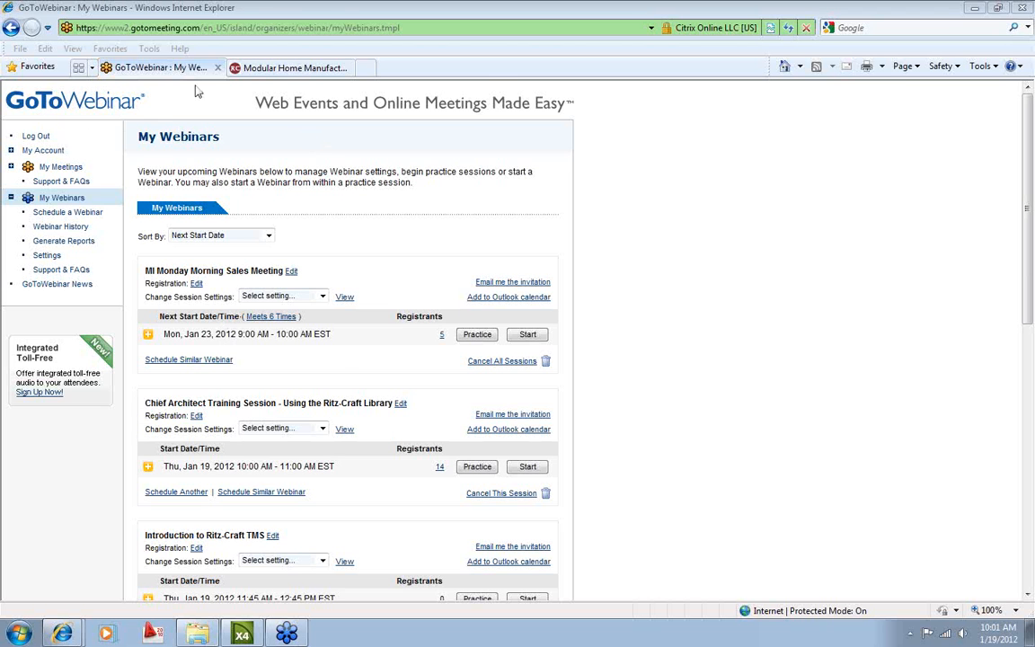
Log in to Ritz-Craft's Builder Login using the saved builder login name and account password.
{"action": "left_click", "coordinate": [278, 67]}
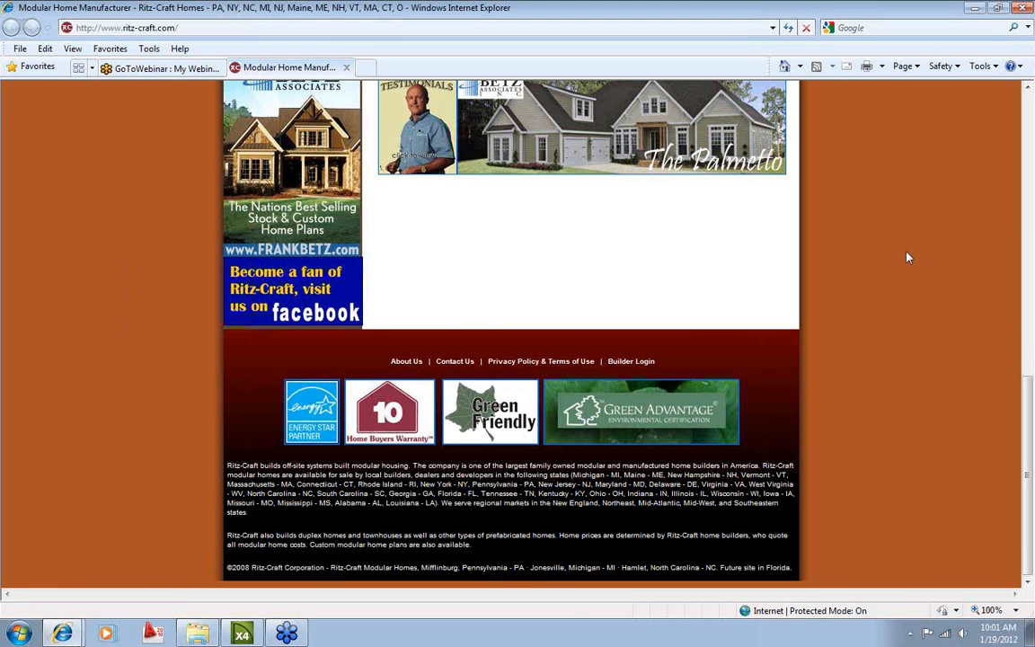
{"action": "left_click", "coordinate": [633, 362]}
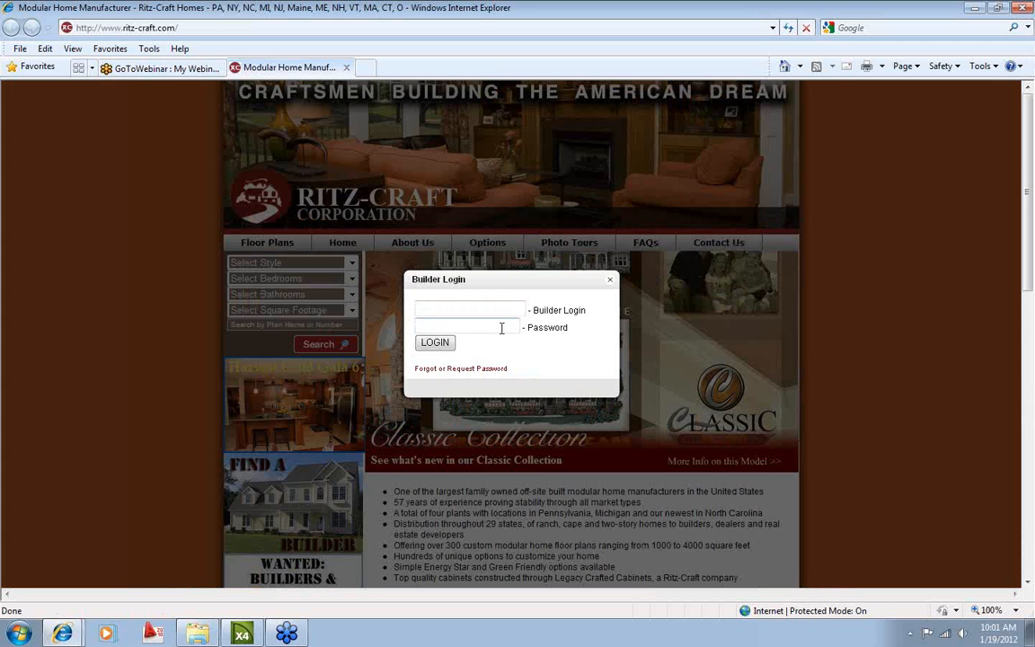
{"action": "left_click", "coordinate": [490, 309]}
{"action": "type", "text": "s"}
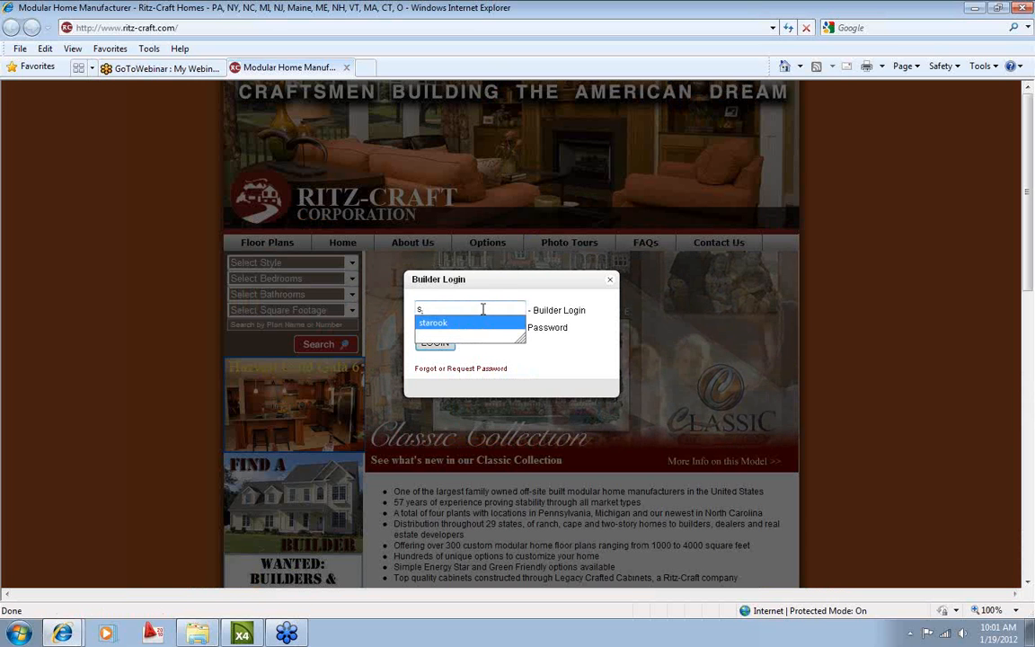
{"action": "type", "text": "torkk"}
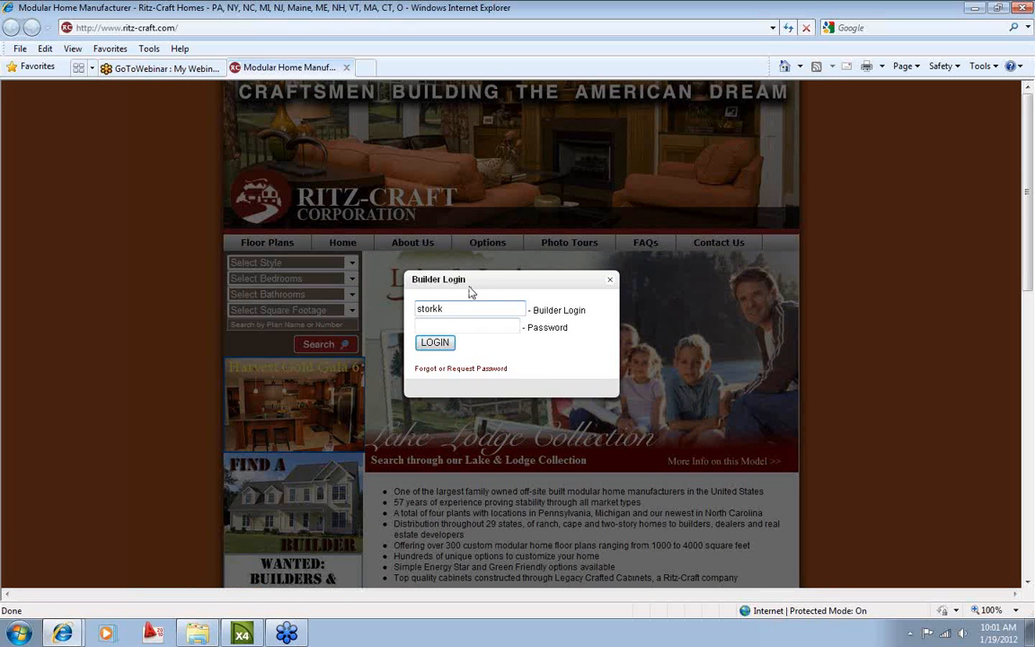
{"action": "key", "text": "BackSpace"}
{"action": "key", "text": "BackSpace"}
{"action": "key", "text": "BackSpace"}
{"action": "key", "text": "BackSpace"}
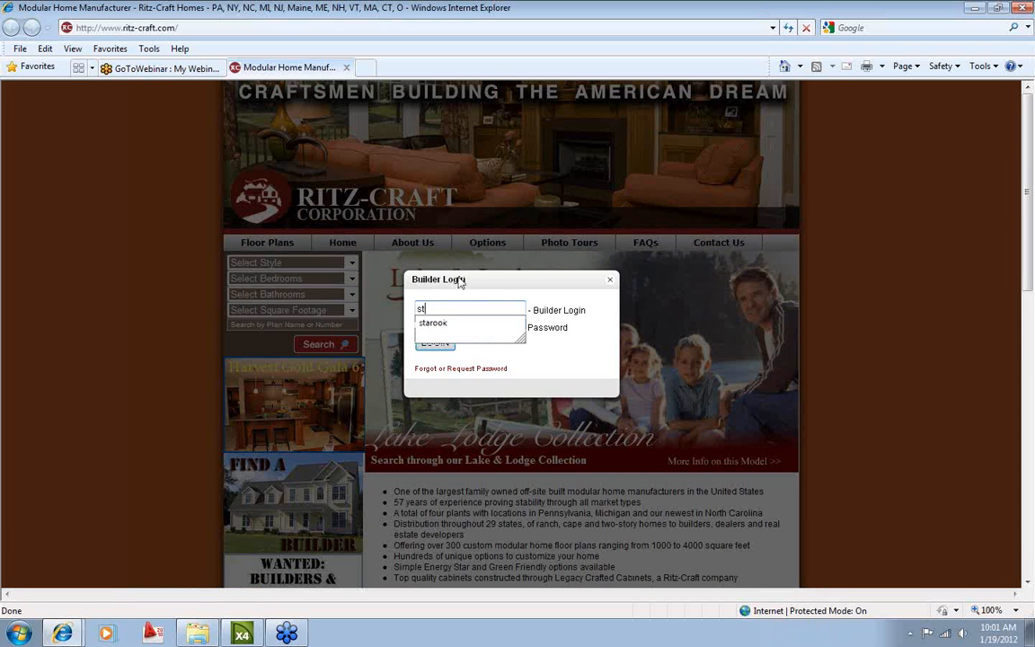
{"action": "key", "text": "Down"}
{"action": "key", "text": "Return"}
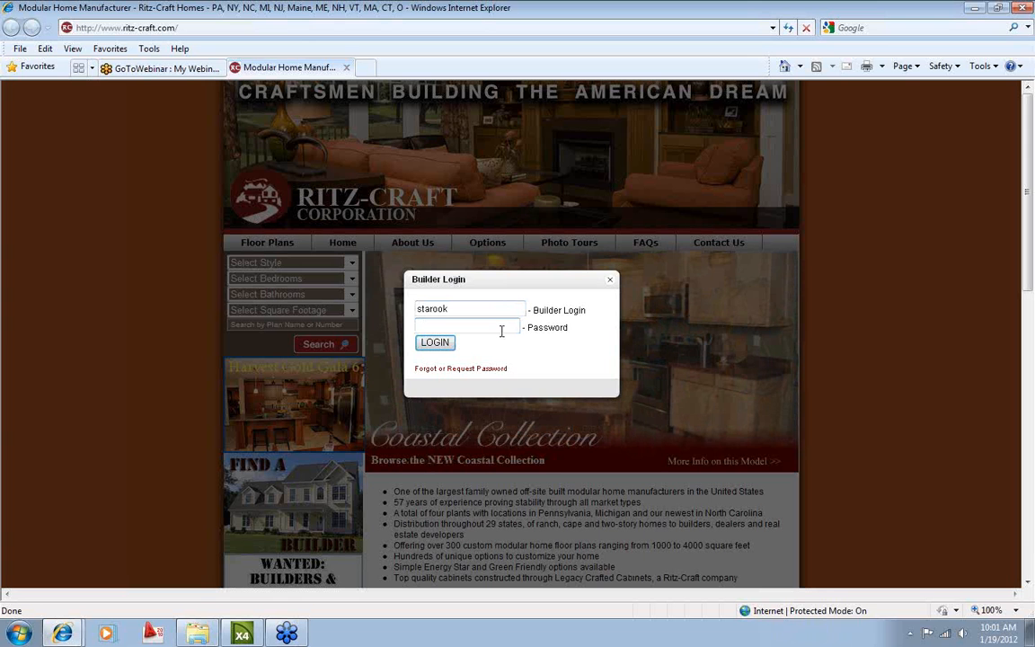
{"action": "type", "text": "•"}
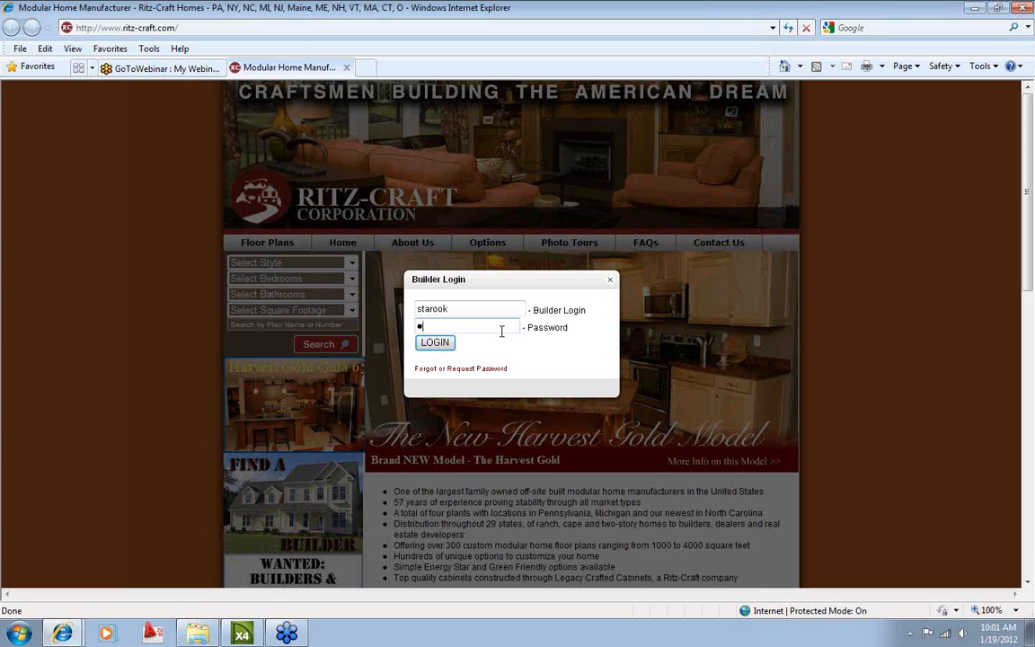
{"action": "type", "text": "••••"}
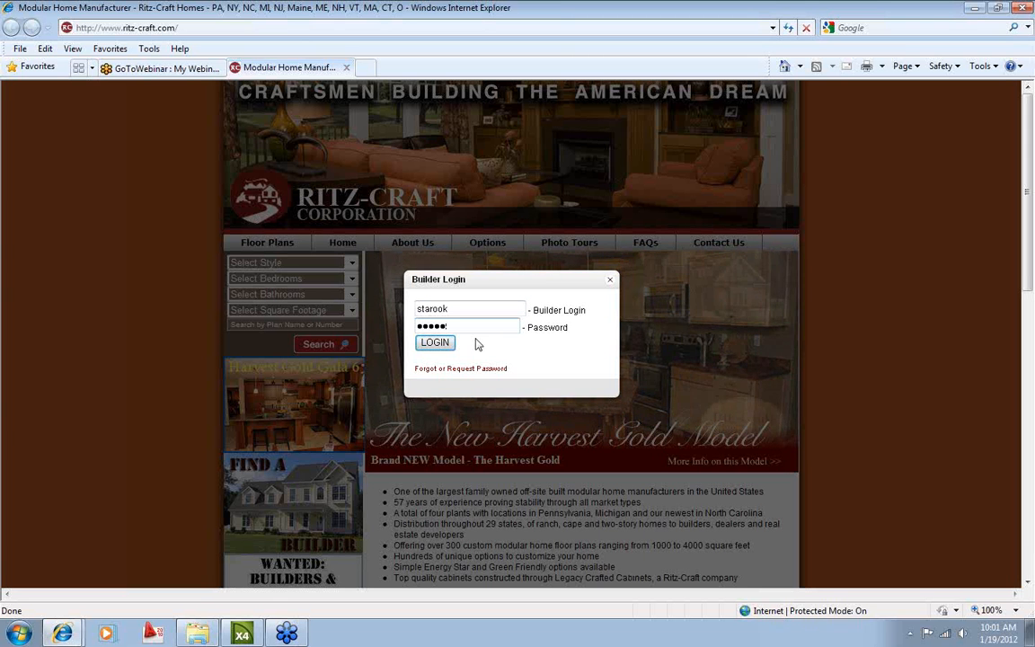
{"action": "left_click", "coordinate": [435, 344]}
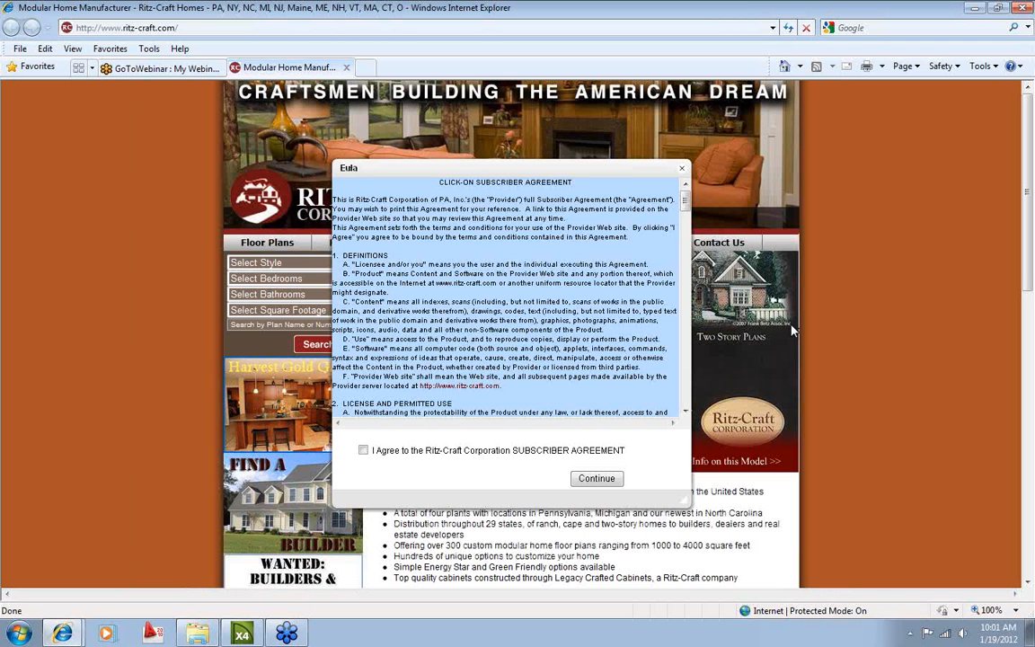
Tick 'I Agree' on the Ritz-Craft subscriber agreement and continue into the builder area.
{"action": "left_click", "coordinate": [363, 450]}
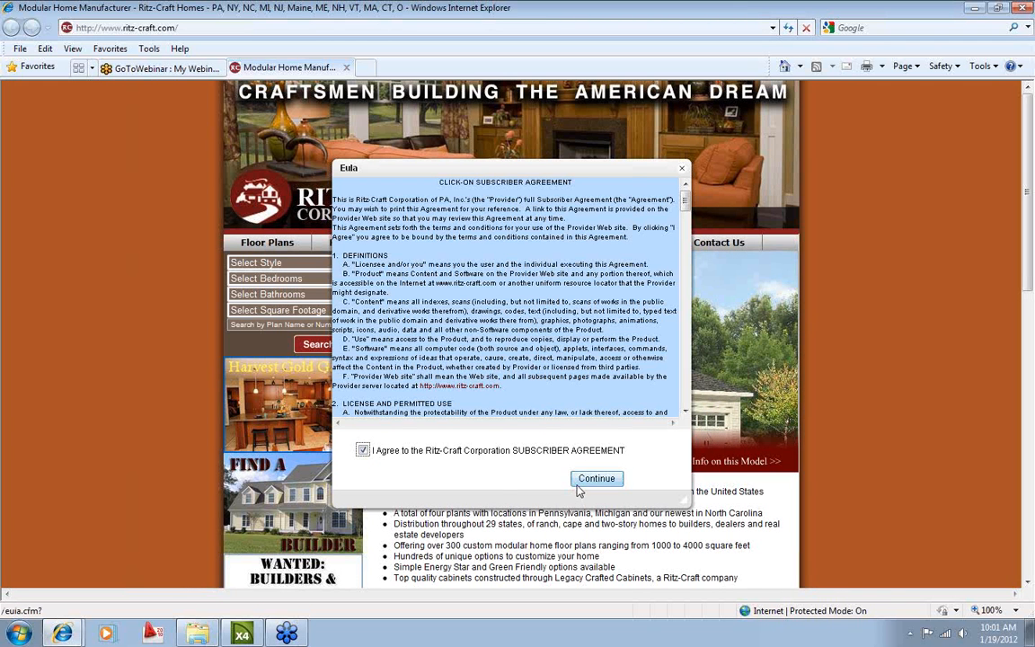
{"action": "left_click", "coordinate": [579, 483]}
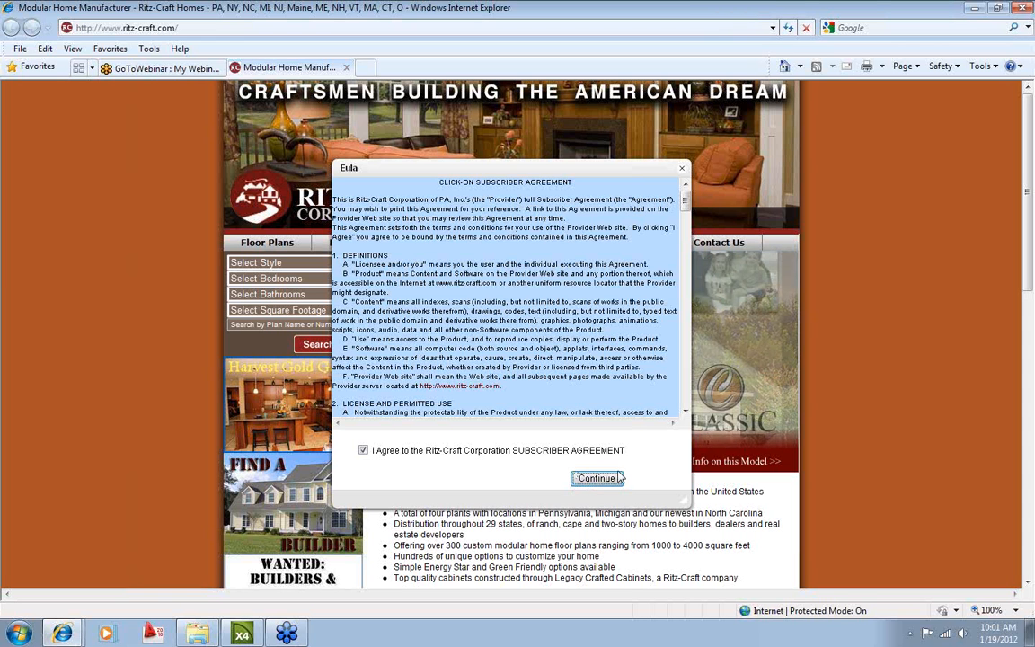
{"action": "left_click", "coordinate": [607, 476]}
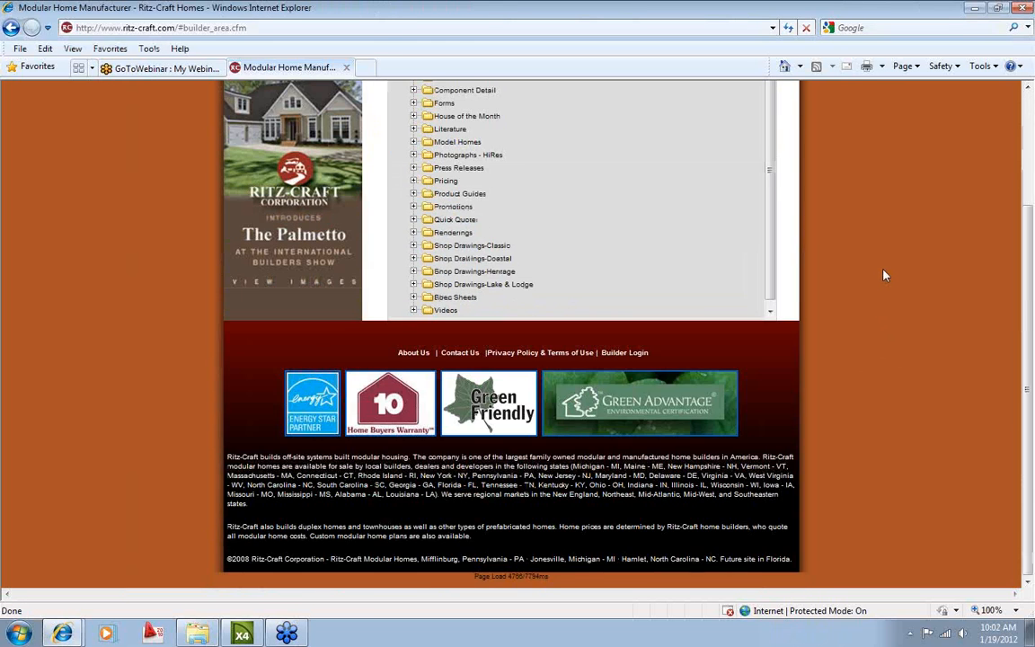
Expand Chief Architect and its nested All folders to list X4 Libraries.zip, X4 Templates.zip and Classic.zip.
{"action": "scroll", "coordinate": [880, 272], "scroll_direction": "up", "scroll_amount": 3}
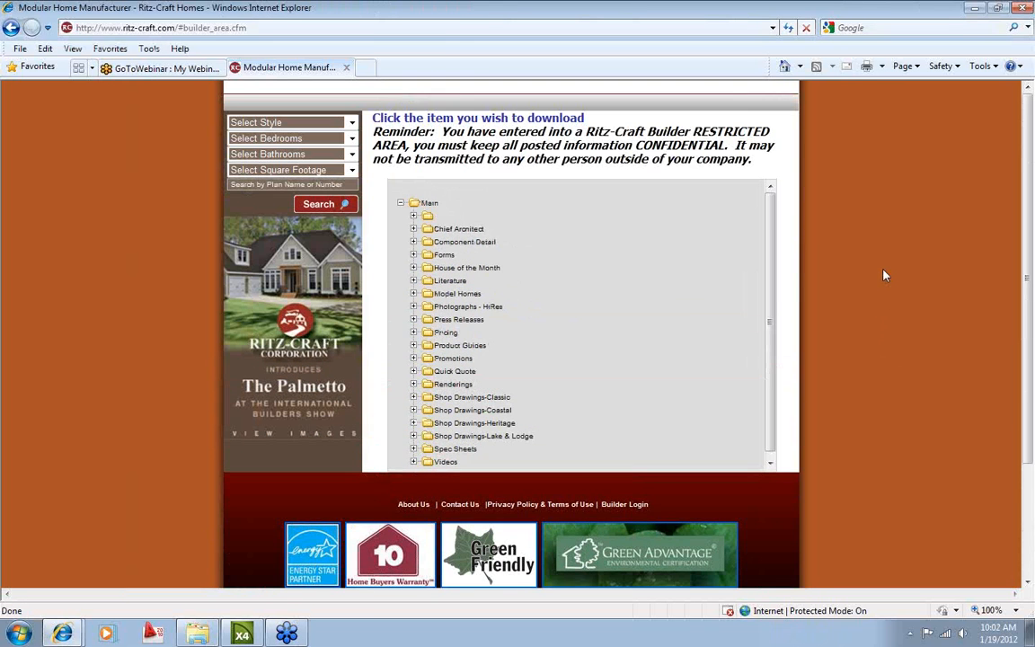
{"action": "left_click", "coordinate": [413, 229]}
{"action": "left_click", "coordinate": [426, 241]}
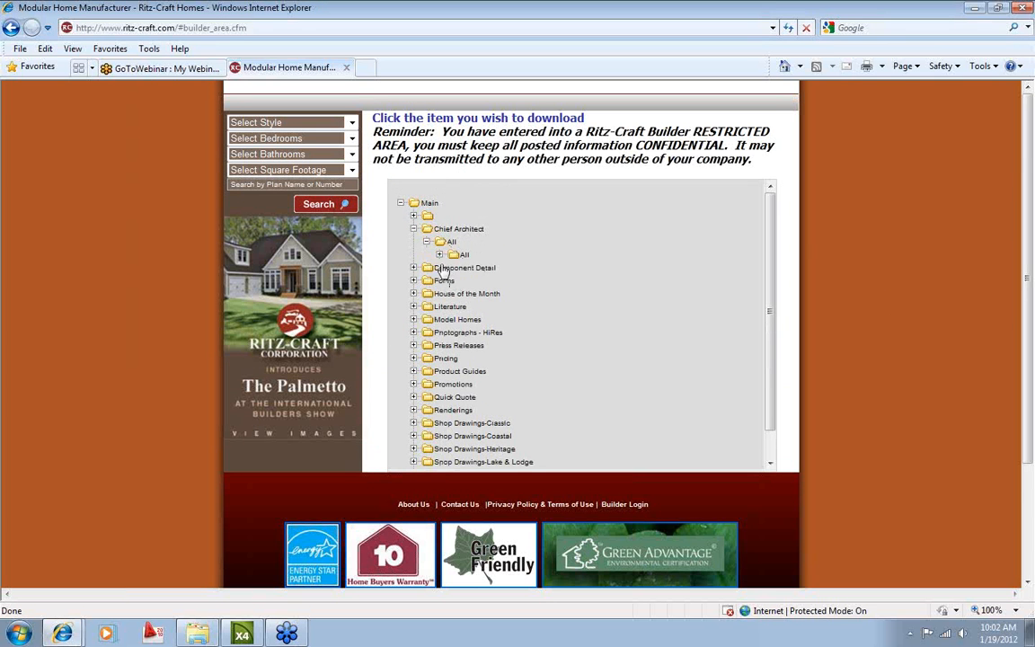
{"action": "left_click", "coordinate": [439, 255]}
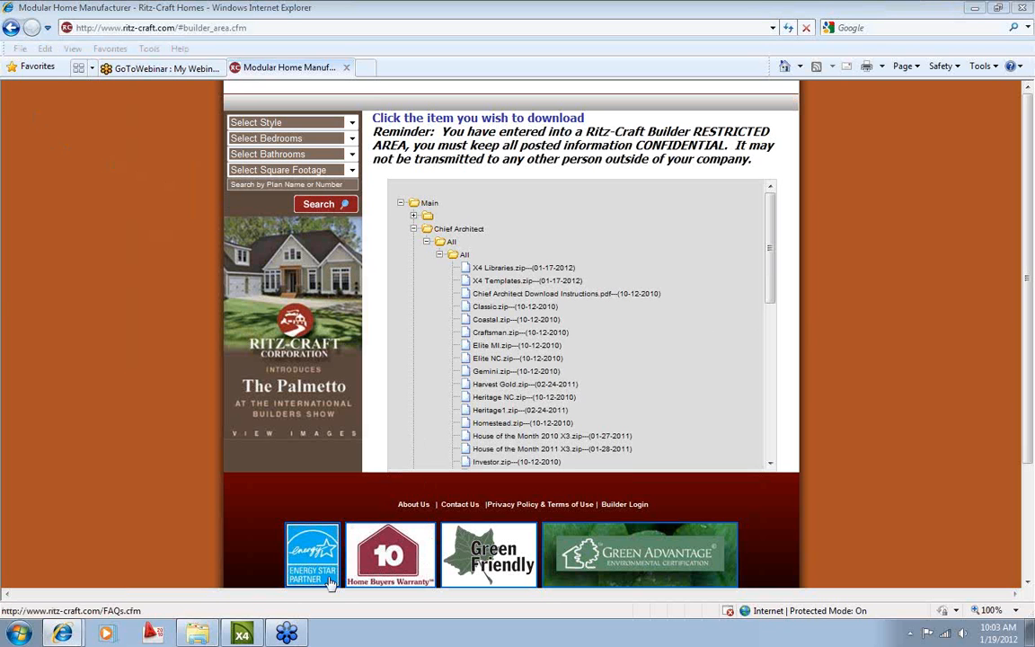
In the Documents library, bring up the context menu for X4 Libraries.zip.
{"action": "left_click", "coordinate": [198, 634]}
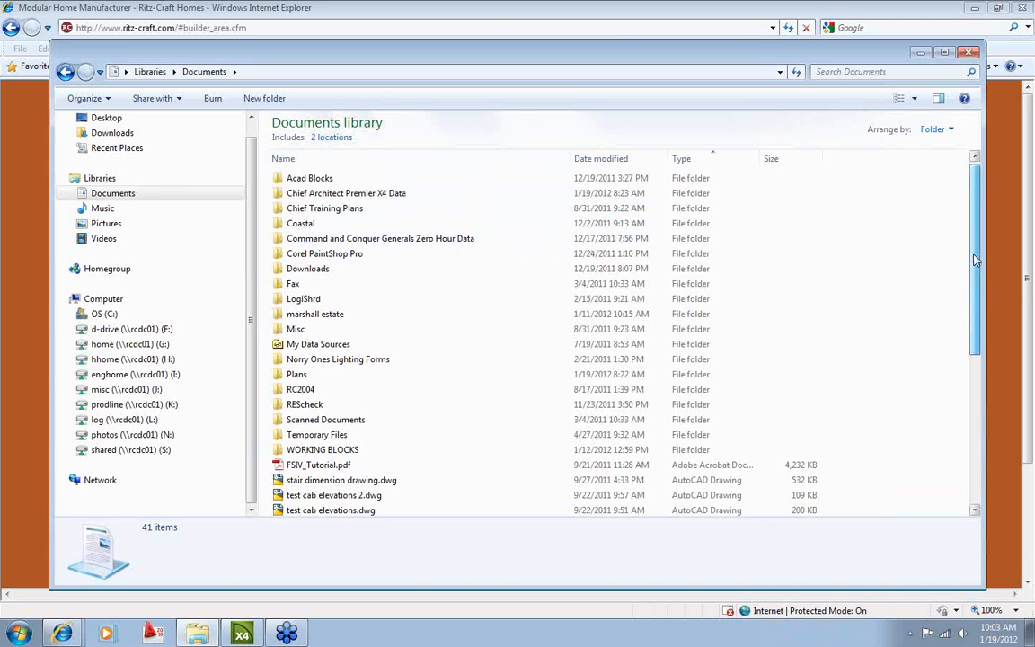
{"action": "left_click_drag", "start_coordinate": [975, 259], "coordinate": [974, 420]}
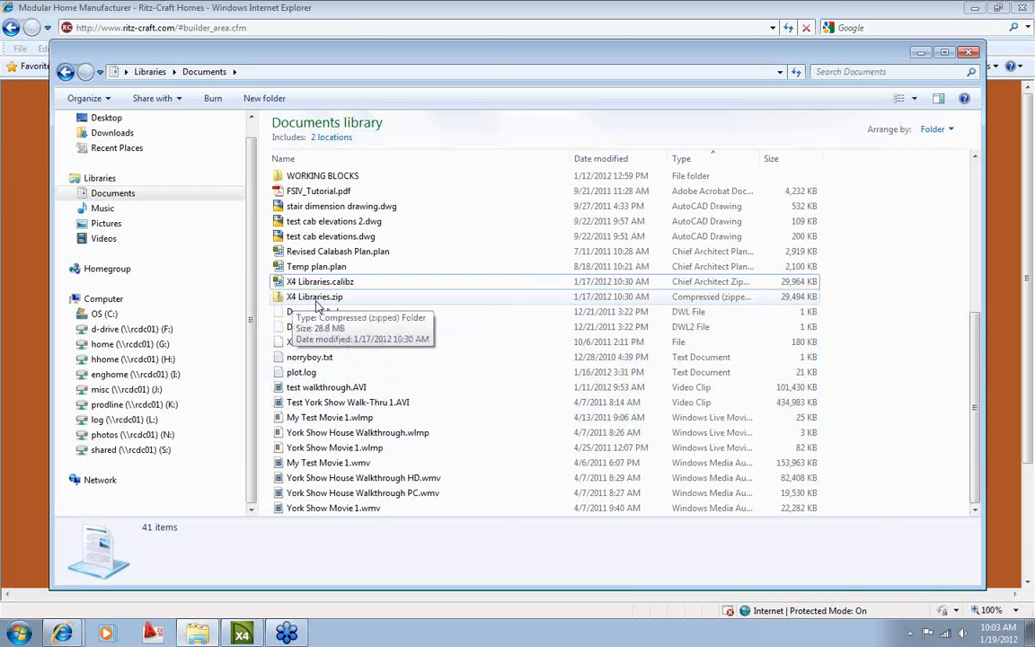
{"action": "right_click", "coordinate": [279, 299]}
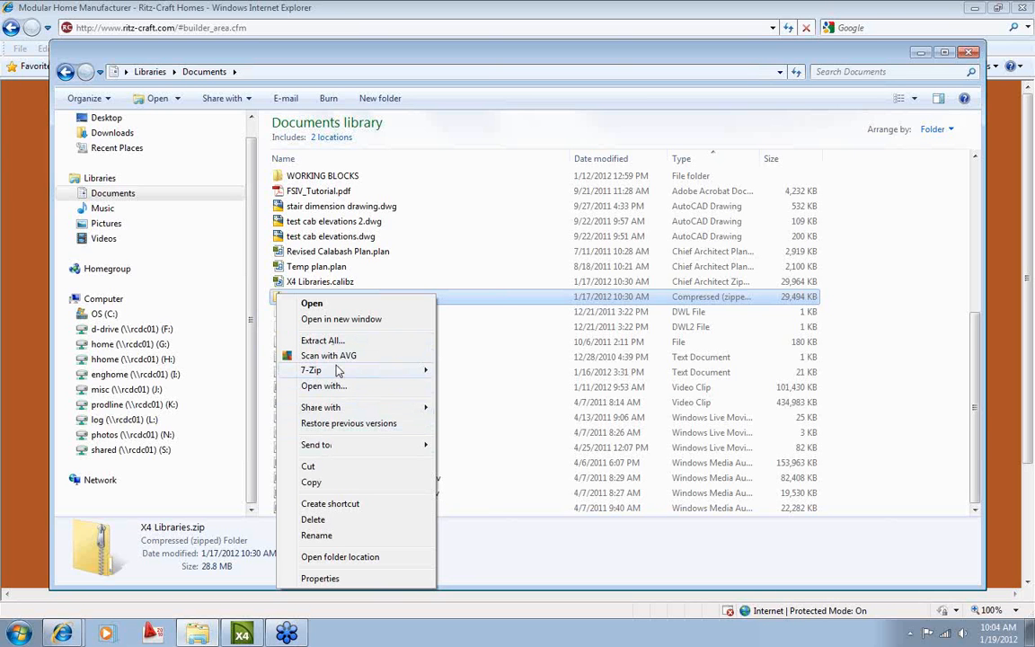
{"action": "mouse_move", "coordinate": [337, 370]}
Cancel the Extract All dialog for X4 Libraries.zip and minimize the Documents window.
{"action": "left_click", "coordinate": [324, 341]}
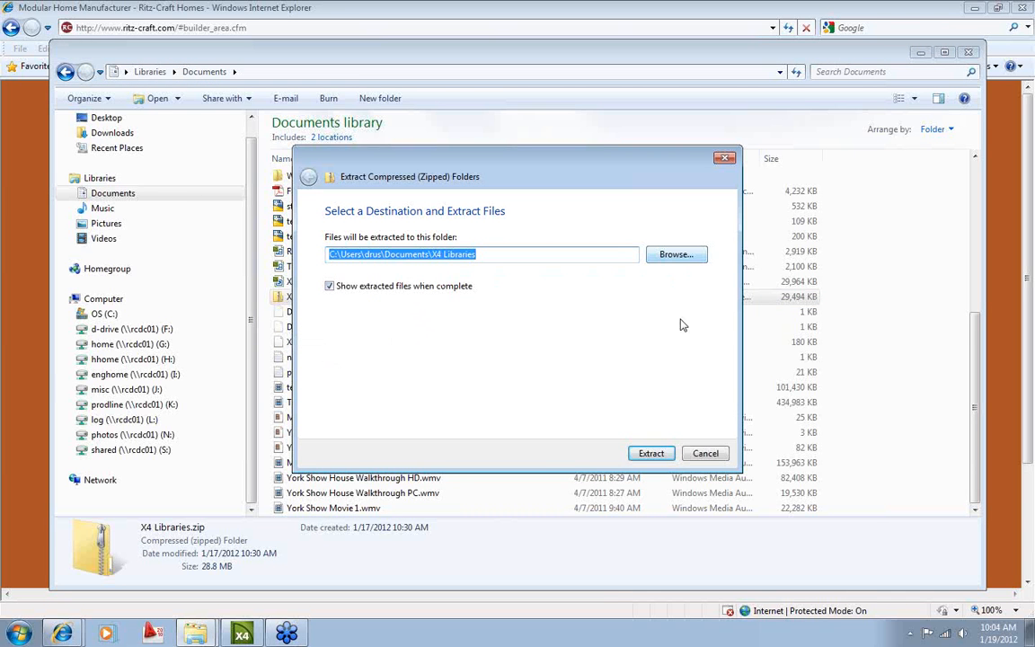
{"action": "left_click", "coordinate": [726, 160]}
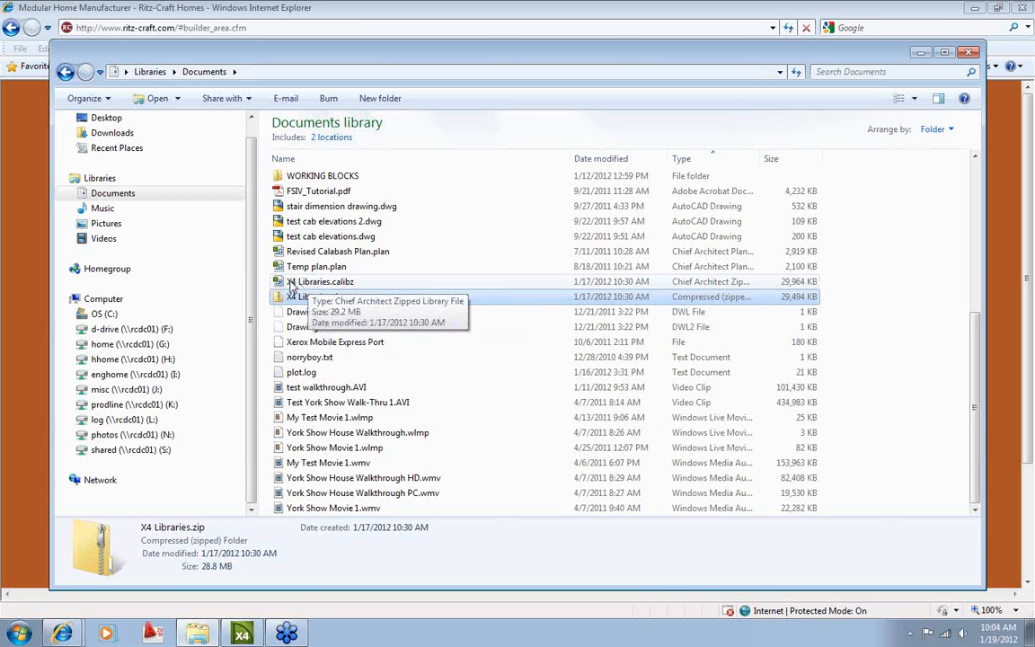
{"action": "left_click", "coordinate": [919, 51]}
Use Library > Import Library to select X4 Libraries.calibz from My Documents.
{"action": "left_click", "coordinate": [244, 634]}
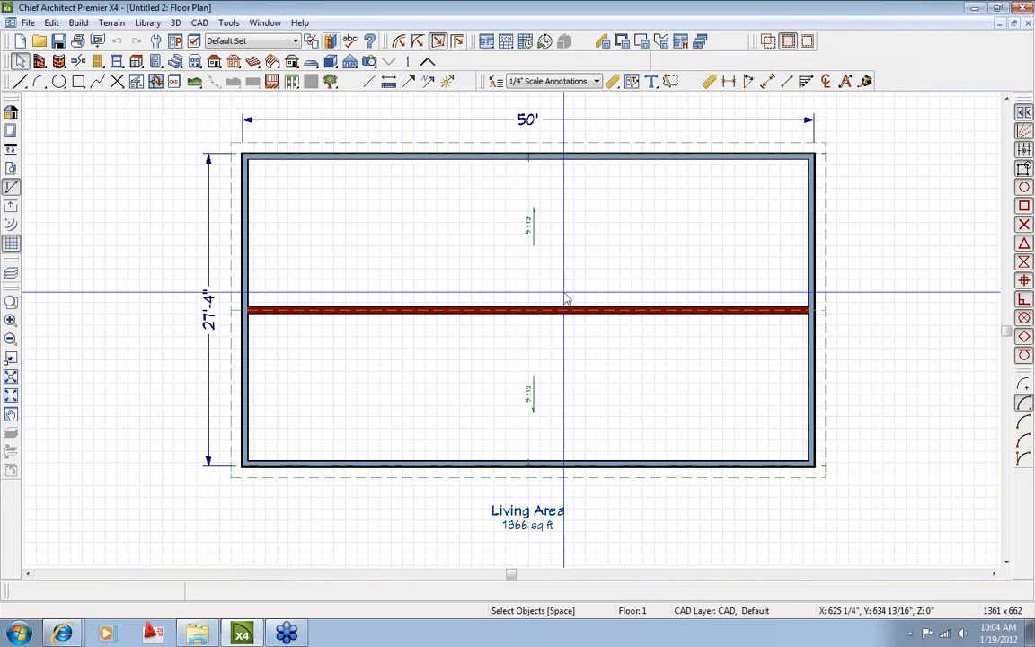
{"action": "left_click", "coordinate": [147, 23]}
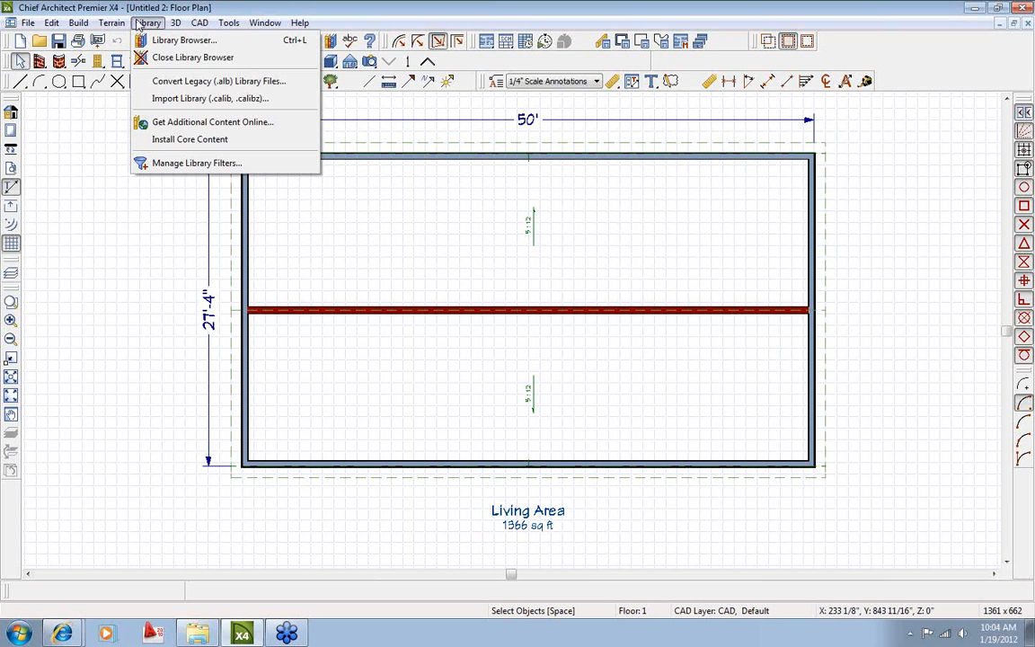
{"action": "left_click", "coordinate": [171, 97]}
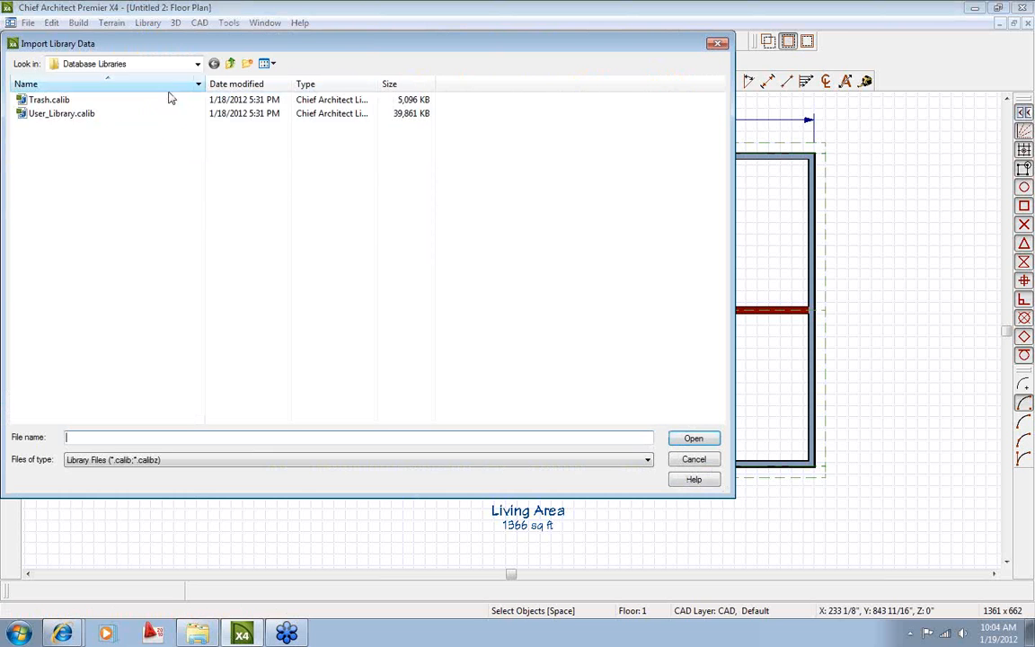
{"action": "left_click_drag", "start_coordinate": [374, 46], "coordinate": [533, 49]}
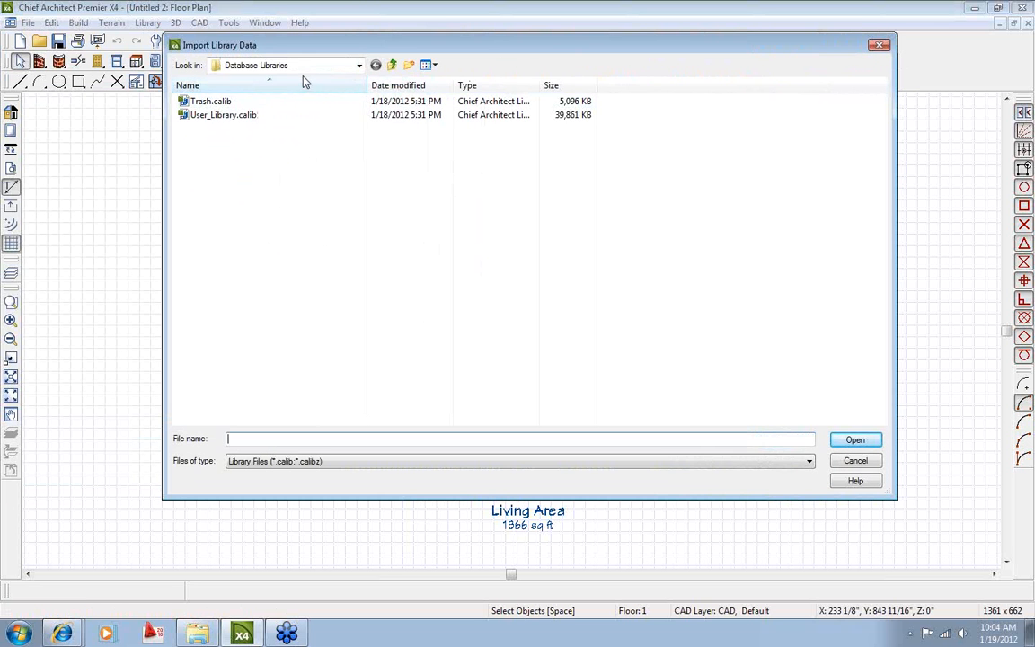
{"action": "left_click", "coordinate": [273, 66]}
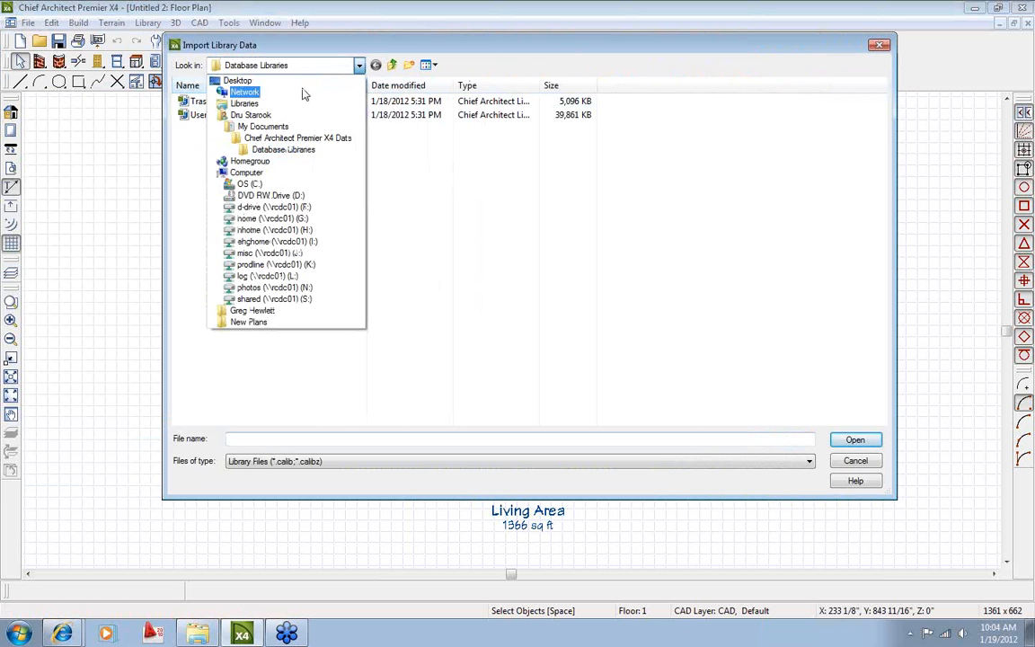
{"action": "left_click", "coordinate": [262, 127]}
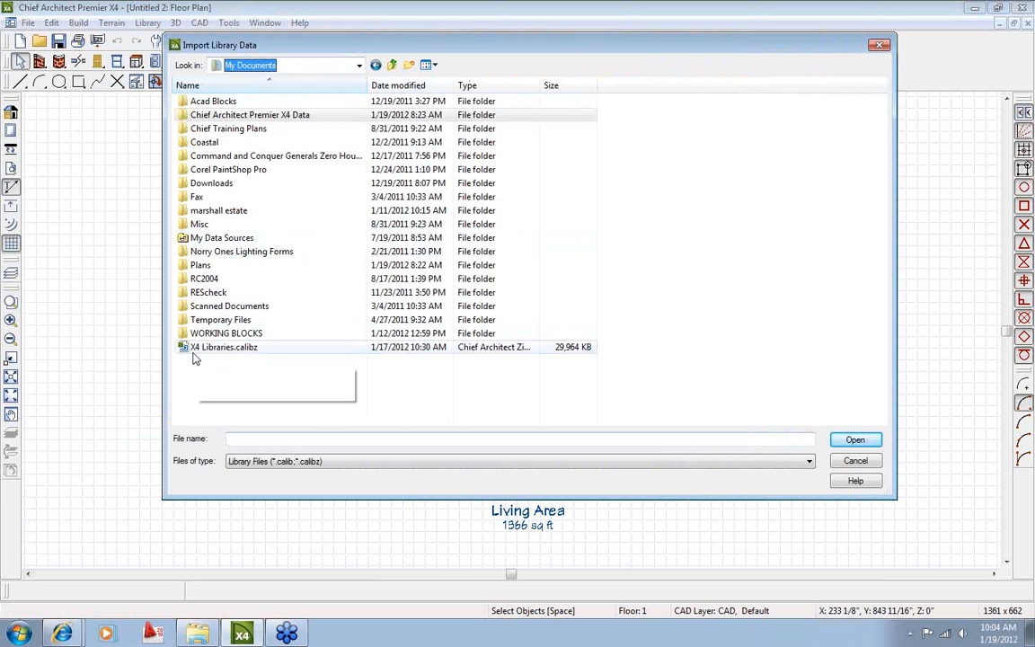
{"action": "left_click", "coordinate": [241, 348]}
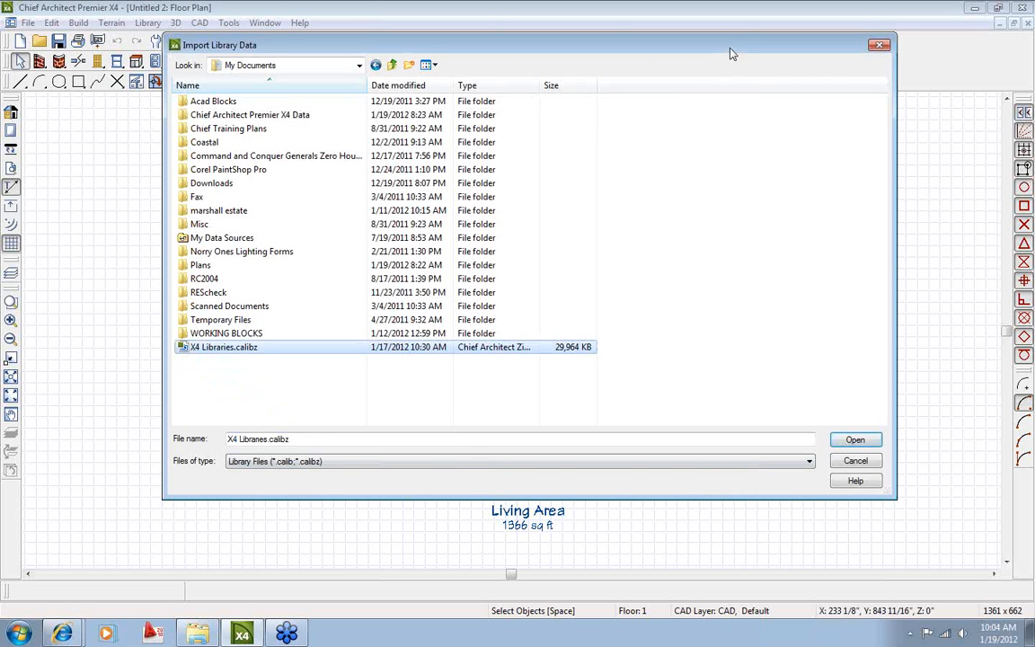
Cancel the import and open the Library Browser showing the X4 Library.
{"action": "left_click_drag", "start_coordinate": [730, 54], "coordinate": [652, 44]}
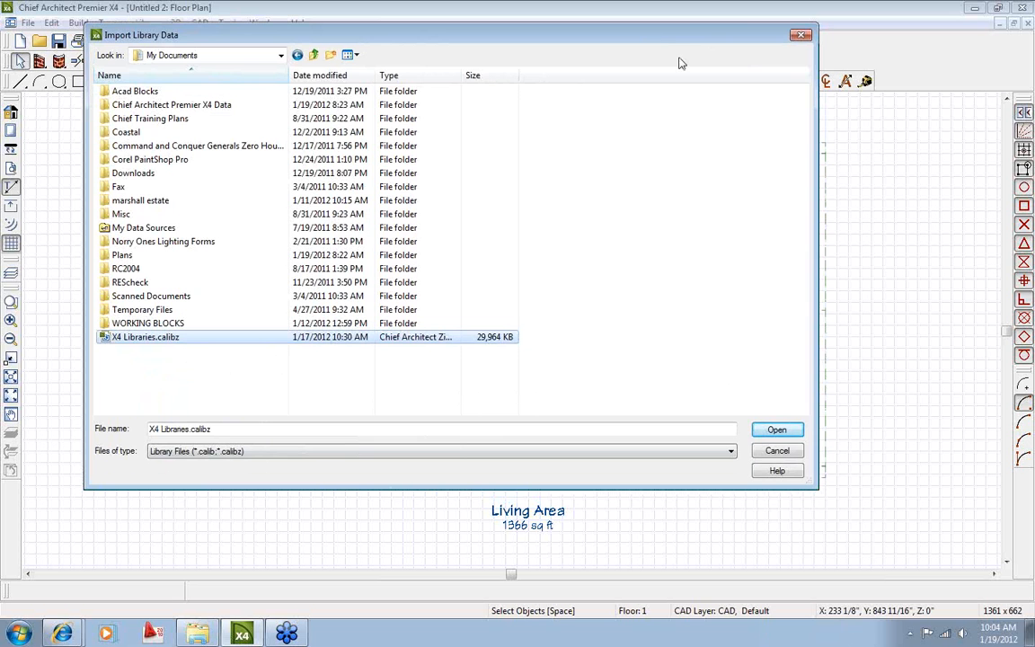
{"action": "left_click", "coordinate": [777, 451]}
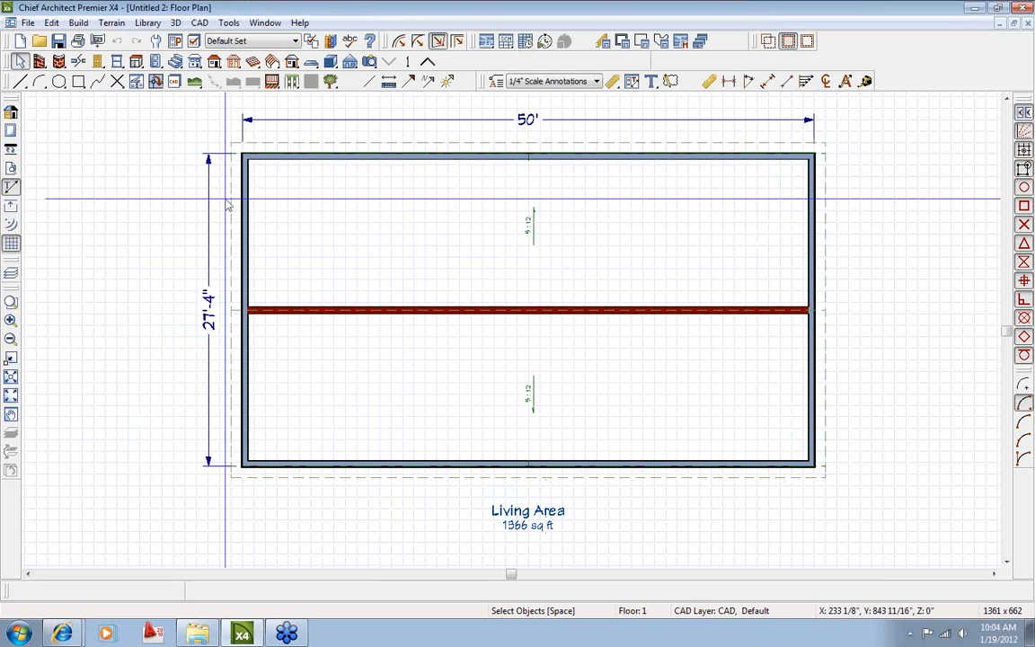
{"action": "left_click", "coordinate": [332, 45]}
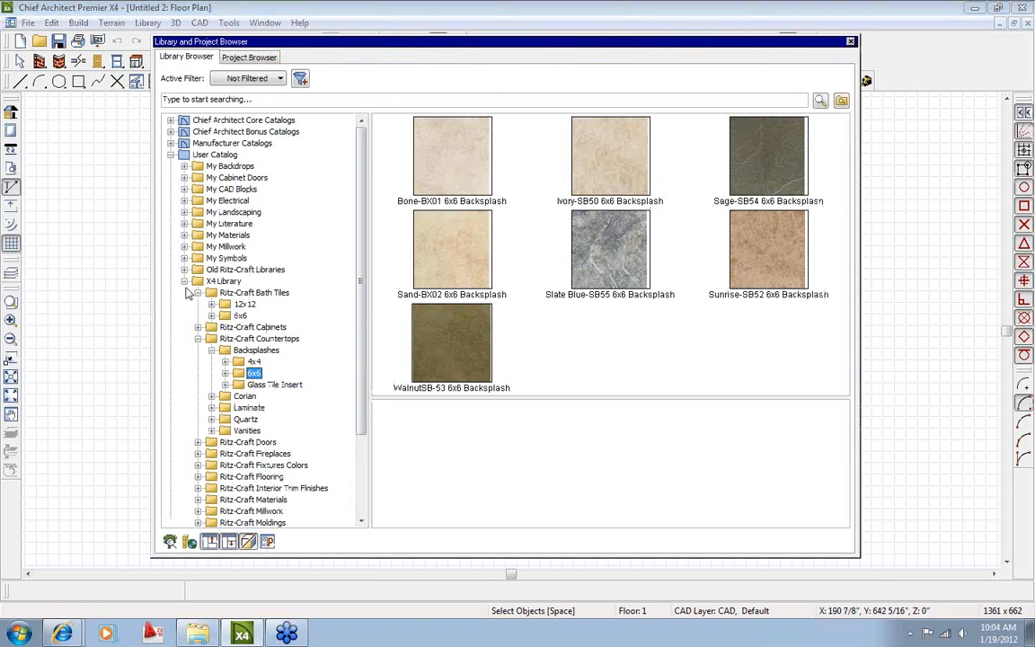
Collapse the X4 Library folder in the Library Browser and right-click it, showing 716 objects.
{"action": "left_click", "coordinate": [185, 281]}
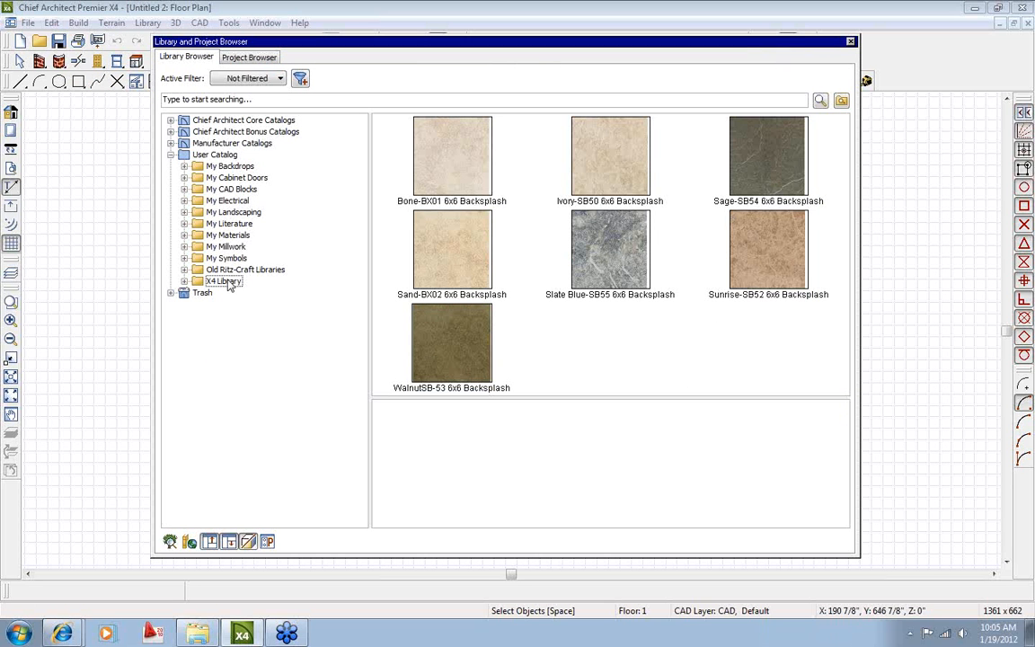
{"action": "right_click", "coordinate": [199, 282]}
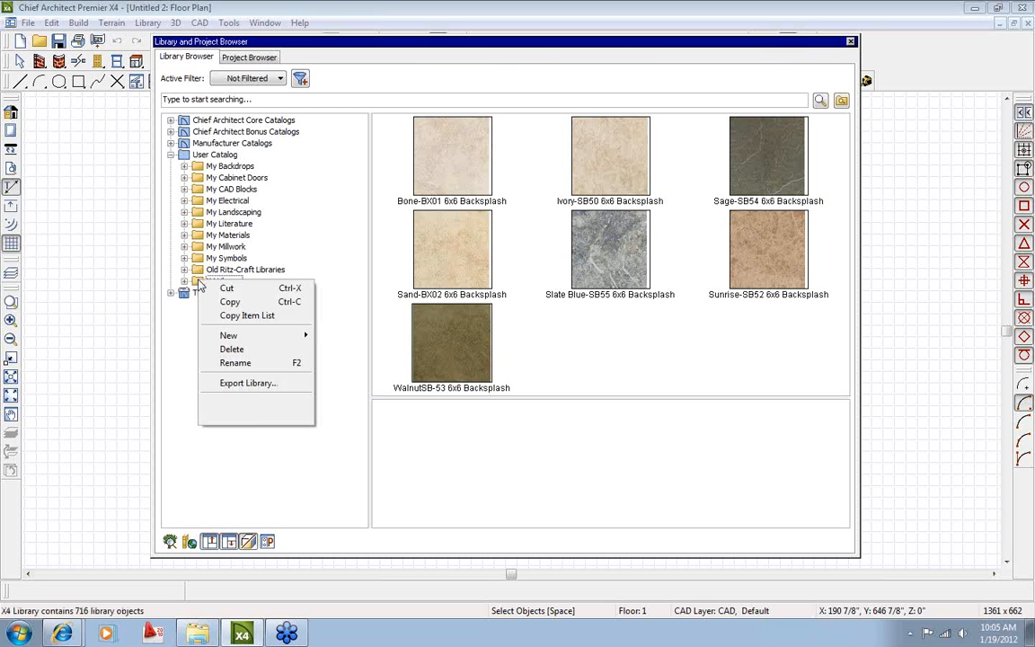
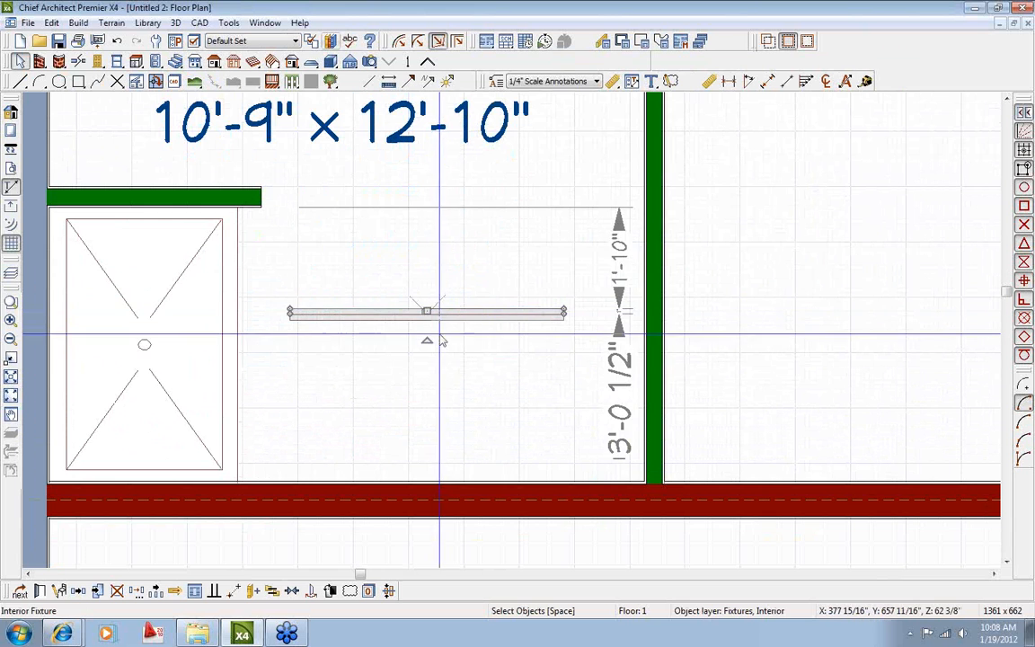
Rotate the 60" shower door upright and fit it across the shower stall's open side.
{"action": "left_click_drag", "start_coordinate": [429, 342], "coordinate": [221, 353]}
{"action": "scroll", "coordinate": [425, 312], "scroll_direction": "up", "scroll_amount": 1}
{"action": "left_click", "coordinate": [202, 361]}
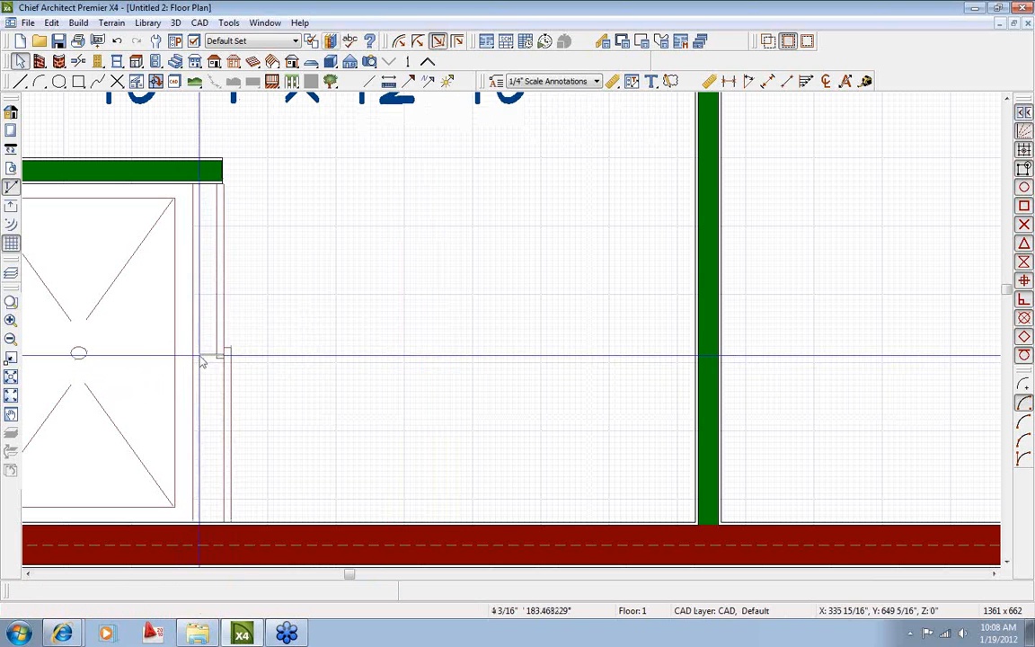
{"action": "left_click", "coordinate": [216, 355]}
{"action": "left_click_drag", "start_coordinate": [219, 352], "coordinate": [168, 342]}
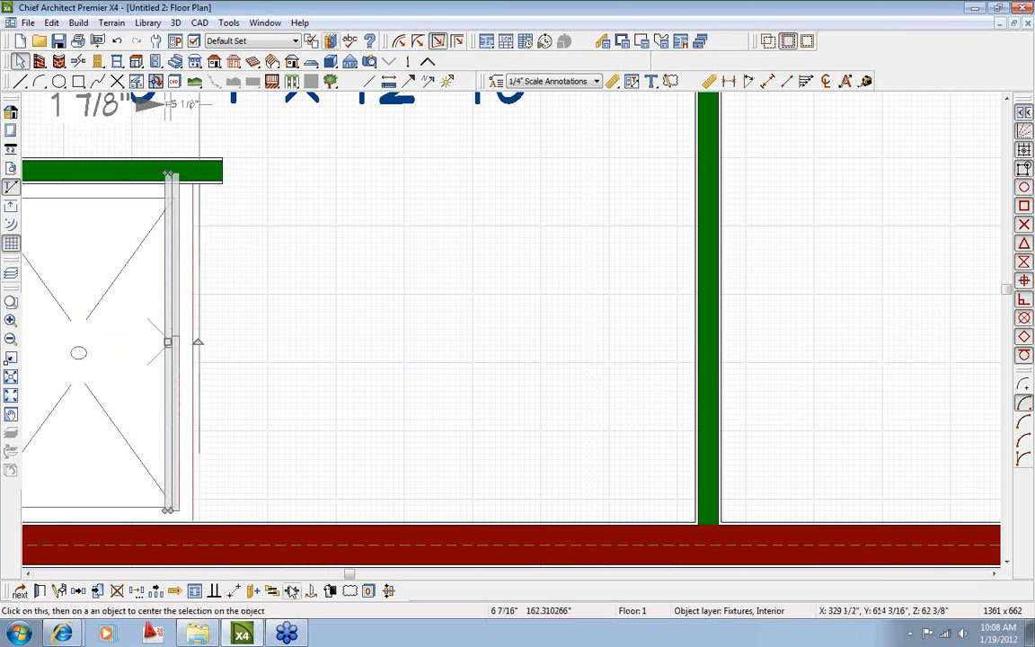
{"action": "left_click", "coordinate": [292, 591]}
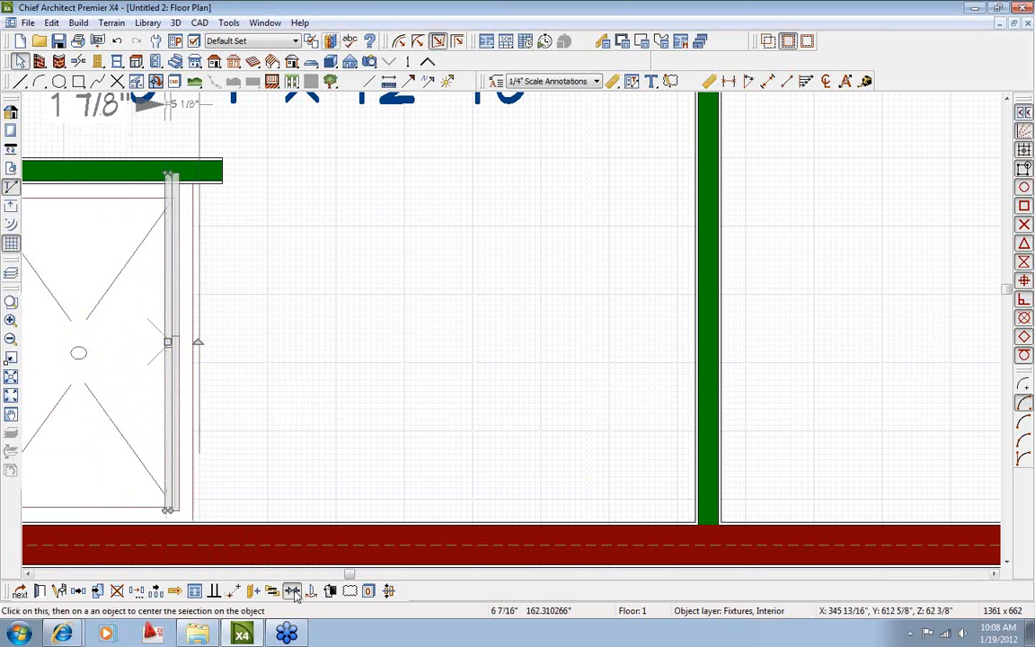
{"action": "left_click", "coordinate": [190, 356]}
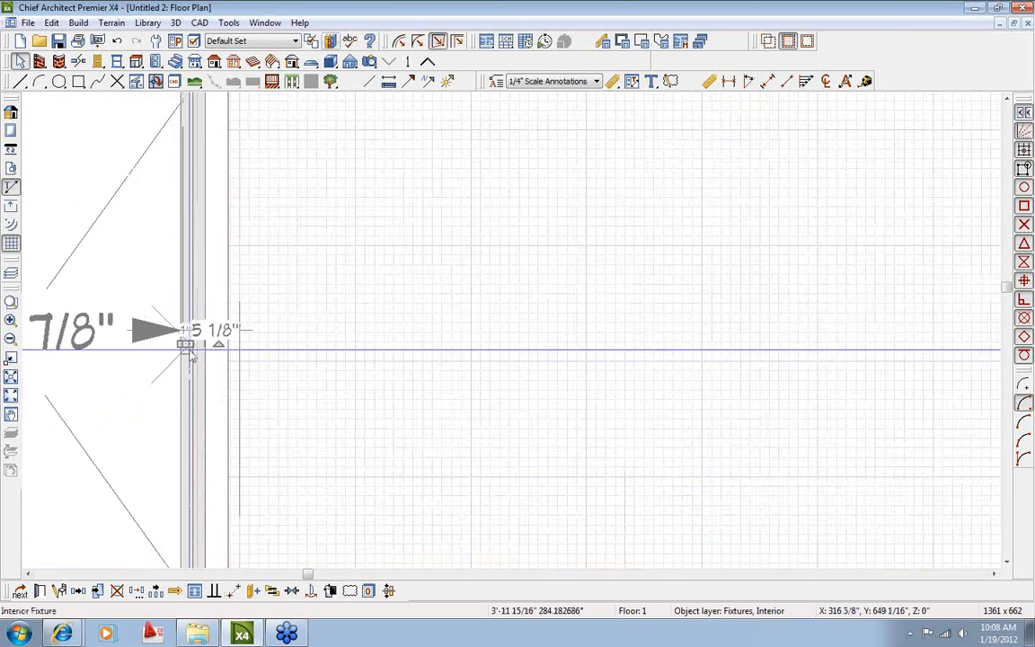
{"action": "left_click_drag", "start_coordinate": [185, 343], "coordinate": [208, 346]}
{"action": "left_click", "coordinate": [270, 409]}
Set the shower door's Floor to Bottom so it sits 4" off the floor.
{"action": "scroll", "coordinate": [284, 410], "scroll_direction": "down", "scroll_amount": 4}
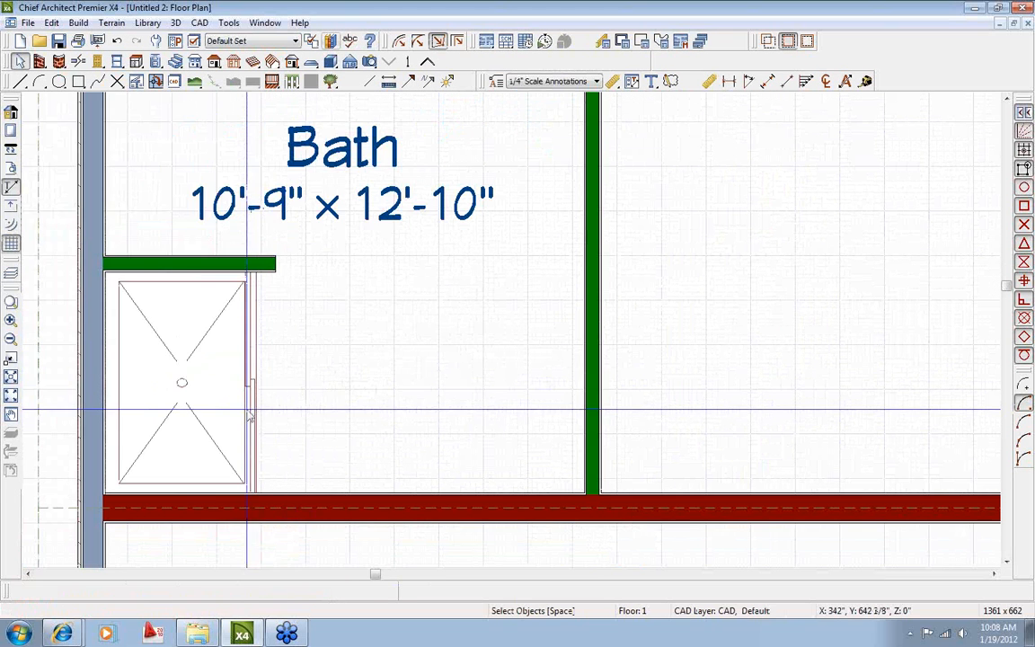
{"action": "double_click", "coordinate": [246, 408]}
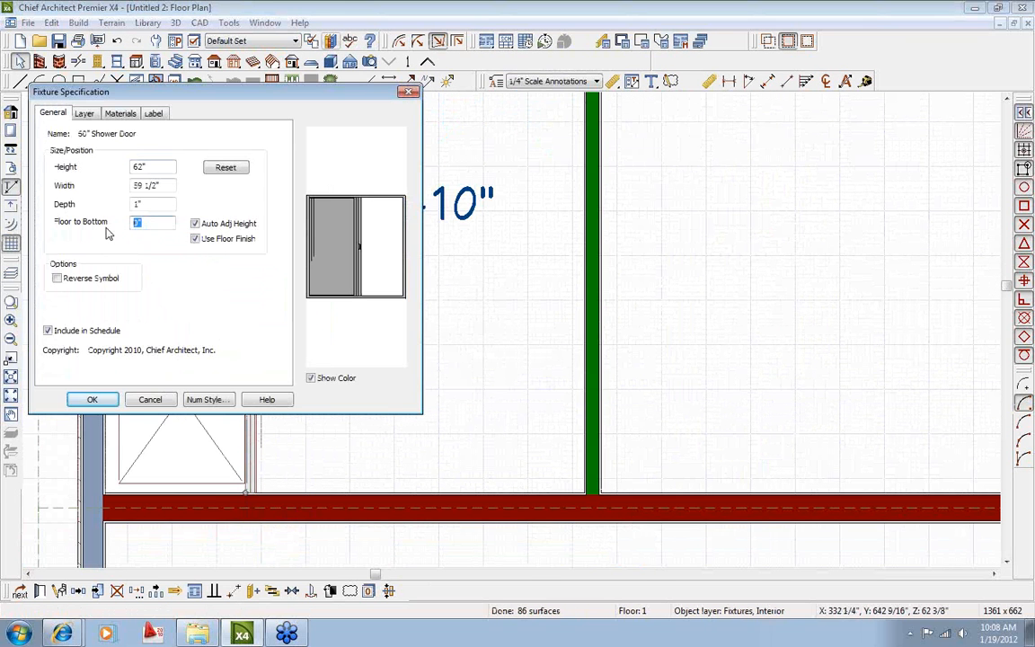
{"action": "left_click", "coordinate": [91, 399]}
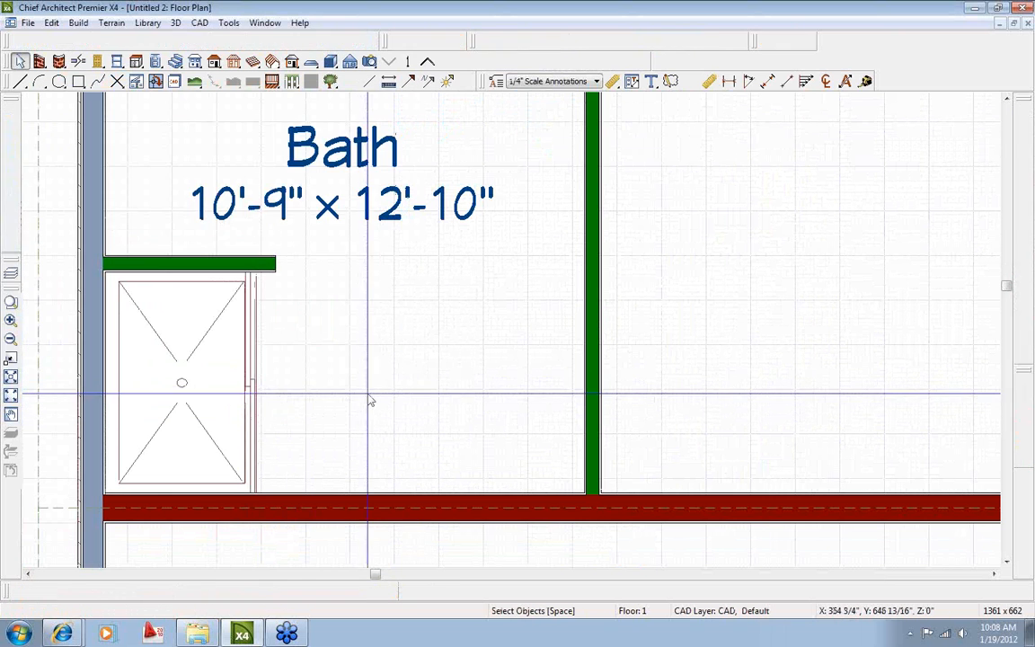
Place a full camera aimed at the shower and orbit to face the sliding glass door.
{"action": "scroll", "coordinate": [369, 397], "scroll_direction": "down", "scroll_amount": 2}
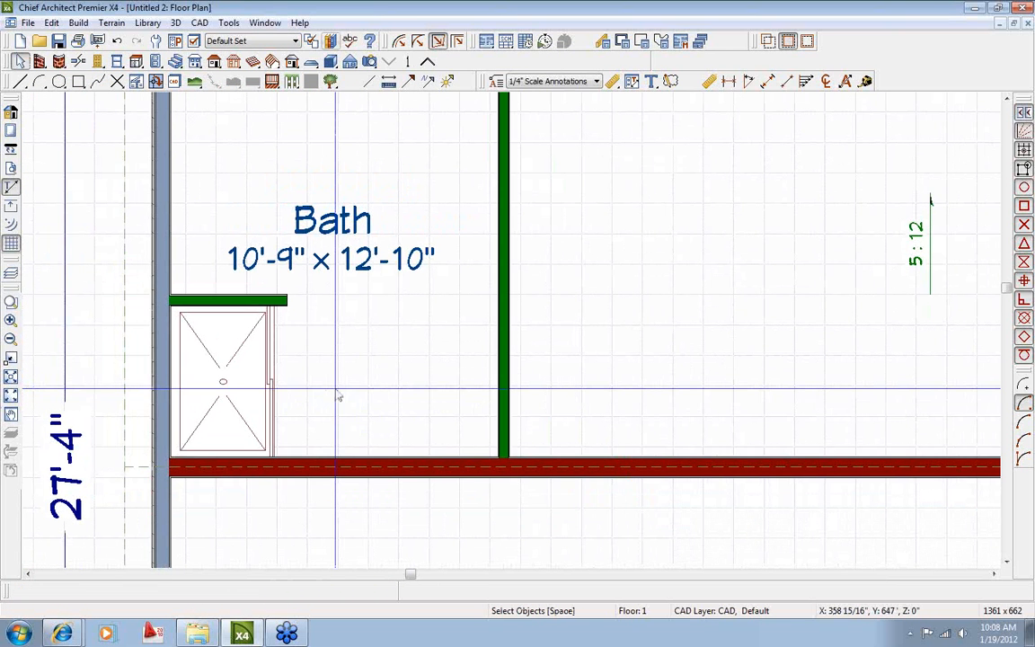
{"action": "left_click", "coordinate": [369, 61]}
{"action": "left_click_drag", "start_coordinate": [469, 319], "coordinate": [396, 347]}
{"action": "left_click_drag", "start_coordinate": [419, 416], "coordinate": [522, 263]}
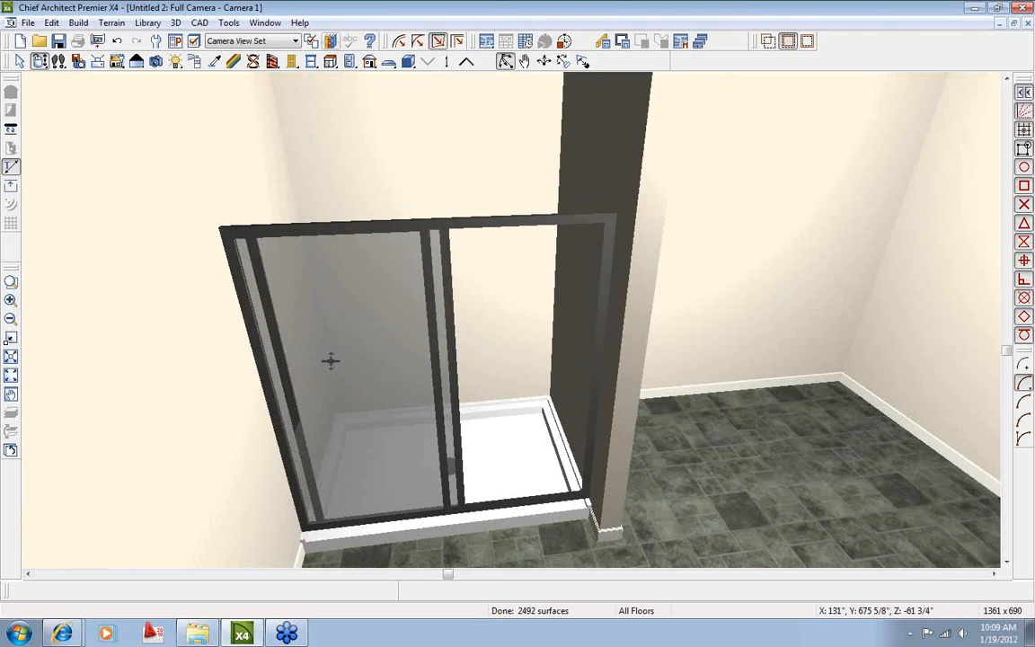
{"action": "left_click_drag", "start_coordinate": [486, 348], "coordinate": [512, 260]}
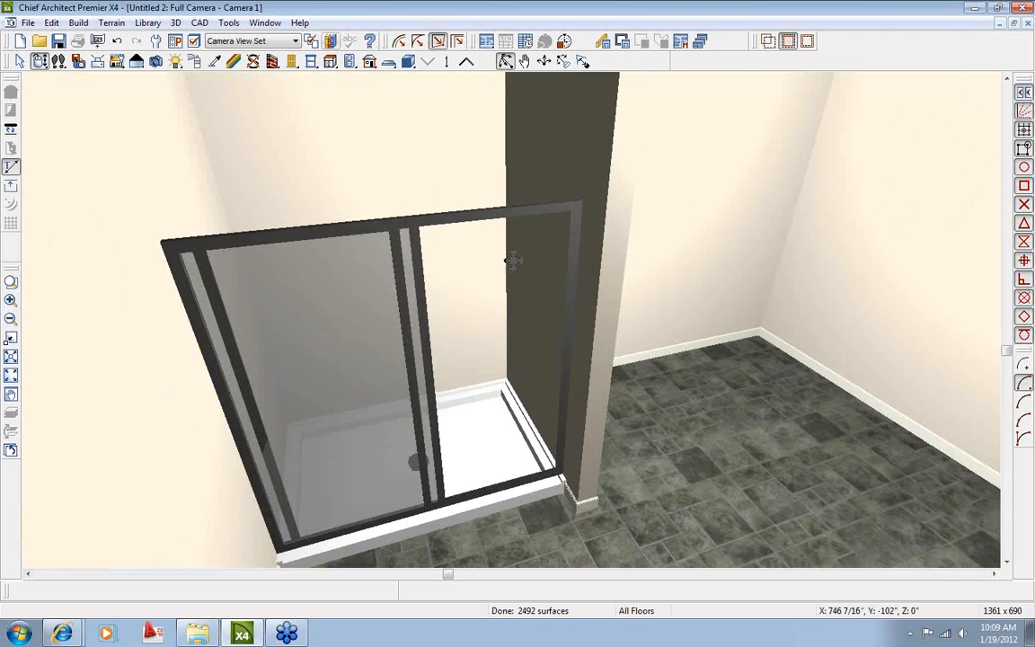
{"action": "left_click_drag", "start_coordinate": [423, 315], "coordinate": [366, 315]}
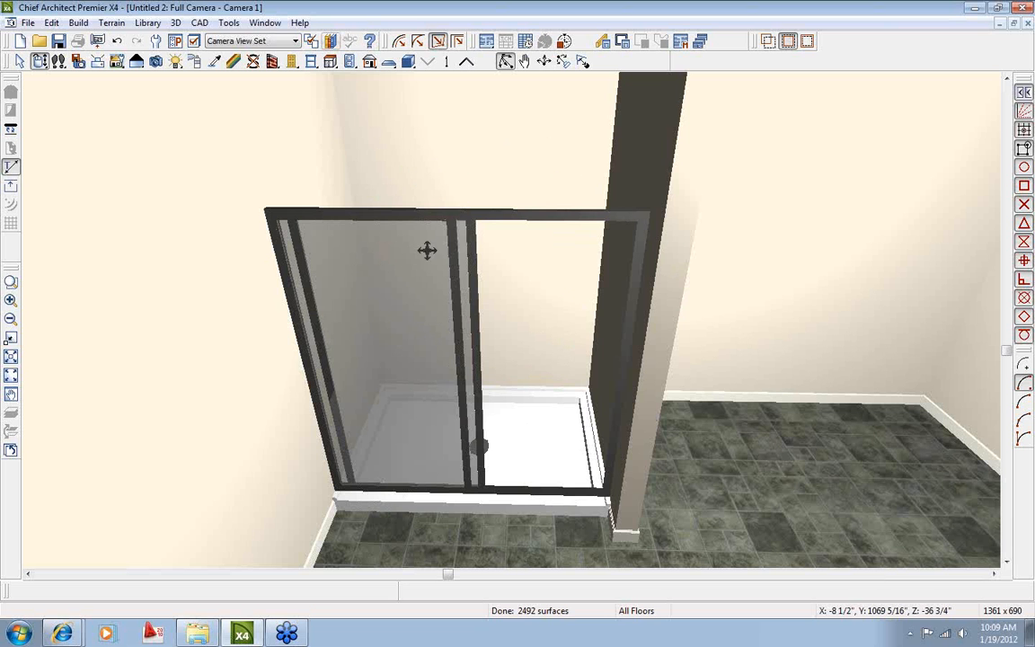
{"action": "left_click", "coordinate": [267, 23]}
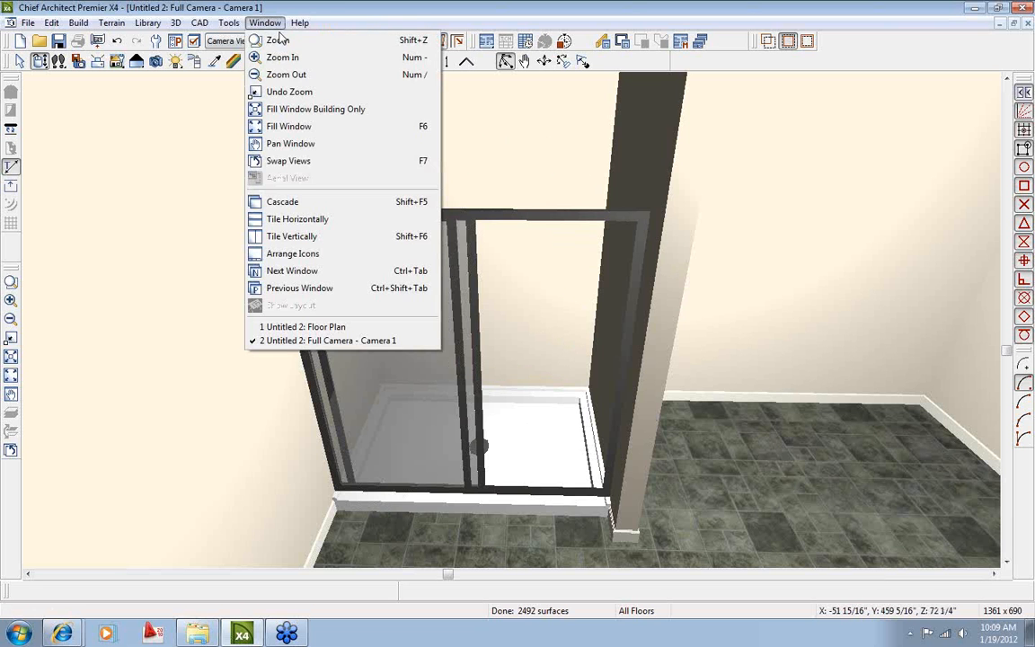
Back in the floor plan, draw an invisible wall beside the shower.
{"action": "left_click", "coordinate": [292, 327]}
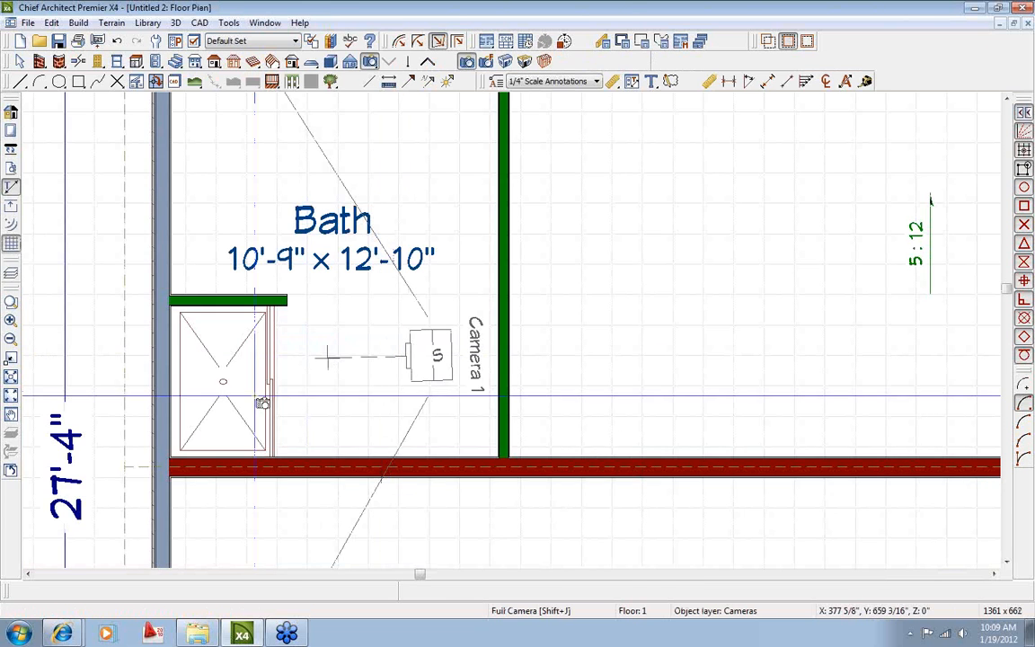
{"action": "middle_click_drag", "start_coordinate": [328, 358], "coordinate": [353, 344]}
{"action": "scroll", "coordinate": [352, 345], "scroll_direction": "up", "scroll_amount": 2}
{"action": "left_click", "coordinate": [40, 61]}
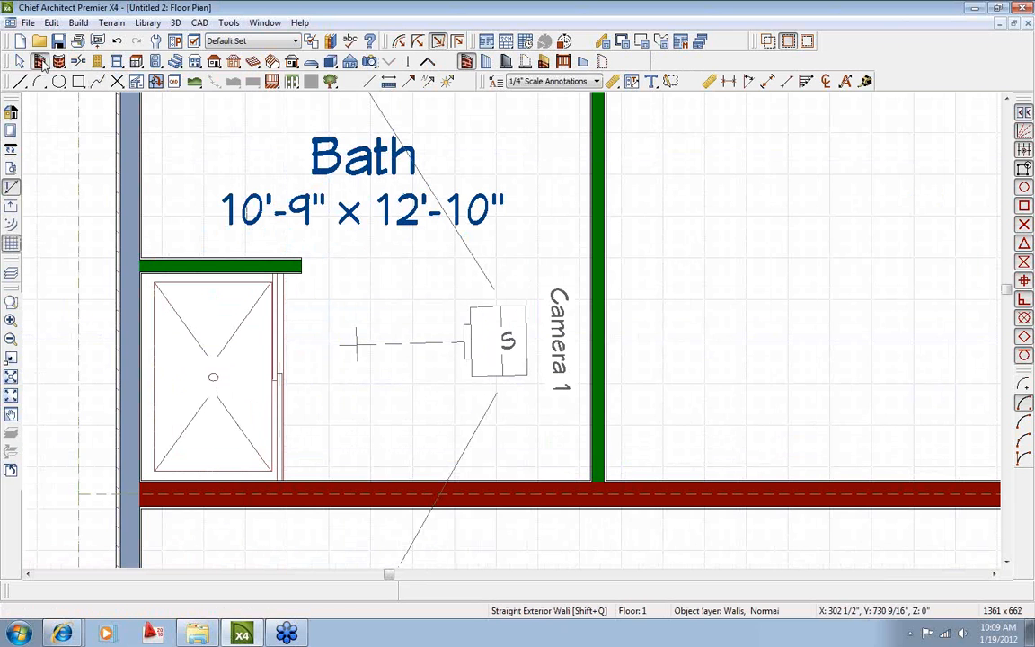
{"action": "left_click", "coordinate": [602, 62]}
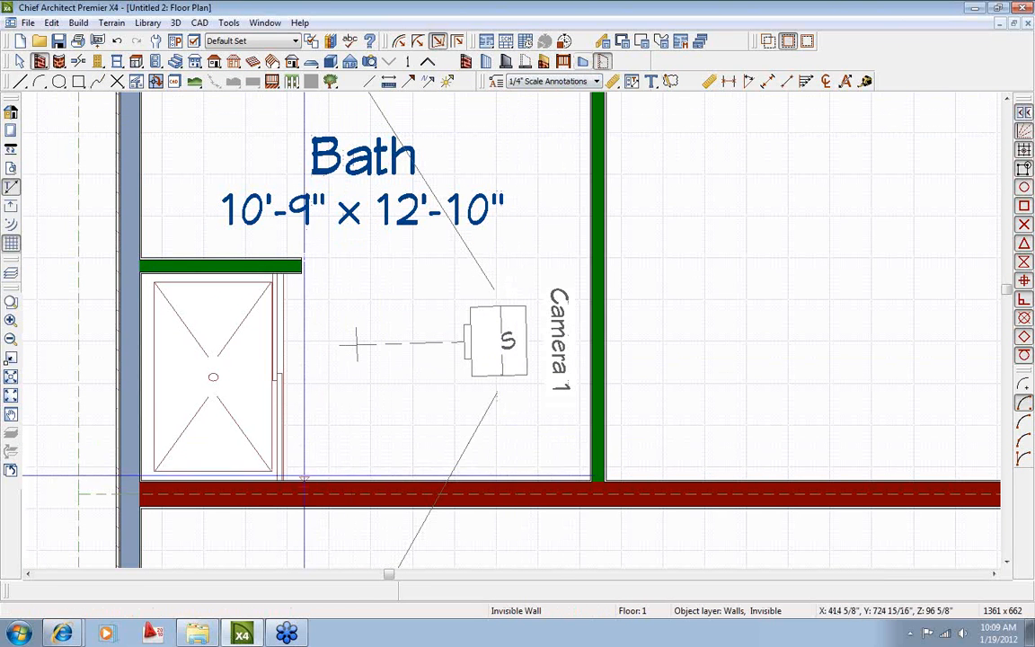
{"action": "left_click_drag", "start_coordinate": [309, 480], "coordinate": [306, 379]}
{"action": "scroll", "coordinate": [305, 439], "scroll_direction": "up", "scroll_amount": 3}
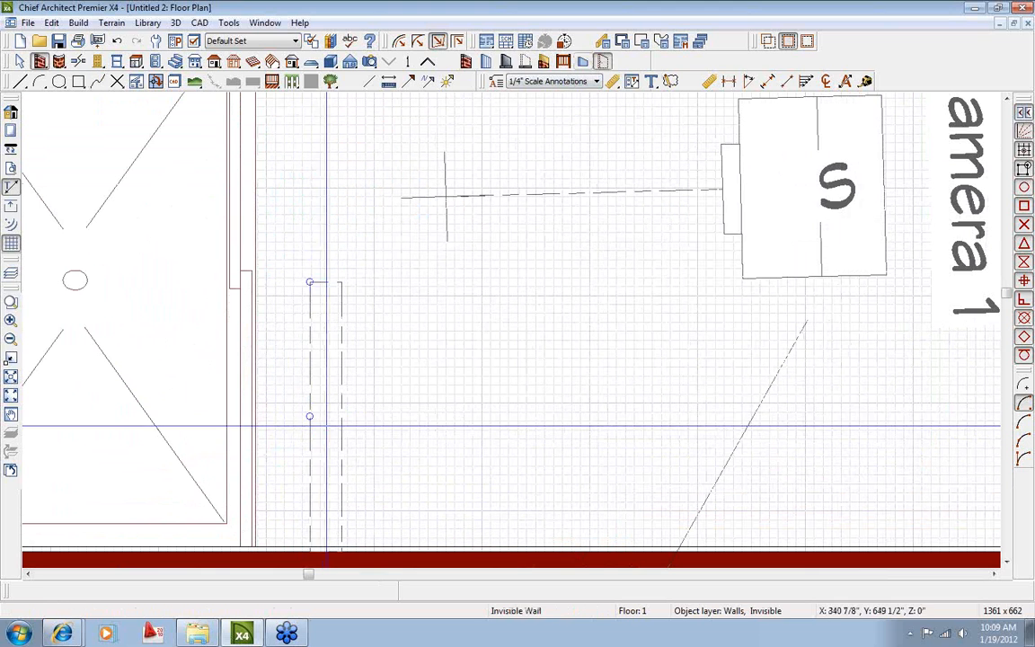
{"action": "key", "text": "space"}
Move the invisible wall against the shower to form a 3'-6" × 5'-0" Bath room.
{"action": "left_click", "coordinate": [330, 432]}
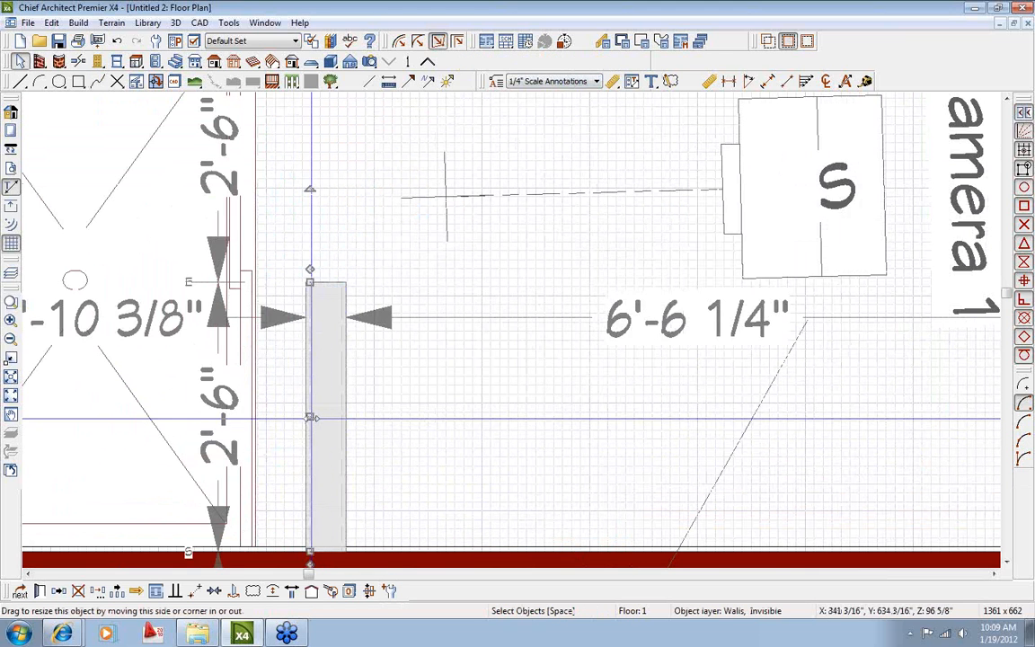
{"action": "left_click_drag", "start_coordinate": [310, 420], "coordinate": [259, 419]}
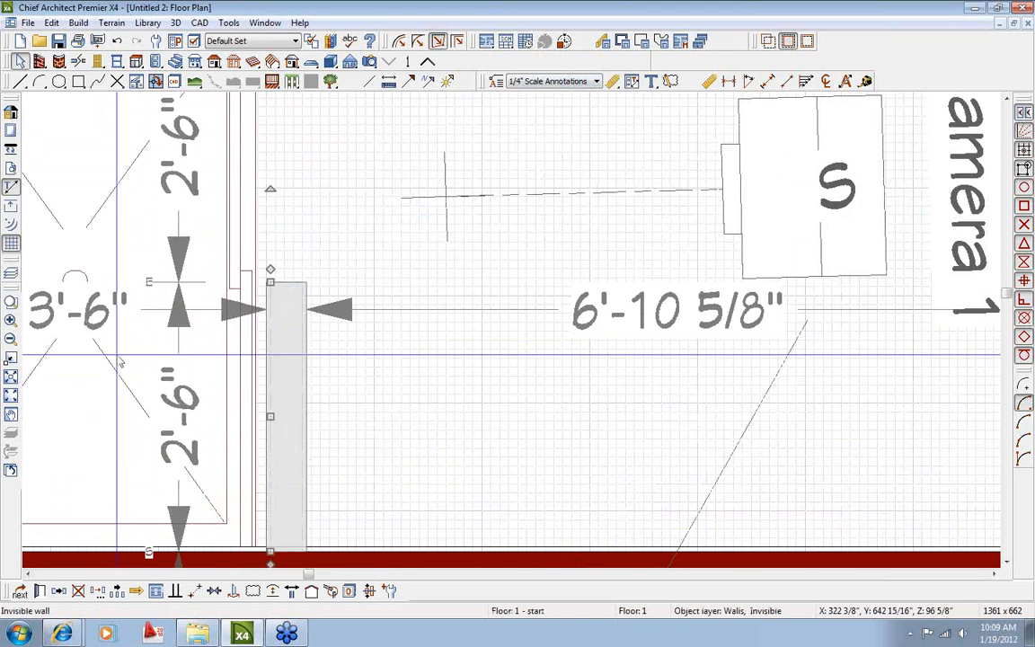
{"action": "scroll", "coordinate": [283, 435], "scroll_direction": "down", "scroll_amount": 2}
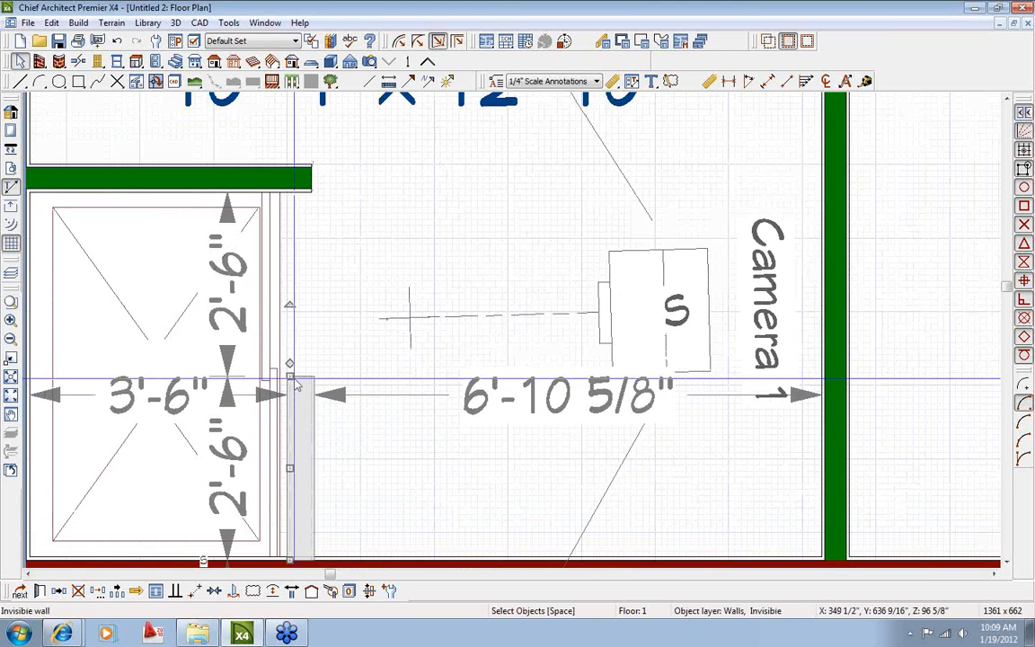
{"action": "left_click", "coordinate": [356, 392]}
{"action": "scroll", "coordinate": [356, 393], "scroll_direction": "down", "scroll_amount": 2}
{"action": "scroll", "coordinate": [356, 393], "scroll_direction": "down", "scroll_amount": 1}
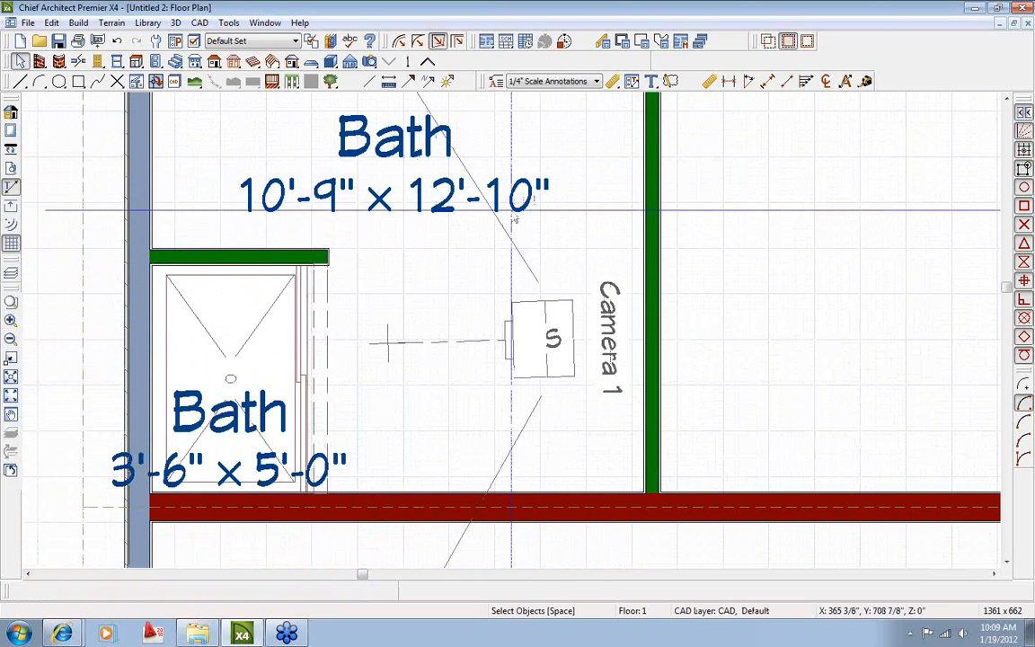
{"action": "left_click", "coordinate": [280, 332]}
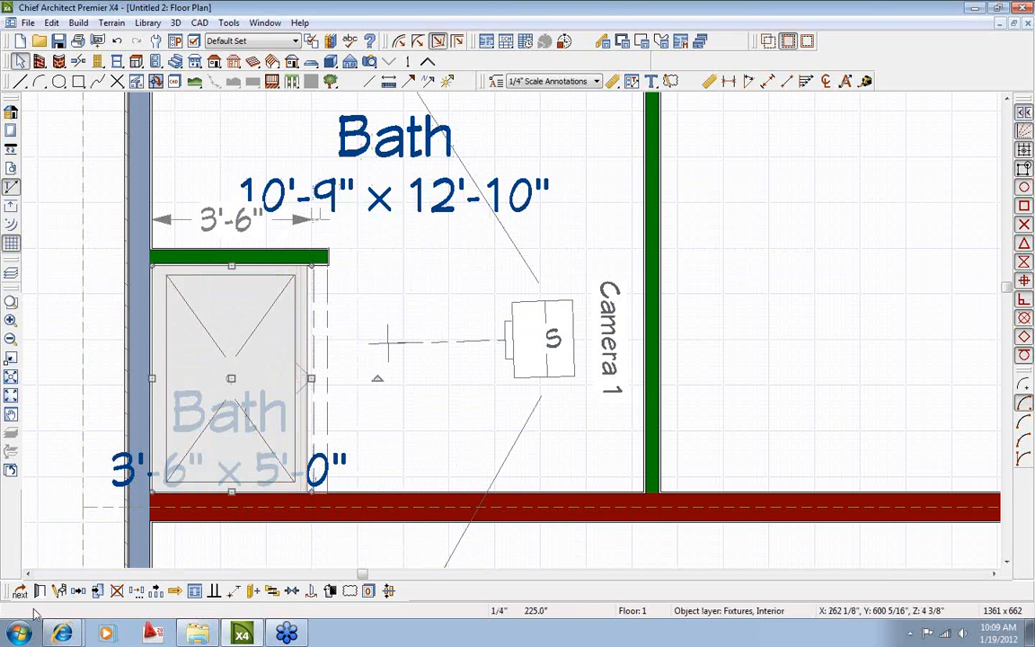
{"action": "left_click", "coordinate": [66, 514]}
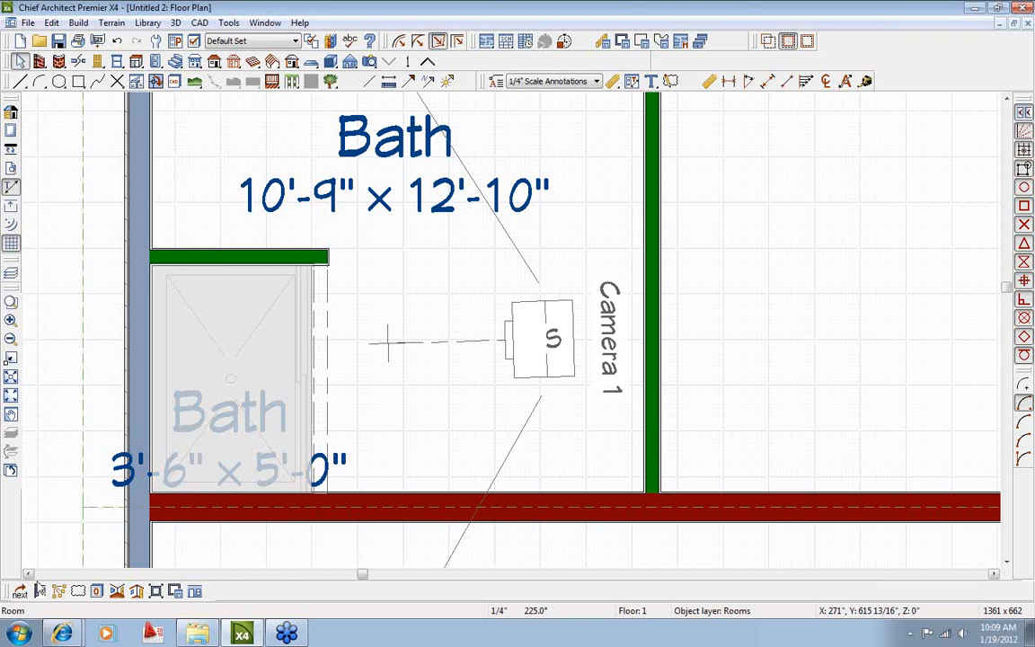
Review the shower room's Room Specification without changes, then orbit Camera 1's 3D view.
{"action": "left_click", "coordinate": [40, 591]}
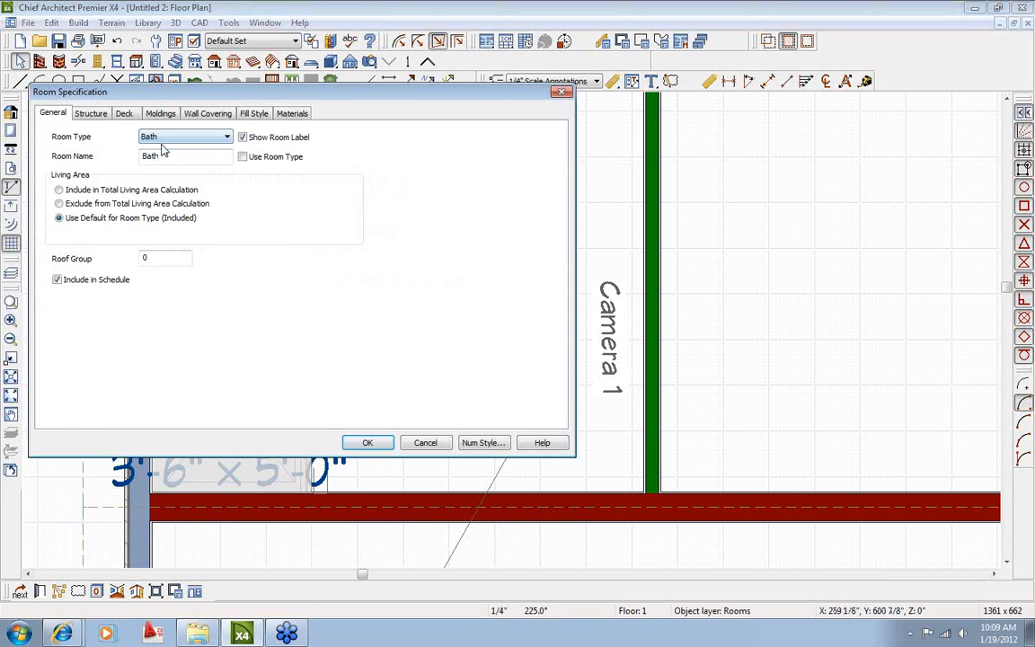
{"action": "left_click_drag", "start_coordinate": [360, 96], "coordinate": [635, 56]}
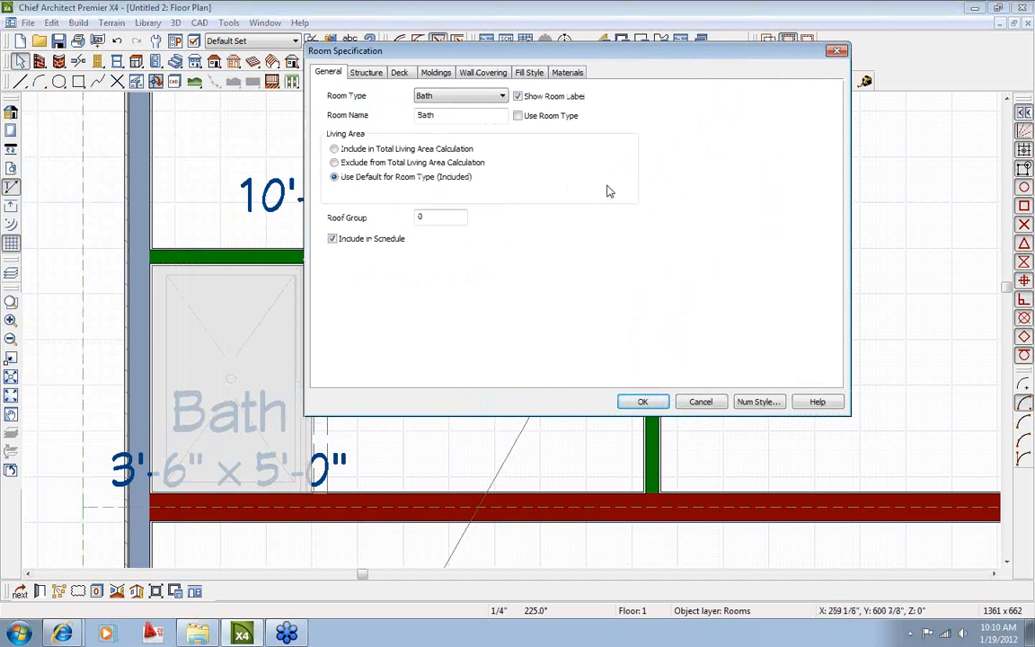
{"action": "left_click", "coordinate": [700, 402]}
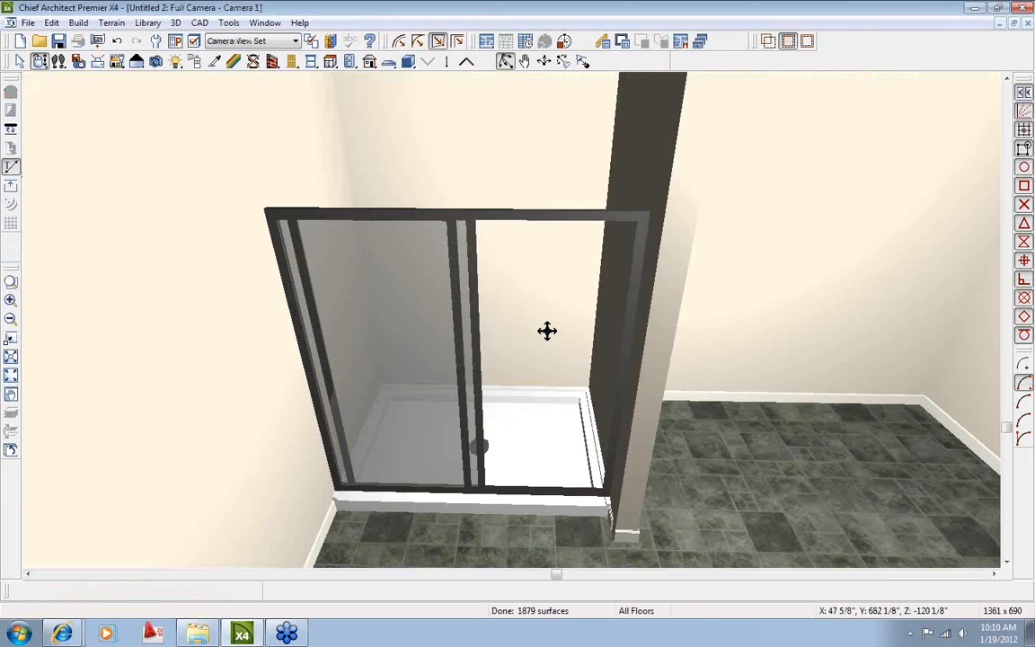
{"action": "left_click_drag", "start_coordinate": [547, 330], "coordinate": [505, 323]}
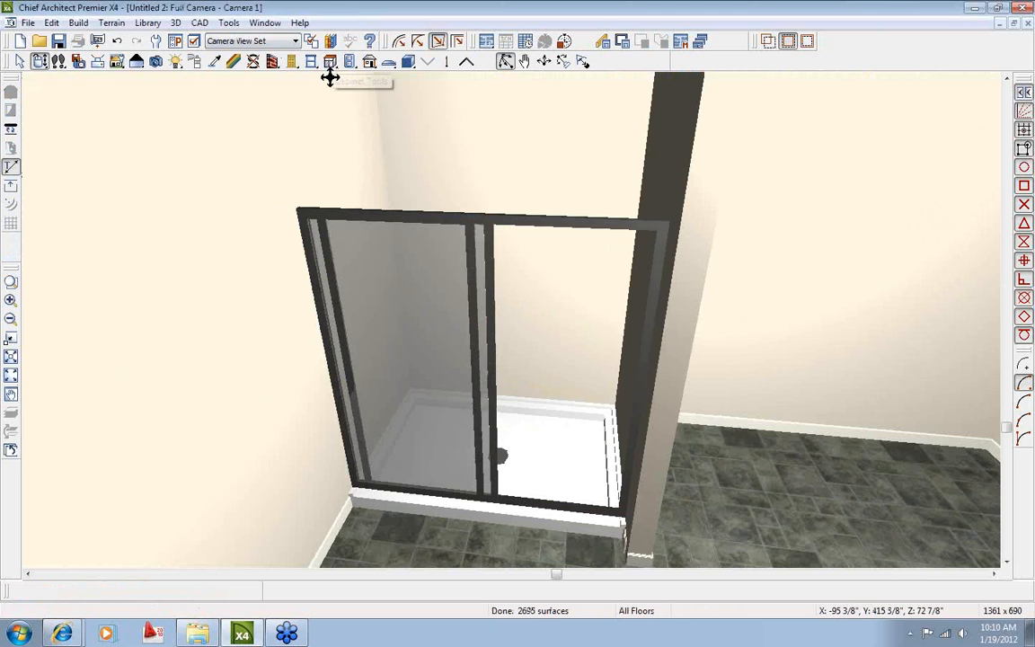
Paint the back shower wall with the Russet-DG32 12x12 Tile from the bath tiles library.
{"action": "left_click", "coordinate": [329, 41]}
{"action": "left_click", "coordinate": [284, 320]}
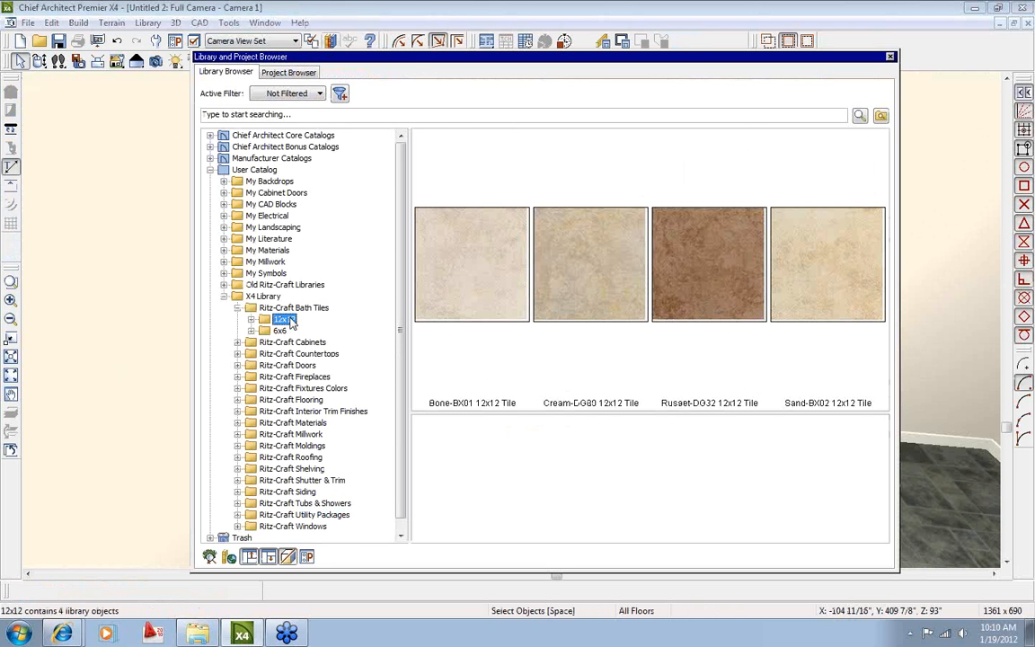
{"action": "double_click", "coordinate": [698, 282]}
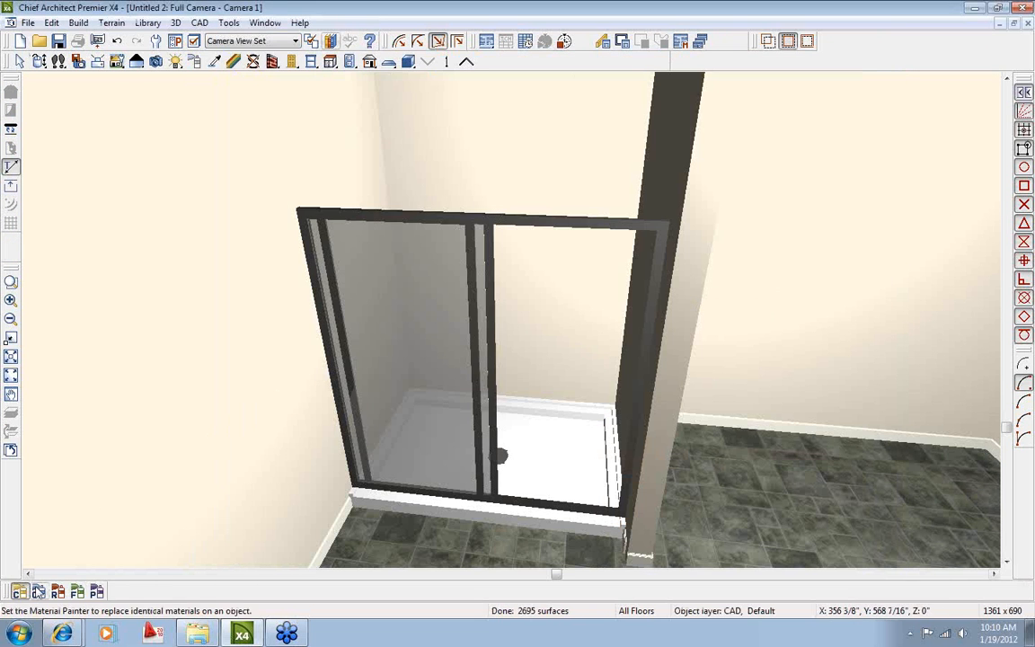
{"action": "left_click", "coordinate": [20, 594]}
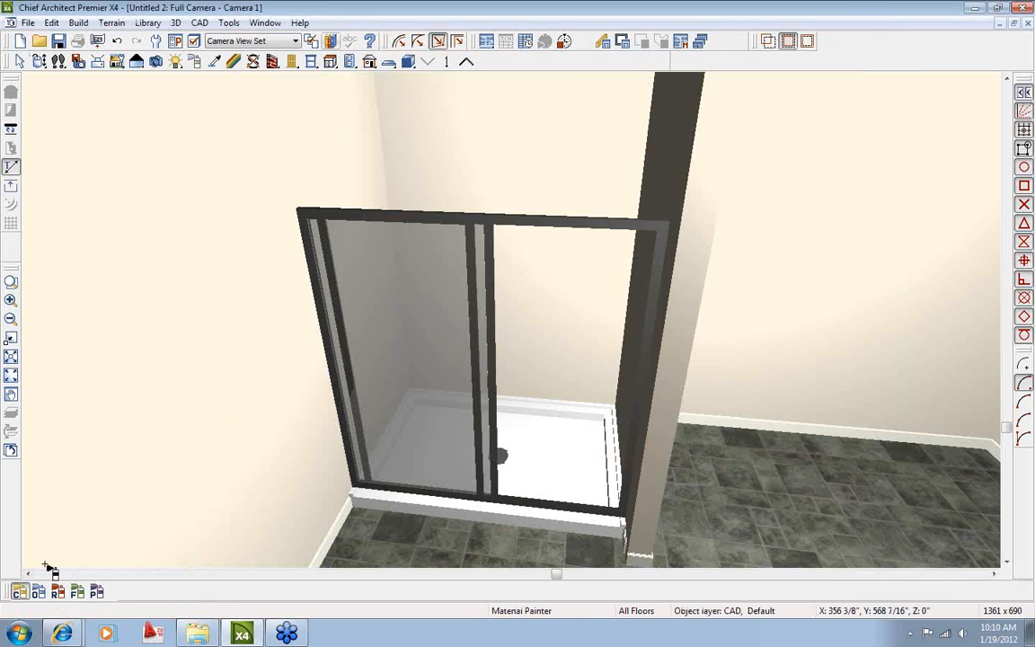
{"action": "left_click", "coordinate": [492, 133]}
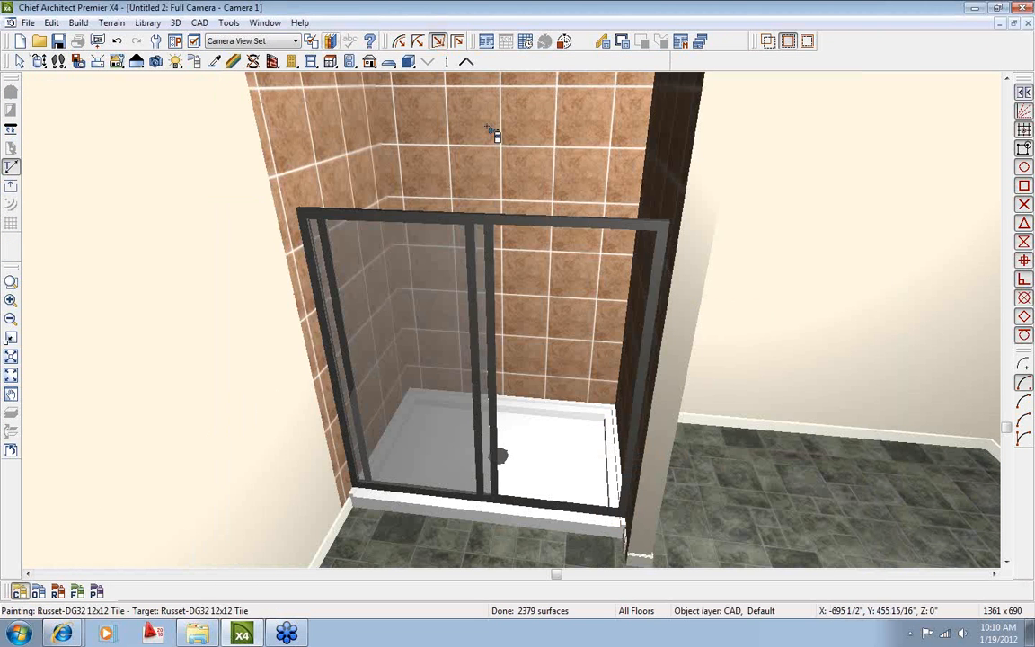
Move the camera closer to the shower, then undo the Russet tiling.
{"action": "left_click", "coordinate": [40, 62]}
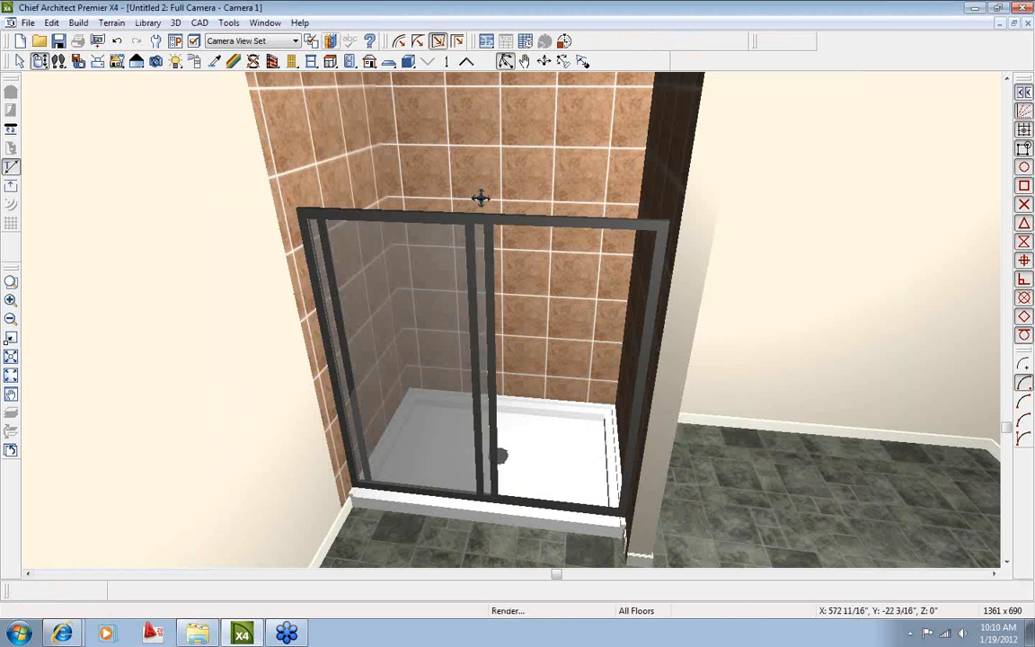
{"action": "left_click_drag", "start_coordinate": [480, 196], "coordinate": [240, 128]}
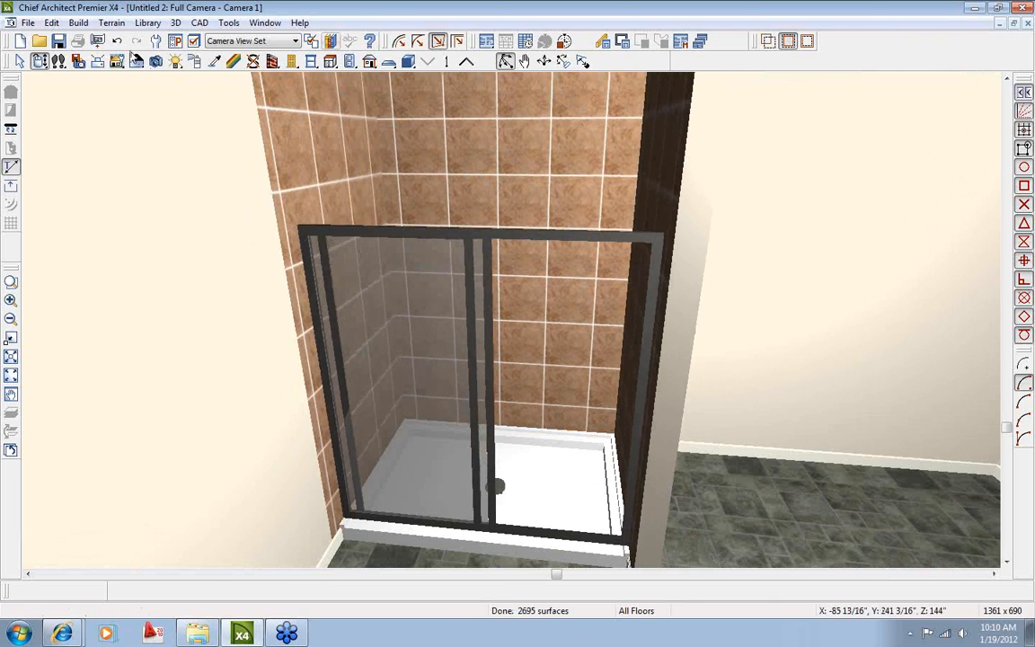
{"action": "left_click", "coordinate": [116, 41]}
{"action": "key", "text": "space"}
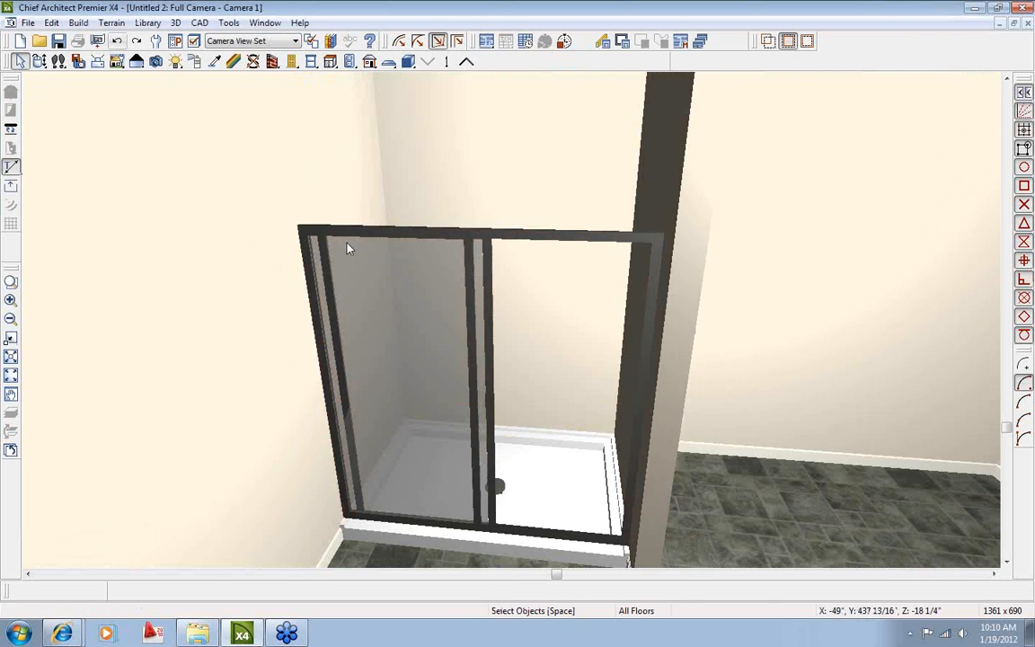
Return to the floor plan and open the Bath room's specification.
{"action": "left_click", "coordinate": [229, 22]}
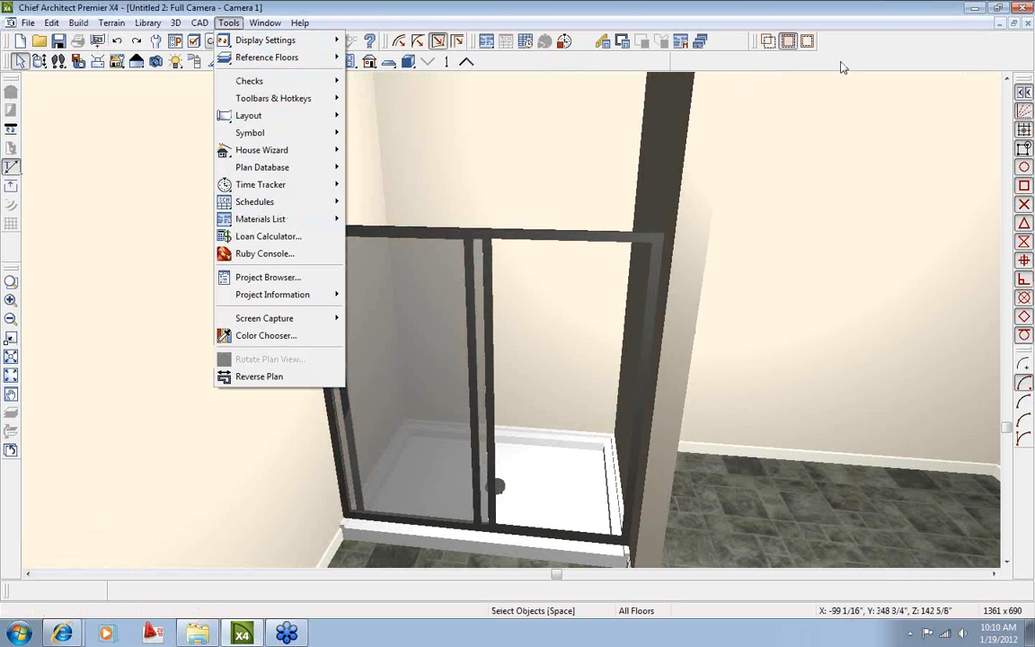
{"action": "left_click", "coordinate": [350, 56]}
{"action": "left_click", "coordinate": [265, 22]}
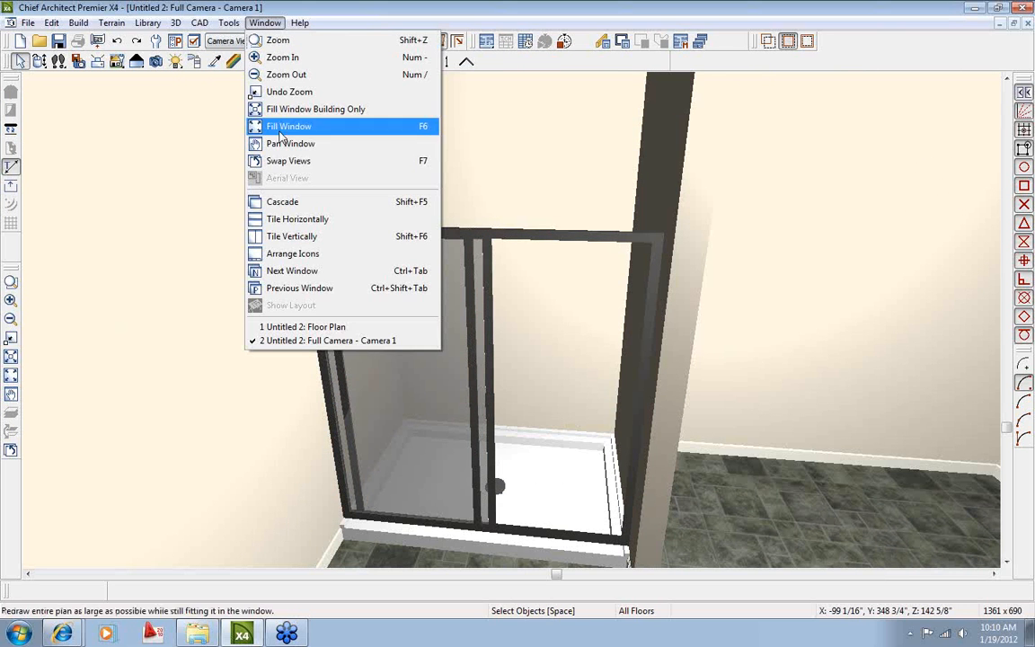
{"action": "left_click", "coordinate": [269, 325]}
{"action": "left_click", "coordinate": [250, 337]}
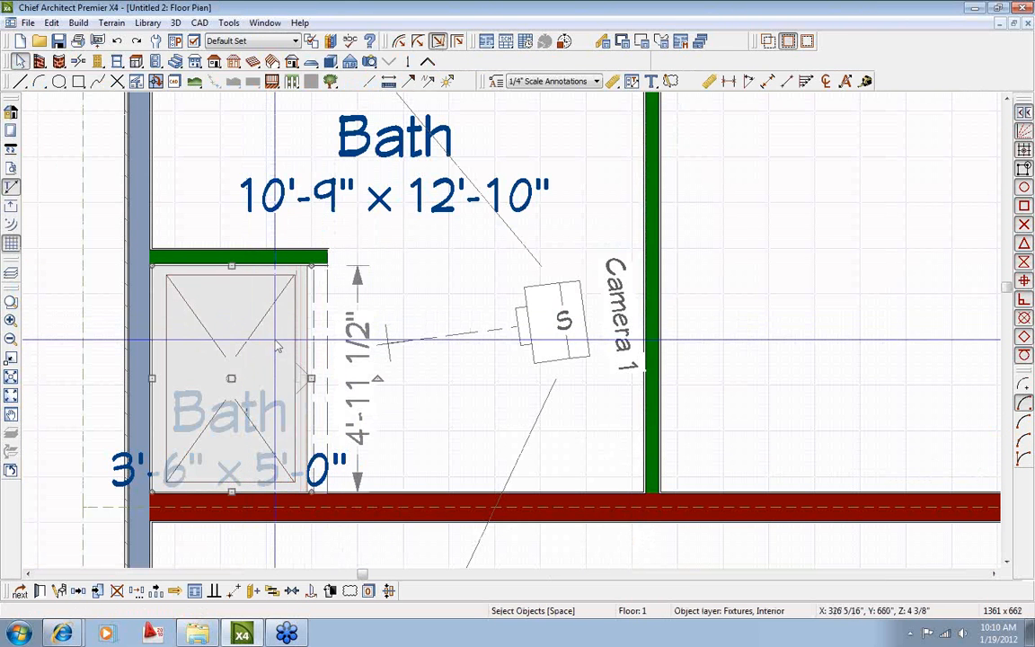
{"action": "left_click", "coordinate": [278, 348]}
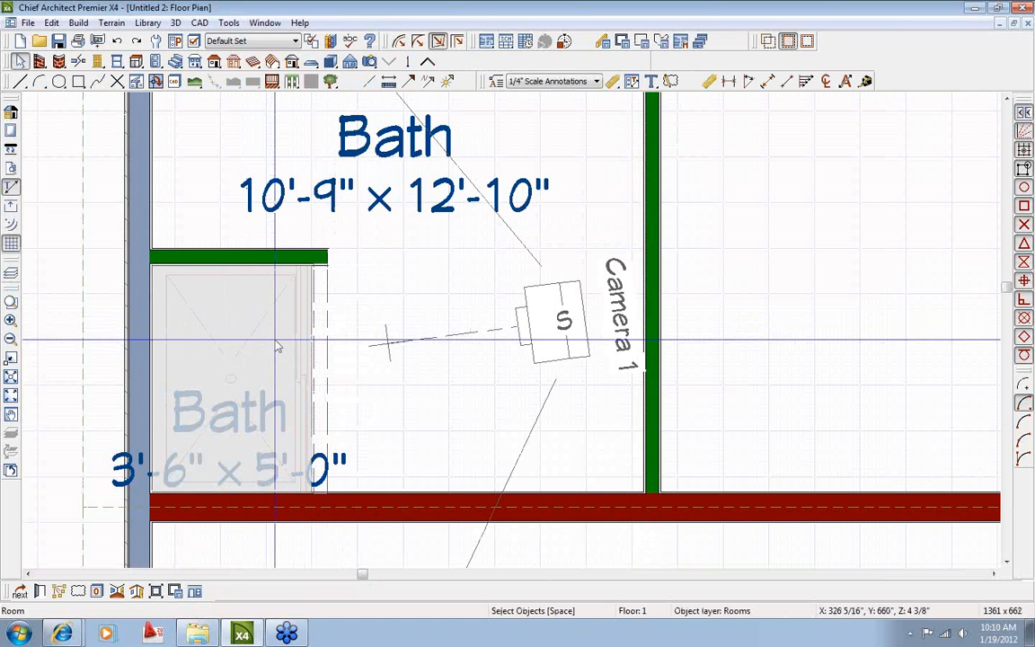
{"action": "left_click", "coordinate": [39, 590]}
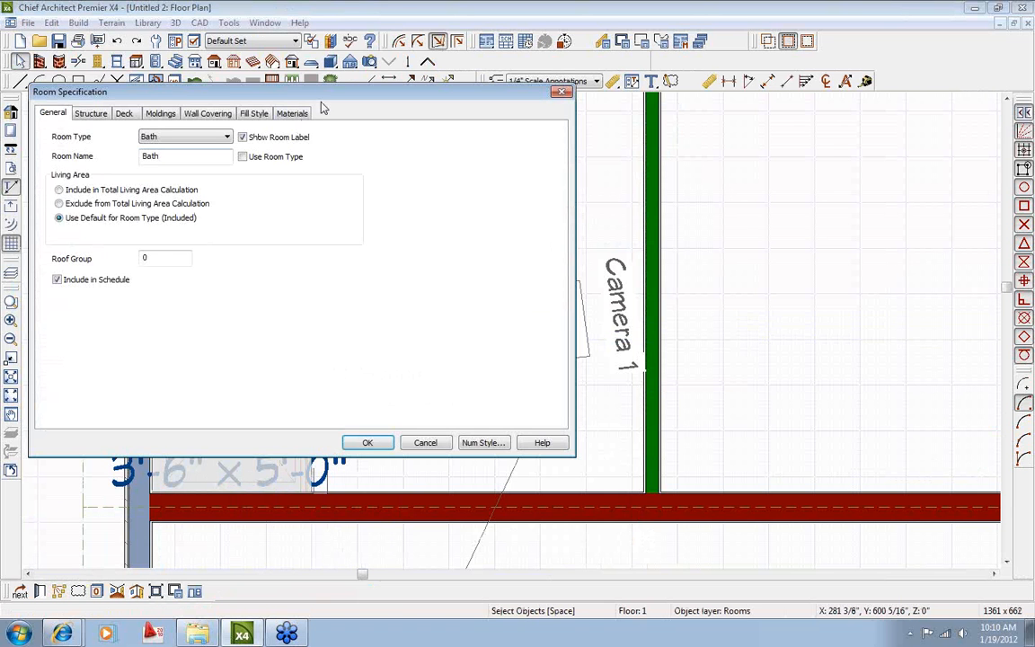
{"action": "left_click_drag", "start_coordinate": [331, 93], "coordinate": [361, 92]}
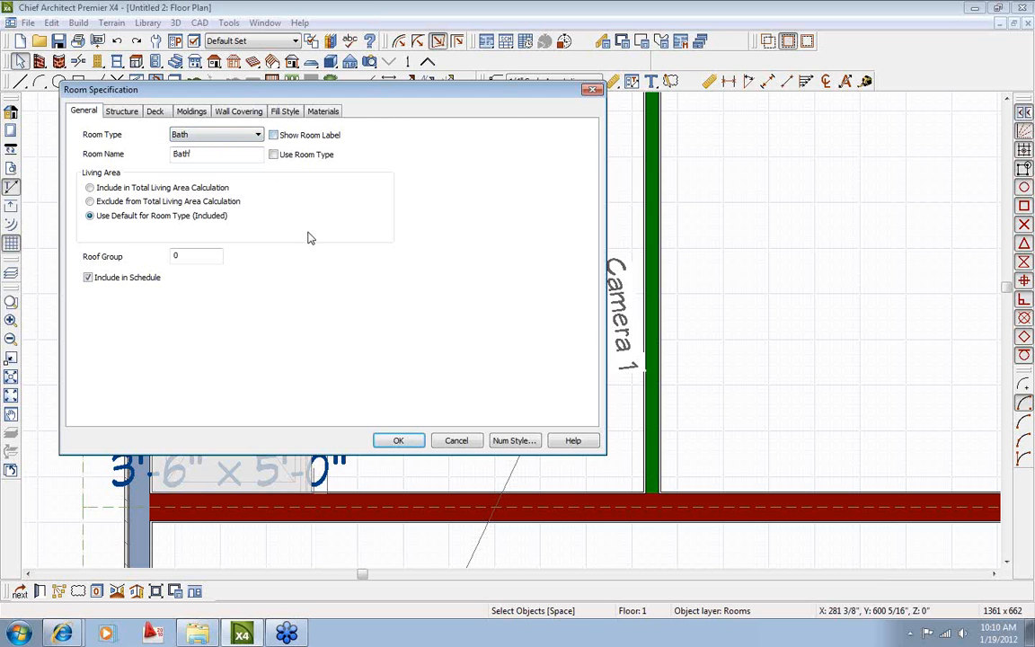
Add the Russet-DG32 12x12 Tile from the X4 Library as the room's wall covering.
{"action": "left_click", "coordinate": [230, 113]}
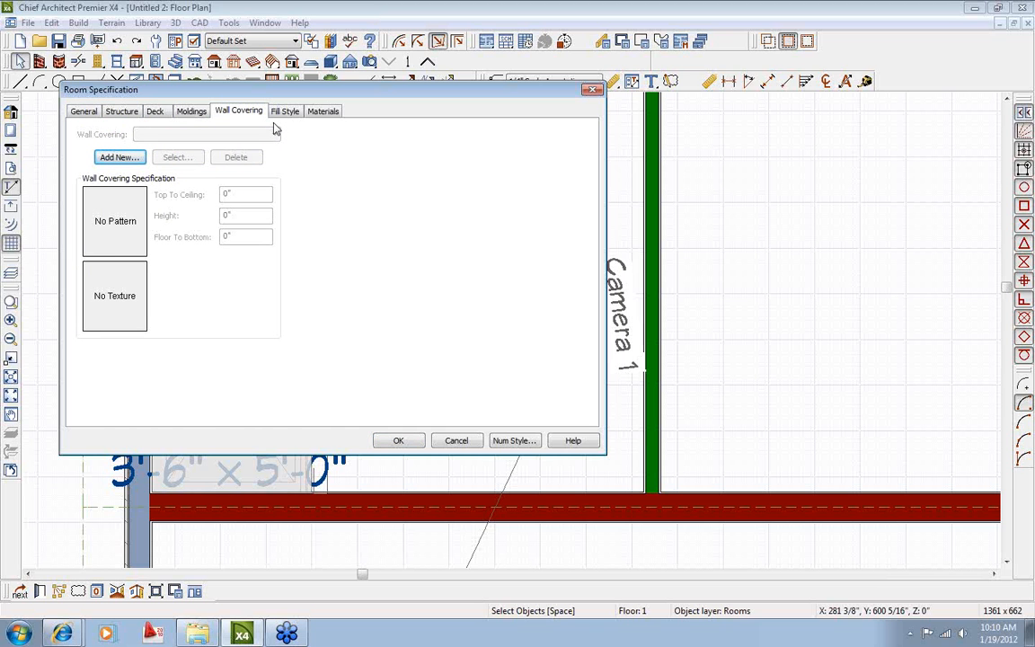
{"action": "left_click", "coordinate": [120, 158]}
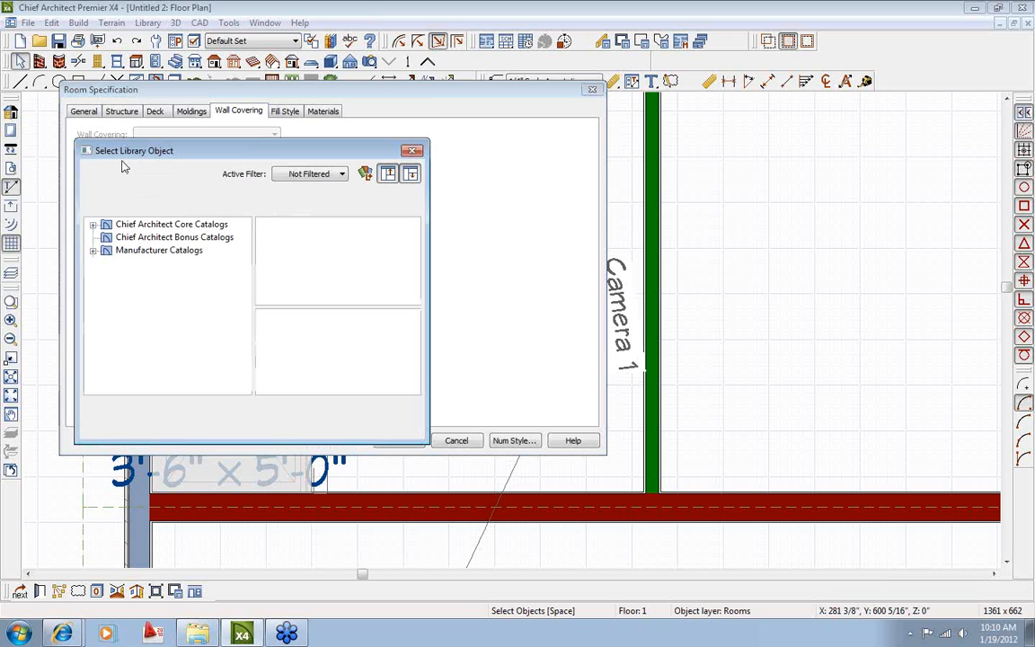
{"action": "left_click_drag", "start_coordinate": [244, 160], "coordinate": [244, 34]}
{"action": "left_click_drag", "start_coordinate": [429, 319], "coordinate": [835, 544]}
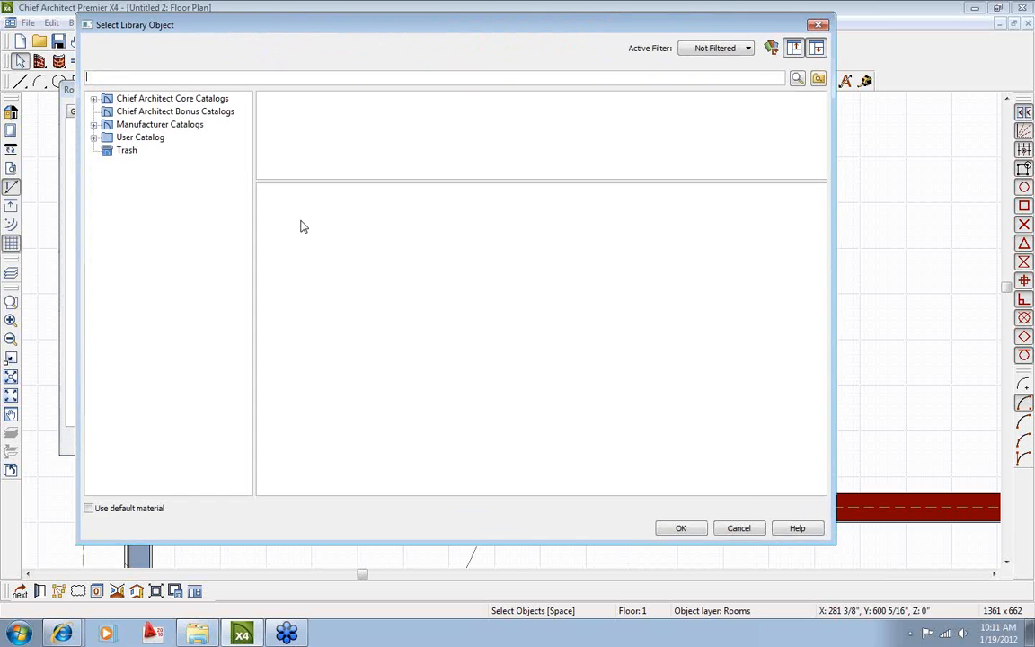
{"action": "left_click", "coordinate": [94, 138]}
{"action": "left_click", "coordinate": [151, 189]}
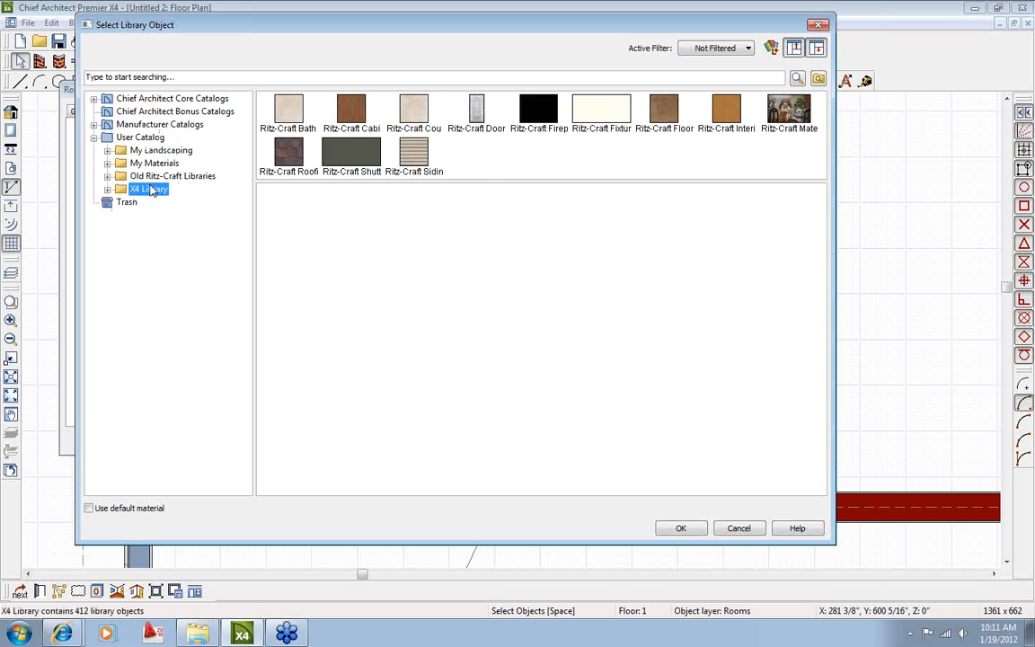
{"action": "left_click_drag", "start_coordinate": [486, 181], "coordinate": [488, 322]}
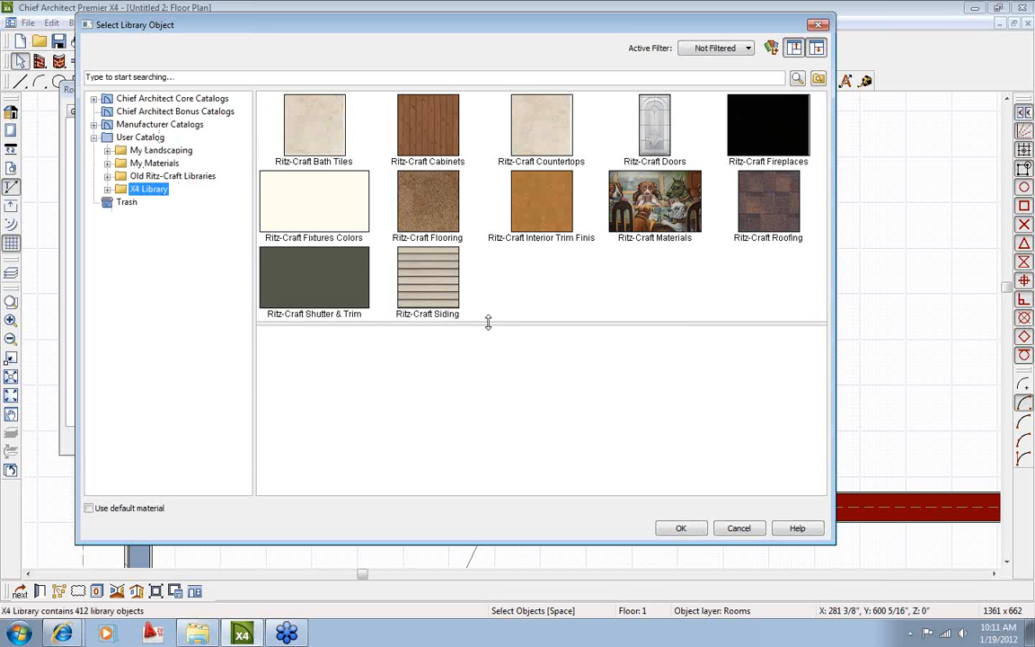
{"action": "double_click", "coordinate": [313, 126]}
{"action": "double_click", "coordinate": [386, 201]}
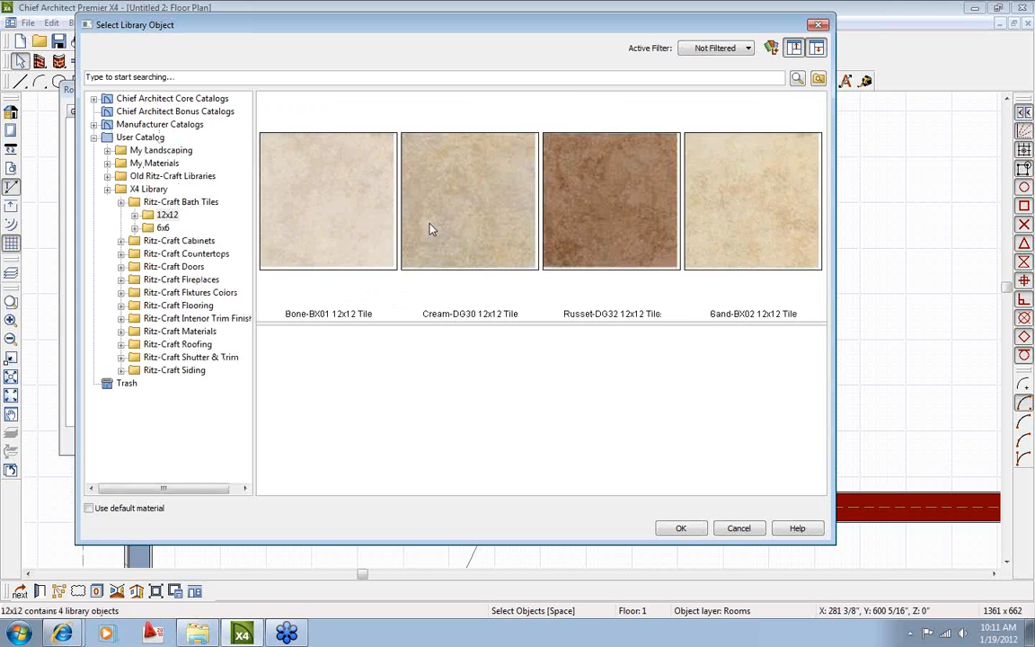
{"action": "left_click", "coordinate": [638, 228]}
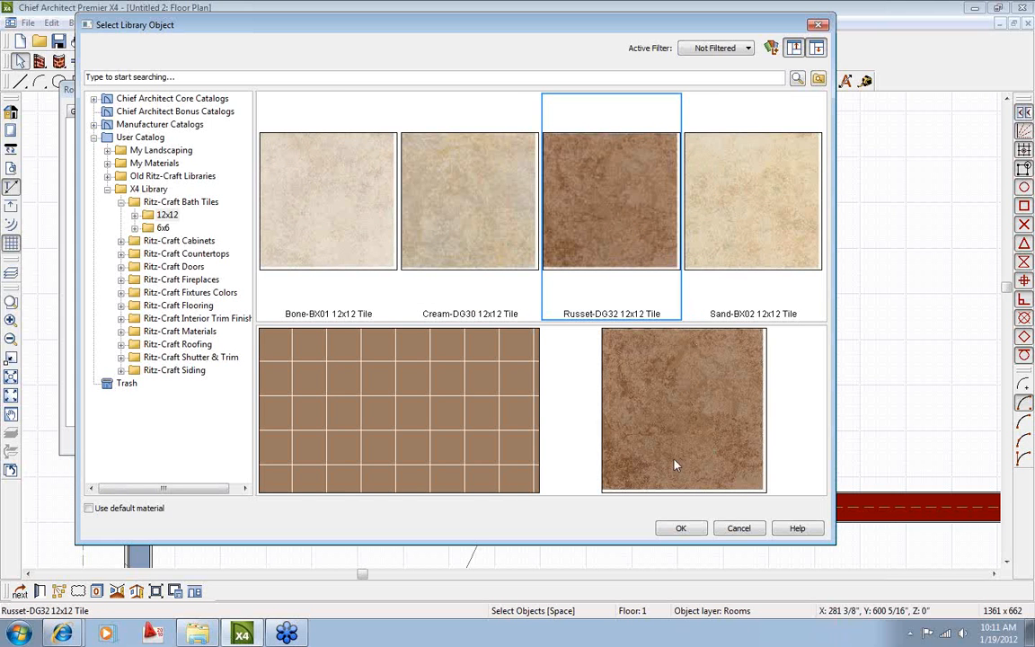
{"action": "left_click", "coordinate": [689, 529]}
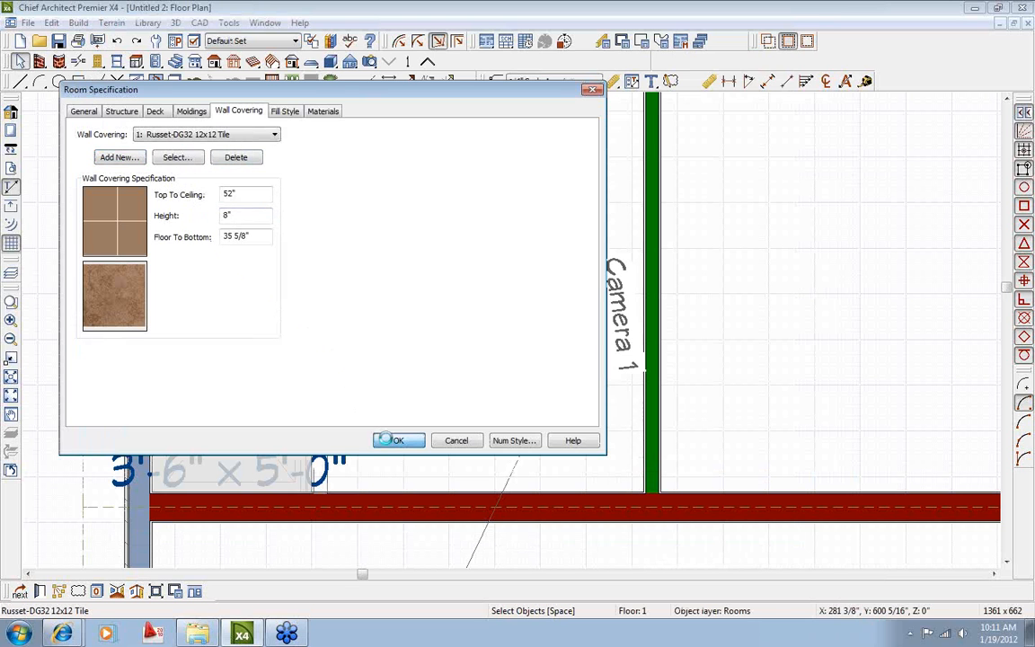
Inspect the narrow Russet tile band in Camera 1's view, then reopen the Bath room's specification.
{"action": "left_click", "coordinate": [11, 471]}
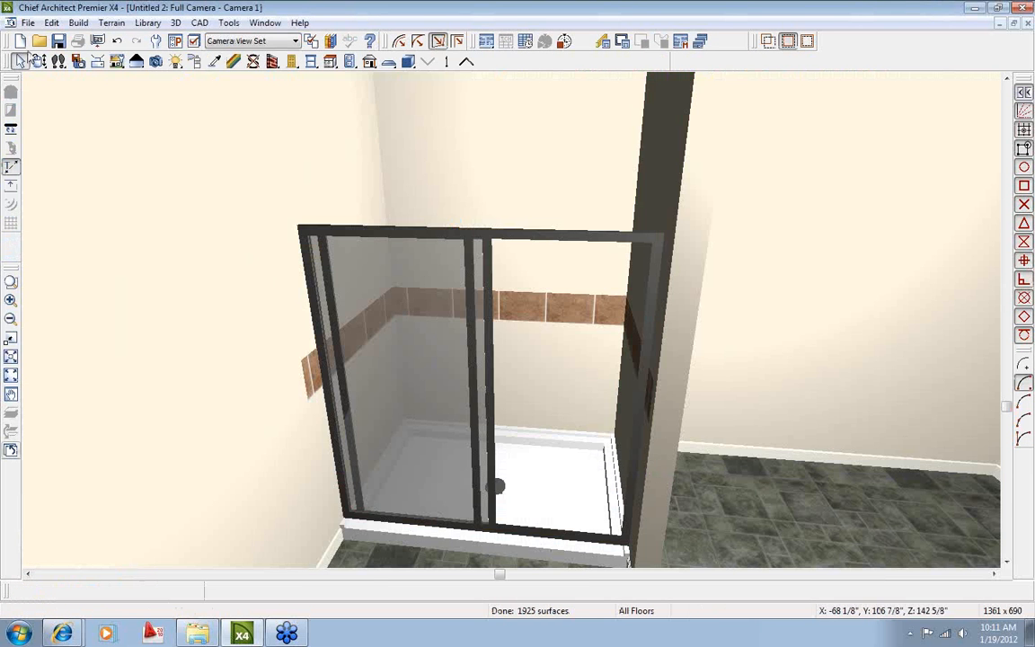
{"action": "left_click", "coordinate": [39, 61]}
{"action": "left_click_drag", "start_coordinate": [377, 225], "coordinate": [358, 246]}
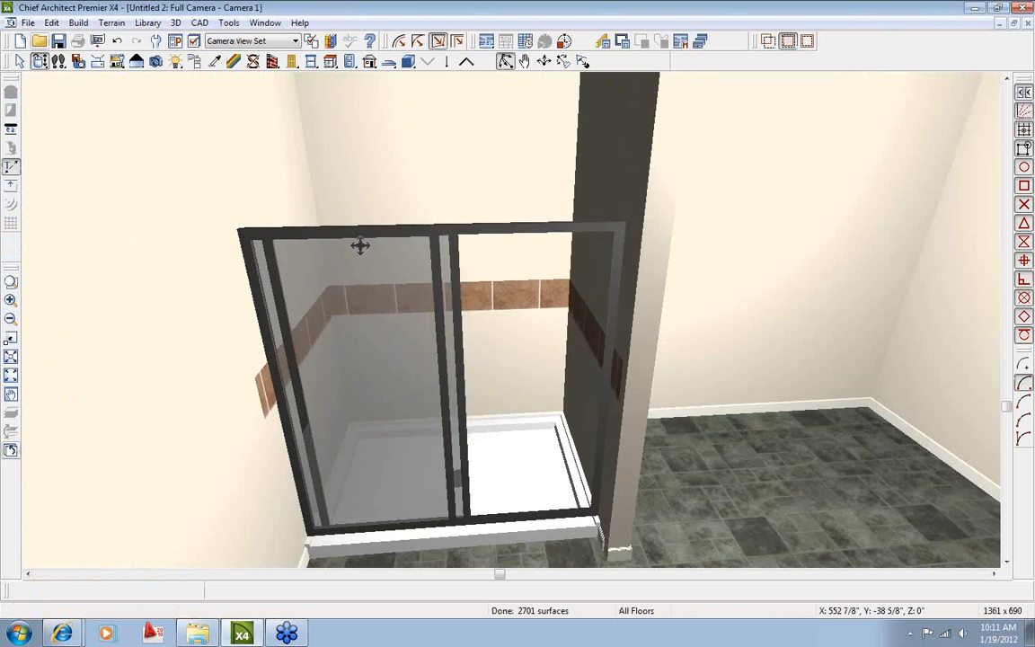
{"action": "left_click", "coordinate": [11, 412]}
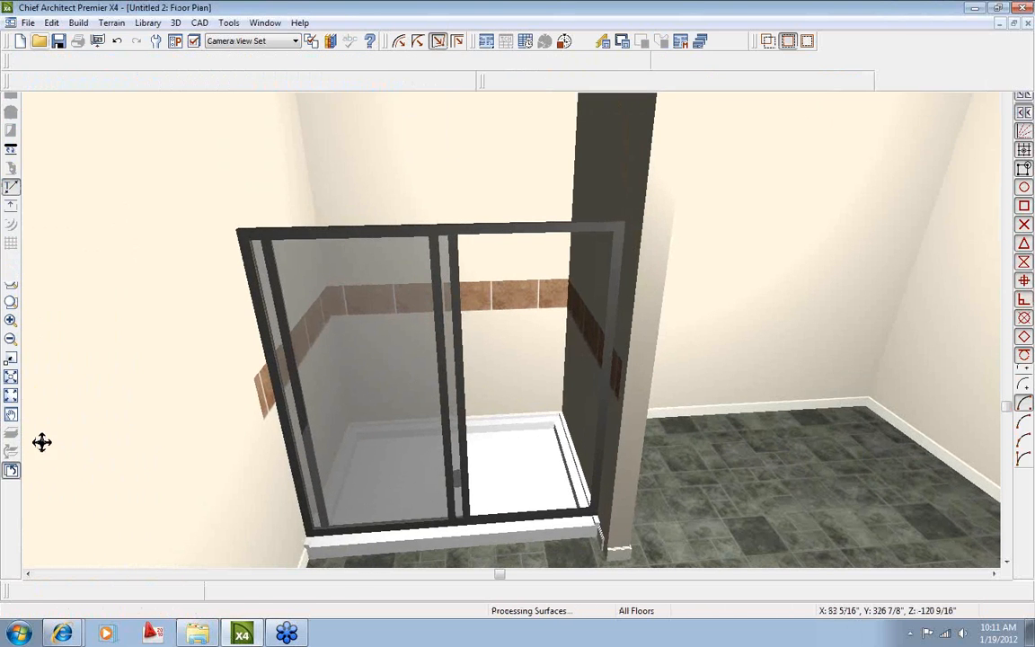
{"action": "left_click", "coordinate": [268, 368]}
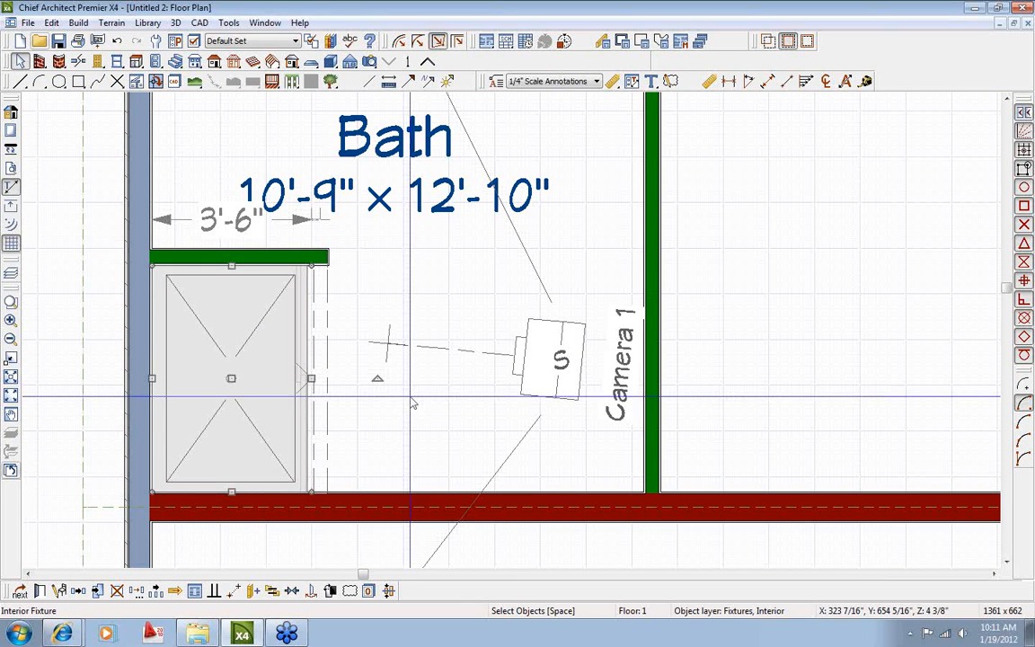
{"action": "left_click", "coordinate": [371, 444]}
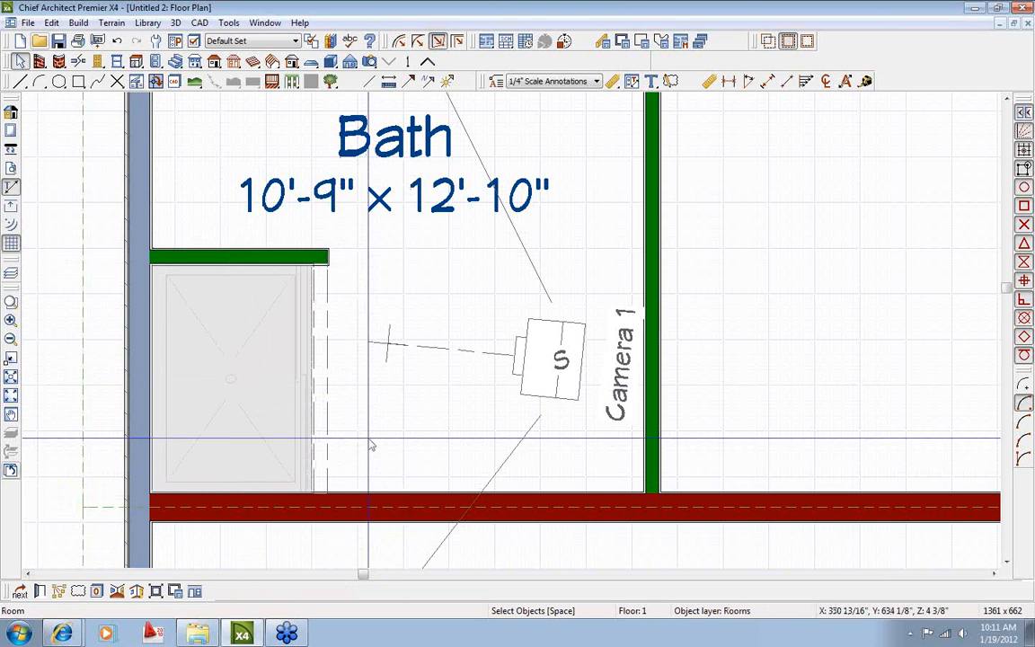
{"action": "left_click", "coordinate": [39, 591]}
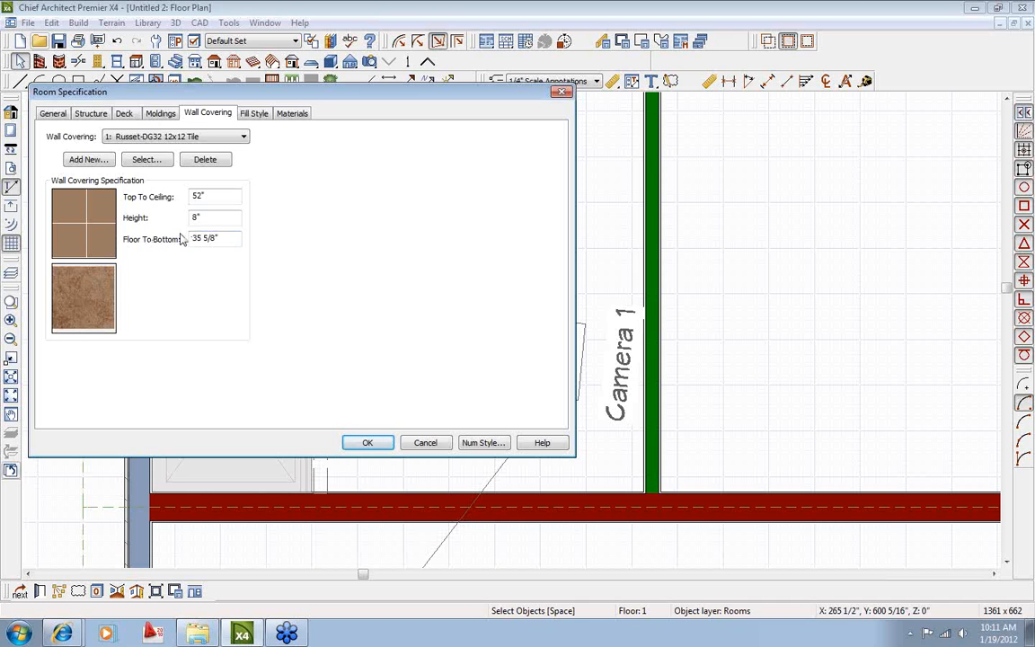
Set the Russet wall covering to 80" high with Floor To Bottom 0, then check it in 3D.
{"action": "left_click_drag", "start_coordinate": [224, 220], "coordinate": [163, 222]}
{"action": "key", "text": "Tab"}
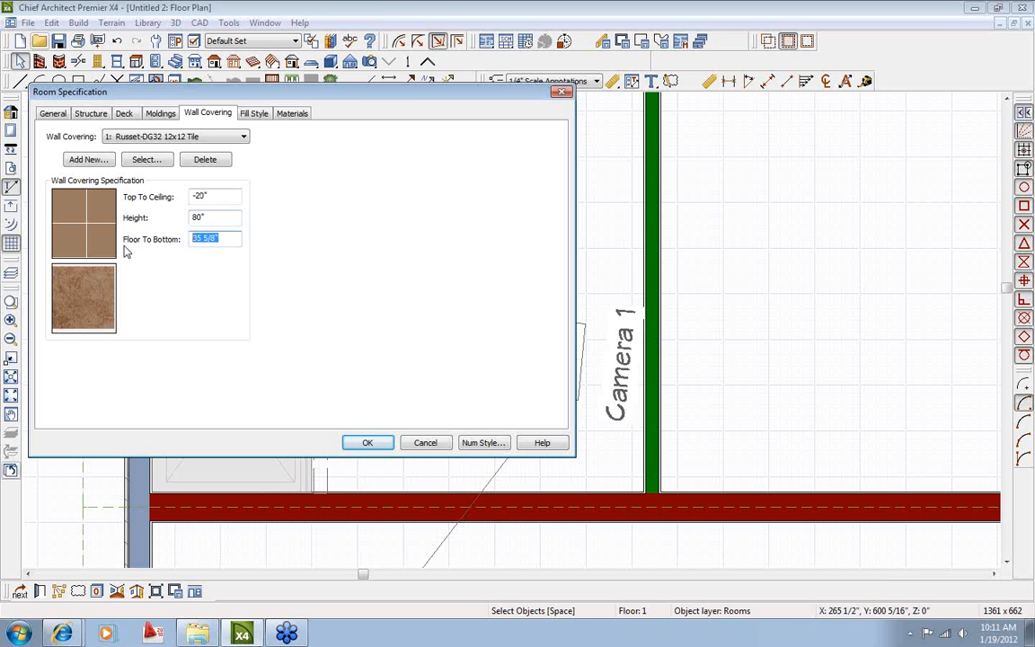
{"action": "type", "text": "0"}
{"action": "left_click", "coordinate": [382, 443]}
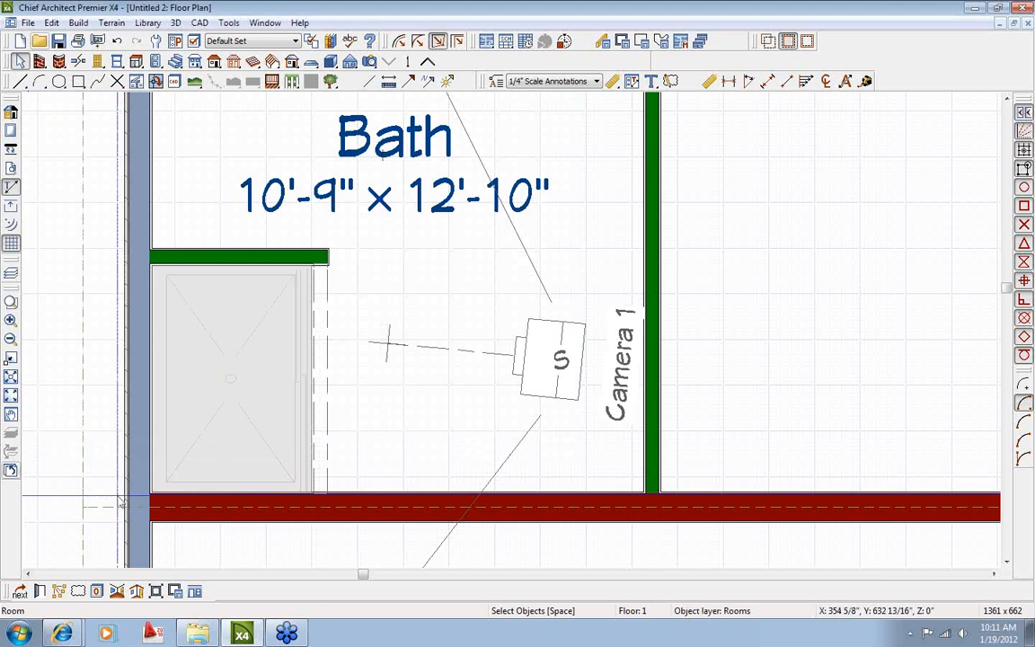
{"action": "left_click", "coordinate": [11, 470]}
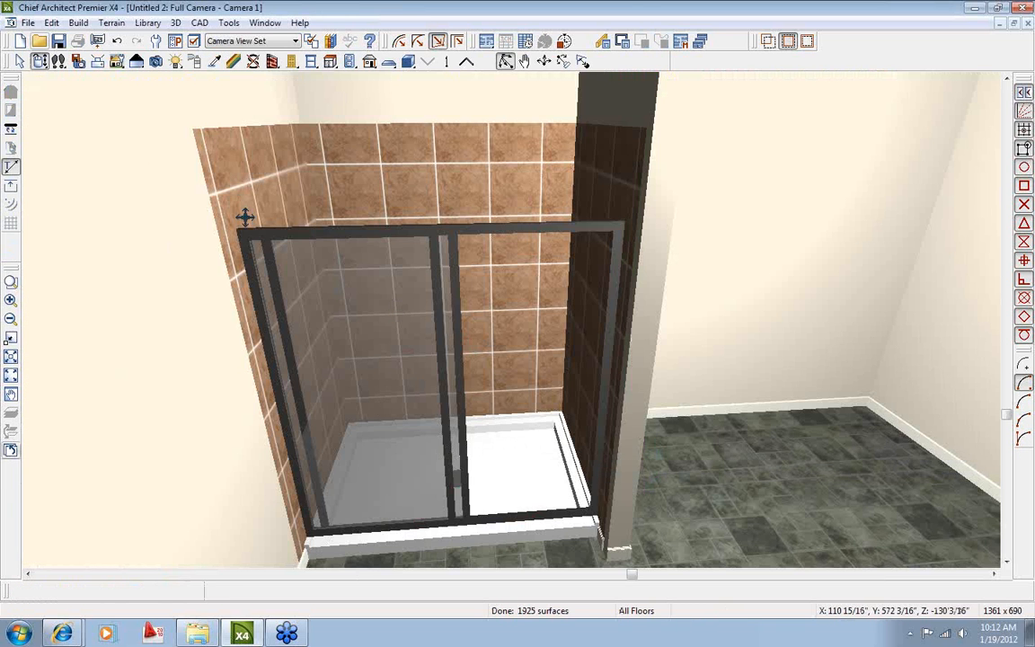
{"action": "left_click_drag", "start_coordinate": [332, 233], "coordinate": [482, 326]}
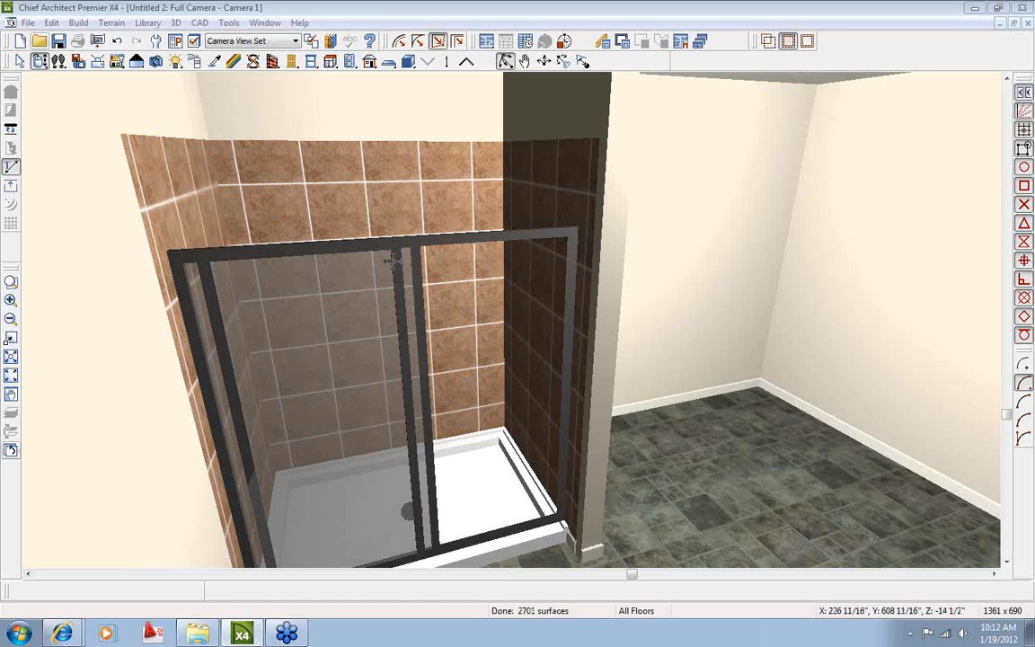
Switch to the floor plan and bring the bath's top wall into view.
{"action": "left_click", "coordinate": [264, 22]}
{"action": "left_click", "coordinate": [337, 454]}
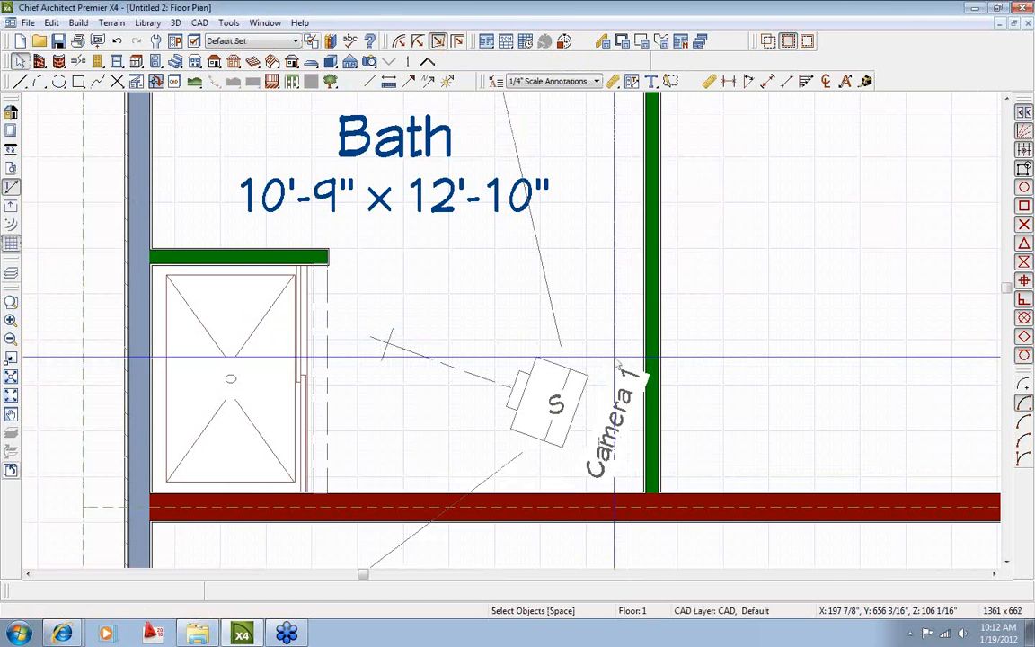
{"action": "scroll", "coordinate": [418, 278], "scroll_direction": "down", "scroll_amount": 2}
{"action": "middle_click_drag", "start_coordinate": [418, 278], "coordinate": [456, 418]}
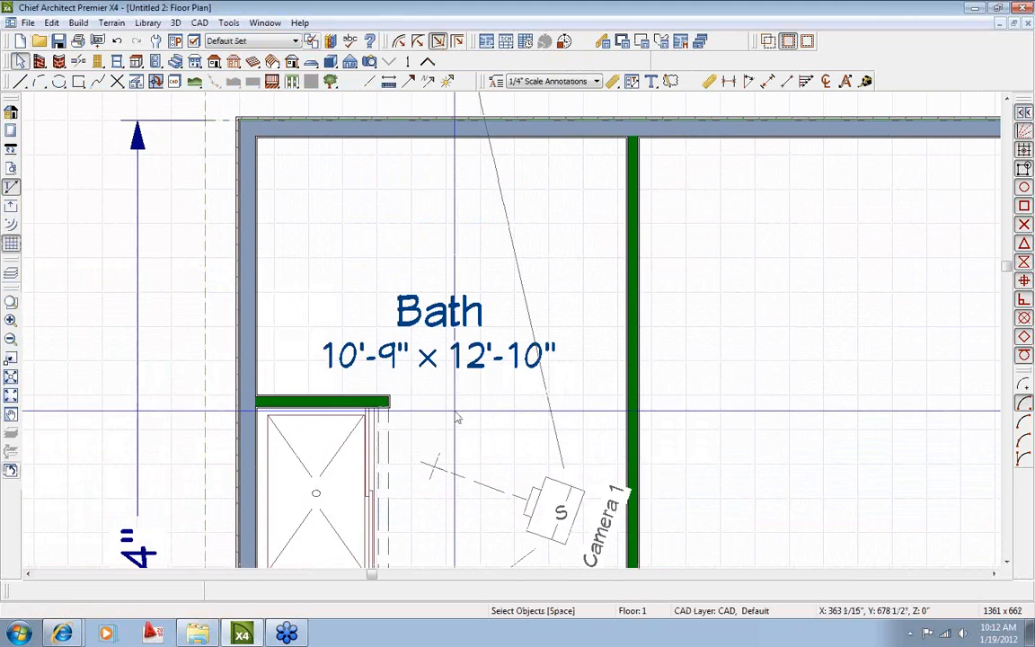
Pick the Corner Drop In Tile tub from the Ritz-Craft Tubs & Showers library.
{"action": "left_click", "coordinate": [331, 40]}
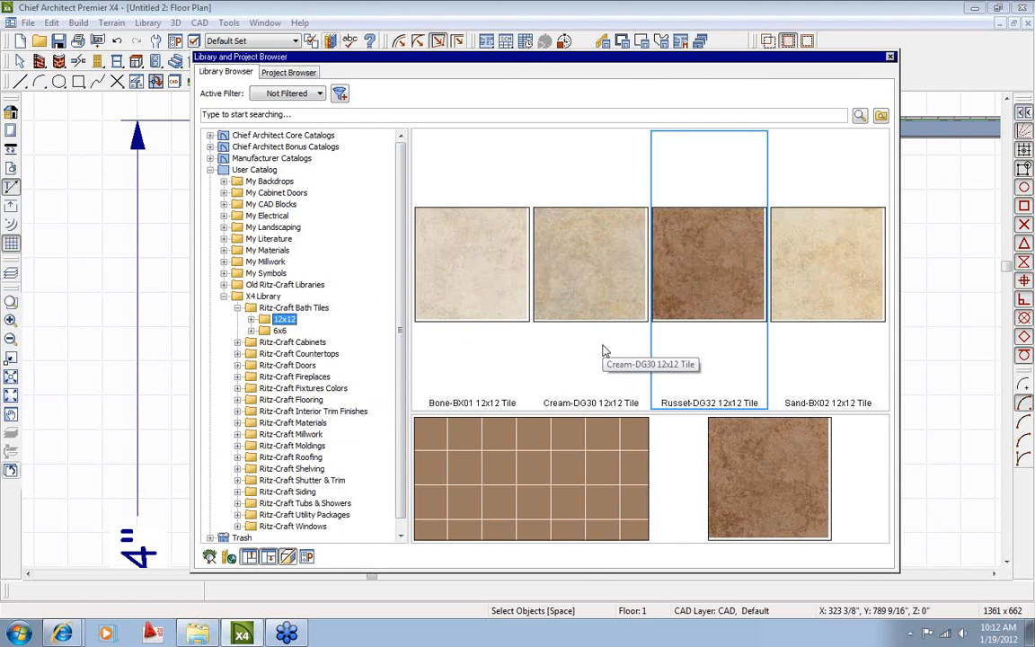
{"action": "left_click", "coordinate": [280, 330]}
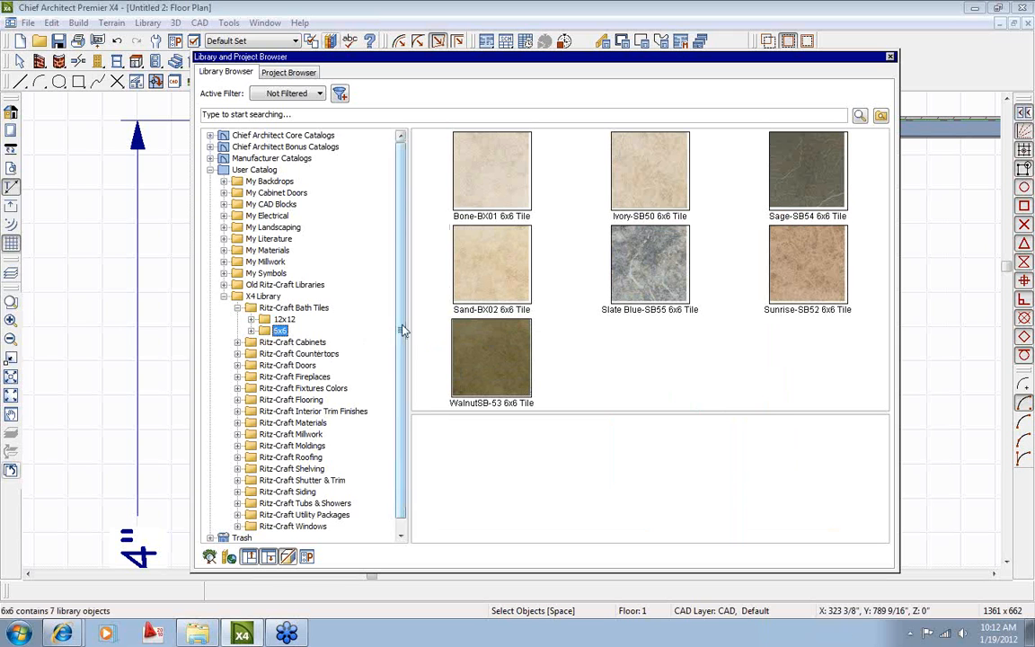
{"action": "scroll", "coordinate": [402, 332], "scroll_direction": "down", "scroll_amount": 1}
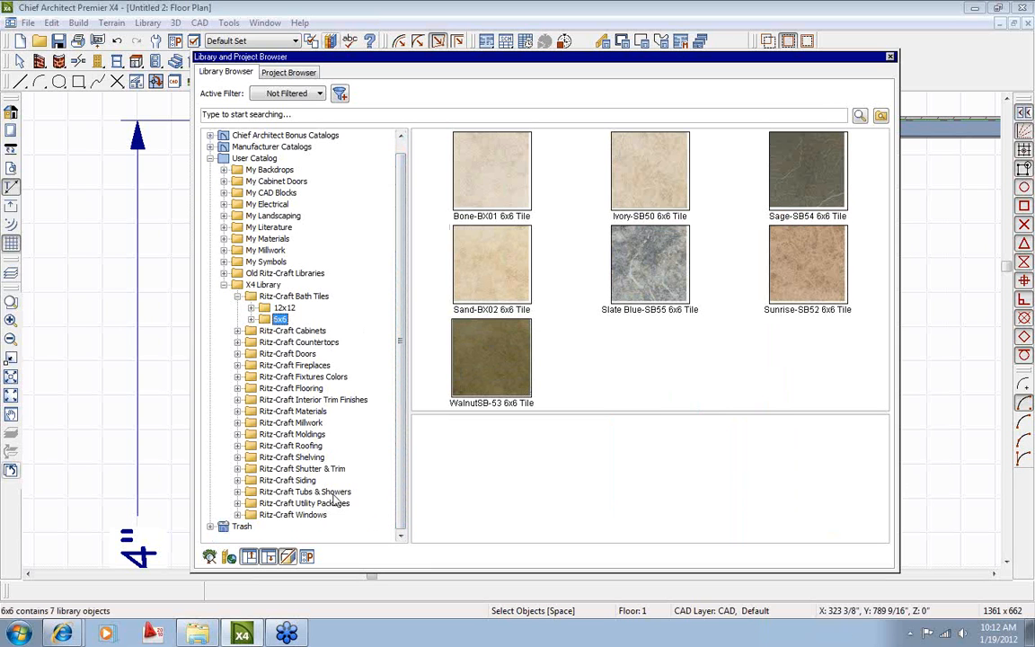
{"action": "left_click", "coordinate": [305, 492]}
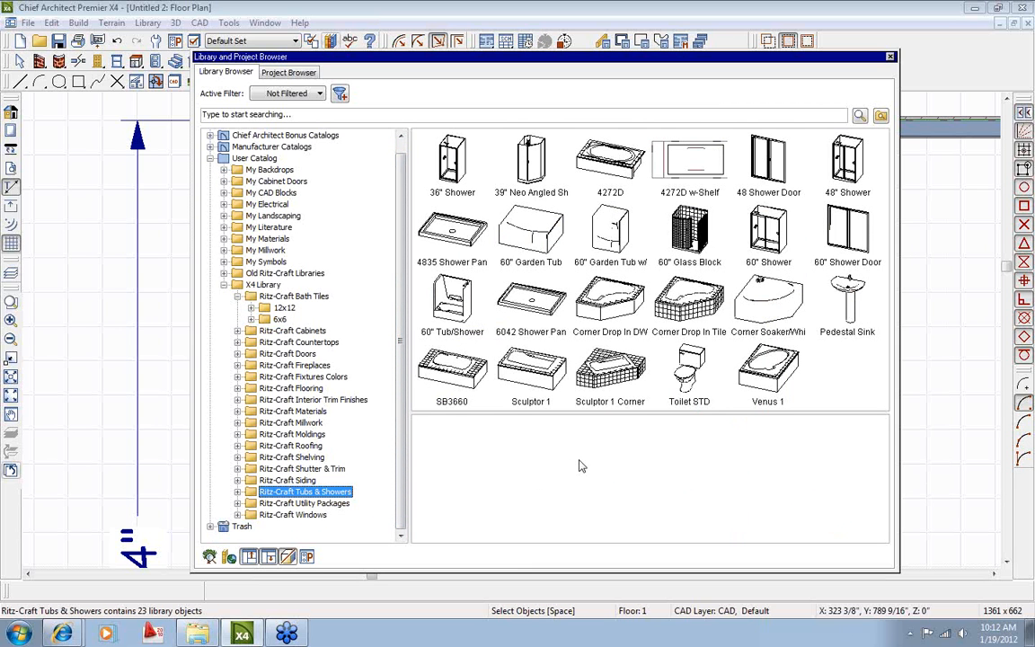
{"action": "left_click", "coordinate": [691, 298]}
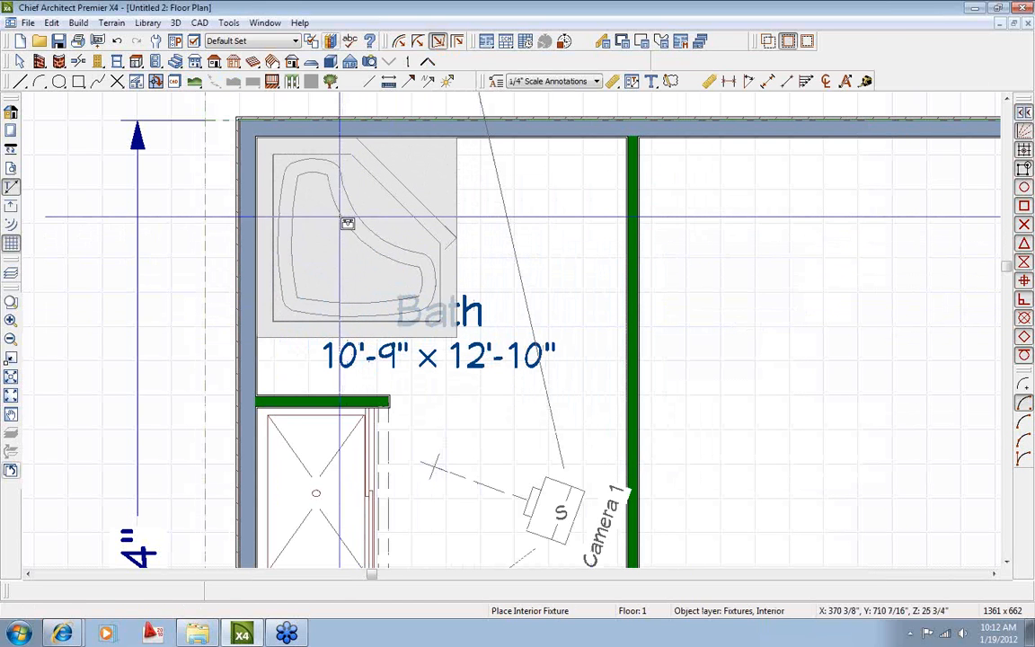
Place the corner tub in the bath's upper-left corner and adjust its position.
{"action": "left_click", "coordinate": [366, 237]}
{"action": "left_click", "coordinate": [360, 238]}
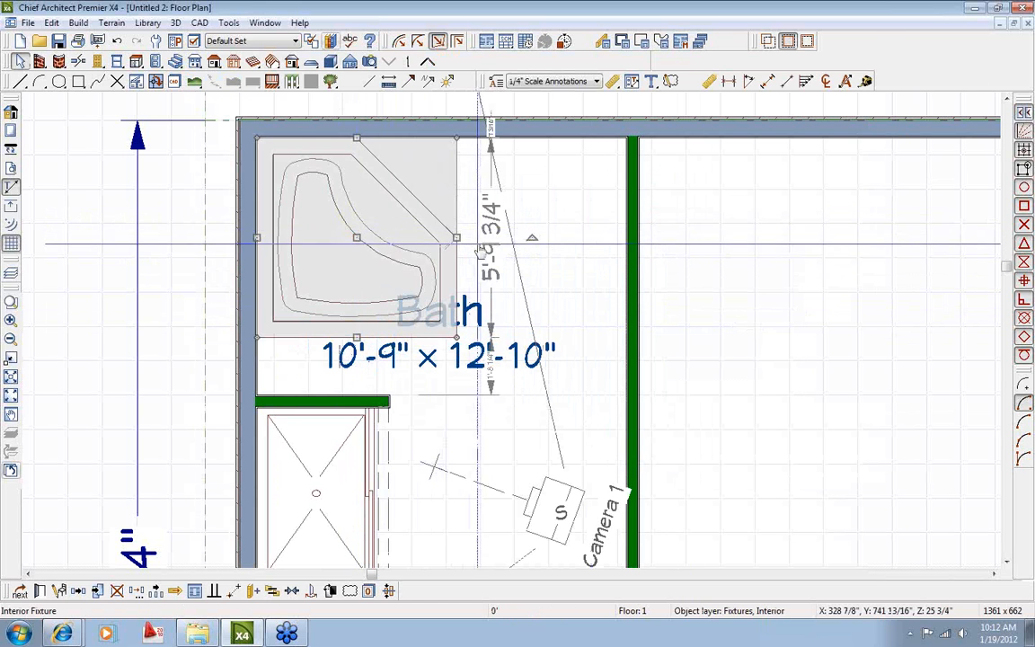
{"action": "left_click_drag", "start_coordinate": [529, 233], "coordinate": [358, 393]}
Open Camera 1's 3D view centred on the tub and show the 6x6 bath tile samples.
{"action": "double_click", "coordinate": [547, 507]}
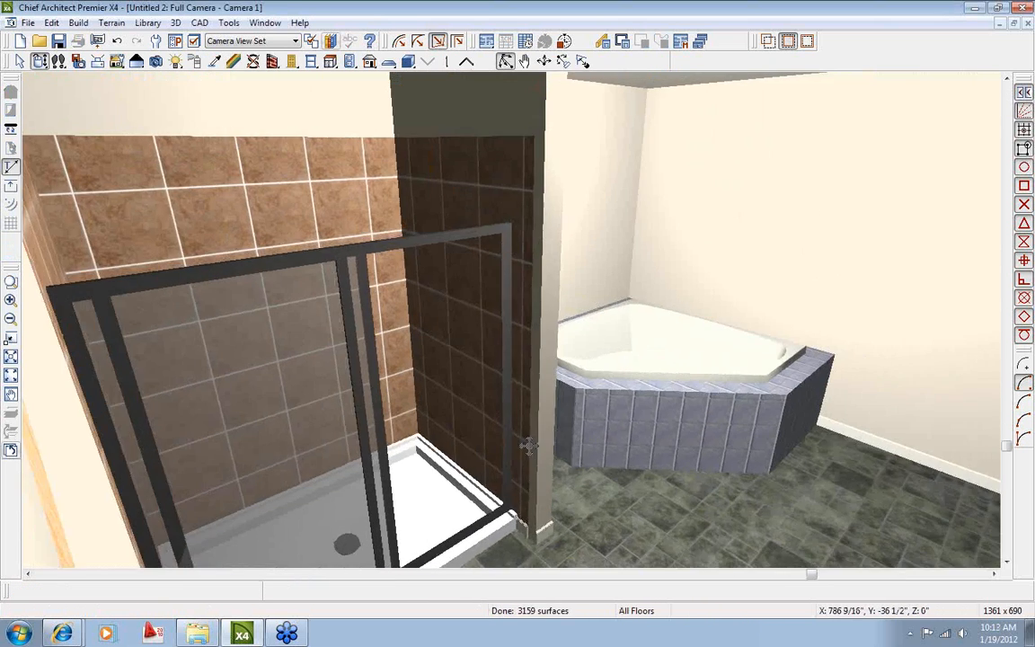
{"action": "left_click_drag", "start_coordinate": [529, 447], "coordinate": [522, 420]}
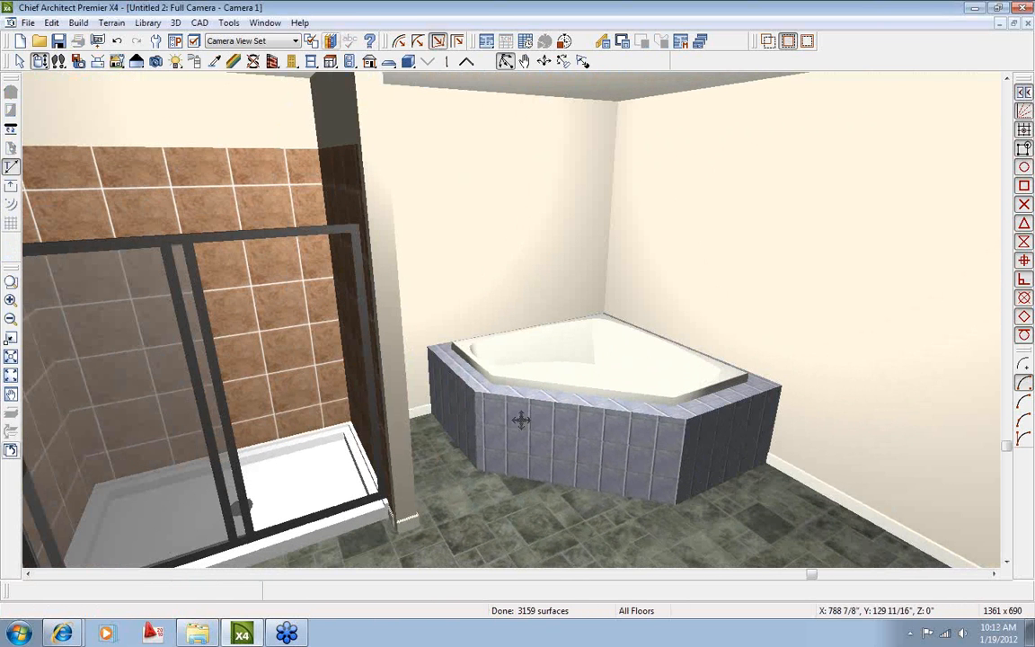
{"action": "left_click", "coordinate": [292, 61]}
{"action": "left_click", "coordinate": [278, 318]}
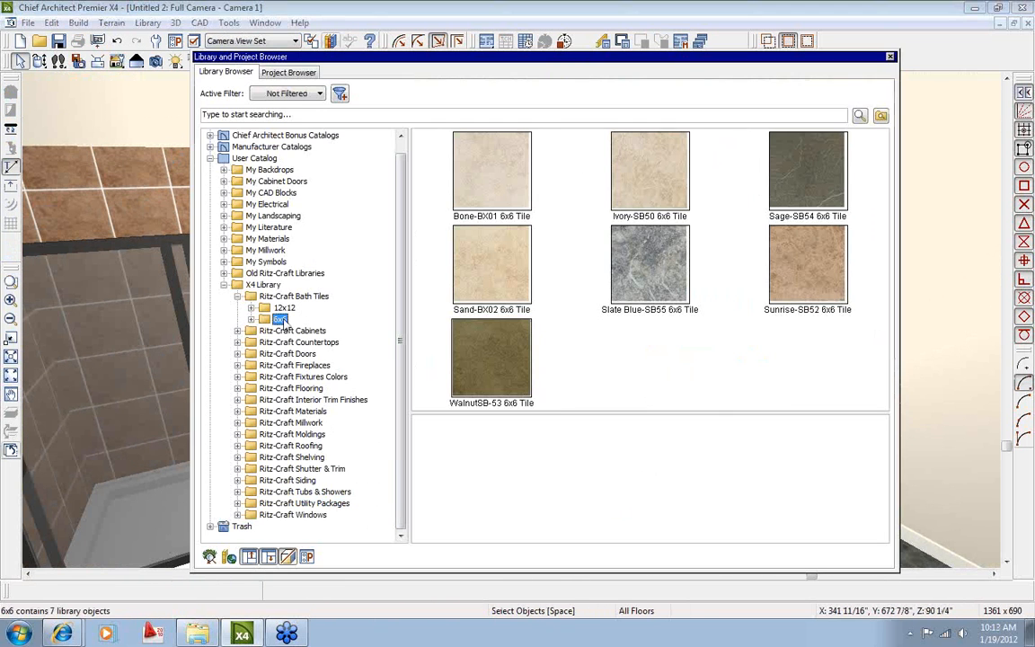
Paint the tub surround with Slate Blue-SB55 6x6 tile and reframe the view on the tub corner.
{"action": "left_click", "coordinate": [642, 263]}
{"action": "left_click", "coordinate": [596, 417]}
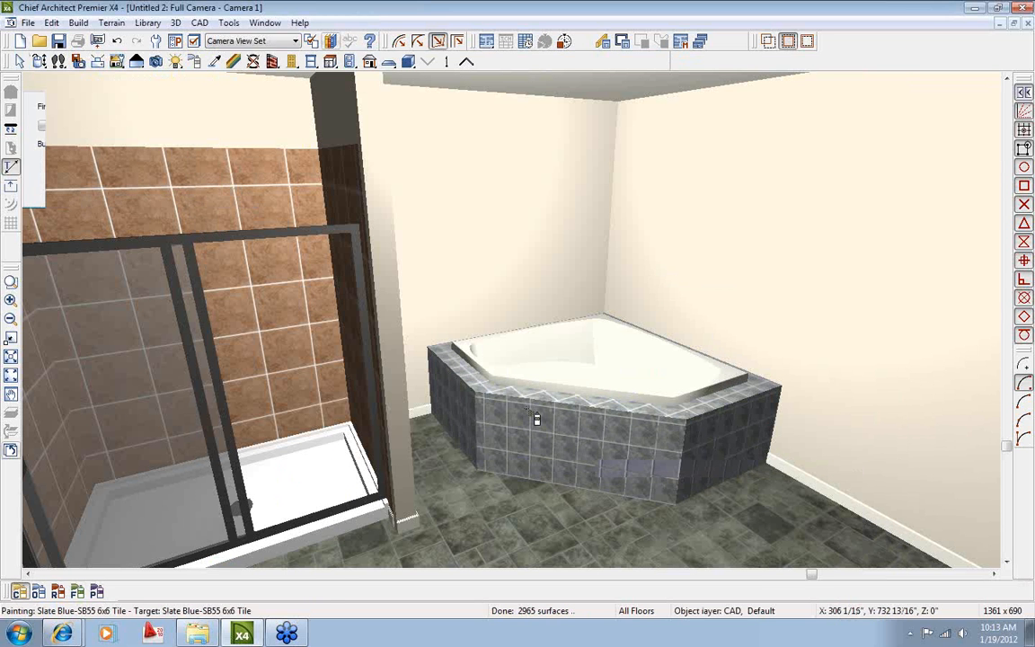
{"action": "left_click", "coordinate": [39, 61]}
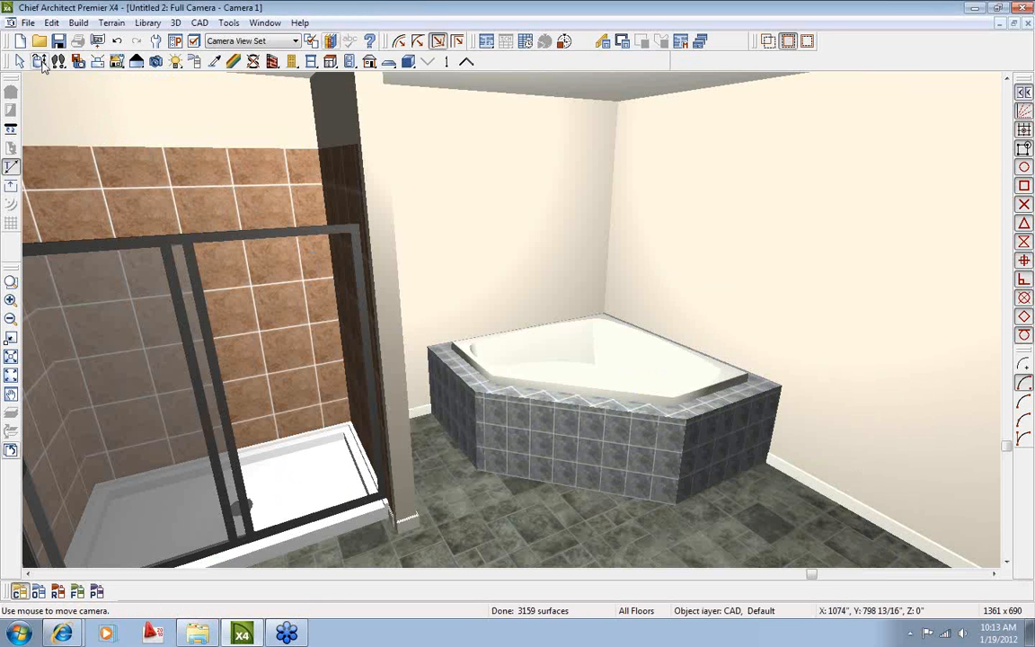
{"action": "left_click_drag", "start_coordinate": [577, 238], "coordinate": [611, 263]}
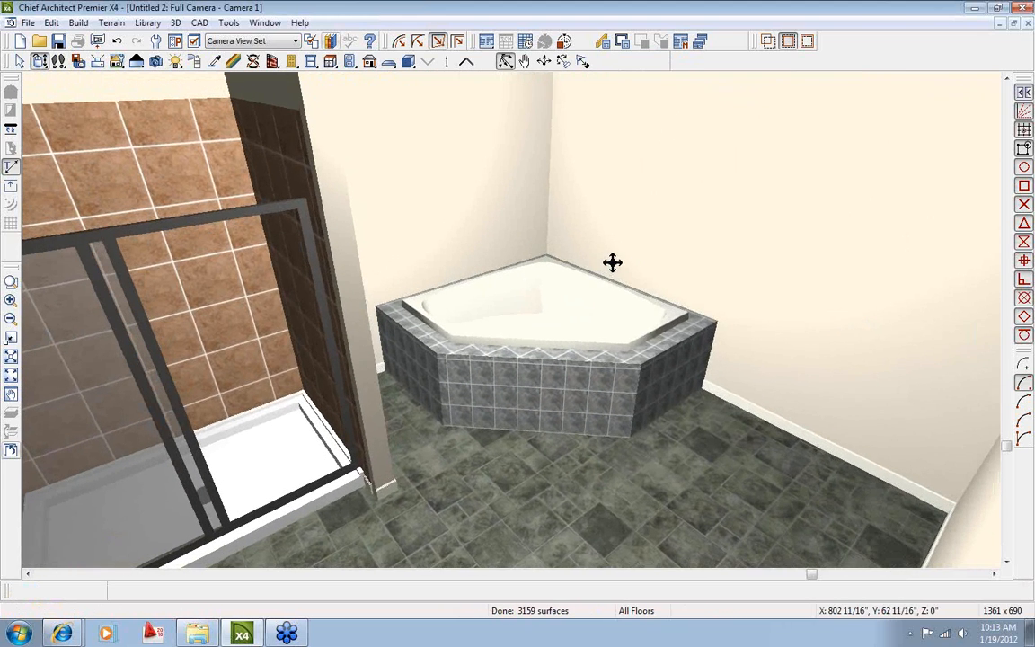
Browse the Ritz-Craft Countertops backsplash and 12x12 and 6x6 bath tile categories, then close the library.
{"action": "left_click", "coordinate": [329, 40]}
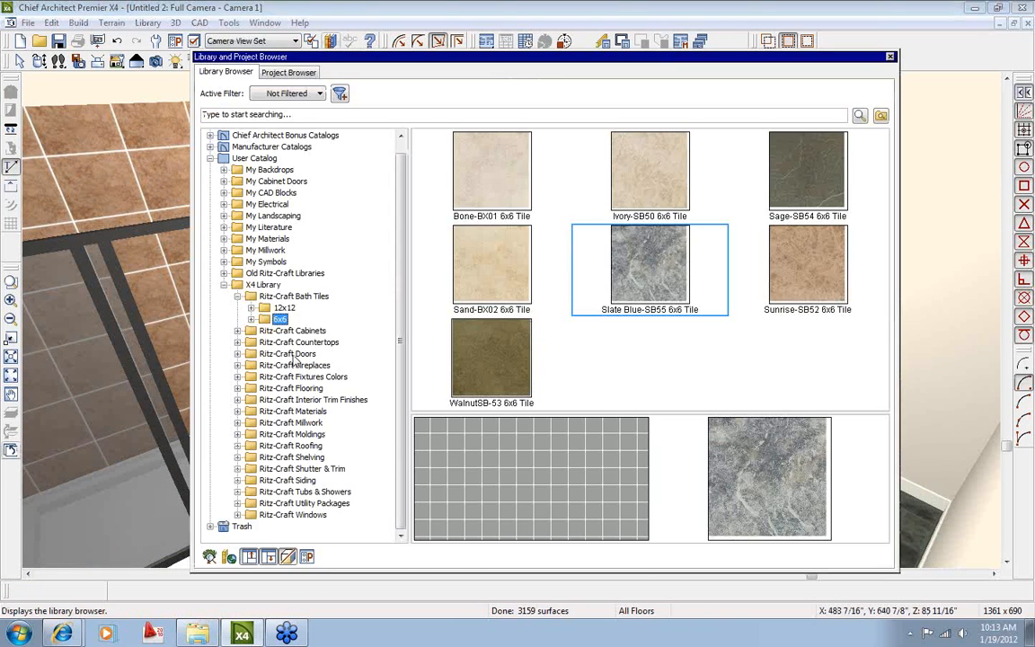
{"action": "left_click", "coordinate": [237, 343]}
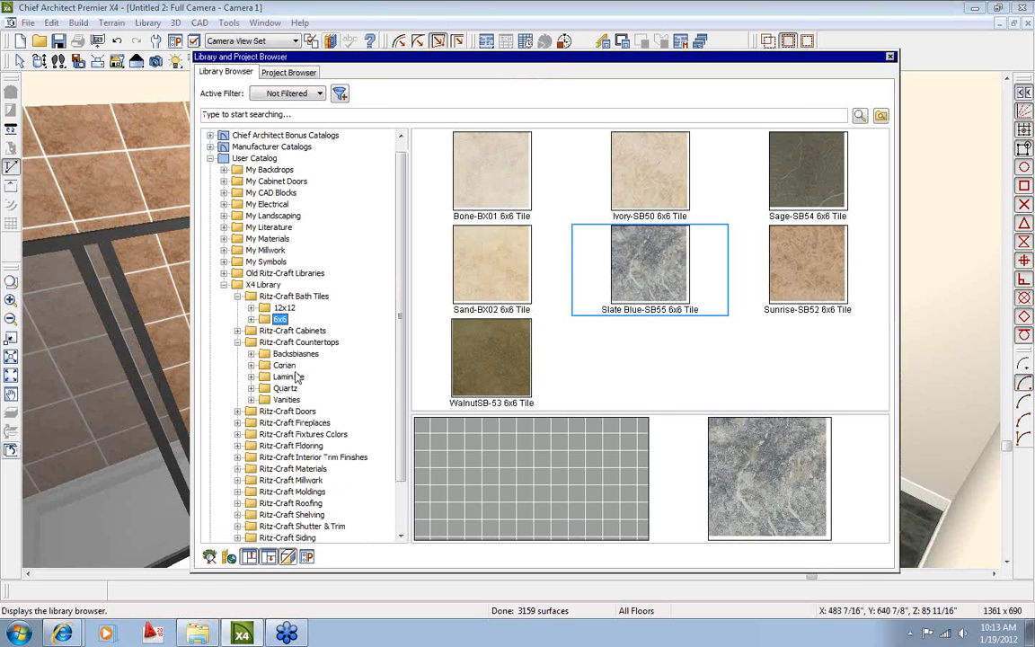
{"action": "left_click", "coordinate": [292, 353]}
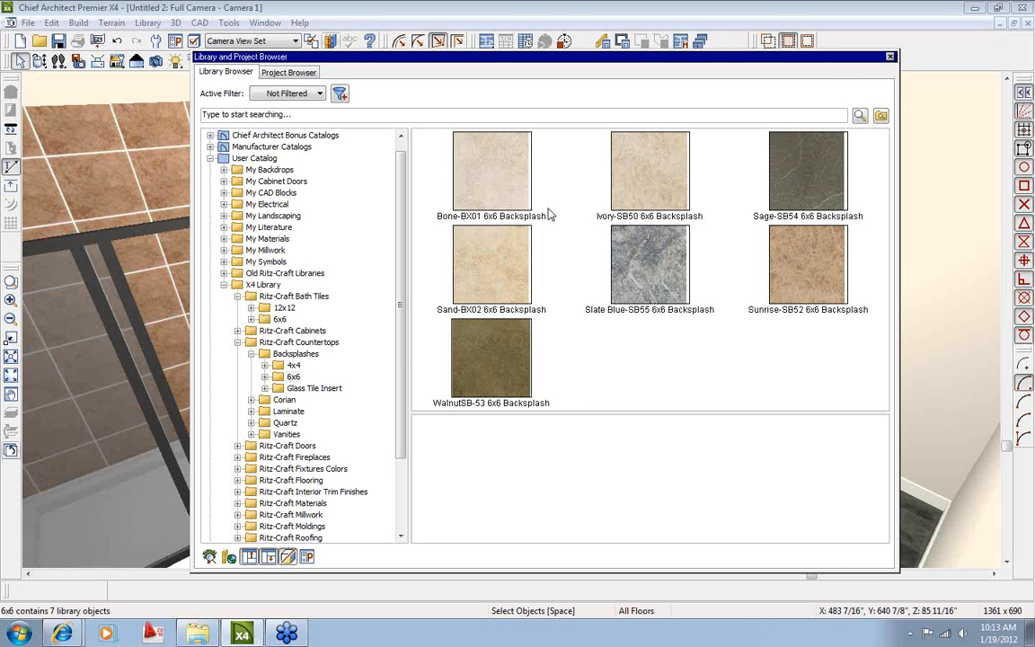
{"action": "left_click", "coordinate": [285, 307]}
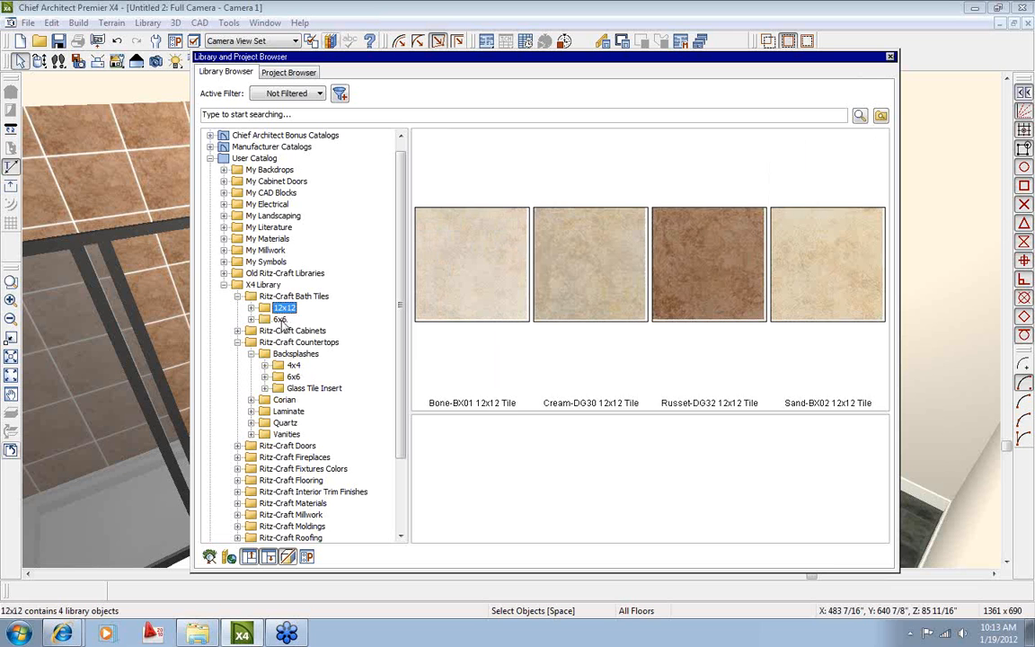
{"action": "left_click", "coordinate": [280, 320]}
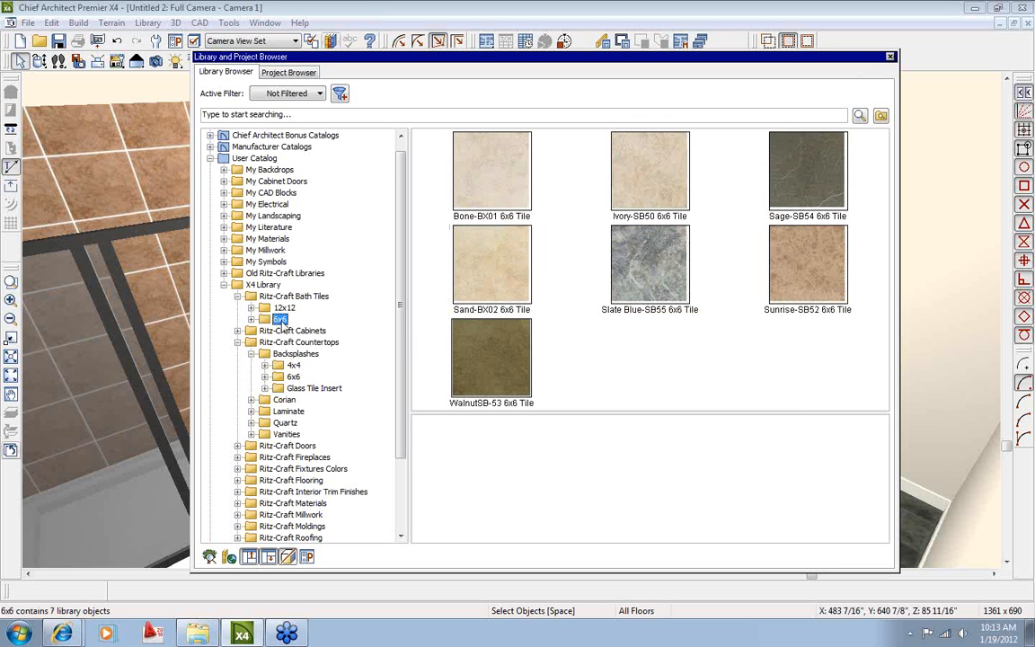
{"action": "left_click", "coordinate": [889, 56]}
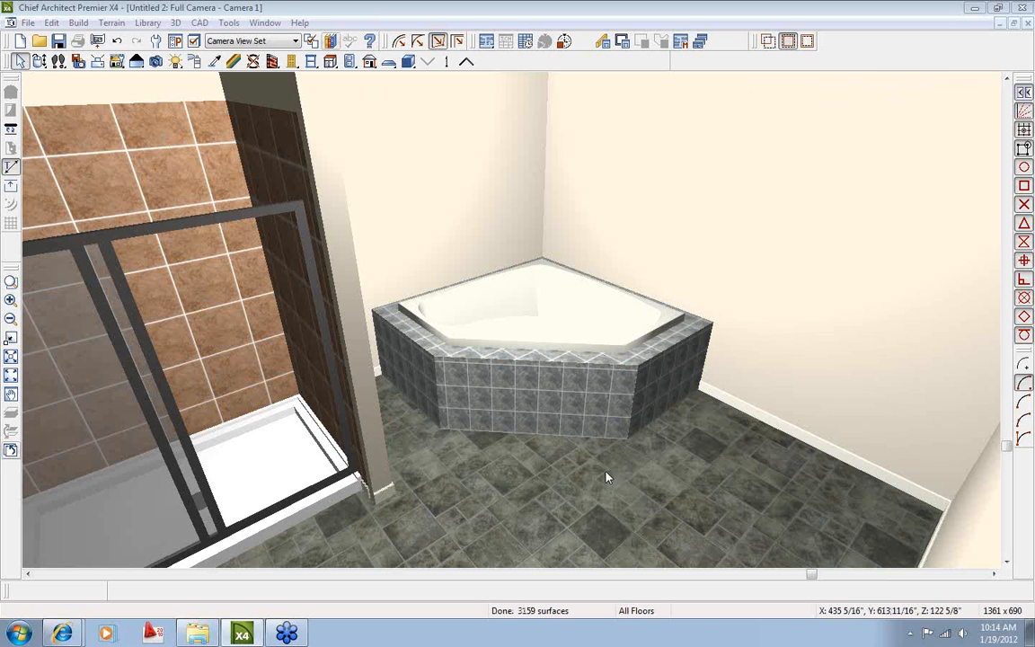
From the floor plan, drag a backclipped cross section line through the bath.
{"action": "left_click", "coordinate": [265, 23]}
{"action": "left_click", "coordinate": [305, 328]}
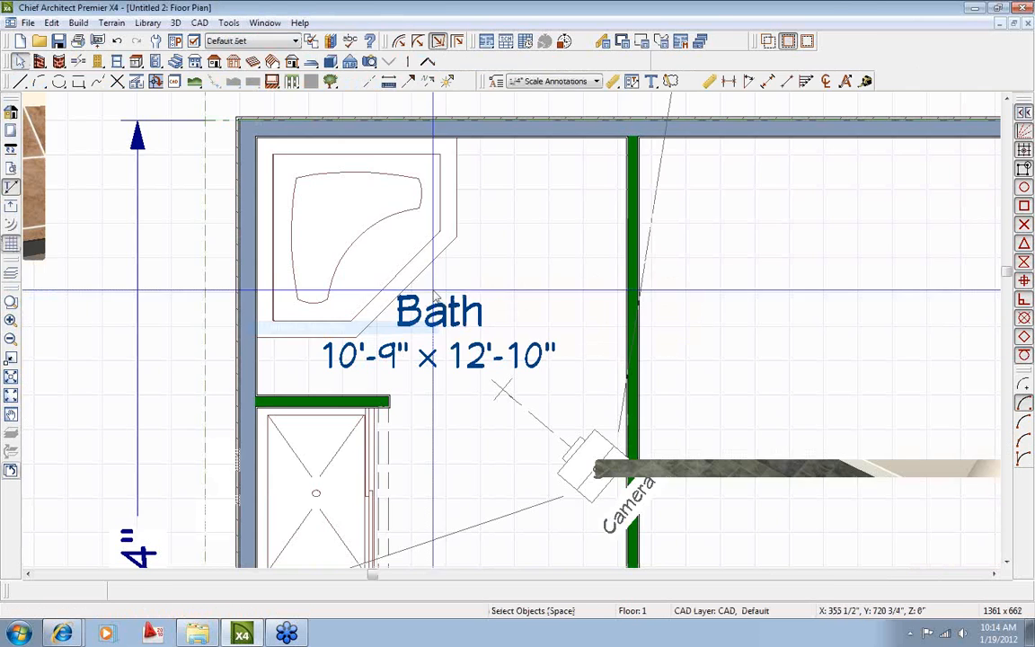
{"action": "scroll", "coordinate": [434, 295], "scroll_direction": "up", "scroll_amount": 2}
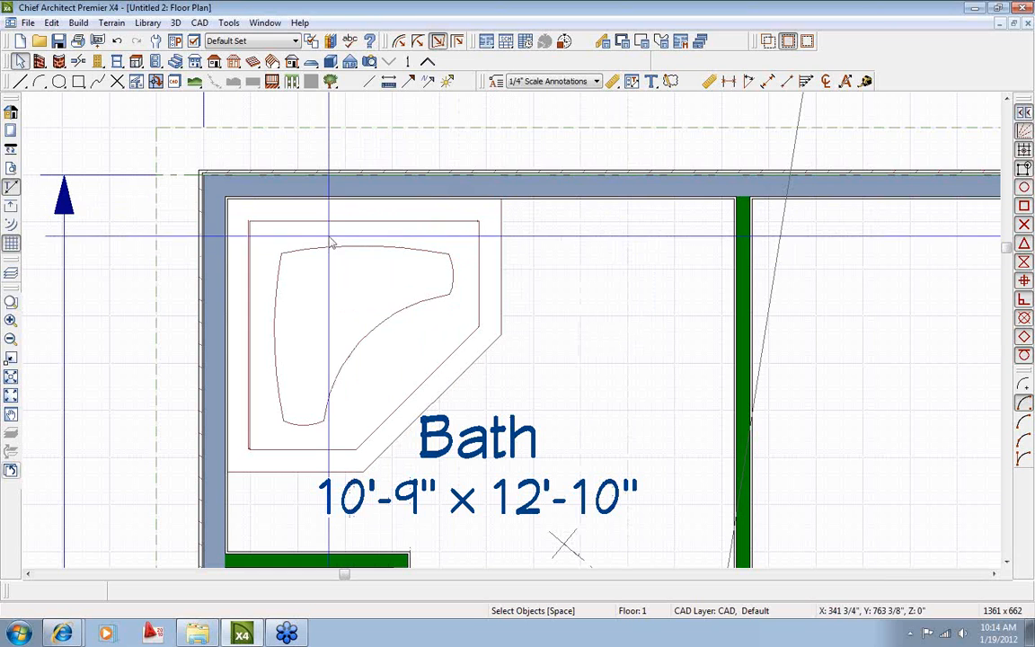
{"action": "left_click", "coordinate": [349, 62]}
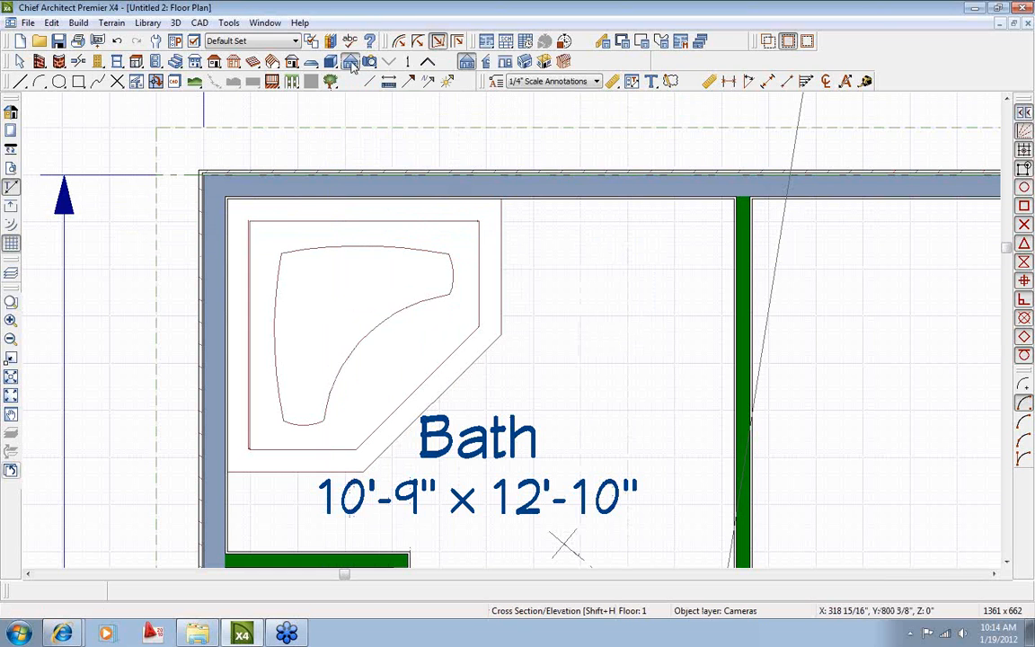
{"action": "left_click", "coordinate": [487, 62]}
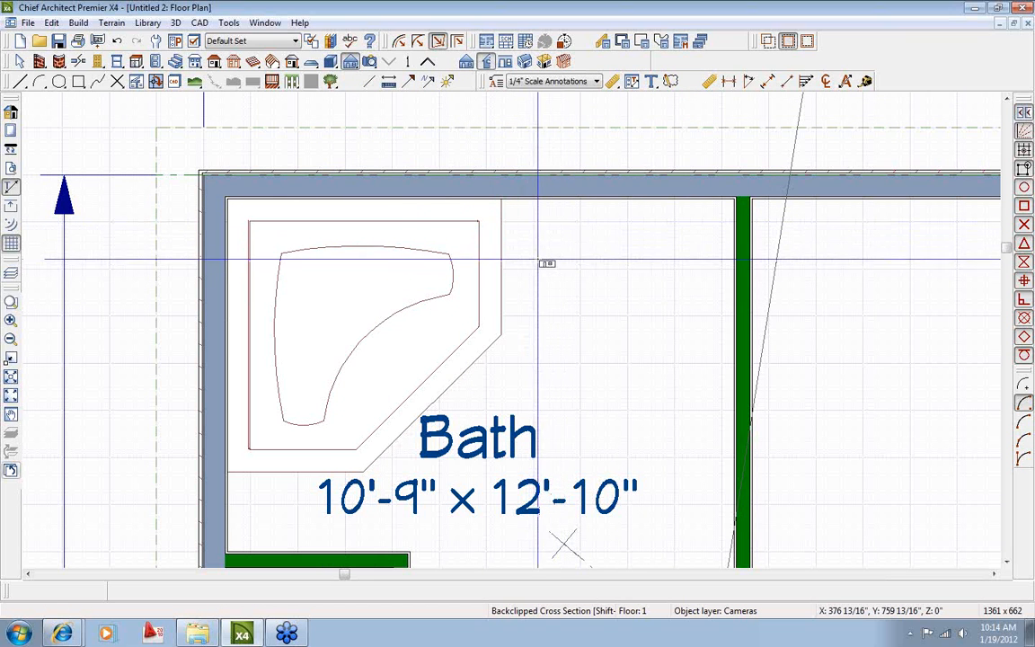
{"action": "left_click_drag", "start_coordinate": [546, 263], "coordinate": [539, 111]}
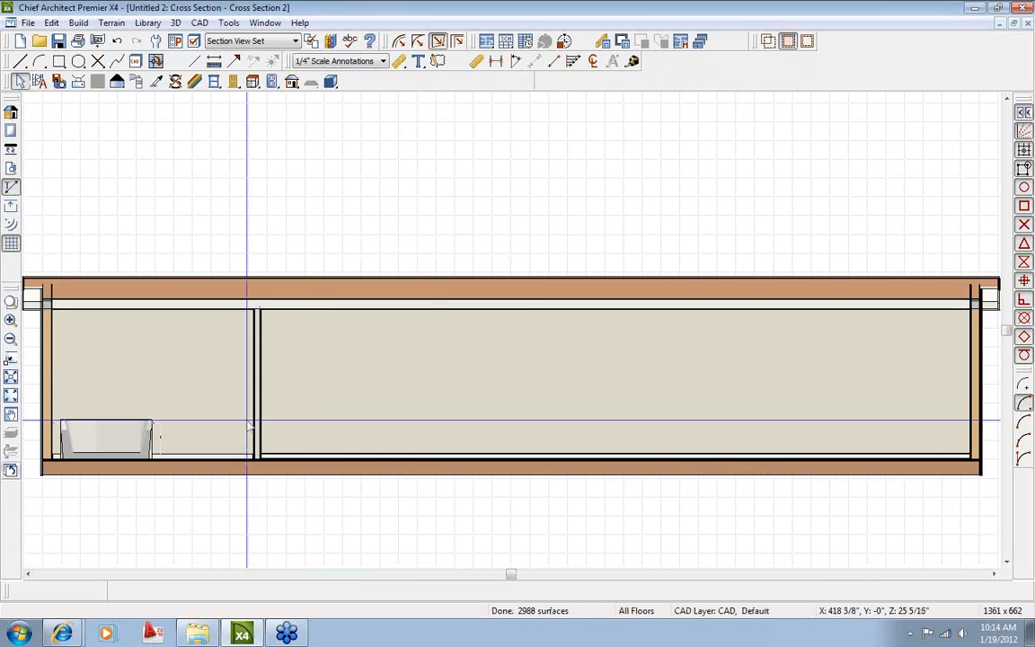
Open the Cross Section 2 view and zoom in on the tub area.
{"action": "middle_click_drag", "start_coordinate": [247, 422], "coordinate": [444, 367]}
{"action": "scroll", "coordinate": [328, 371], "scroll_direction": "up", "scroll_amount": 5}
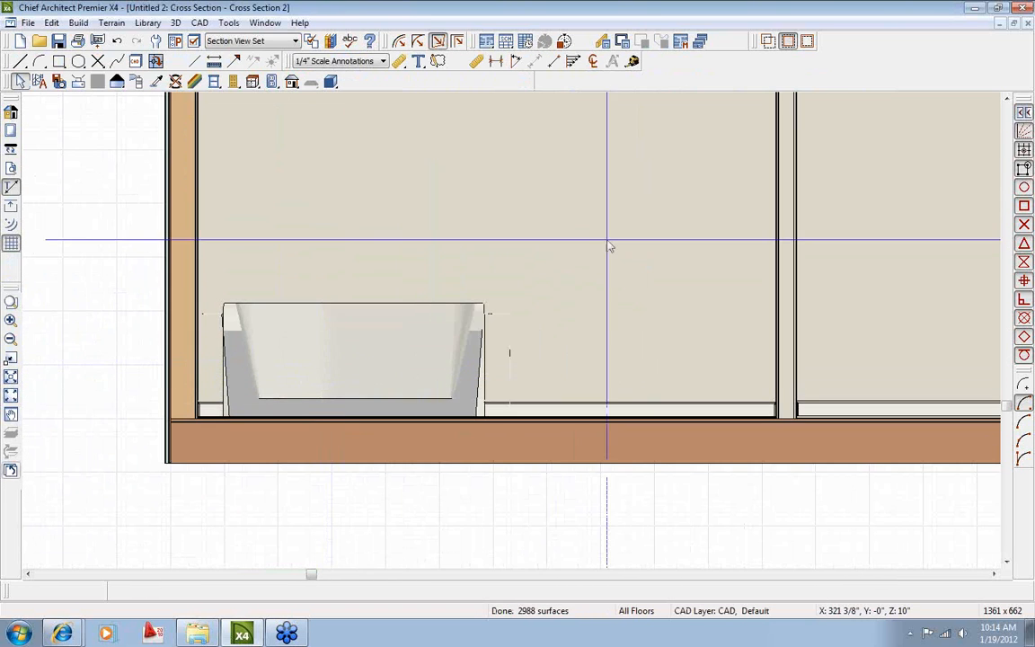
{"action": "middle_click_drag", "start_coordinate": [416, 304], "coordinate": [481, 348]}
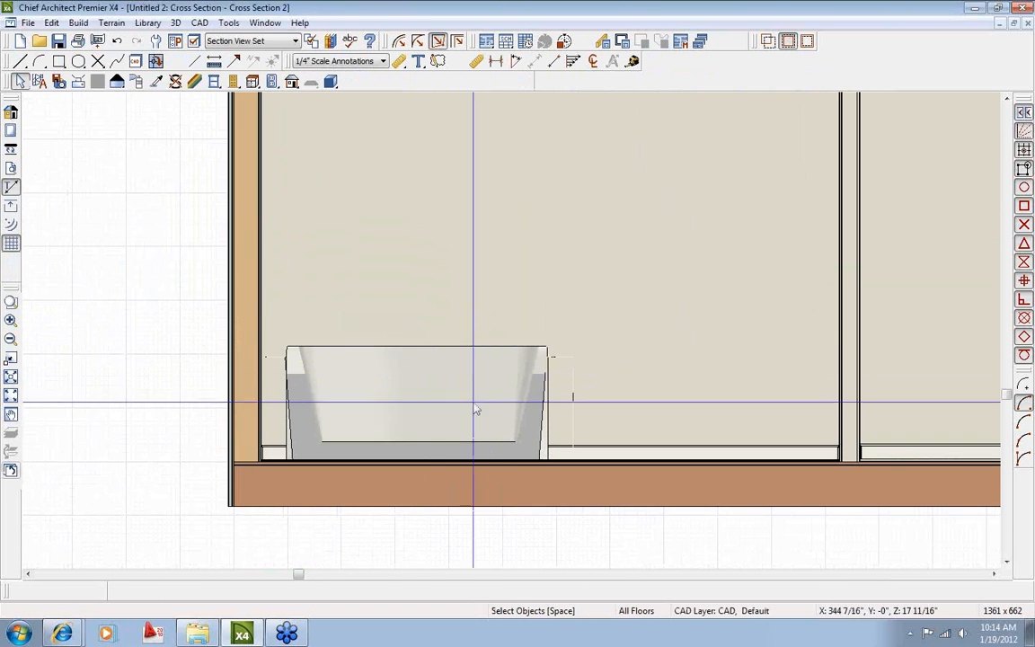
{"action": "scroll", "coordinate": [425, 409], "scroll_direction": "up", "scroll_amount": 1}
{"action": "scroll", "coordinate": [428, 413], "scroll_direction": "up", "scroll_amount": 1}
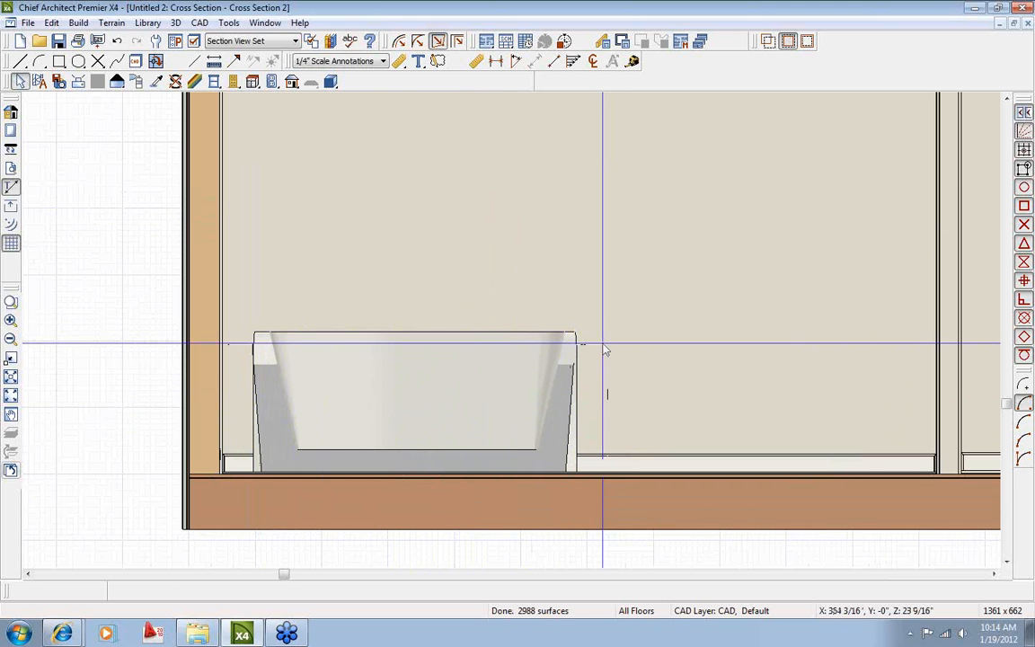
Draw a rectangular polyline solid above the tub and set its thickness to .375.
{"action": "left_click", "coordinate": [331, 83]}
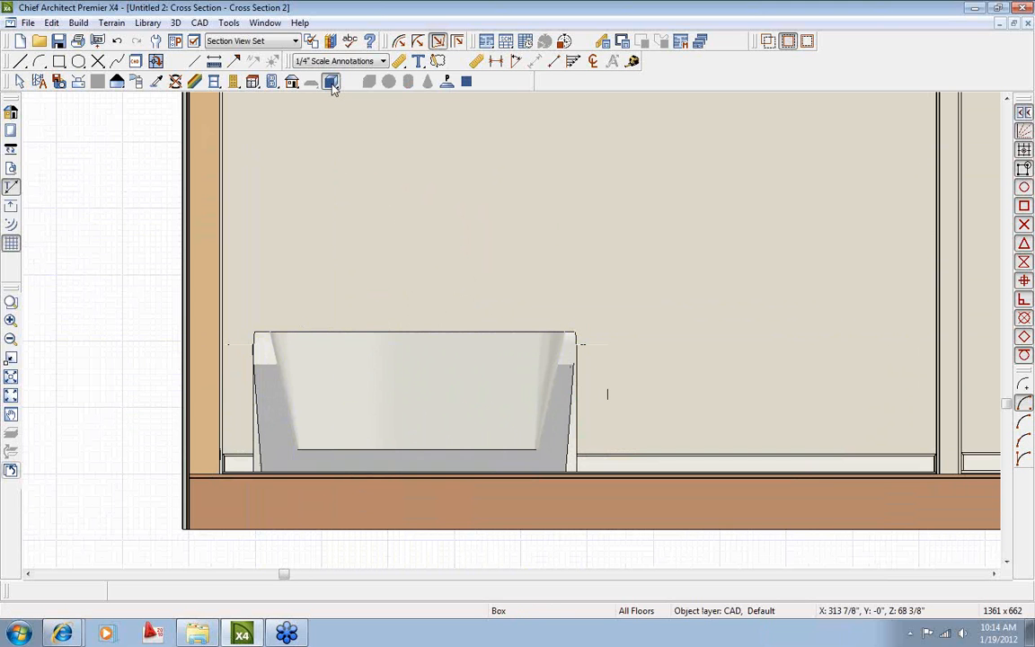
{"action": "left_click", "coordinate": [447, 81]}
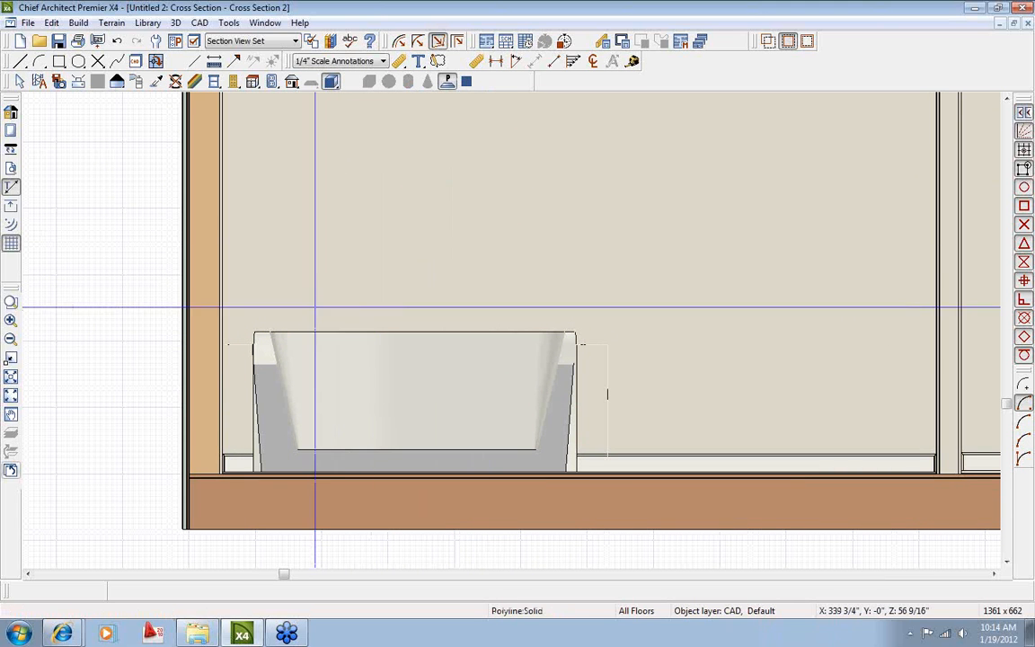
{"action": "left_click_drag", "start_coordinate": [269, 250], "coordinate": [358, 279]}
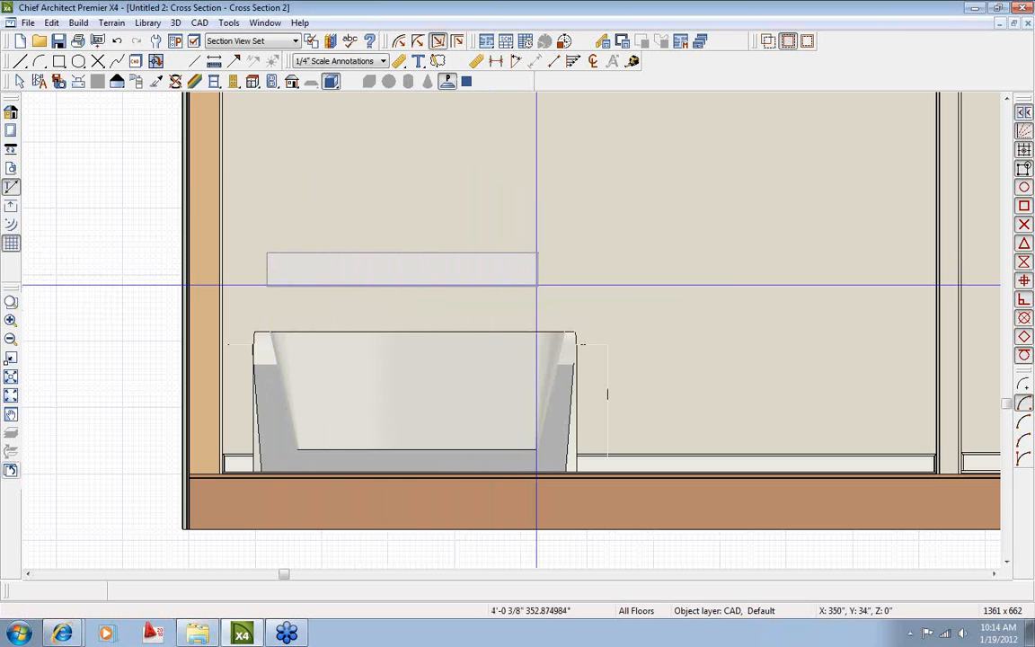
{"action": "scroll", "coordinate": [391, 297], "scroll_direction": "up", "scroll_amount": 1}
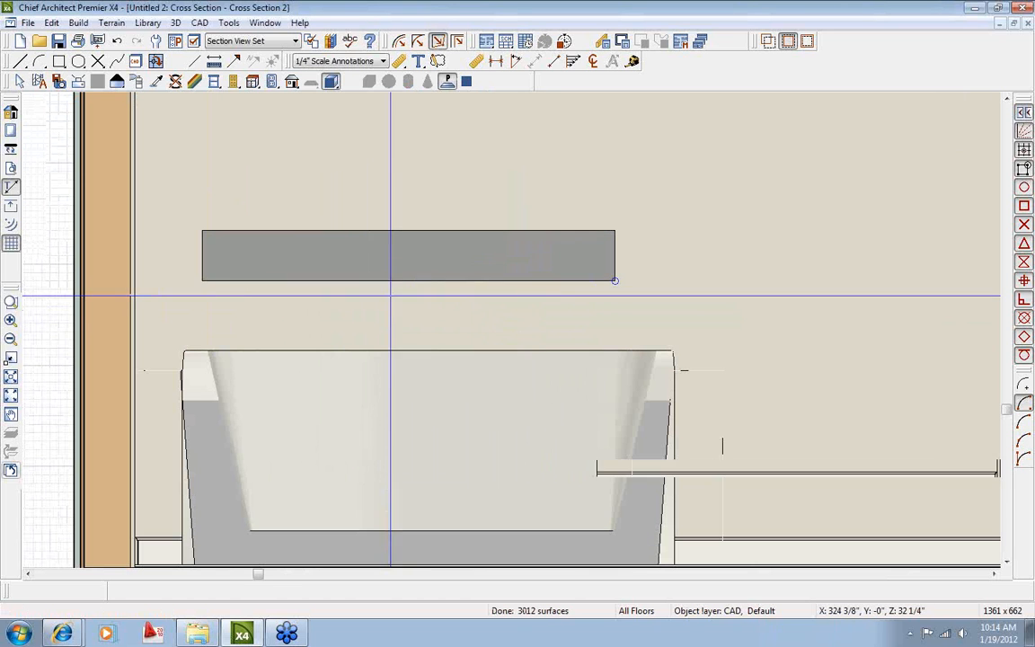
{"action": "double_click", "coordinate": [422, 260]}
{"action": "left_click_drag", "start_coordinate": [162, 194], "coordinate": [114, 191]}
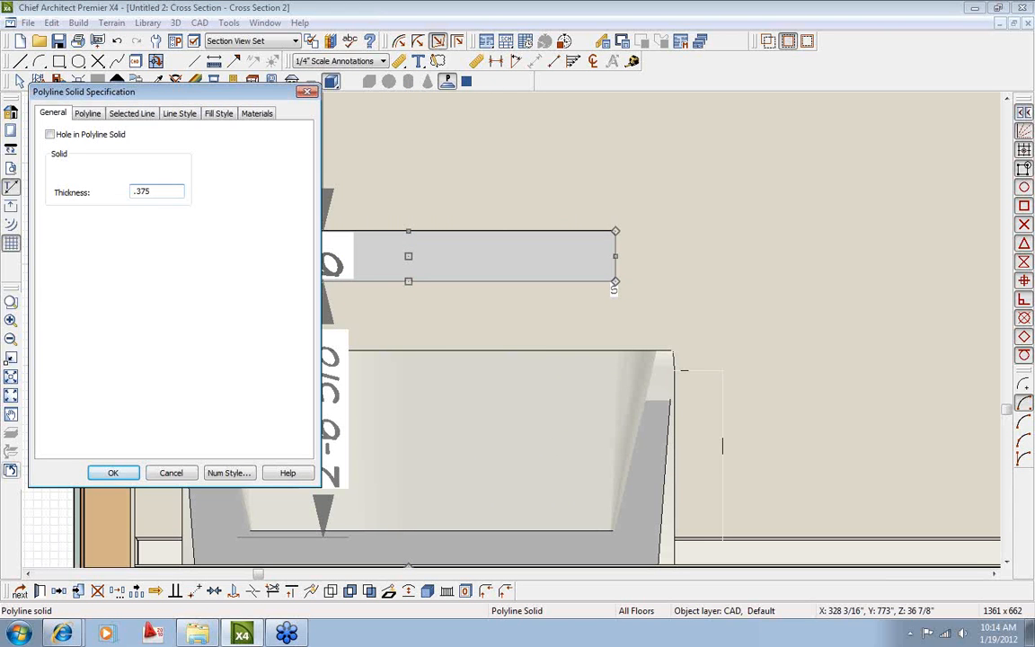
Confirm the solid's settings and change its height from 6" to 4".
{"action": "left_click", "coordinate": [103, 476]}
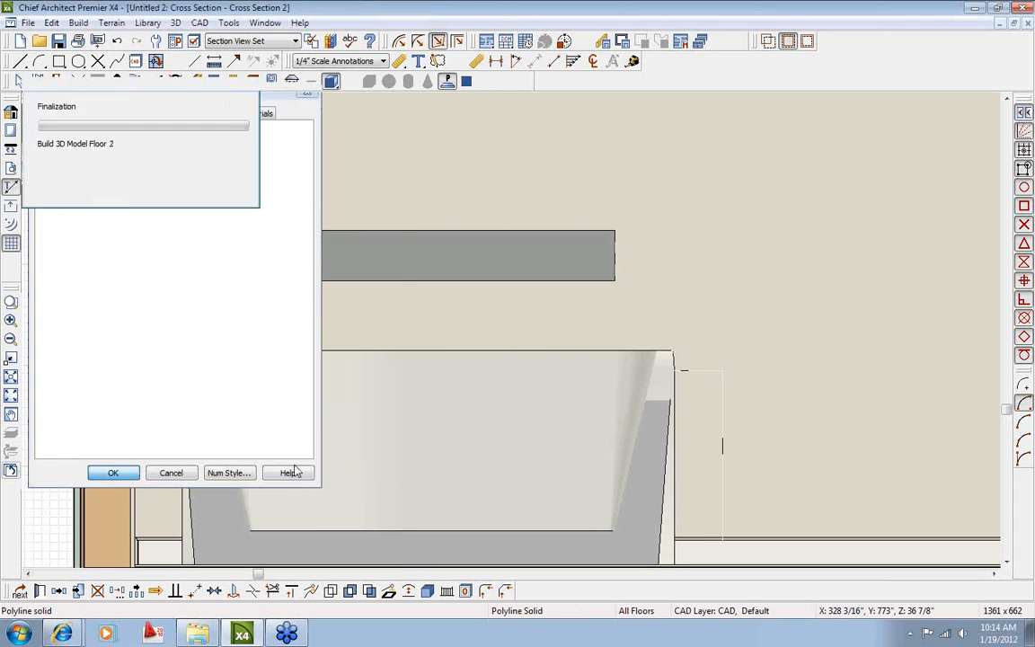
{"action": "scroll", "coordinate": [325, 249], "scroll_direction": "up", "scroll_amount": 2}
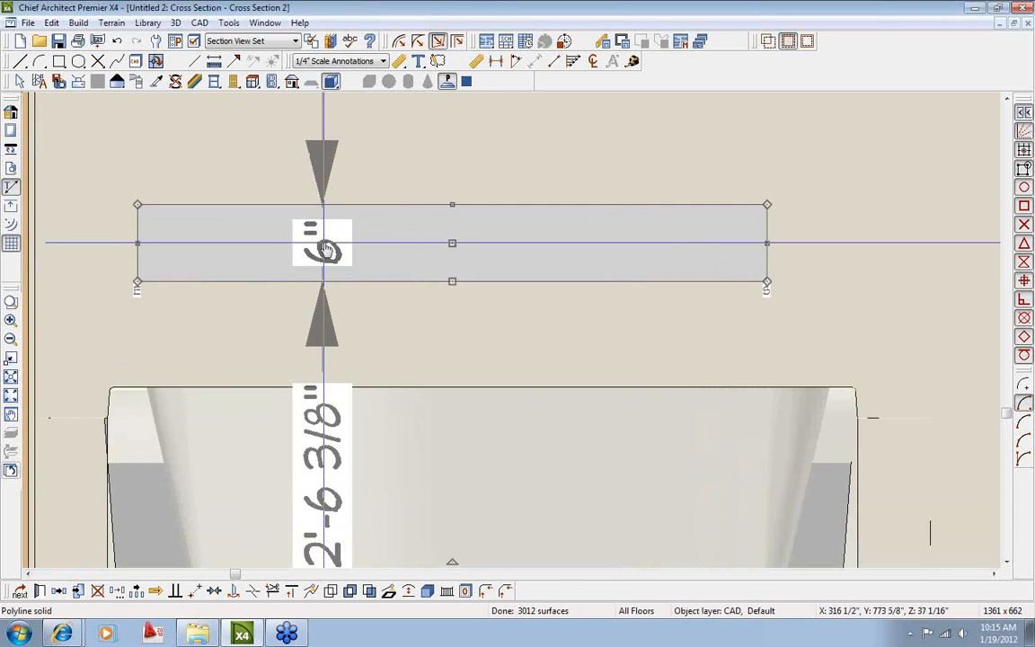
{"action": "left_click", "coordinate": [325, 249]}
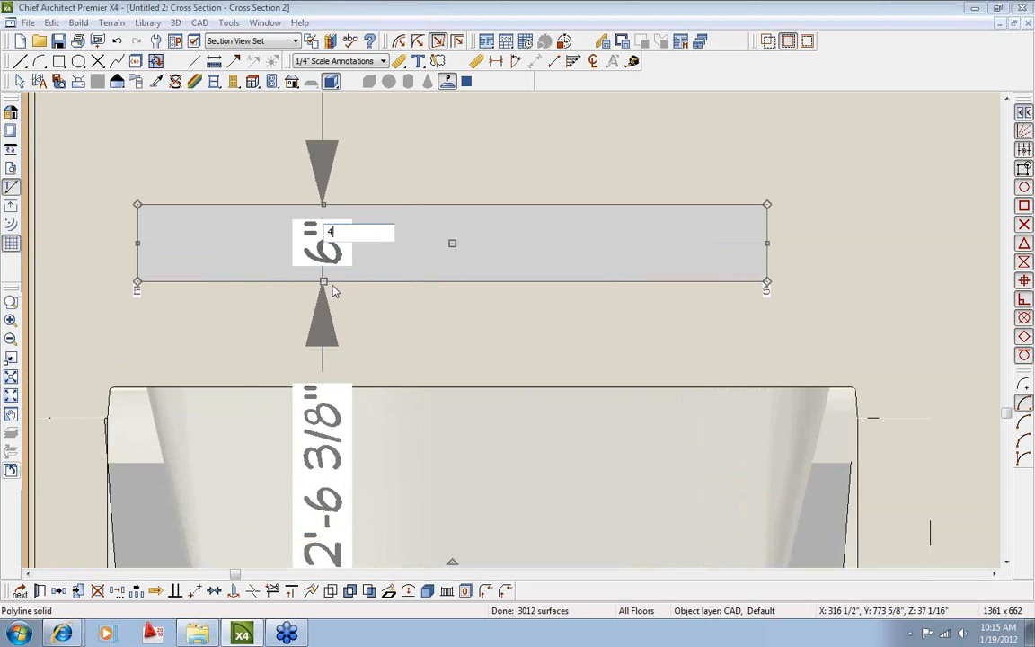
{"action": "key", "text": "Return"}
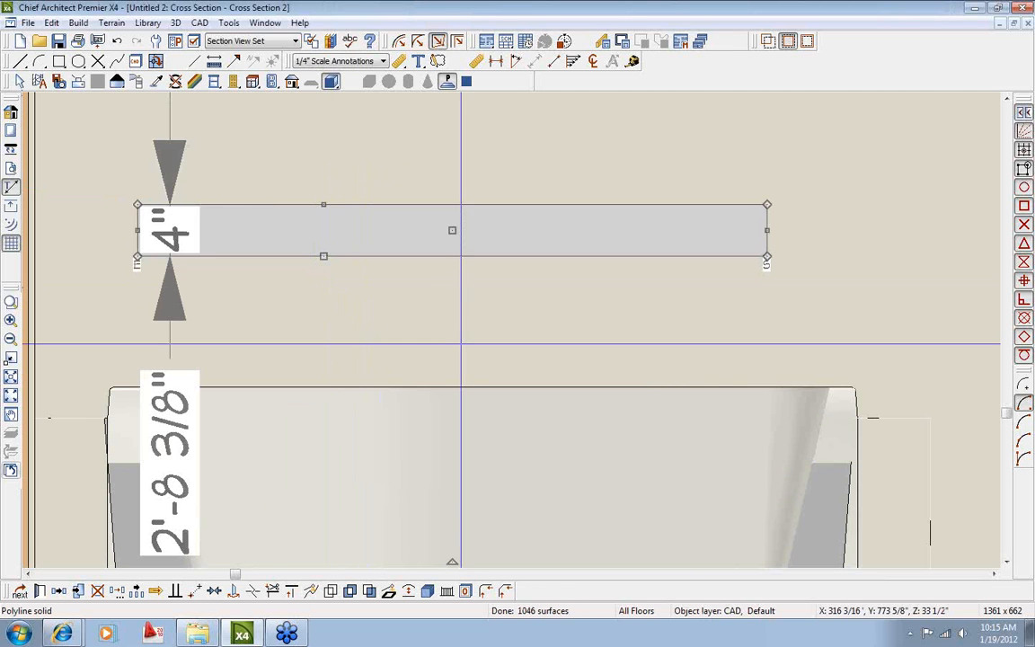
Move the 4" solid left against the wall and lower it onto the tub rim.
{"action": "scroll", "coordinate": [468, 347], "scroll_direction": "down", "scroll_amount": 1}
{"action": "left_click_drag", "start_coordinate": [454, 257], "coordinate": [447, 372]}
{"action": "scroll", "coordinate": [171, 411], "scroll_direction": "up", "scroll_amount": 6}
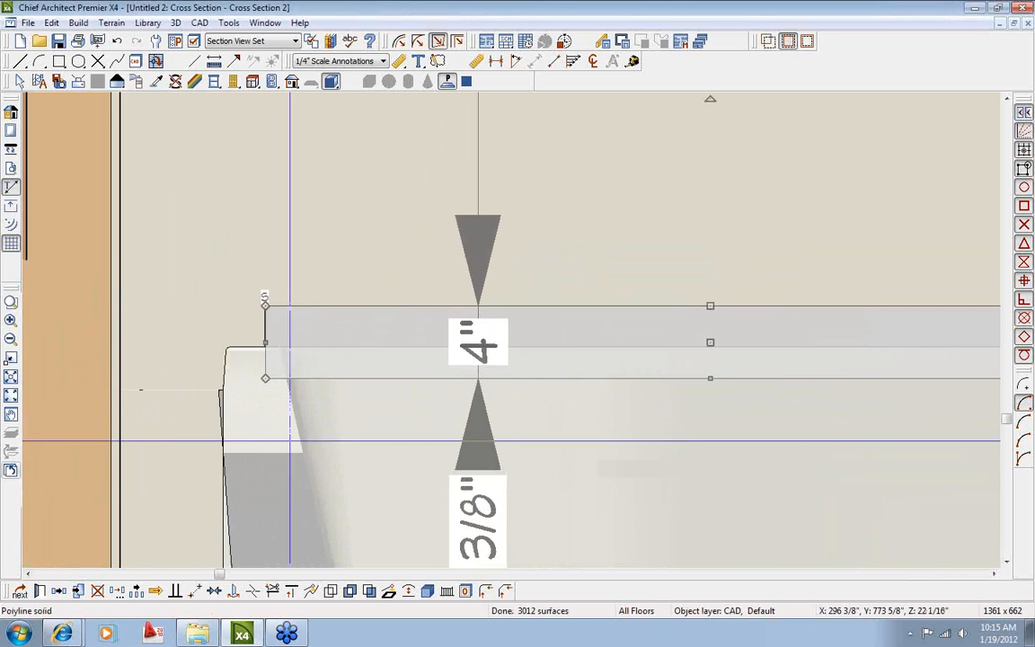
{"action": "middle_click_drag", "start_coordinate": [297, 394], "coordinate": [287, 264]}
{"action": "left_click", "coordinate": [429, 212]}
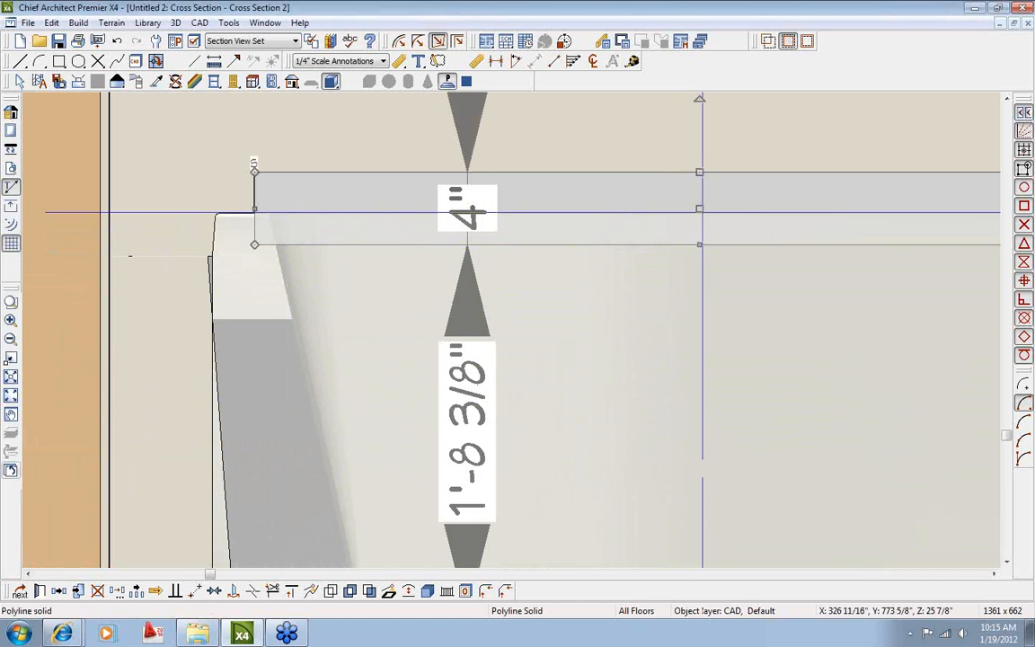
{"action": "left_click_drag", "start_coordinate": [699, 210], "coordinate": [553, 209]}
{"action": "scroll", "coordinate": [130, 256], "scroll_direction": "up", "scroll_amount": 2}
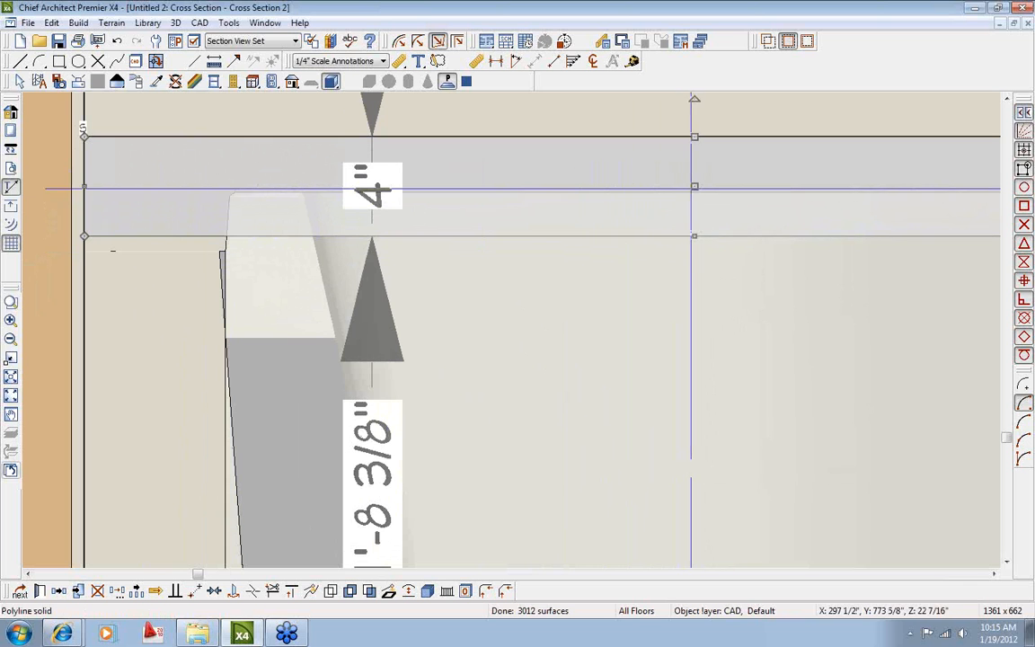
{"action": "left_click_drag", "start_coordinate": [694, 189], "coordinate": [654, 201]}
{"action": "key", "text": "space"}
Stretch the band across the tub's full 5'-10" width.
{"action": "scroll", "coordinate": [643, 265], "scroll_direction": "down", "scroll_amount": 3}
{"action": "middle_click_drag", "start_coordinate": [648, 280], "coordinate": [226, 305]}
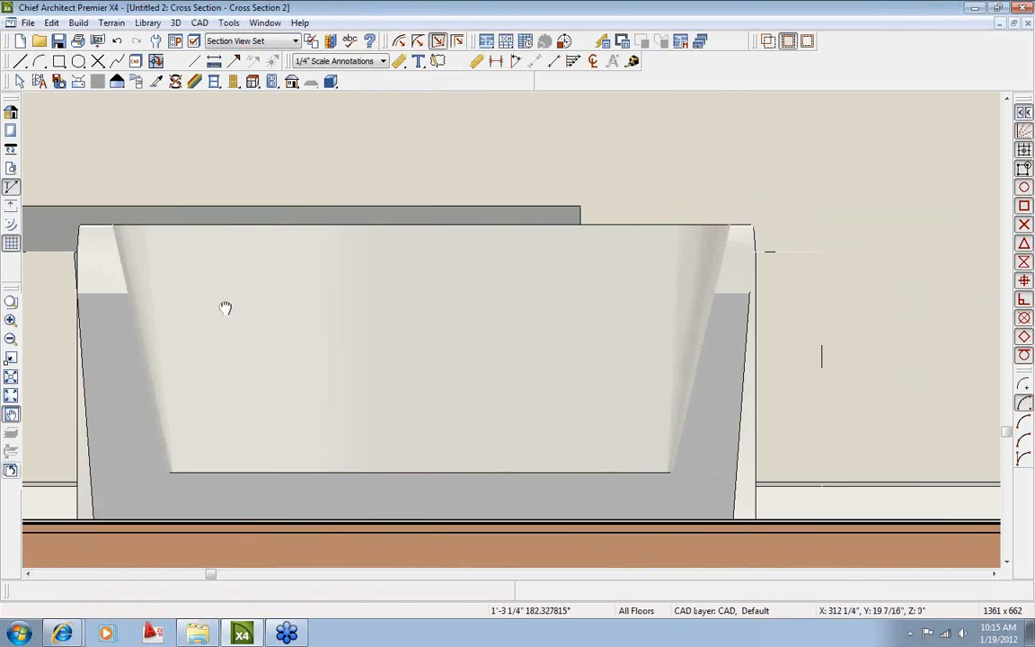
{"action": "left_click", "coordinate": [466, 219]}
{"action": "left_click_drag", "start_coordinate": [563, 228], "coordinate": [807, 233]}
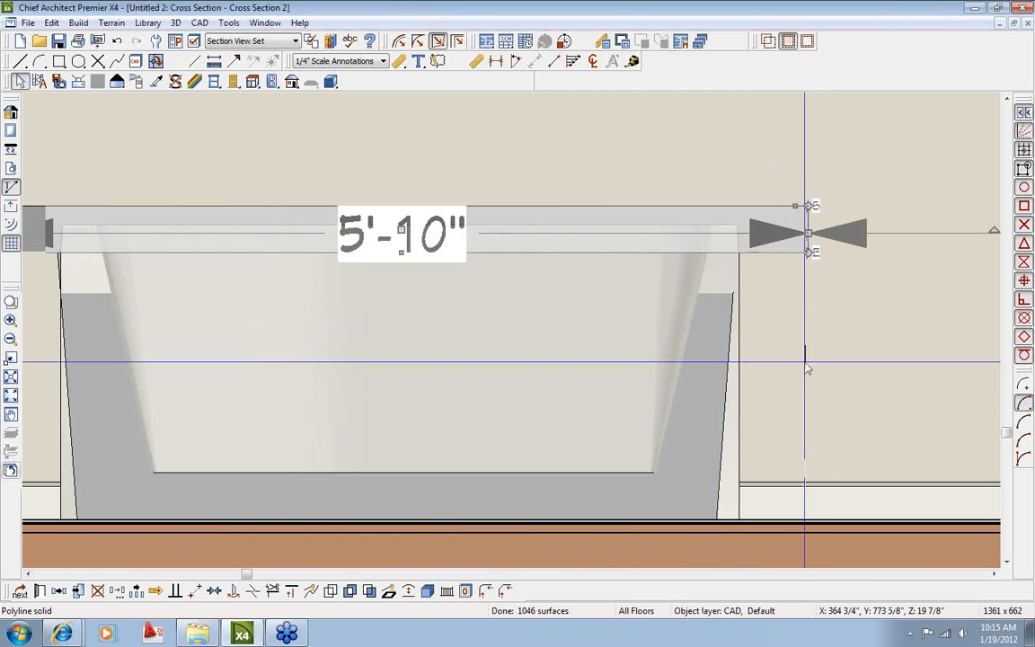
{"action": "scroll", "coordinate": [632, 328], "scroll_direction": "down", "scroll_amount": 3}
{"action": "key", "text": "Escape"}
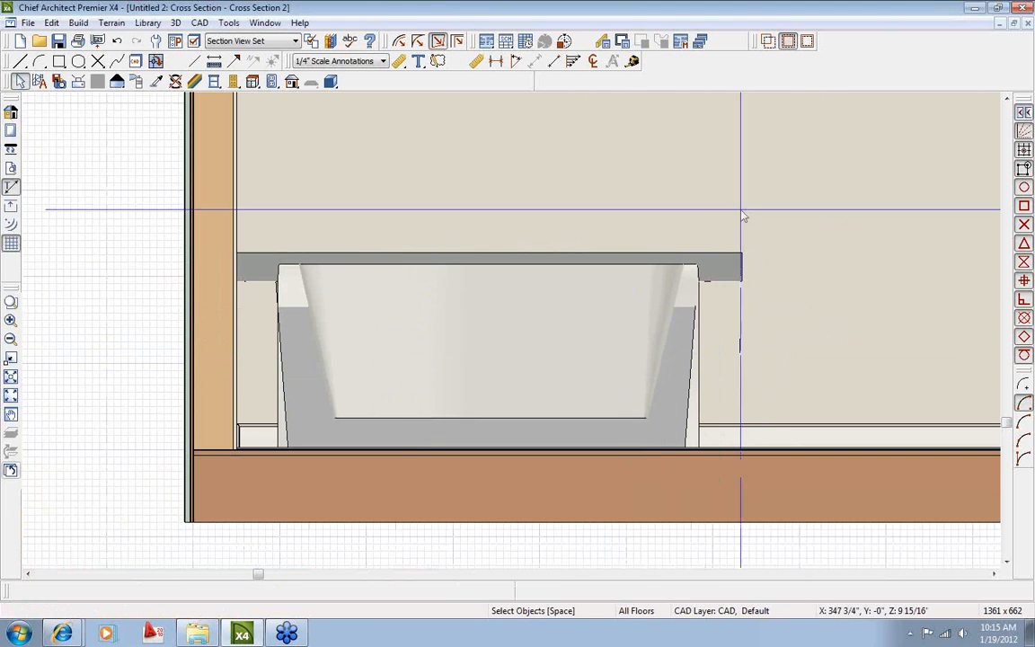
In Camera 1, paint the ledge behind the tub with Slate Blue-SB55 4x4 Backsplash tile.
{"action": "left_click", "coordinate": [266, 23]}
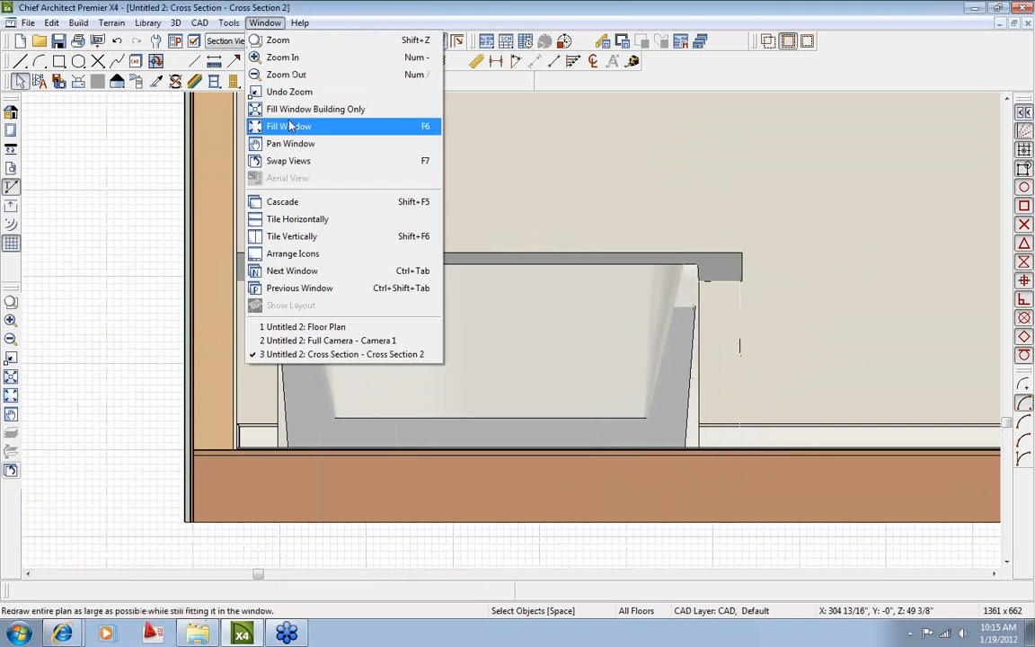
{"action": "left_click", "coordinate": [325, 340]}
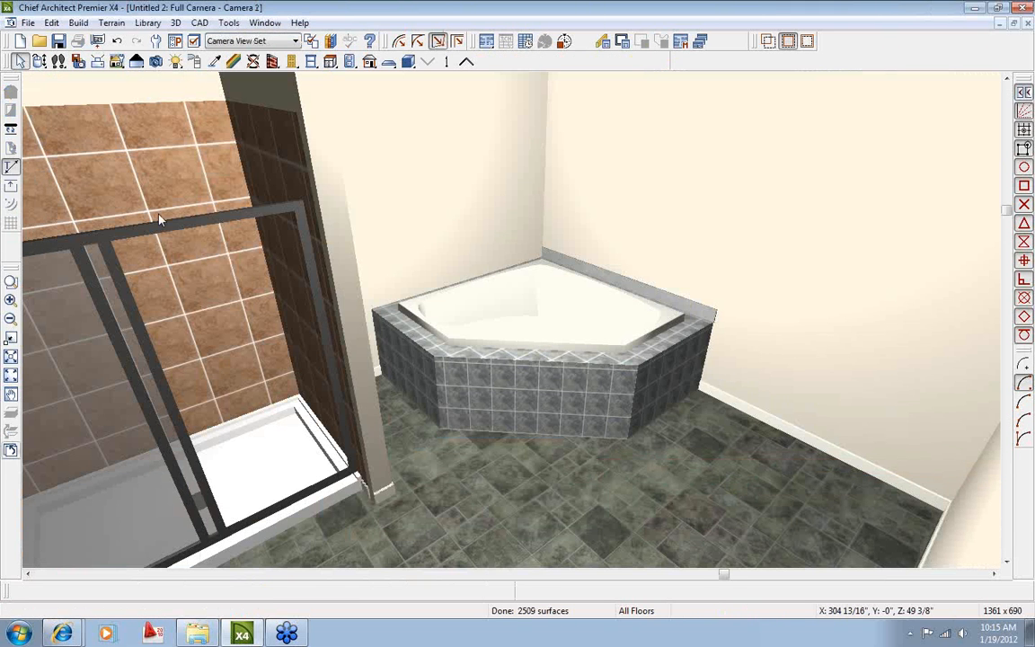
{"action": "left_click_drag", "start_coordinate": [380, 235], "coordinate": [447, 215]}
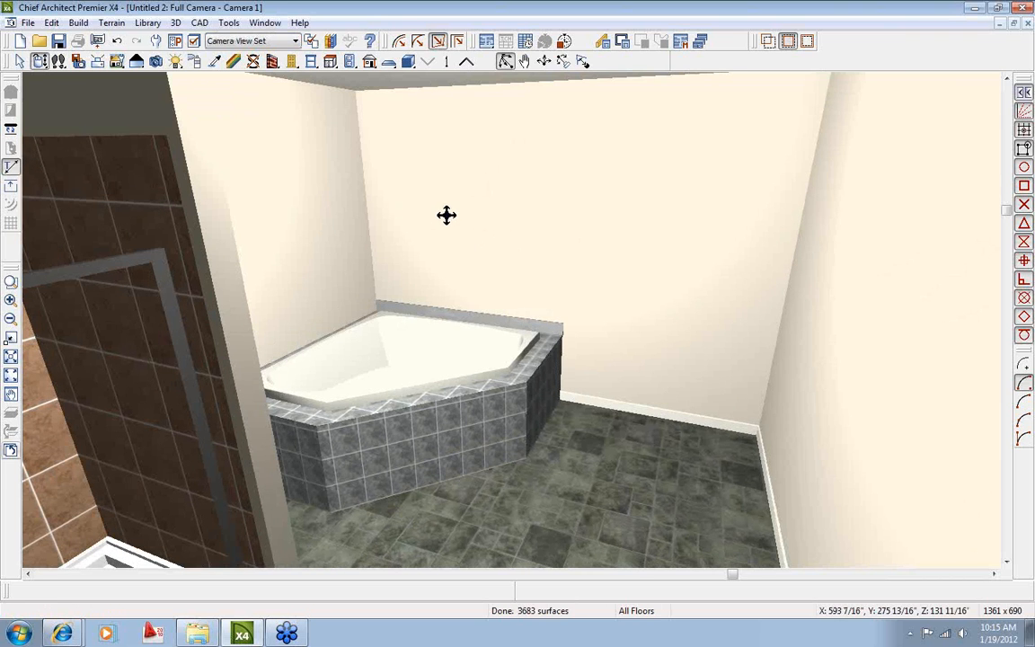
{"action": "left_click", "coordinate": [329, 42]}
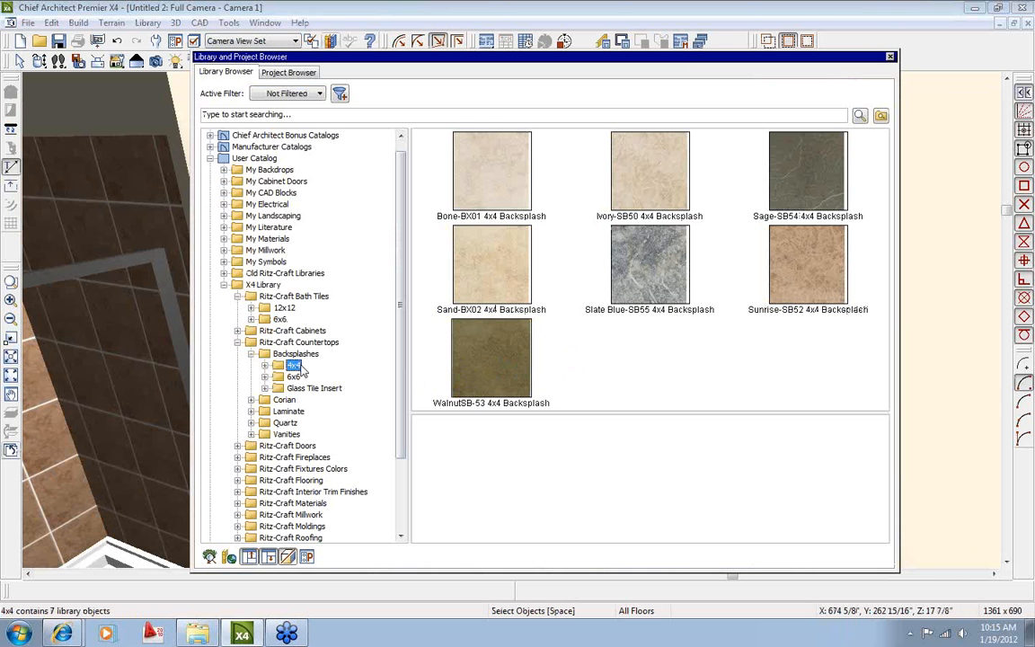
{"action": "left_click", "coordinate": [654, 277]}
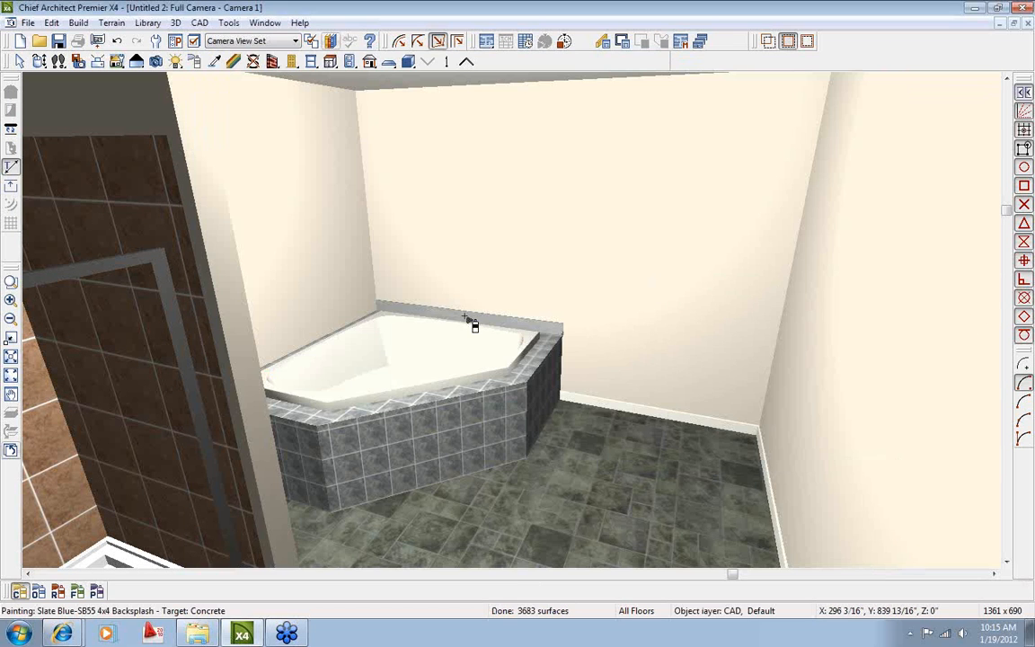
{"action": "left_click", "coordinate": [467, 318]}
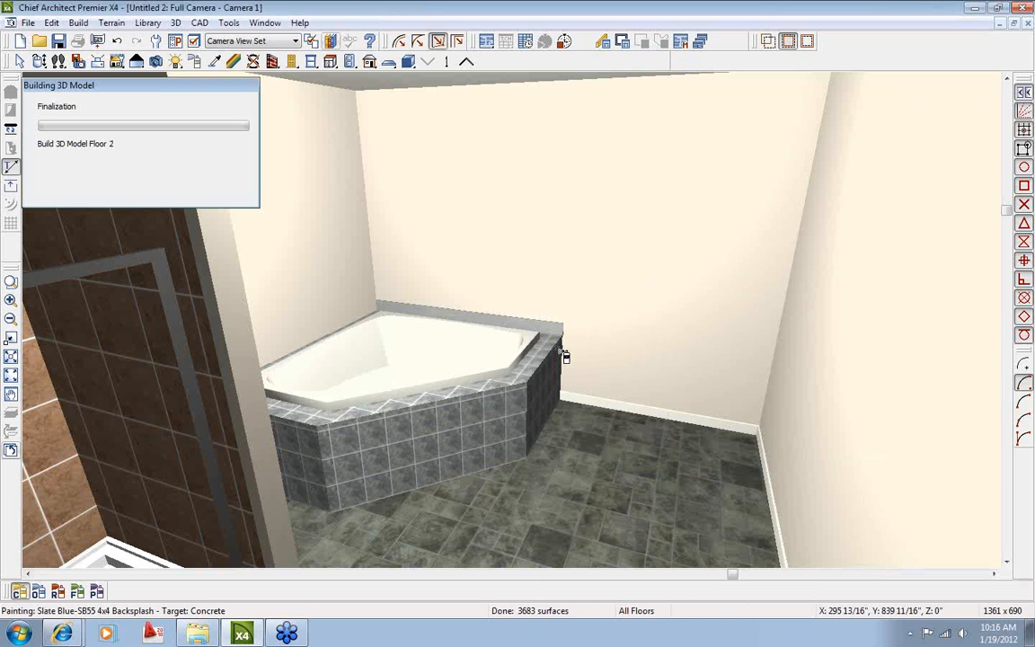
Orbit the camera to bring the shower into view.
{"action": "left_click", "coordinate": [39, 62]}
{"action": "left_click_drag", "start_coordinate": [582, 222], "coordinate": [539, 224]}
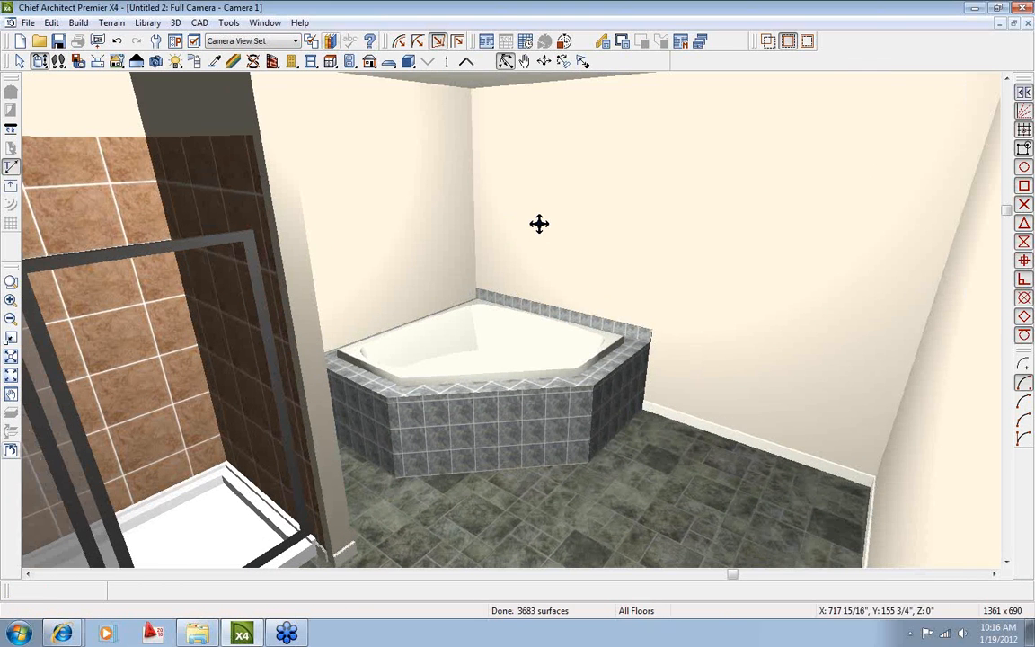
{"action": "left_click", "coordinate": [265, 22]}
On the floor plan, select the tub's polyline solid and nudge its edge 3/8" off the wall.
{"action": "left_click", "coordinate": [334, 327]}
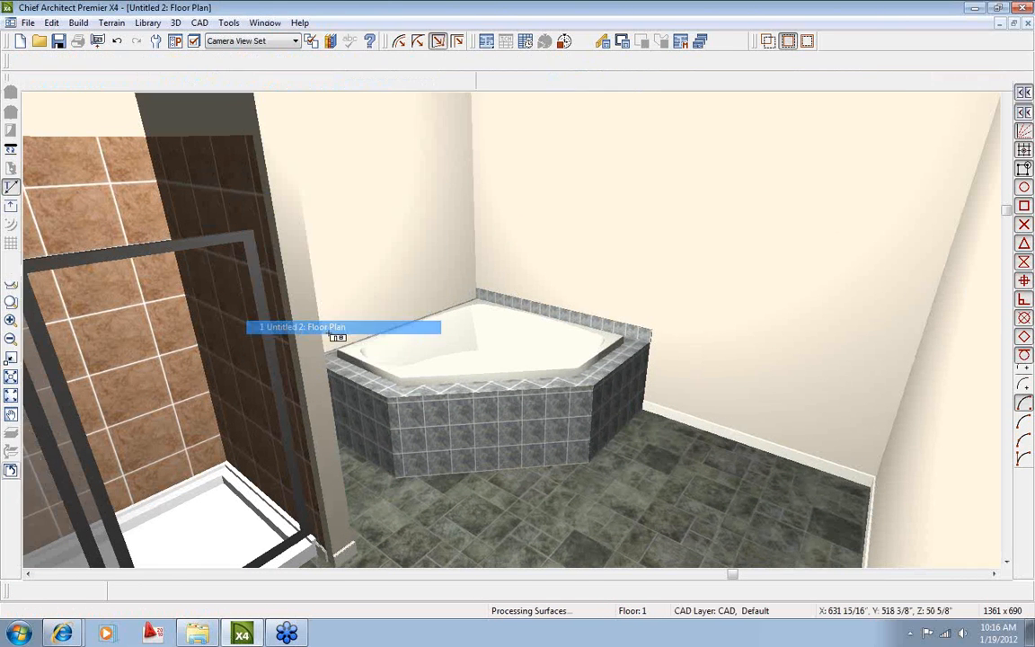
{"action": "scroll", "coordinate": [355, 211], "scroll_direction": "up", "scroll_amount": 3}
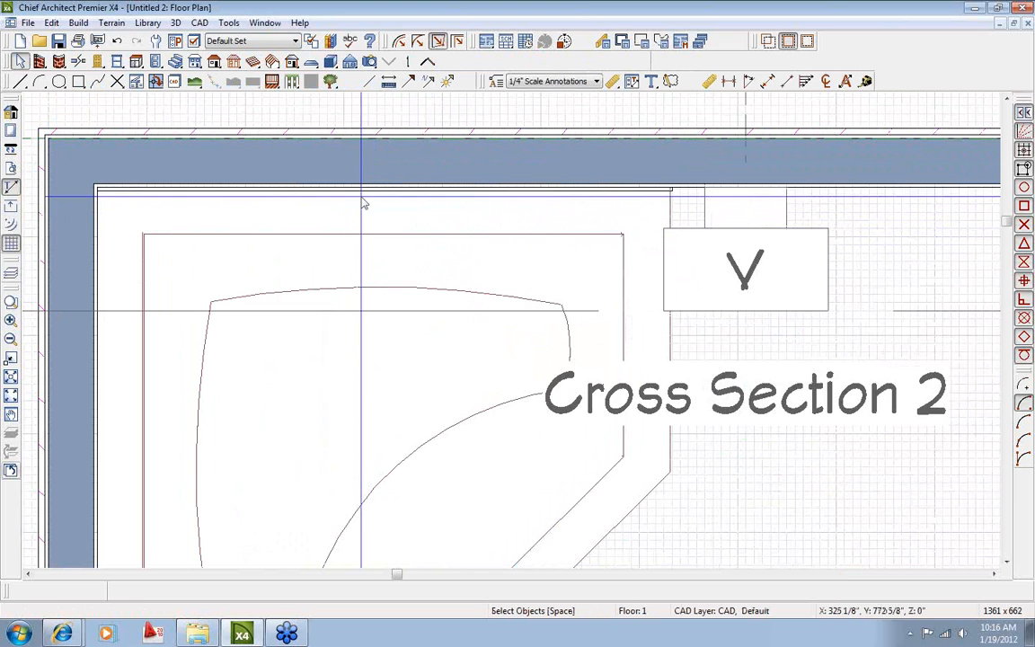
{"action": "left_click", "coordinate": [366, 204]}
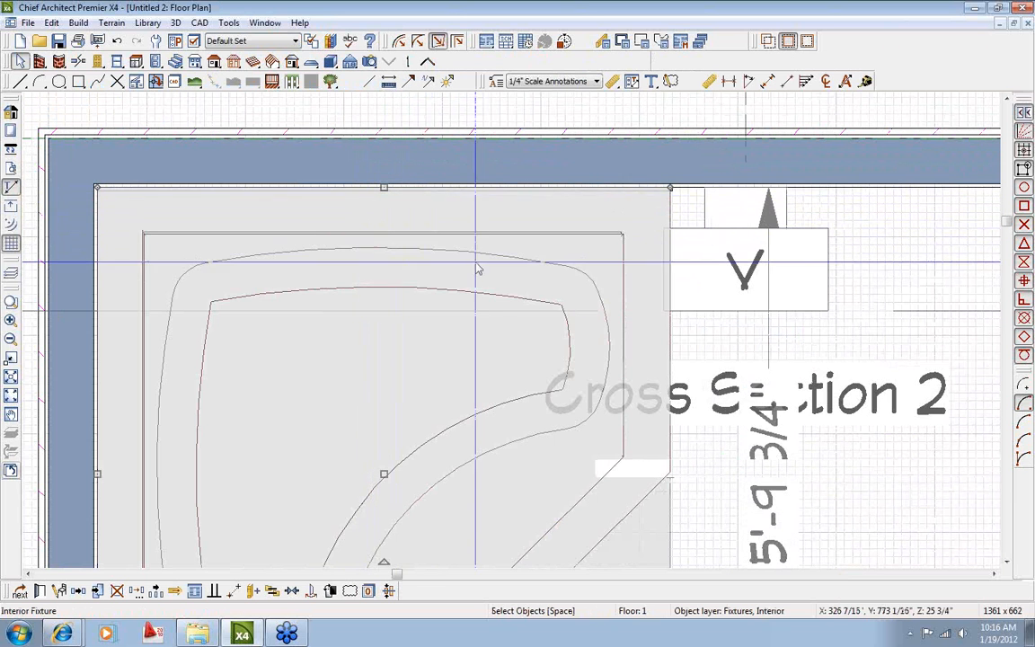
{"action": "left_click", "coordinate": [485, 335]}
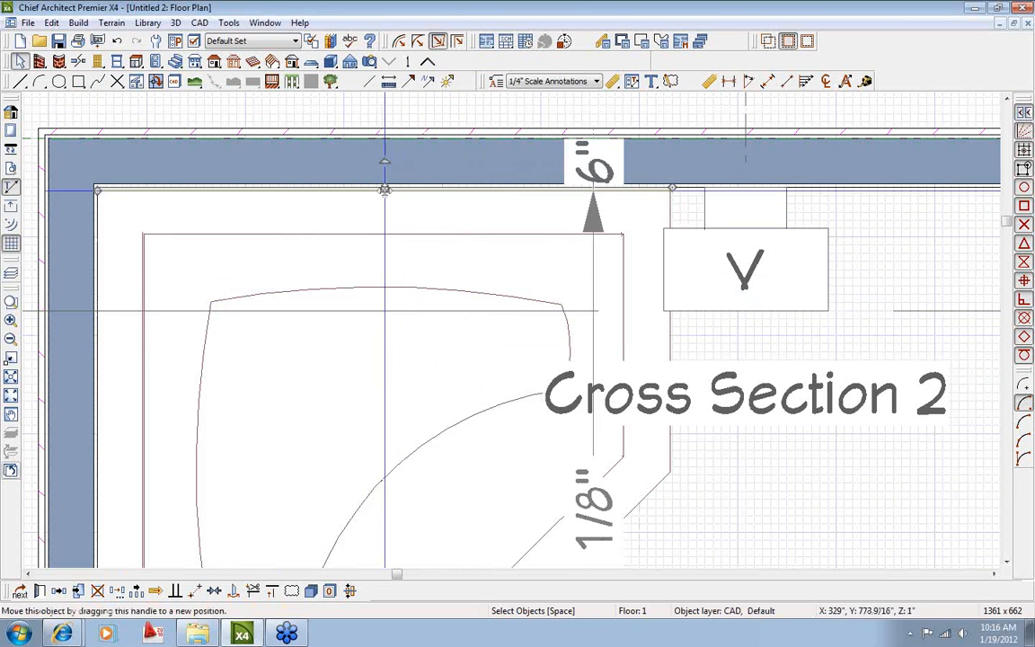
{"action": "scroll", "coordinate": [403, 274], "scroll_direction": "down", "scroll_amount": 1}
{"action": "scroll", "coordinate": [403, 274], "scroll_direction": "down", "scroll_amount": 1}
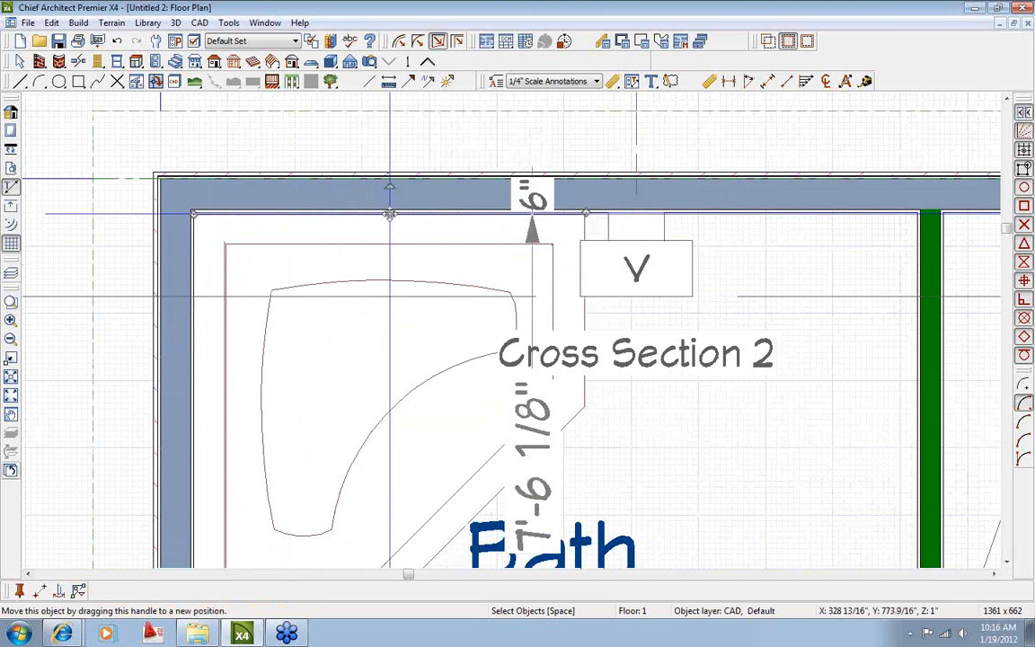
{"action": "mouse_move", "coordinate": [388, 214]}
{"action": "left_mouse_down"}
{"action": "mouse_move", "coordinate": [383, 387]}
{"action": "mouse_move", "coordinate": [400, 388]}
{"action": "left_mouse_up"}
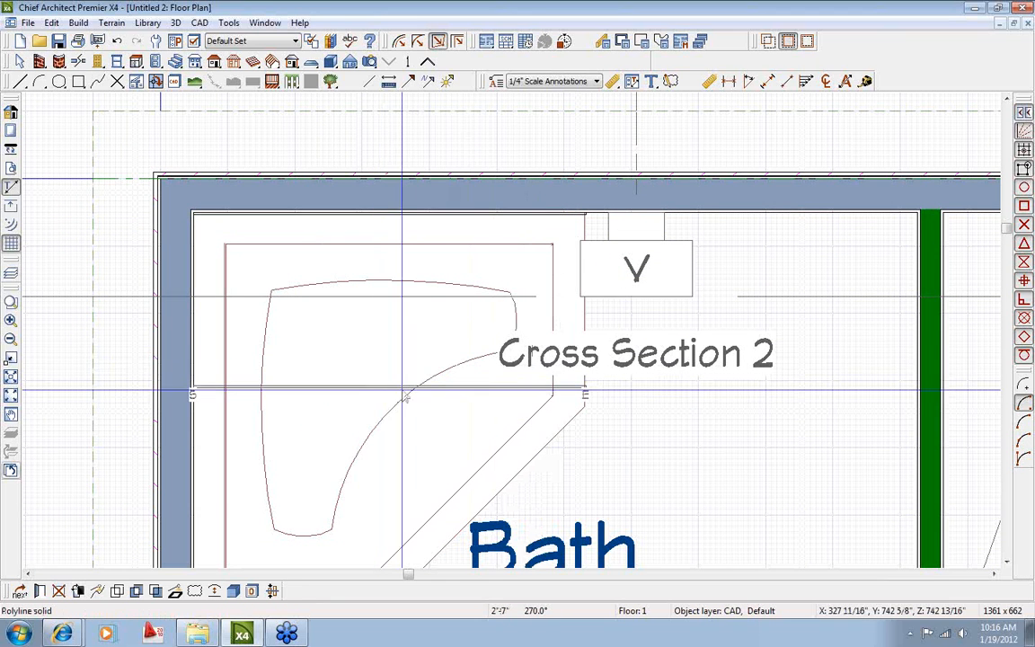
{"action": "middle_click_drag", "start_coordinate": [401, 392], "coordinate": [428, 244]}
Rotate the polyline solid over the tub to run vertically and snap it to the top-left wall corner.
{"action": "left_click", "coordinate": [459, 244]}
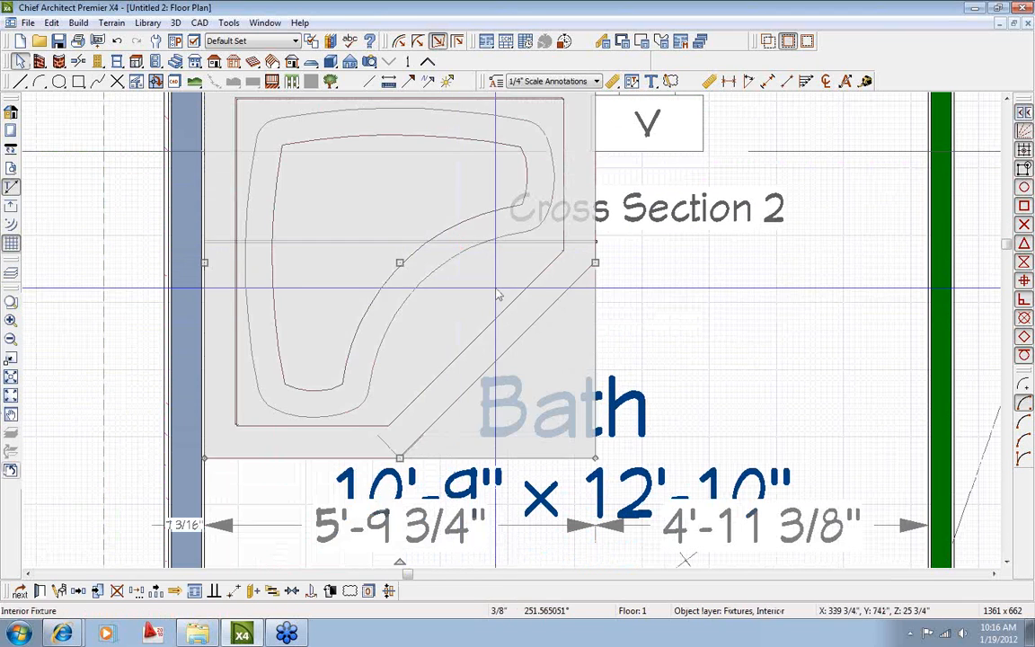
{"action": "key", "text": "Tab"}
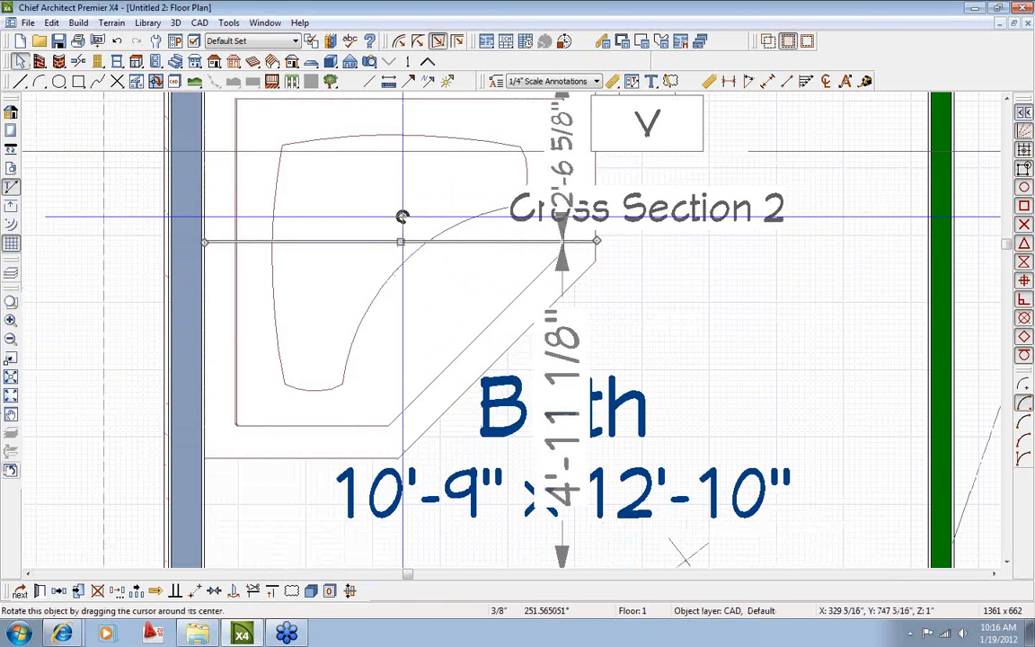
{"action": "left_click_drag", "start_coordinate": [404, 217], "coordinate": [430, 239]}
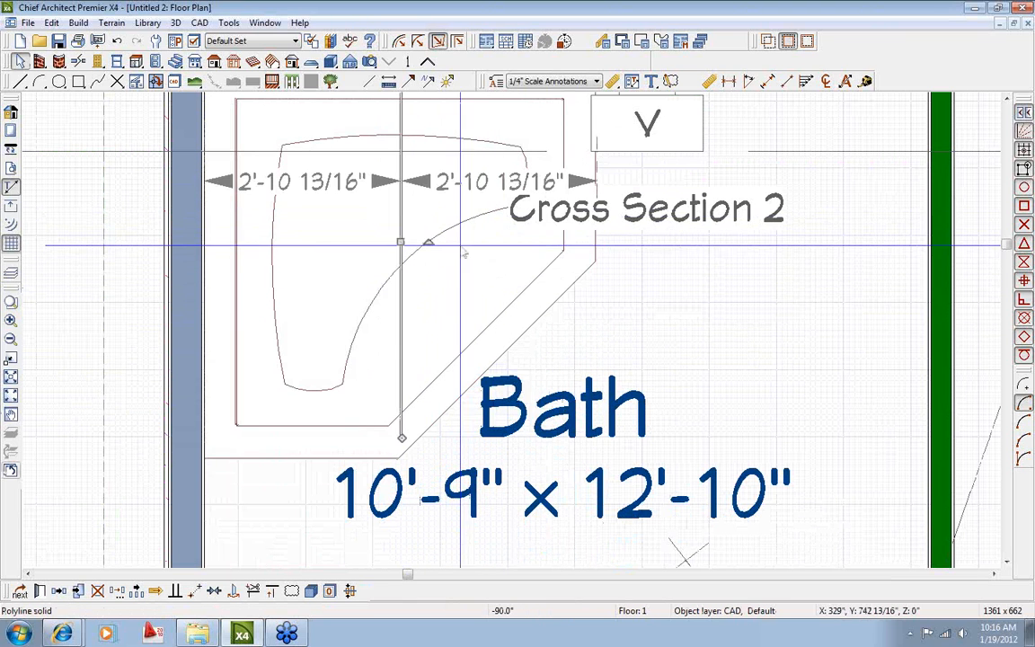
{"action": "scroll", "coordinate": [360, 235], "scroll_direction": "up", "scroll_amount": 3}
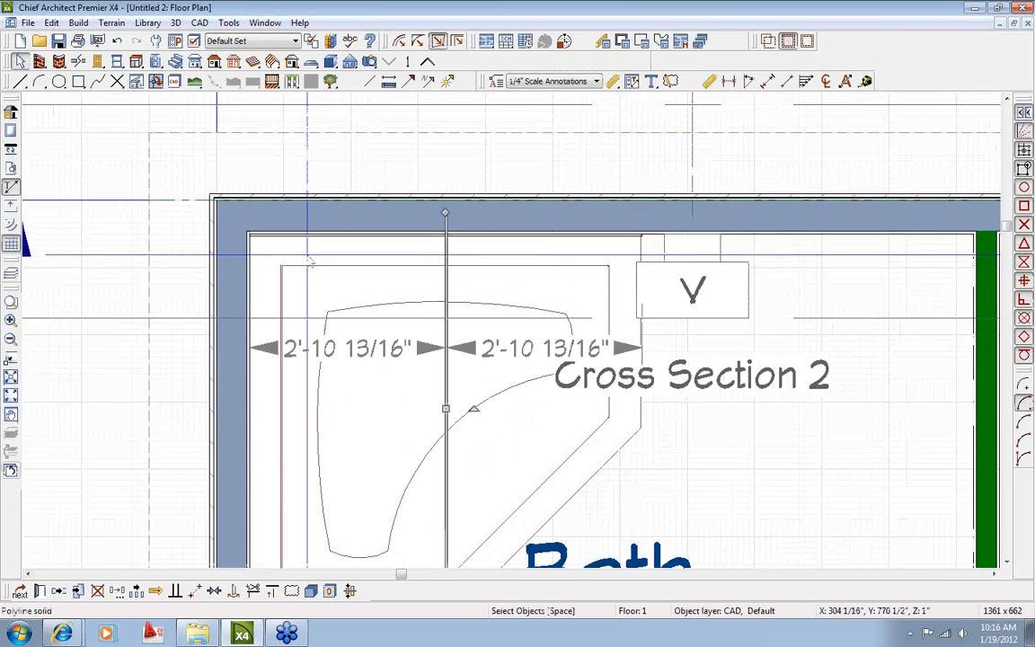
{"action": "scroll", "coordinate": [375, 232], "scroll_direction": "up", "scroll_amount": 2}
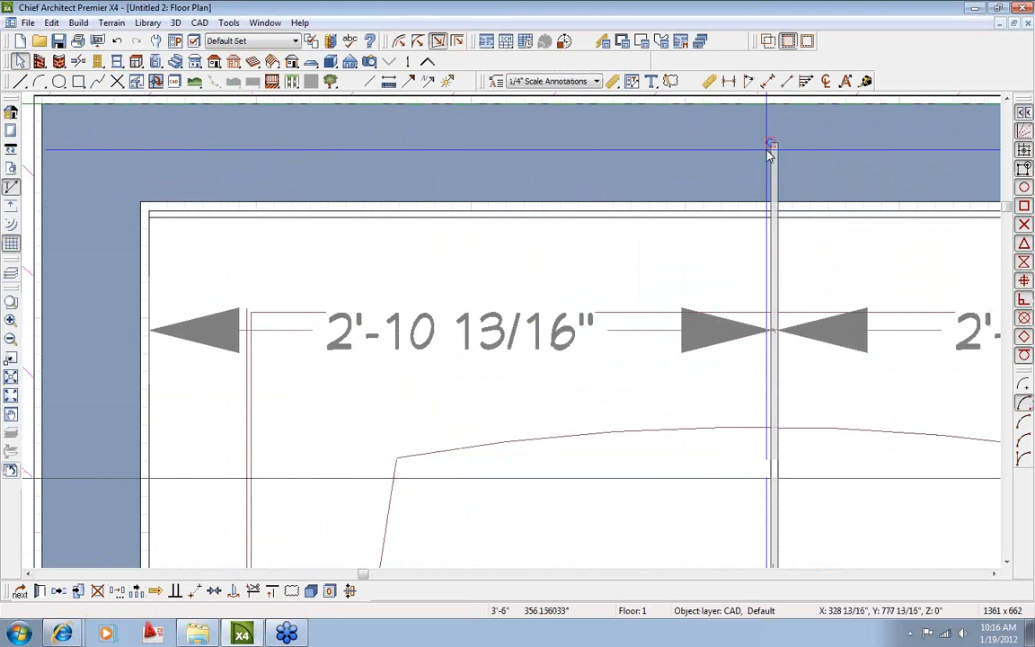
{"action": "left_click", "coordinate": [149, 217]}
{"action": "left_click", "coordinate": [298, 323]}
{"action": "scroll", "coordinate": [297, 323], "scroll_direction": "down", "scroll_amount": 1}
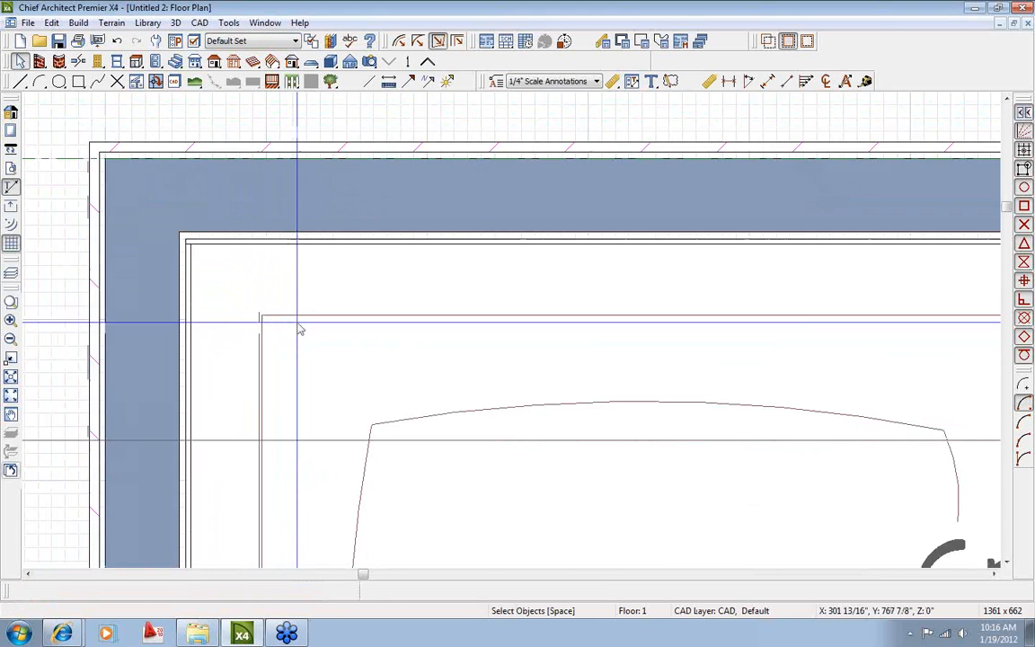
{"action": "scroll", "coordinate": [297, 324], "scroll_direction": "down", "scroll_amount": 3}
{"action": "middle_click_drag", "start_coordinate": [320, 414], "coordinate": [247, 227]}
{"action": "scroll", "coordinate": [282, 289], "scroll_direction": "down", "scroll_amount": 2}
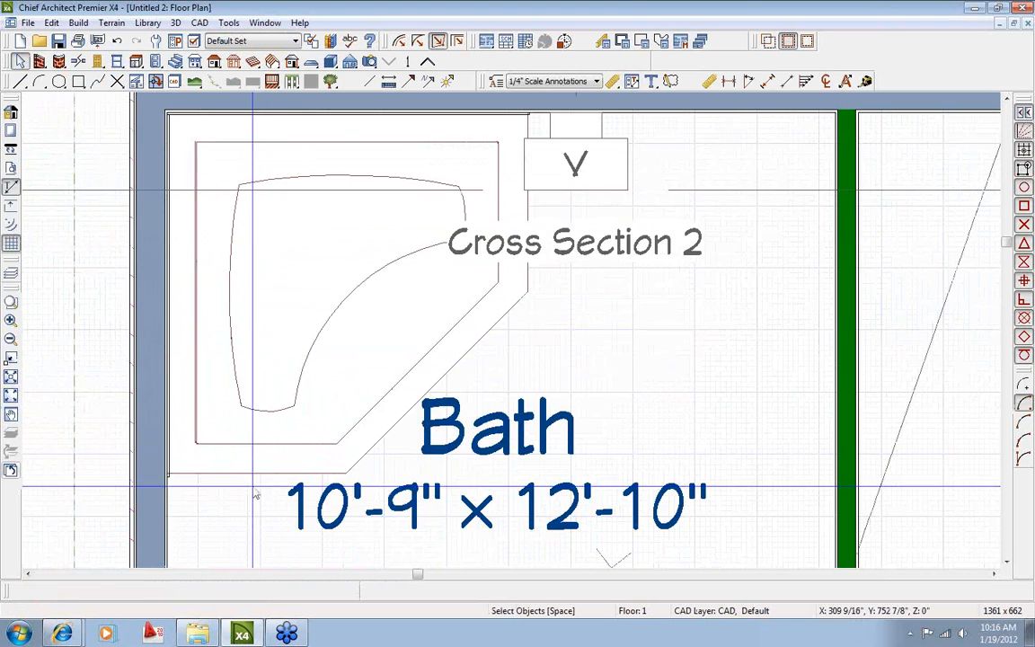
{"action": "scroll", "coordinate": [150, 470], "scroll_direction": "up", "scroll_amount": 6}
Pull the bottom edge of the narrow polyline at the tub's lower-left corner up to the horizontal line.
{"action": "left_click", "coordinate": [207, 508]}
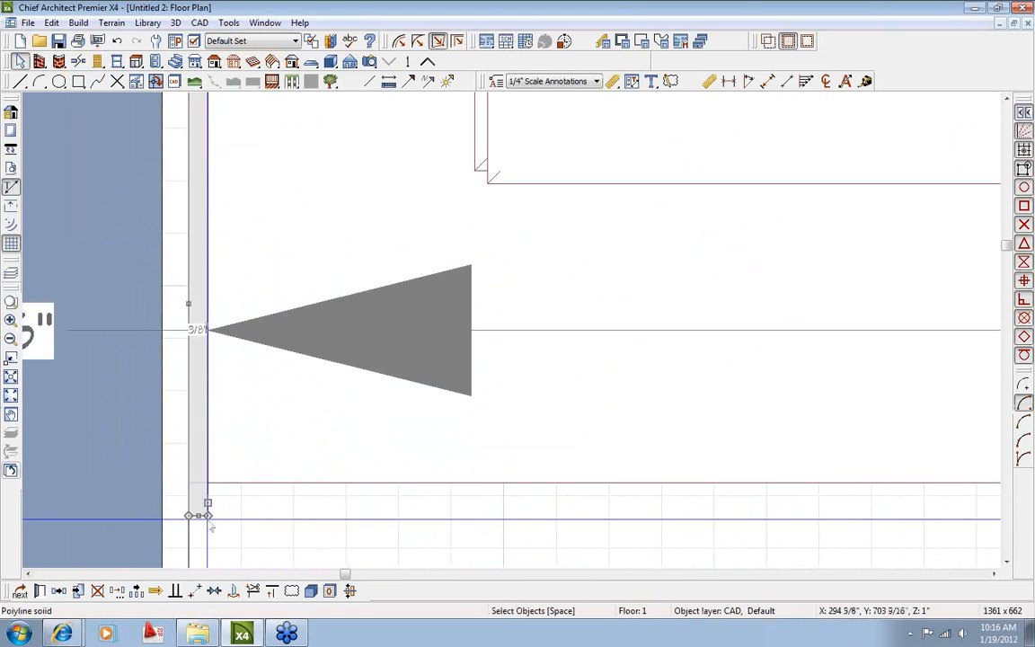
{"action": "left_click", "coordinate": [196, 515]}
{"action": "left_click_drag", "start_coordinate": [199, 516], "coordinate": [200, 482]}
{"action": "left_click", "coordinate": [327, 488]}
{"action": "scroll", "coordinate": [329, 489], "scroll_direction": "down", "scroll_amount": 4}
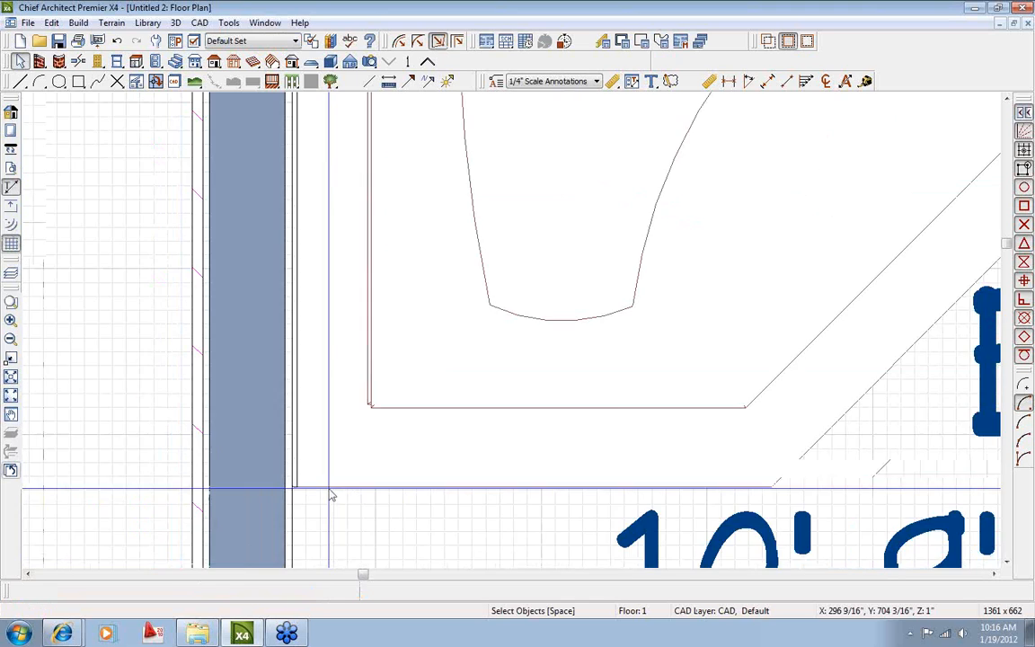
Shorten the strip at the tub's upper-right corner to meet the vertical line, then view the whole Bath.
{"action": "middle_click_drag", "start_coordinate": [611, 377], "coordinate": [158, 595]}
{"action": "middle_click_drag", "start_coordinate": [575, 278], "coordinate": [368, 575]}
{"action": "middle_click_drag", "start_coordinate": [503, 319], "coordinate": [388, 496]}
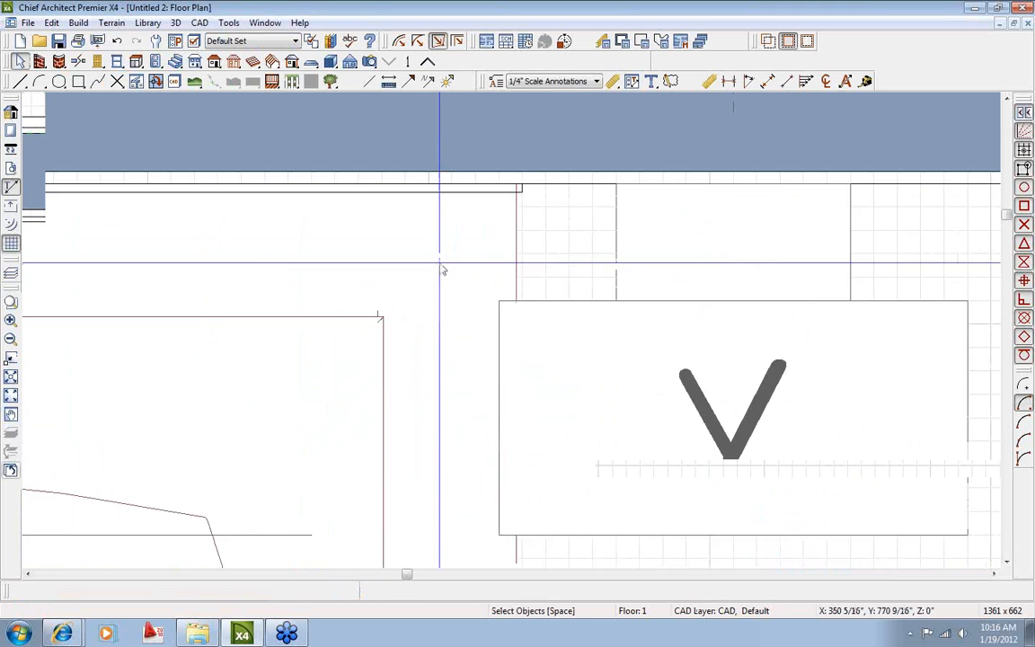
{"action": "scroll", "coordinate": [536, 188], "scroll_direction": "up", "scroll_amount": 3}
{"action": "left_click", "coordinate": [537, 187]}
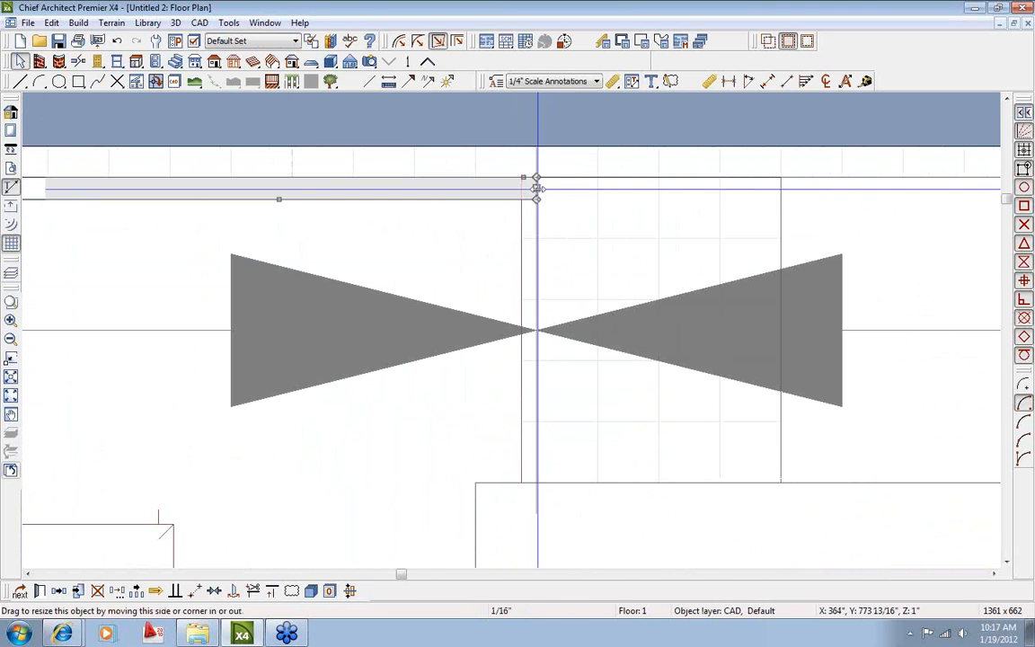
{"action": "left_click_drag", "start_coordinate": [536, 187], "coordinate": [521, 189]}
{"action": "left_click", "coordinate": [485, 293]}
{"action": "scroll", "coordinate": [484, 298], "scroll_direction": "down", "scroll_amount": 3}
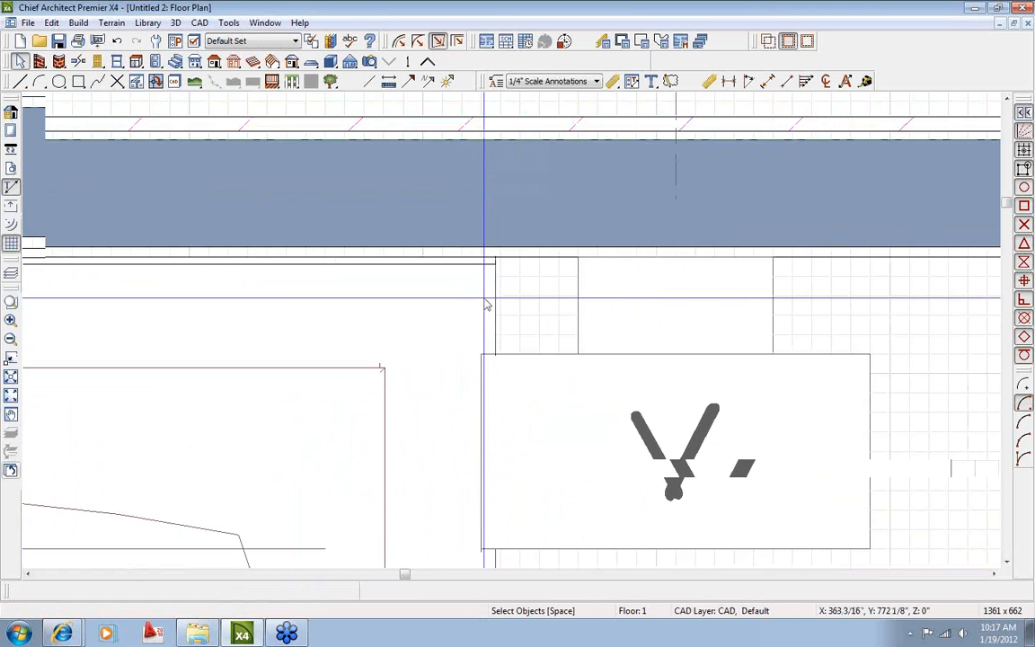
{"action": "scroll", "coordinate": [484, 297], "scroll_direction": "down", "scroll_amount": 4}
{"action": "middle_click_drag", "start_coordinate": [498, 391], "coordinate": [435, 240]}
{"action": "scroll", "coordinate": [427, 242], "scroll_direction": "down", "scroll_amount": 2}
{"action": "middle_click_drag", "start_coordinate": [457, 346], "coordinate": [426, 238]}
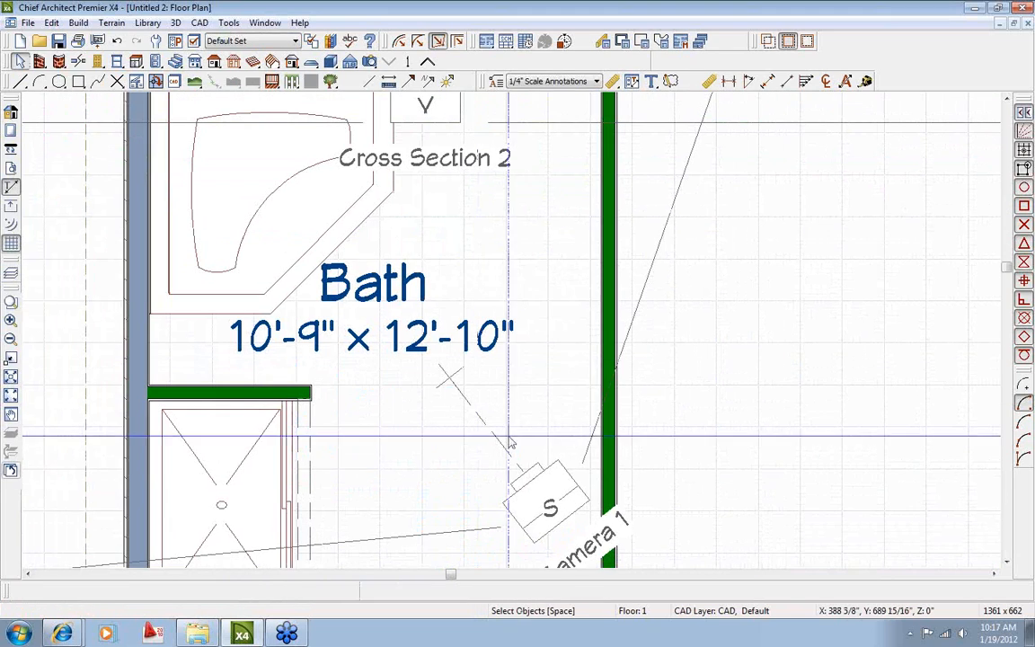
{"action": "double_click", "coordinate": [541, 508]}
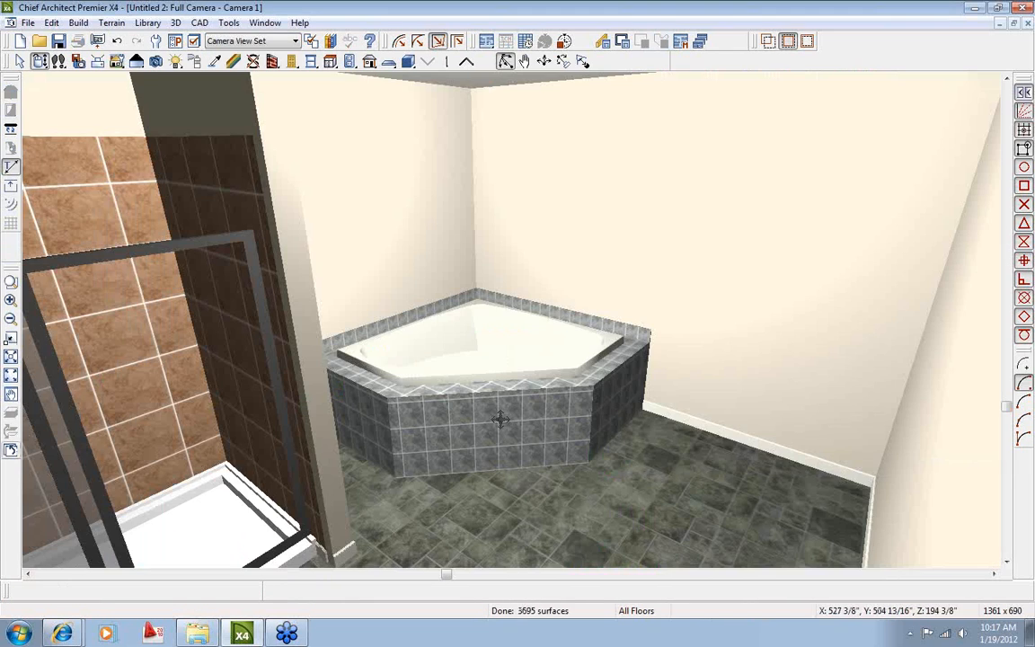
{"action": "left_click_drag", "start_coordinate": [554, 363], "coordinate": [530, 365]}
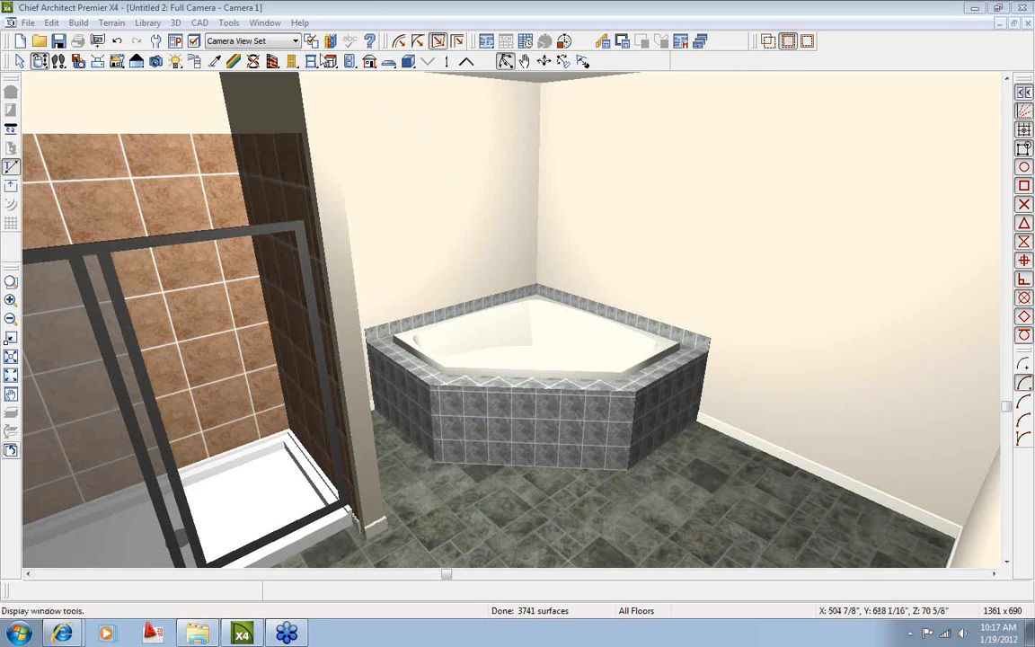
{"action": "left_click", "coordinate": [329, 42]}
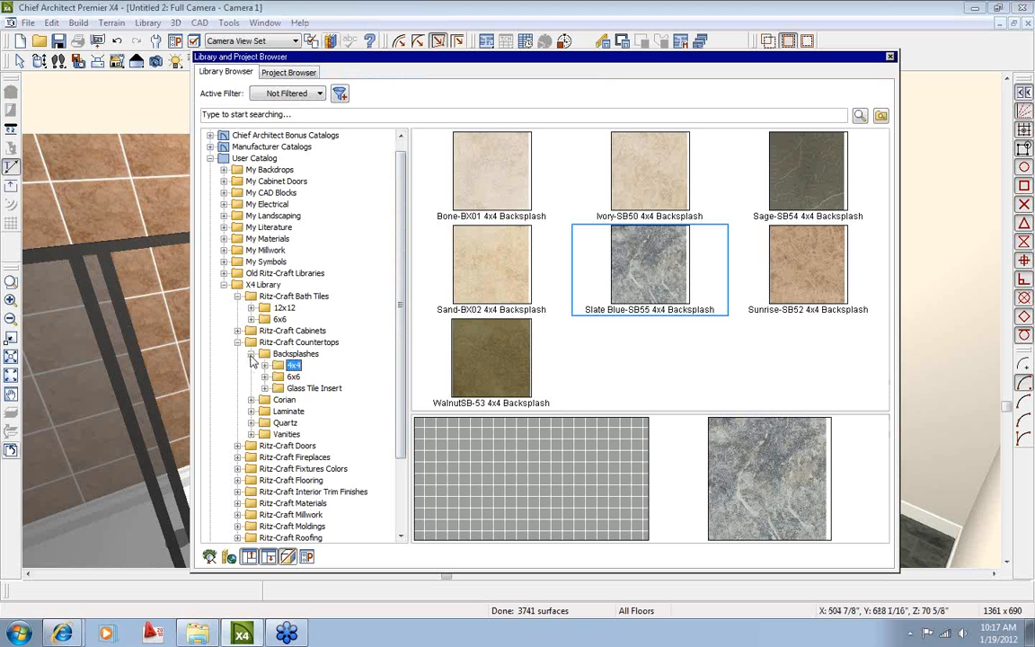
{"action": "left_click", "coordinate": [252, 354]}
{"action": "left_click", "coordinate": [285, 307]}
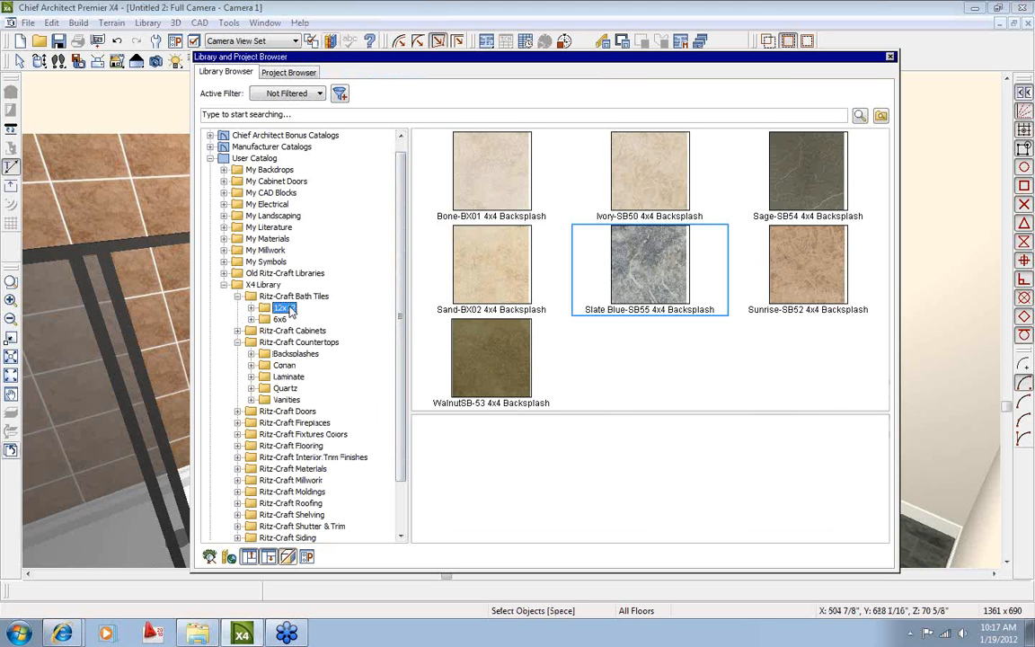
{"action": "left_click", "coordinate": [280, 319]}
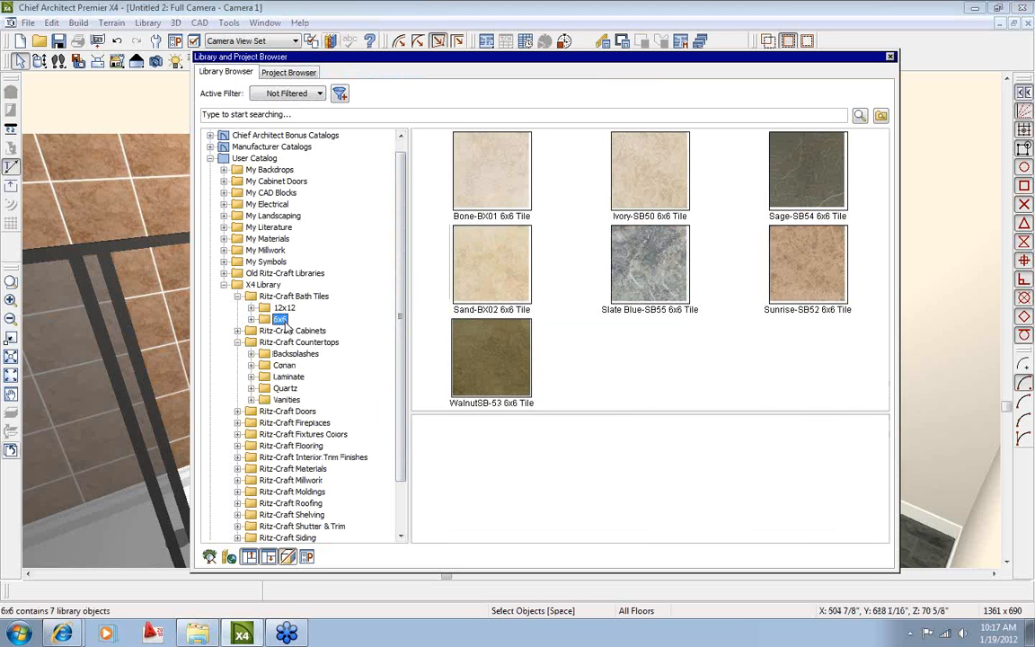
{"action": "left_click", "coordinate": [238, 298]}
{"action": "left_click", "coordinate": [238, 308]}
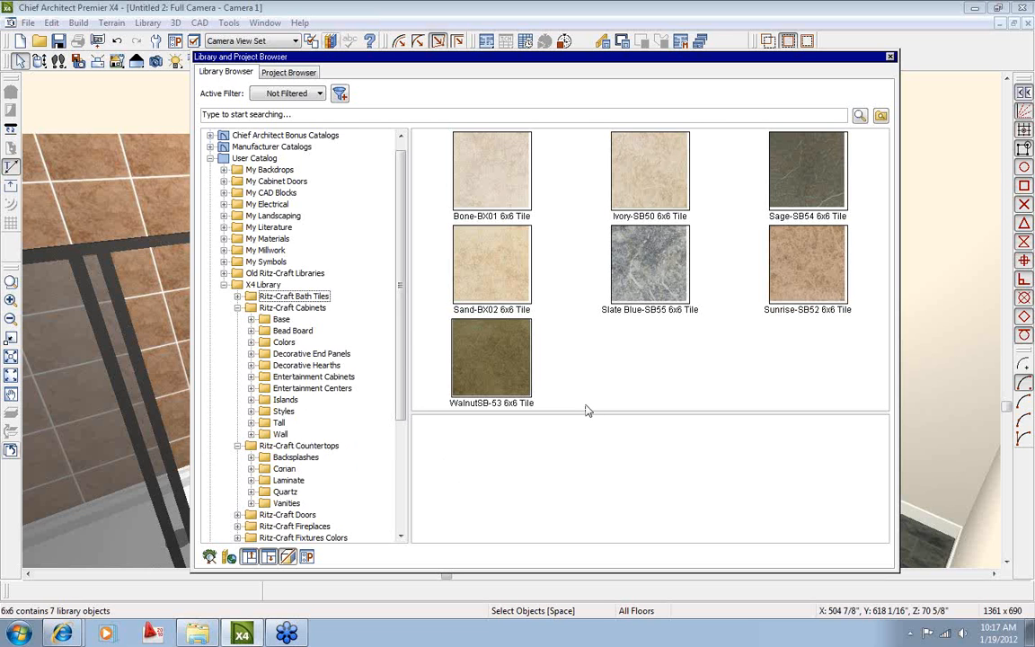
{"action": "left_click", "coordinate": [889, 57]}
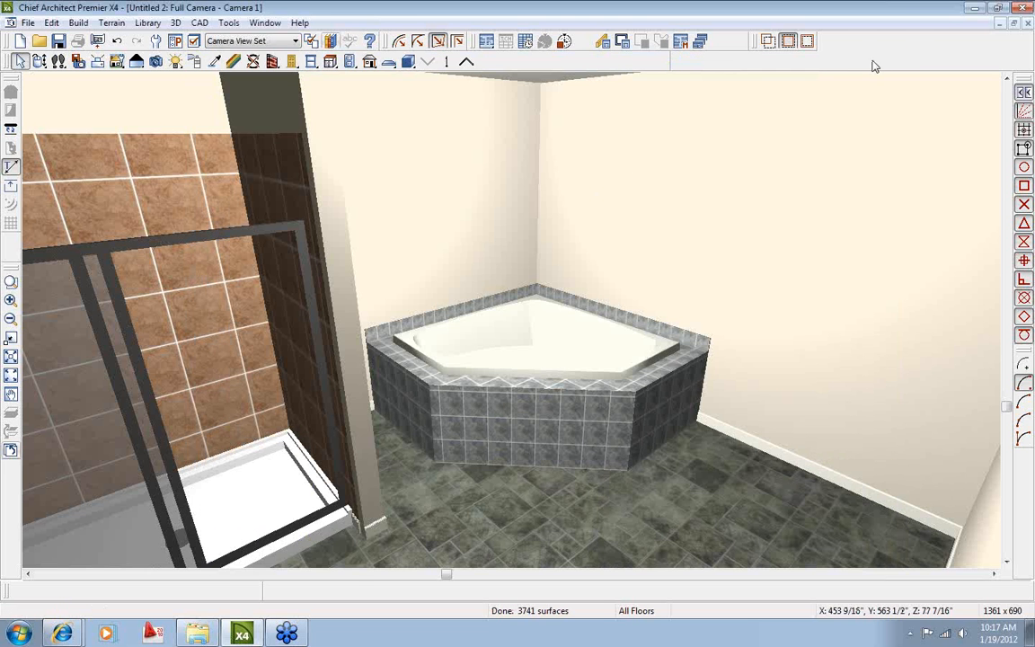
{"action": "left_click", "coordinate": [1027, 23]}
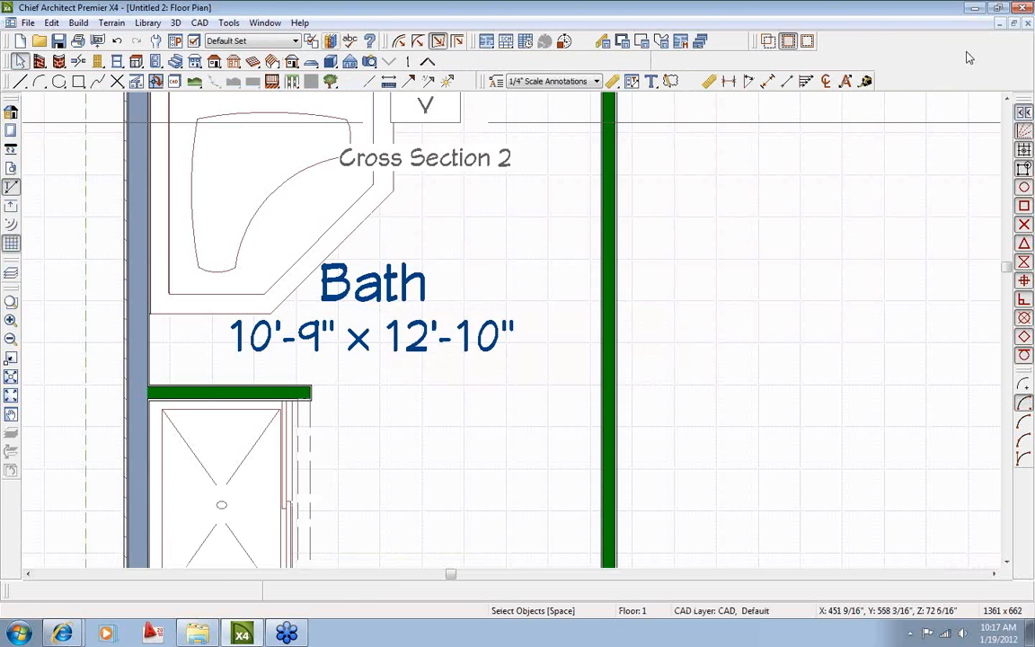
{"action": "scroll", "coordinate": [691, 226], "scroll_direction": "down", "scroll_amount": 6}
Place an FHB36R corner base cabinet, three B24R along the top wall and two B24R down the right wall.
{"action": "middle_click_drag", "start_coordinate": [747, 257], "coordinate": [154, 271]}
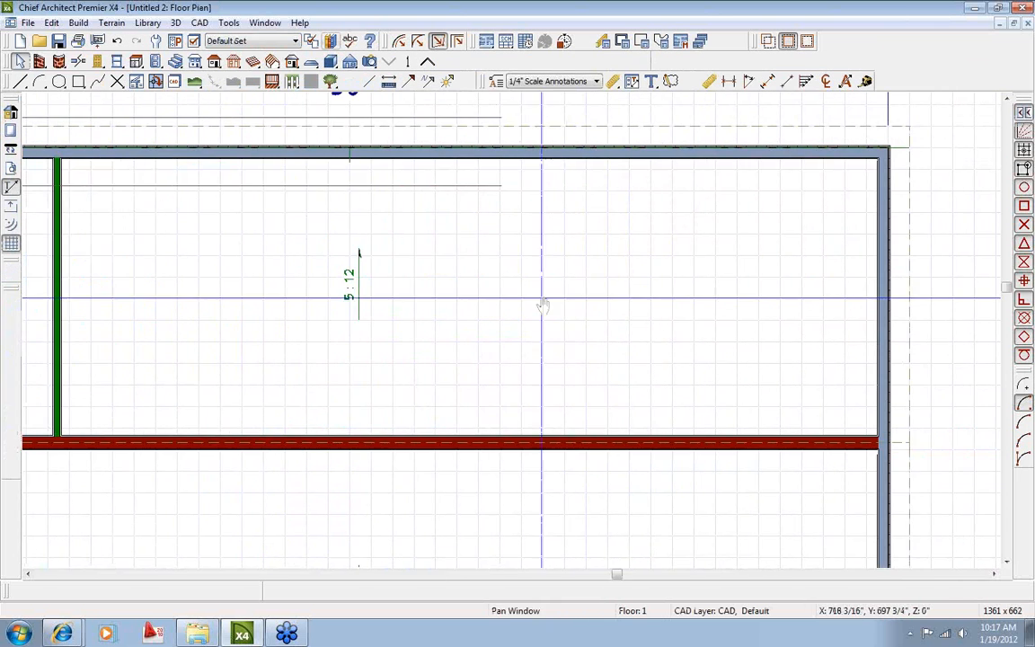
{"action": "middle_click_drag", "start_coordinate": [540, 303], "coordinate": [434, 310]}
{"action": "scroll", "coordinate": [597, 225], "scroll_direction": "up", "scroll_amount": 3}
{"action": "middle_click_drag", "start_coordinate": [607, 222], "coordinate": [475, 230]}
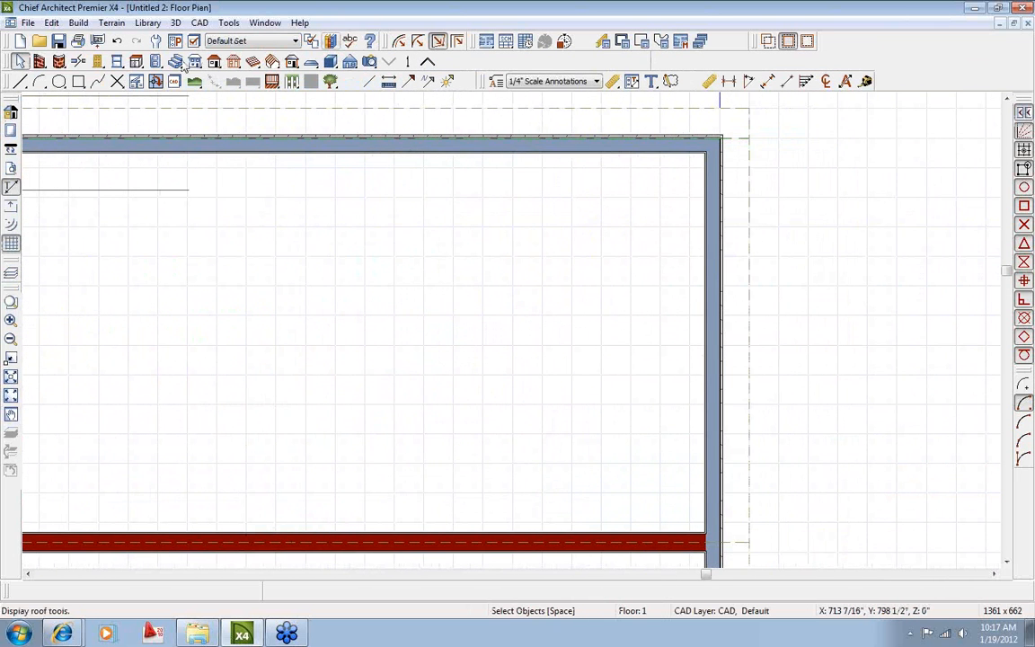
{"action": "left_click", "coordinate": [136, 64]}
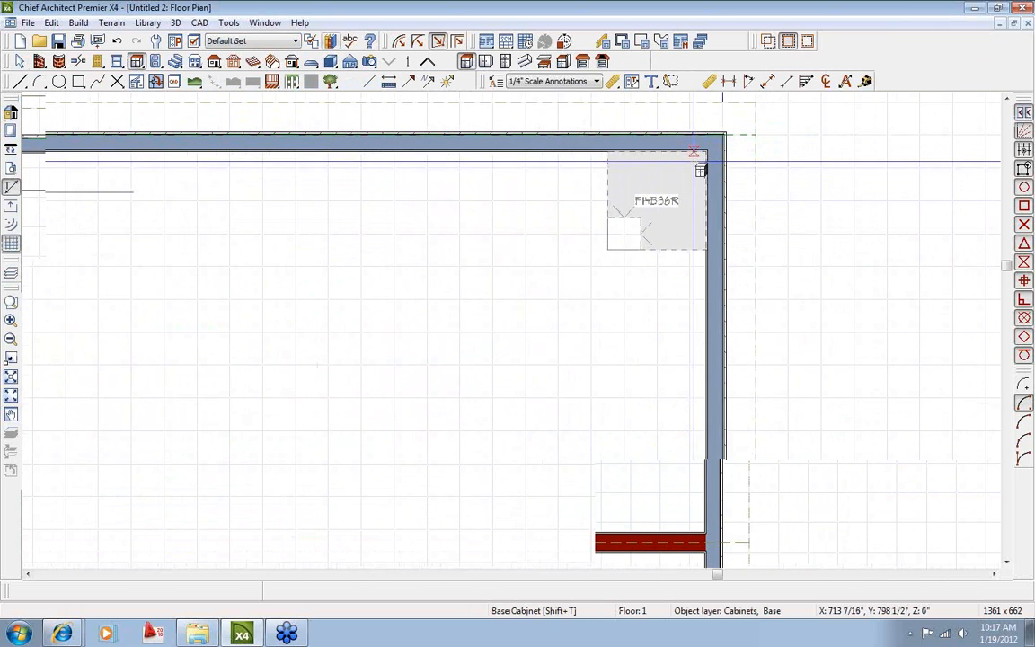
{"action": "left_click", "coordinate": [704, 161]}
{"action": "left_click", "coordinate": [585, 170]}
{"action": "left_click", "coordinate": [534, 179]}
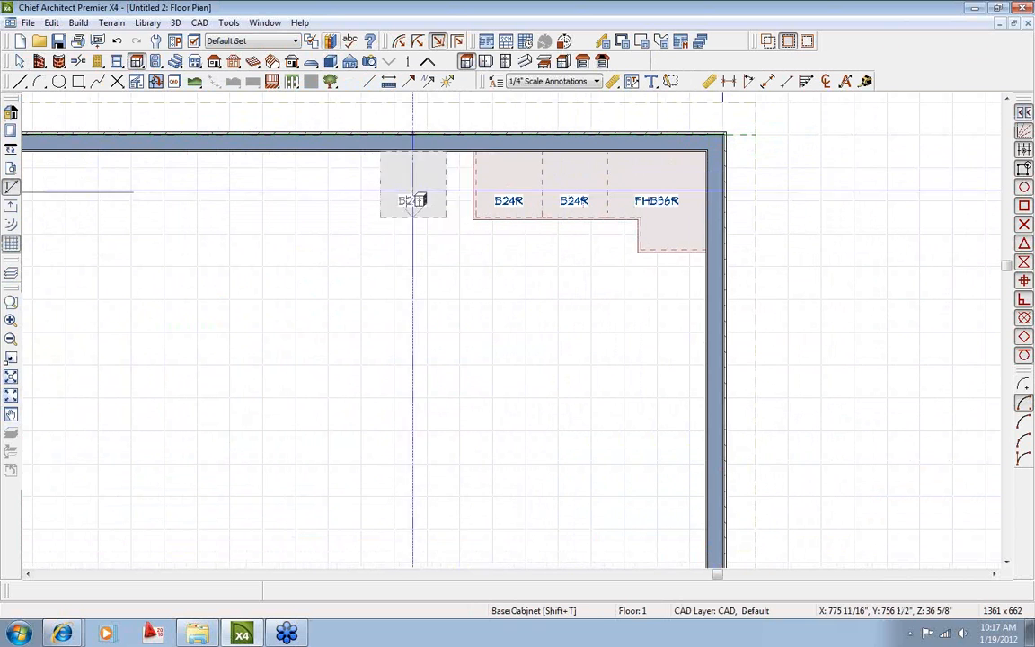
{"action": "left_click", "coordinate": [462, 180]}
{"action": "left_click", "coordinate": [700, 282]}
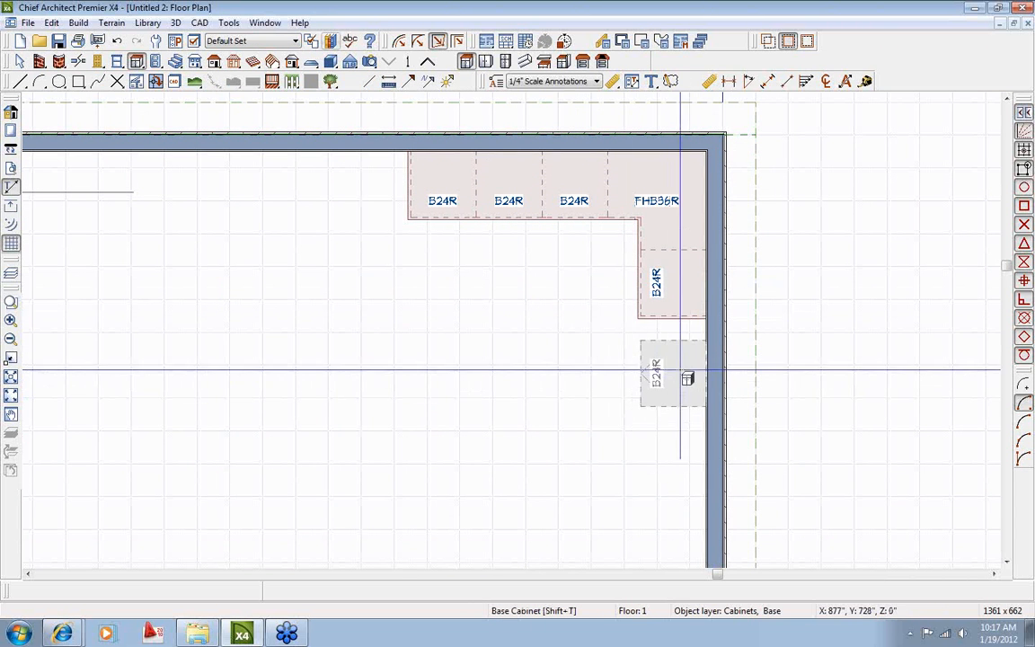
{"action": "left_click", "coordinate": [694, 350]}
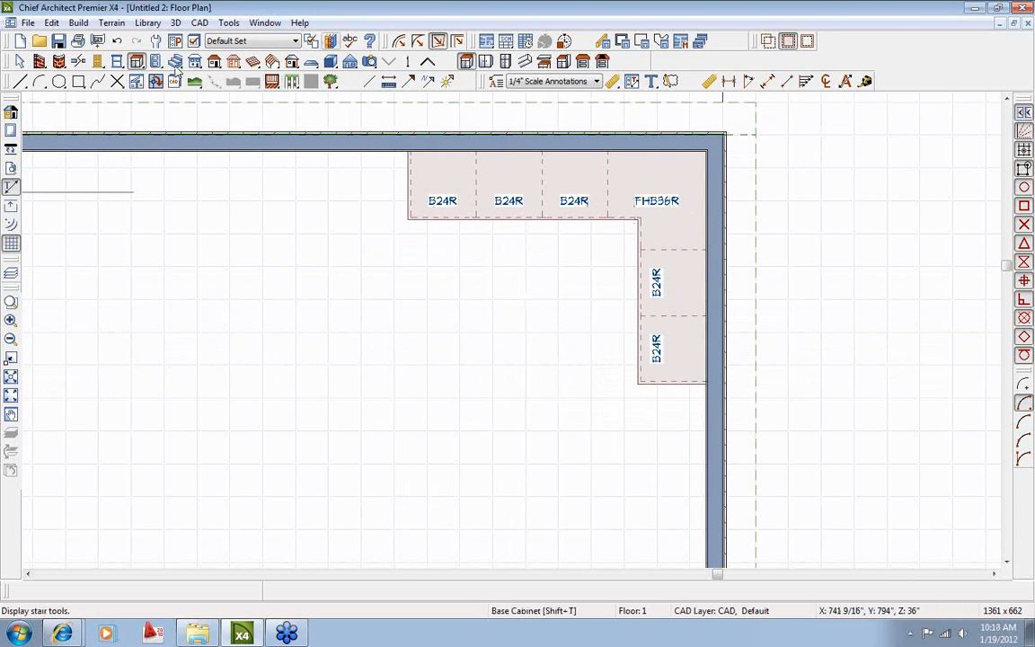
{"action": "left_click", "coordinate": [486, 60]}
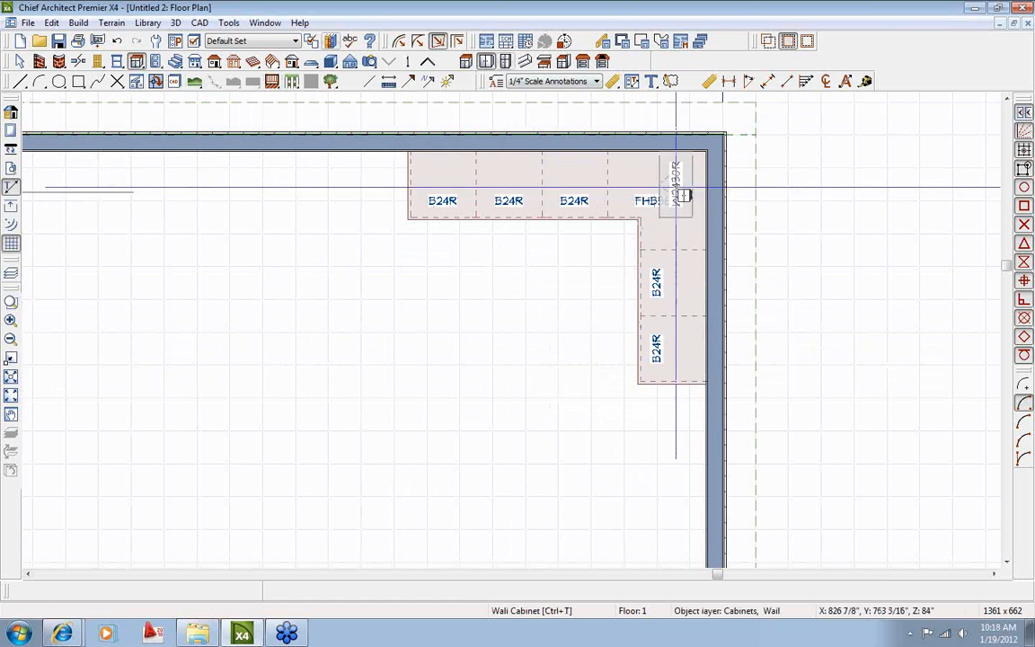
Place a DCW2430R corner wall cabinet with two W2430R along the top wall and two down the right wall.
{"action": "left_click", "coordinate": [709, 179]}
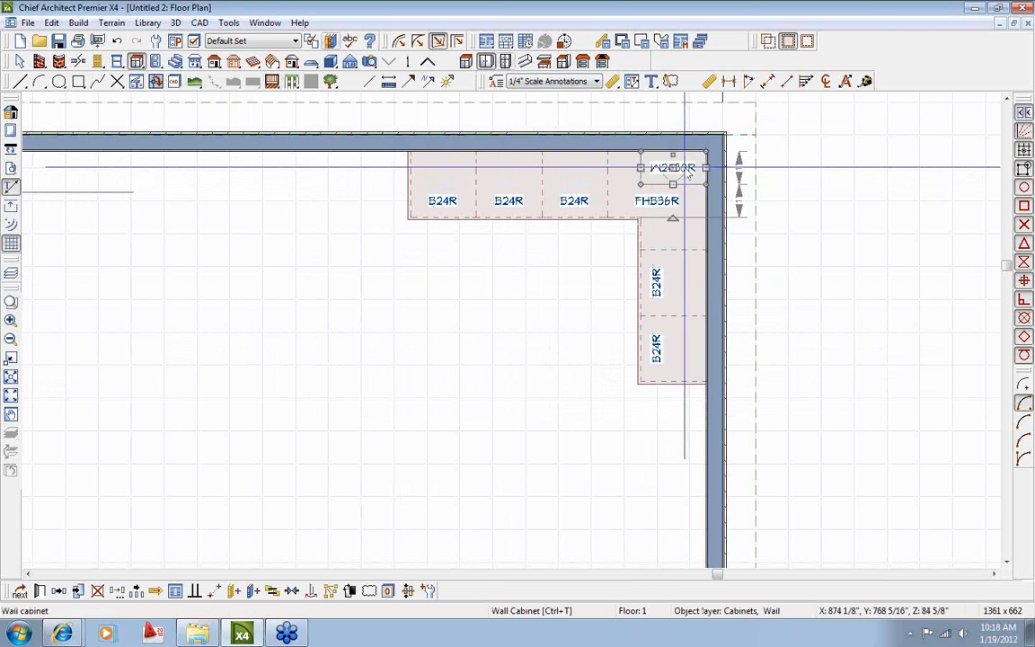
{"action": "key", "text": "Delete"}
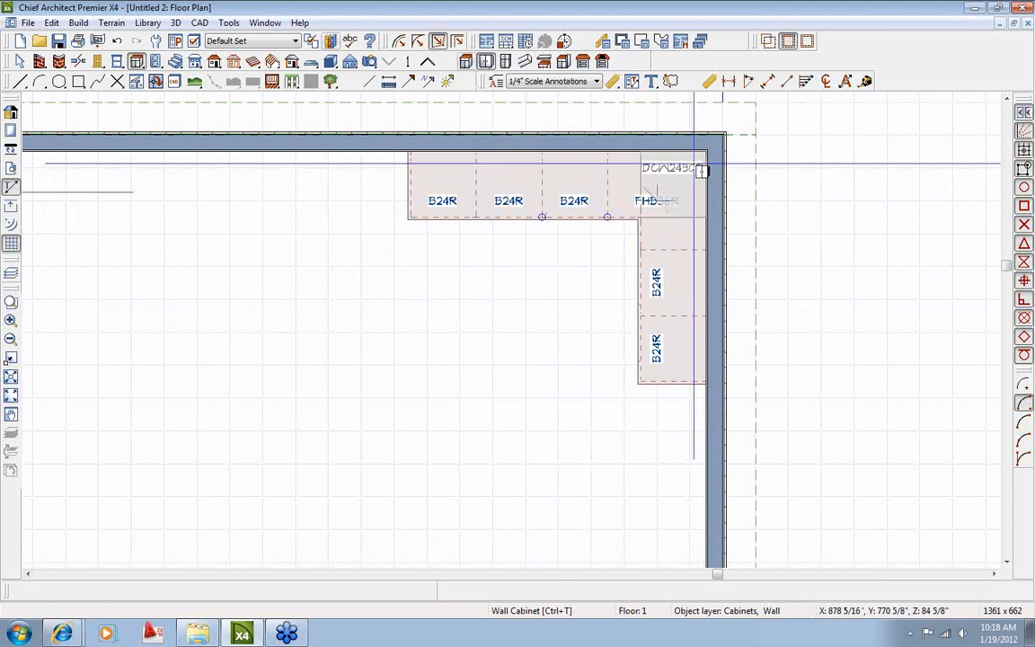
{"action": "left_click", "coordinate": [687, 179]}
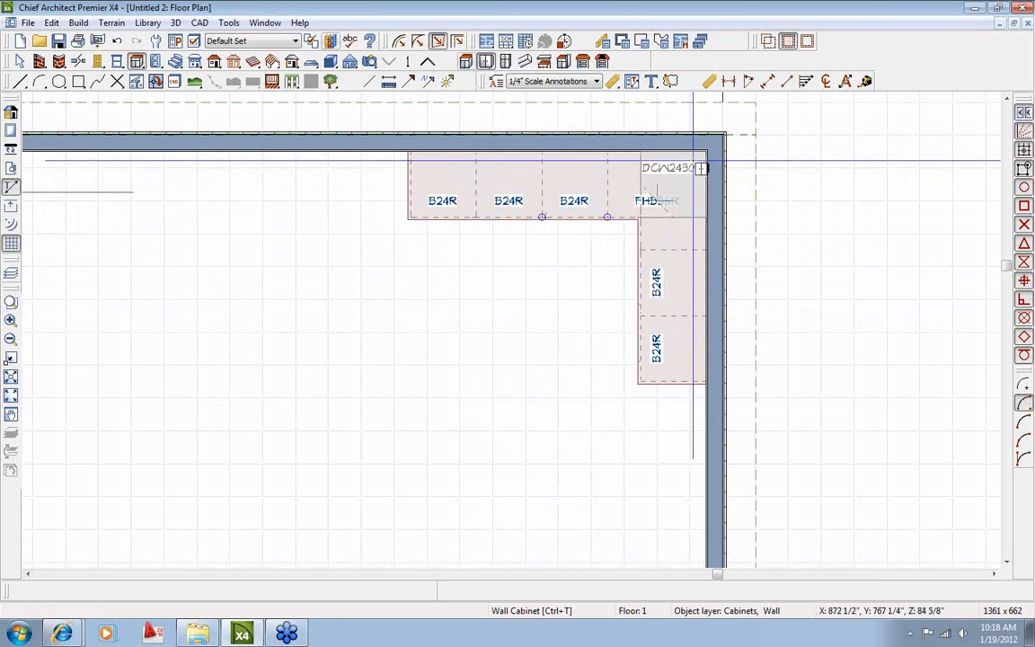
{"action": "left_click", "coordinate": [626, 178]}
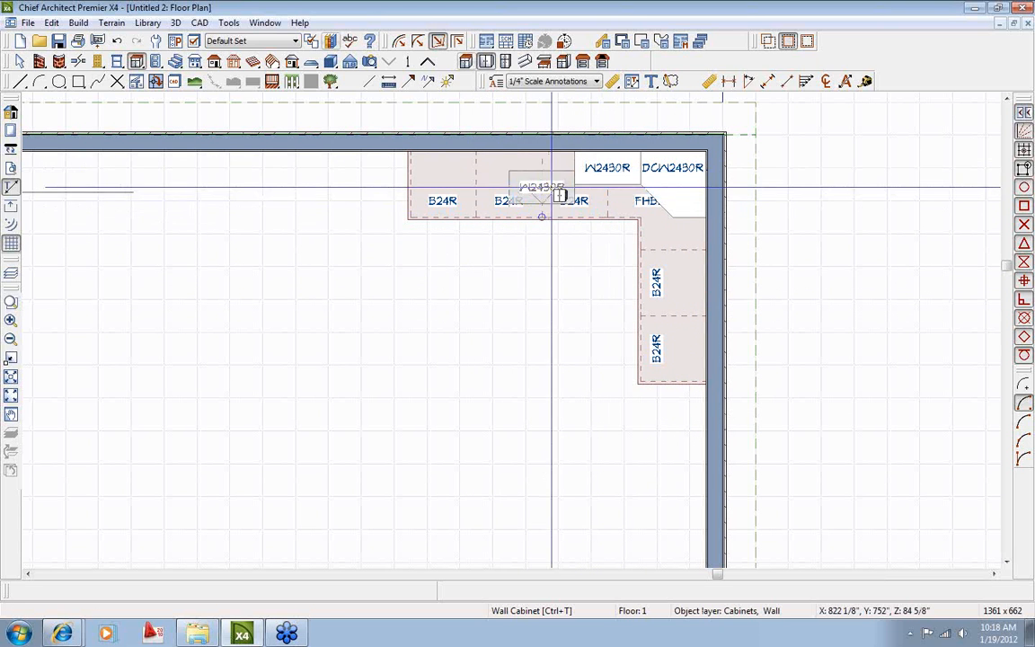
{"action": "left_click", "coordinate": [485, 173]}
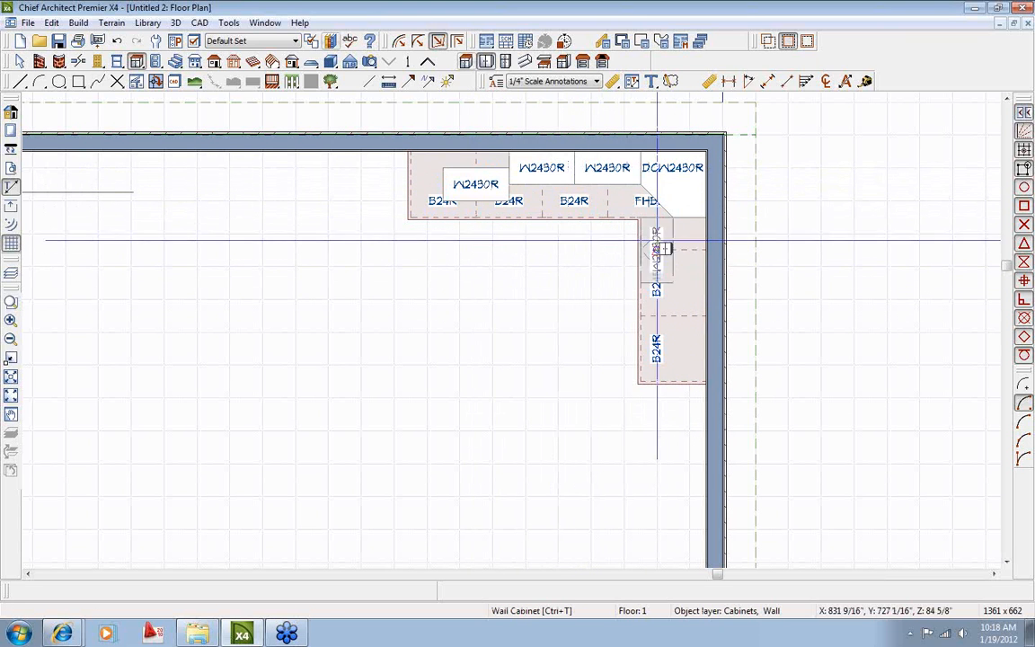
{"action": "left_click", "coordinate": [683, 244]}
{"action": "left_click", "coordinate": [697, 322]}
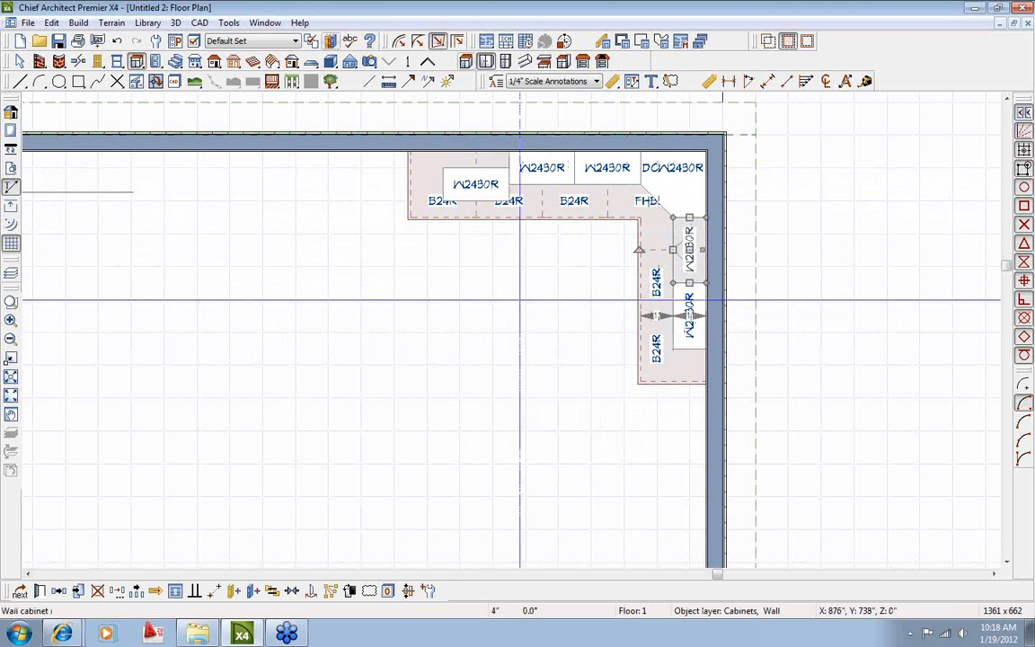
{"action": "key", "text": "space"}
Move the top-left W2430R up against the top wall and aim a full camera at the kitchen corner.
{"action": "scroll", "coordinate": [527, 302], "scroll_direction": "down", "scroll_amount": 2}
{"action": "middle_click_drag", "start_coordinate": [545, 302], "coordinate": [580, 273]}
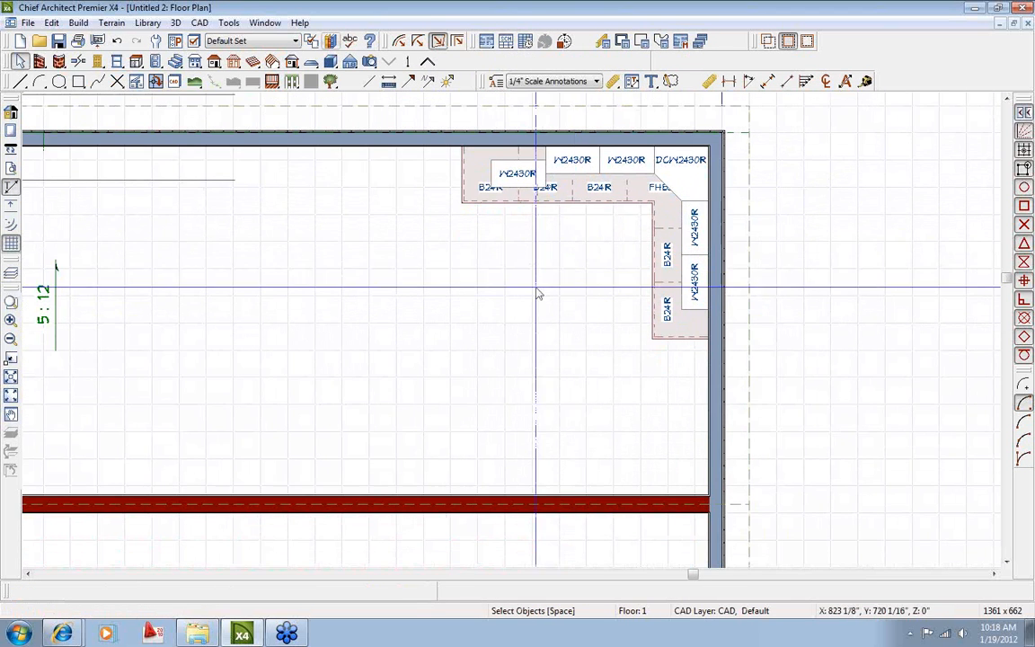
{"action": "middle_click_drag", "start_coordinate": [511, 284], "coordinate": [484, 275]}
{"action": "left_click", "coordinate": [490, 167]}
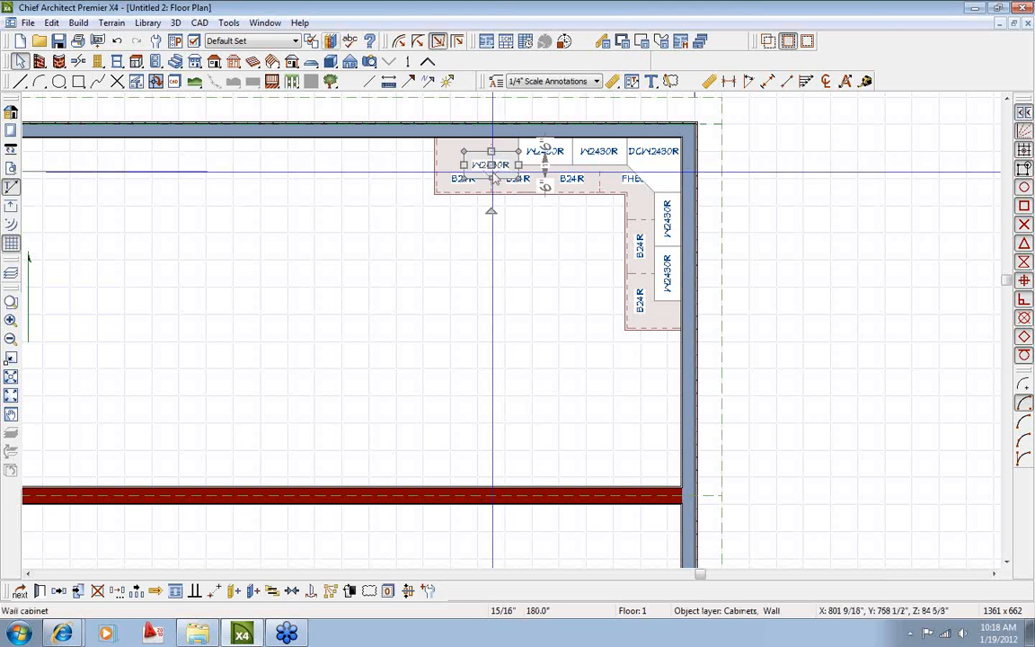
{"action": "left_click_drag", "start_coordinate": [489, 164], "coordinate": [494, 137]}
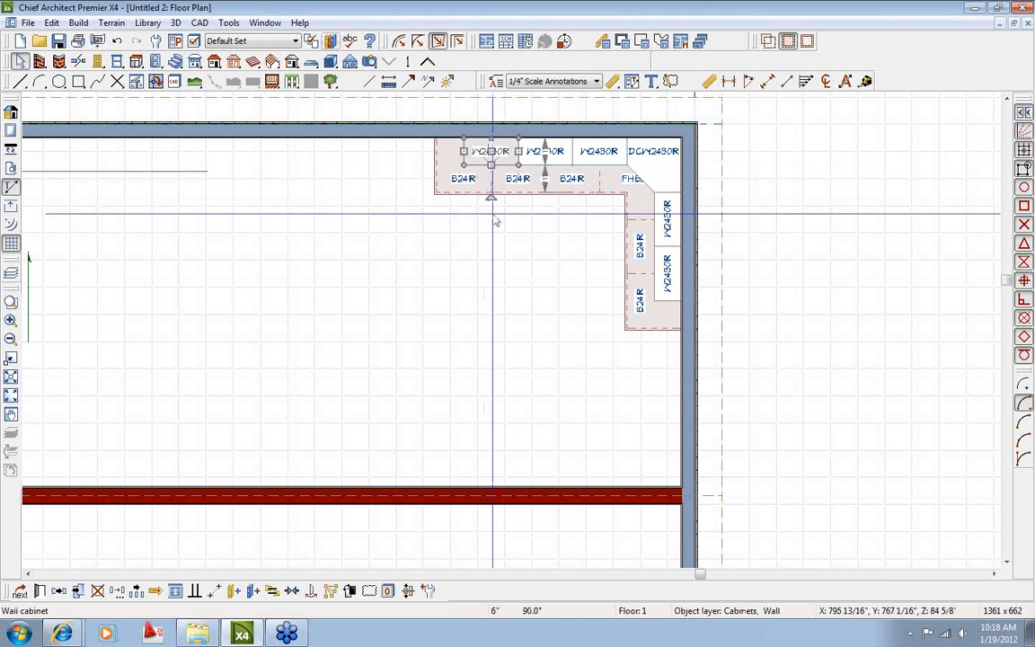
{"action": "left_click", "coordinate": [492, 213]}
{"action": "left_click", "coordinate": [369, 61]}
{"action": "left_click_drag", "start_coordinate": [388, 420], "coordinate": [535, 290]}
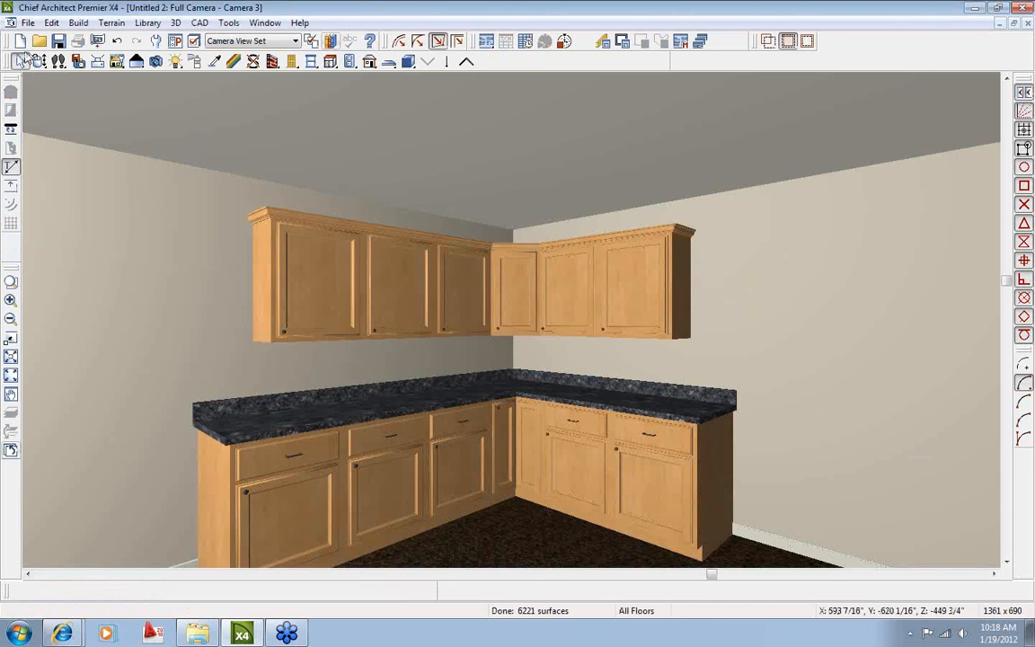
Orbit the Camera 3 view to see the L-shaped cabinet run and granite countertop from above.
{"action": "left_click", "coordinate": [38, 61]}
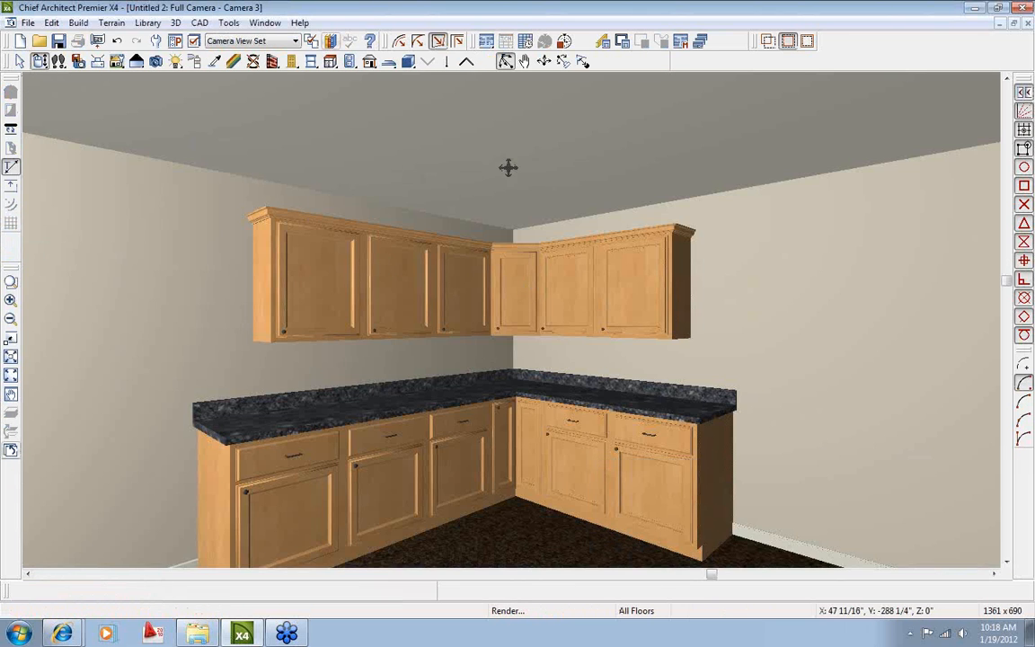
{"action": "left_click_drag", "start_coordinate": [508, 167], "coordinate": [522, 238]}
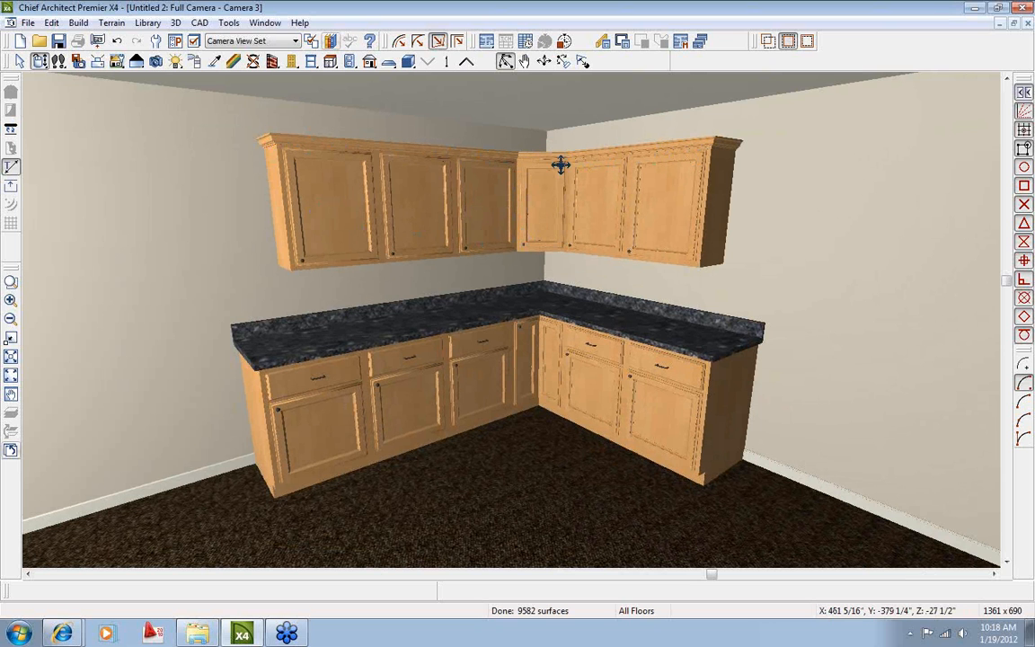
{"action": "left_click", "coordinate": [330, 61]}
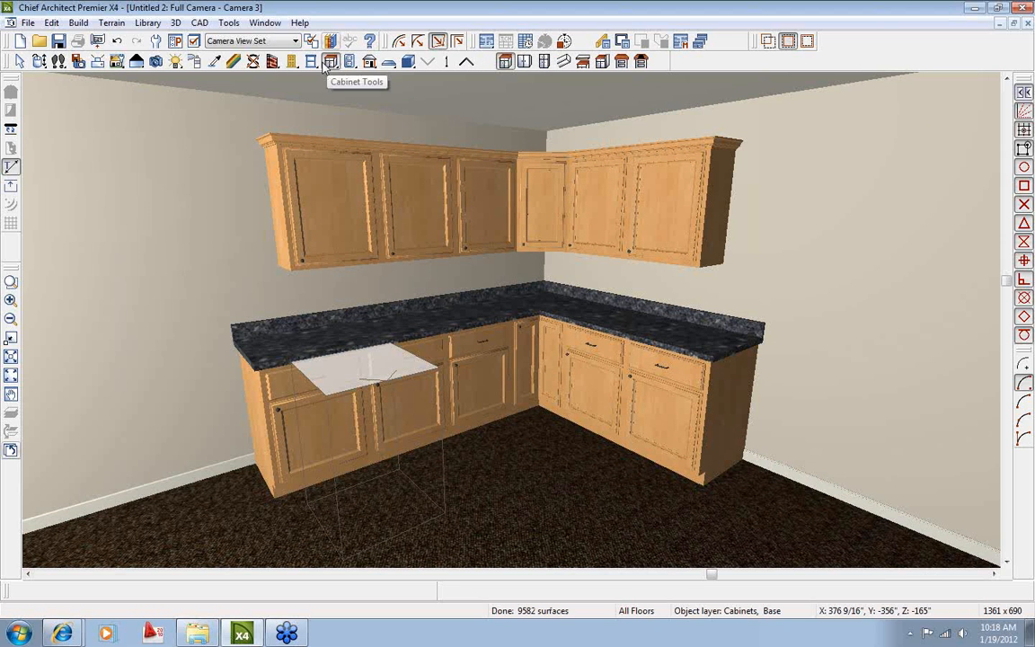
{"action": "double_click", "coordinate": [525, 61]}
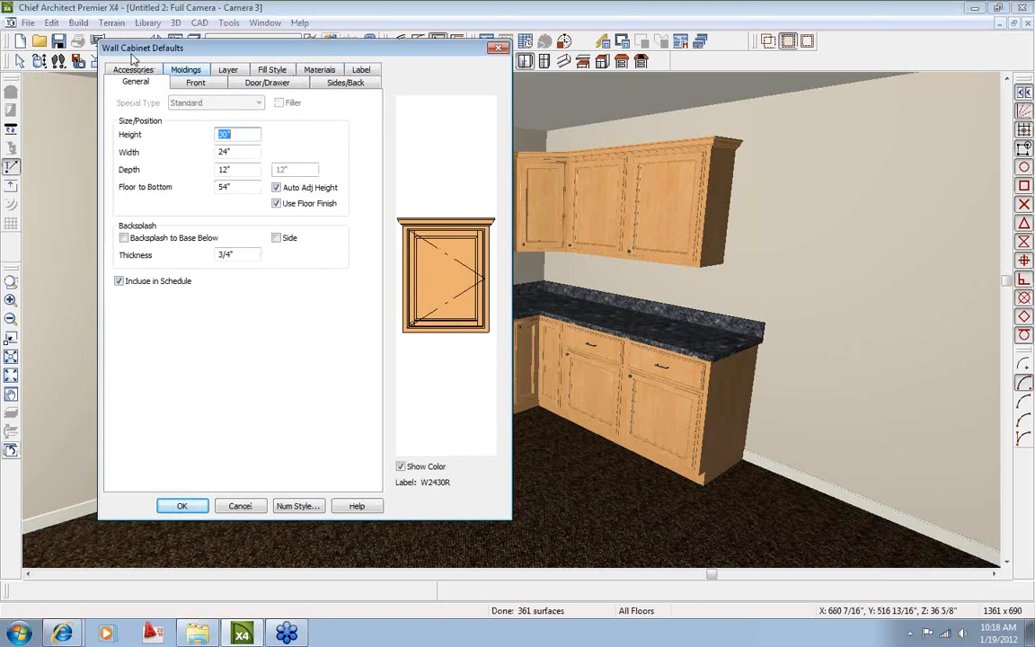
{"action": "left_click", "coordinate": [186, 71]}
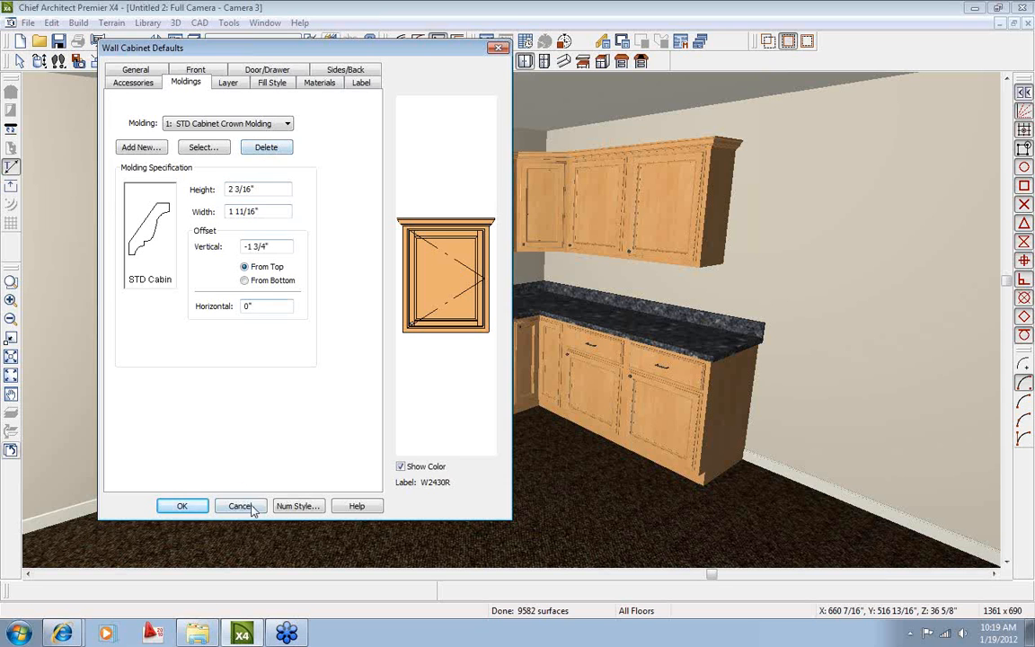
{"action": "left_click", "coordinate": [240, 506]}
{"action": "key", "text": "space"}
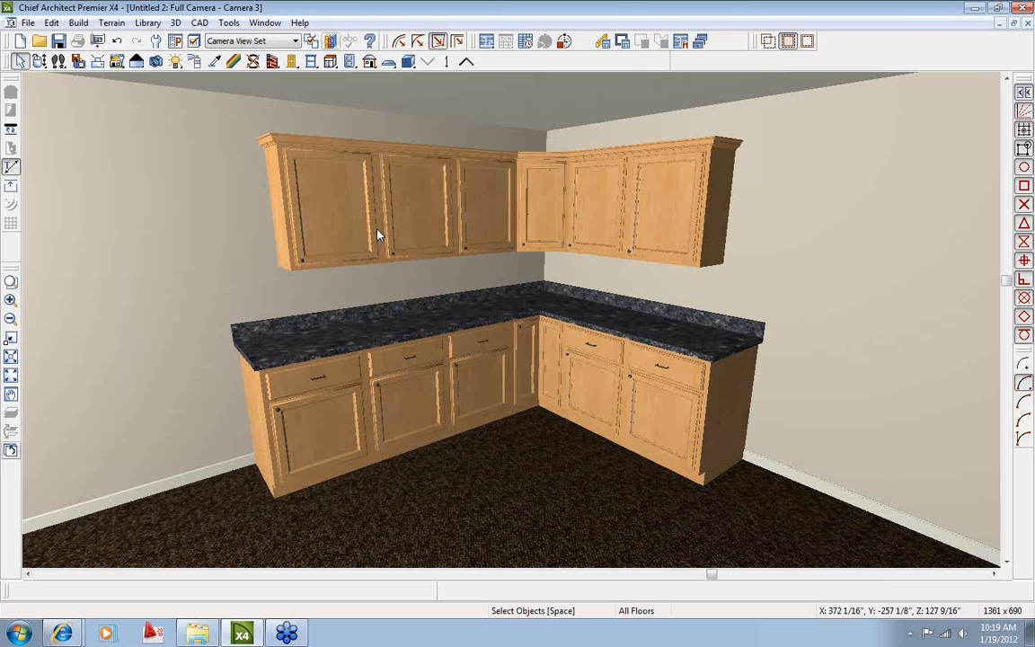
{"action": "left_click", "coordinate": [307, 42]}
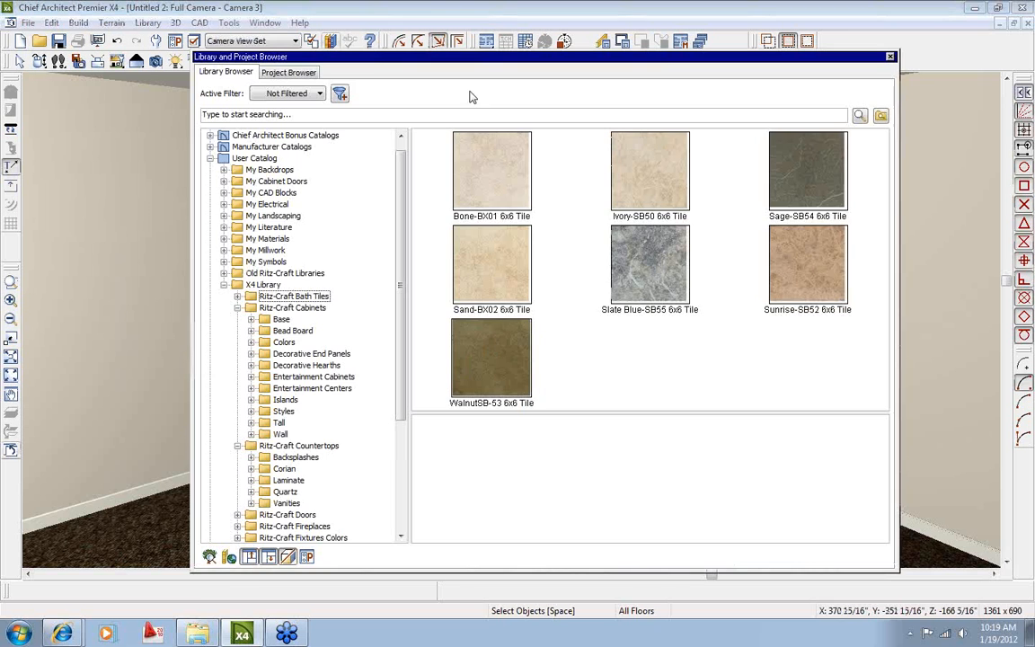
{"action": "left_click", "coordinate": [281, 320]}
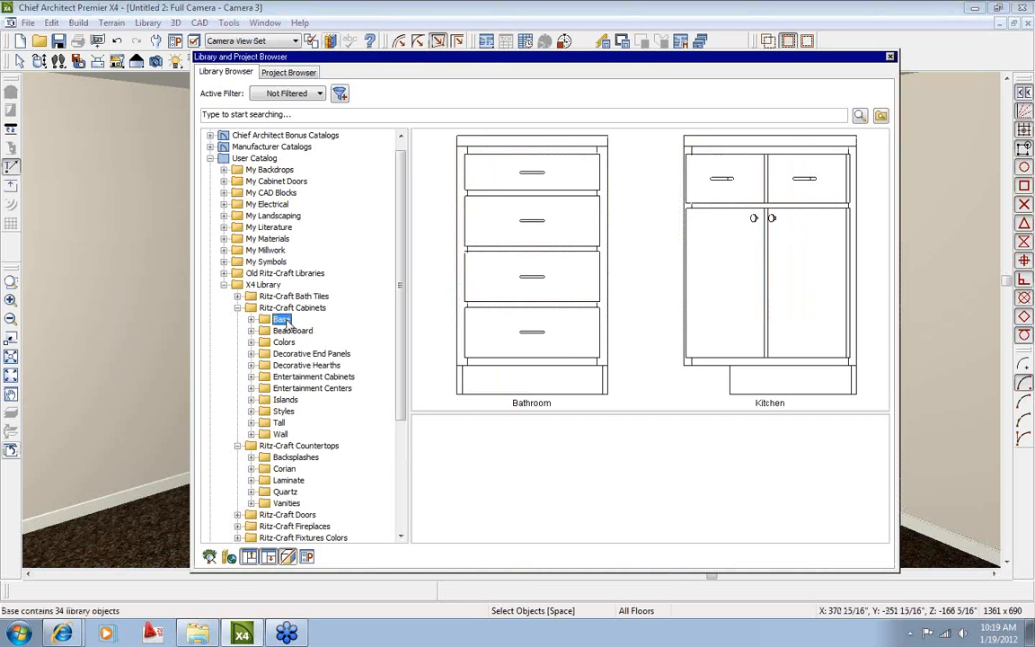
{"action": "double_click", "coordinate": [518, 325]}
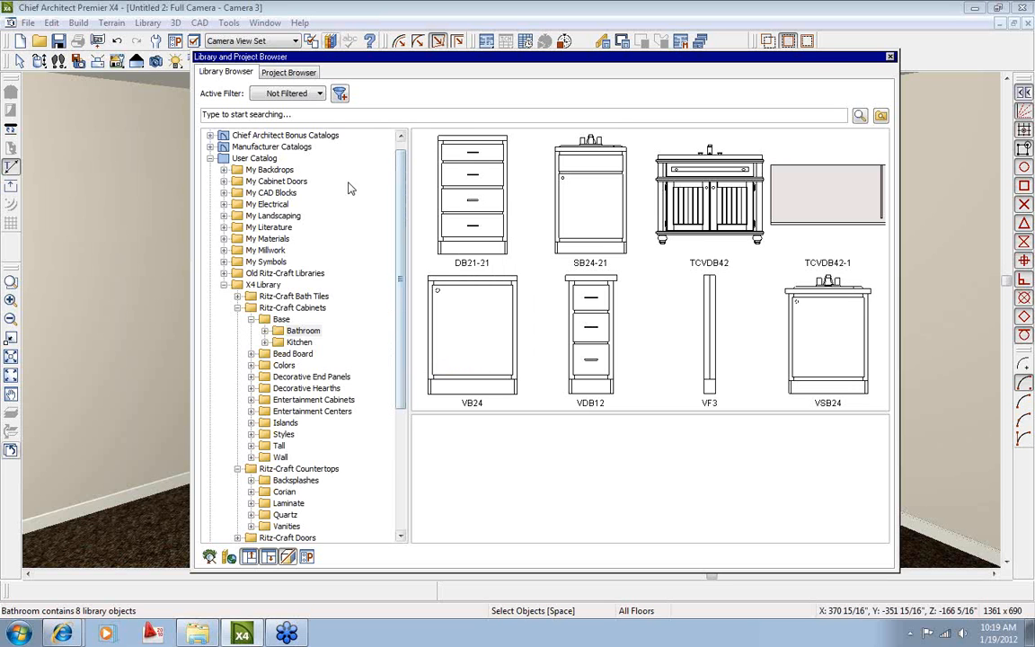
{"action": "left_click", "coordinate": [889, 57]}
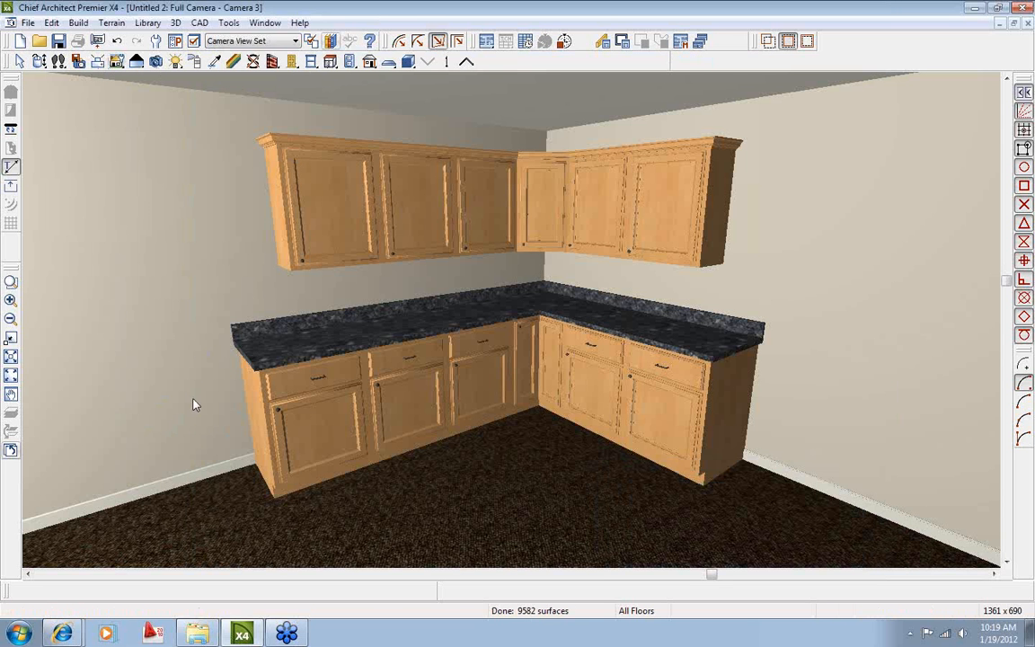
Set the leftmost base cabinet's height to 32".
{"action": "double_click", "coordinate": [316, 433]}
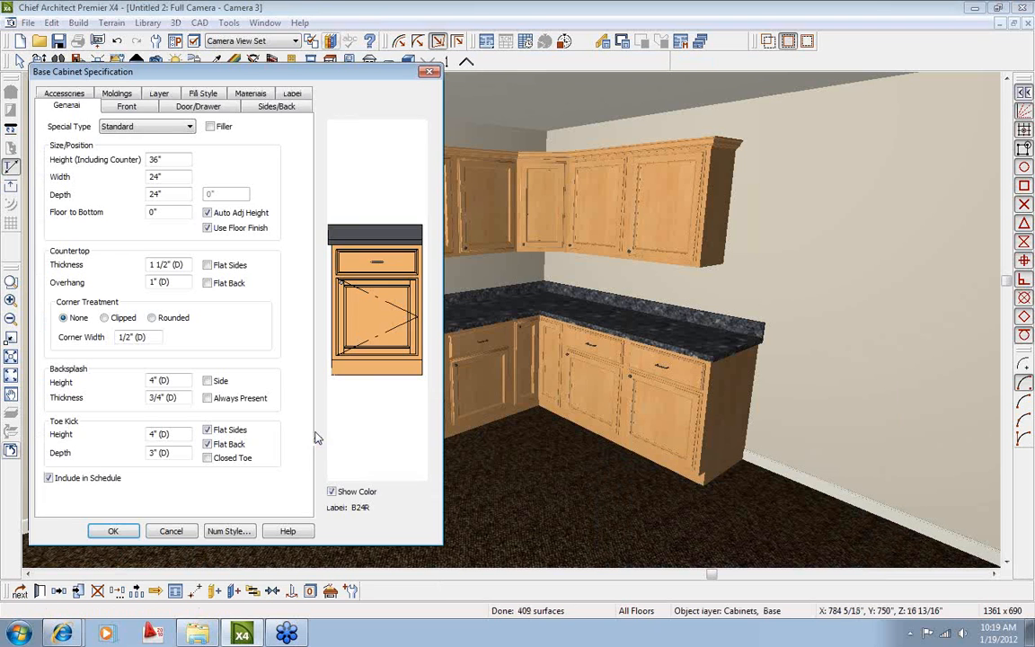
{"action": "left_click_drag", "start_coordinate": [169, 160], "coordinate": [109, 168]}
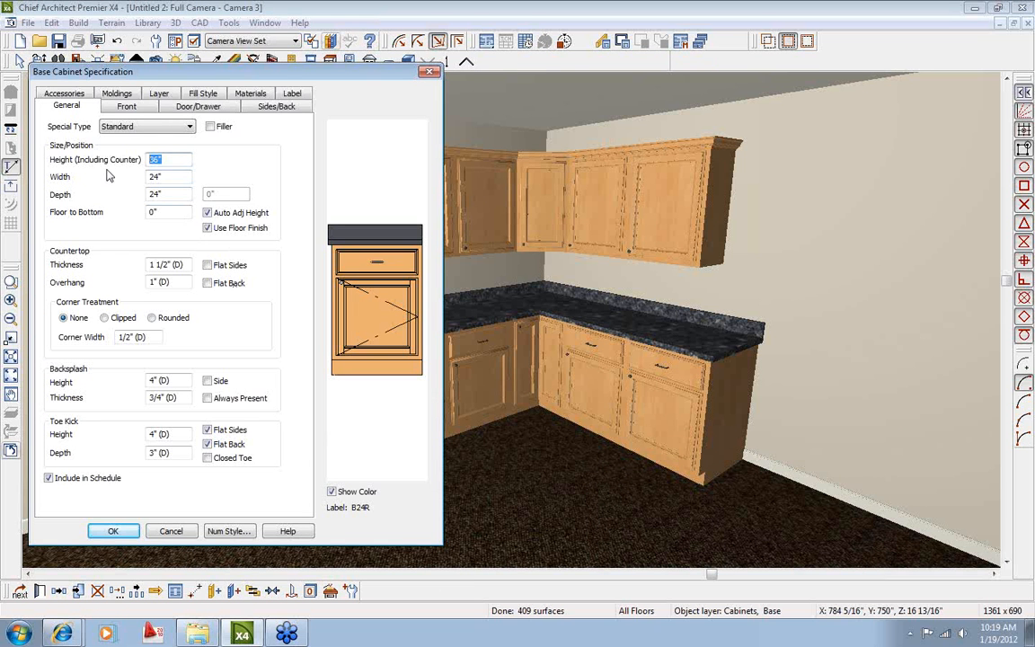
{"action": "type", "text": "32"}
{"action": "key", "text": "Return"}
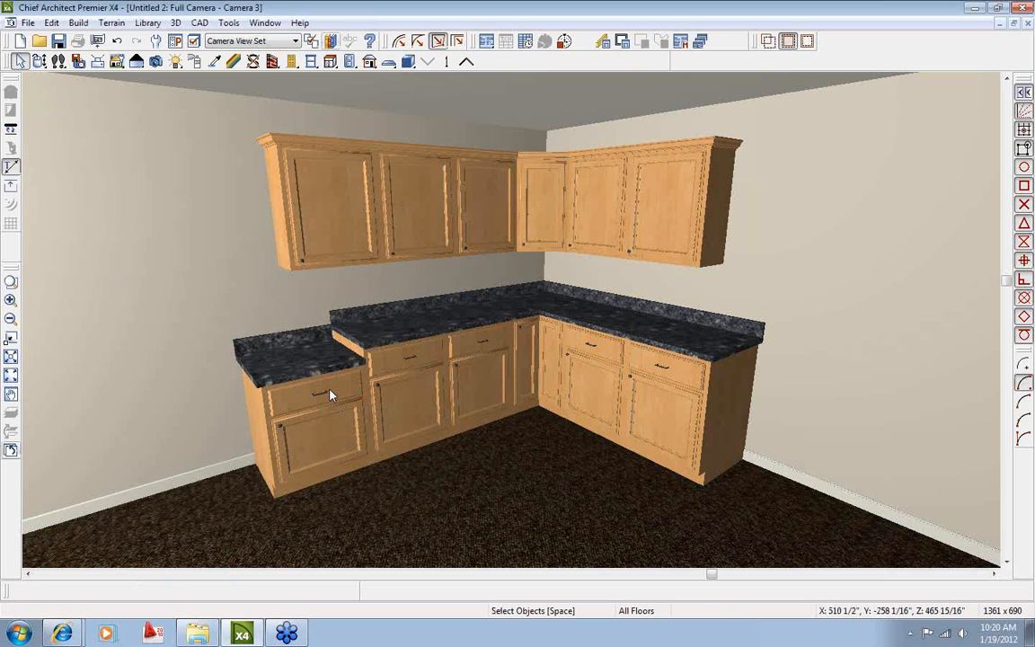
Delete the drawer from the lowered cabinet's front, leaving a full-height door.
{"action": "left_click", "coordinate": [330, 41]}
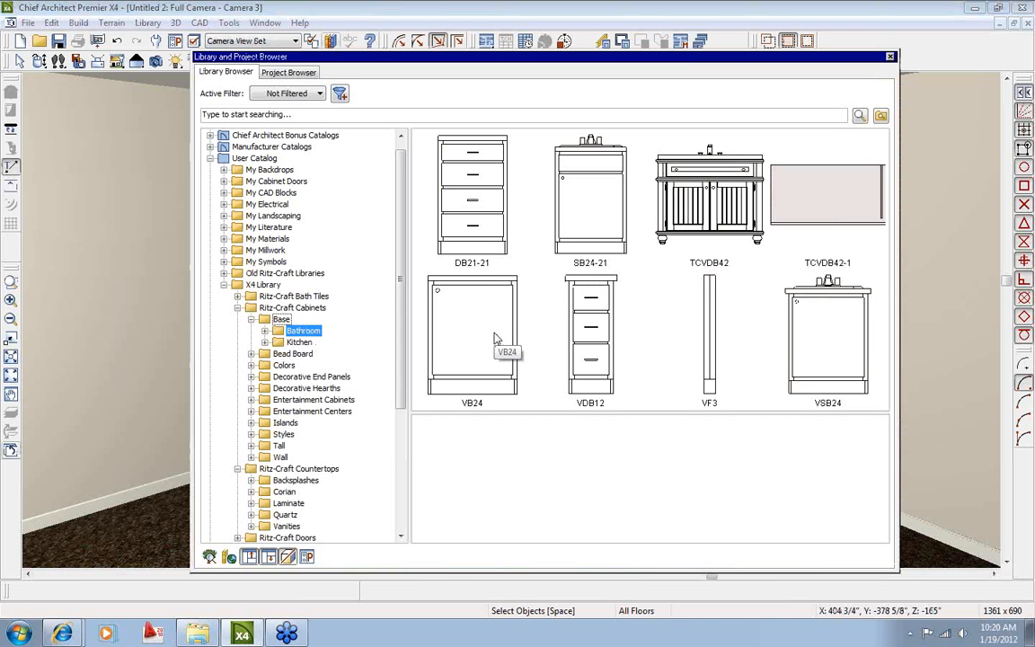
{"action": "left_click", "coordinate": [890, 57]}
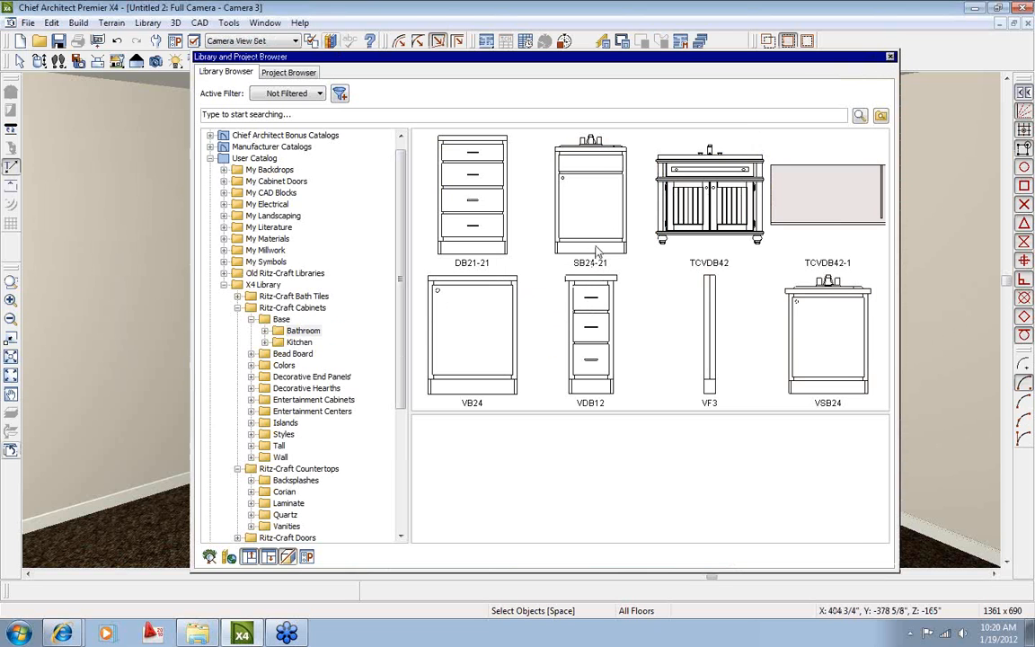
{"action": "left_click", "coordinate": [890, 56]}
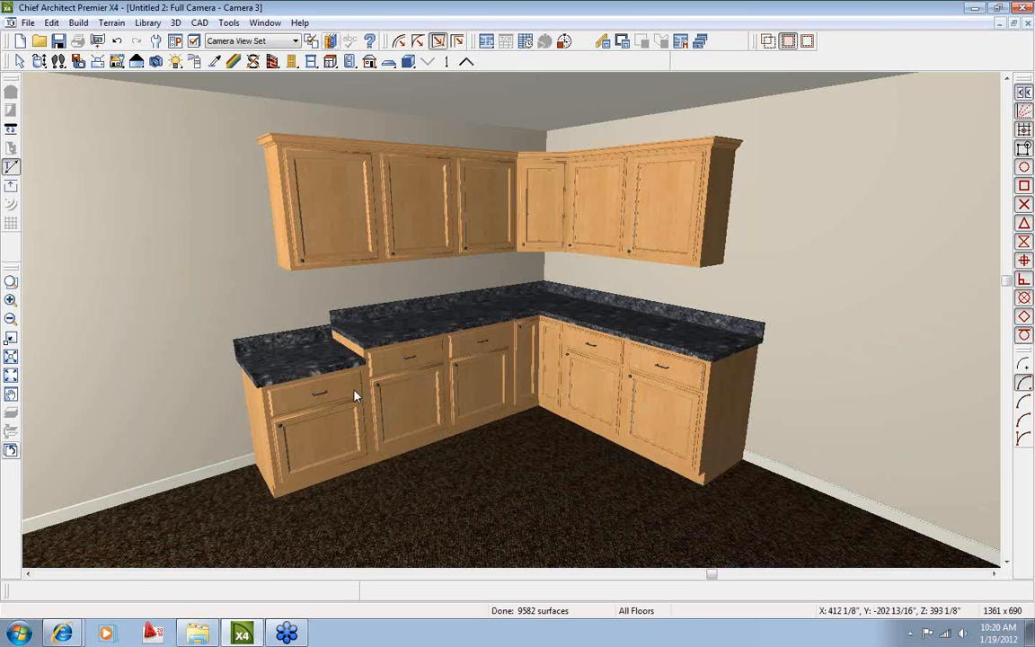
{"action": "double_click", "coordinate": [318, 350]}
{"action": "left_click", "coordinate": [371, 274]}
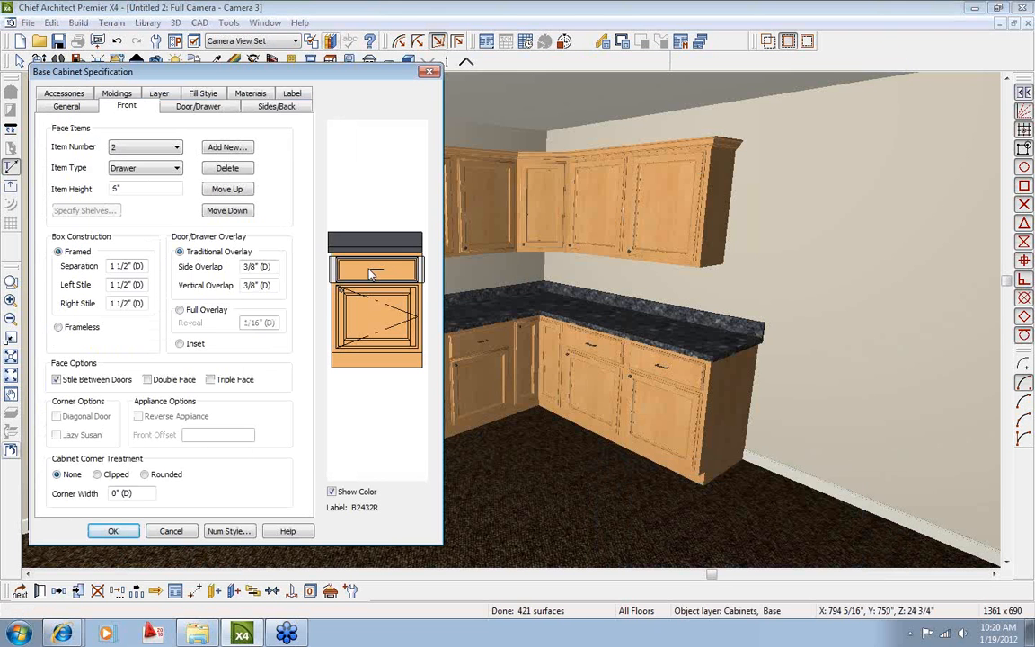
{"action": "left_click", "coordinate": [229, 168]}
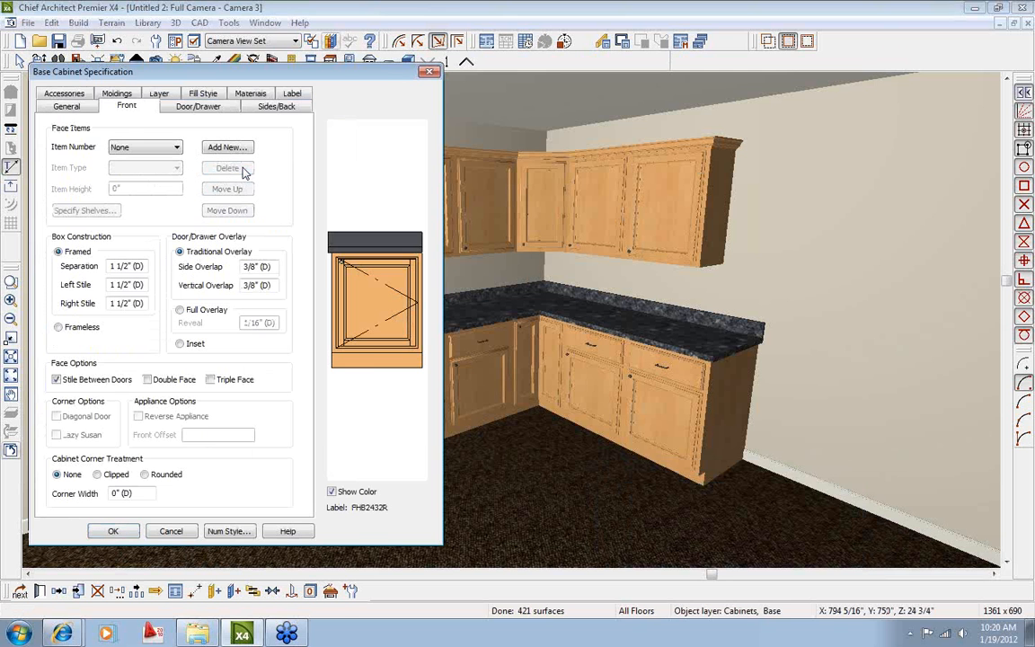
{"action": "left_click", "coordinate": [114, 531]}
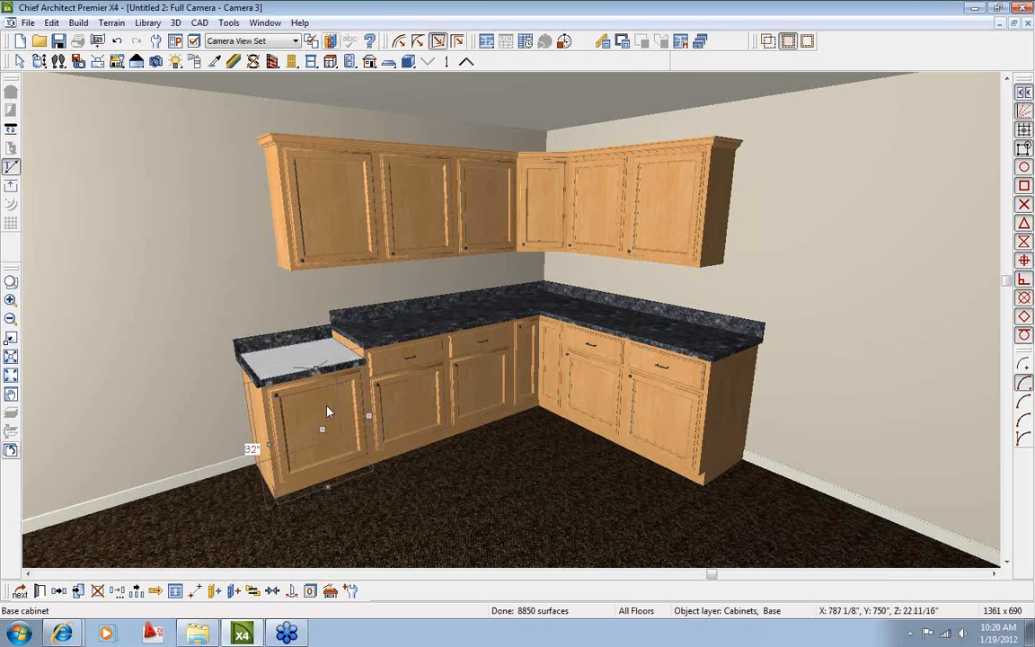
{"action": "left_click", "coordinate": [331, 40]}
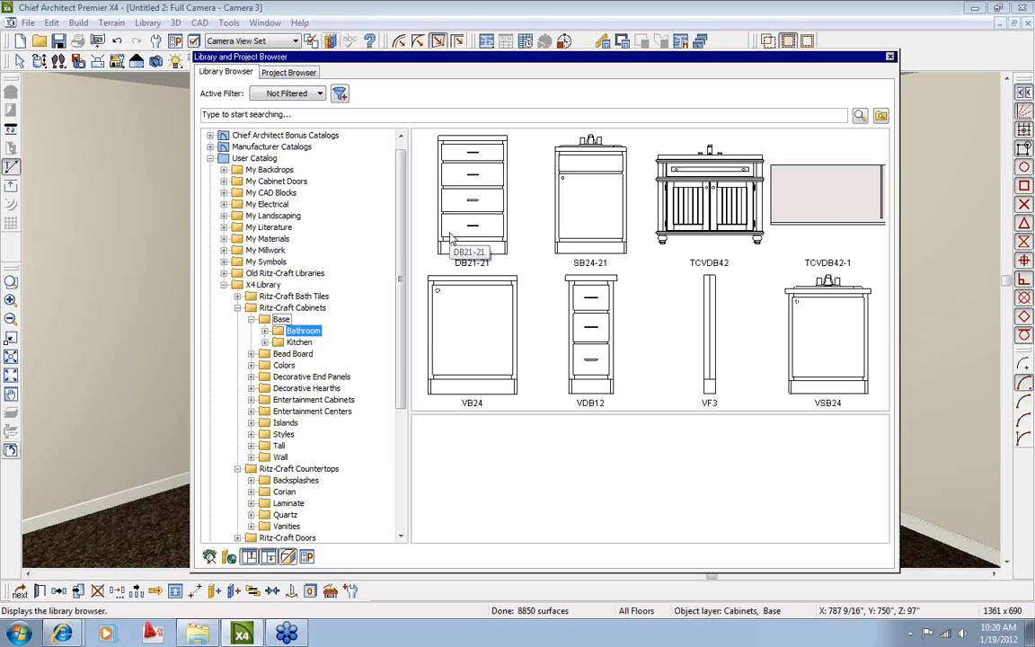
{"action": "left_click", "coordinate": [304, 343]}
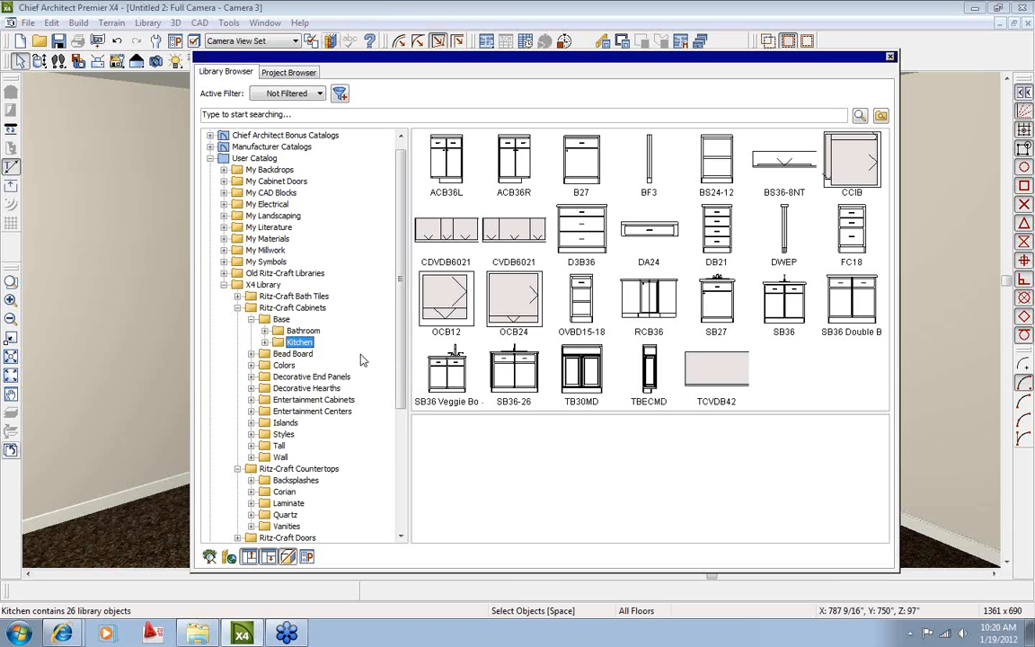
{"action": "left_click", "coordinate": [252, 320]}
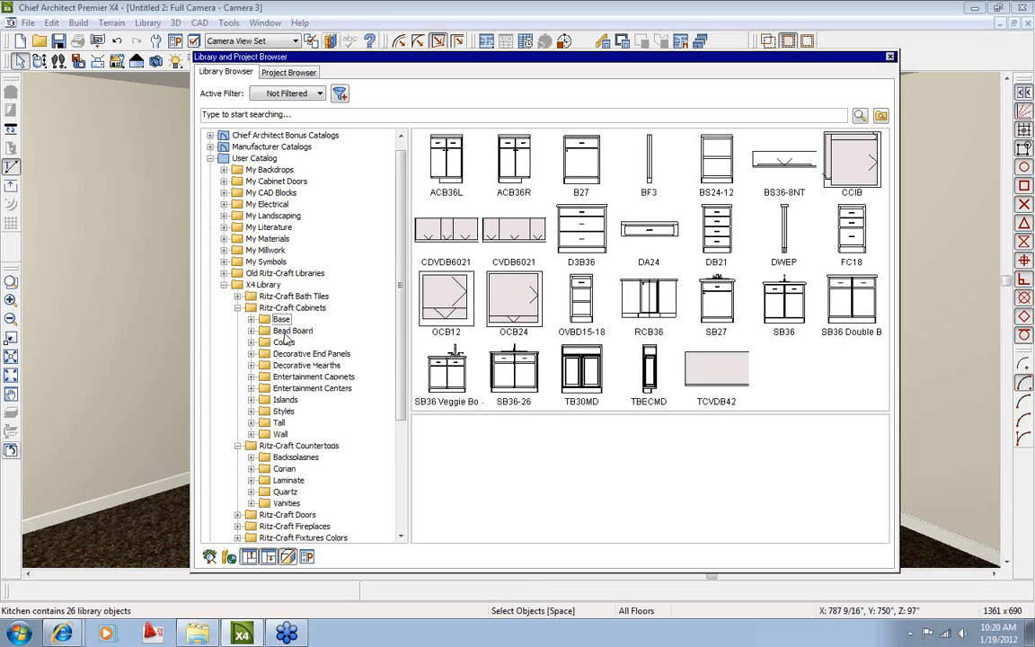
{"action": "left_click", "coordinate": [286, 332]}
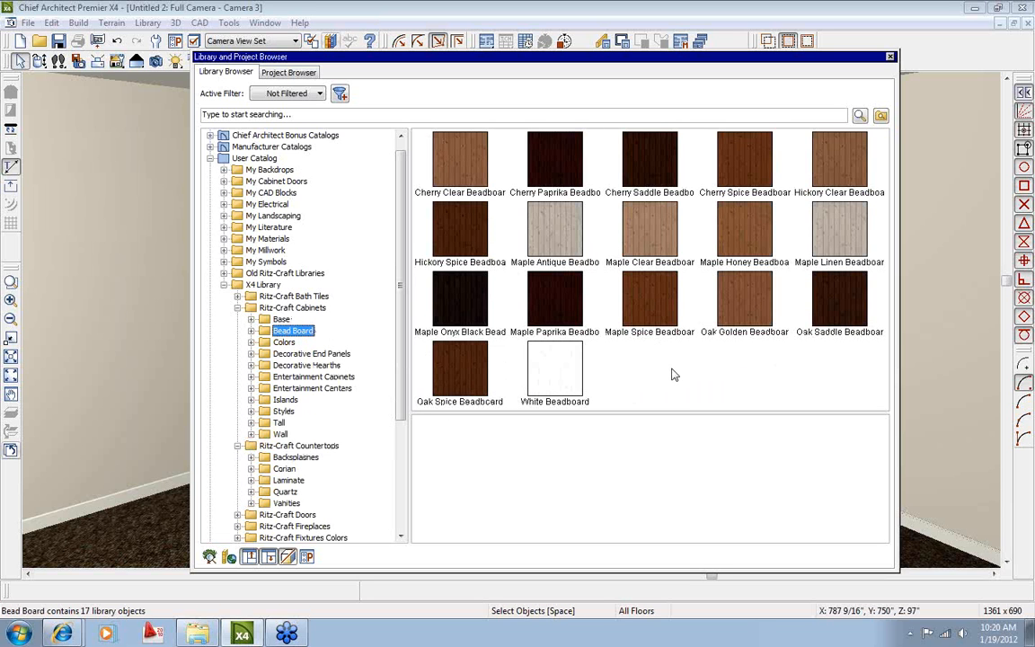
{"action": "left_click", "coordinate": [890, 57]}
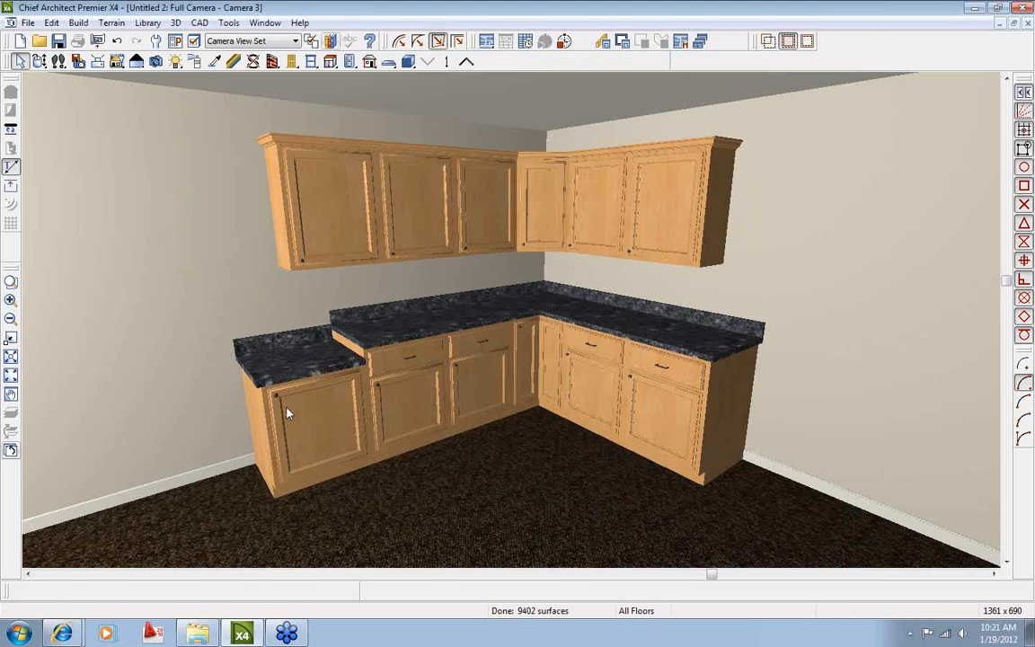
Delete the lowered 32" left base cabinet and copy the adjacent standard base cabinet into its place.
{"action": "left_click", "coordinate": [294, 415]}
{"action": "key", "text": "Delete"}
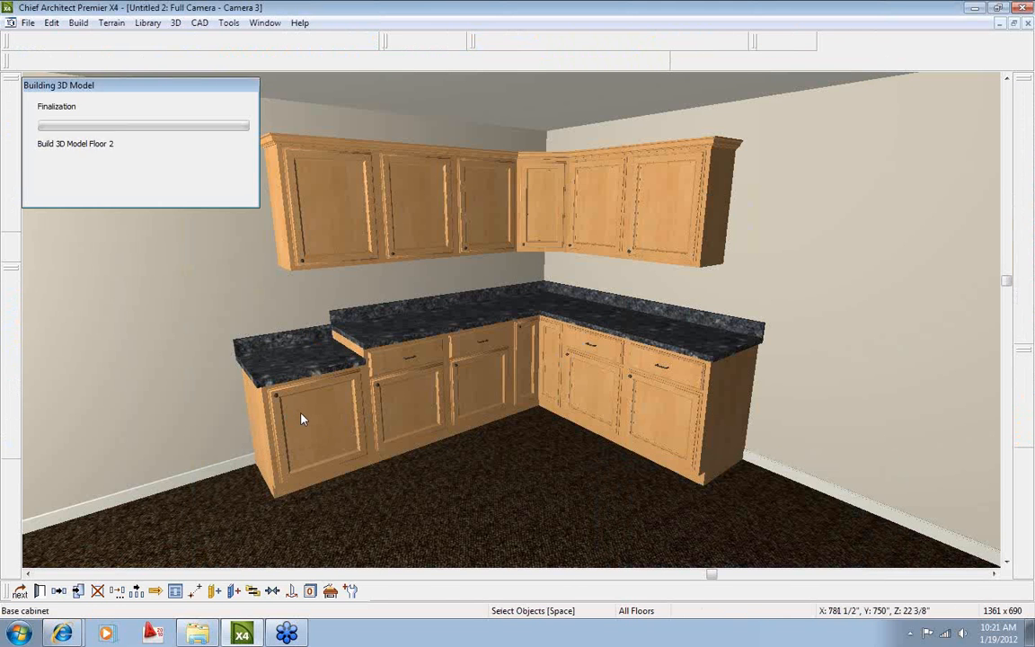
{"action": "left_click", "coordinate": [397, 415]}
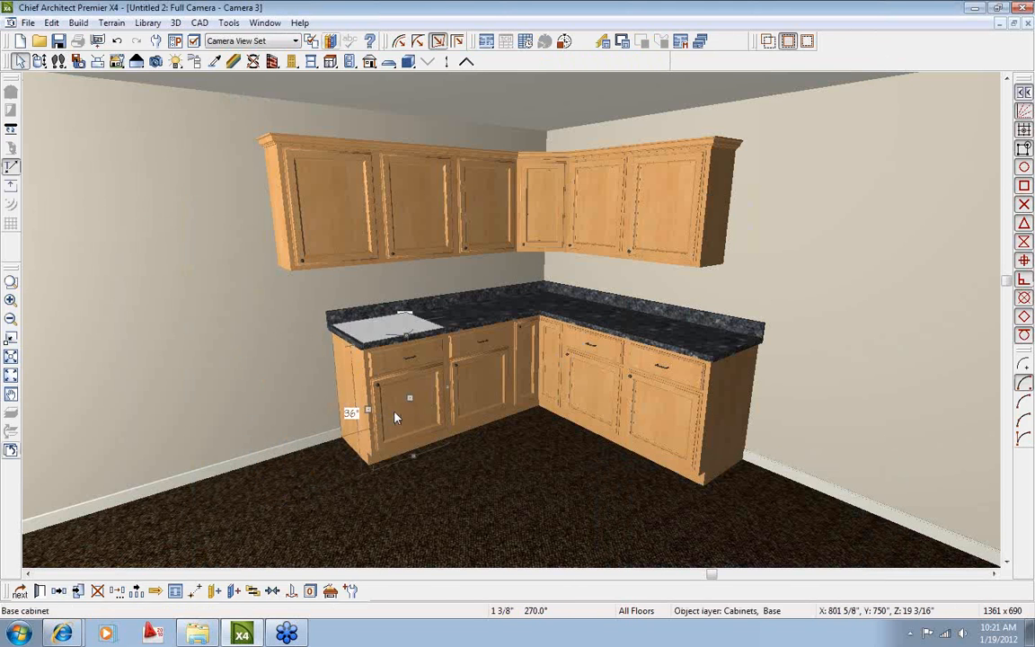
{"action": "left_click", "coordinate": [59, 590]}
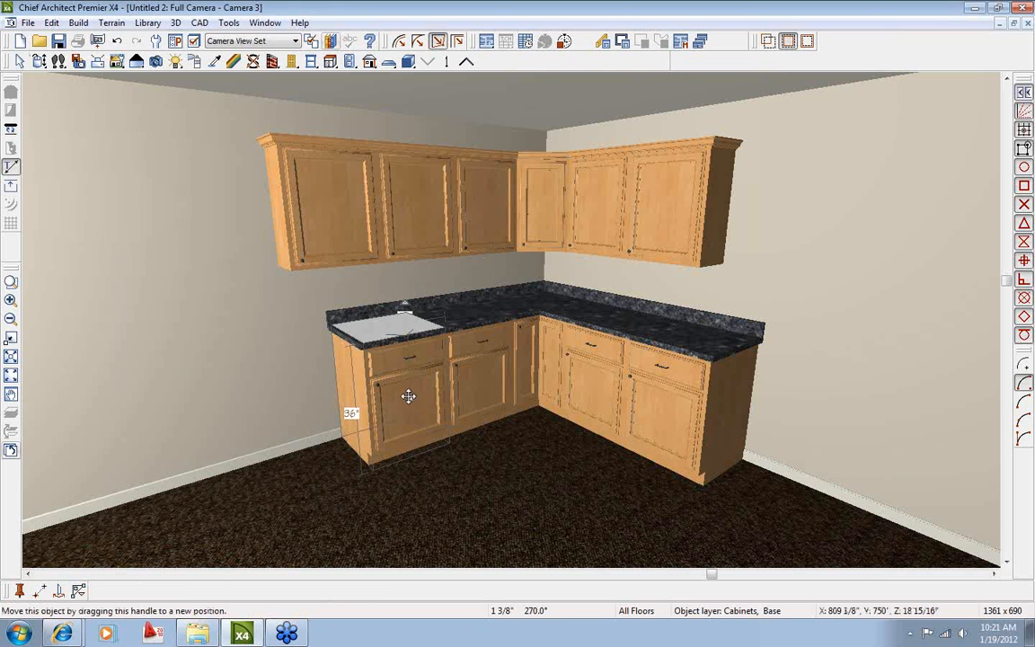
{"action": "left_click_drag", "start_coordinate": [406, 403], "coordinate": [367, 428]}
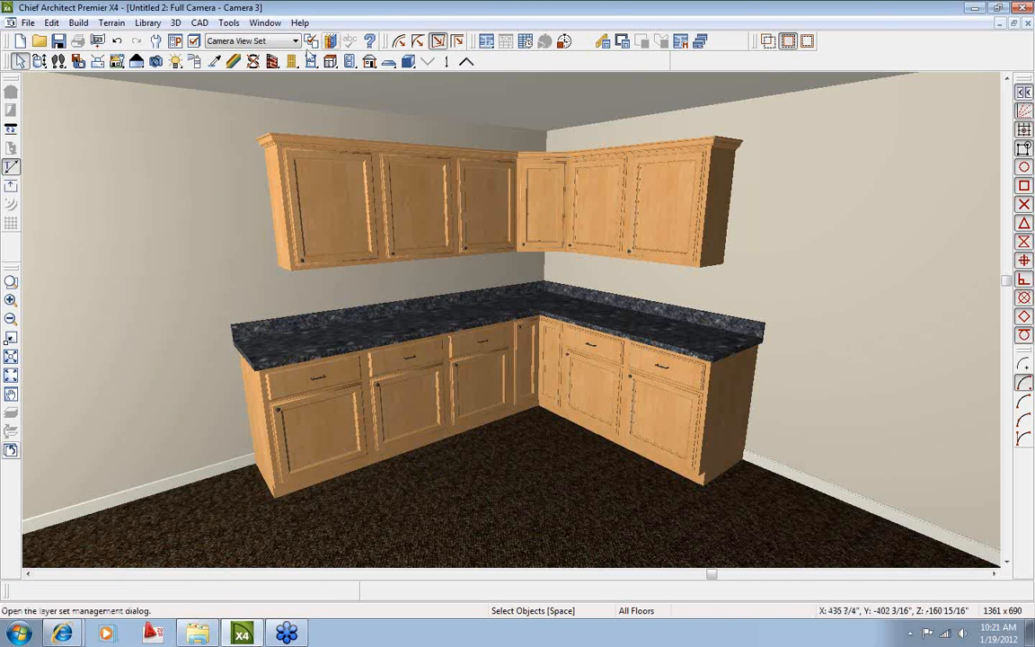
Switch back to the floor plan view.
{"action": "left_click", "coordinate": [265, 23]}
{"action": "left_click", "coordinate": [337, 326]}
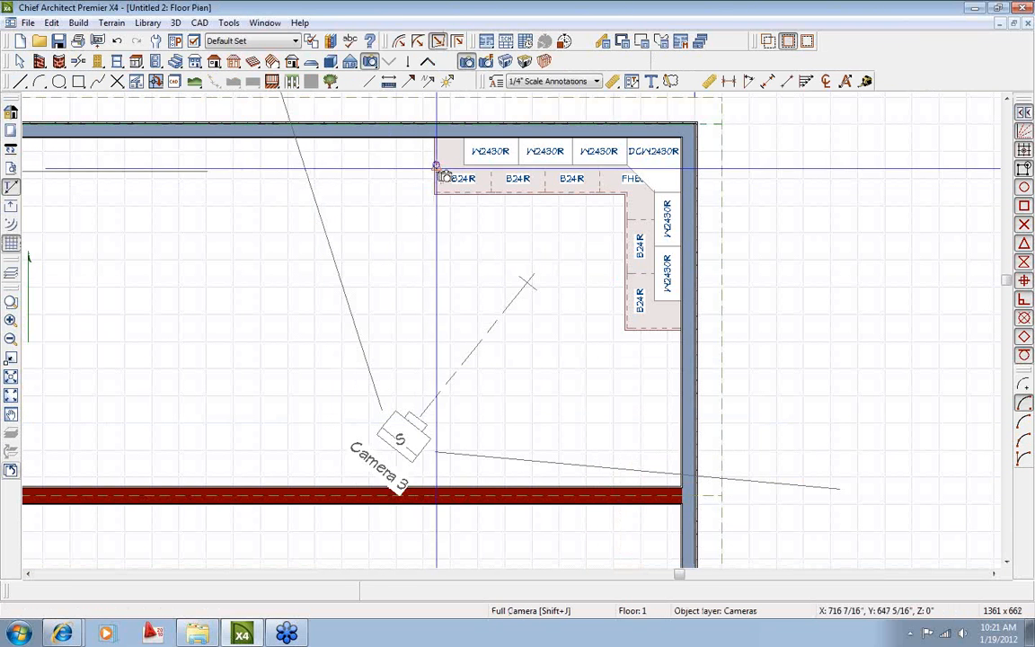
{"action": "key", "text": "space"}
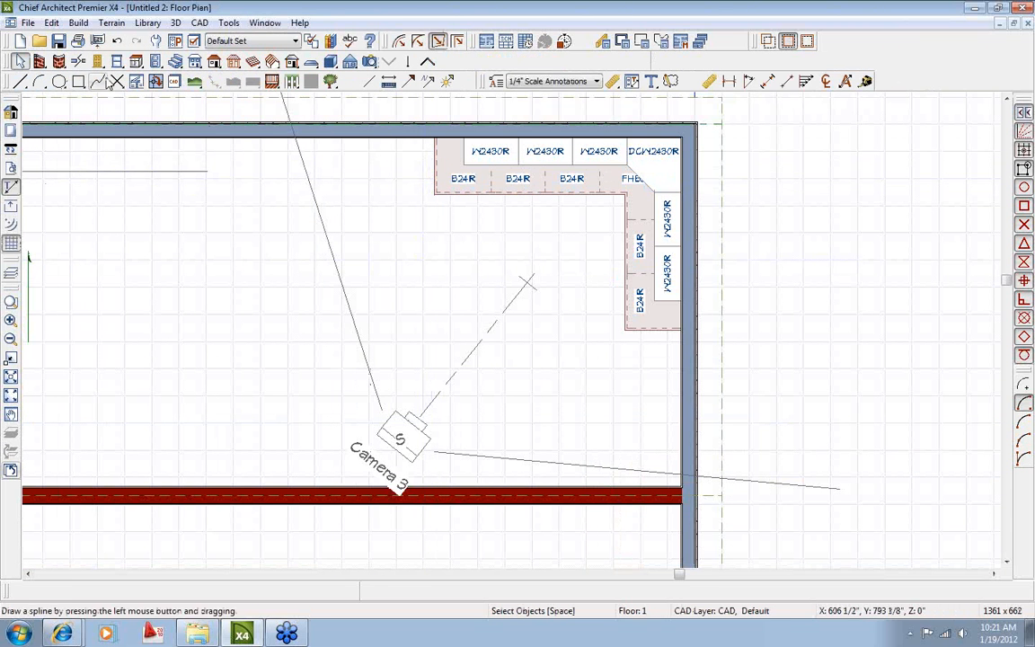
Draw a short vertical interior wall for the island, replacing a mistakenly drawn exterior wall.
{"action": "left_click", "coordinate": [40, 61]}
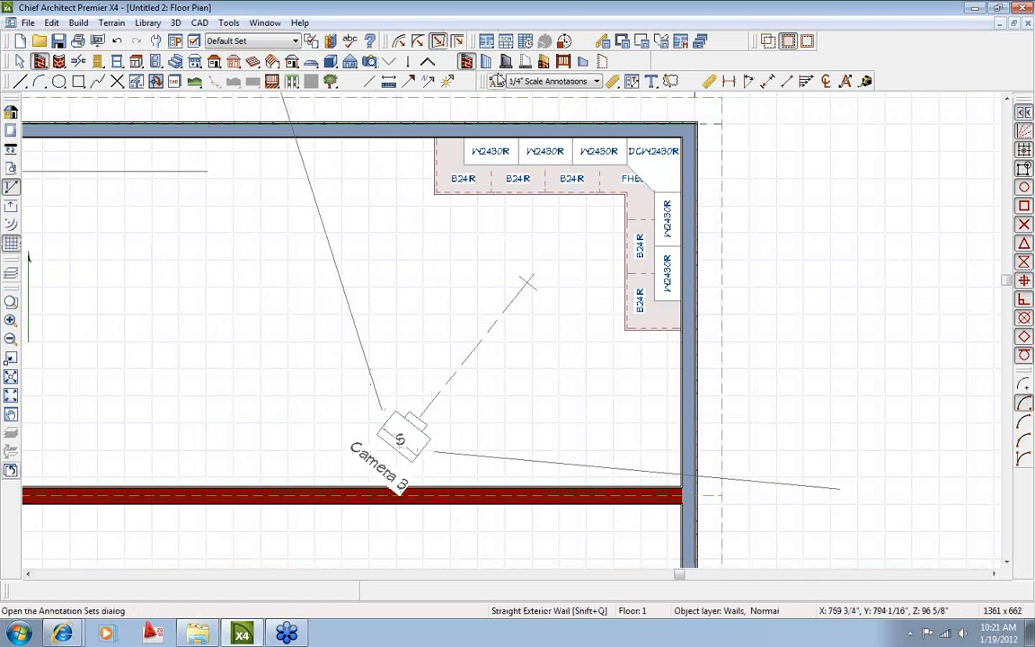
{"action": "left_click_drag", "start_coordinate": [404, 321], "coordinate": [554, 322]}
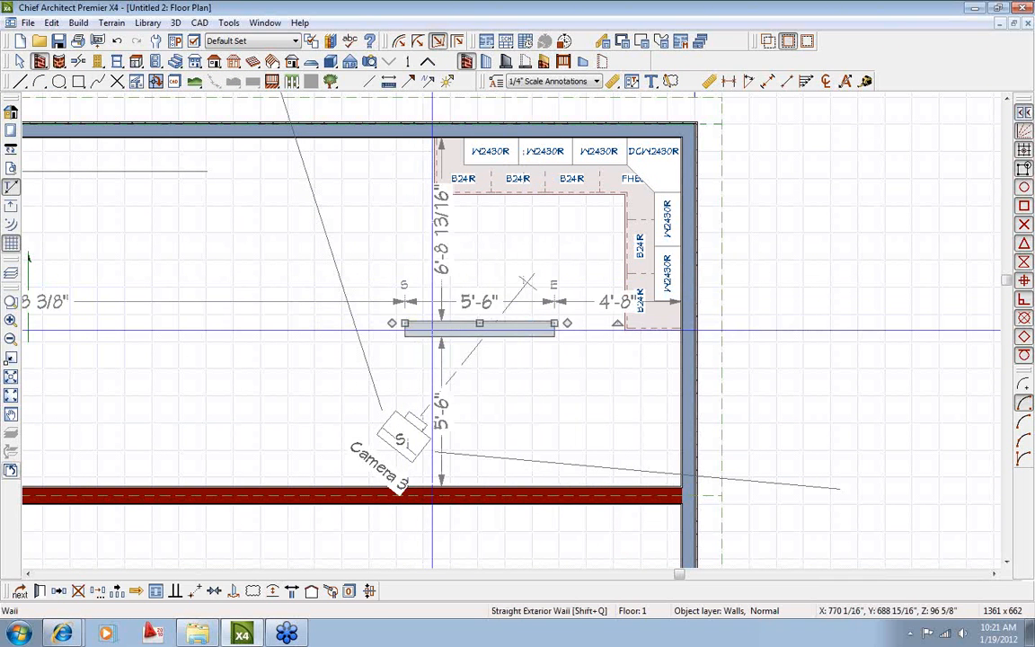
{"action": "key", "text": "Delete"}
{"action": "left_click", "coordinate": [487, 62]}
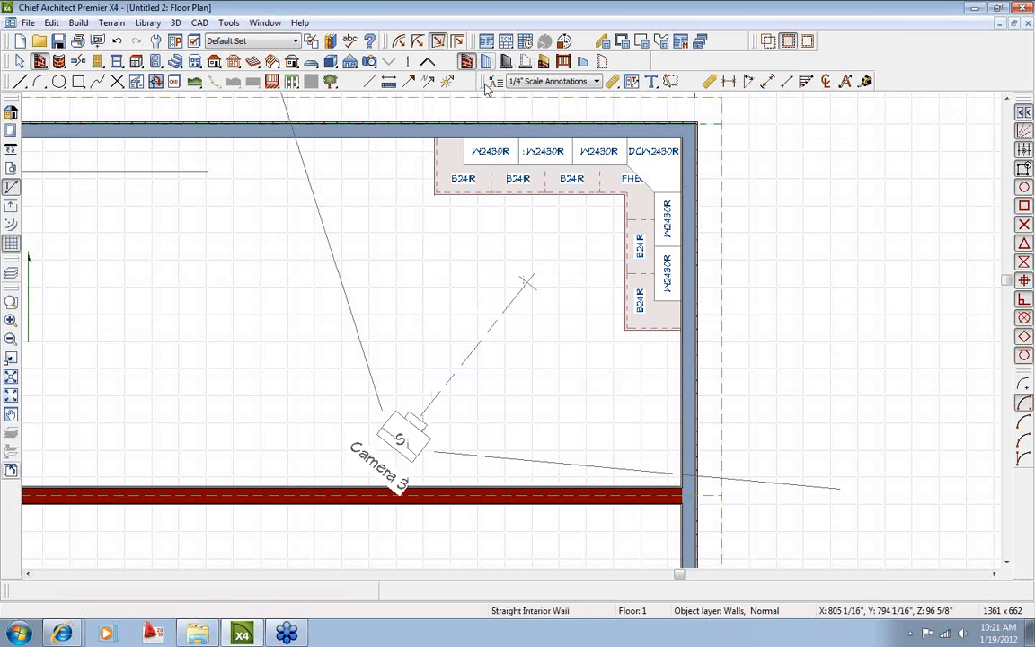
{"action": "left_click_drag", "start_coordinate": [430, 285], "coordinate": [428, 411]}
{"action": "key", "text": "space"}
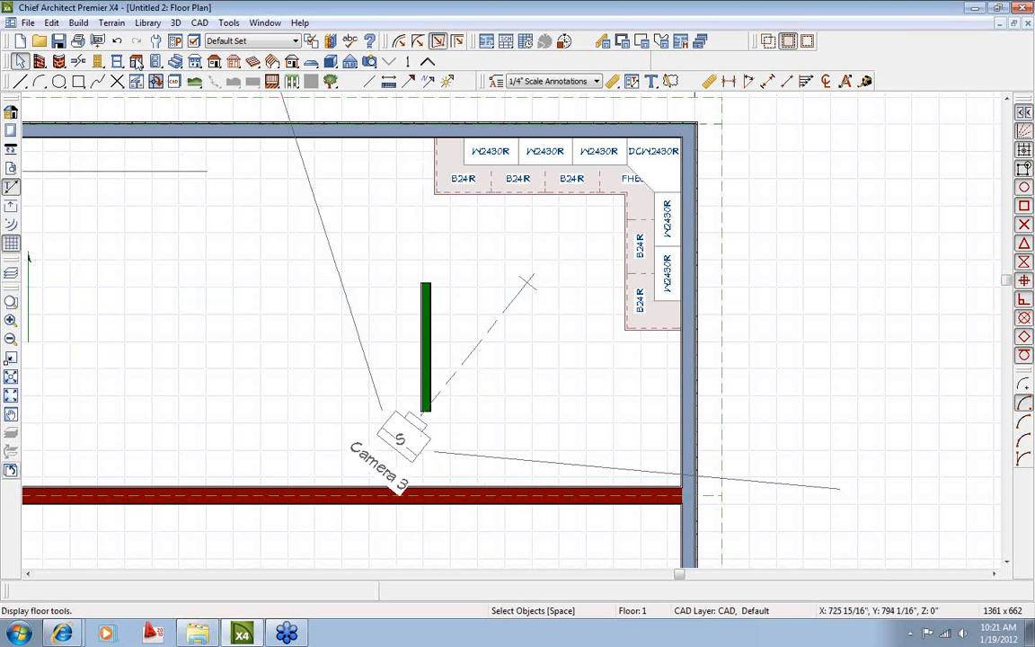
Place two B24R base cabinets against the right side of the island wall.
{"action": "left_click", "coordinate": [137, 61]}
{"action": "left_click", "coordinate": [455, 303]}
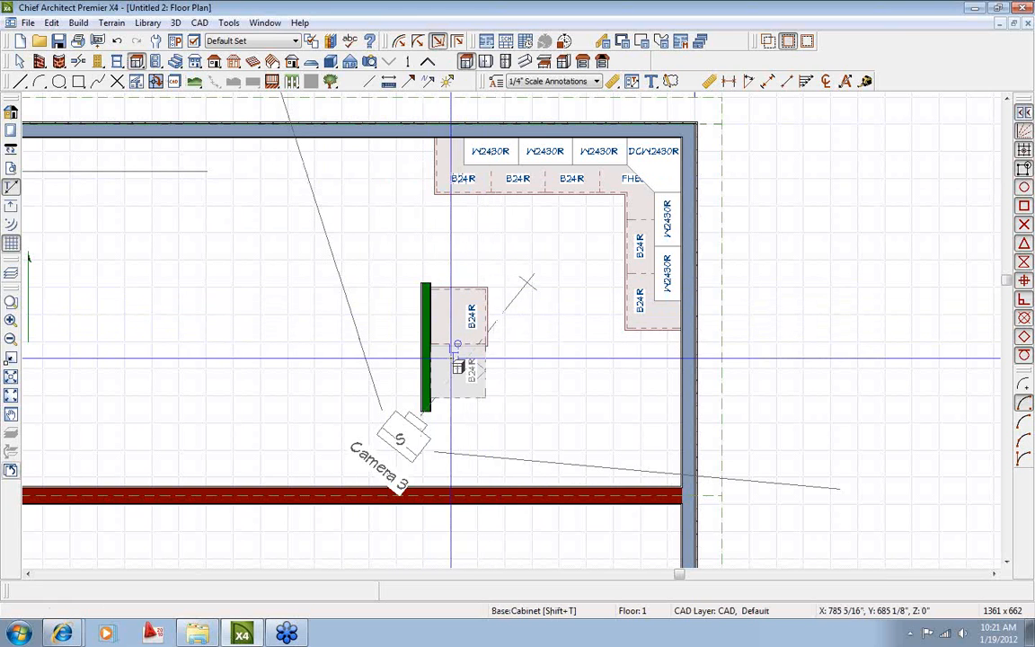
{"action": "left_click", "coordinate": [457, 365]}
{"action": "key", "text": "space"}
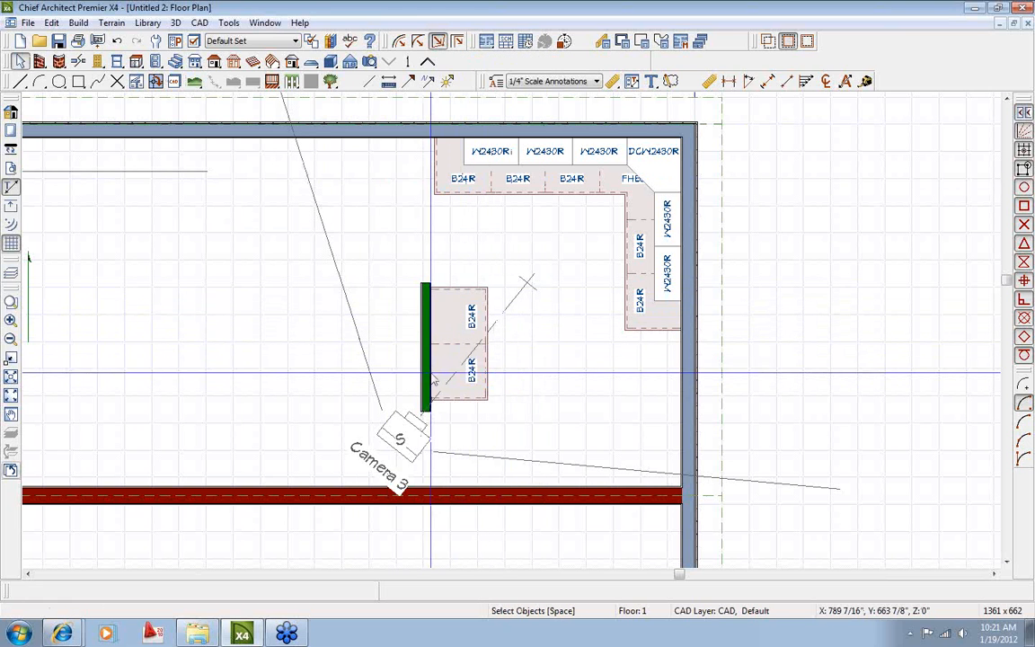
{"action": "left_click", "coordinate": [349, 61]}
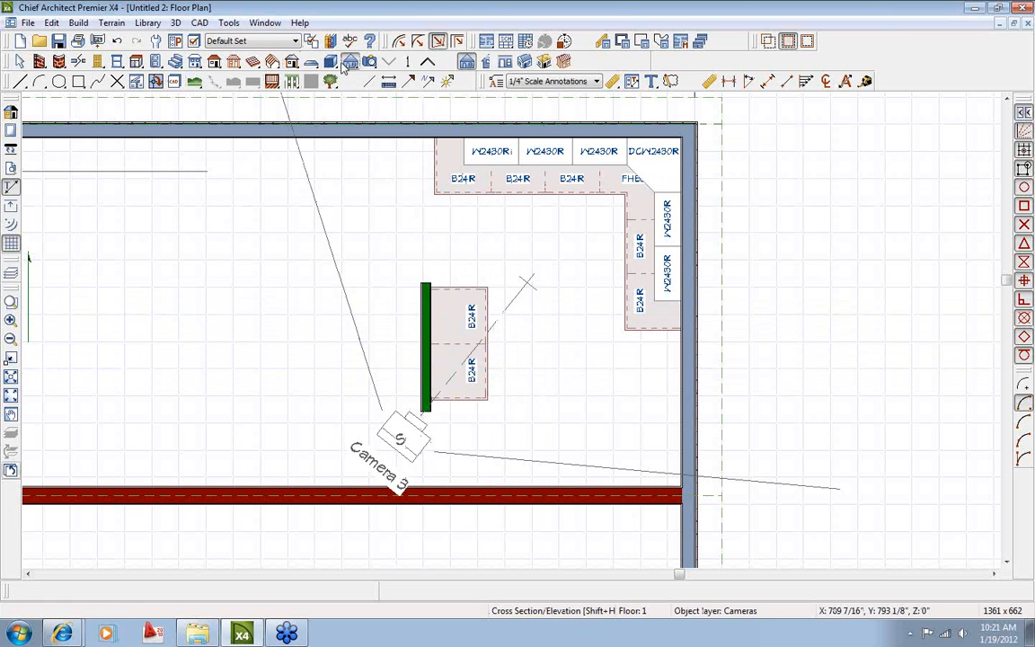
In a backclipped cross section through the island, set the island wall height to 43".
{"action": "left_click", "coordinate": [485, 61]}
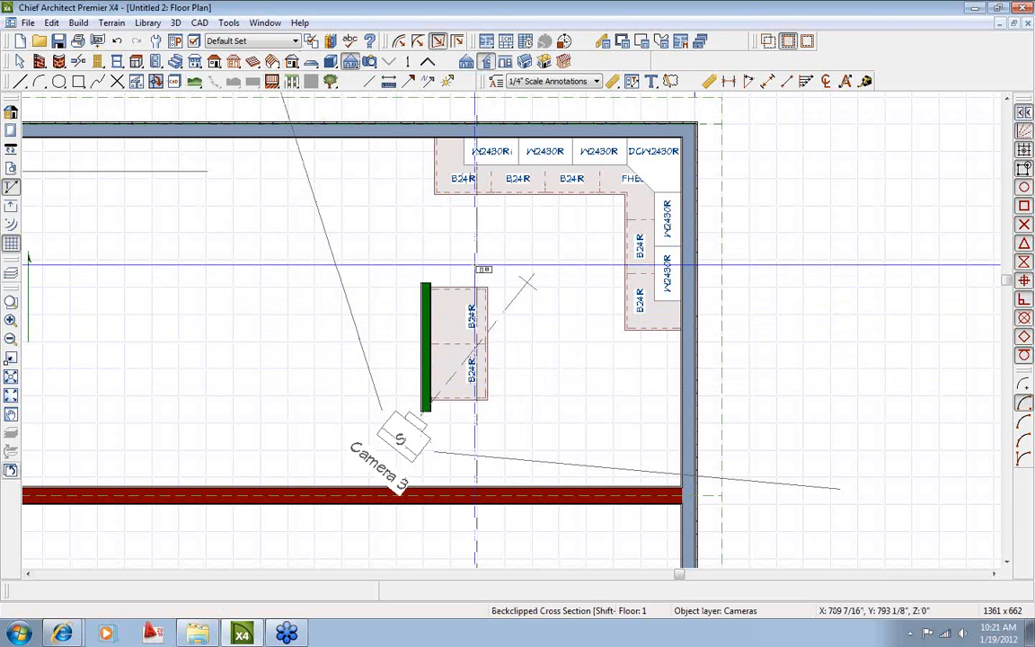
{"action": "left_click_drag", "start_coordinate": [477, 261], "coordinate": [387, 261]}
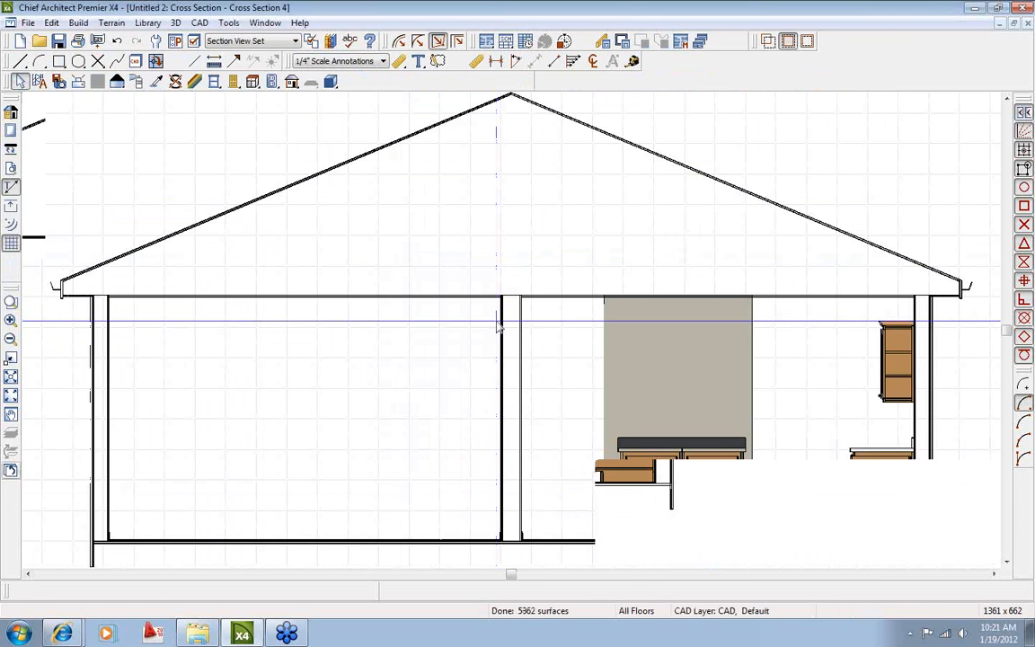
{"action": "left_click", "coordinate": [661, 375]}
{"action": "middle_click_drag", "start_coordinate": [773, 411], "coordinate": [487, 260]}
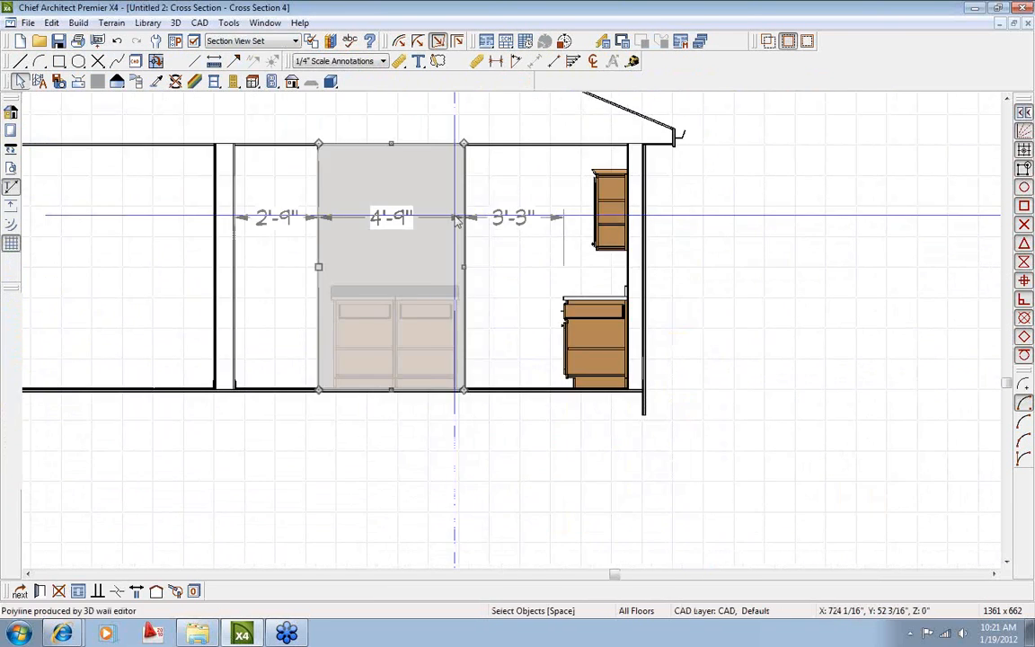
{"action": "scroll", "coordinate": [434, 180], "scroll_direction": "up", "scroll_amount": 1}
{"action": "left_click_drag", "start_coordinate": [382, 134], "coordinate": [385, 266]}
{"action": "left_click", "coordinate": [392, 364]}
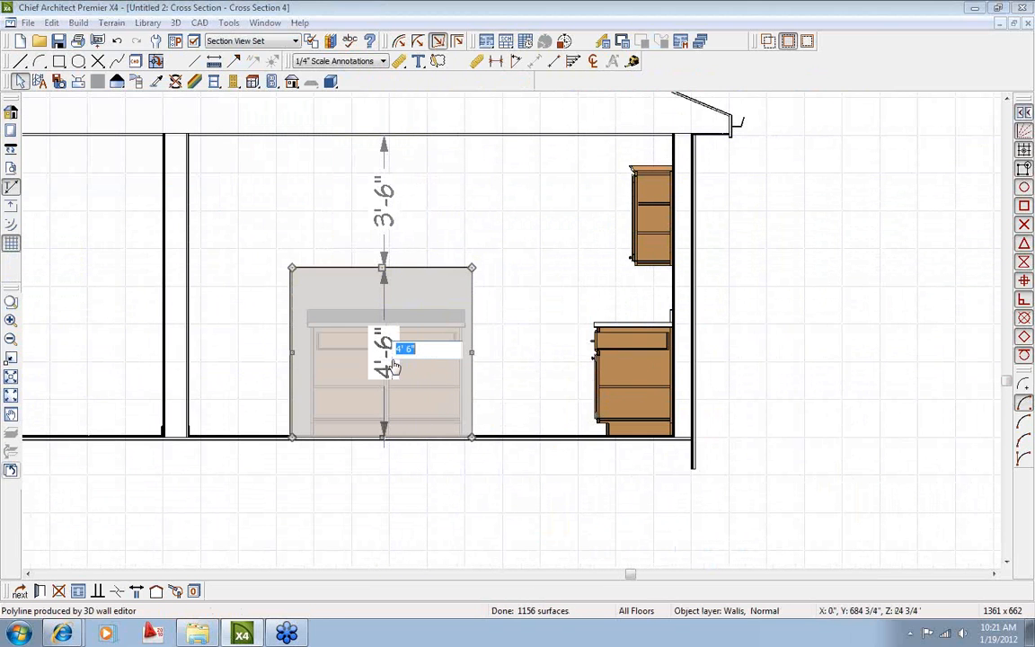
{"action": "type", "text": "43"}
{"action": "key", "text": "Return"}
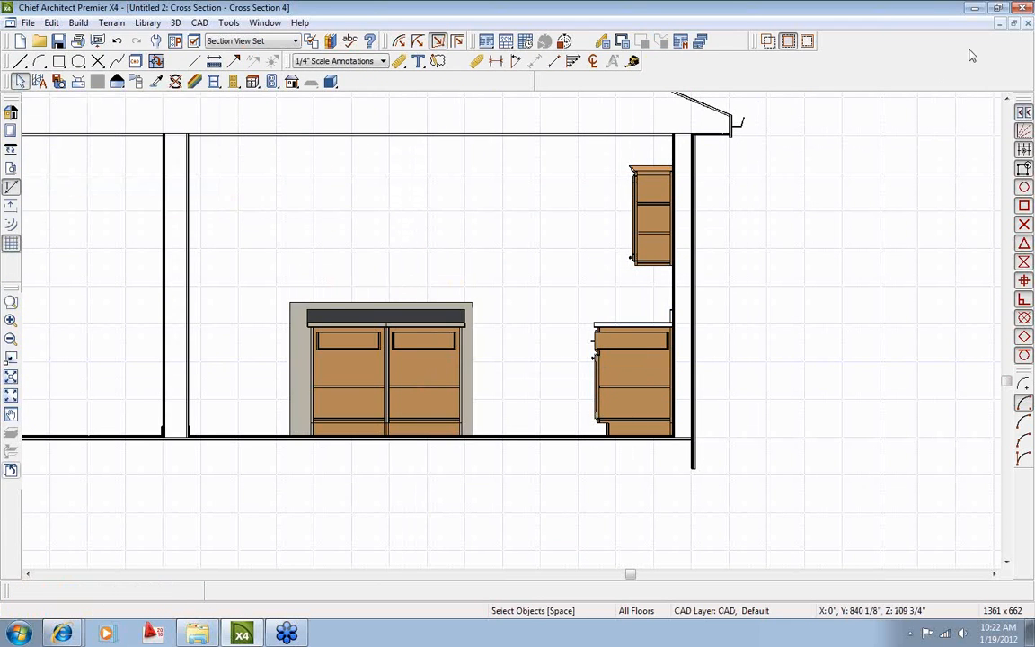
{"action": "left_click", "coordinate": [1029, 23]}
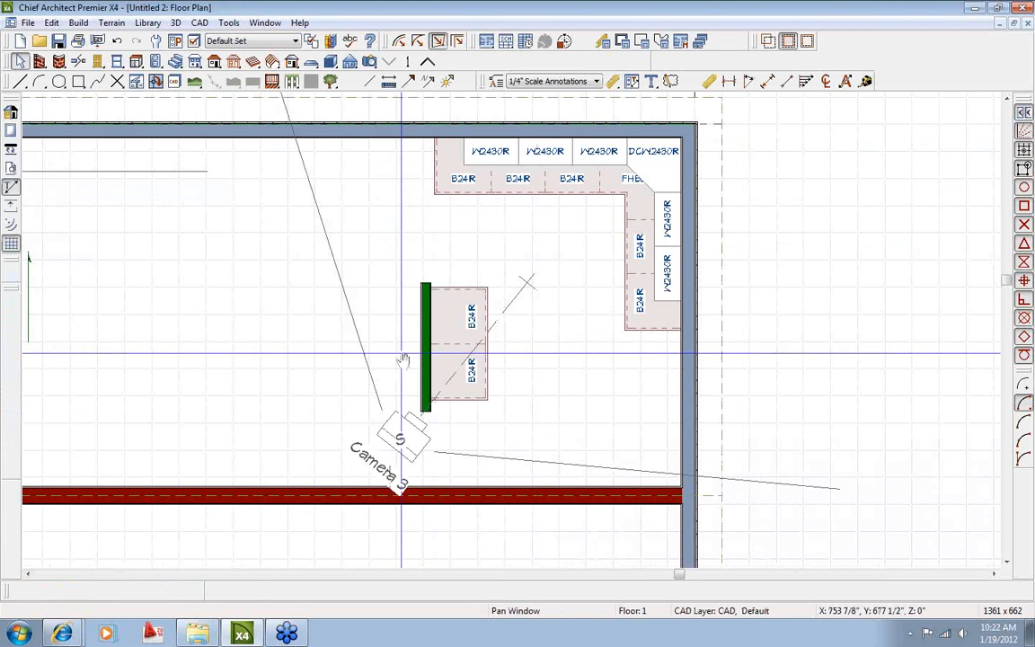
Open Camera 3, orbit to face the island wall, and show the Bead Board materials library.
{"action": "double_click", "coordinate": [461, 396]}
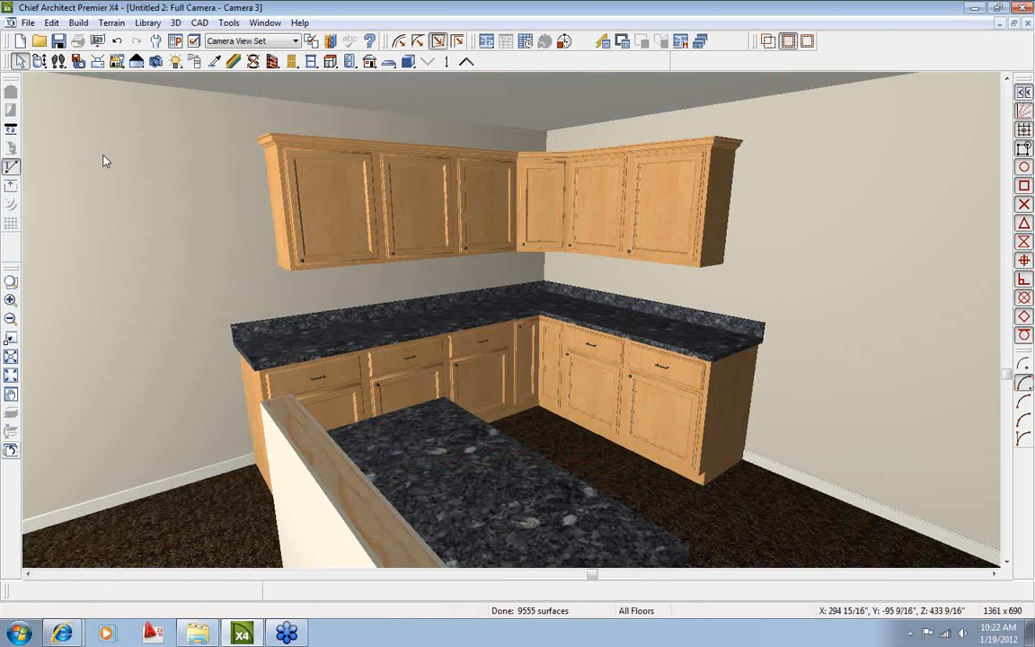
{"action": "left_click", "coordinate": [38, 62]}
{"action": "left_click_drag", "start_coordinate": [335, 244], "coordinate": [424, 300]}
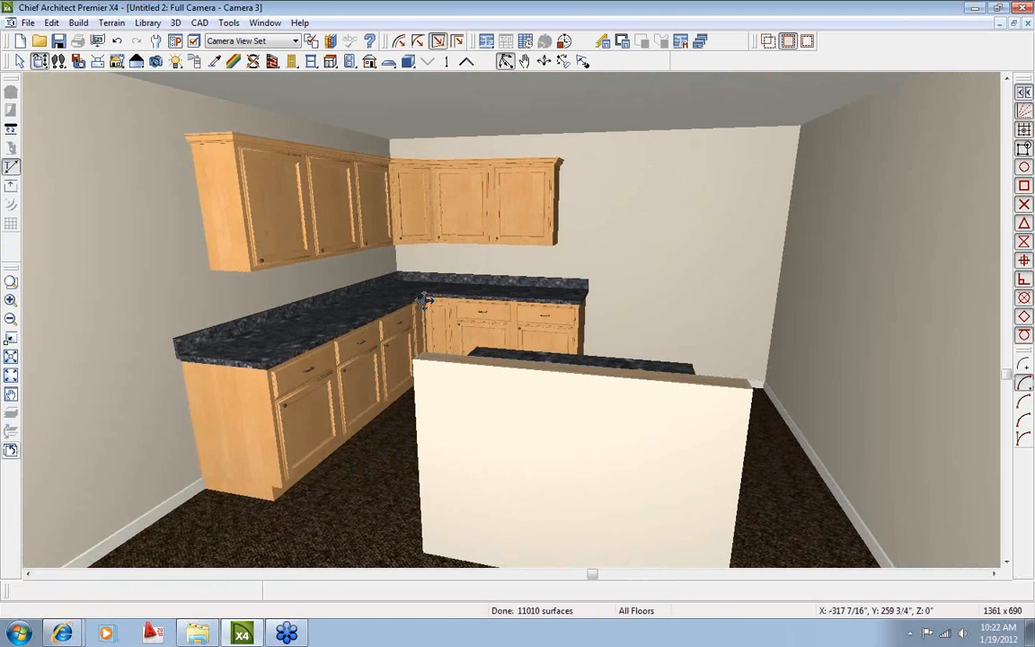
{"action": "key", "text": "space"}
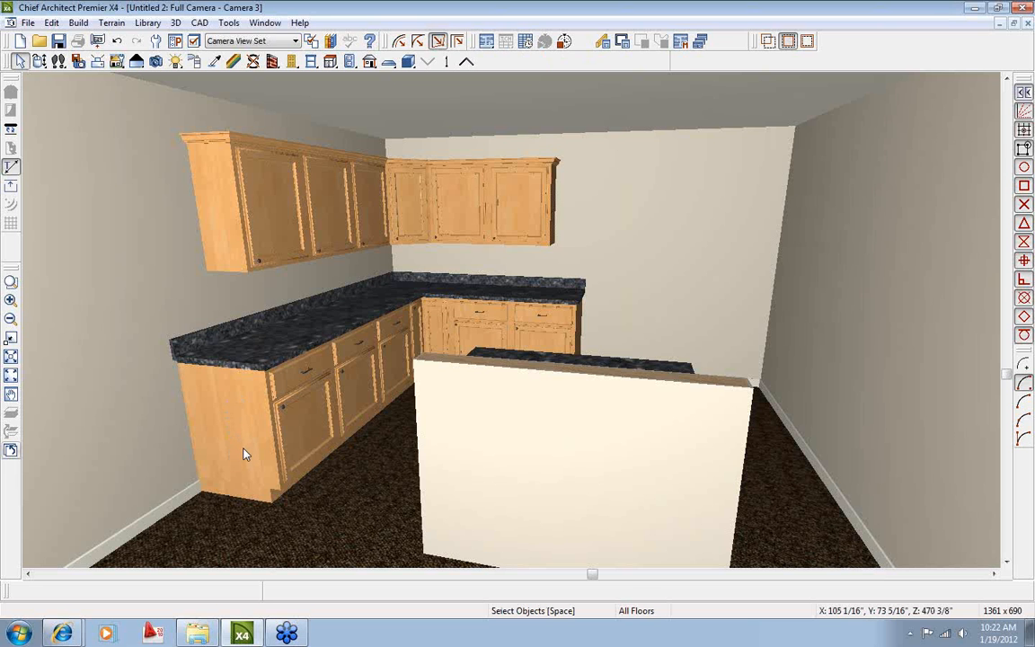
{"action": "left_click", "coordinate": [310, 40]}
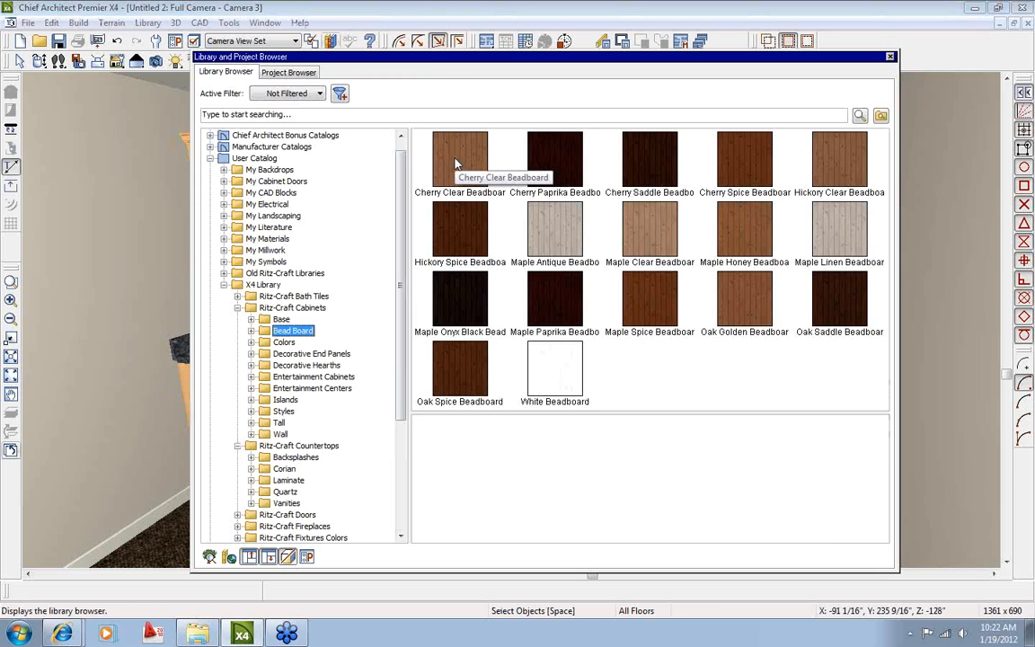
Paint the base run's exposed end with Cherry Clear Beadboard and open the B24R's specification.
{"action": "double_click", "coordinate": [452, 162]}
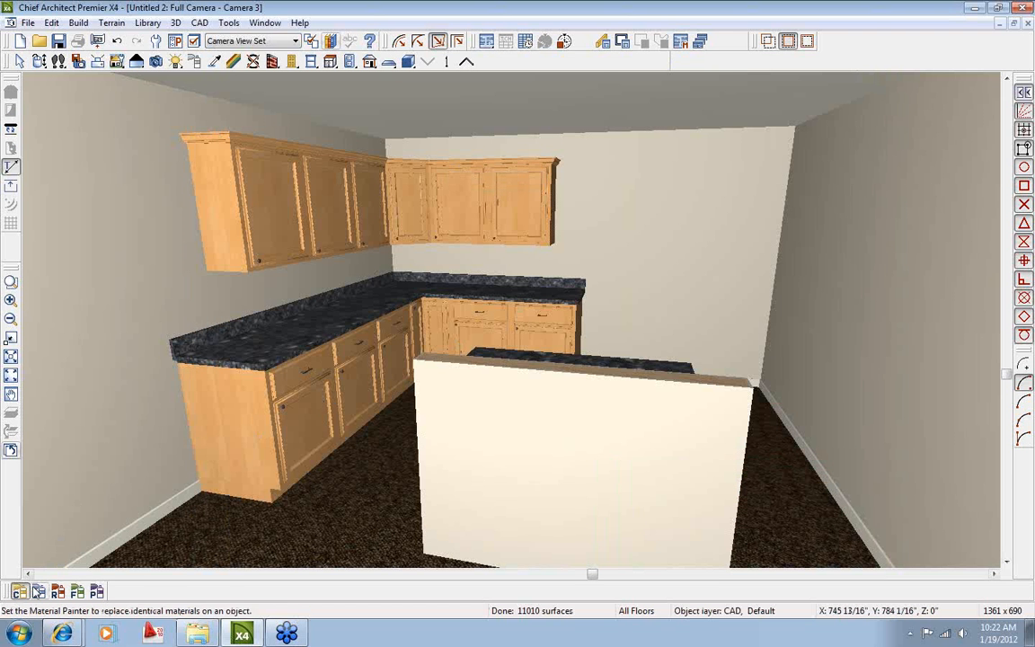
{"action": "left_click", "coordinate": [230, 448]}
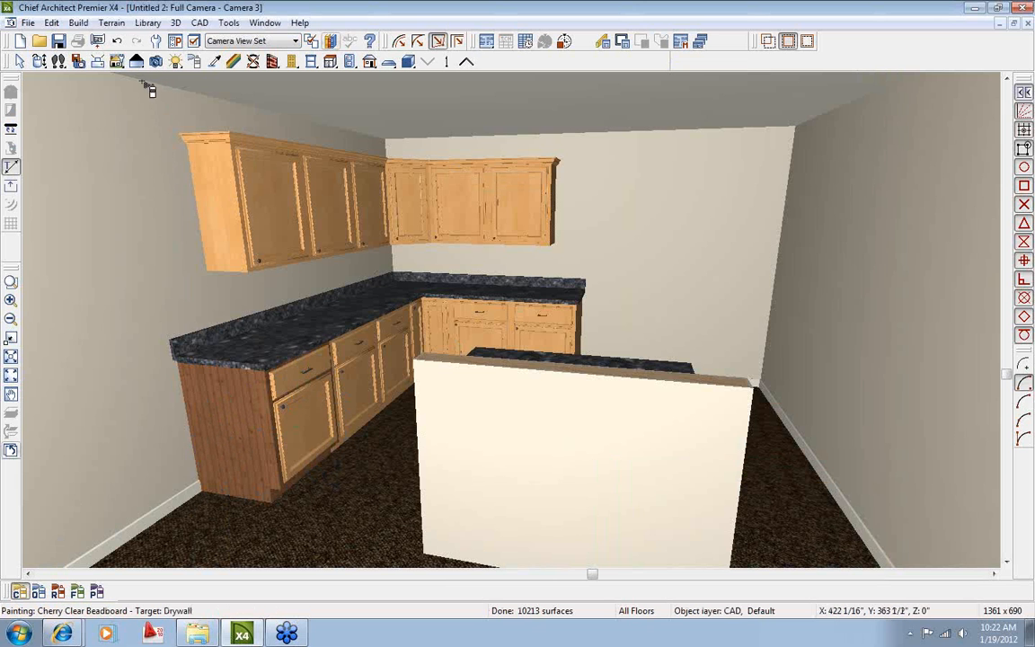
{"action": "left_click", "coordinate": [297, 364]}
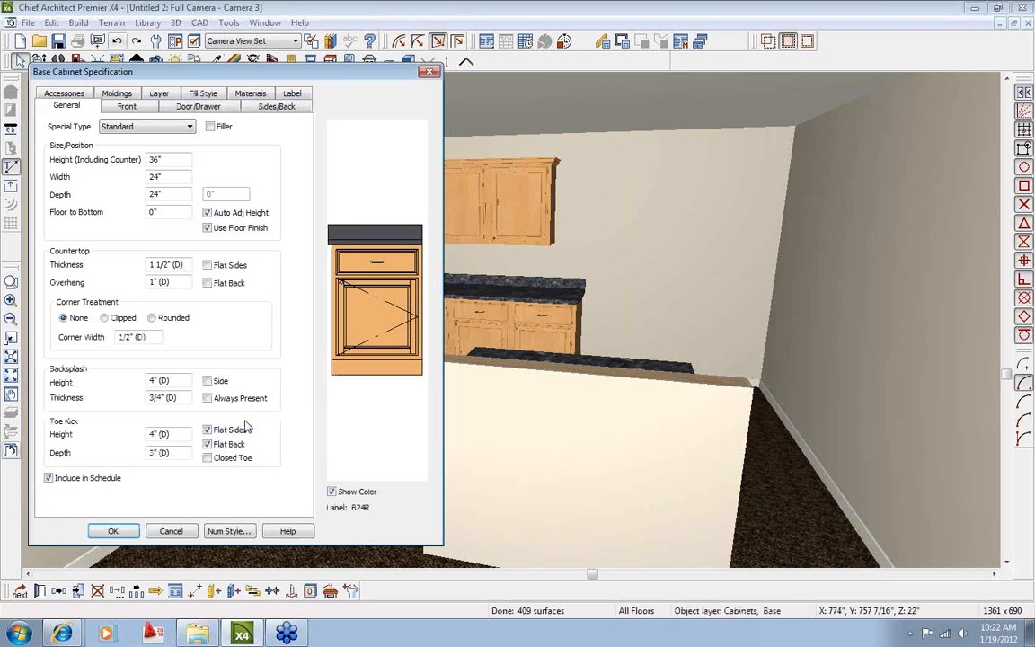
Set the end B24R's left side to Paneled with a full-size panel.
{"action": "left_click_drag", "start_coordinate": [308, 71], "coordinate": [393, 68]}
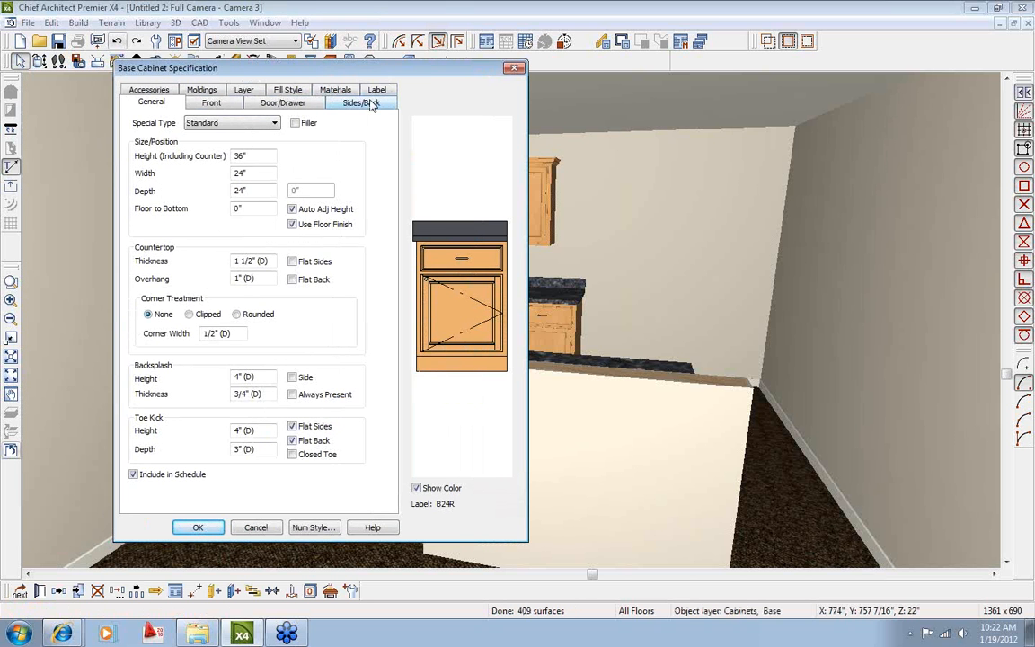
{"action": "left_click", "coordinate": [368, 104]}
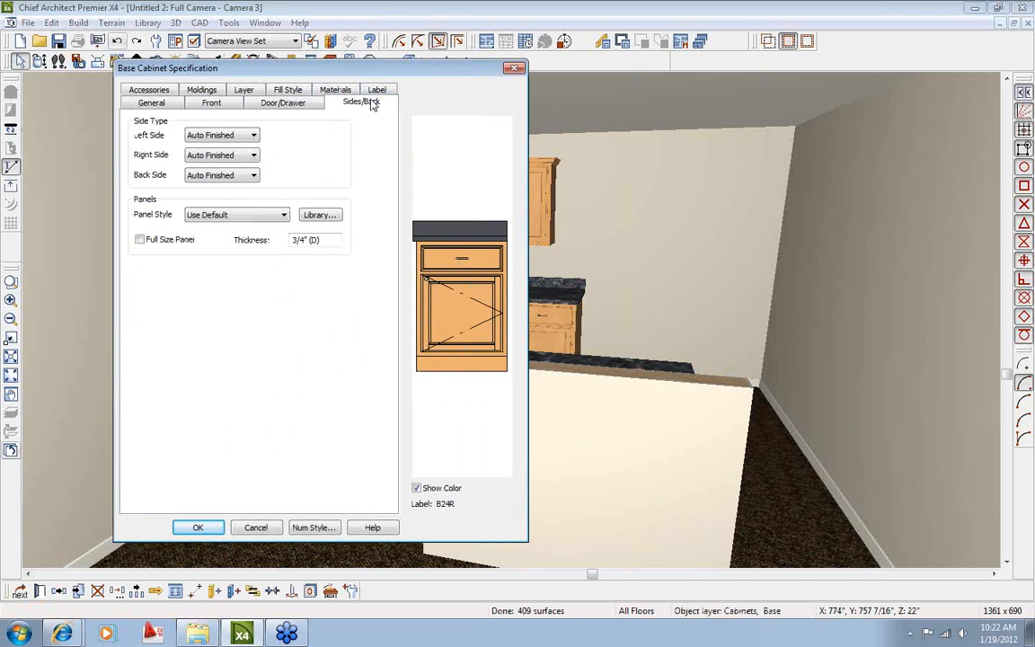
{"action": "left_click_drag", "start_coordinate": [386, 76], "coordinate": [674, 67]}
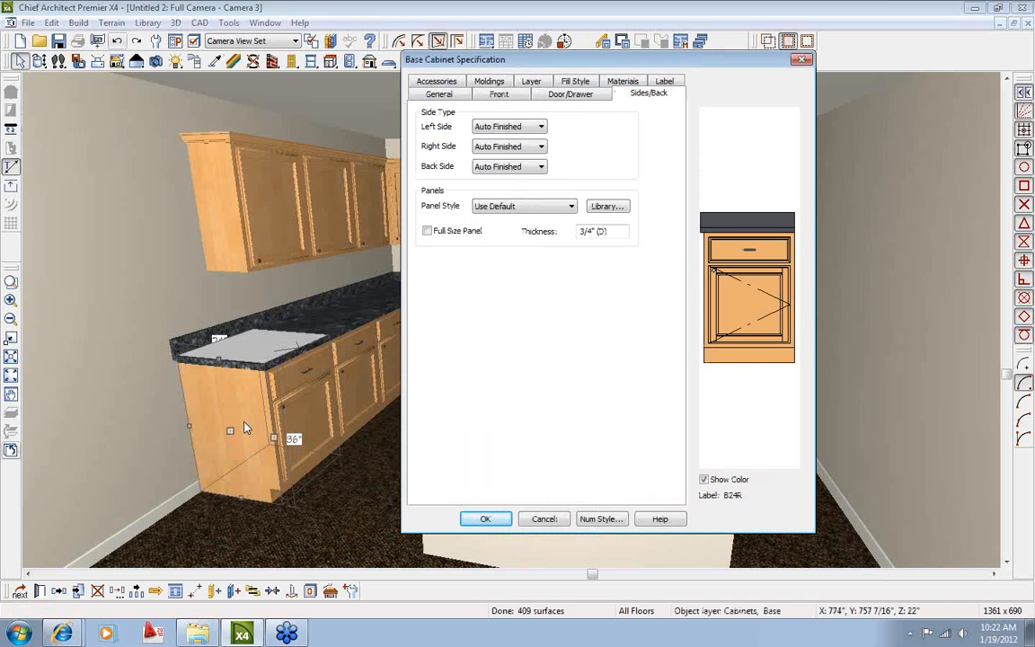
{"action": "left_click", "coordinate": [508, 127]}
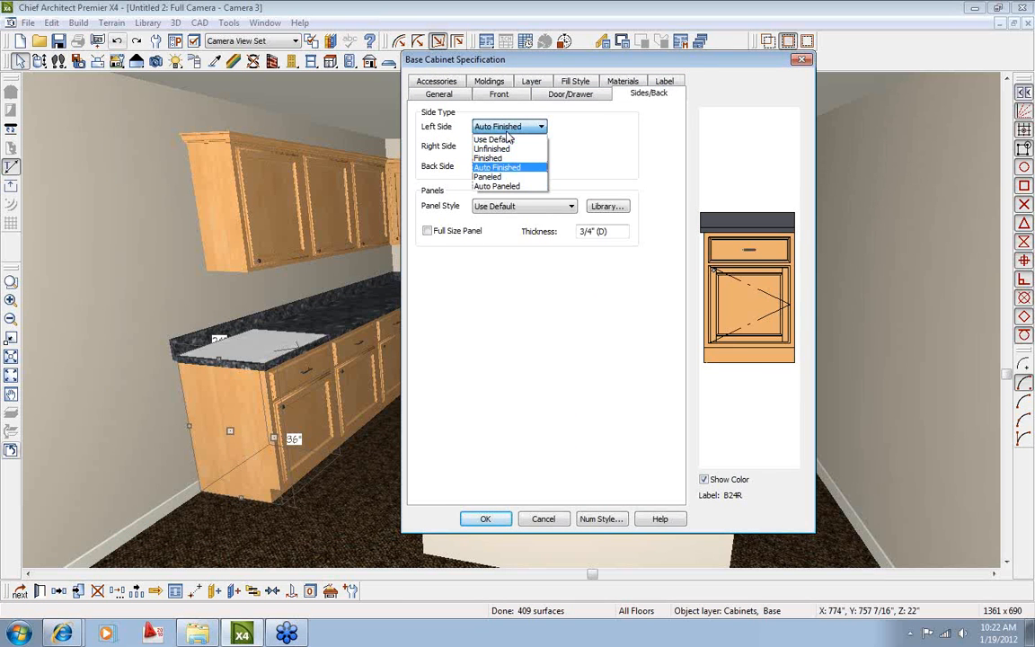
{"action": "left_click", "coordinate": [505, 177]}
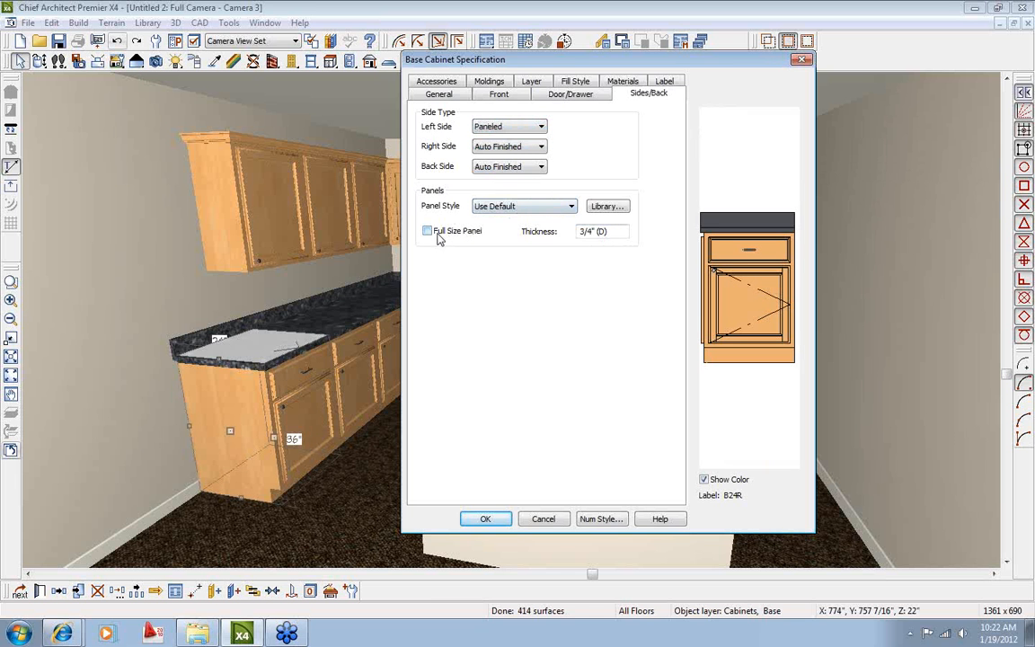
{"action": "left_click", "coordinate": [476, 519]}
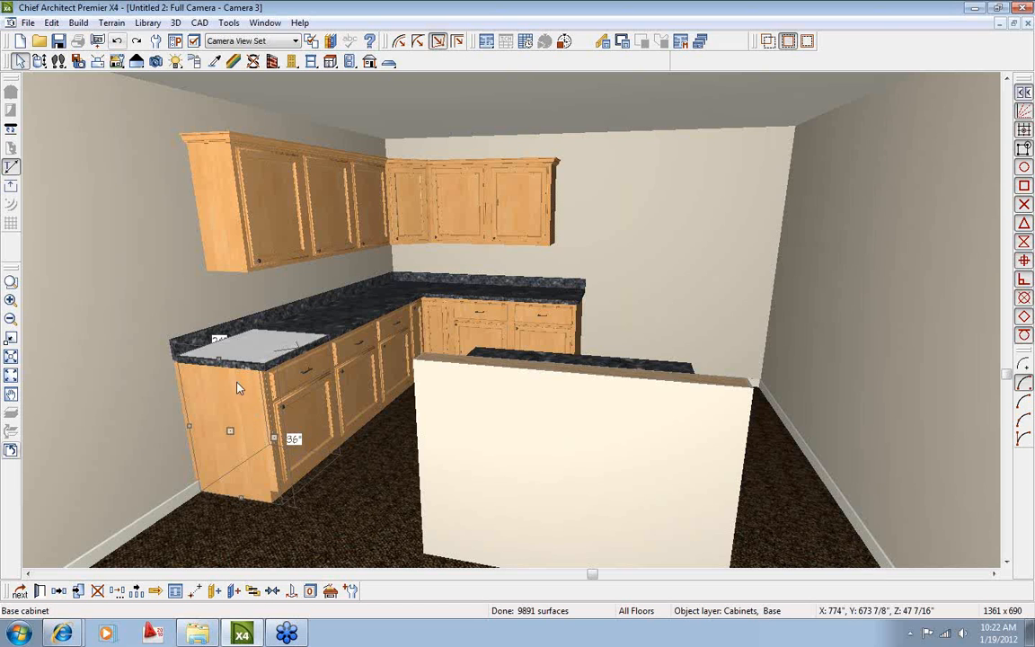
Paint the paneled cabinet end with Cherry Spice Beadboard, undoing an accidental wall repaint.
{"action": "left_click", "coordinate": [307, 40]}
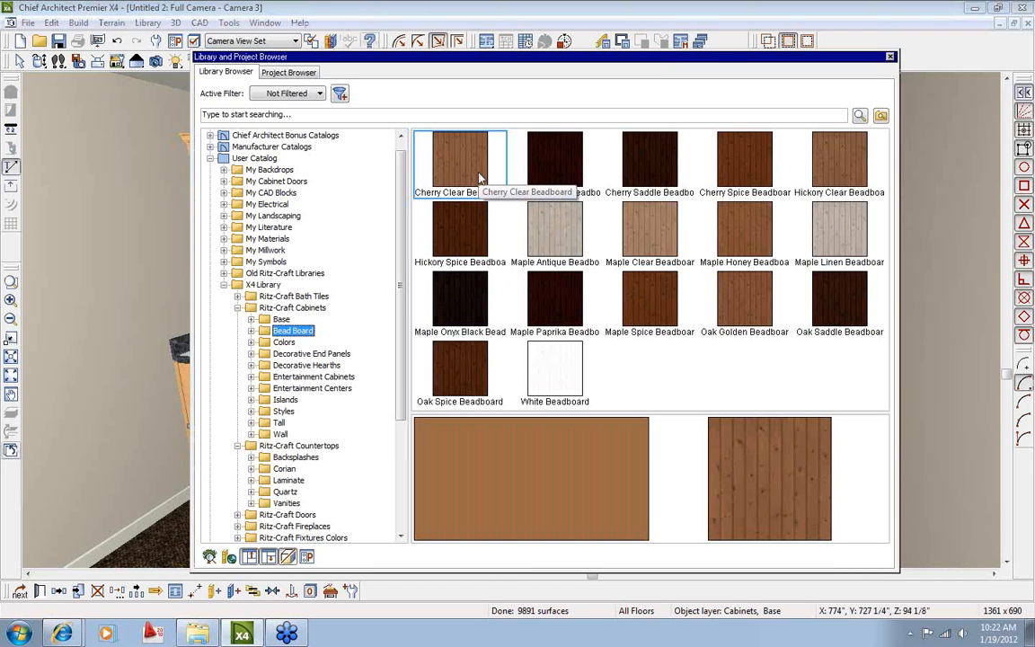
{"action": "left_click", "coordinate": [743, 170]}
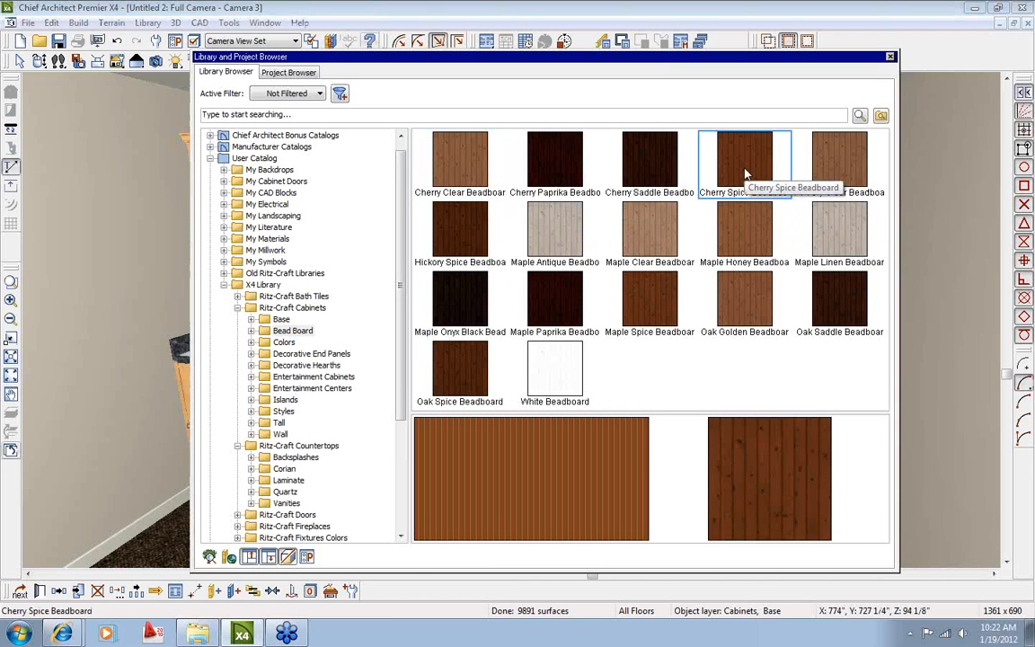
{"action": "left_click", "coordinate": [745, 175]}
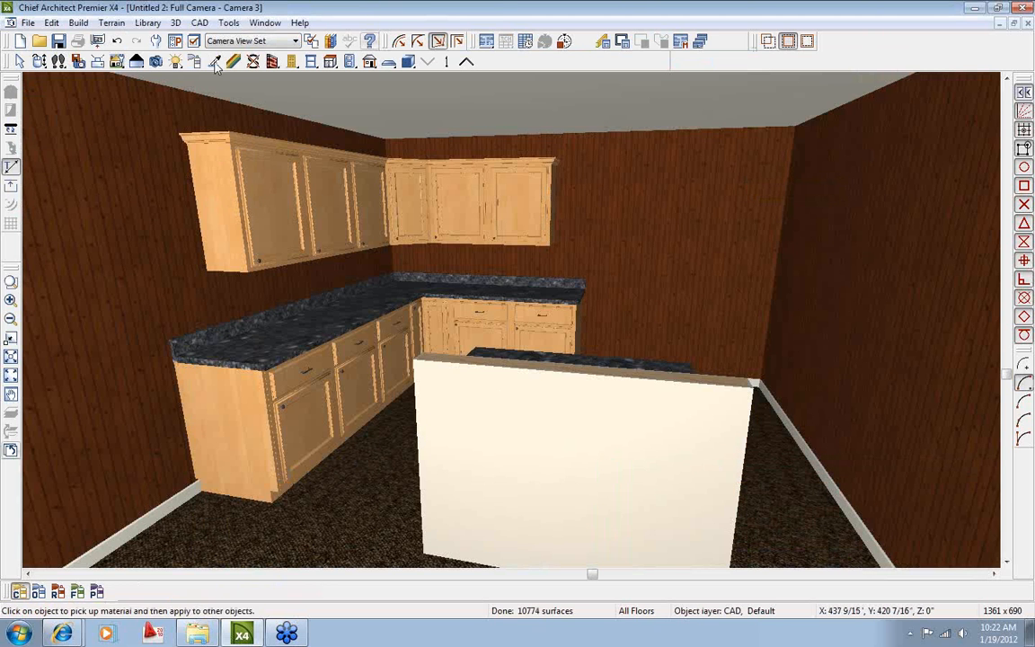
{"action": "left_click", "coordinate": [116, 41]}
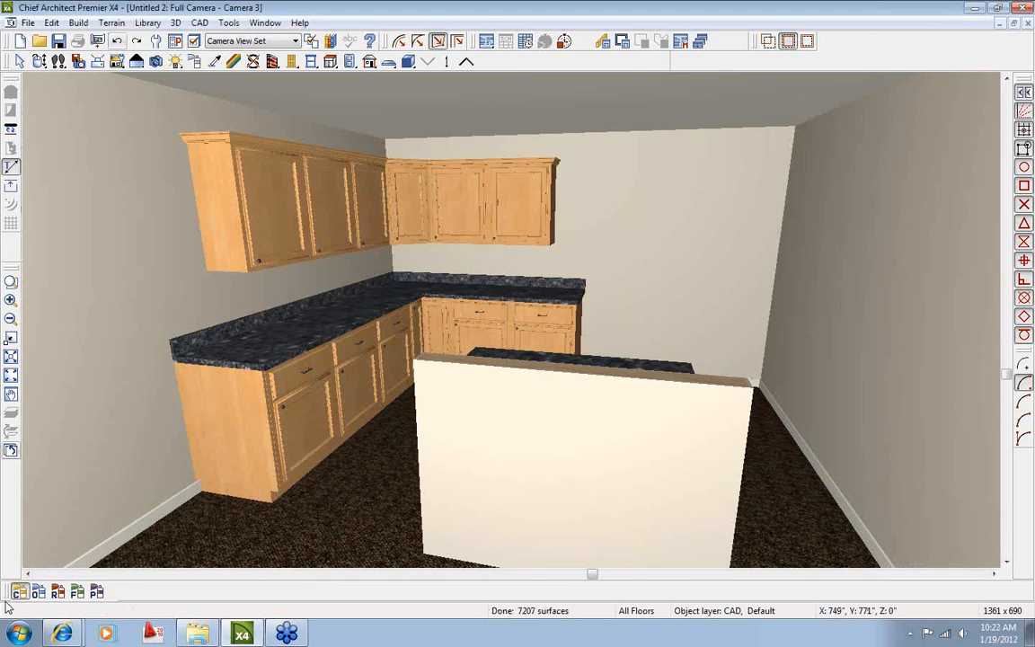
{"action": "left_click", "coordinate": [223, 435]}
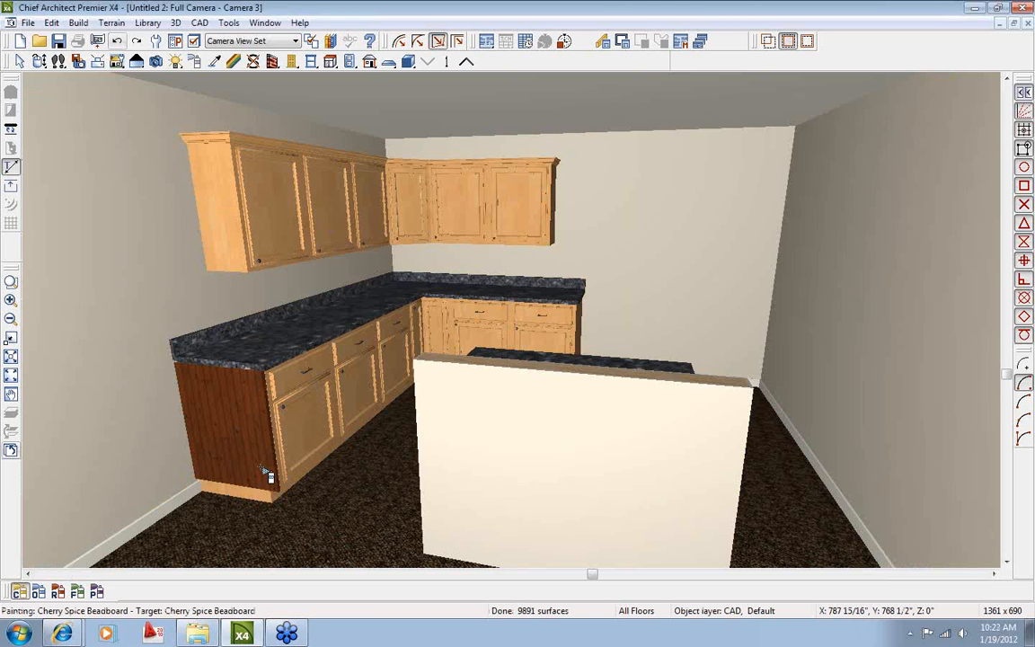
{"action": "left_click", "coordinate": [39, 61]}
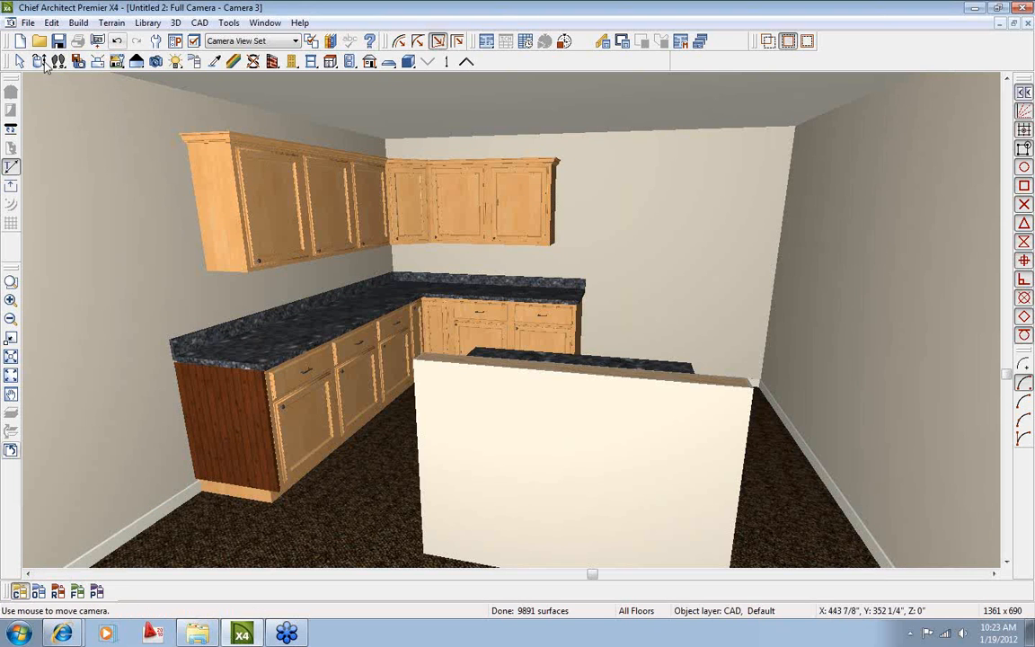
{"action": "left_click_drag", "start_coordinate": [432, 260], "coordinate": [511, 272]}
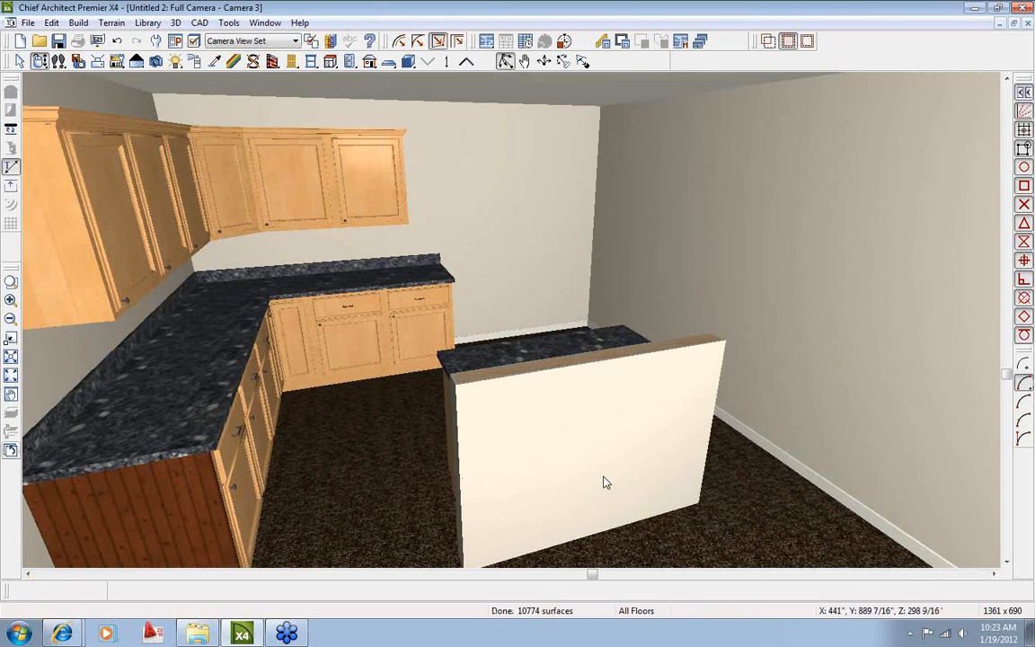
Try Cherry Spice Beadboard on the island half-wall, undo it, and return to the floor plan.
{"action": "left_click", "coordinate": [311, 40]}
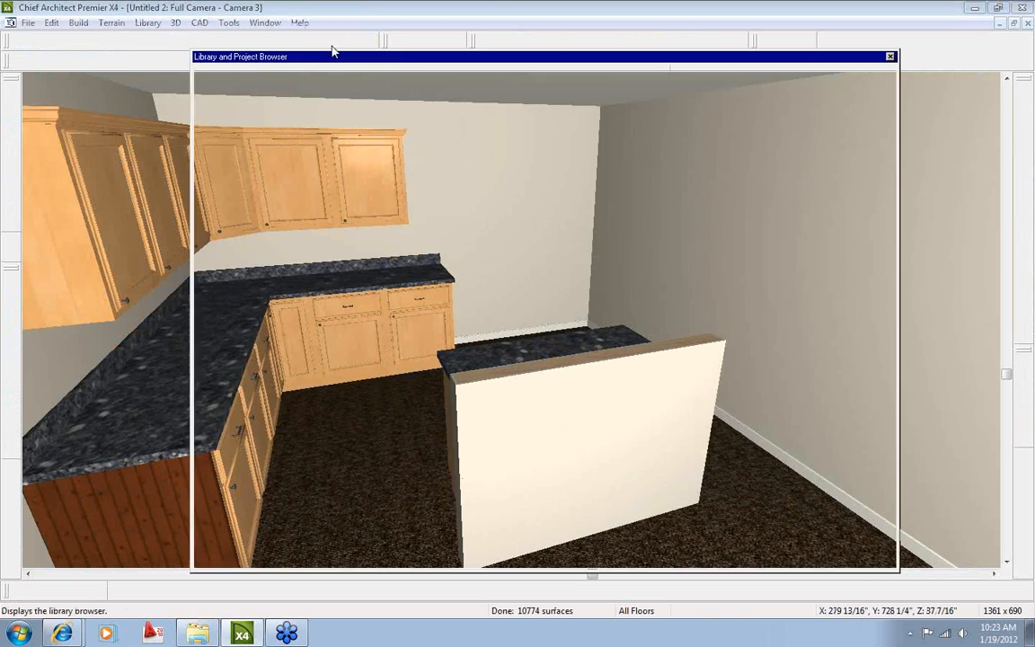
{"action": "double_click", "coordinate": [708, 148]}
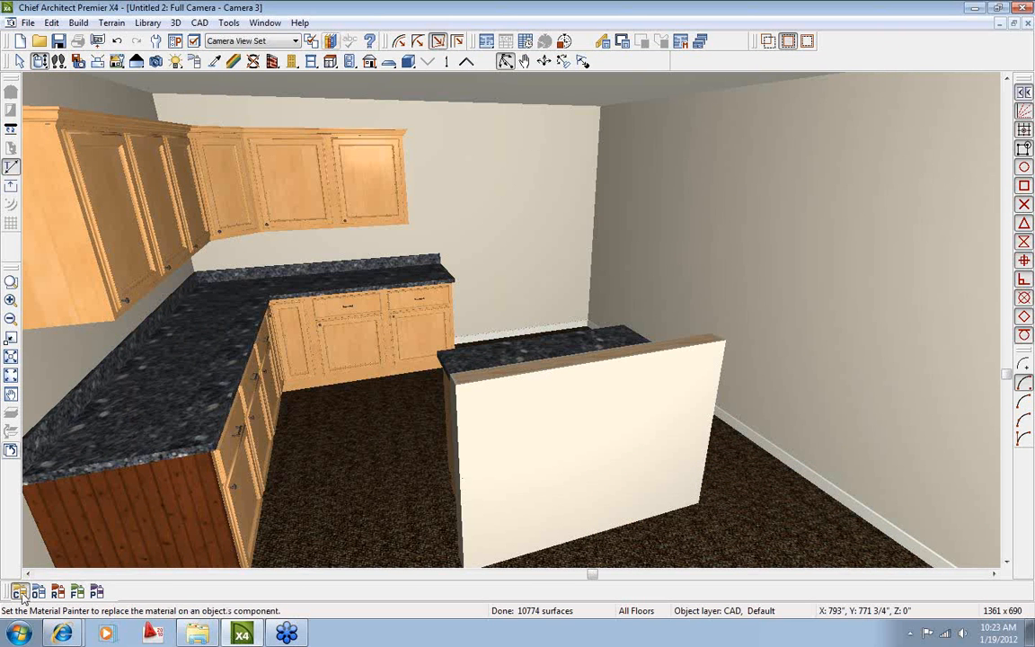
{"action": "left_click", "coordinate": [502, 462]}
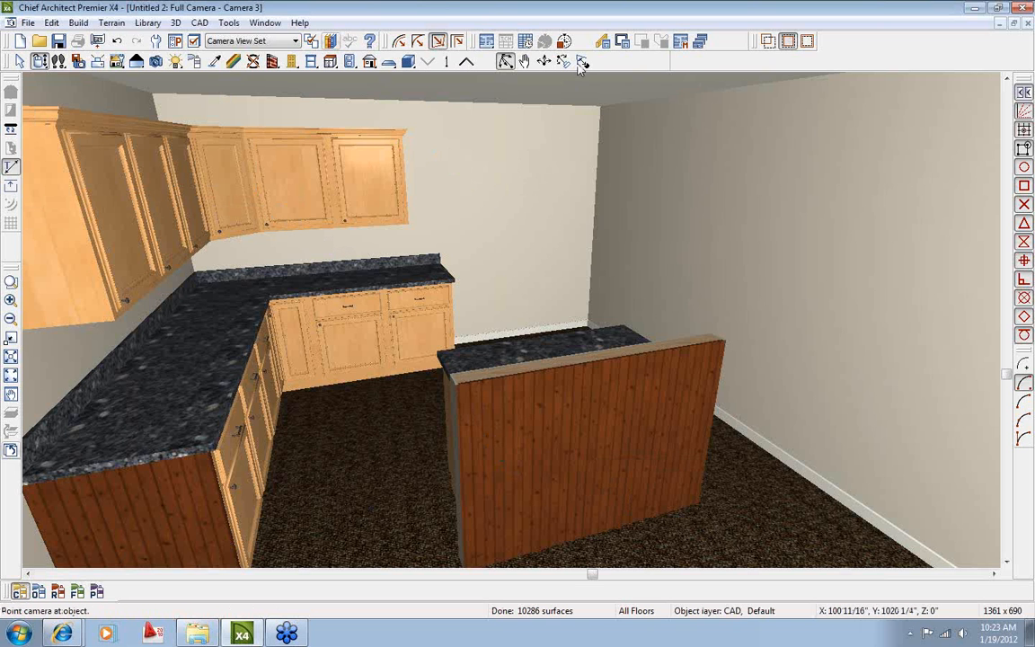
{"action": "left_click", "coordinate": [119, 44]}
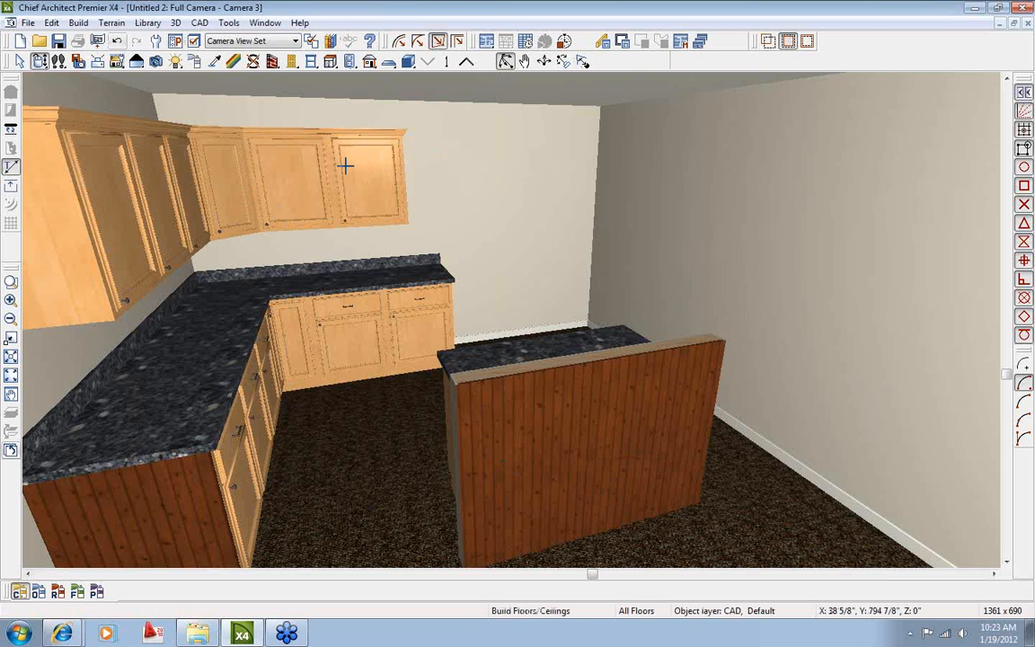
{"action": "key", "text": "space"}
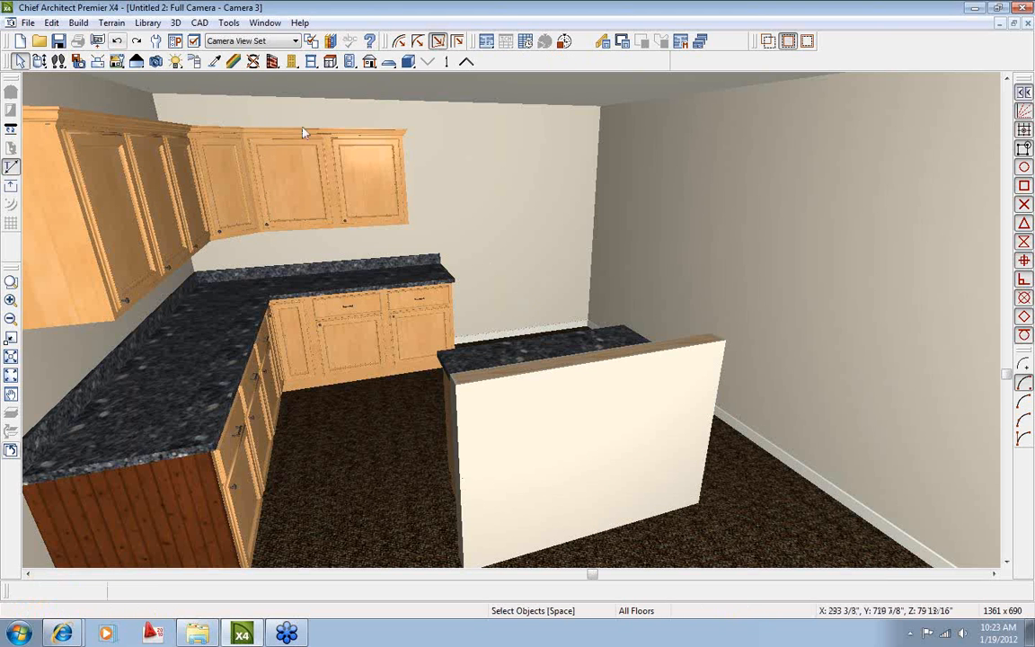
{"action": "left_click", "coordinate": [265, 22]}
{"action": "left_click", "coordinate": [305, 326]}
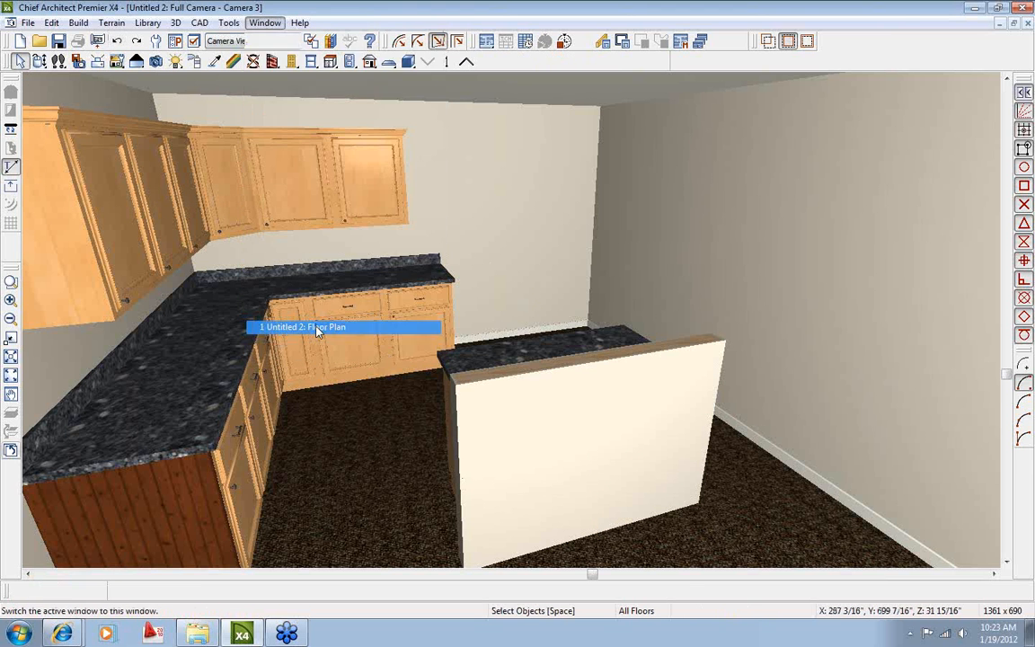
Open Camera 3 from its plan symbol, then switch back to the floor plan.
{"action": "scroll", "coordinate": [518, 372], "scroll_direction": "up", "scroll_amount": 3}
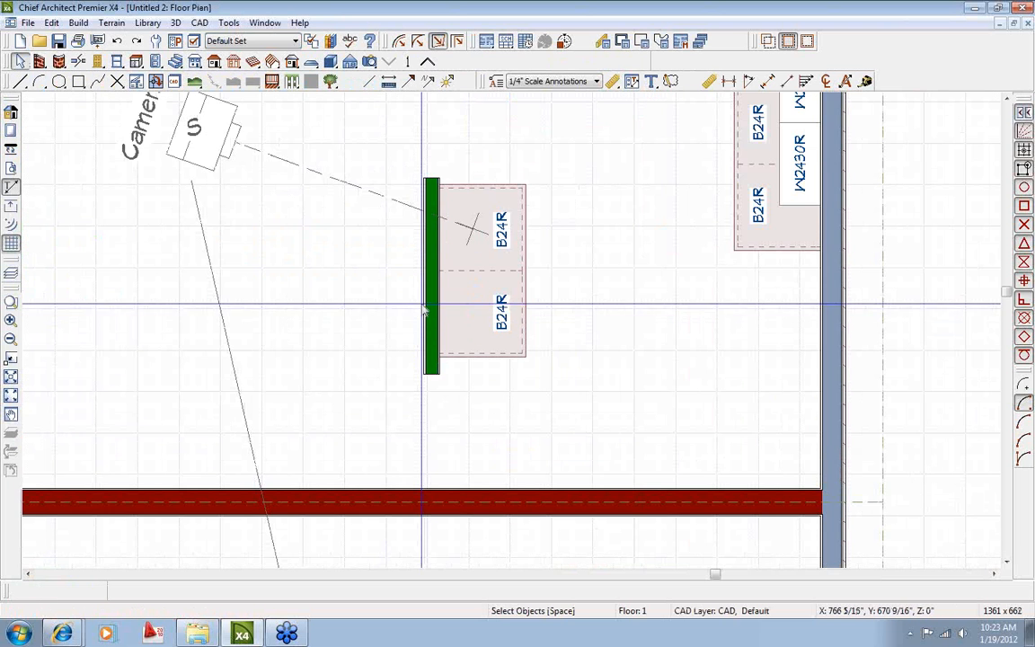
{"action": "double_click", "coordinate": [204, 135]}
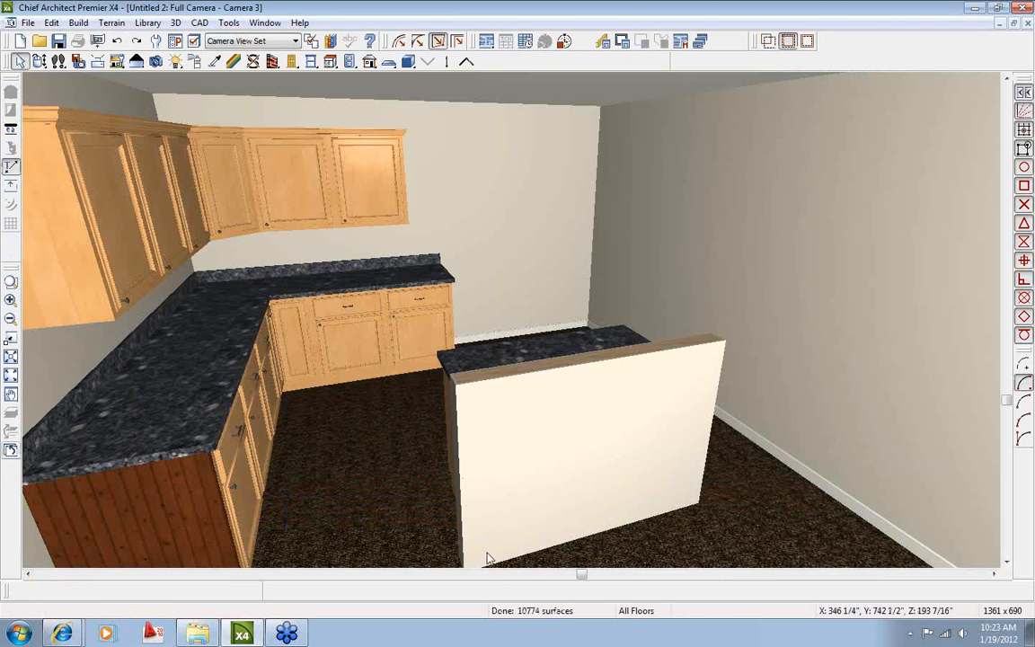
{"action": "left_click", "coordinate": [264, 23]}
{"action": "left_click", "coordinate": [296, 328]}
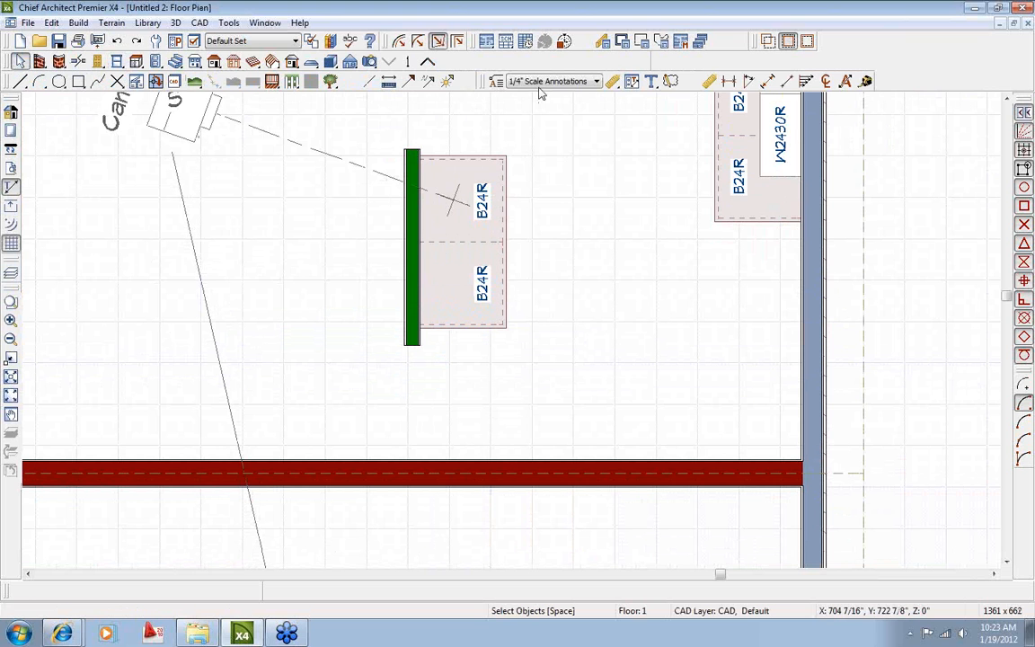
Draw invisible walls from the island wall's end down to the lower wall and up.
{"action": "left_click", "coordinate": [39, 61]}
{"action": "left_click", "coordinate": [602, 62]}
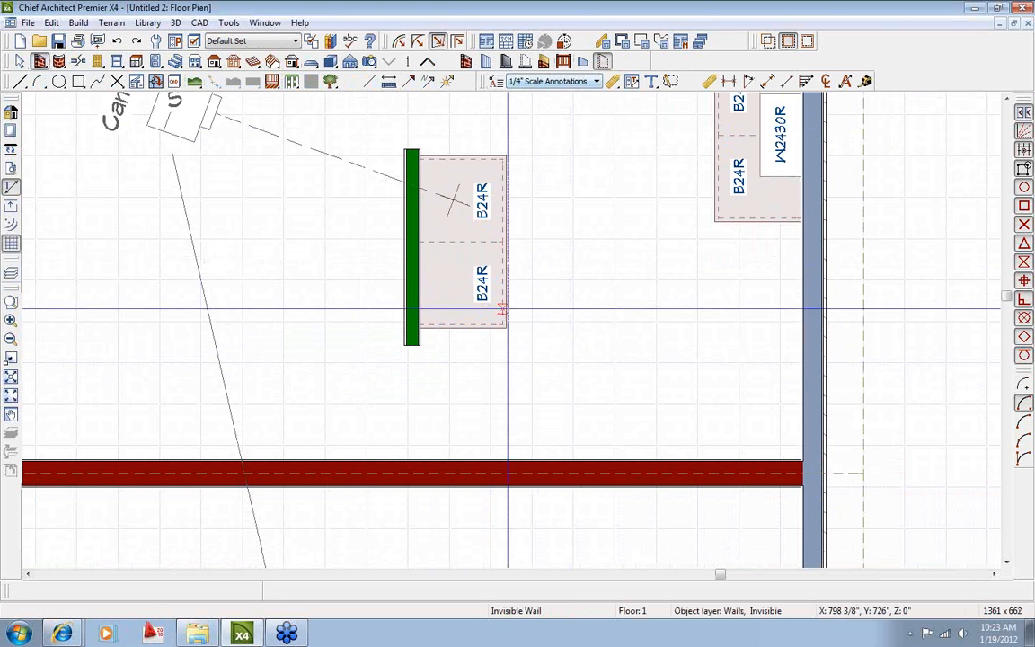
{"action": "left_click_drag", "start_coordinate": [419, 347], "coordinate": [420, 459]}
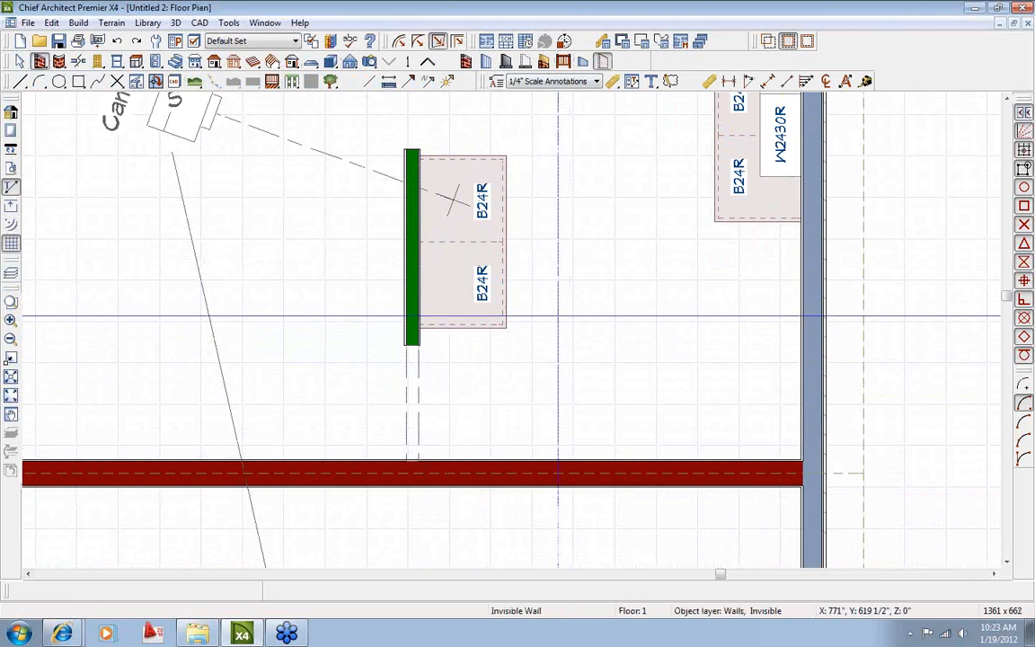
{"action": "scroll", "coordinate": [573, 314], "scroll_direction": "up", "scroll_amount": 5}
{"action": "left_click_drag", "start_coordinate": [429, 404], "coordinate": [429, 181]}
Close the area with an invisible wall to the top wall, make it a Kitchen room, and open Camera 3.
{"action": "middle_click_drag", "start_coordinate": [573, 462], "coordinate": [492, 332]}
{"action": "double_click", "coordinate": [492, 333]}
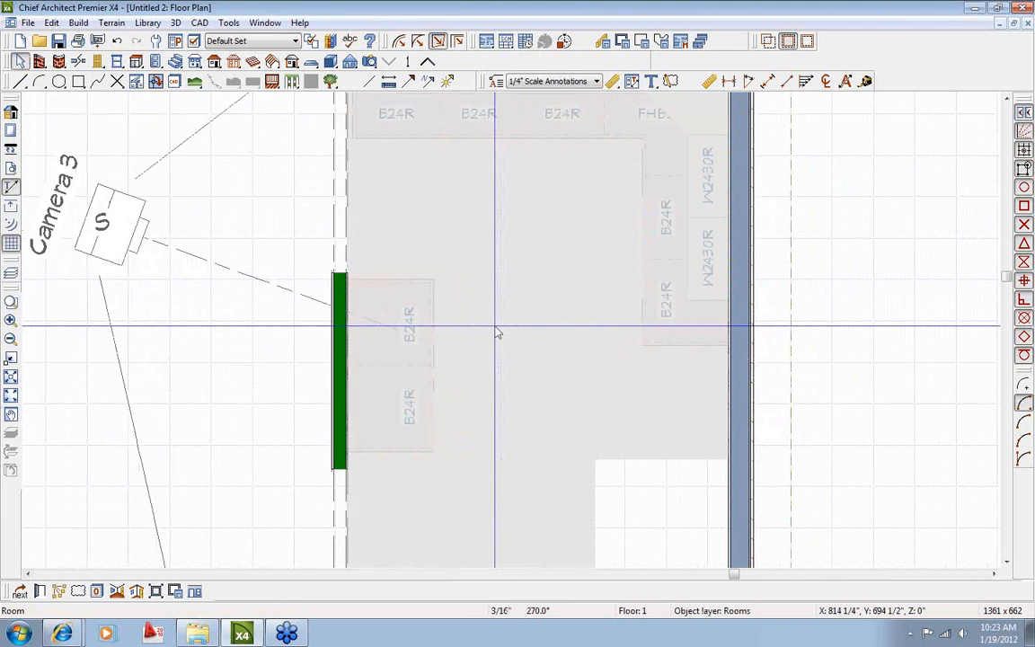
{"action": "left_click", "coordinate": [54, 111]}
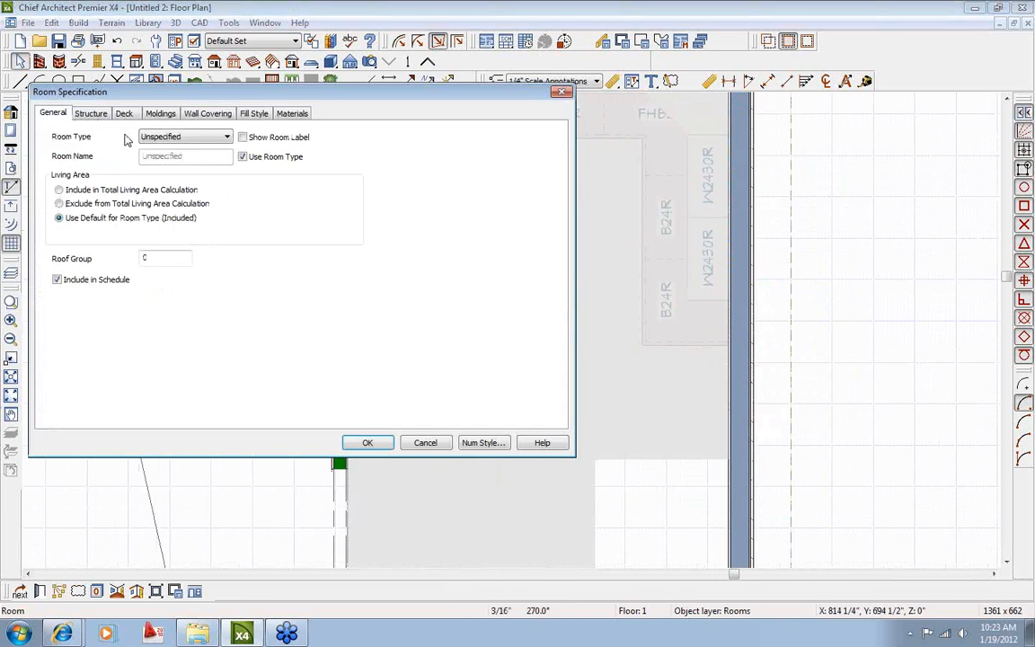
{"action": "left_click", "coordinate": [203, 140]}
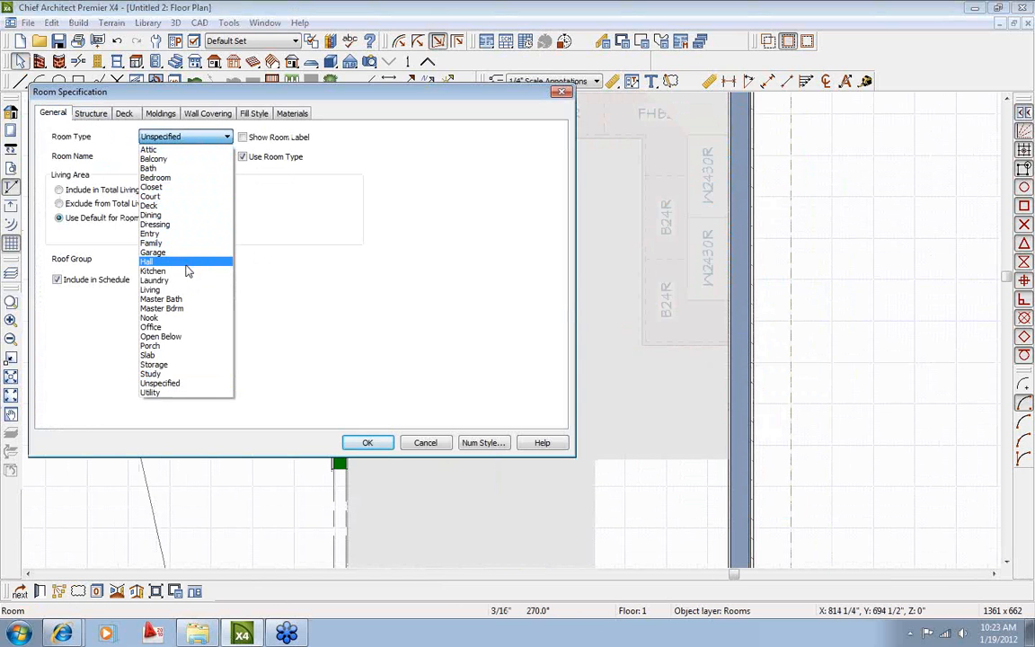
{"action": "left_click", "coordinate": [187, 270]}
{"action": "left_click", "coordinate": [244, 158]}
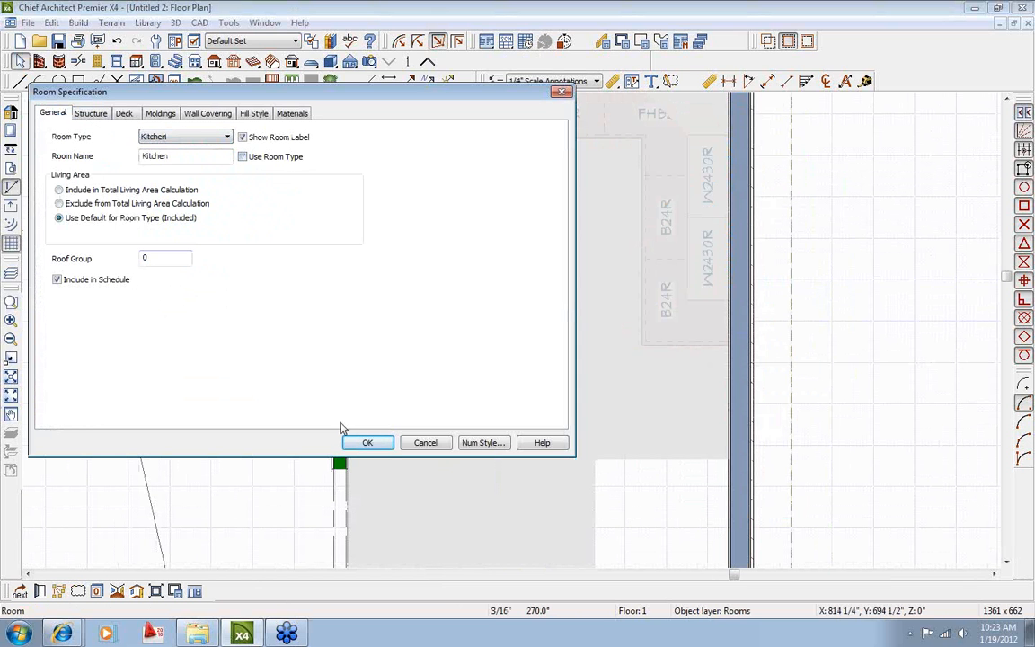
{"action": "left_click", "coordinate": [380, 444]}
{"action": "scroll", "coordinate": [391, 448], "scroll_direction": "down", "scroll_amount": 4}
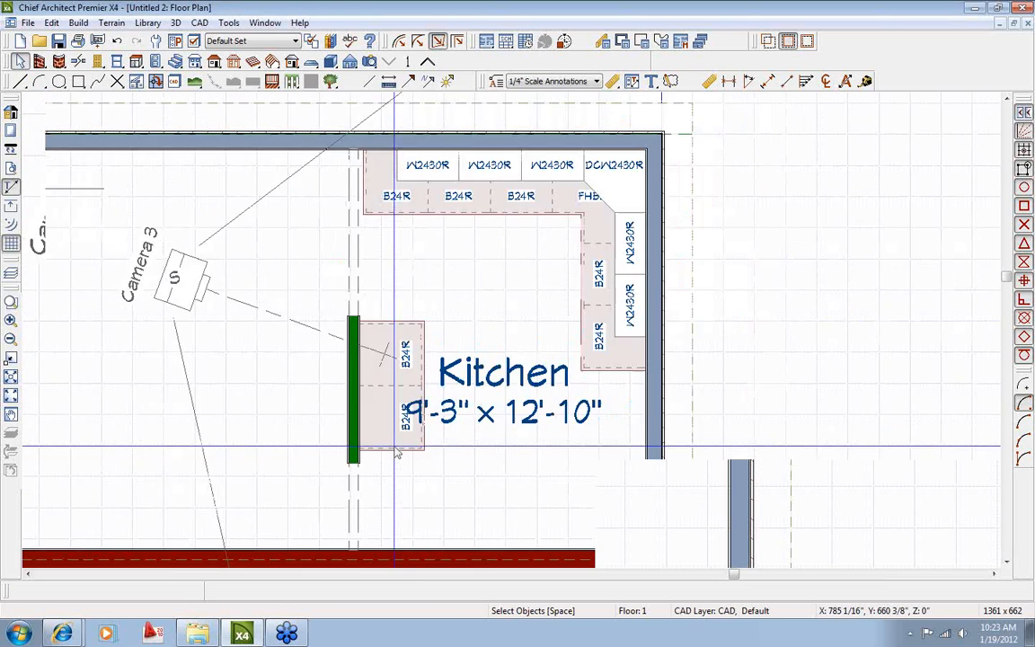
{"action": "double_click", "coordinate": [245, 331]}
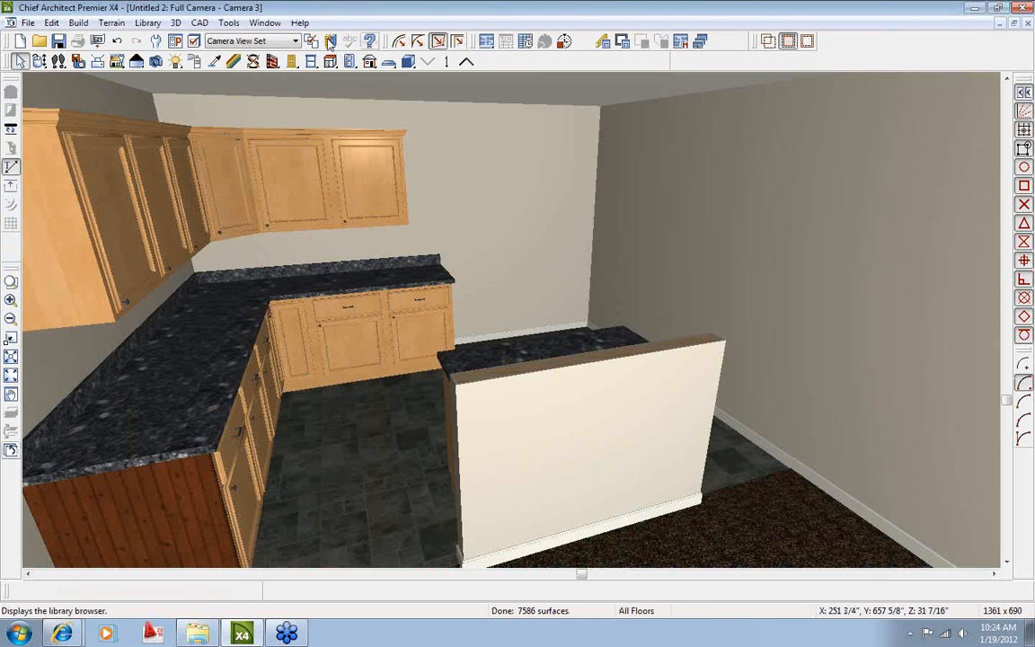
{"action": "left_click", "coordinate": [332, 43]}
{"action": "left_click", "coordinate": [735, 162]}
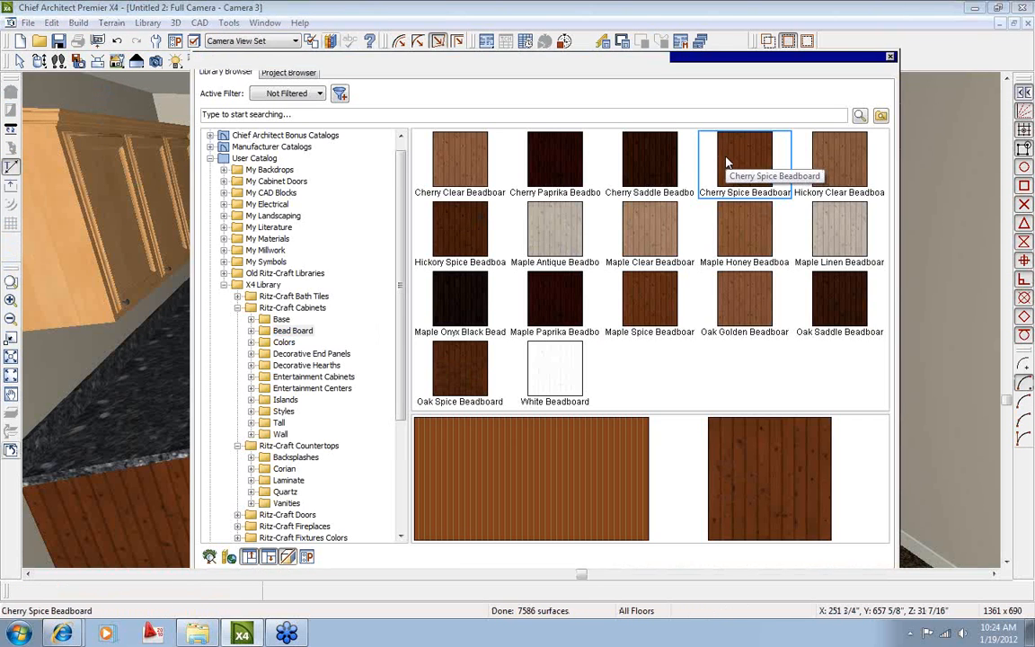
{"action": "left_click", "coordinate": [509, 489]}
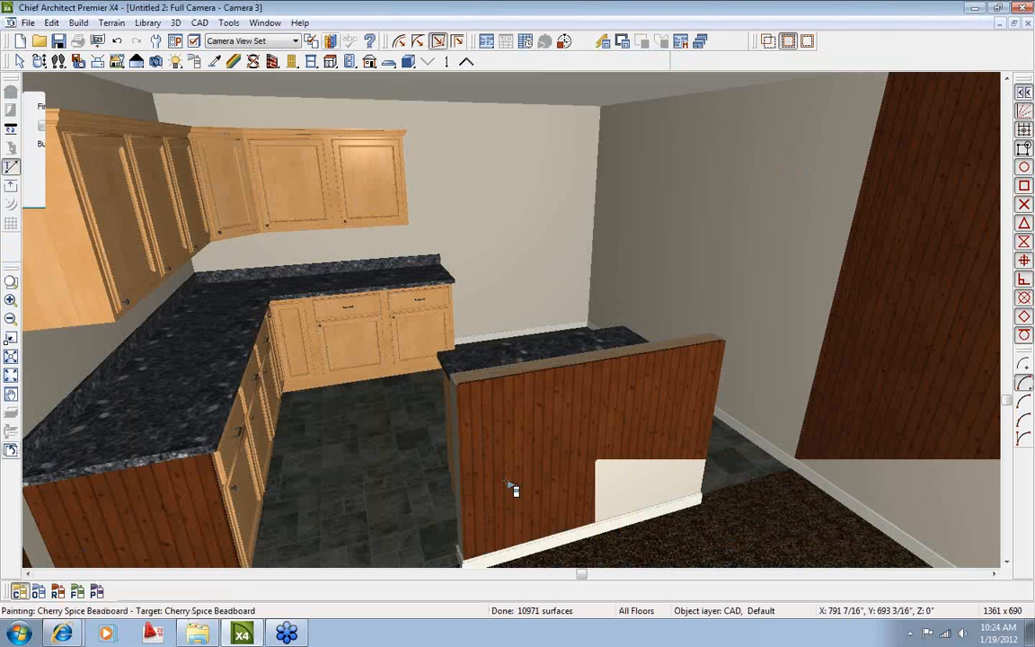
{"action": "left_click", "coordinate": [38, 60]}
{"action": "left_click_drag", "start_coordinate": [402, 251], "coordinate": [436, 251]}
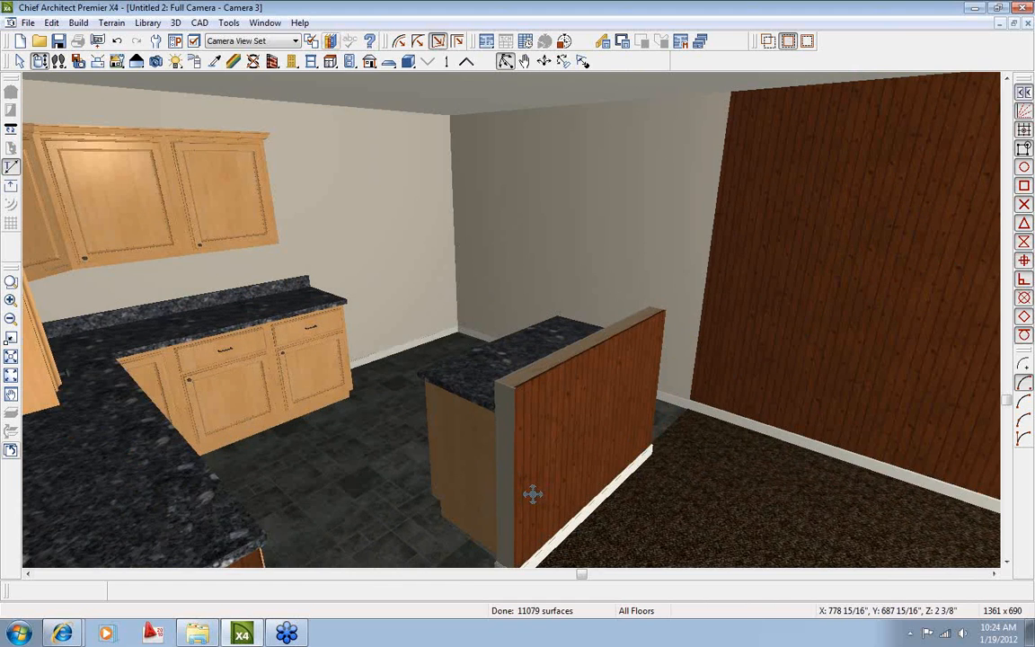
{"action": "left_click_drag", "start_coordinate": [532, 493], "coordinate": [458, 500]}
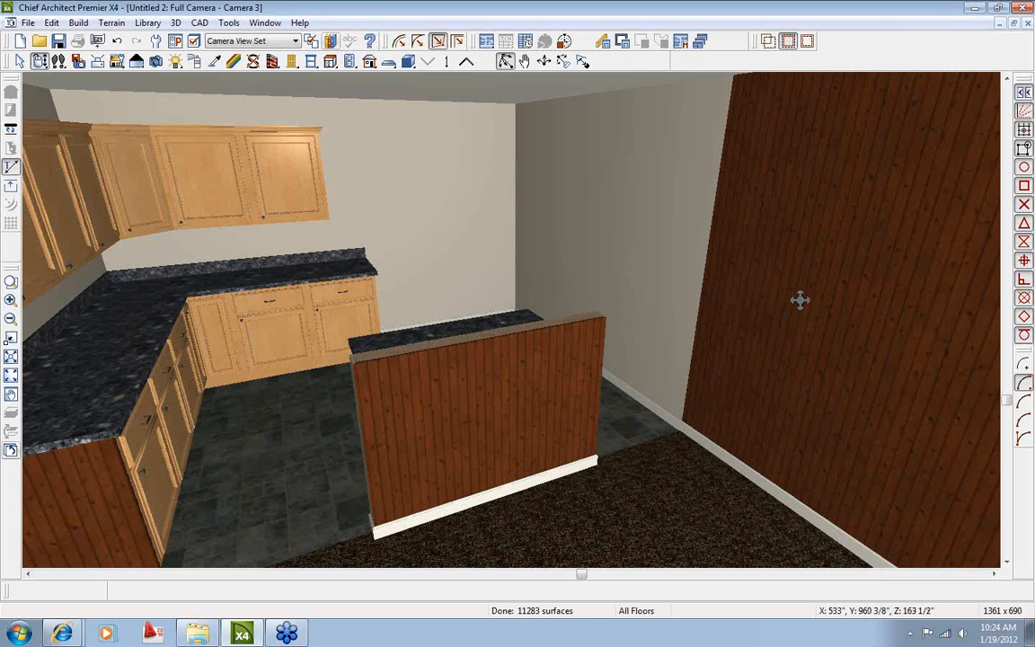
{"action": "left_click", "coordinate": [117, 41]}
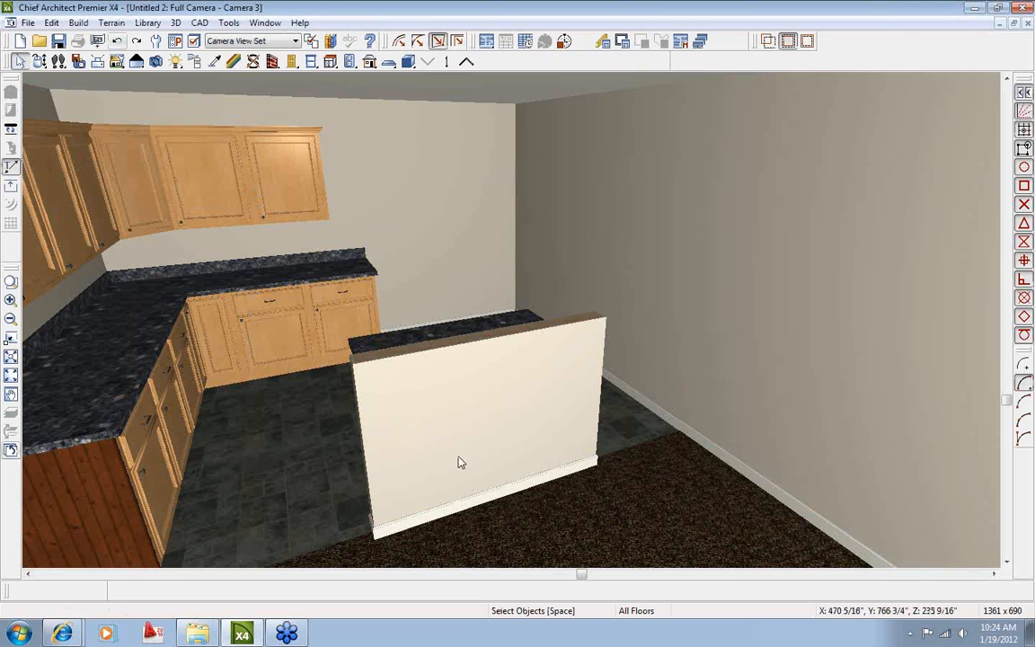
Set the island half-wall's exterior surface to the plan material Cherry Spice Beadboard.
{"action": "double_click", "coordinate": [477, 430]}
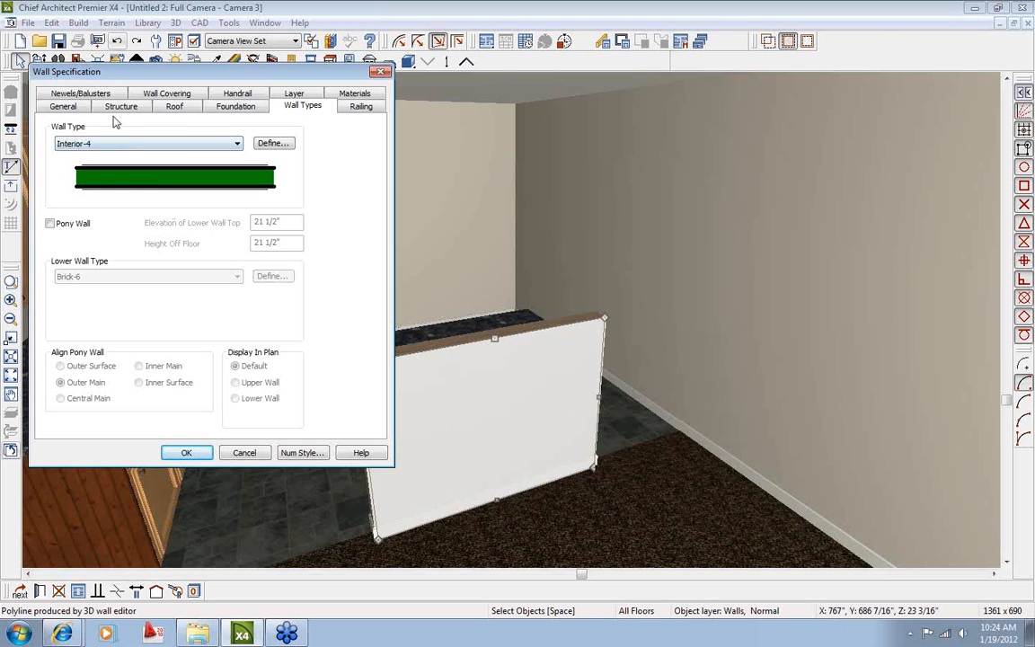
{"action": "left_click", "coordinate": [355, 95]}
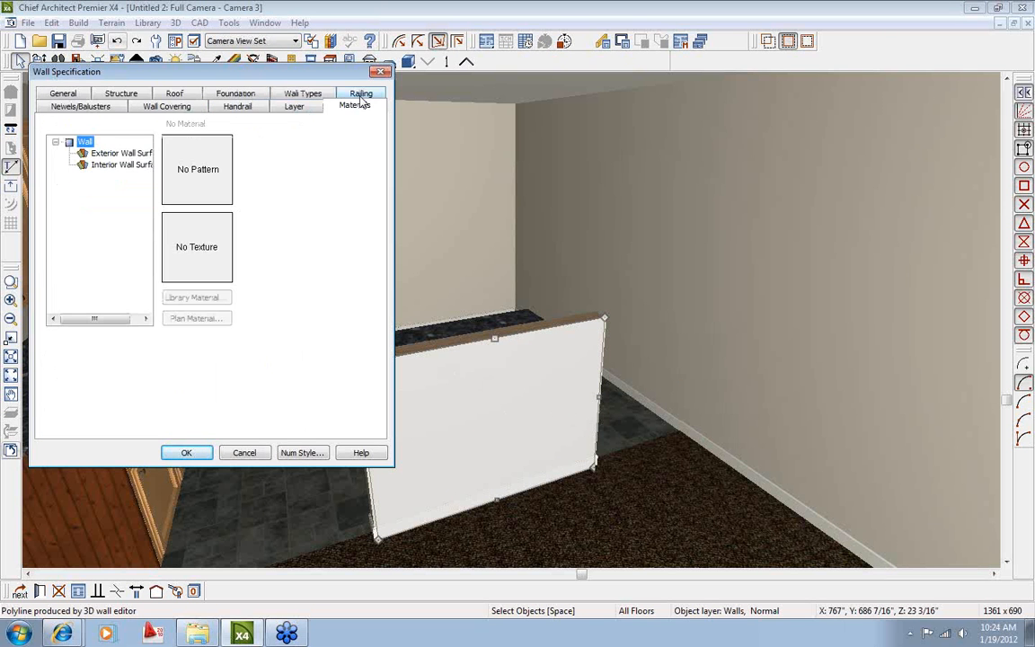
{"action": "left_click", "coordinate": [110, 154]}
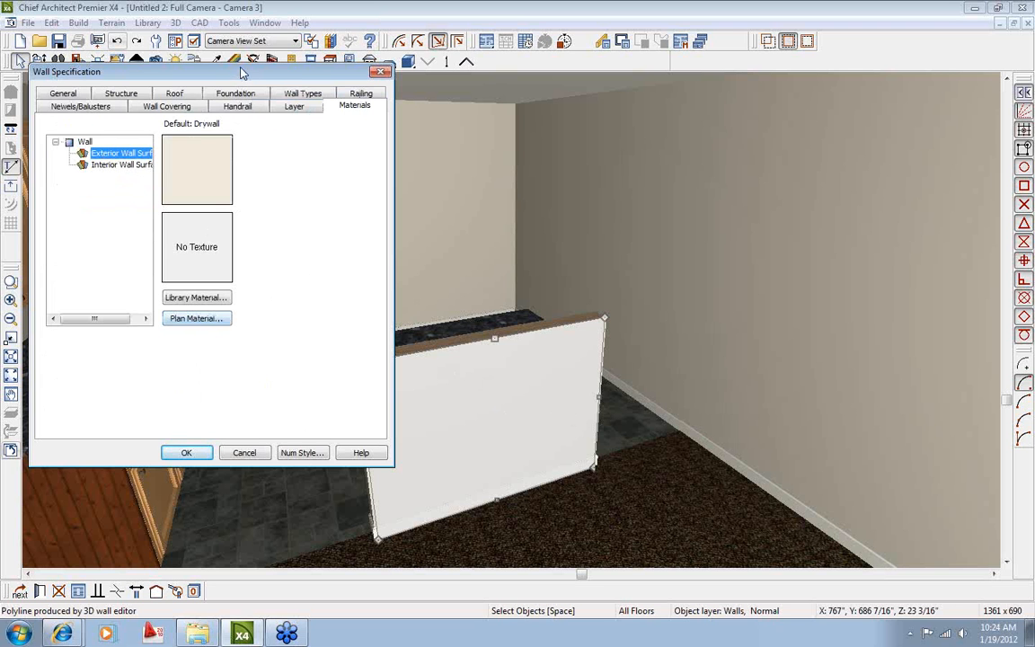
{"action": "left_click_drag", "start_coordinate": [243, 73], "coordinate": [553, 52]}
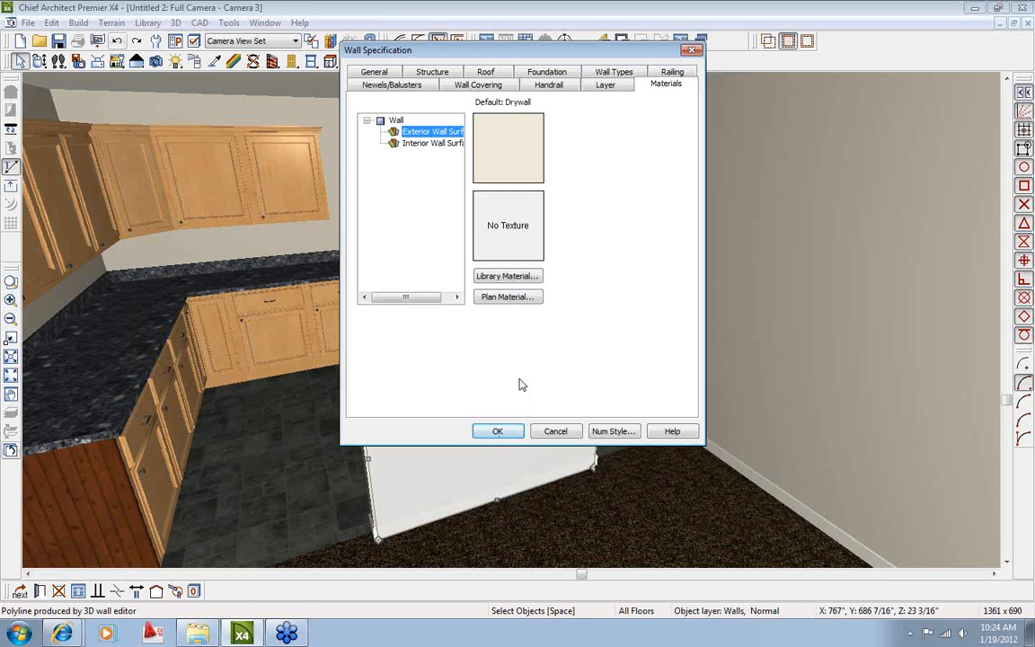
{"action": "left_click", "coordinate": [508, 297]}
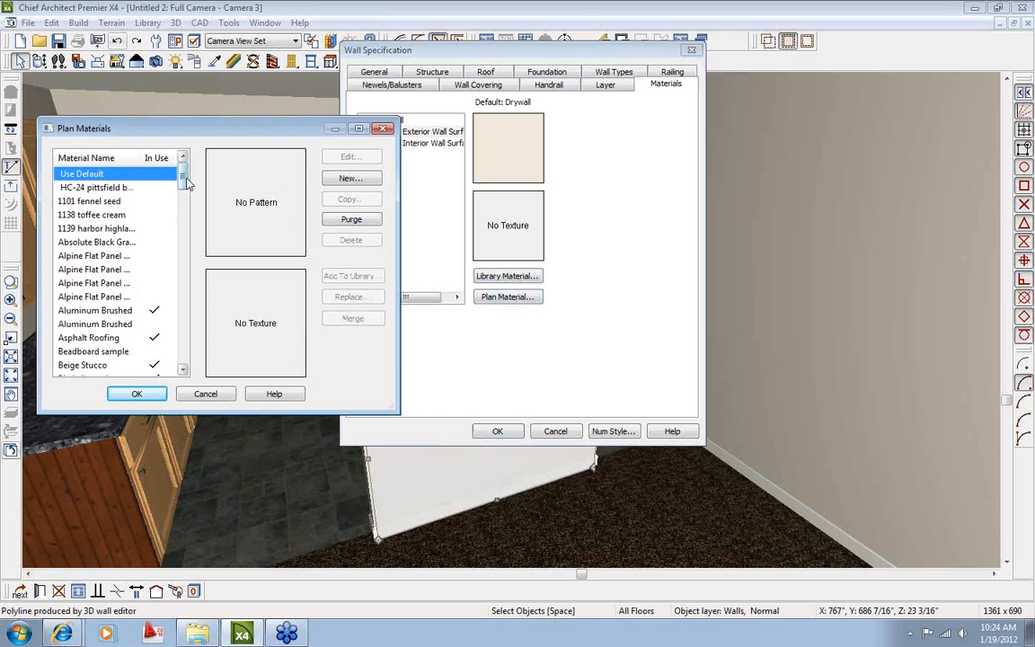
{"action": "left_click_drag", "start_coordinate": [183, 182], "coordinate": [183, 184]}
{"action": "scroll", "coordinate": [184, 196], "scroll_direction": "down", "scroll_amount": 4}
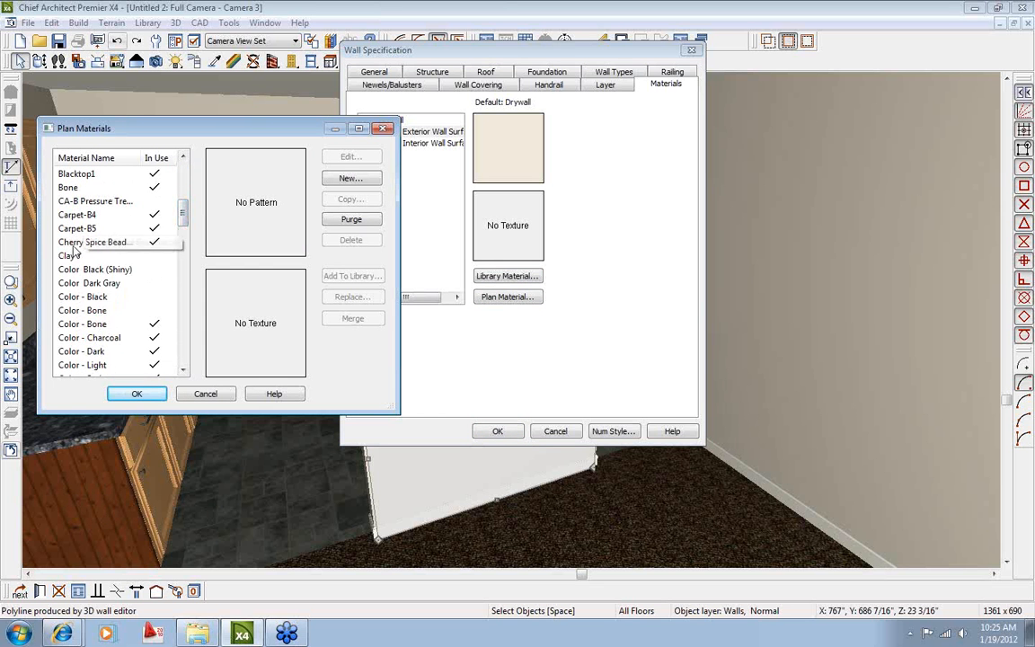
{"action": "left_click", "coordinate": [77, 243]}
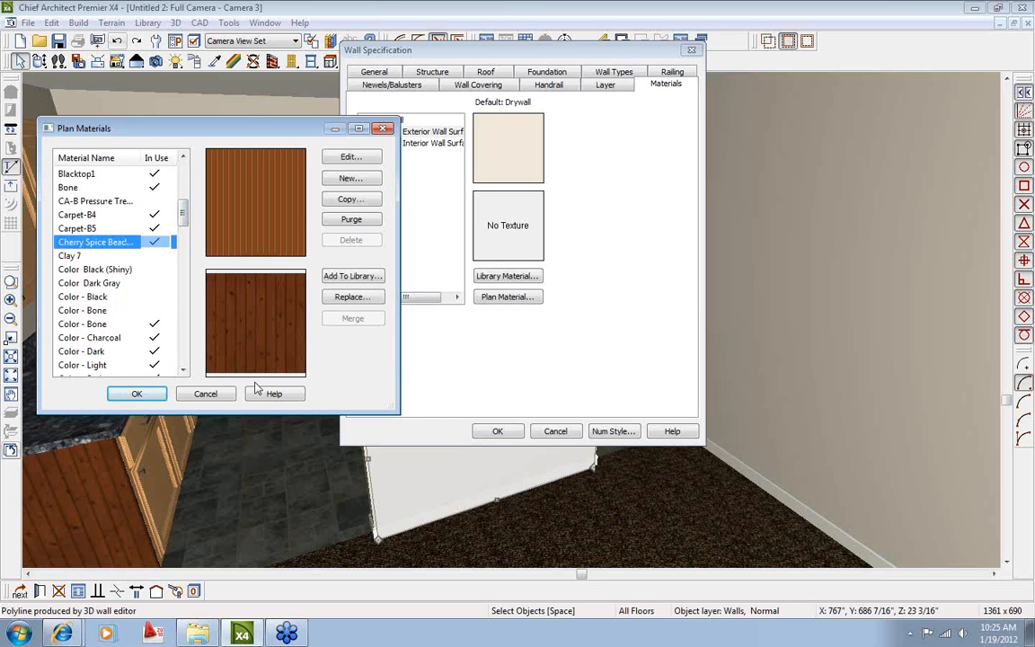
{"action": "left_click", "coordinate": [137, 394]}
Set the interior wall surface to Cherry Spice Beadboard as well and apply the wall settings.
{"action": "left_click", "coordinate": [393, 142]}
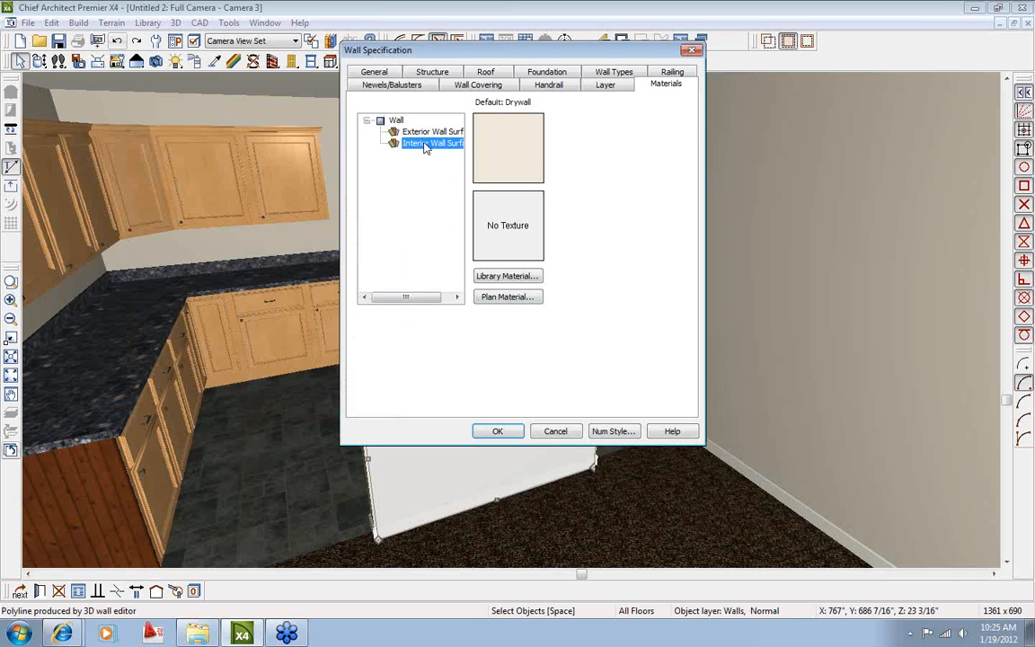
{"action": "left_click", "coordinate": [507, 296]}
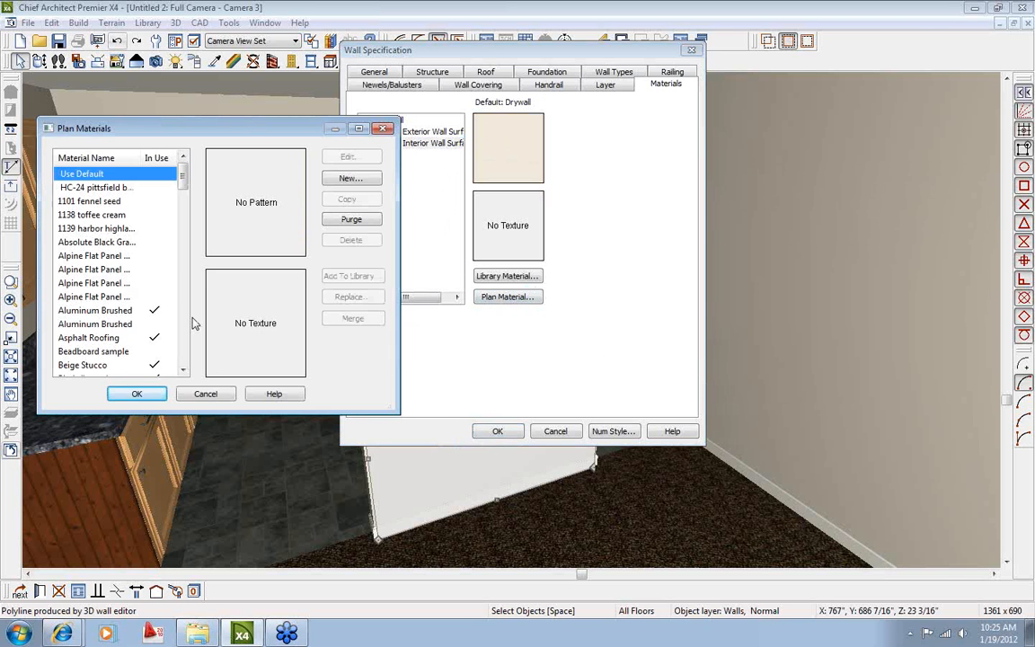
{"action": "scroll", "coordinate": [163, 306], "scroll_direction": "down", "scroll_amount": 6}
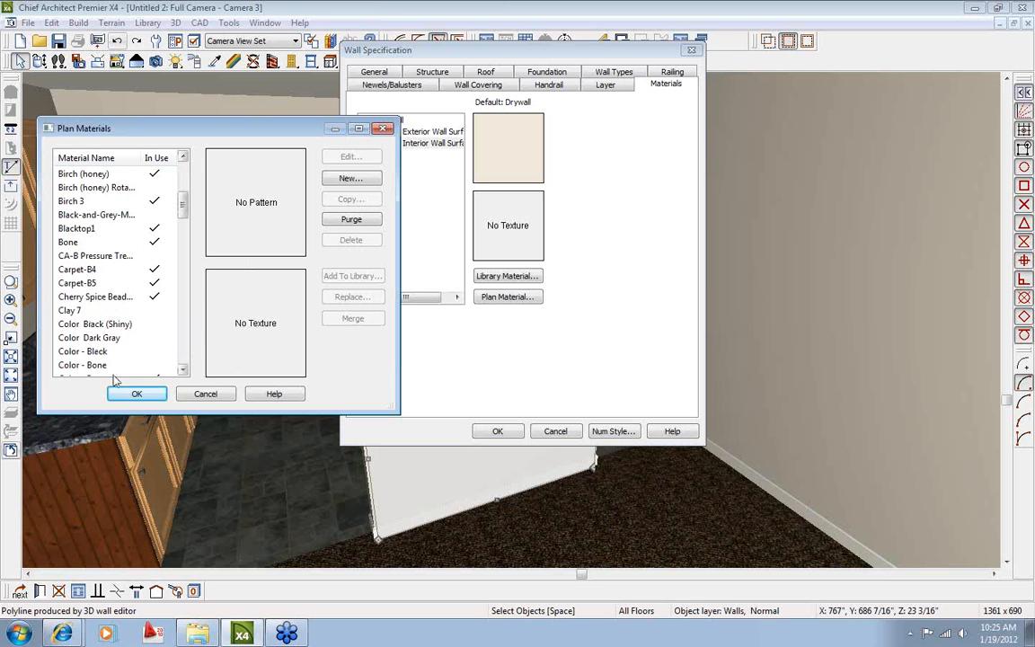
{"action": "left_click", "coordinate": [83, 298]}
{"action": "left_click", "coordinate": [134, 394]}
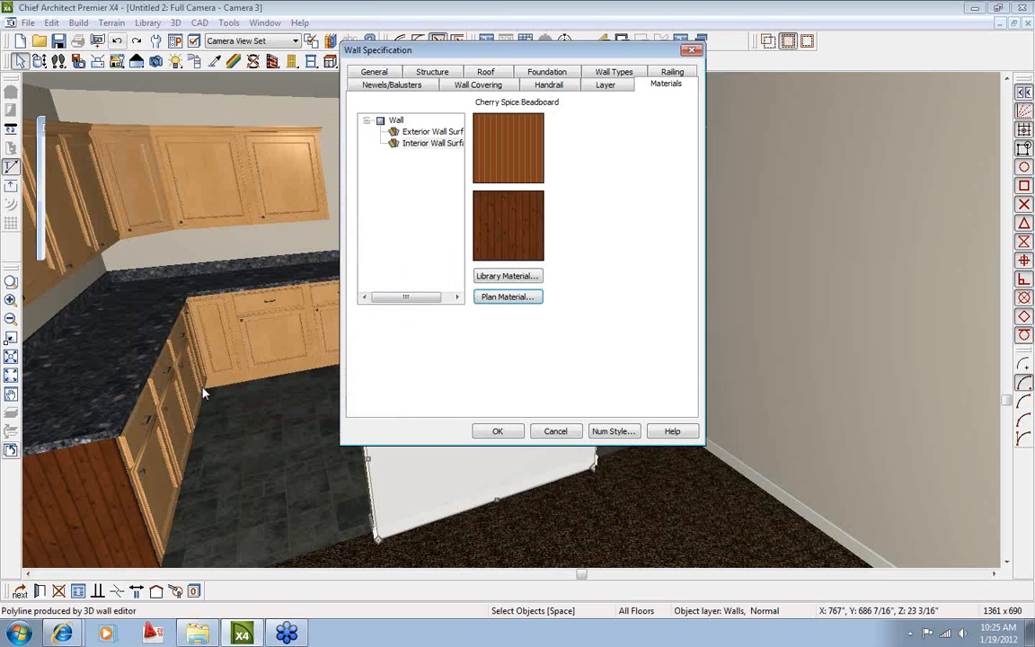
{"action": "left_click", "coordinate": [493, 432]}
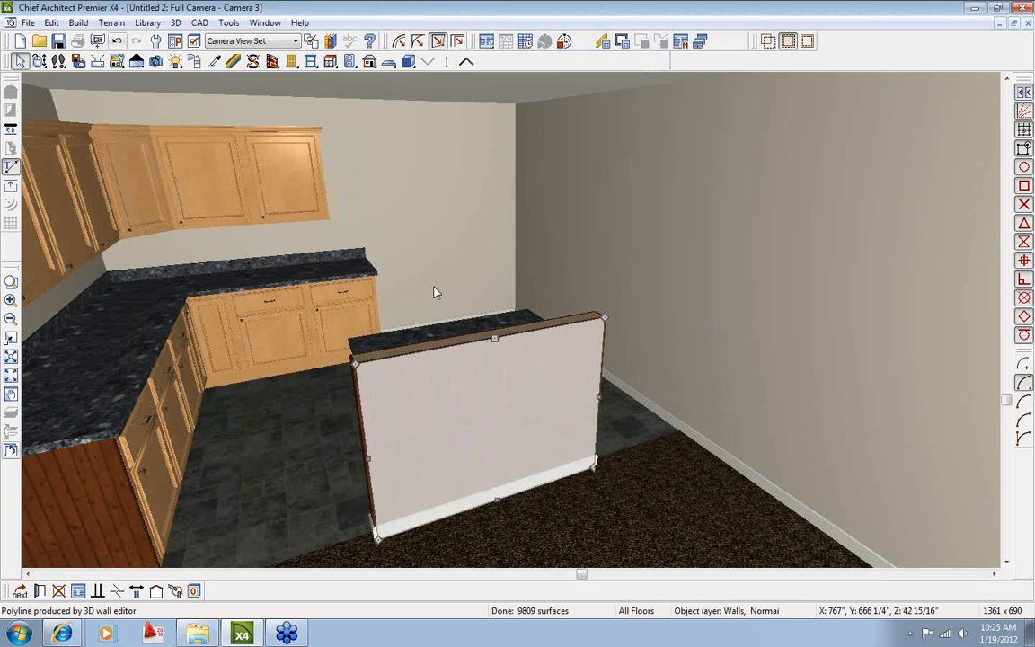
Orbit around the beadboard island and bring up the library's Bead Board materials.
{"action": "left_click", "coordinate": [40, 61]}
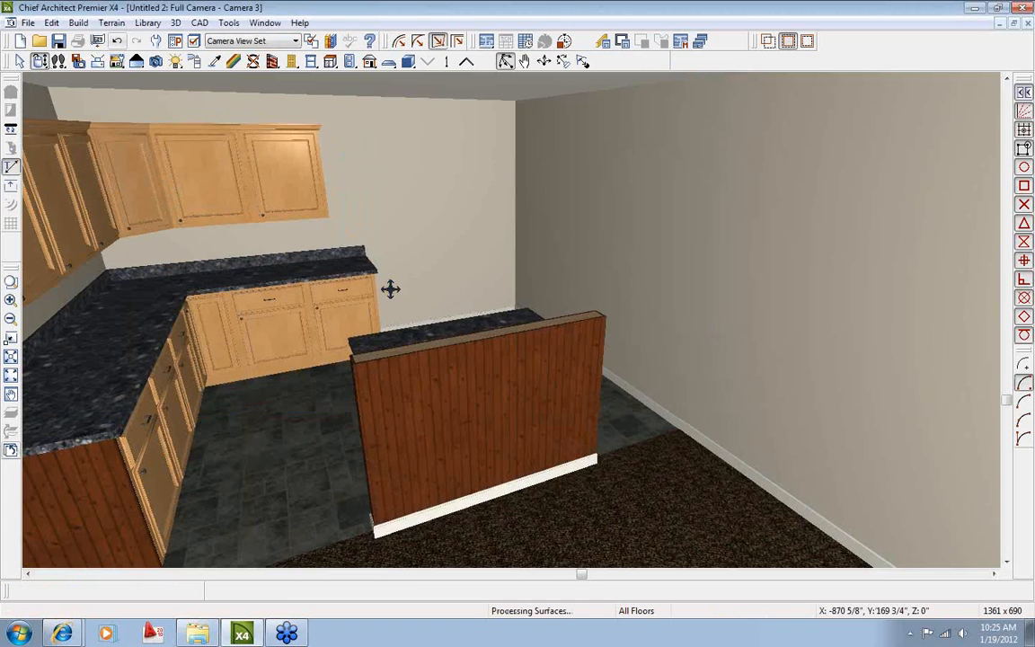
{"action": "left_click_drag", "start_coordinate": [388, 288], "coordinate": [413, 272]}
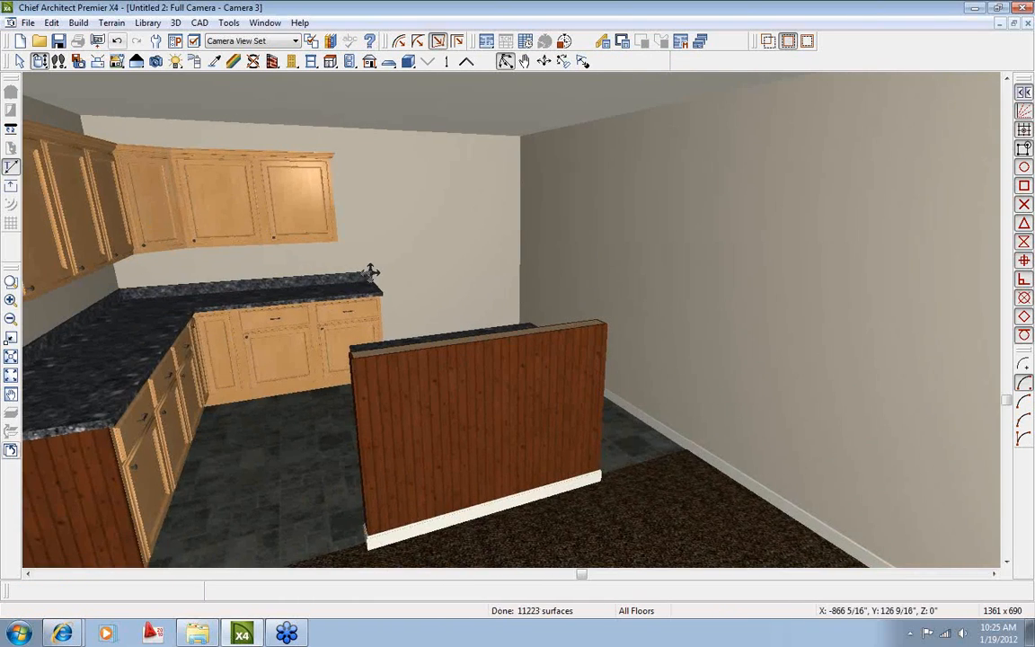
{"action": "left_click_drag", "start_coordinate": [628, 273], "coordinate": [513, 277]}
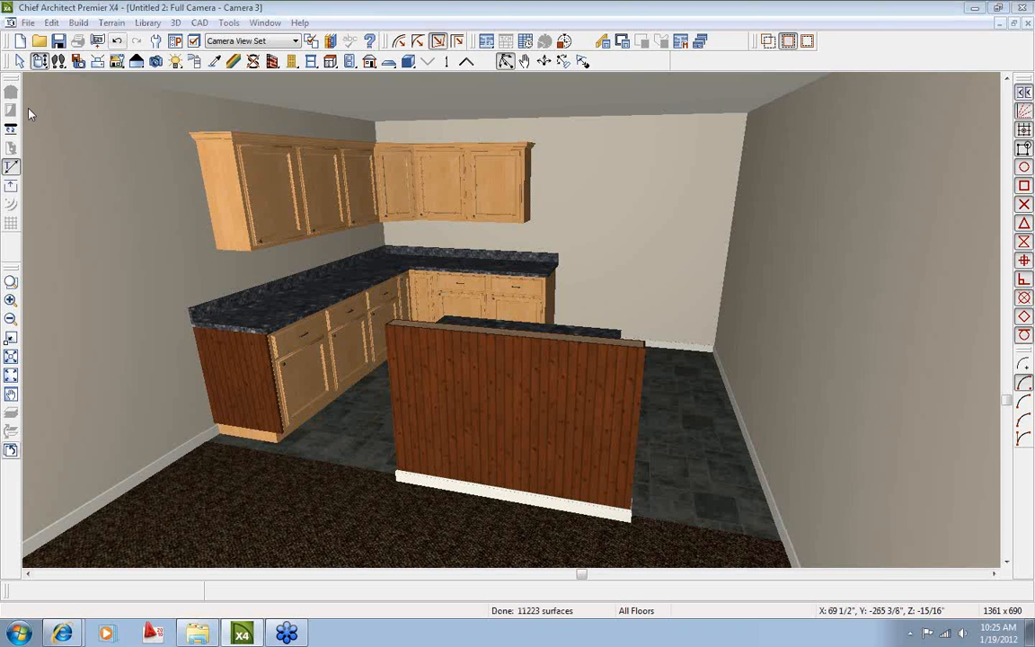
{"action": "left_click_drag", "start_coordinate": [463, 251], "coordinate": [550, 244]}
{"action": "left_click", "coordinate": [332, 42]}
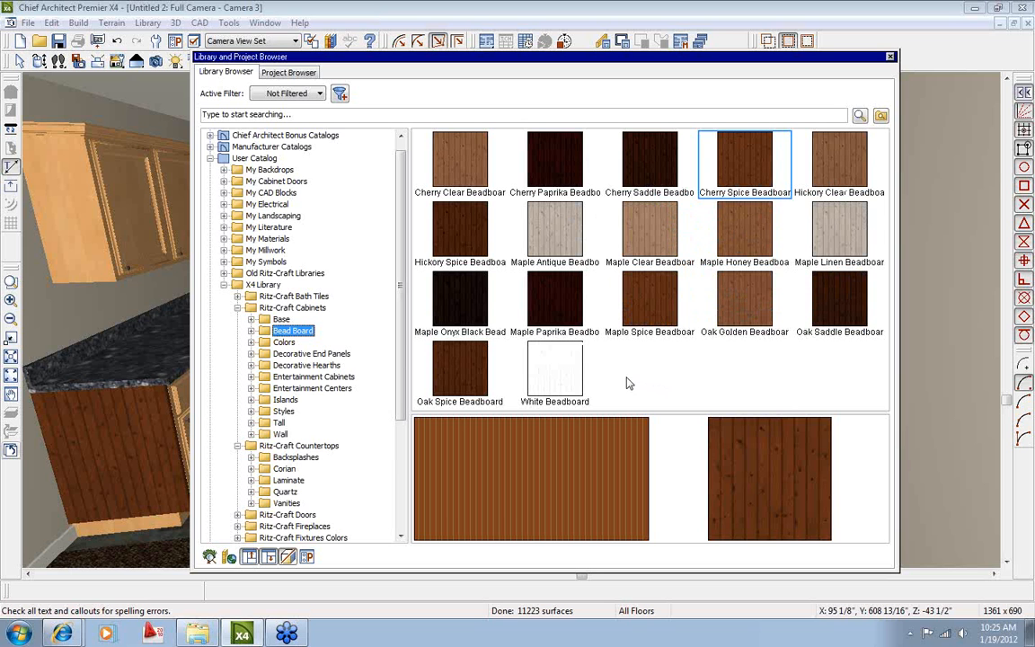
Go to the cabinet door Styles in the library and select the Arch style to apply.
{"action": "left_click", "coordinate": [284, 342]}
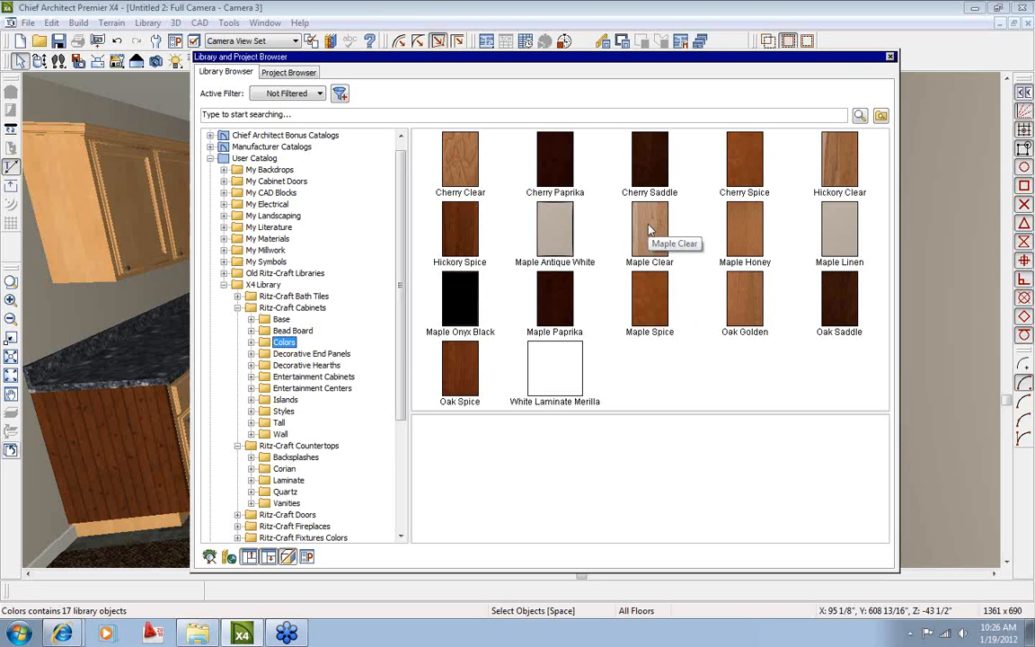
{"action": "left_click", "coordinate": [284, 410]}
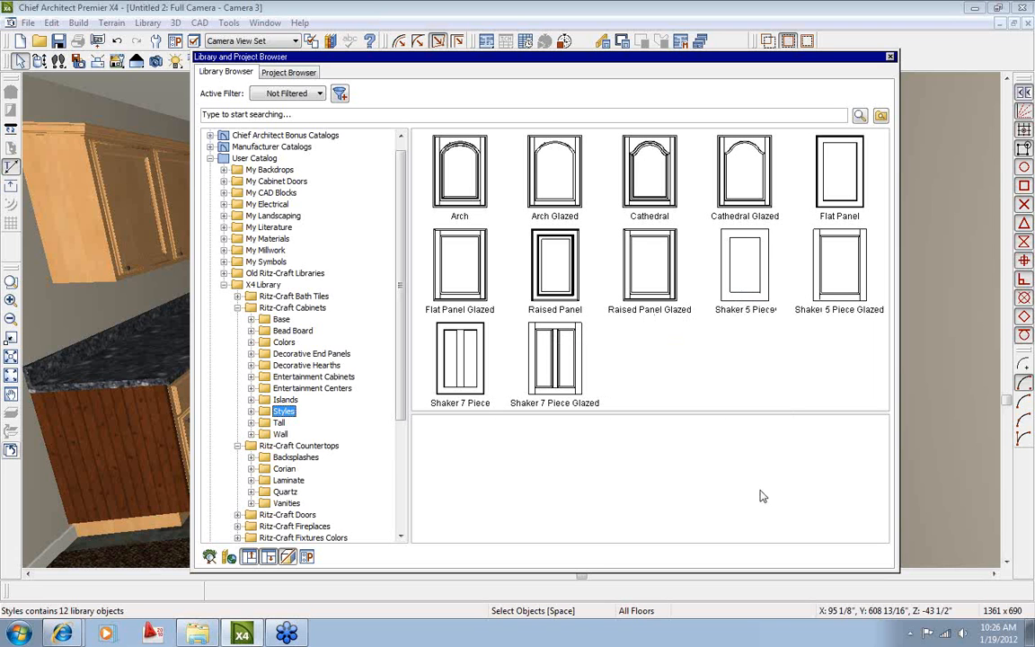
{"action": "left_click", "coordinate": [917, 466]}
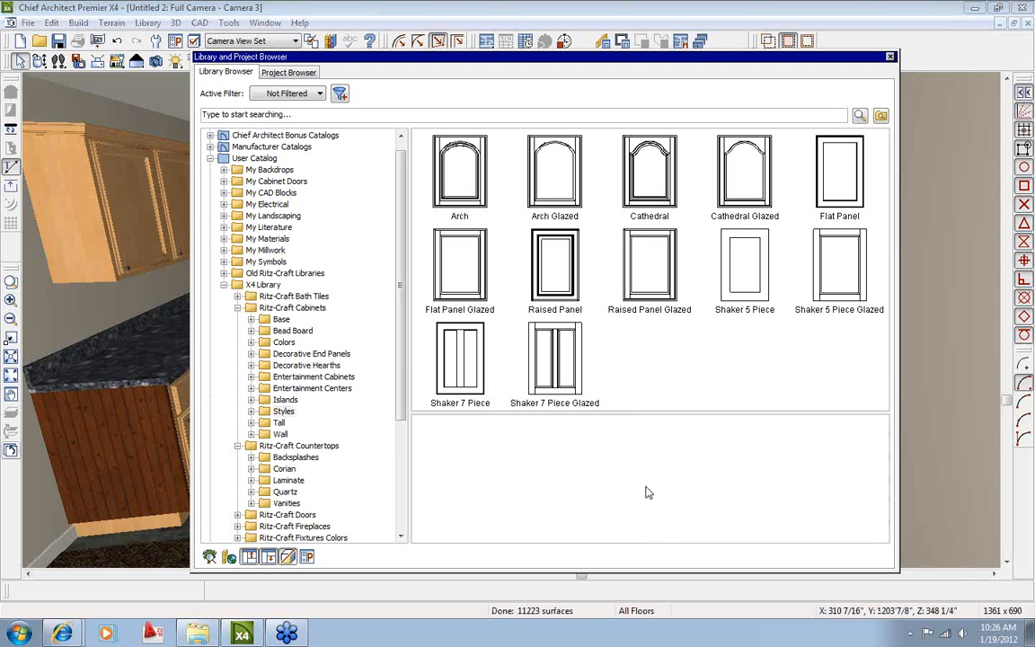
{"action": "left_click", "coordinate": [463, 181]}
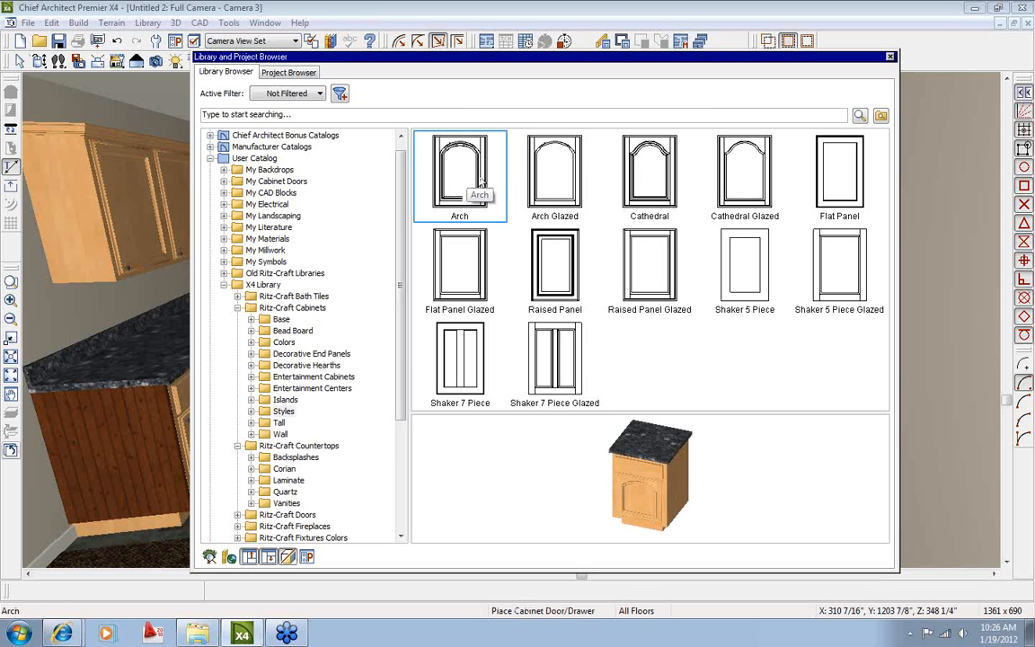
{"action": "double_click", "coordinate": [460, 181]}
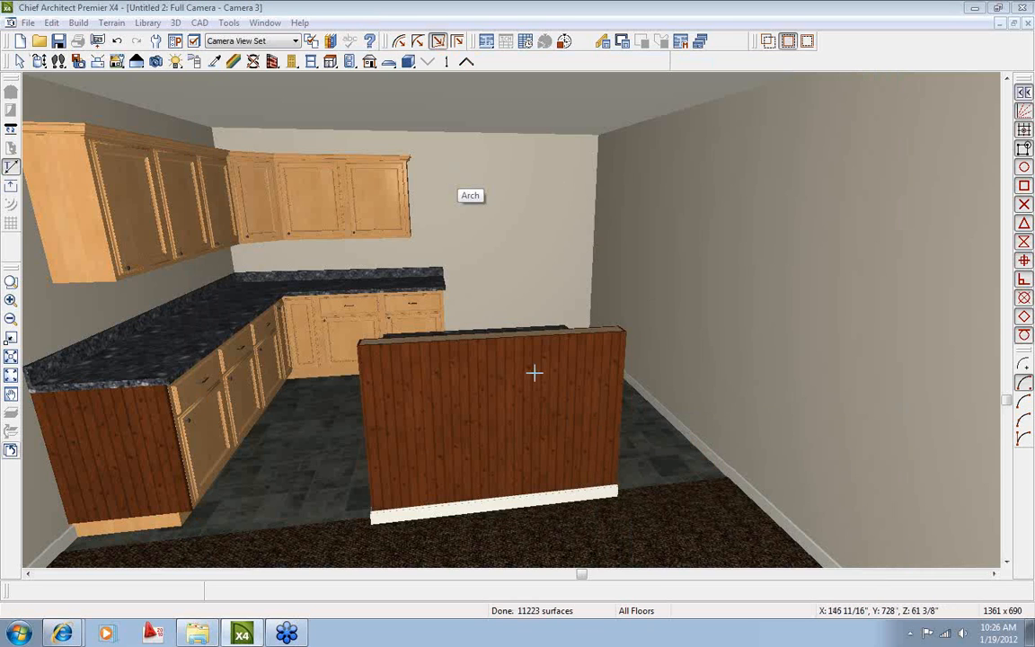
Apply the Arch door style to the six upper cabinet doors and one lower door.
{"action": "left_click", "coordinate": [175, 202]}
{"action": "left_click", "coordinate": [137, 227]}
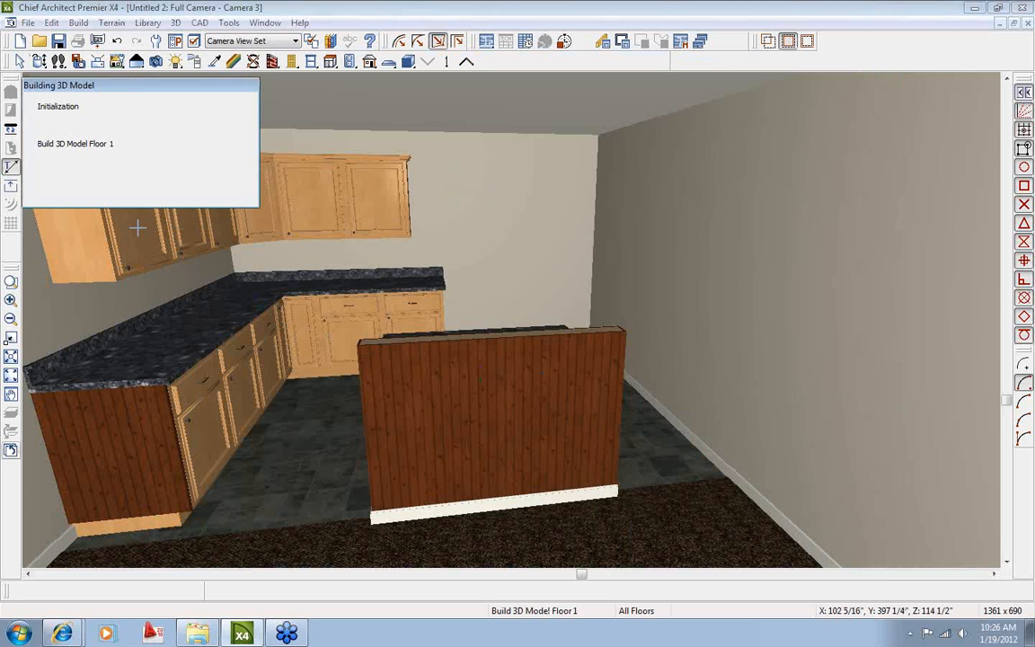
{"action": "left_click", "coordinate": [224, 214]}
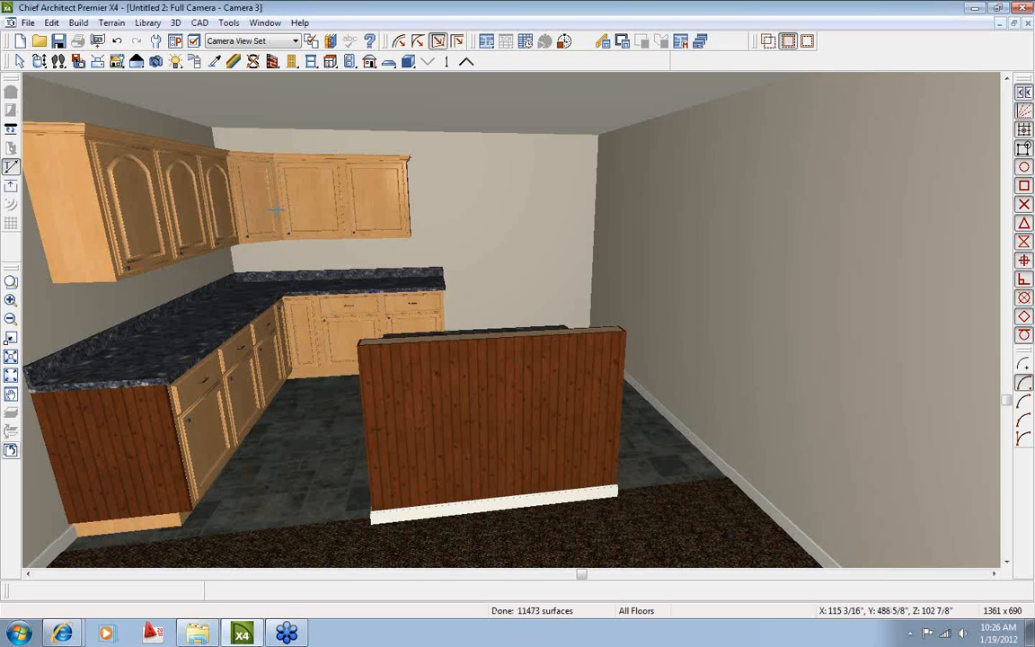
{"action": "left_click", "coordinate": [303, 207]}
{"action": "left_click", "coordinate": [359, 209]}
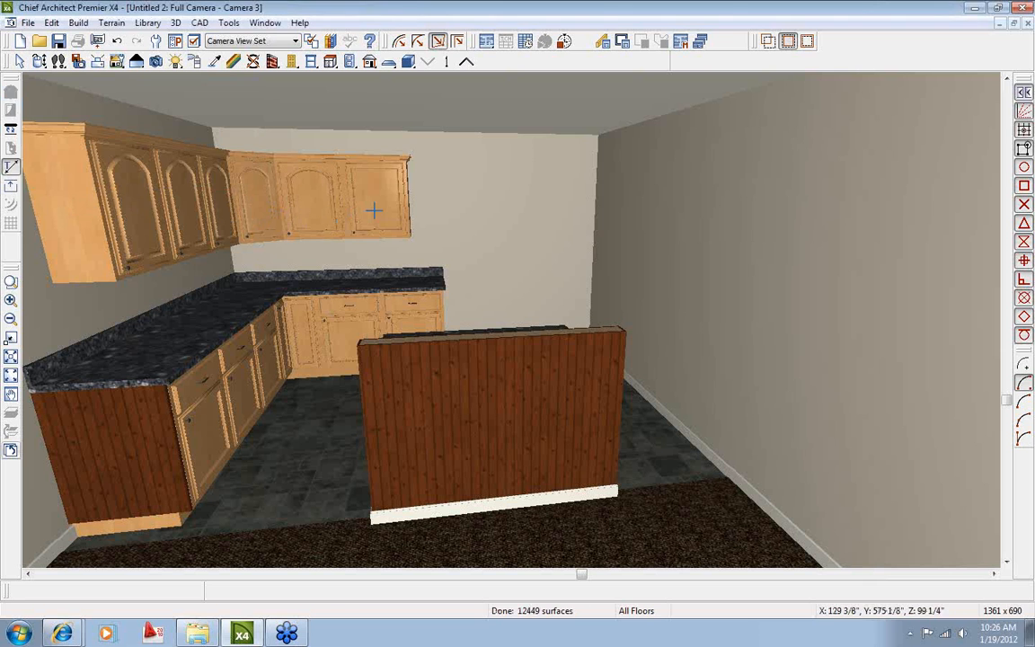
{"action": "left_click", "coordinate": [263, 379]}
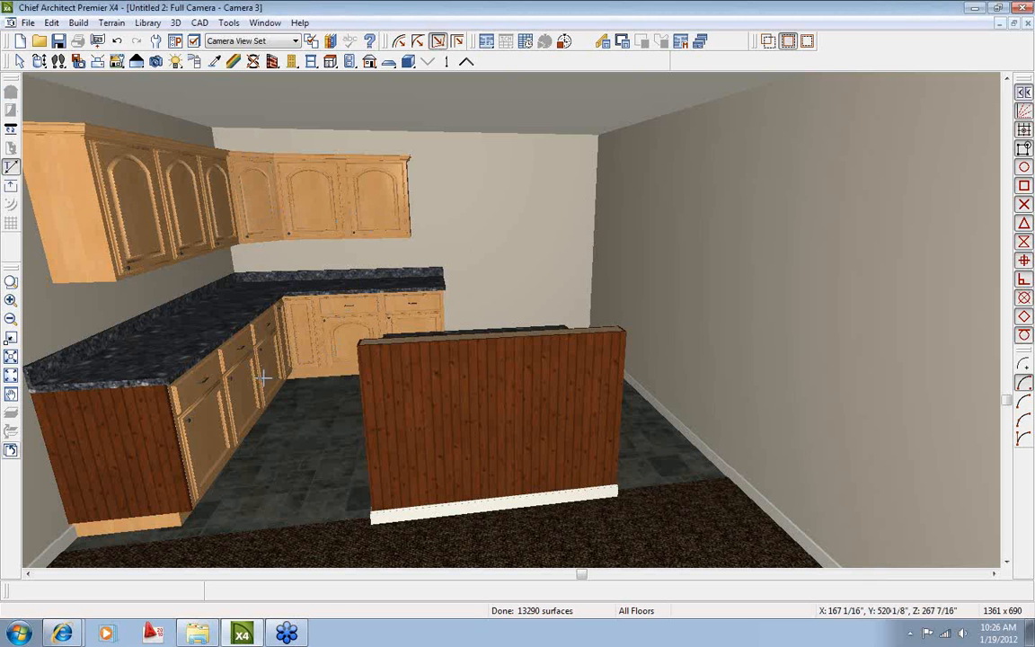
{"action": "left_click", "coordinate": [243, 393]}
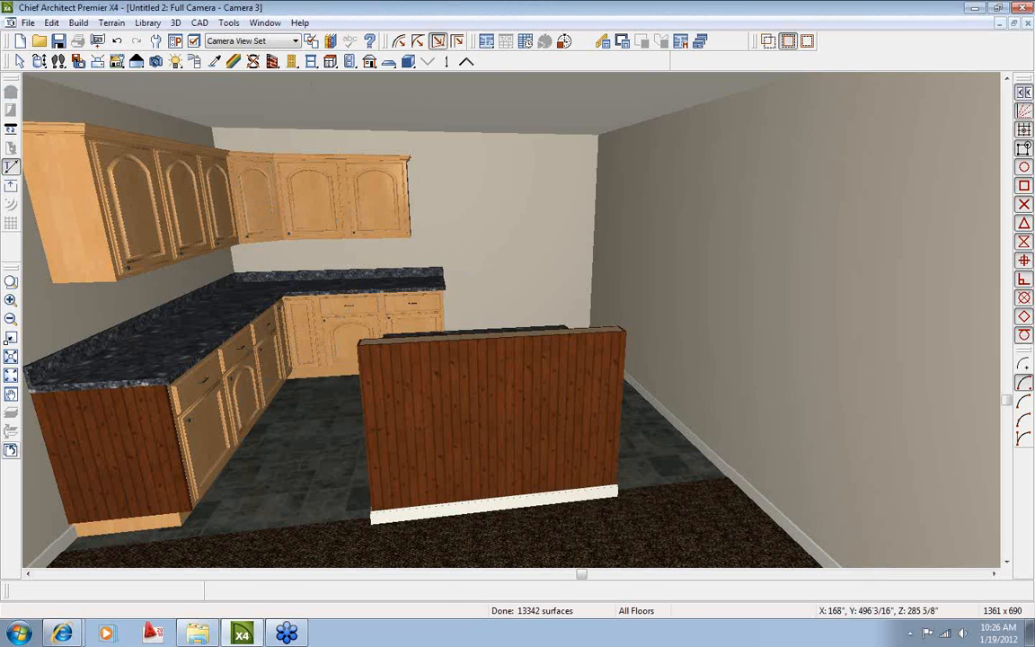
{"action": "left_click", "coordinate": [331, 42]}
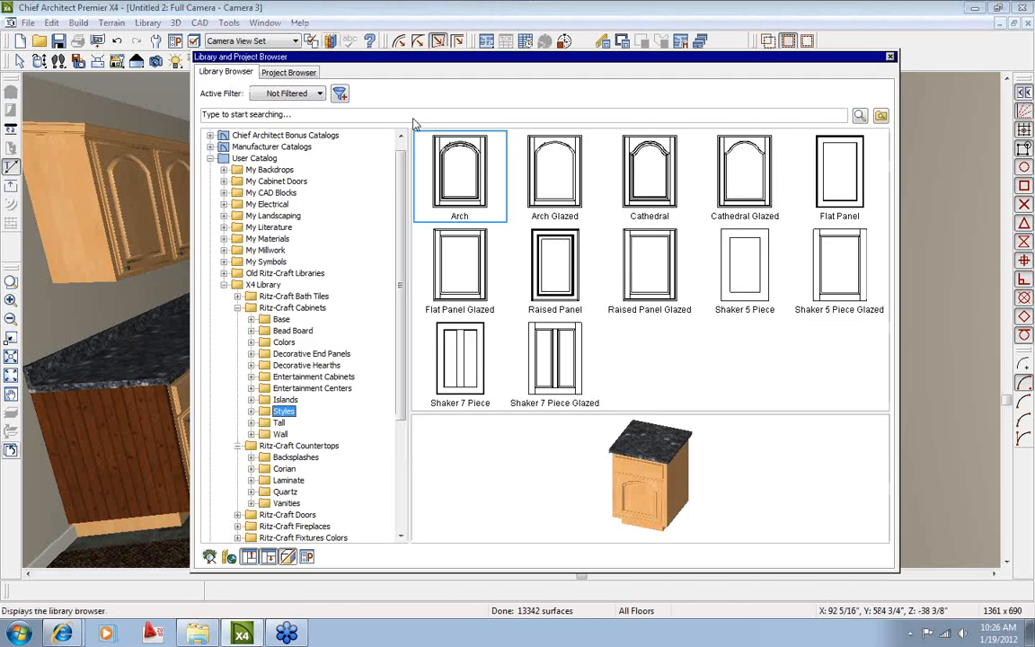
Paint every birch cabinet in the room Cherry Spice using room-wide Material Painter mode.
{"action": "left_click", "coordinate": [285, 343]}
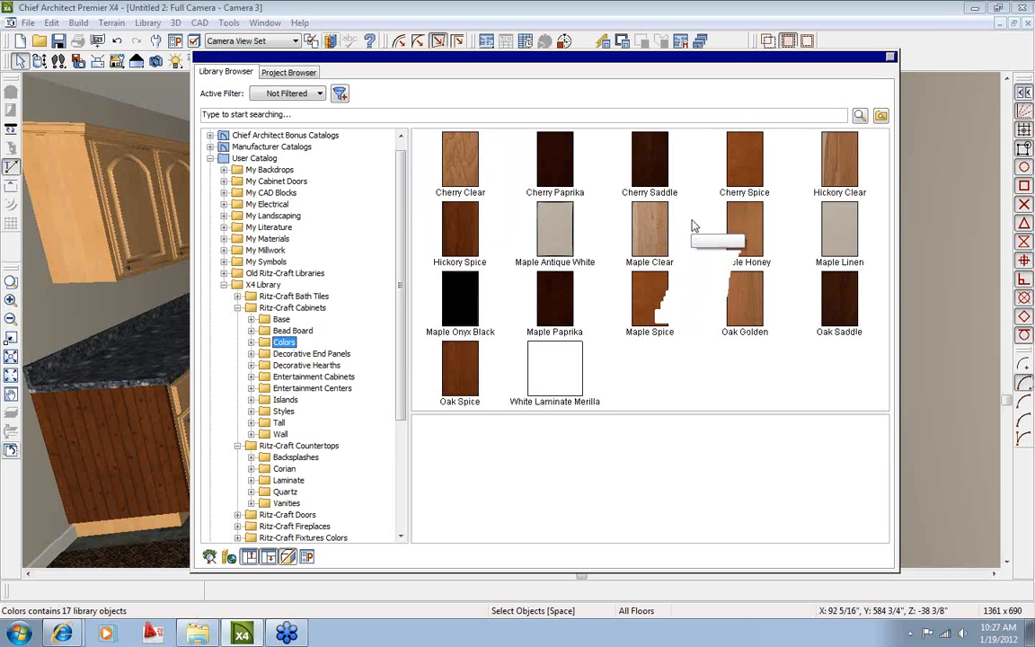
{"action": "left_click", "coordinate": [744, 161]}
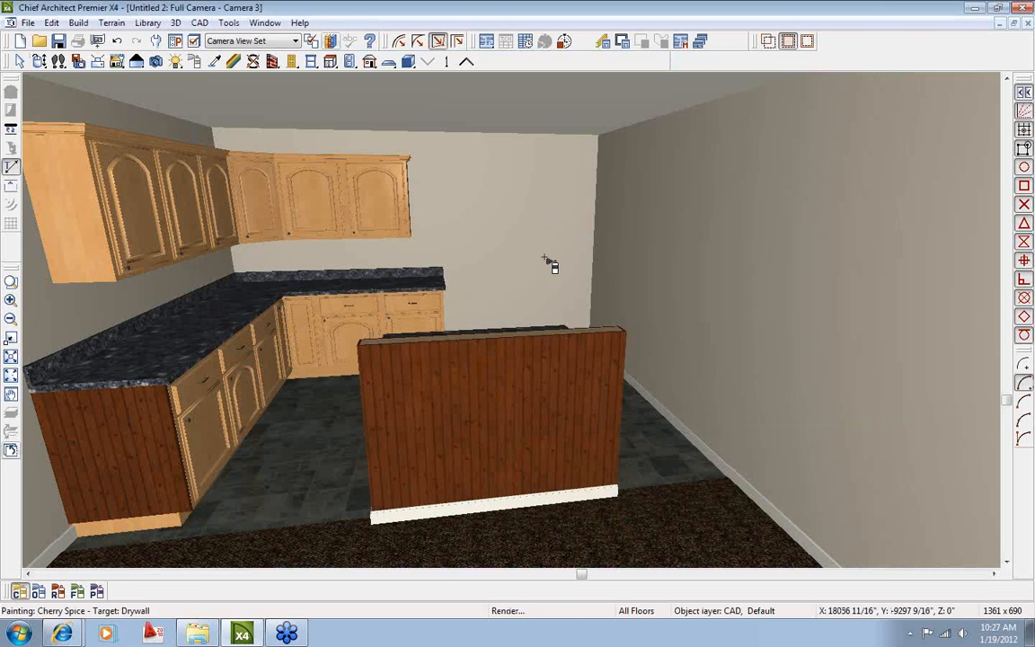
{"action": "left_click", "coordinate": [57, 591]}
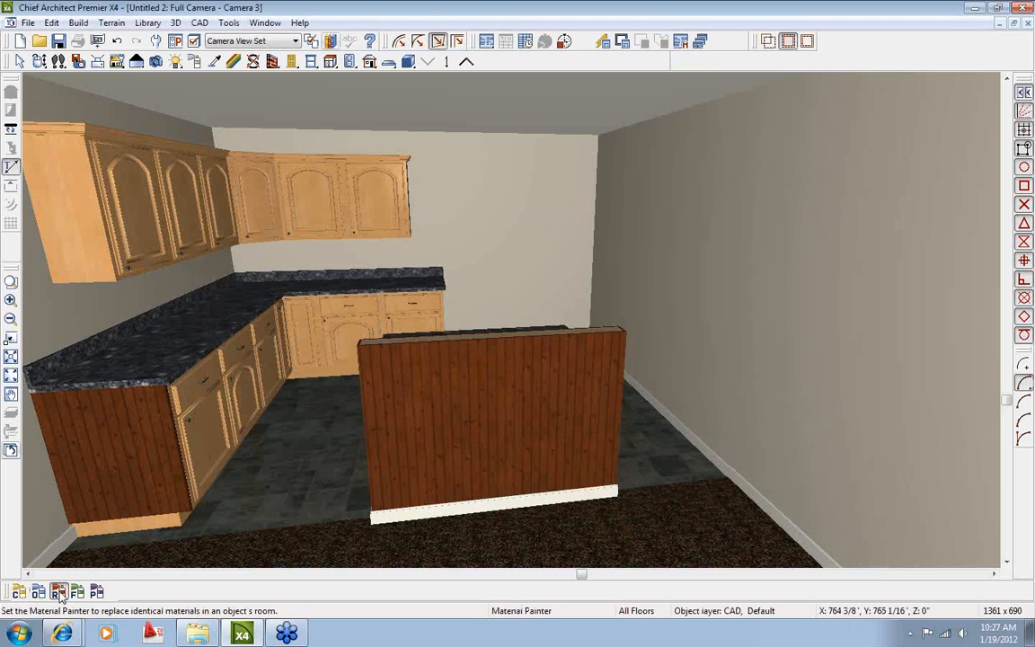
{"action": "left_click", "coordinate": [206, 447]}
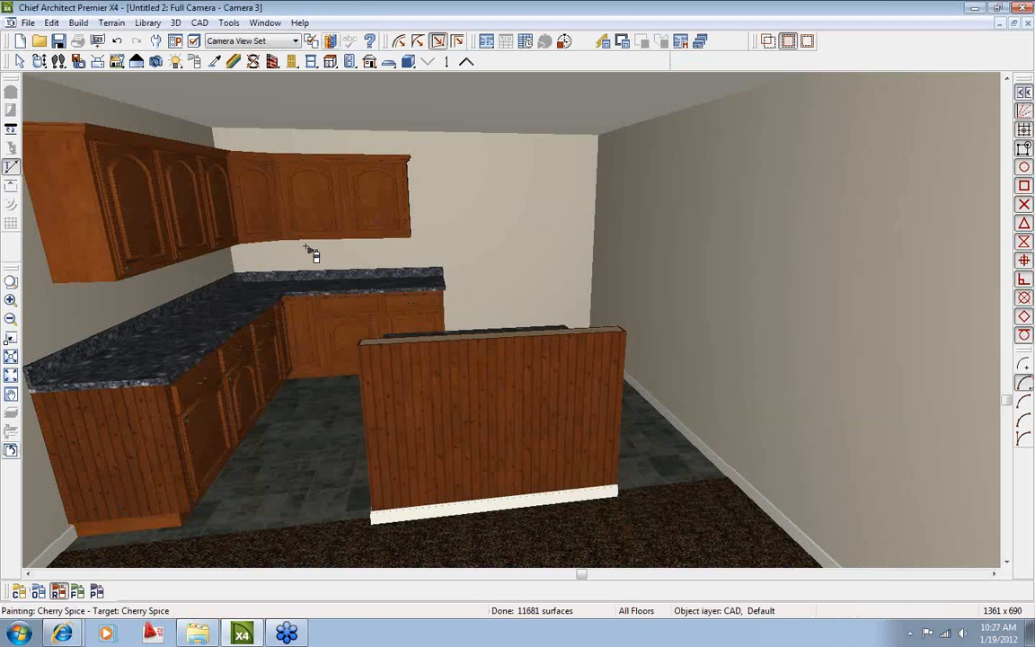
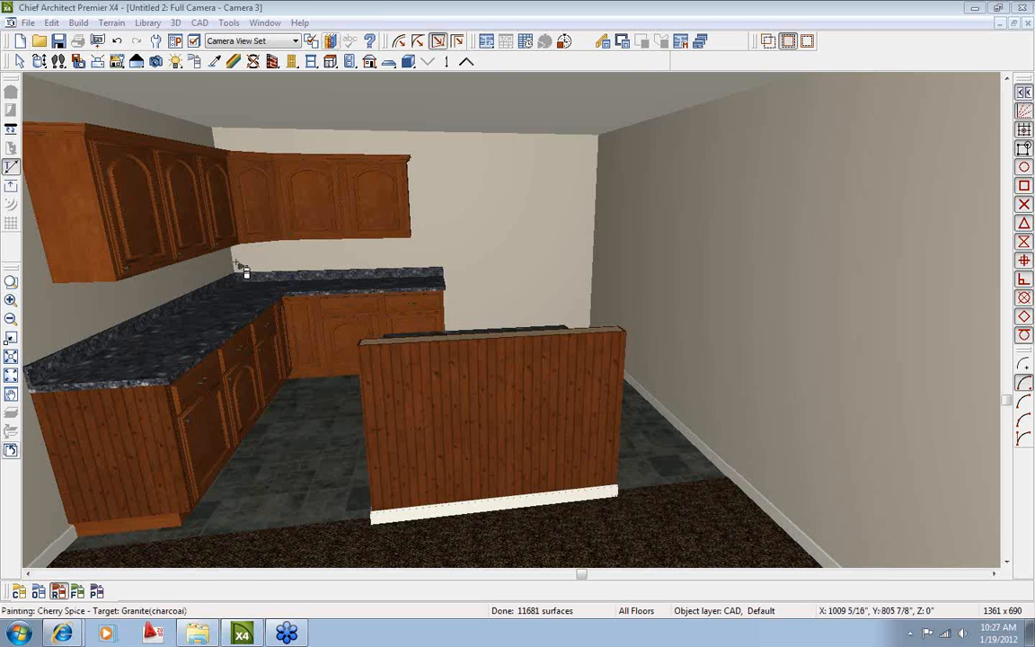
Open the Library Browser, which shows the Ritz-Craft Cabinets Colors catalog.
{"action": "left_click", "coordinate": [331, 42]}
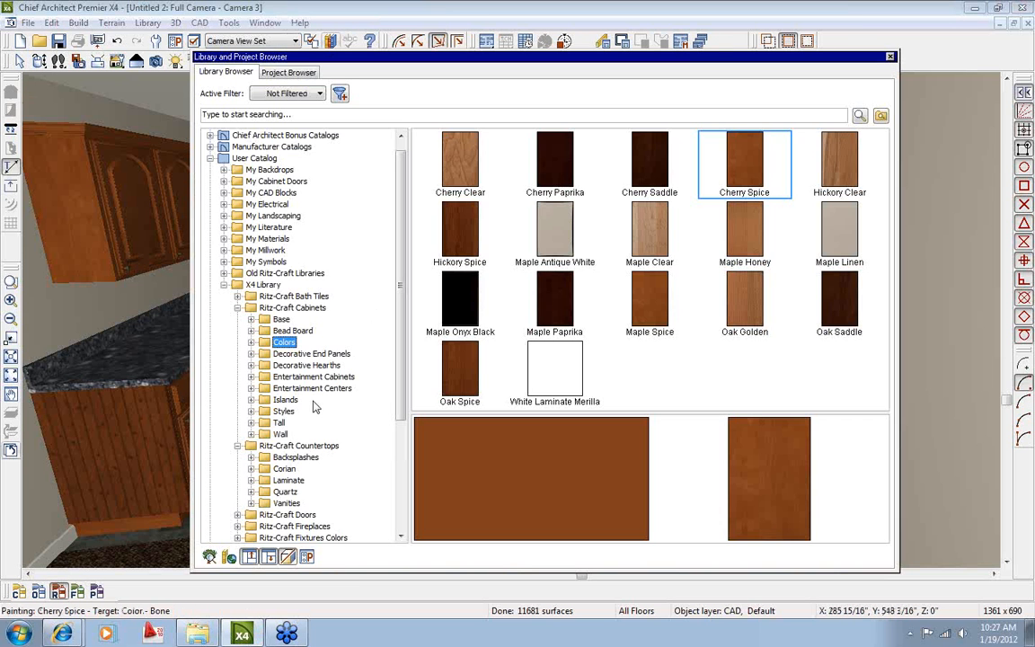
In the floor plan, place a DEP2434 decorative end panel beside the kitchen base cabinets.
{"action": "left_click", "coordinate": [312, 354]}
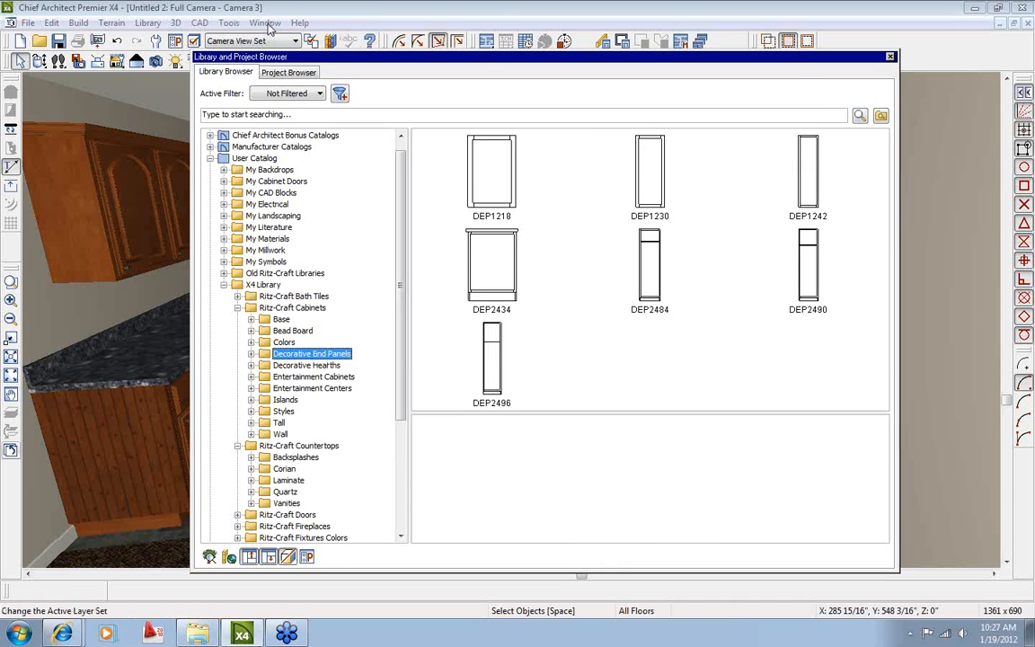
{"action": "left_click", "coordinate": [996, 29]}
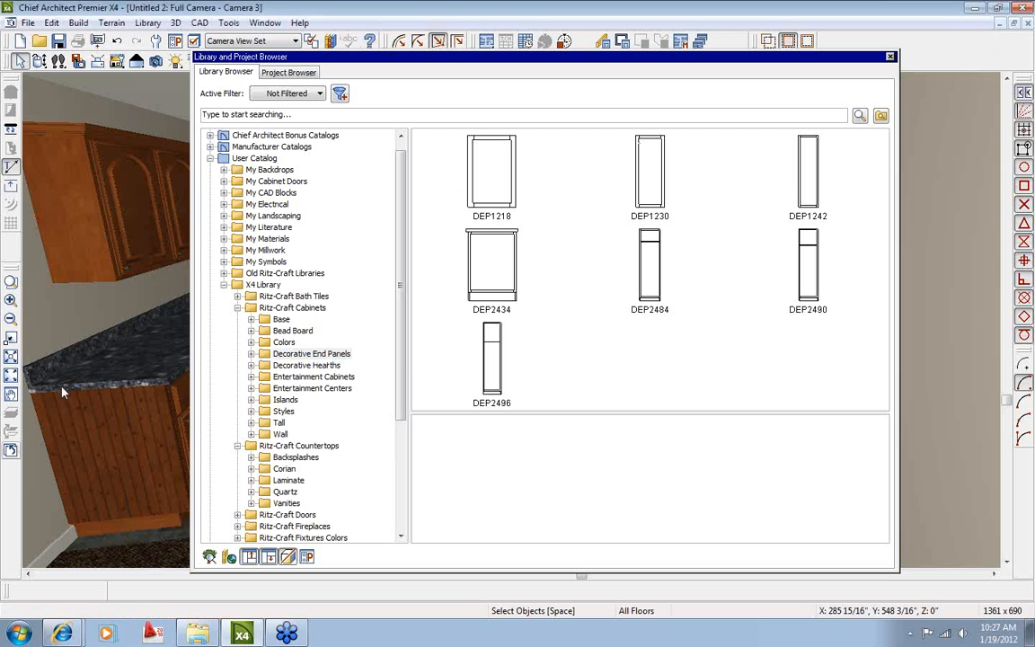
{"action": "left_click", "coordinate": [10, 450]}
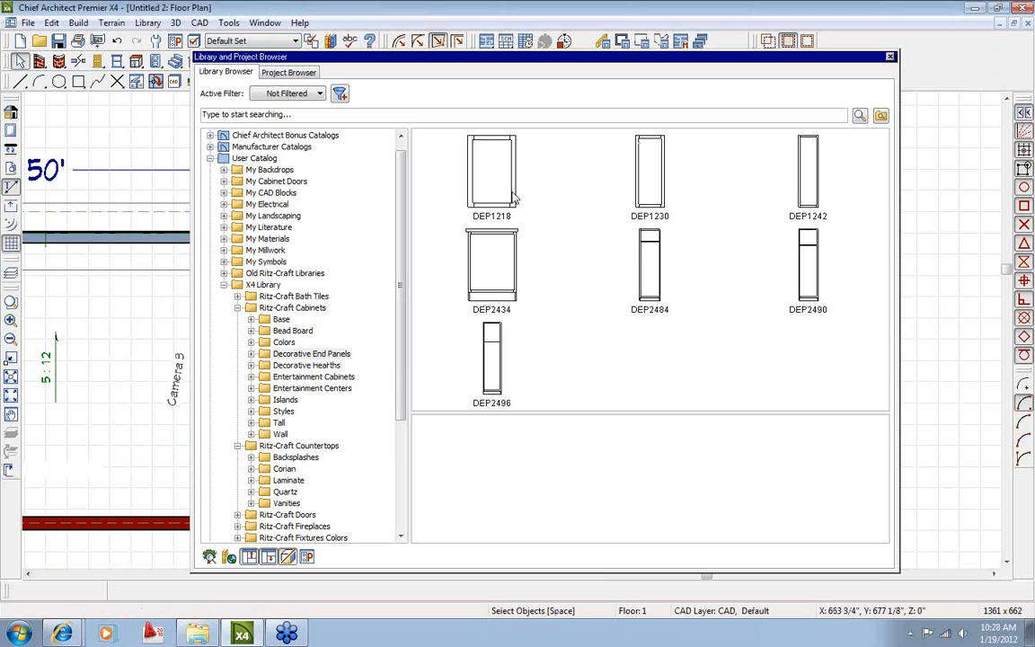
{"action": "left_click", "coordinate": [496, 279]}
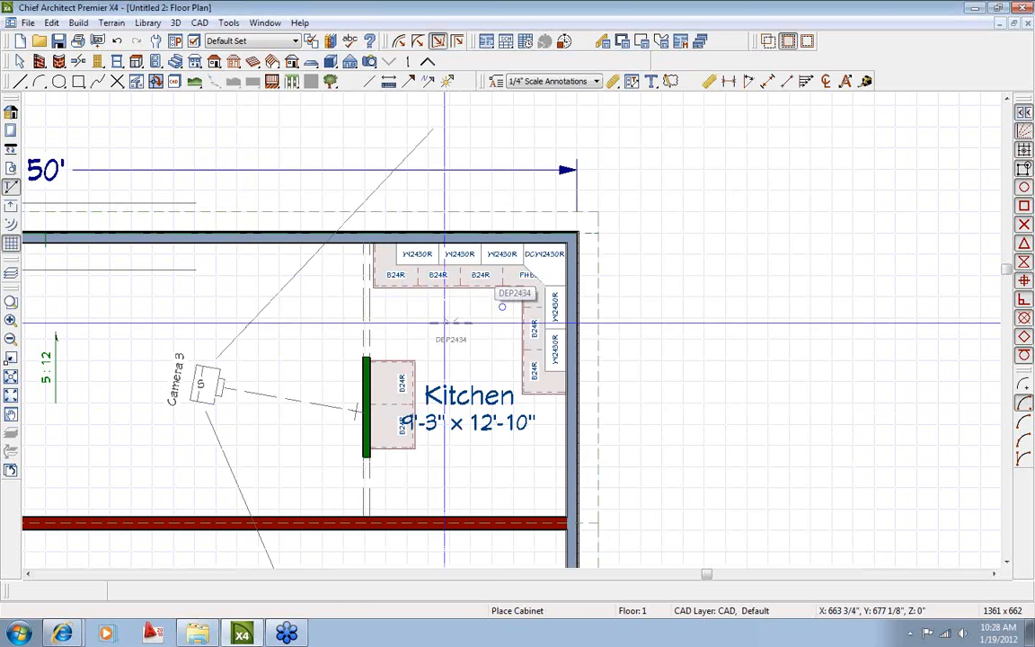
{"action": "scroll", "coordinate": [349, 251], "scroll_direction": "up", "scroll_amount": 5}
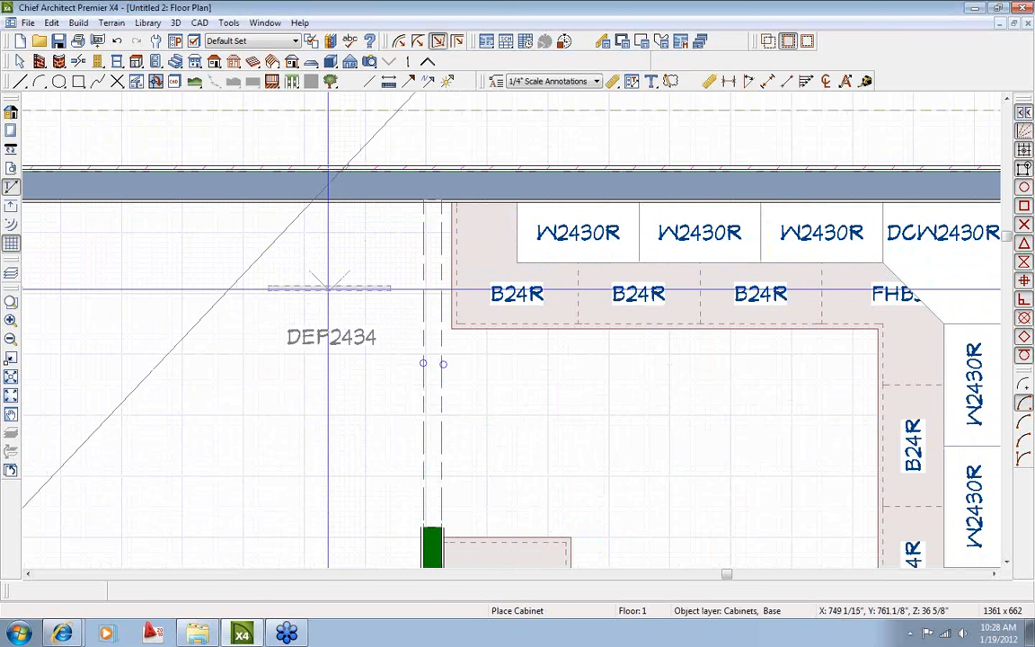
{"action": "left_click", "coordinate": [329, 288]}
{"action": "scroll", "coordinate": [376, 304], "scroll_direction": "up", "scroll_amount": 1}
Set the end B24R cabinet's left side to Auto Finished, without a full size panel.
{"action": "scroll", "coordinate": [377, 304], "scroll_direction": "up", "scroll_amount": 1}
{"action": "key", "text": "space"}
{"action": "double_click", "coordinate": [543, 288]}
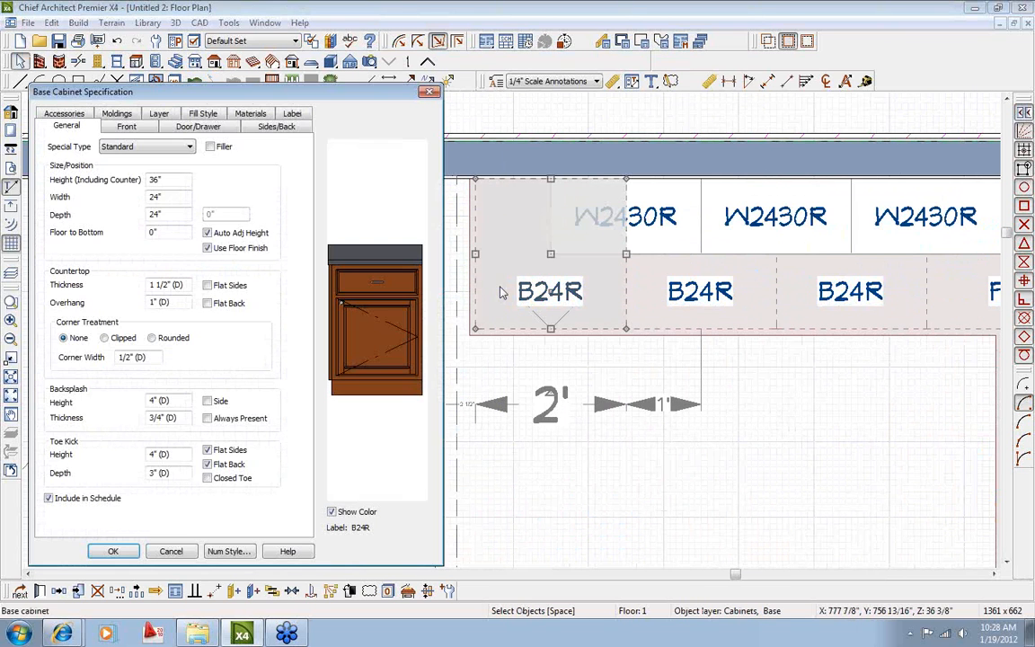
{"action": "left_click", "coordinate": [279, 129]}
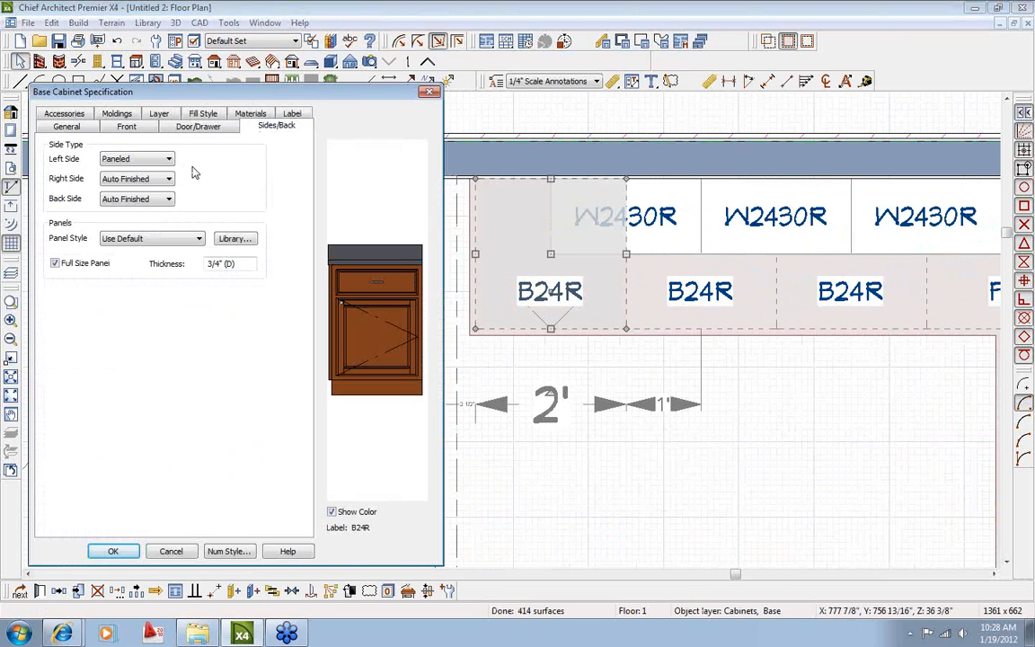
{"action": "left_click", "coordinate": [130, 159]}
{"action": "left_click", "coordinate": [140, 171]}
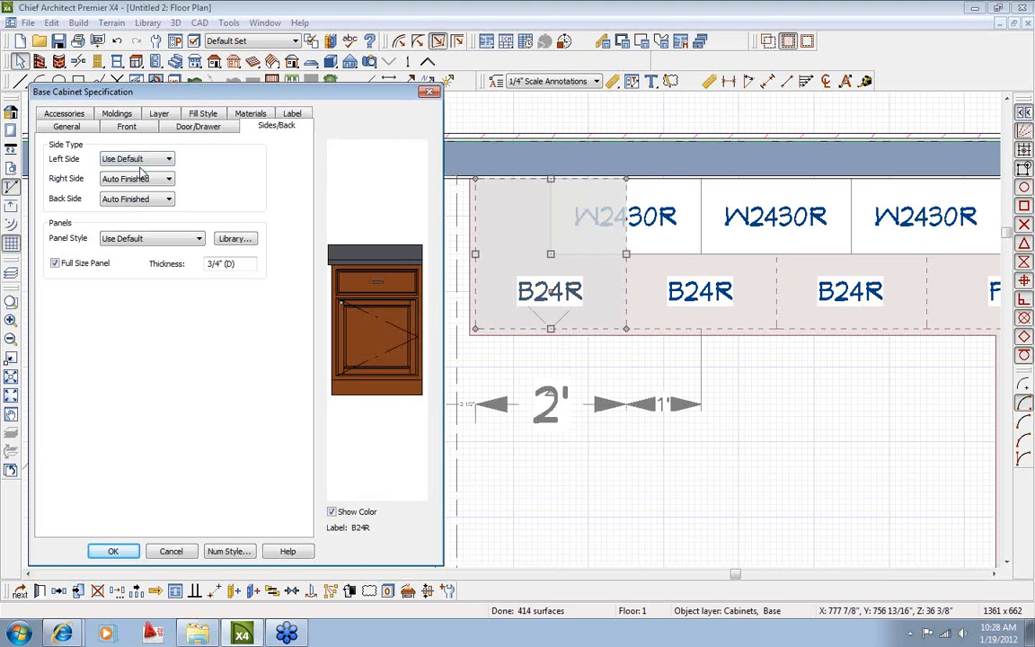
{"action": "left_click", "coordinate": [132, 159]}
{"action": "left_click", "coordinate": [142, 209]}
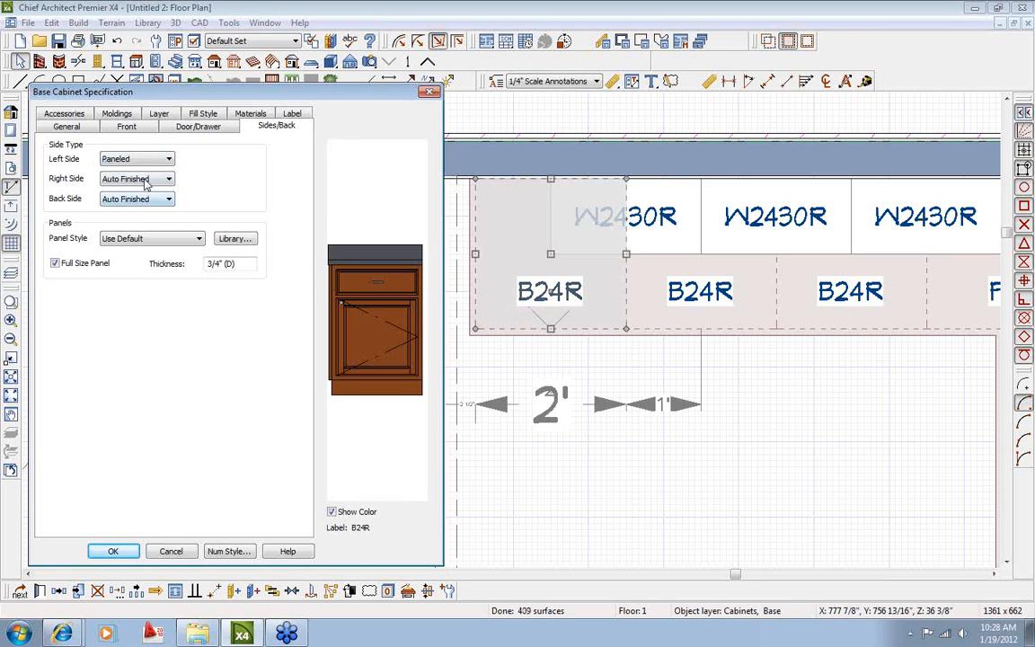
{"action": "left_click", "coordinate": [136, 159]}
{"action": "left_click", "coordinate": [139, 200]}
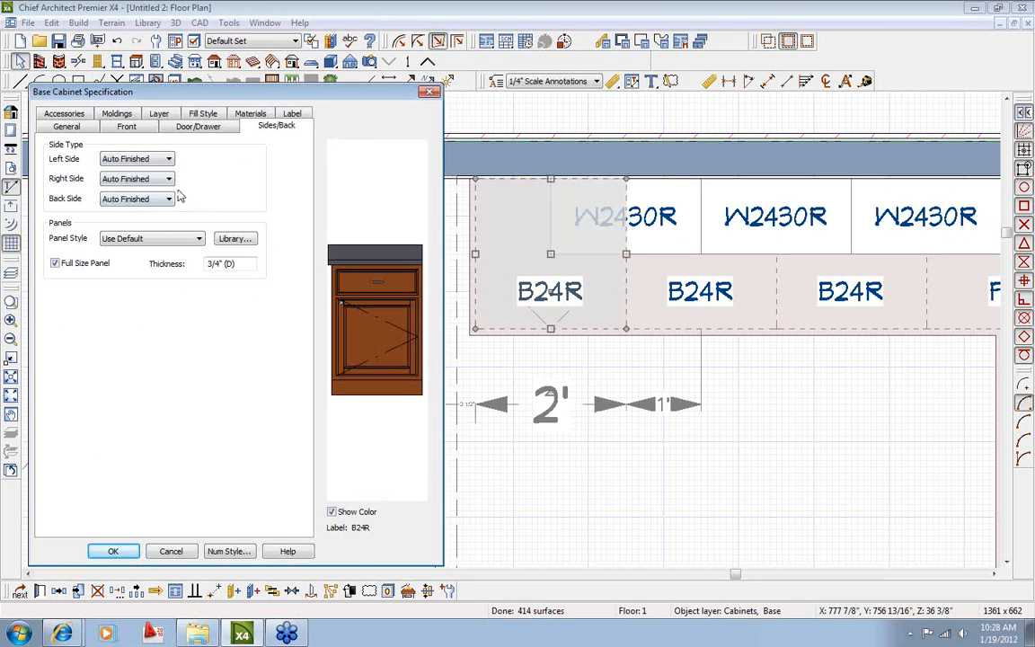
{"action": "left_click", "coordinate": [55, 263]}
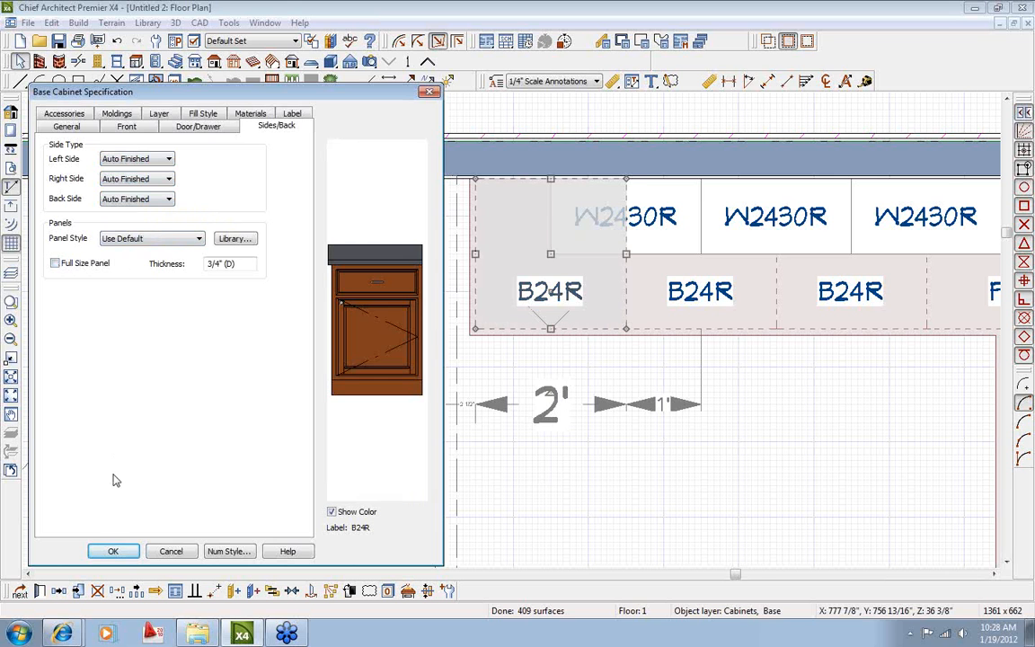
{"action": "left_click", "coordinate": [111, 549]}
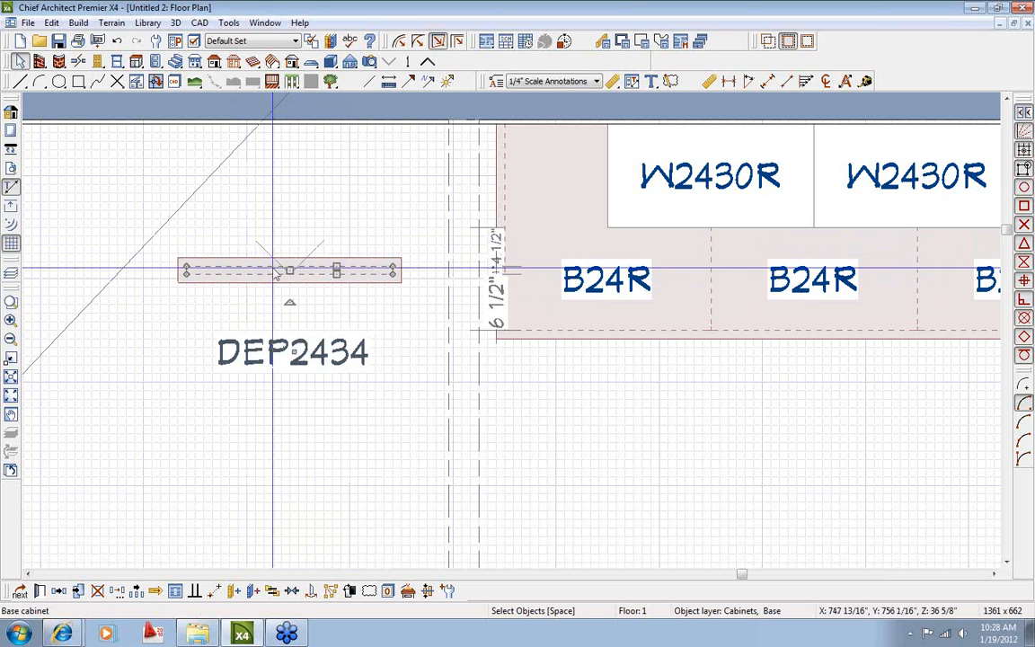
Rotate the DEP2434 panel upright and butt it against the B24R cabinet run's end.
{"action": "left_click_drag", "start_coordinate": [290, 304], "coordinate": [499, 272]}
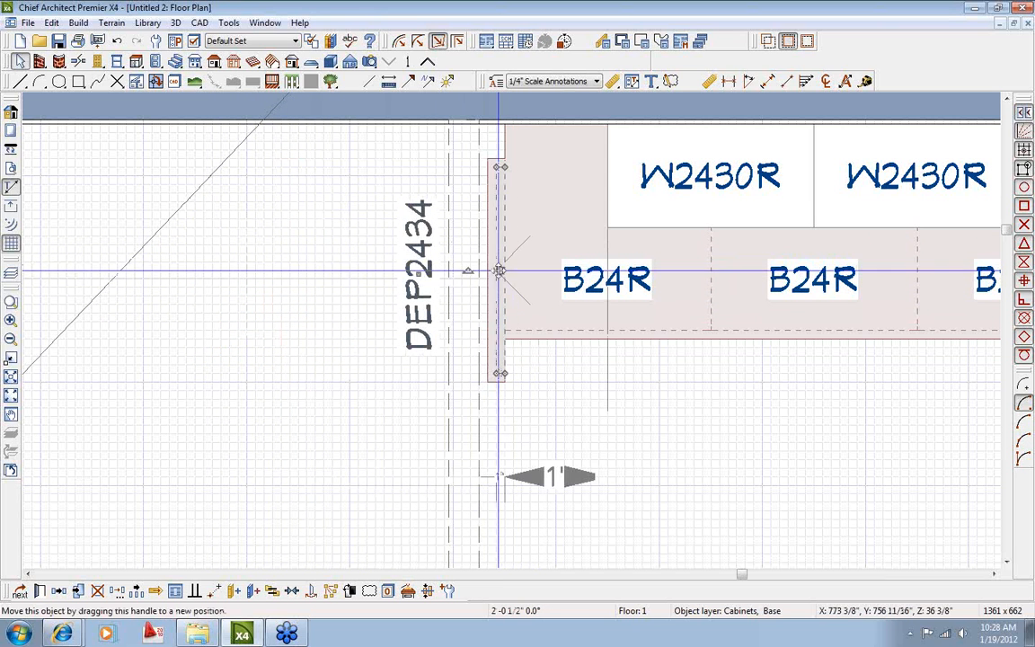
{"action": "key", "text": "Escape"}
{"action": "left_click", "coordinate": [497, 273]}
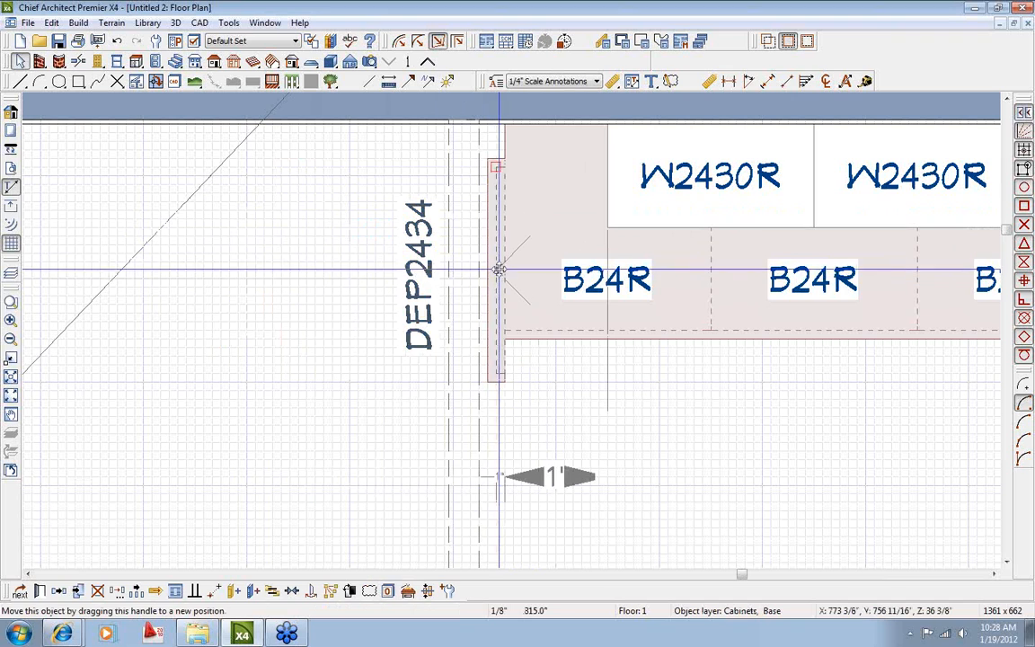
{"action": "left_click_drag", "start_coordinate": [499, 270], "coordinate": [500, 221]}
{"action": "key", "text": "Escape"}
{"action": "scroll", "coordinate": [449, 288], "scroll_direction": "down", "scroll_amount": 1}
{"action": "scroll", "coordinate": [446, 294], "scroll_direction": "down", "scroll_amount": 2}
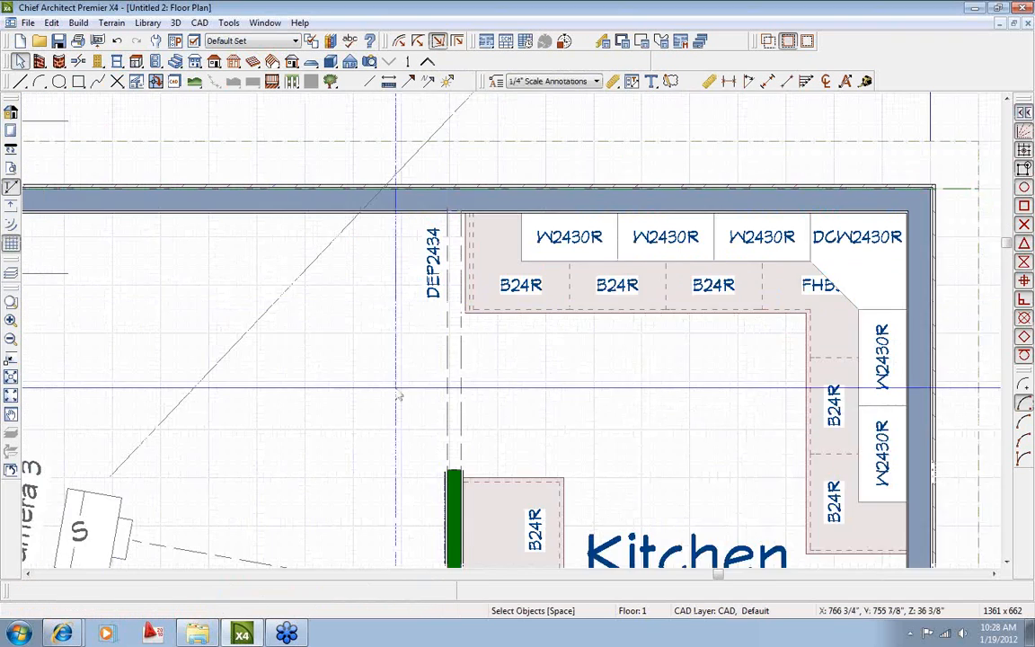
In Camera 3, sample Cherry Spice from an upper cabinet and paint the pale end panel with it.
{"action": "double_click", "coordinate": [148, 423]}
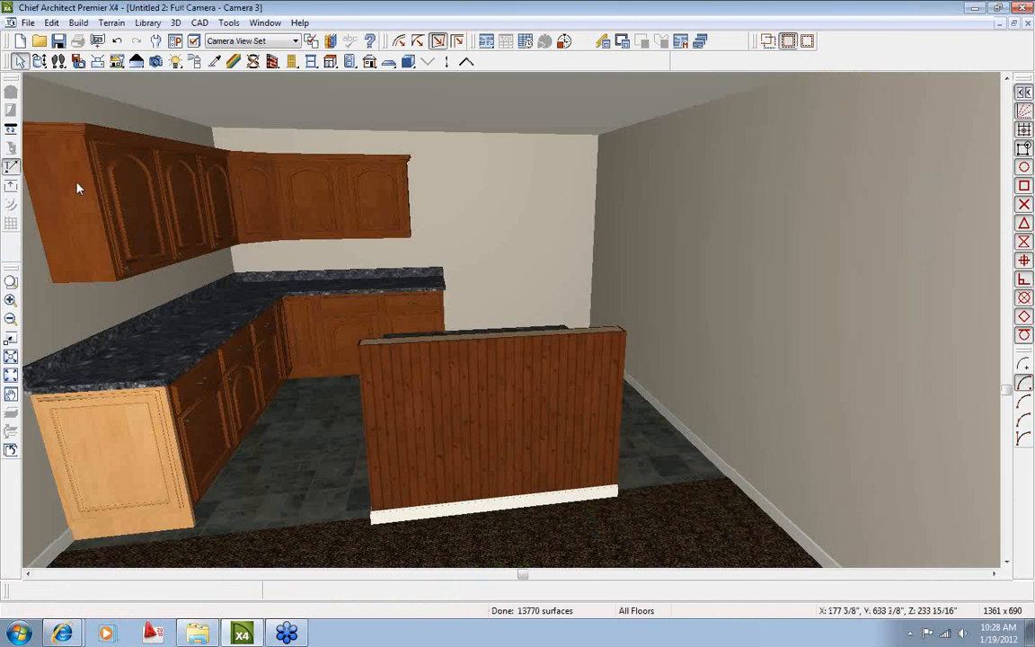
{"action": "left_click_drag", "start_coordinate": [413, 245], "coordinate": [351, 240]}
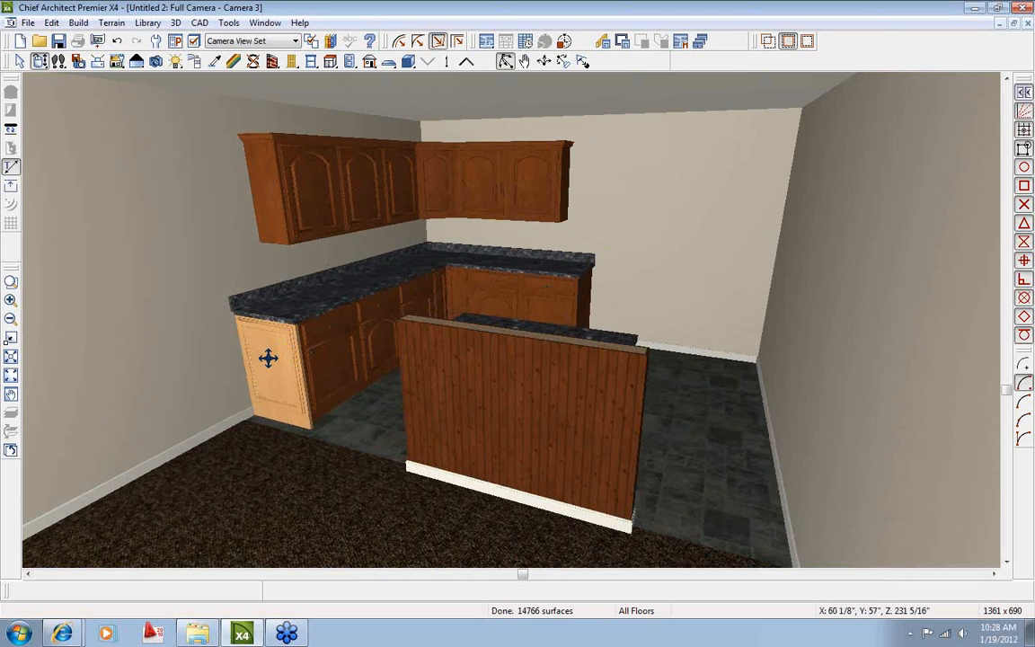
{"action": "left_click", "coordinate": [214, 62]}
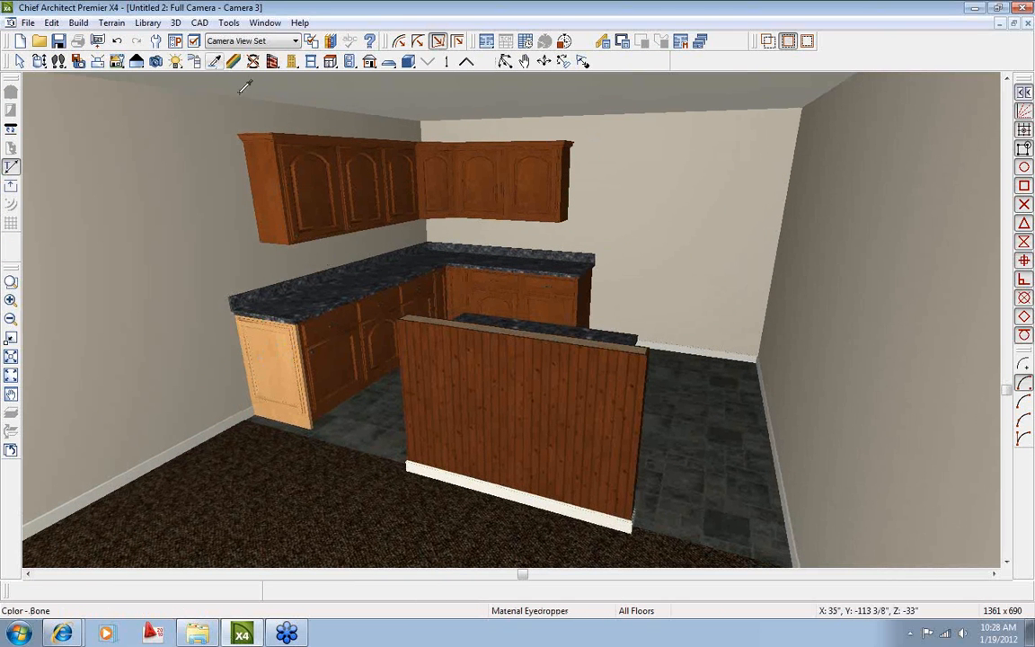
{"action": "left_click", "coordinate": [327, 169]}
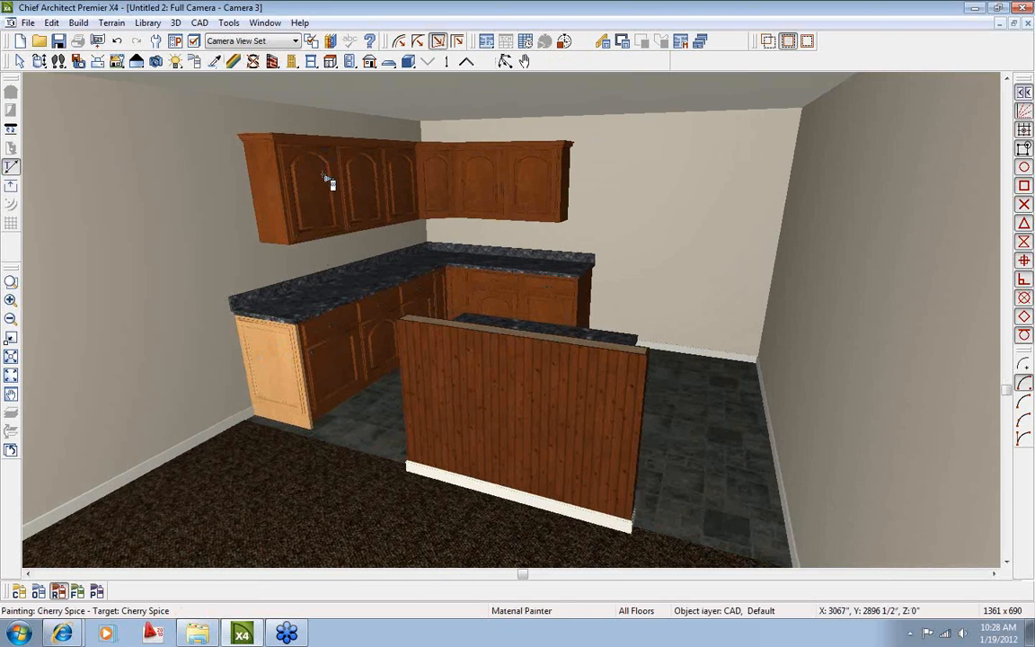
{"action": "left_click", "coordinate": [280, 371]}
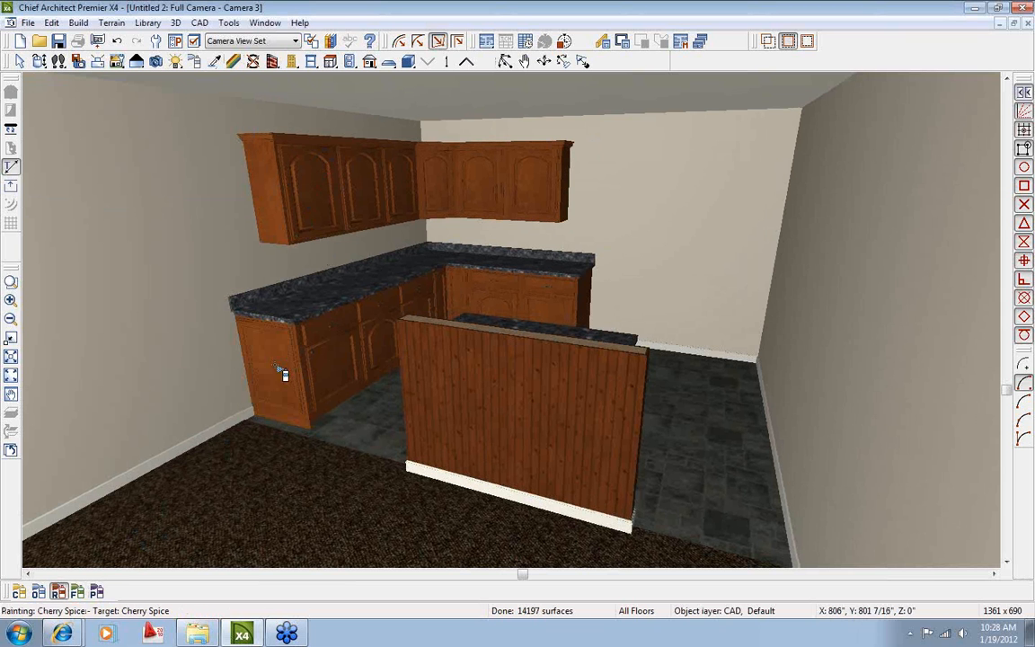
{"action": "left_click", "coordinate": [39, 61]}
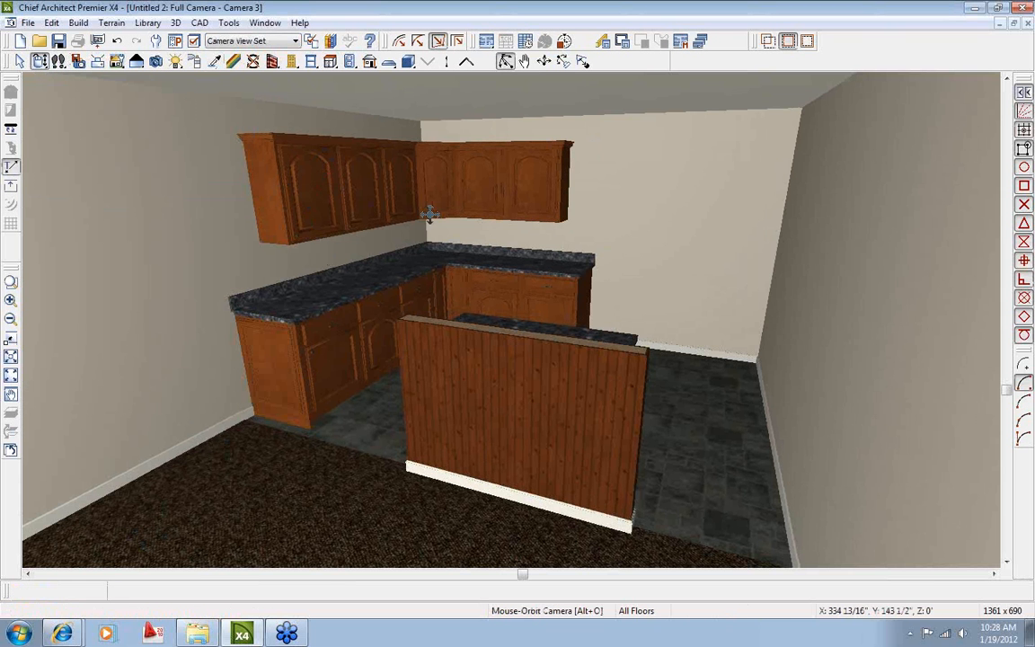
{"action": "left_click_drag", "start_coordinate": [427, 215], "coordinate": [471, 215]}
Preview the DRM7260M and DRM7272M hearths, then choose Island York from Ritz-Craft Islands.
{"action": "left_click", "coordinate": [331, 42]}
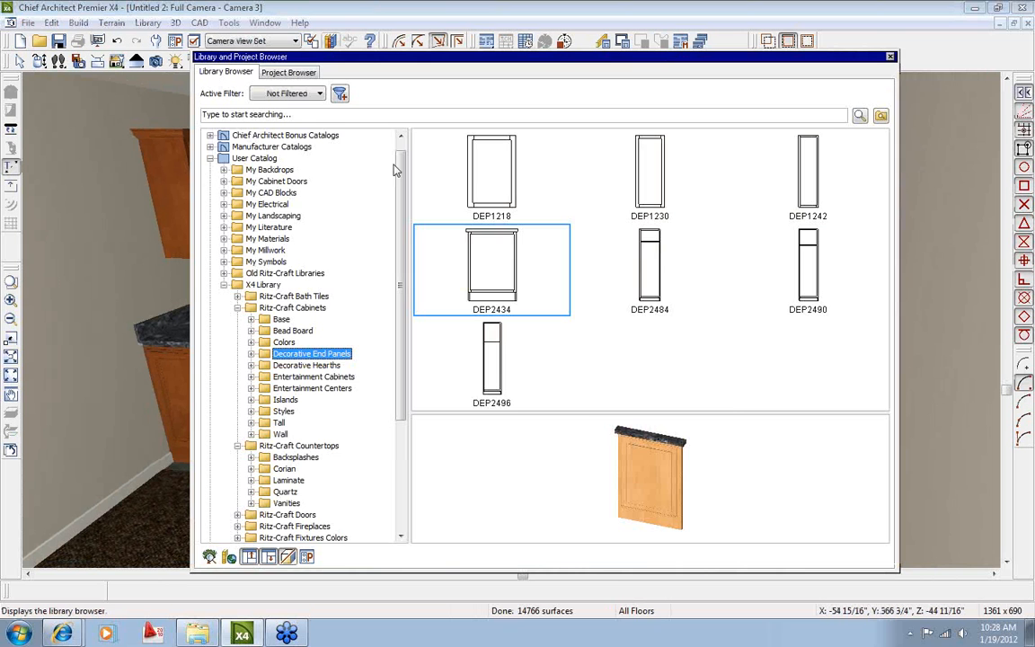
{"action": "left_click", "coordinate": [328, 367]}
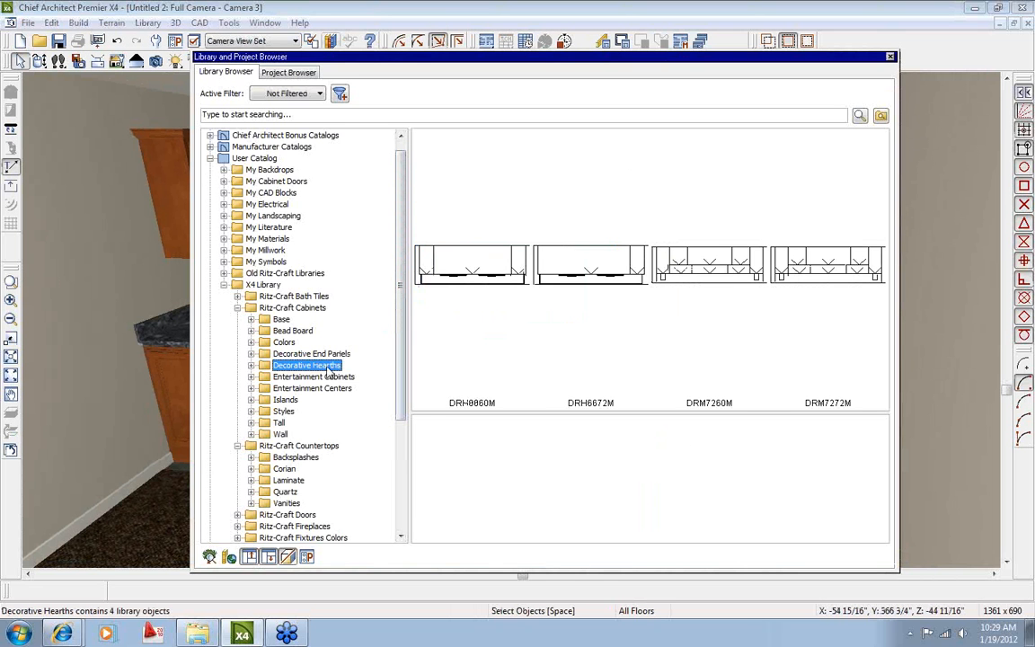
{"action": "left_click", "coordinate": [702, 279]}
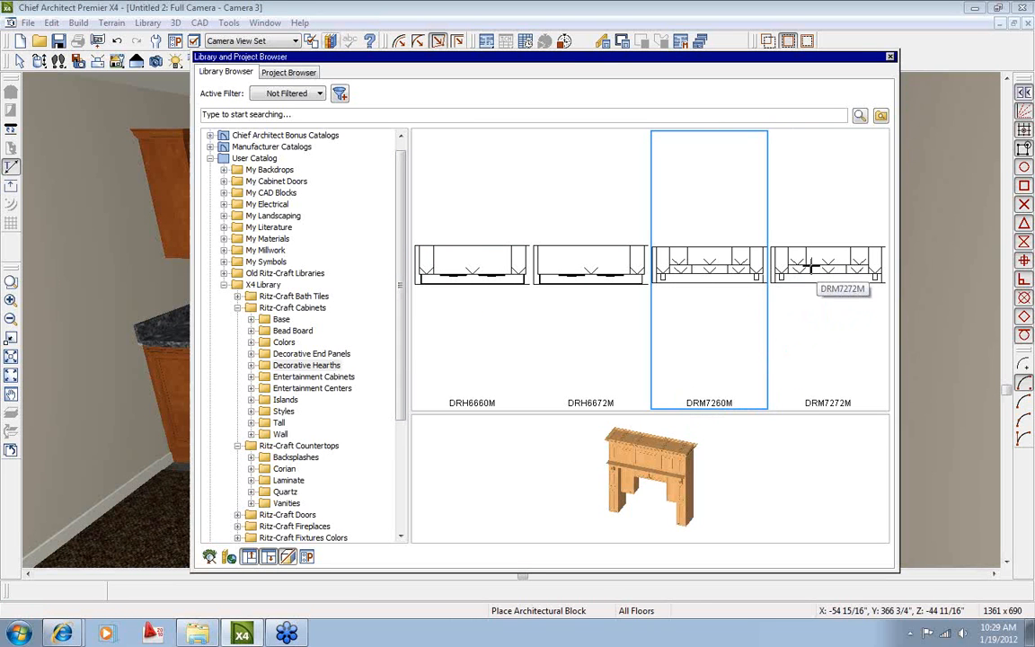
{"action": "left_click", "coordinate": [811, 266]}
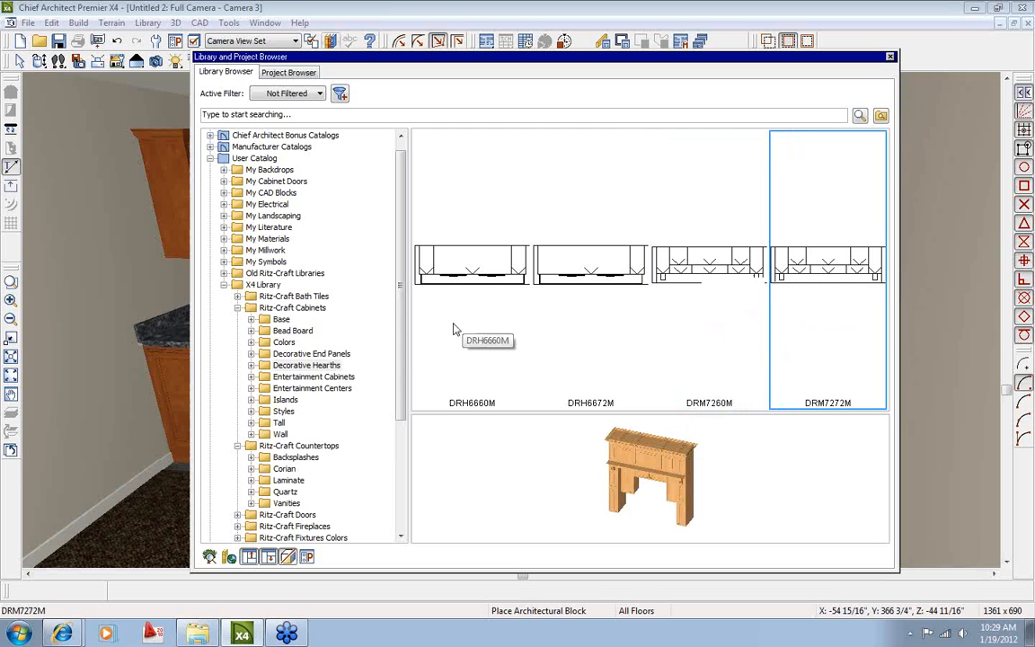
{"action": "left_click", "coordinate": [314, 377]}
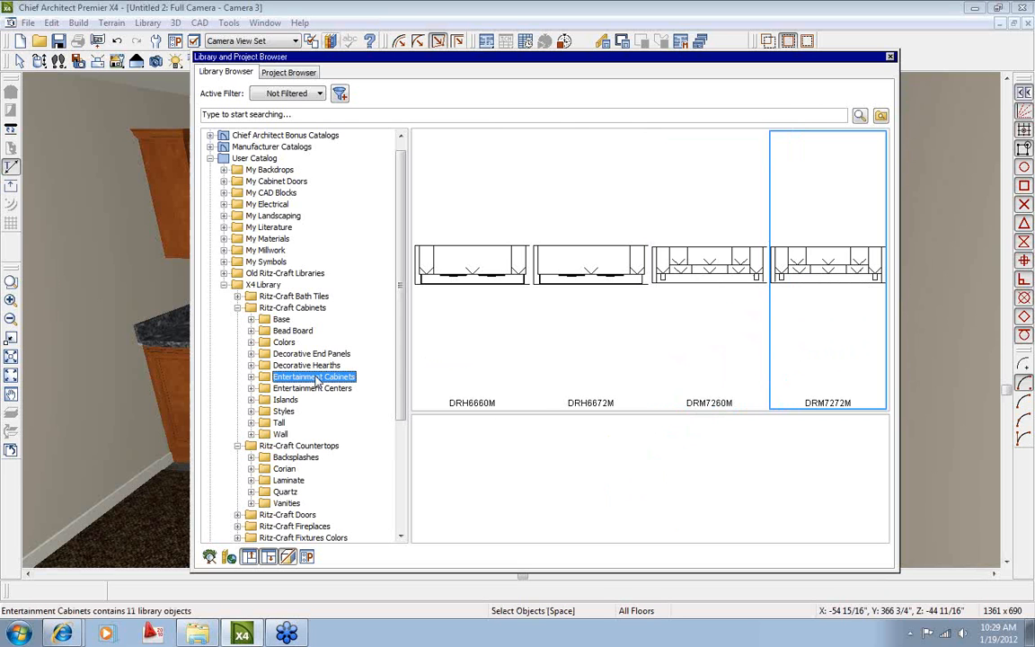
{"action": "left_click", "coordinate": [331, 389]}
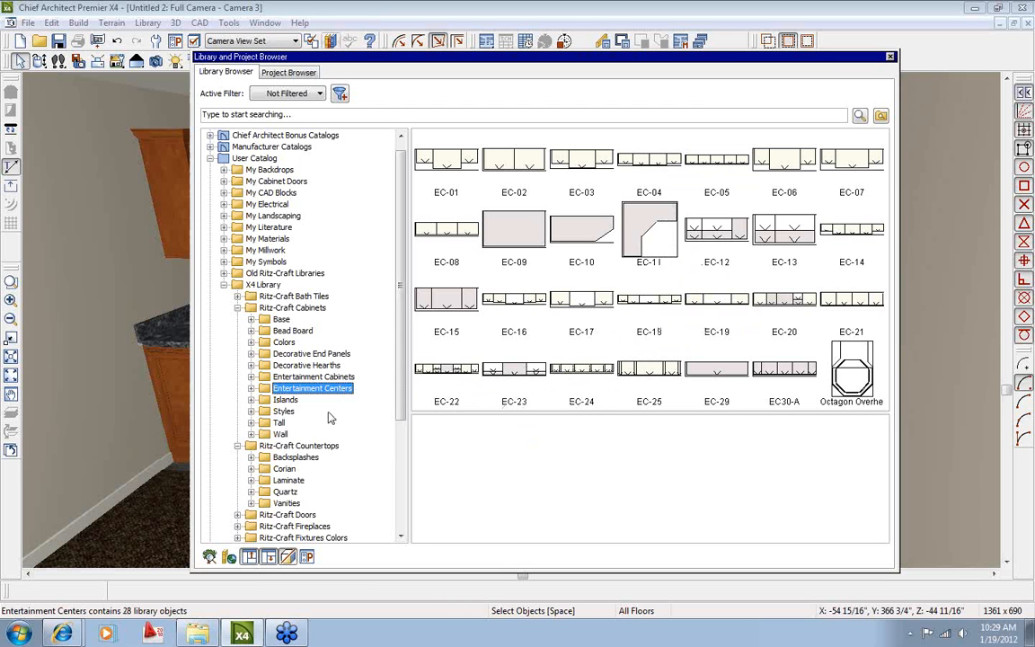
{"action": "left_click", "coordinate": [286, 399]}
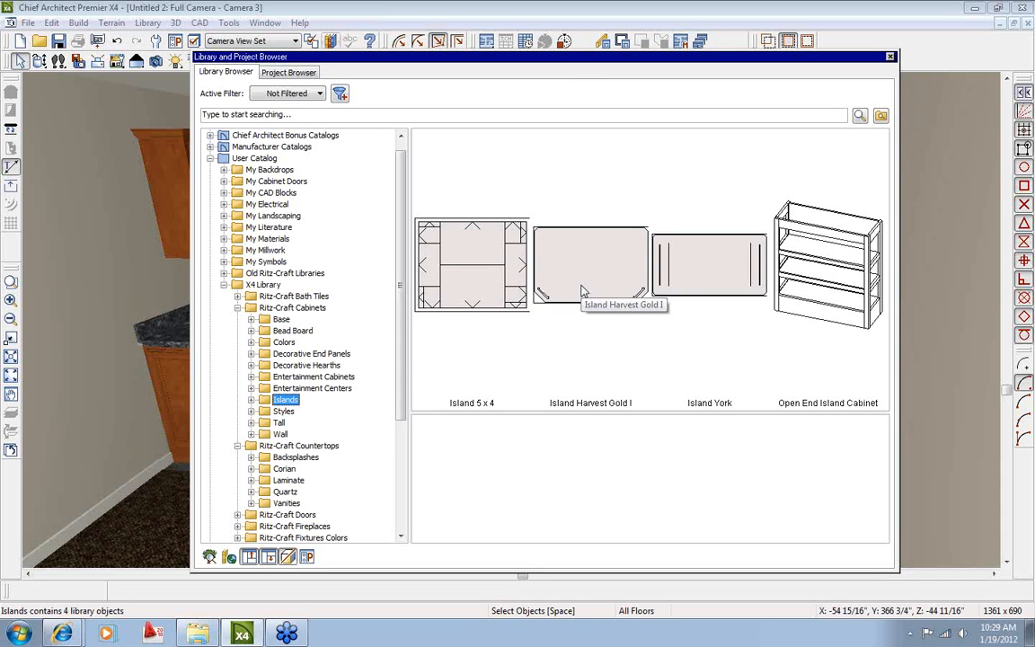
{"action": "left_click", "coordinate": [713, 271]}
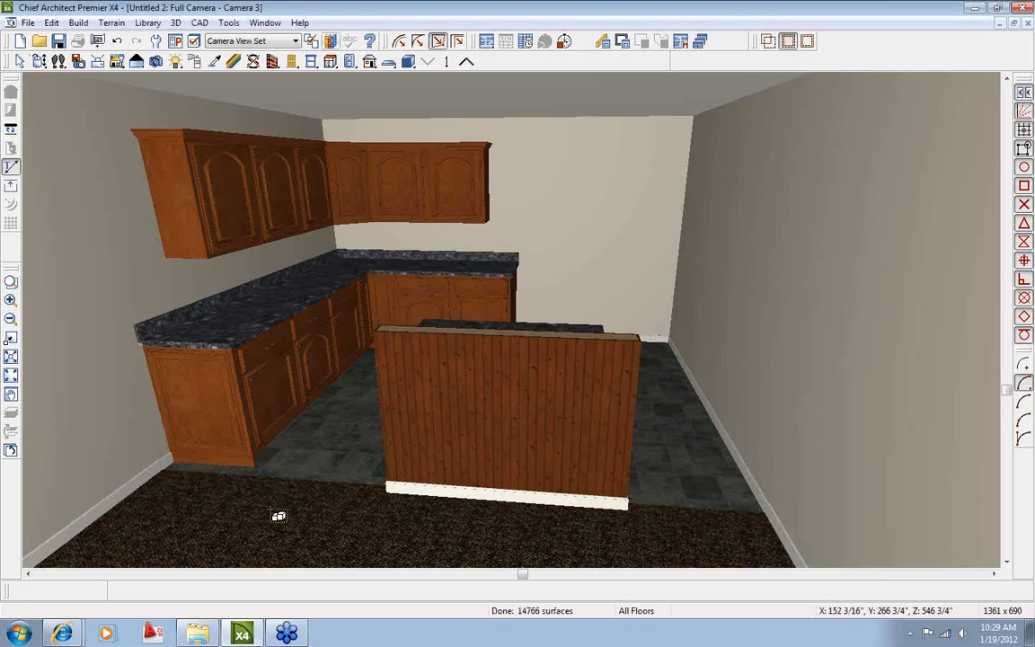
Place Island York on the open carpet after dismissing the area-too-constricted warning.
{"action": "left_click", "coordinate": [272, 508]}
{"action": "left_click", "coordinate": [653, 354]}
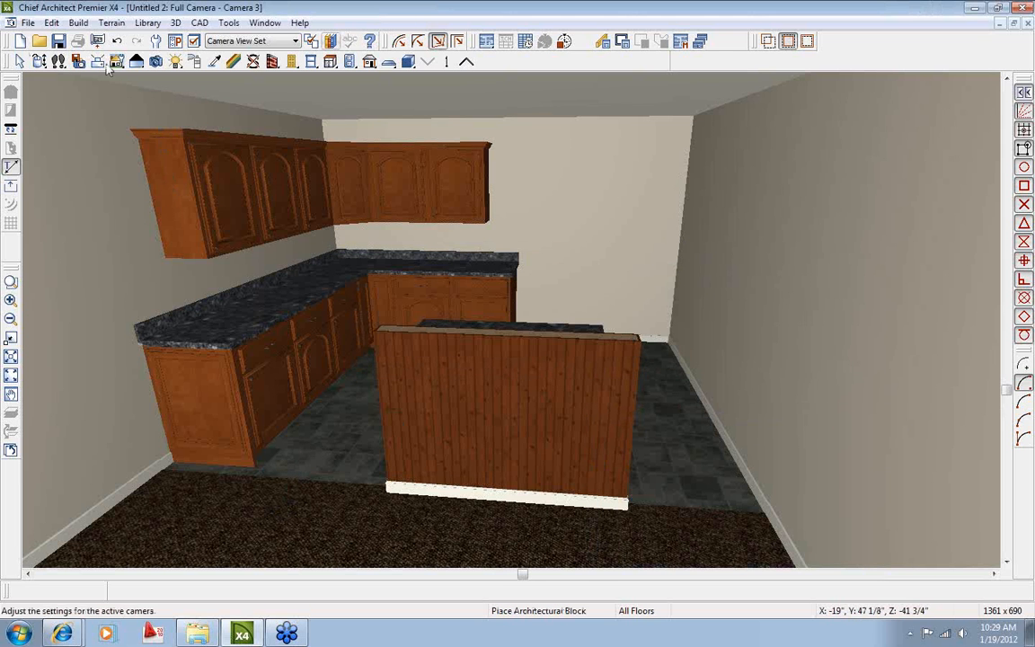
{"action": "left_click", "coordinate": [39, 60]}
{"action": "left_click_drag", "start_coordinate": [556, 251], "coordinate": [210, 204]}
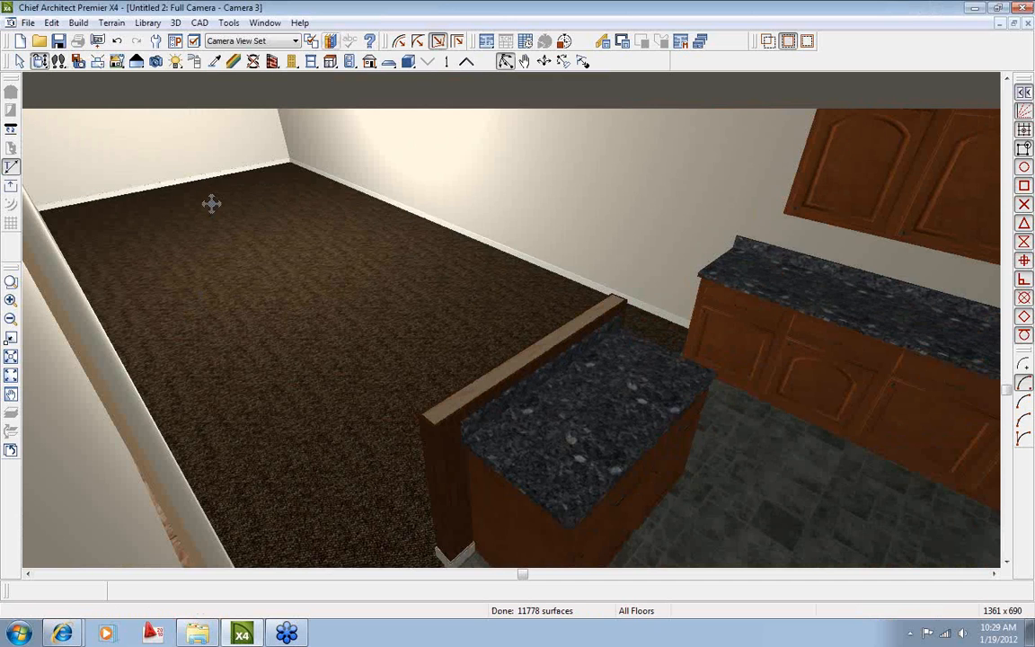
{"action": "left_click", "coordinate": [310, 41]}
{"action": "left_click", "coordinate": [682, 280]}
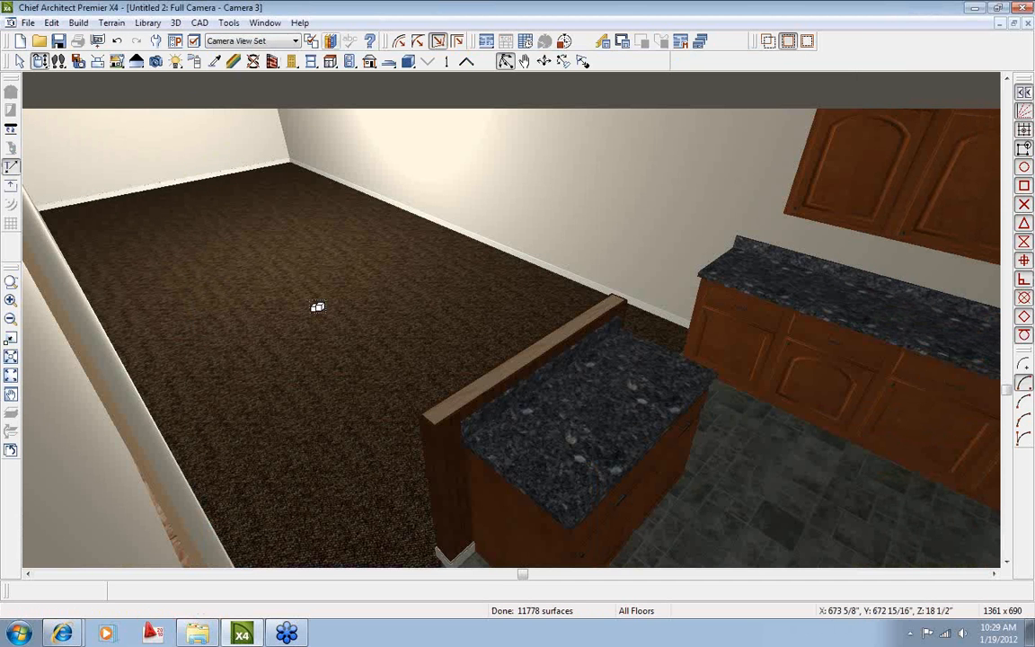
{"action": "left_click", "coordinate": [317, 306]}
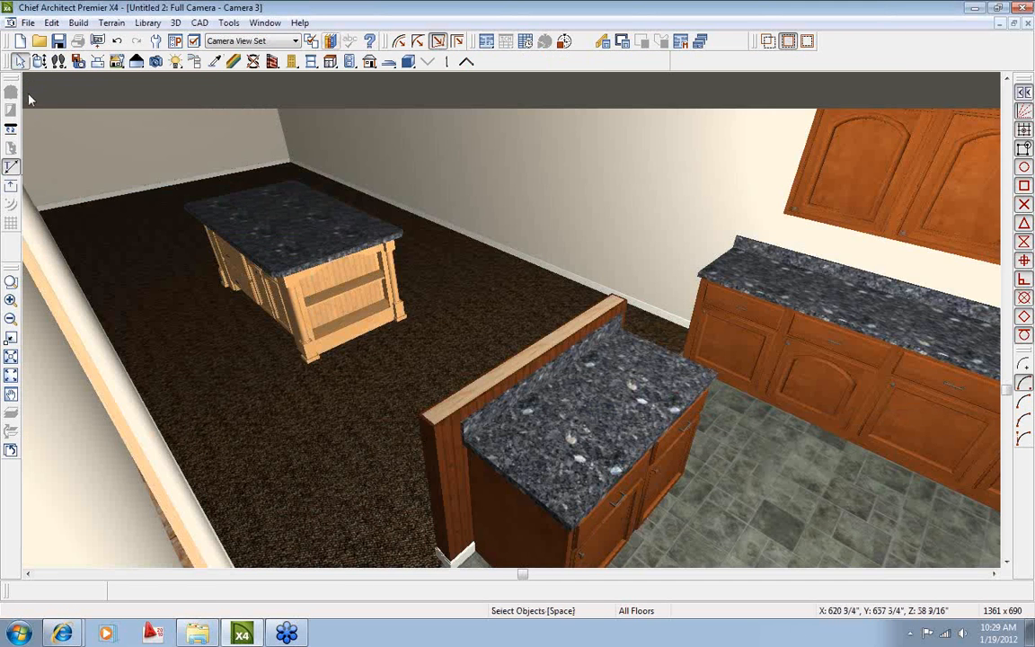
Select the placed Island York and explode it into separate components.
{"action": "left_click", "coordinate": [39, 62]}
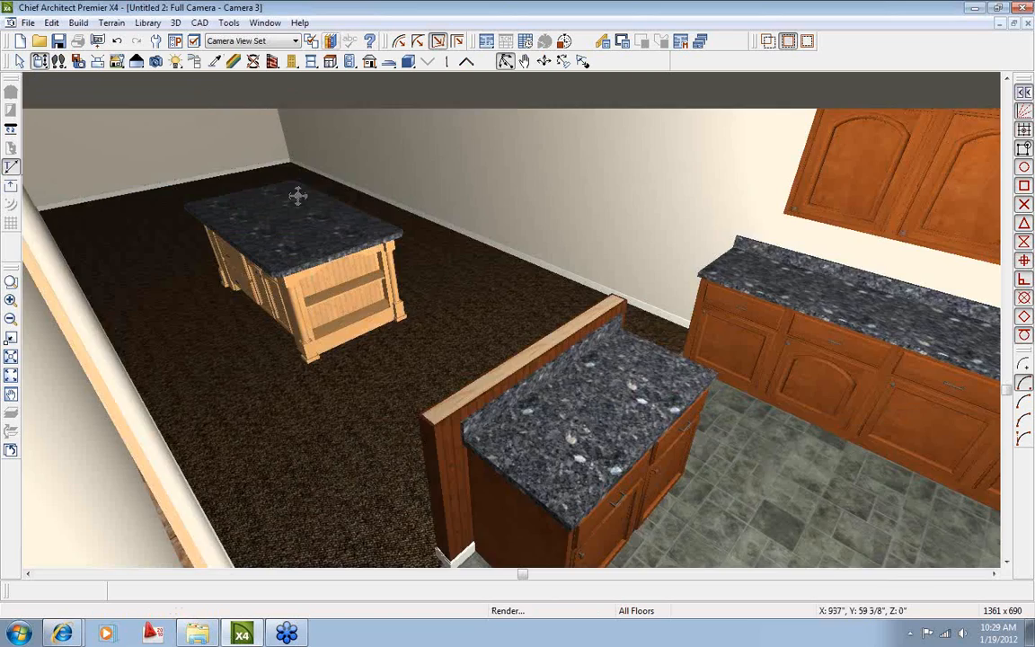
{"action": "left_click_drag", "start_coordinate": [295, 194], "coordinate": [409, 399]}
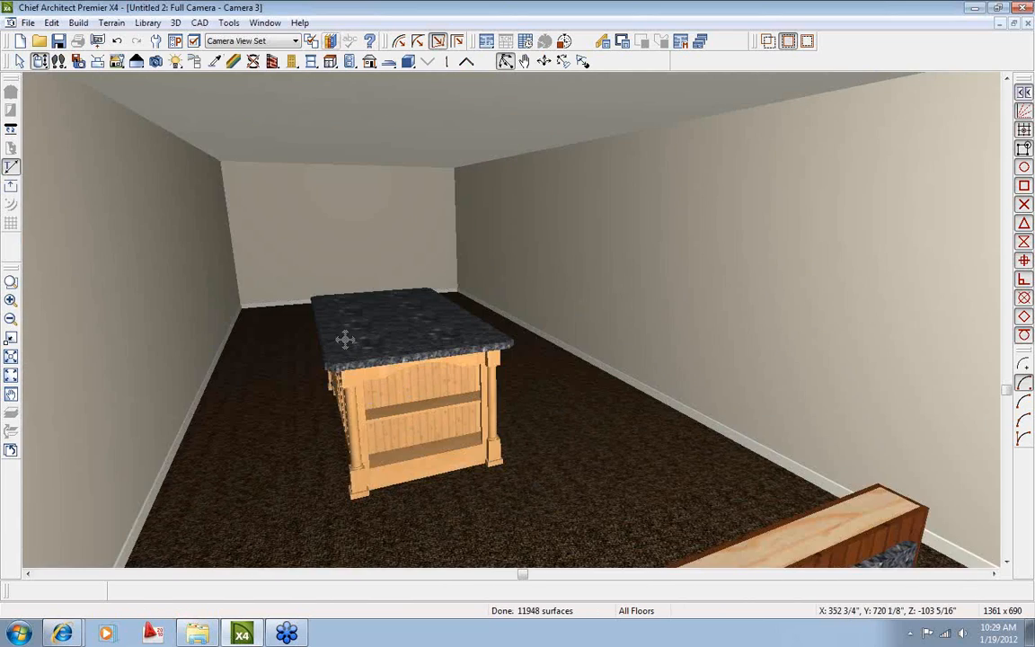
{"action": "left_click_drag", "start_coordinate": [345, 339], "coordinate": [490, 337]}
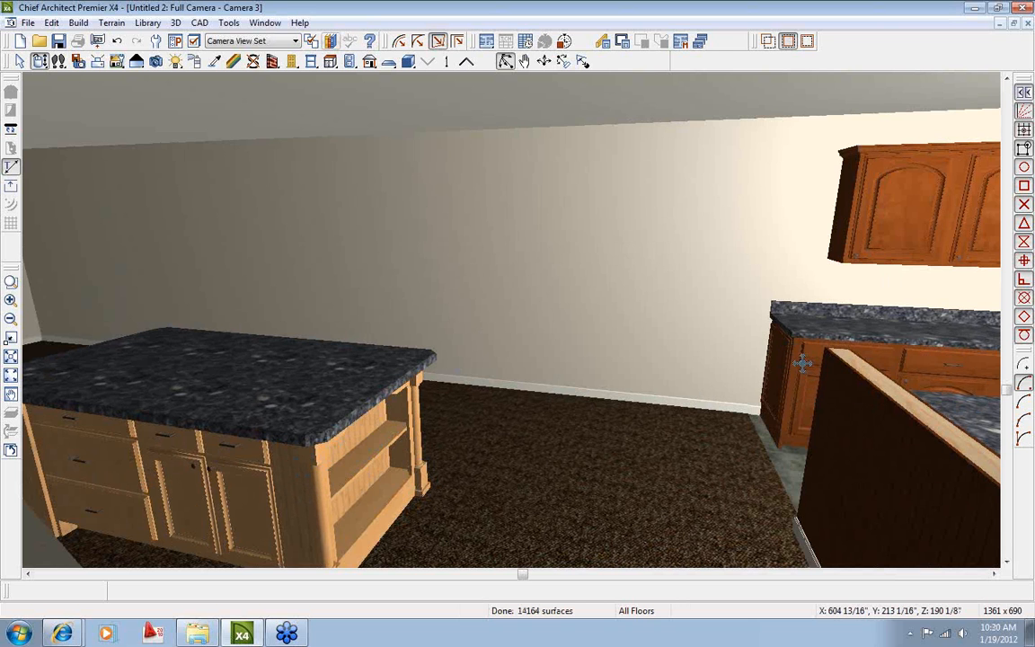
{"action": "left_click_drag", "start_coordinate": [284, 489], "coordinate": [439, 434]}
{"action": "key", "text": "space"}
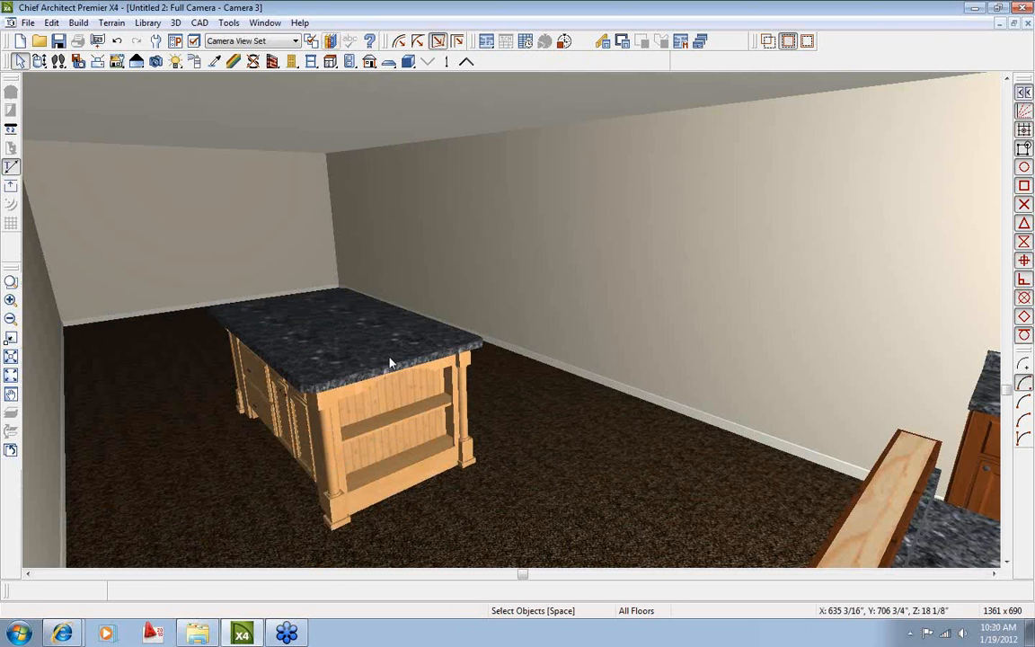
{"action": "left_click", "coordinate": [387, 368]}
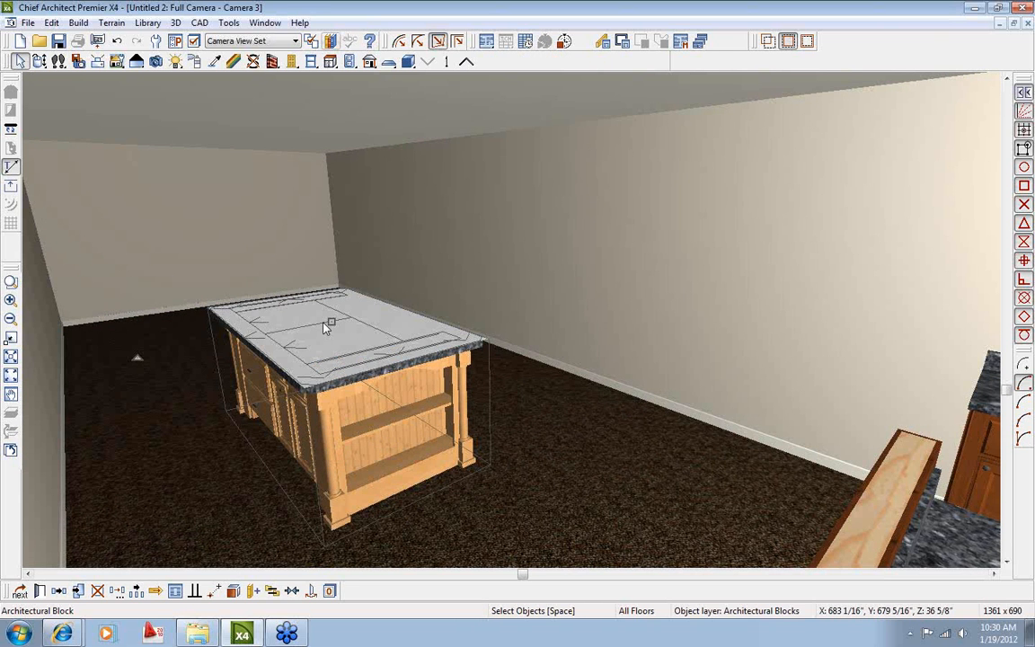
{"action": "left_click", "coordinate": [233, 593]}
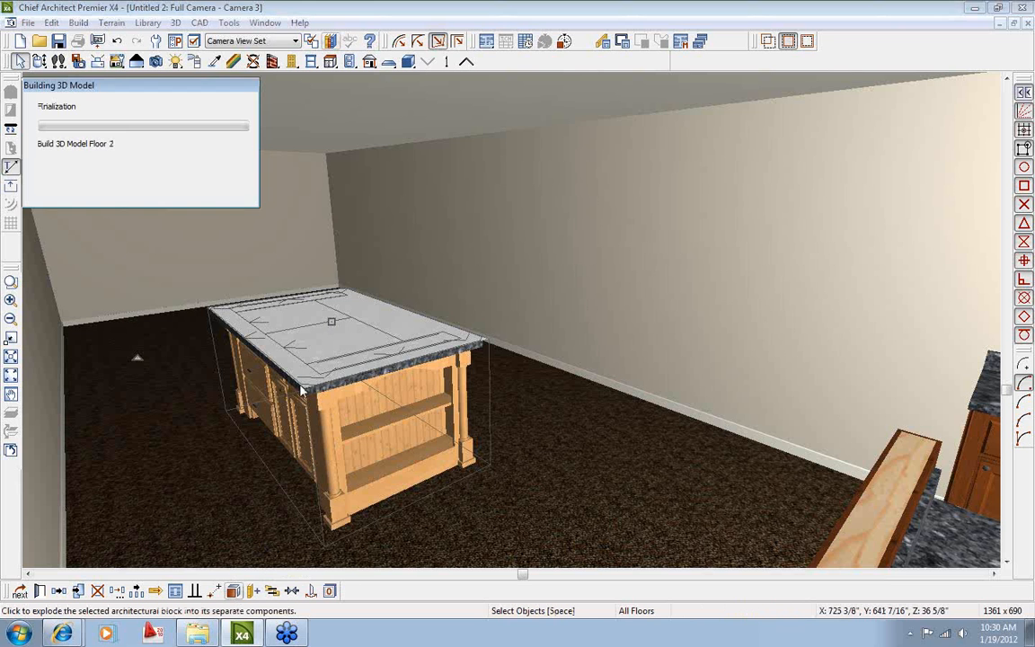
{"action": "key", "text": "Escape"}
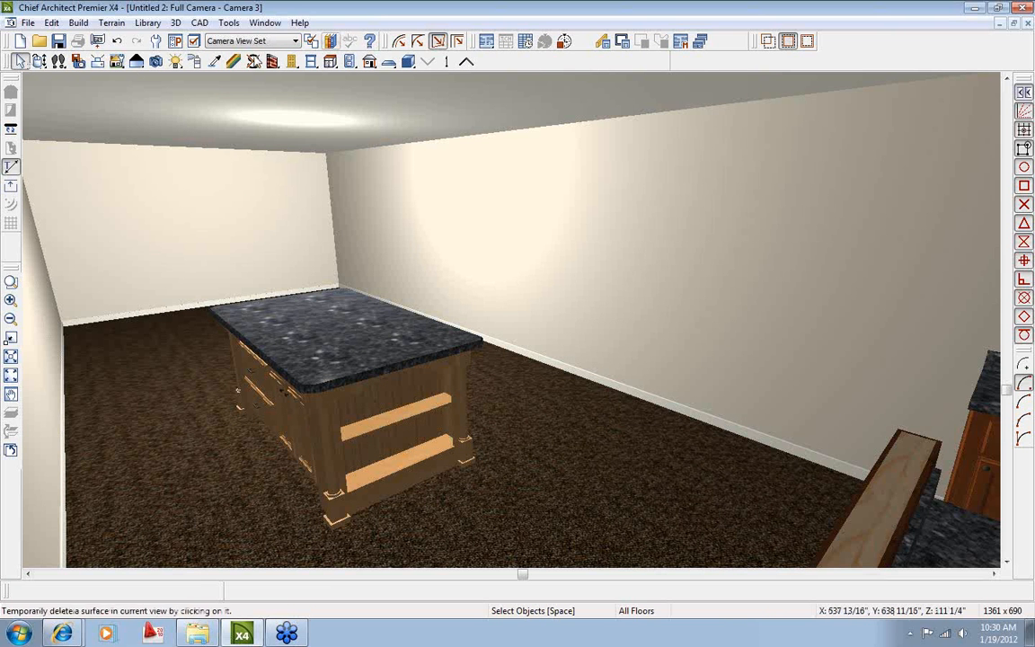
{"action": "left_click", "coordinate": [329, 42]}
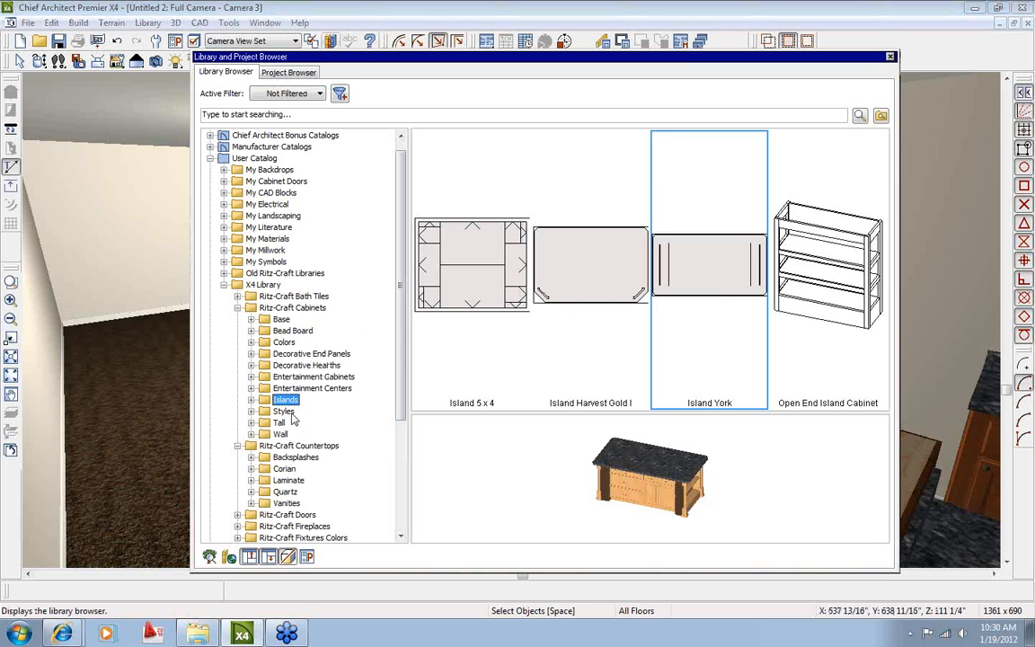
{"action": "left_click", "coordinate": [282, 411]}
{"action": "left_click", "coordinate": [280, 422]}
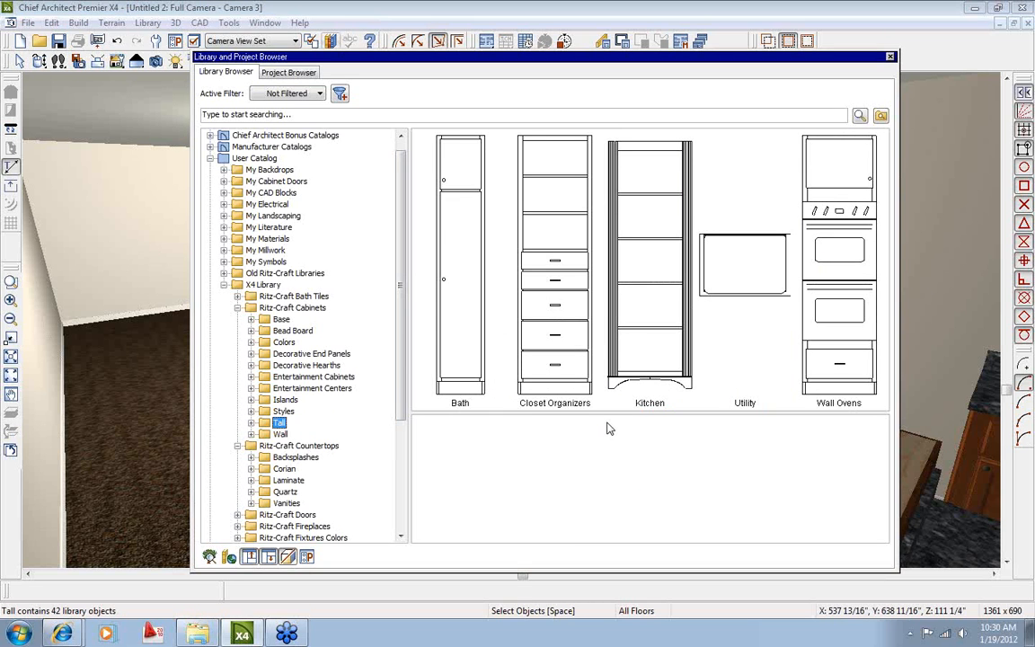
{"action": "double_click", "coordinate": [477, 350]}
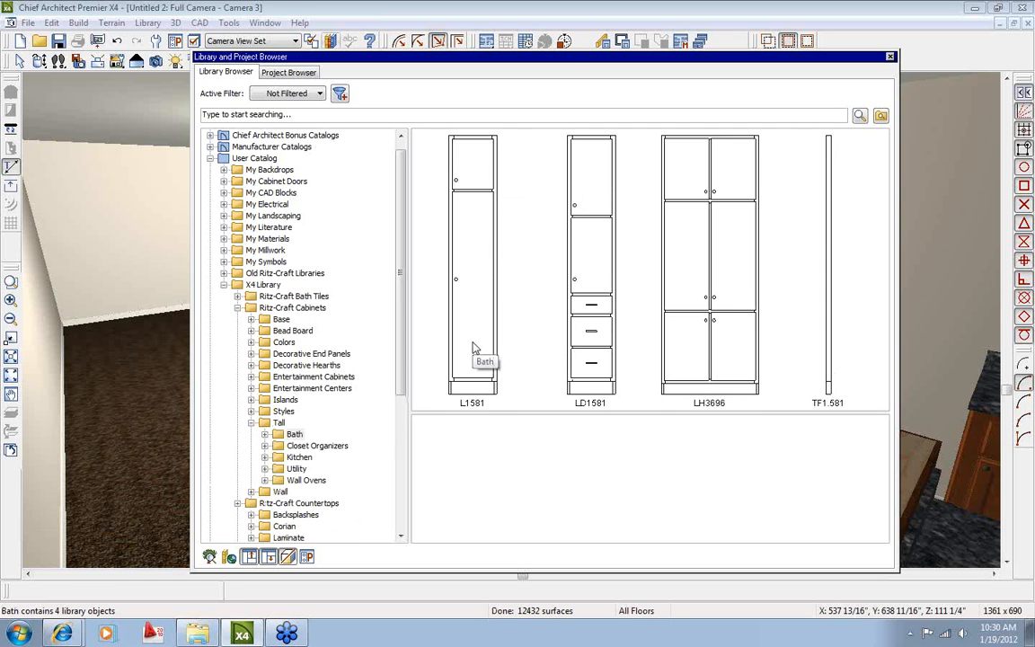
{"action": "left_click", "coordinate": [318, 446]}
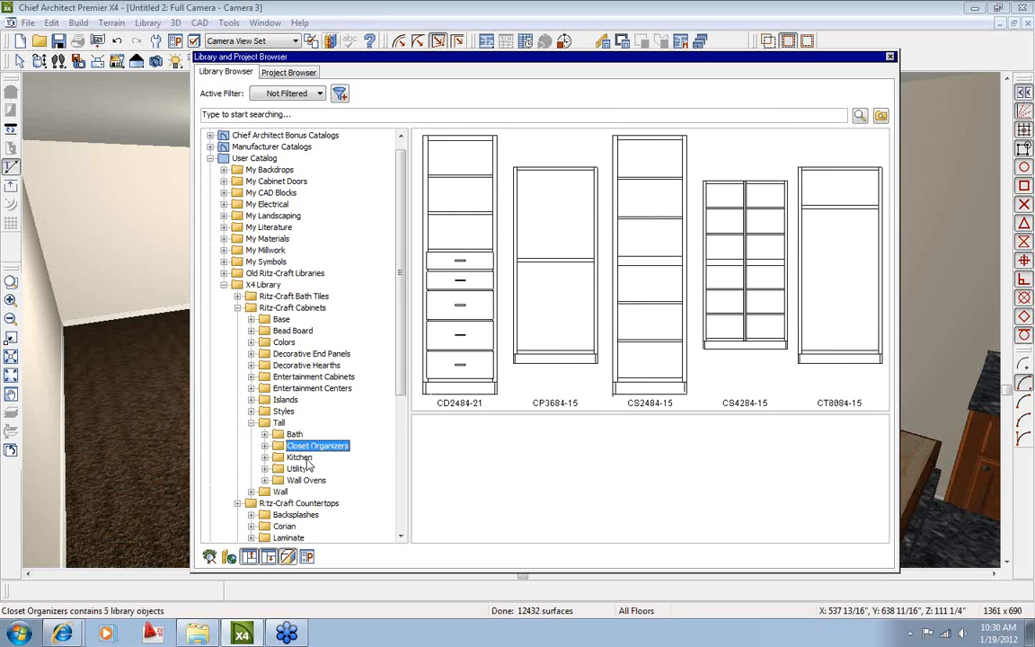
{"action": "left_click", "coordinate": [301, 457]}
{"action": "left_click", "coordinate": [298, 469]}
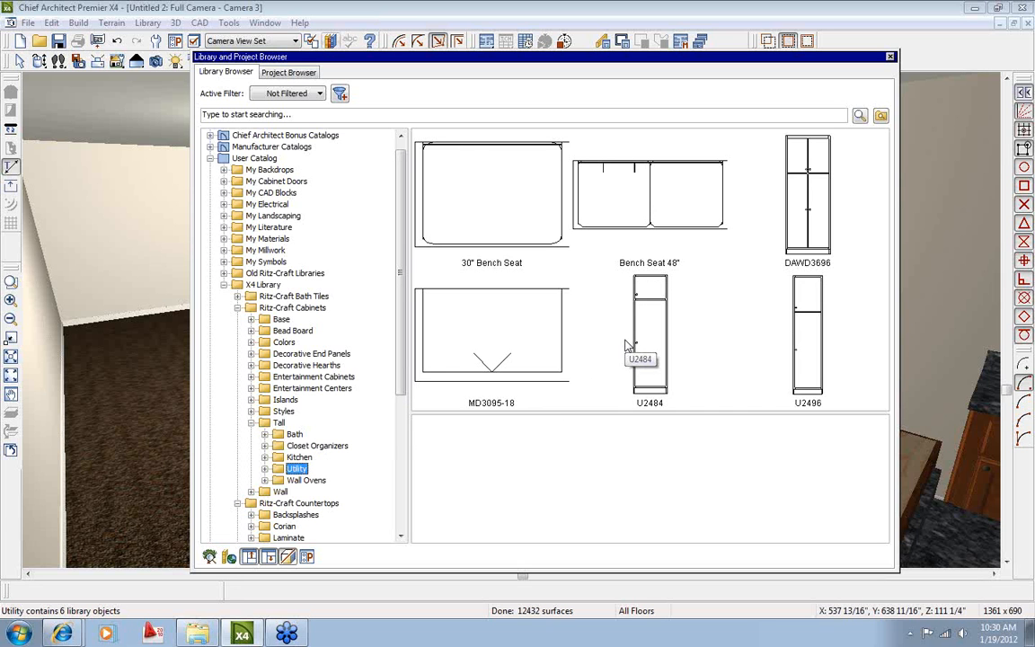
{"action": "left_click", "coordinate": [306, 480]}
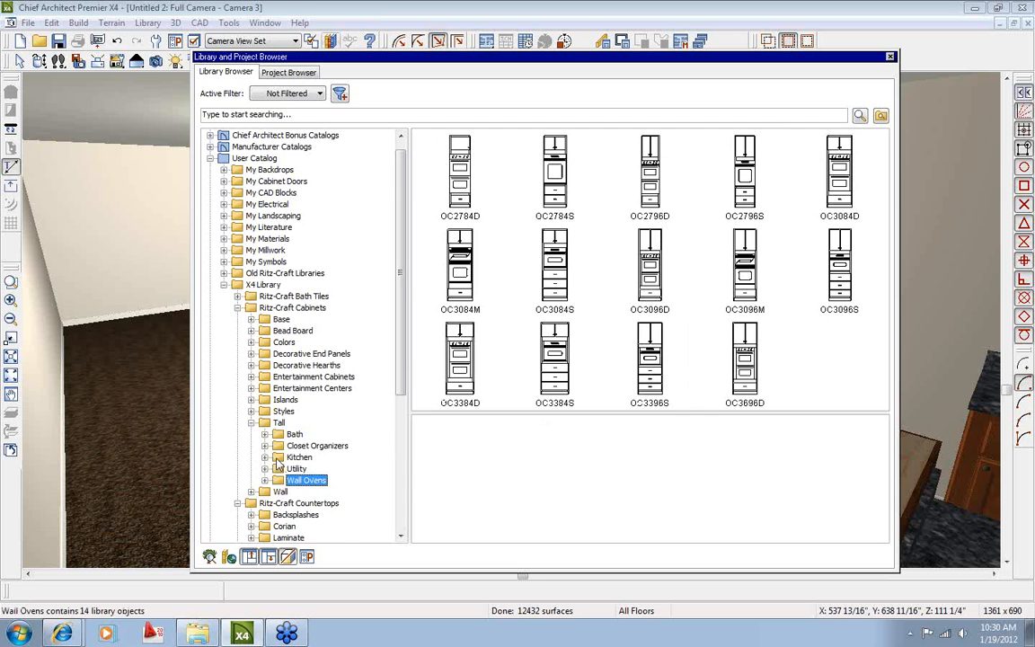
{"action": "left_click", "coordinate": [251, 422]}
{"action": "scroll", "coordinate": [282, 422], "scroll_direction": "down", "scroll_amount": 2}
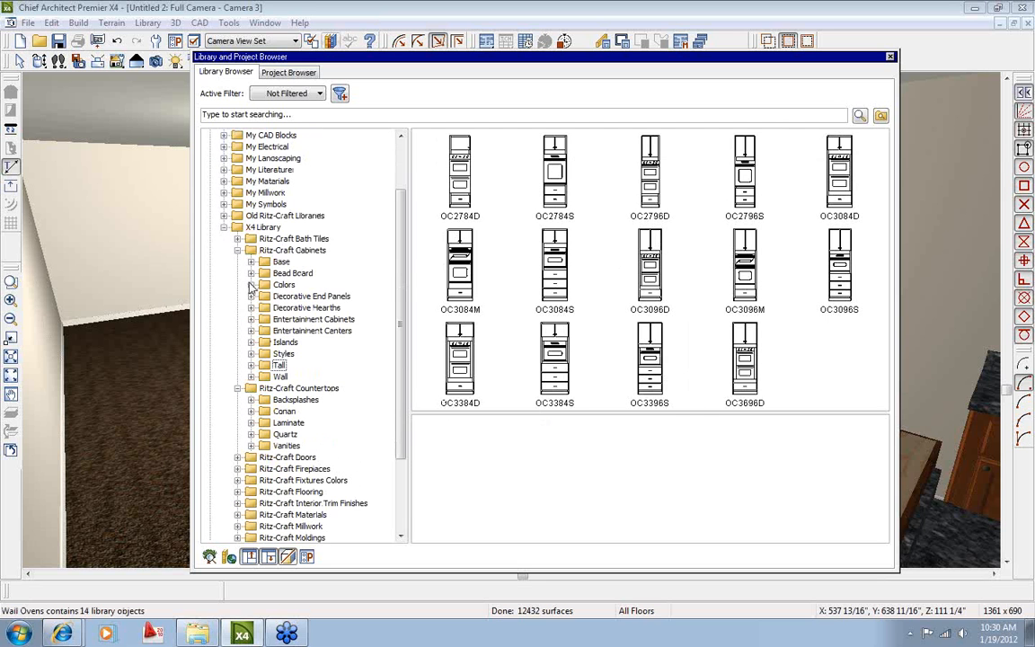
{"action": "left_click", "coordinate": [238, 252]}
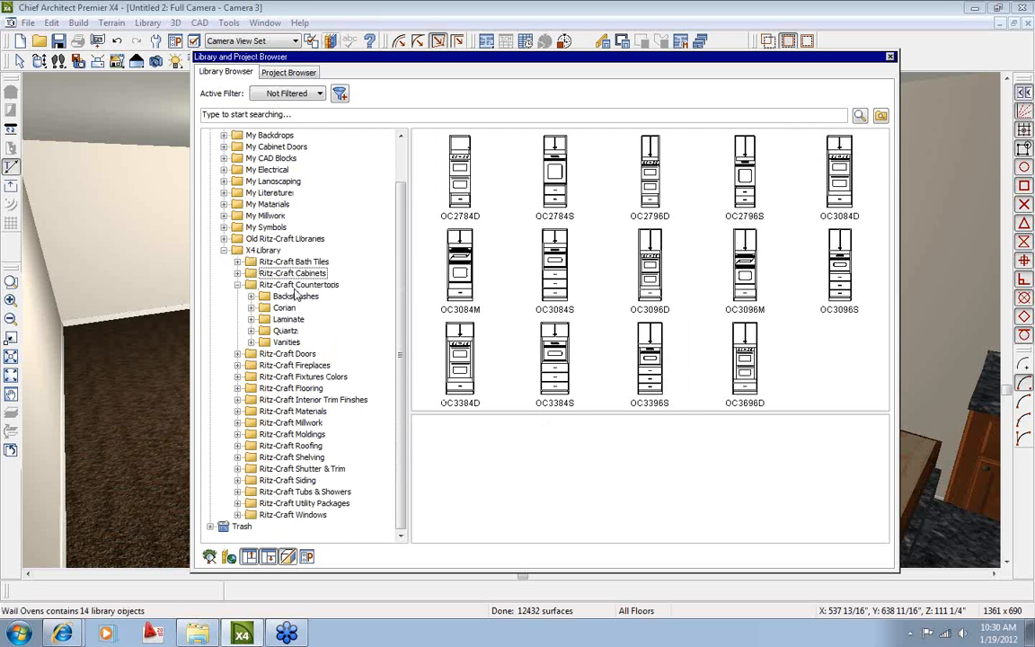
{"action": "left_click", "coordinate": [251, 296]}
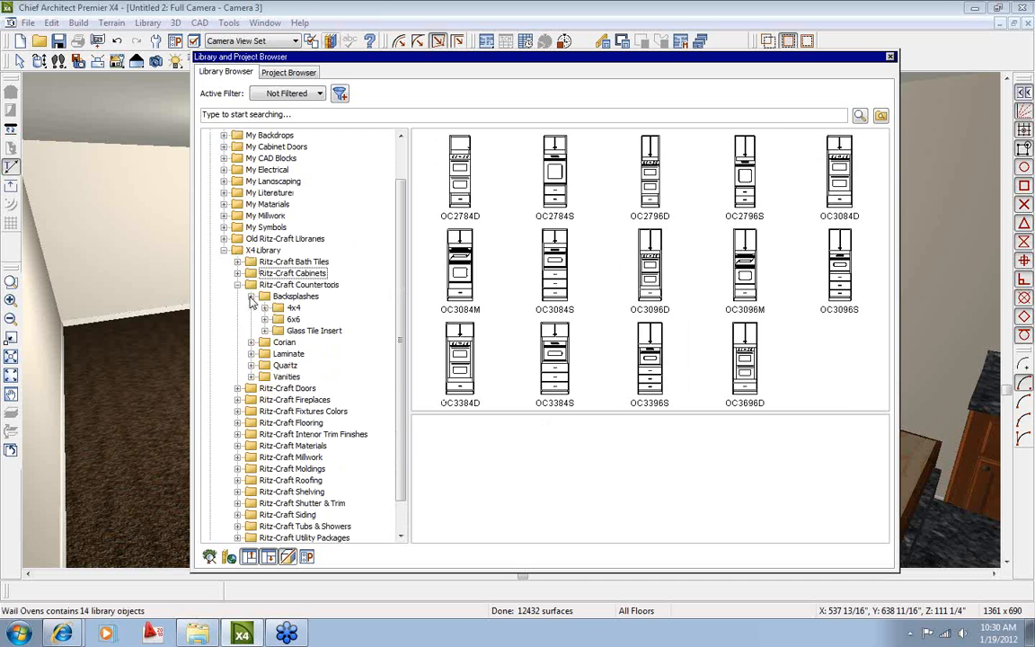
{"action": "left_click", "coordinate": [310, 284]}
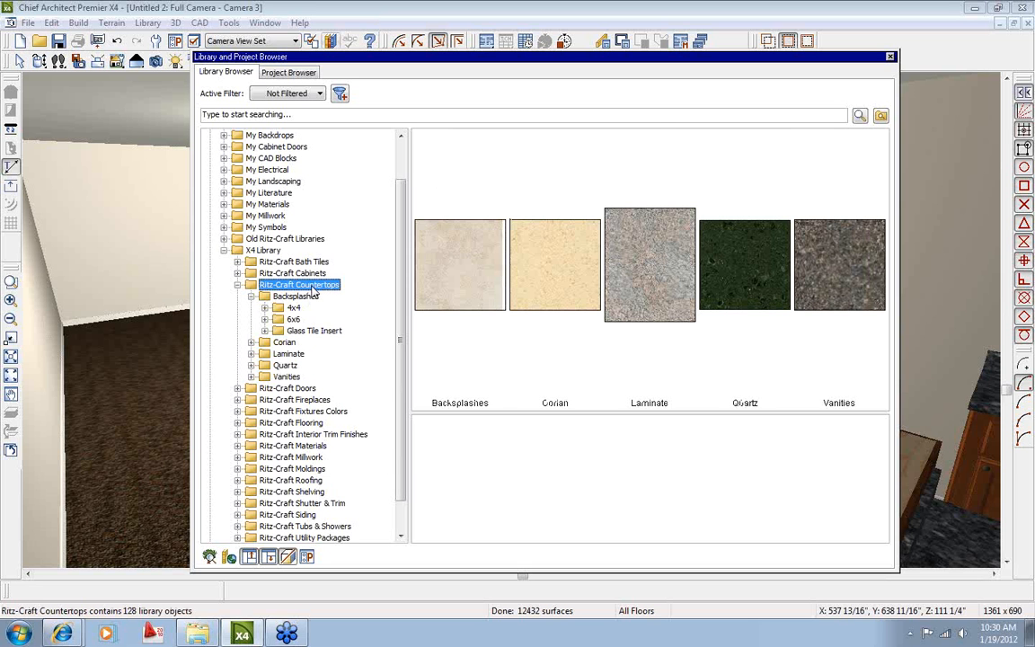
{"action": "left_click", "coordinate": [889, 57]}
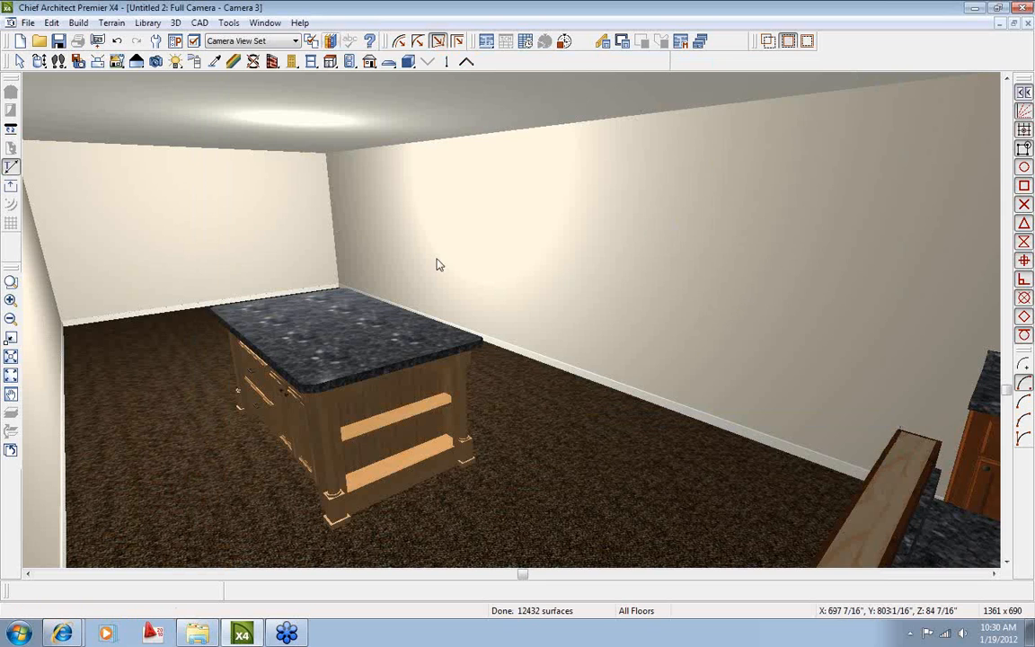
Face the L-shaped cabinets and load the Lake Shores Blend Slate Blue-SB55 P665 Frosted glass tile.
{"action": "left_click", "coordinate": [38, 61]}
{"action": "left_click_drag", "start_coordinate": [379, 182], "coordinate": [640, 347]}
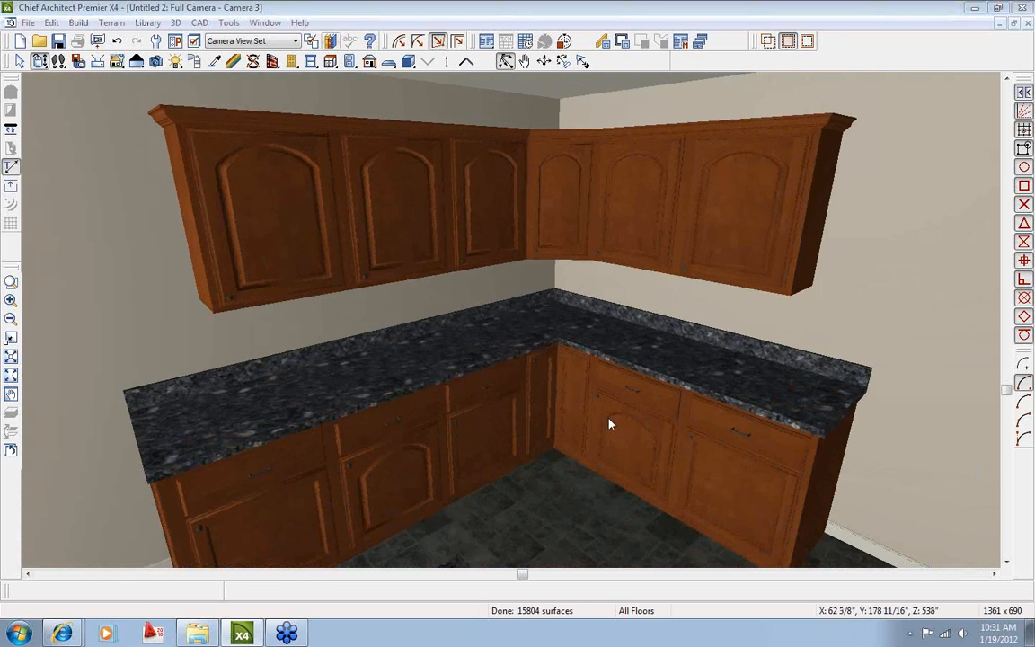
{"action": "left_click", "coordinate": [310, 41]}
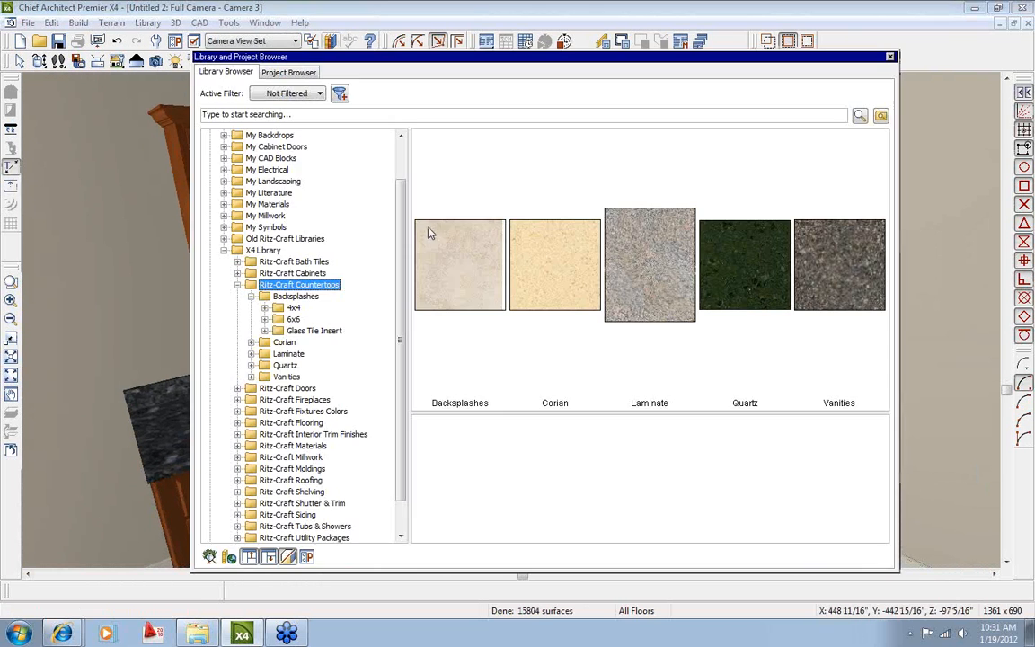
{"action": "left_click", "coordinate": [310, 330]}
{"action": "double_click", "coordinate": [485, 305]}
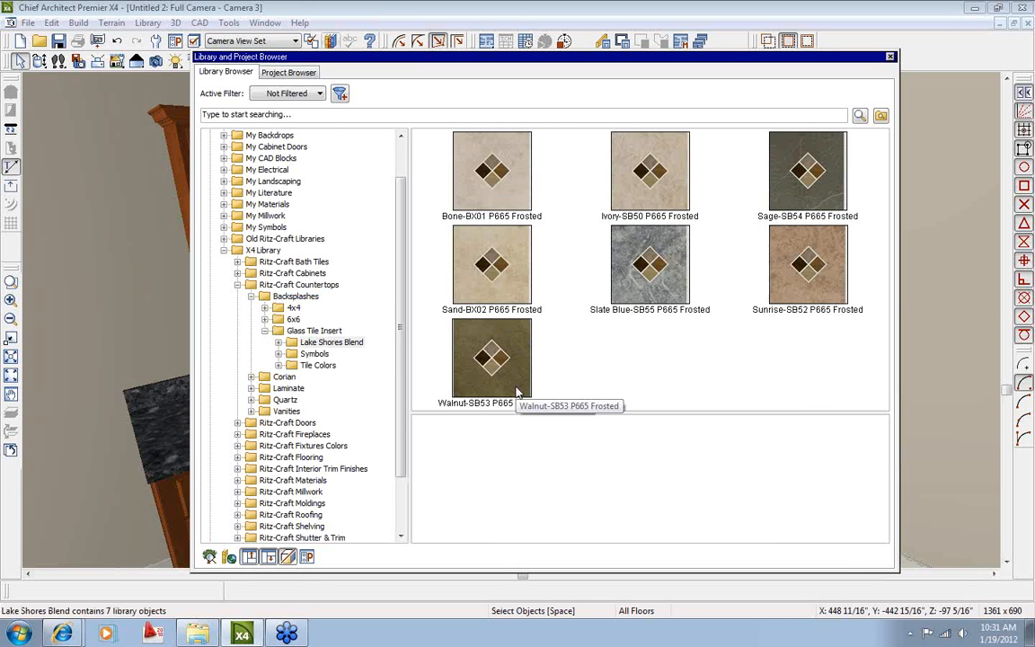
{"action": "left_click", "coordinate": [662, 290]}
{"action": "double_click", "coordinate": [662, 289]}
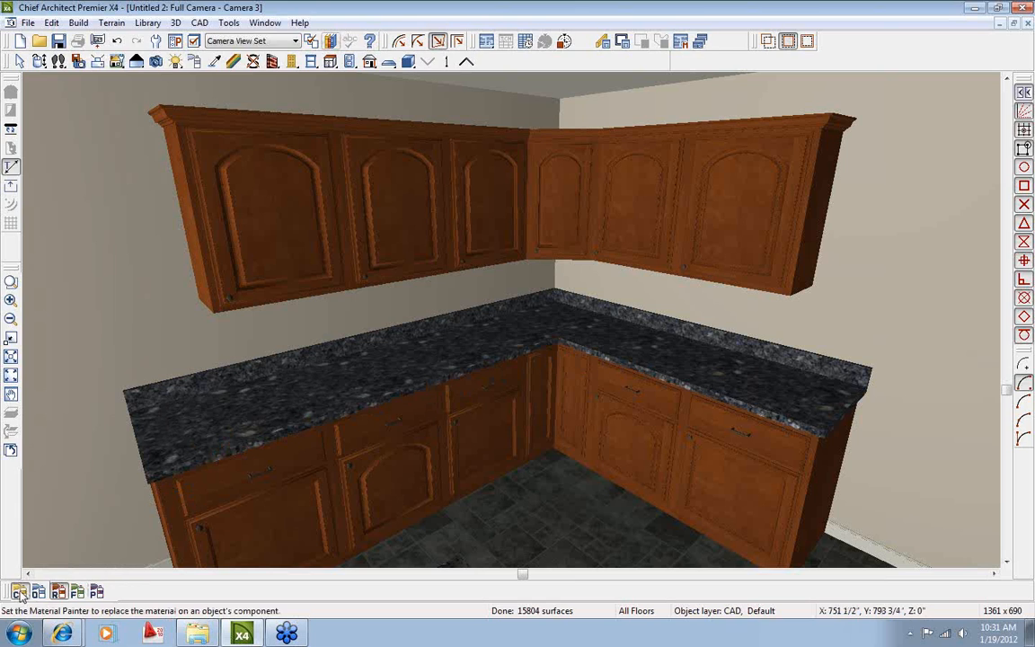
Paint the Slate Blue tile onto every backsplash section, left end around the corner to the right end.
{"action": "left_click", "coordinate": [174, 397]}
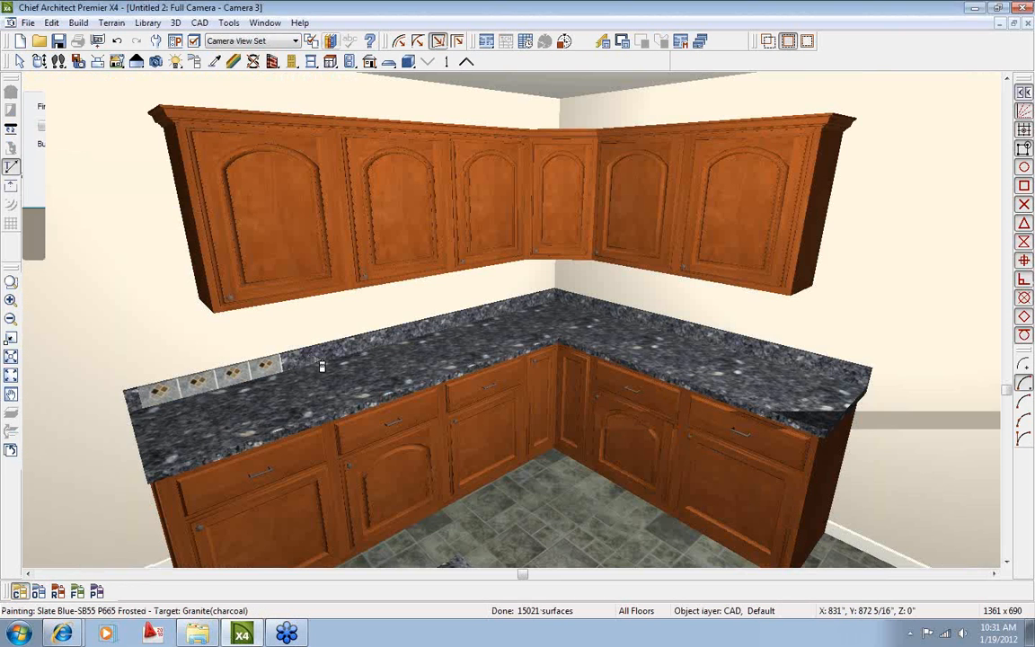
{"action": "left_click", "coordinate": [319, 360]}
{"action": "left_click", "coordinate": [466, 329]}
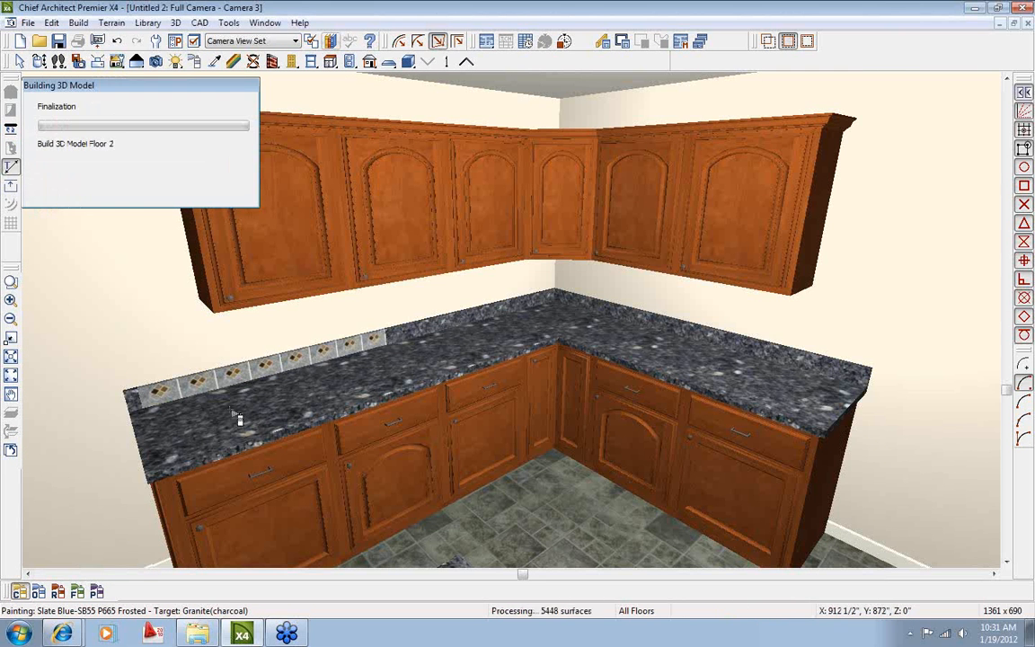
{"action": "left_click", "coordinate": [143, 406]}
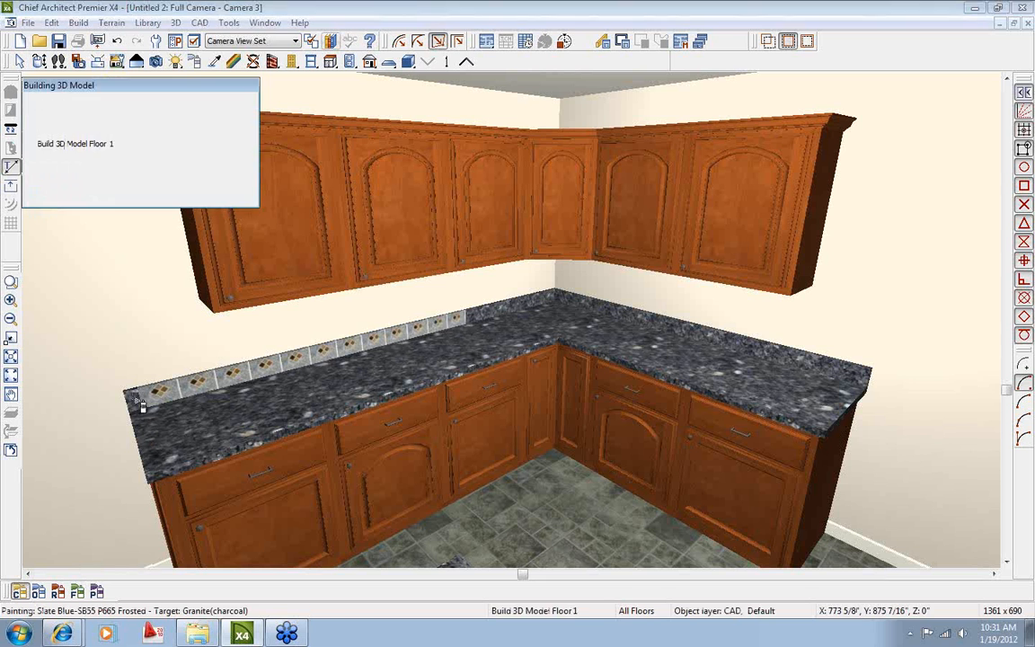
{"action": "left_click", "coordinate": [496, 322]}
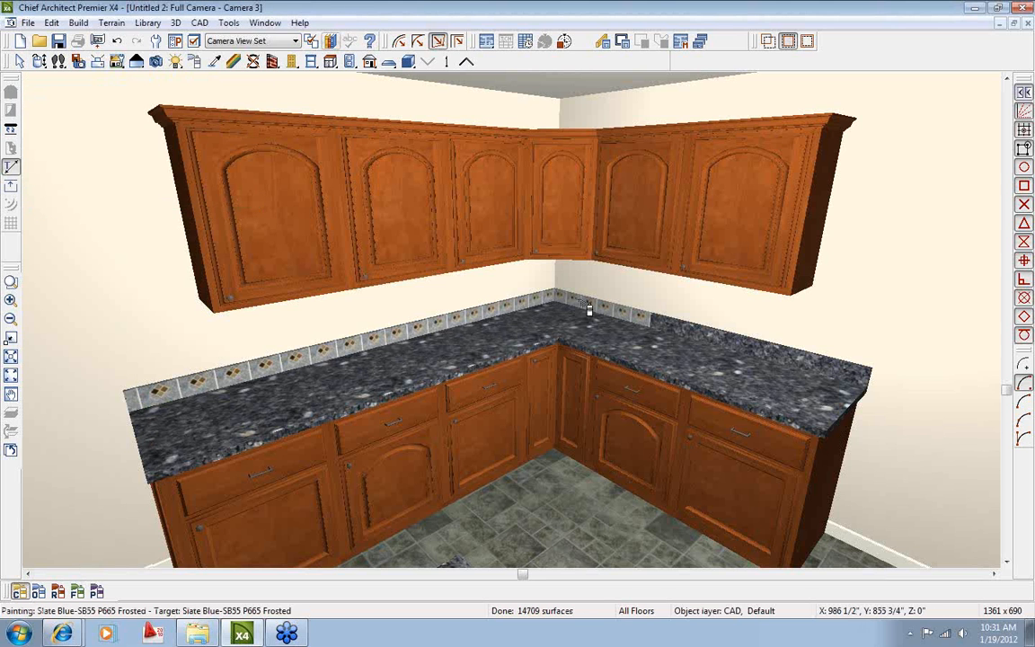
{"action": "left_click", "coordinate": [595, 300]}
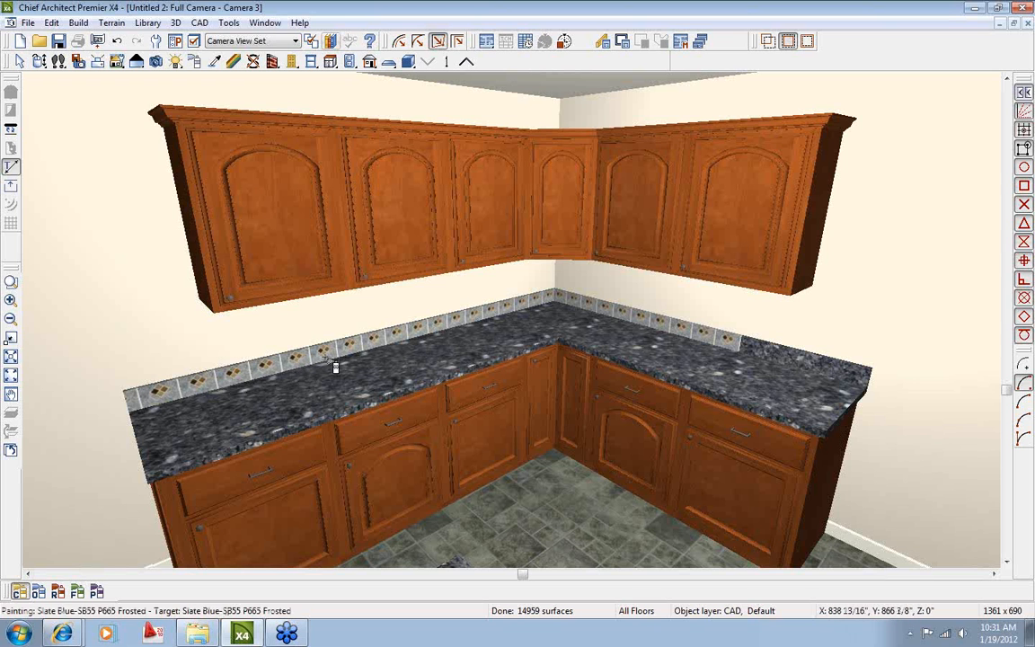
{"action": "left_click", "coordinate": [773, 356]}
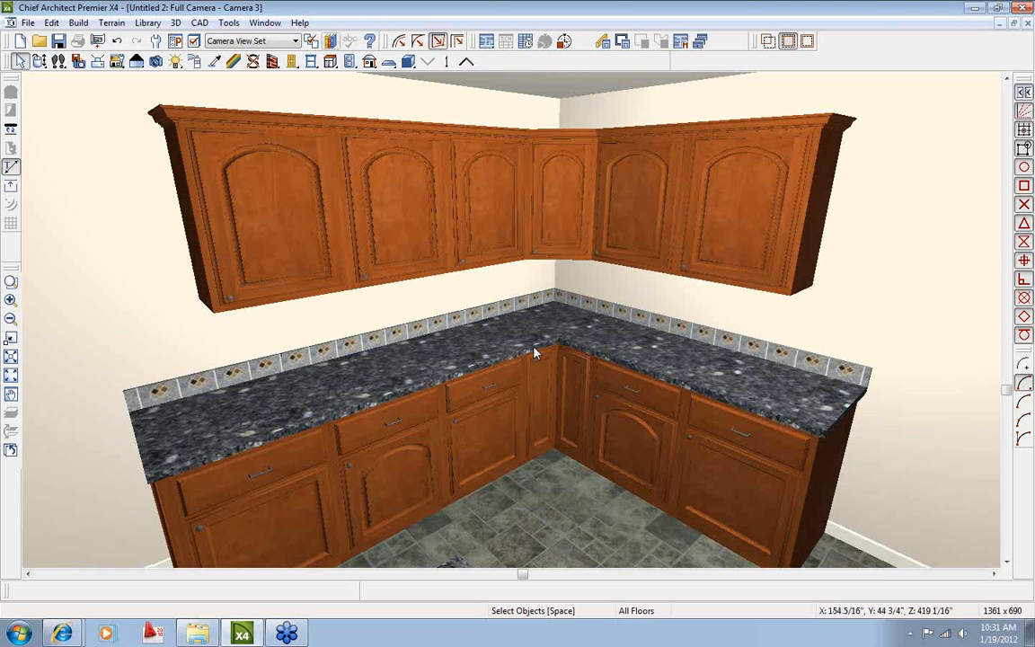
Set the Base Cabinet default backsplash height to 6 inches.
{"action": "left_click", "coordinate": [331, 61]}
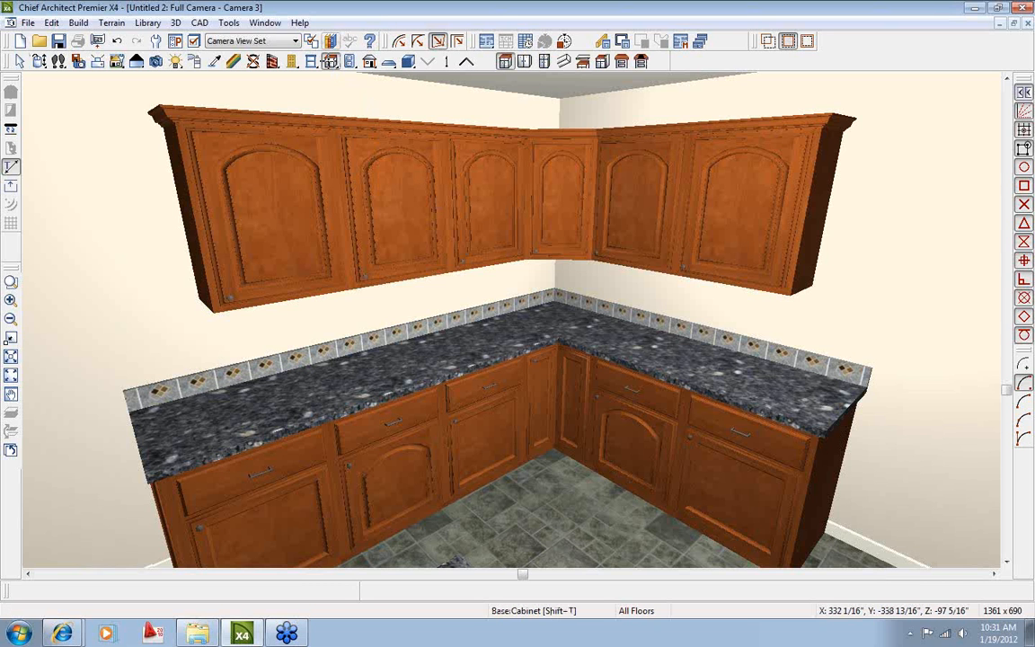
{"action": "double_click", "coordinate": [331, 61]}
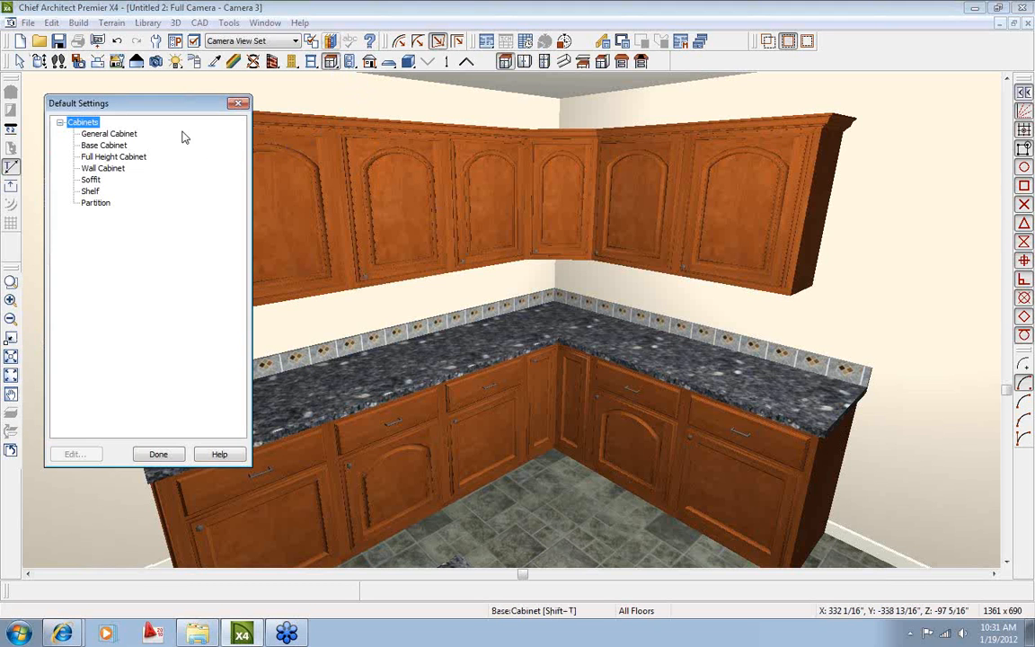
{"action": "left_click_drag", "start_coordinate": [182, 111], "coordinate": [291, 99]}
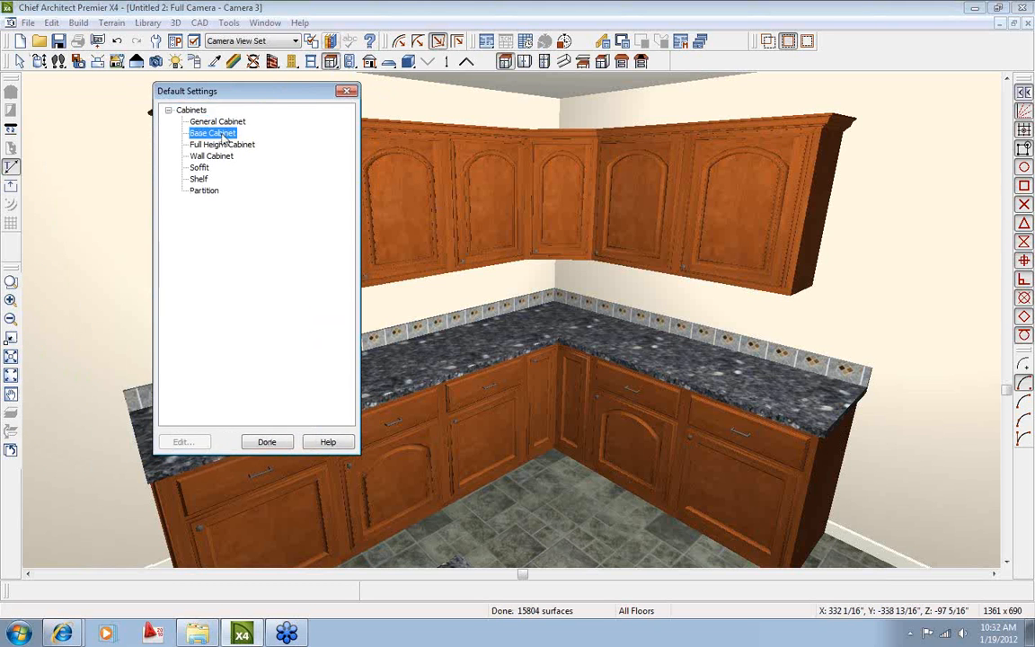
{"action": "double_click", "coordinate": [223, 137]}
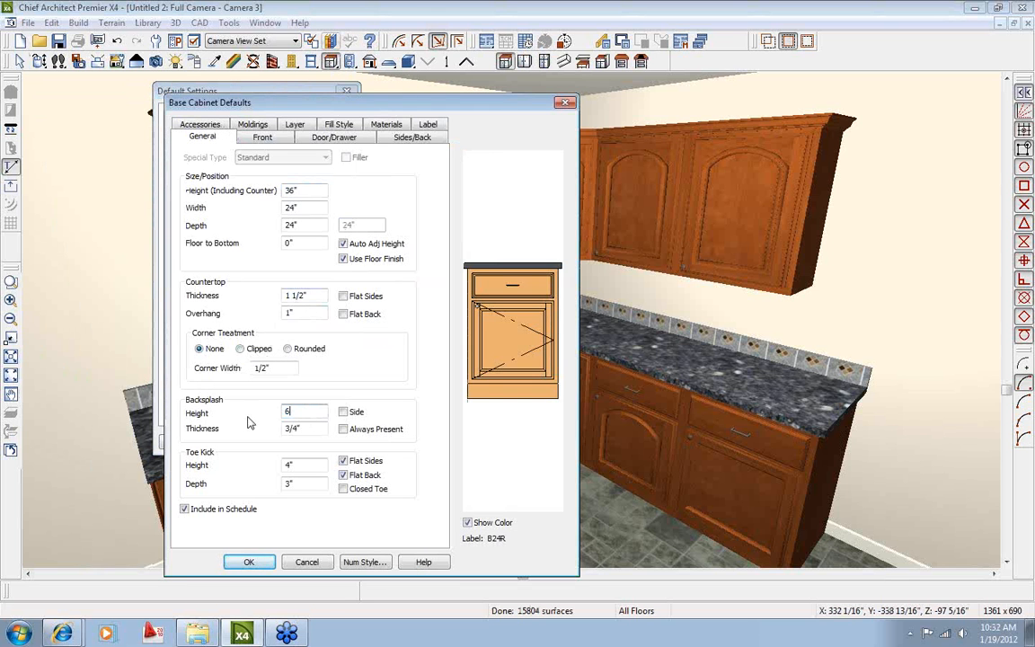
{"action": "left_click", "coordinate": [251, 562]}
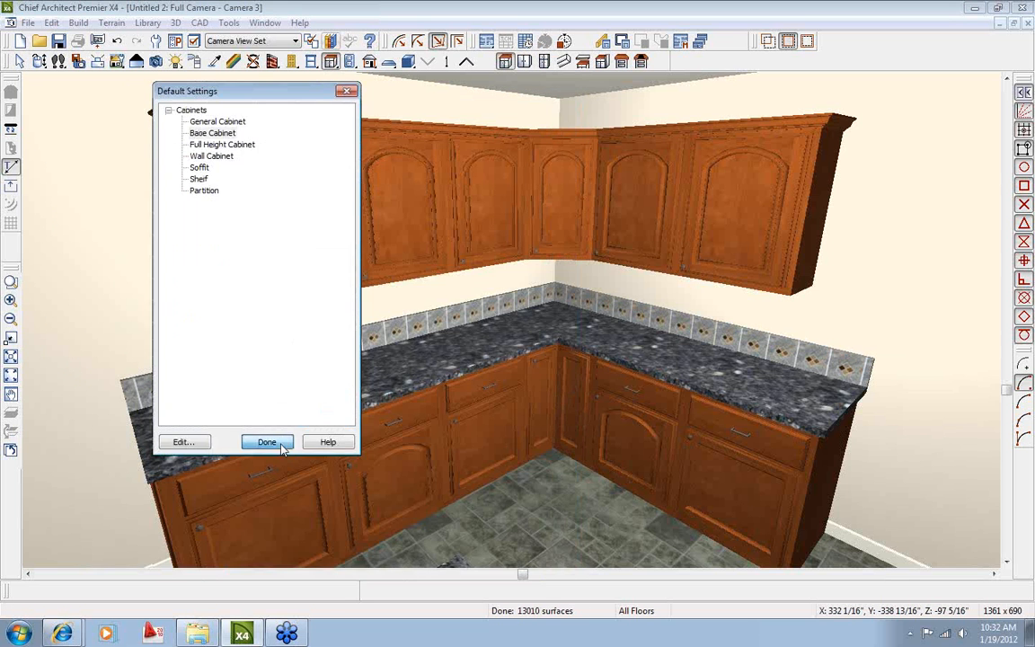
{"action": "left_click", "coordinate": [274, 443]}
{"action": "key", "text": "space"}
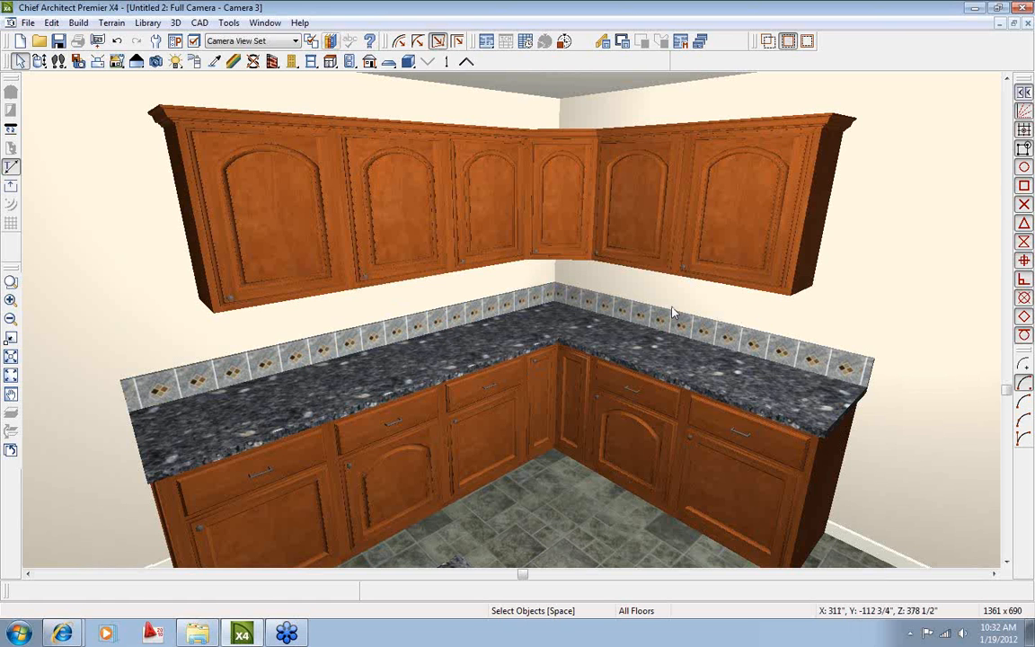
Select all seven base cabinets along both walls of the L-shaped run.
{"action": "left_click", "coordinate": [312, 521]}
{"action": "left_click", "coordinate": [393, 483], "text": "shift"}
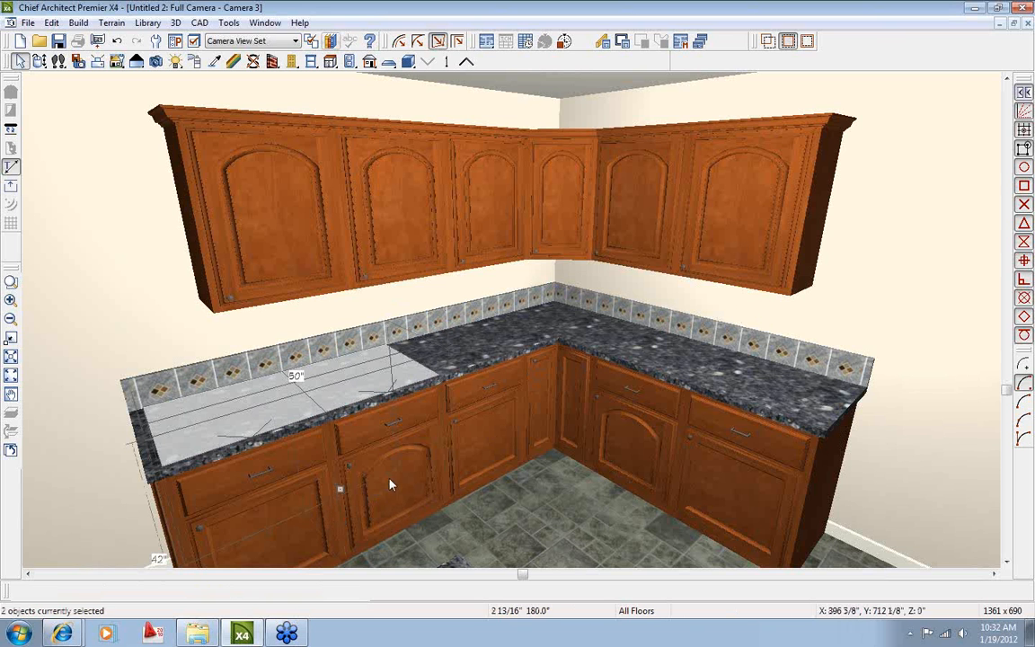
{"action": "left_click", "coordinate": [489, 451], "text": "shift"}
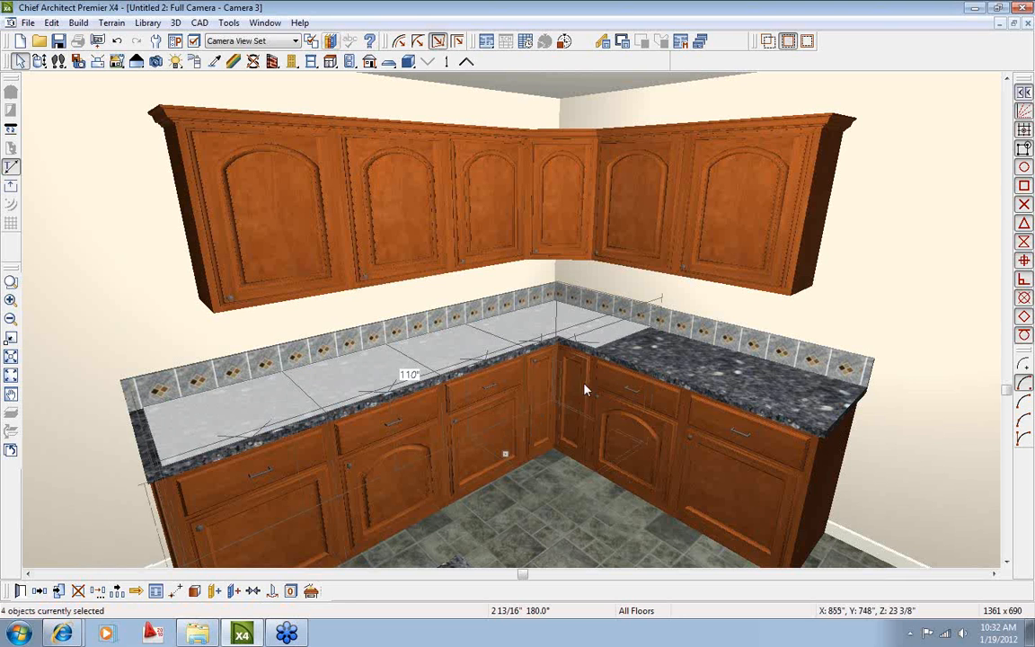
{"action": "left_click", "coordinate": [280, 501]}
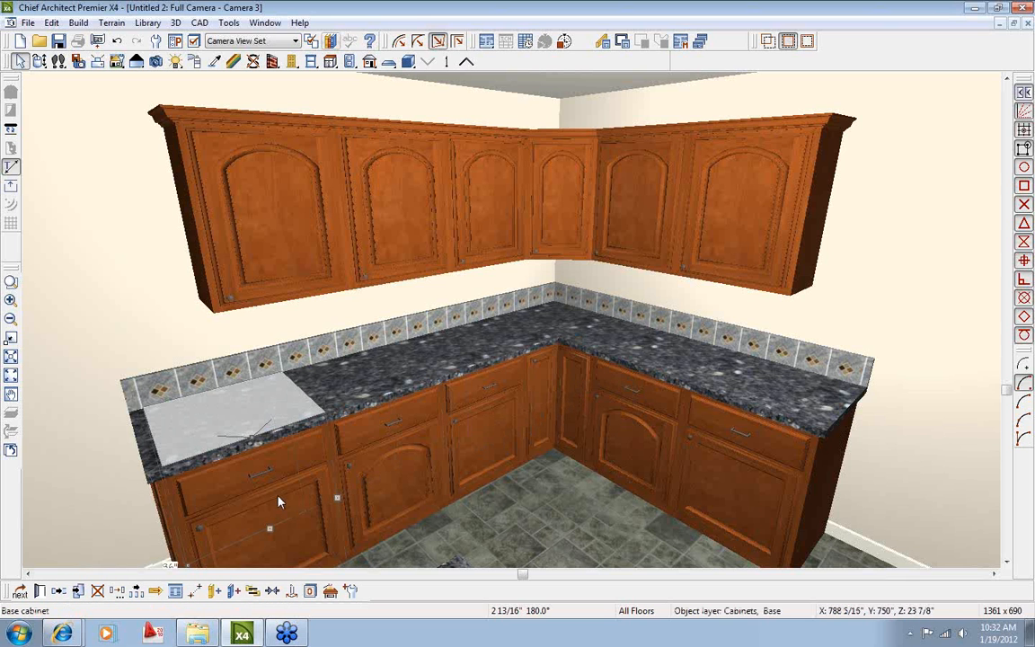
{"action": "left_click", "coordinate": [374, 479], "text": "shift"}
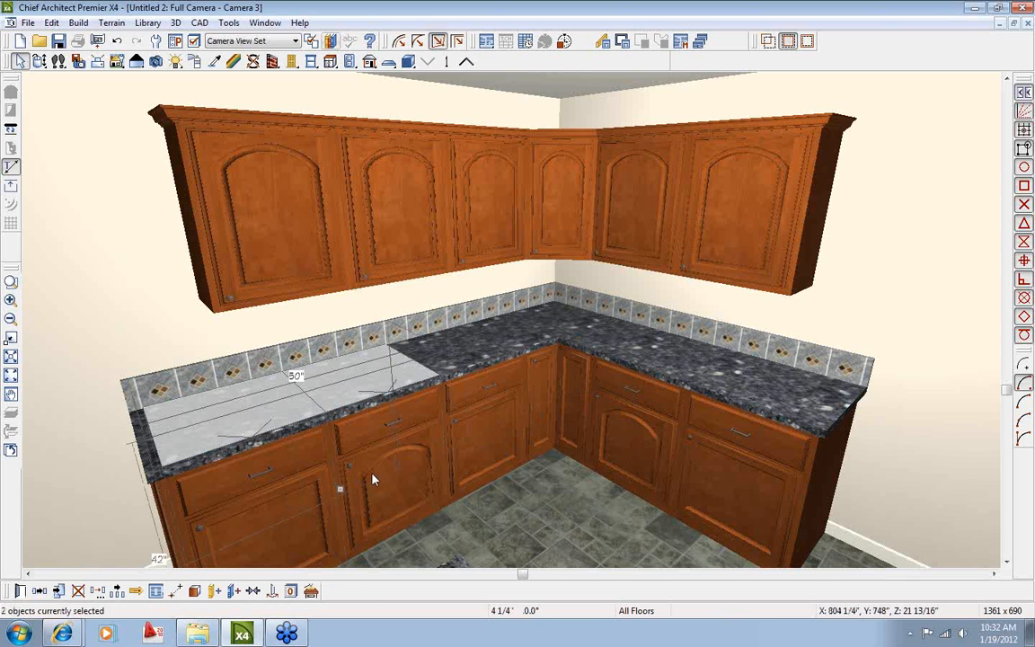
{"action": "left_click", "coordinate": [485, 427], "text": "shift"}
{"action": "left_click", "coordinate": [596, 379], "text": "shift"}
{"action": "left_click", "coordinate": [639, 381], "text": "shift"}
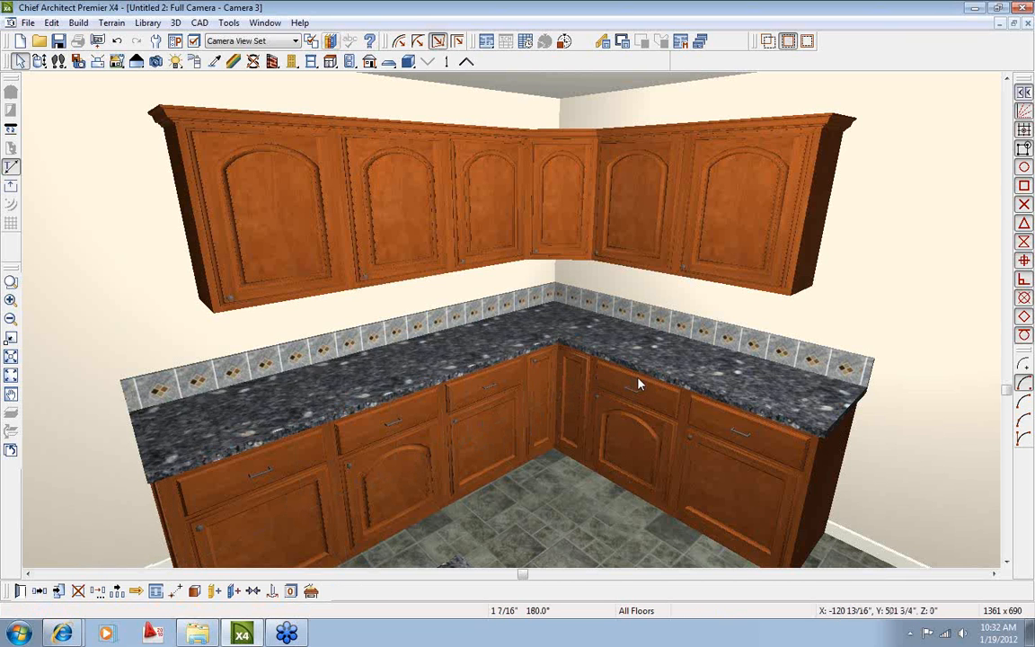
{"action": "left_click", "coordinate": [734, 491], "text": "shift"}
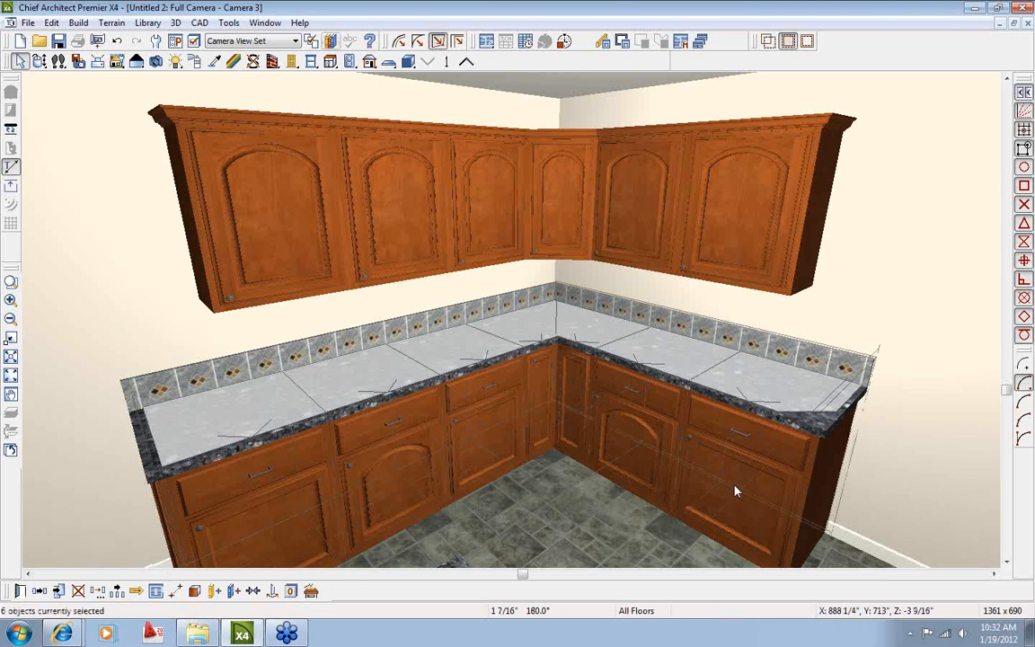
{"action": "left_click", "coordinate": [152, 462], "text": "shift"}
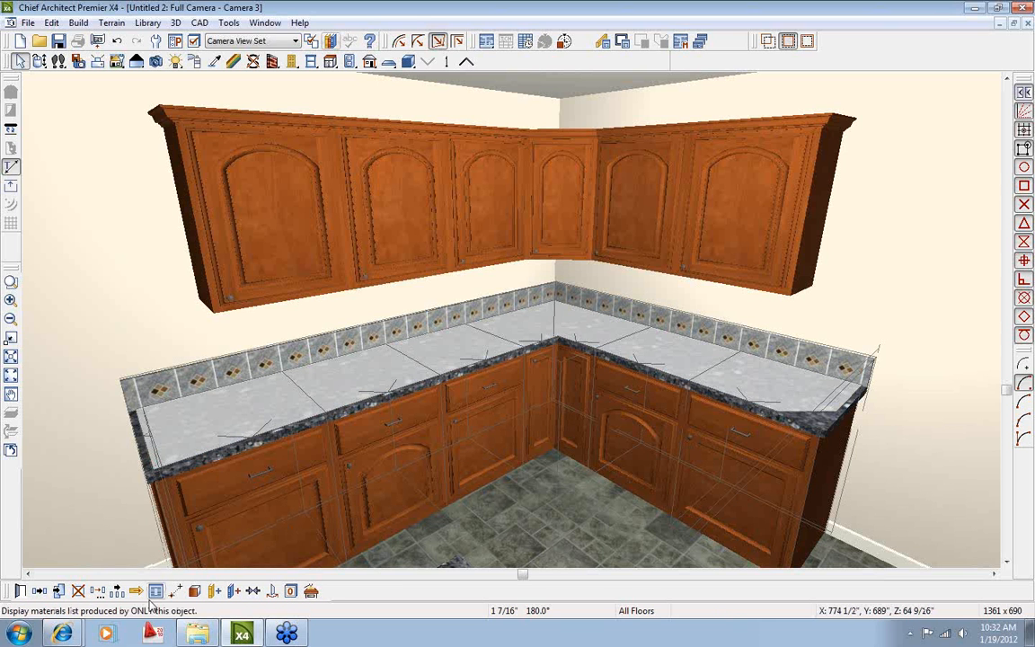
Set the selected cabinets' backsplash height and thickness to 0".
{"action": "left_click", "coordinate": [58, 590]}
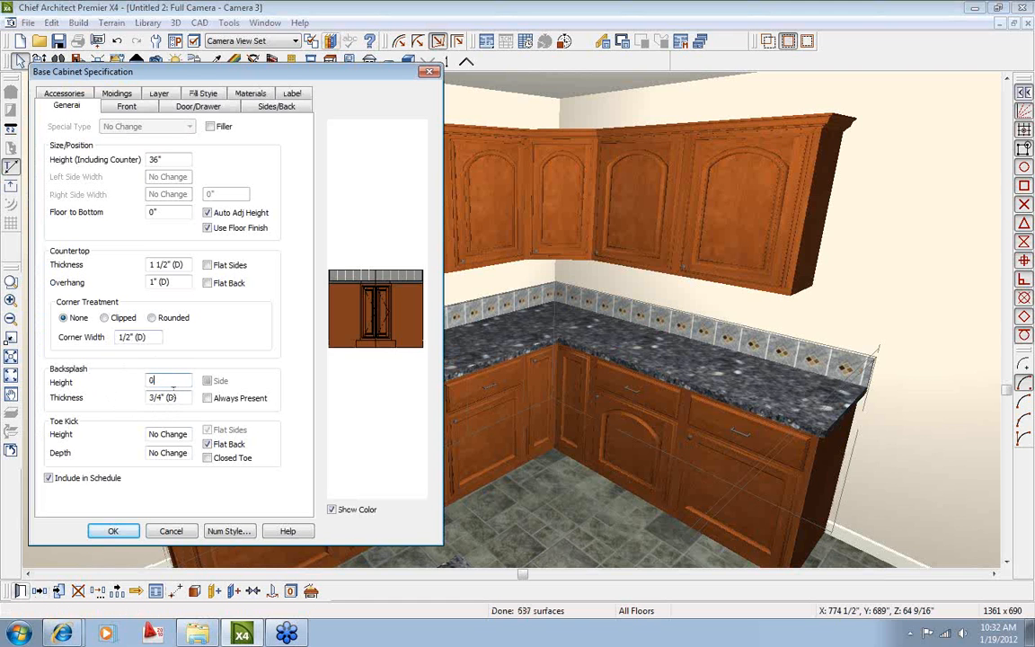
{"action": "key", "text": "Tab"}
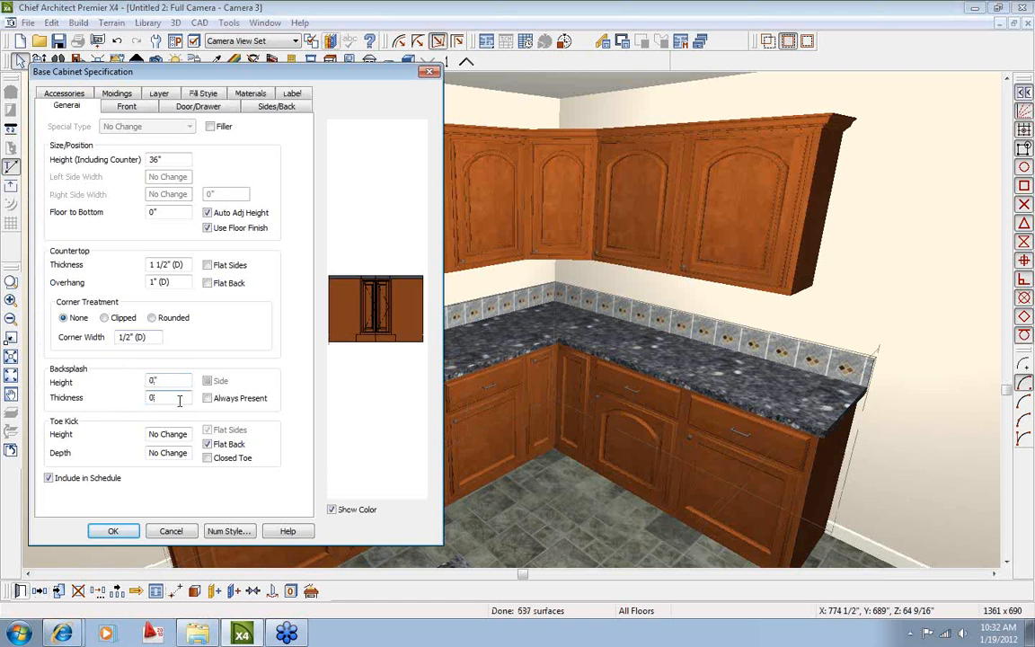
{"action": "left_click", "coordinate": [151, 378]}
{"action": "left_click", "coordinate": [114, 531]}
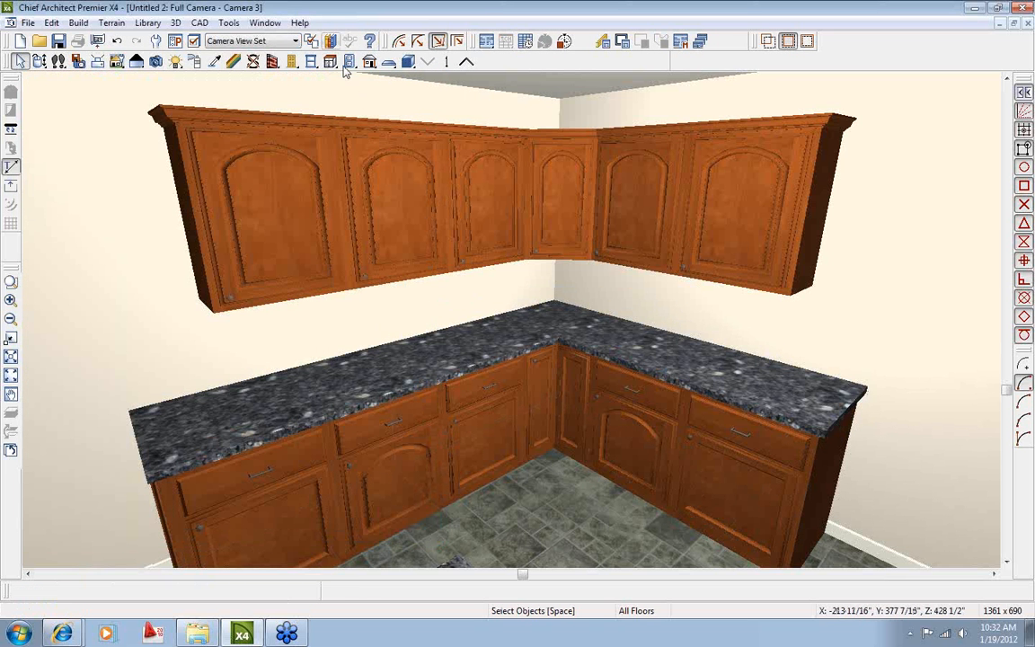
From the floor plan, draw a Wall Elevation camera aimed at the upper kitchen wall's cabinets.
{"action": "left_click", "coordinate": [265, 22]}
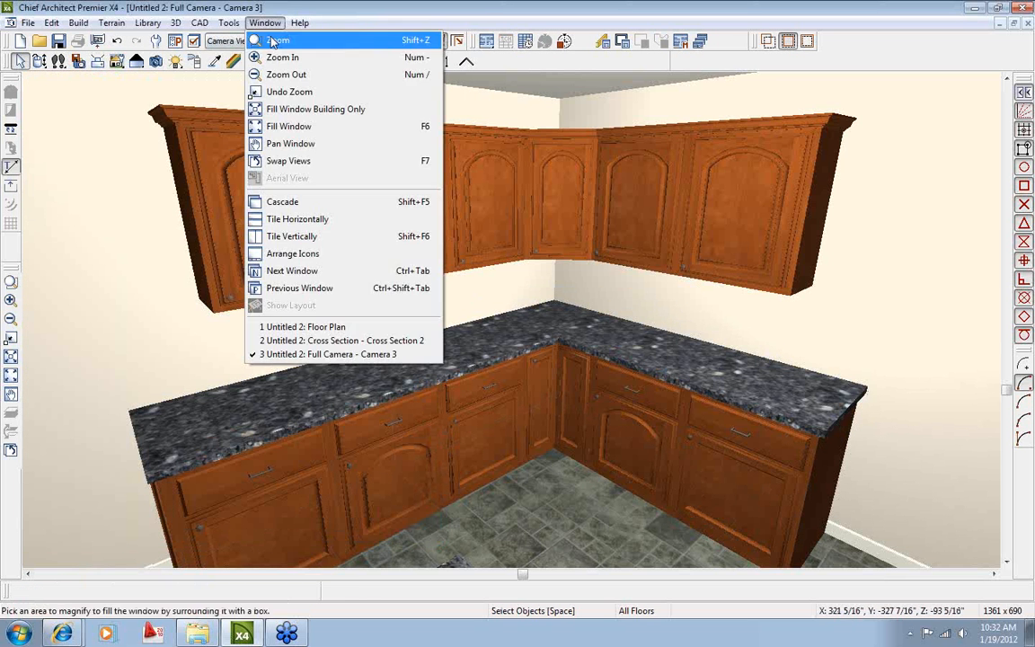
{"action": "left_click", "coordinate": [308, 329]}
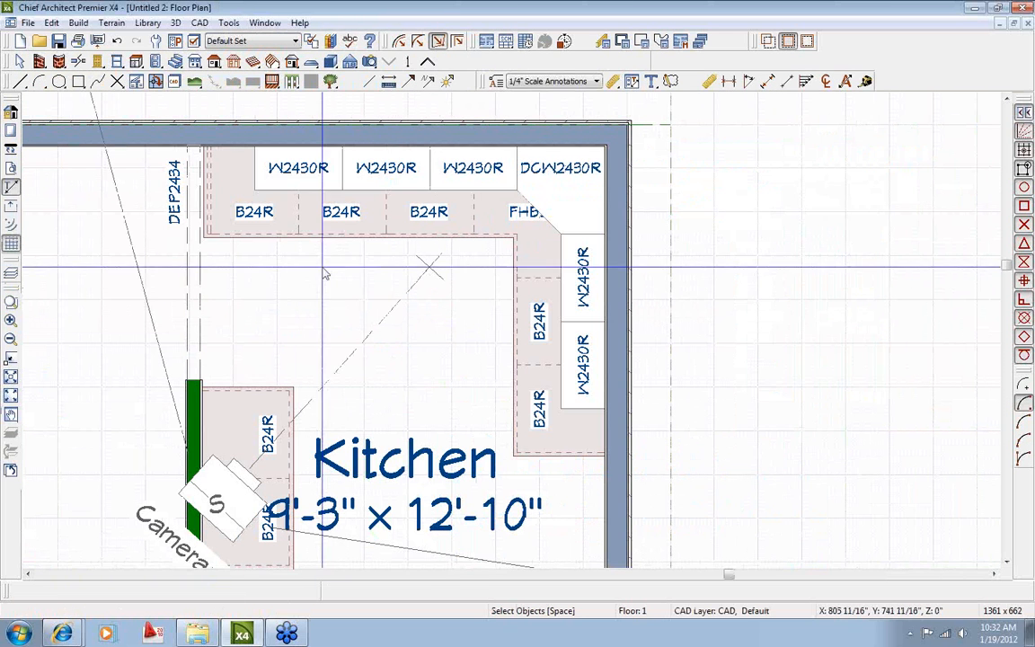
{"action": "left_click", "coordinate": [349, 61]}
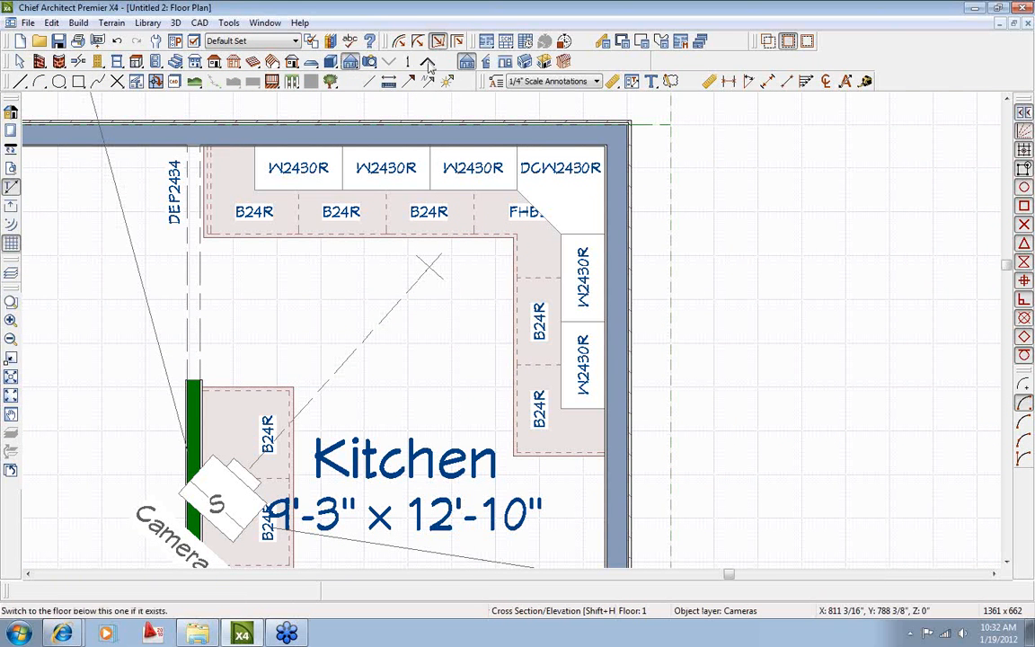
{"action": "left_click", "coordinate": [505, 64]}
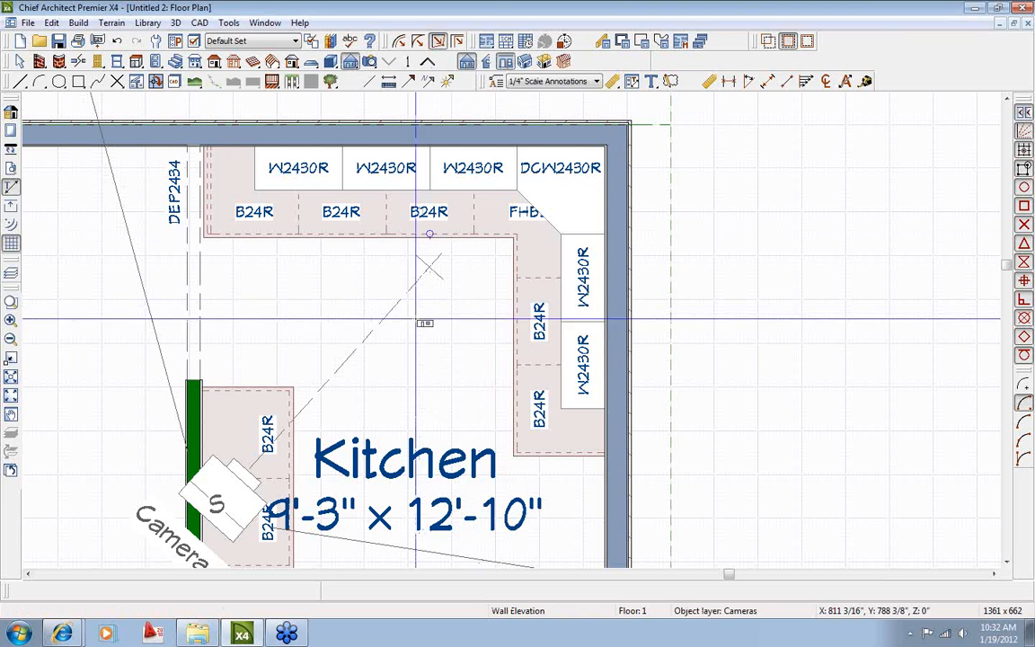
{"action": "left_click_drag", "start_coordinate": [418, 351], "coordinate": [428, 248]}
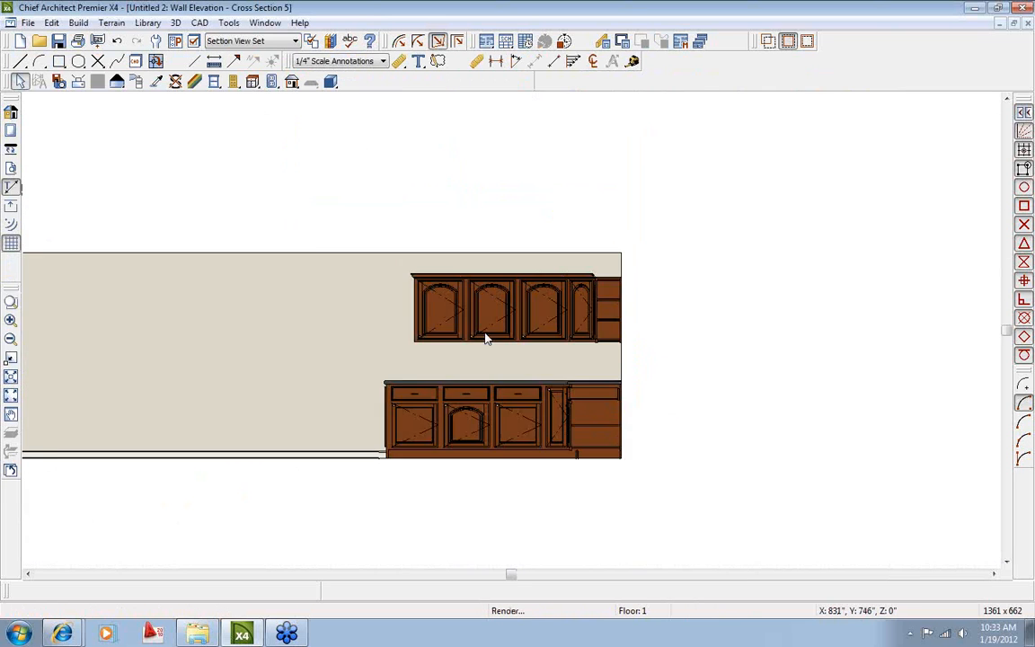
{"action": "middle_click_drag", "start_coordinate": [730, 379], "coordinate": [541, 351]}
{"action": "scroll", "coordinate": [531, 346], "scroll_direction": "up", "scroll_amount": 5}
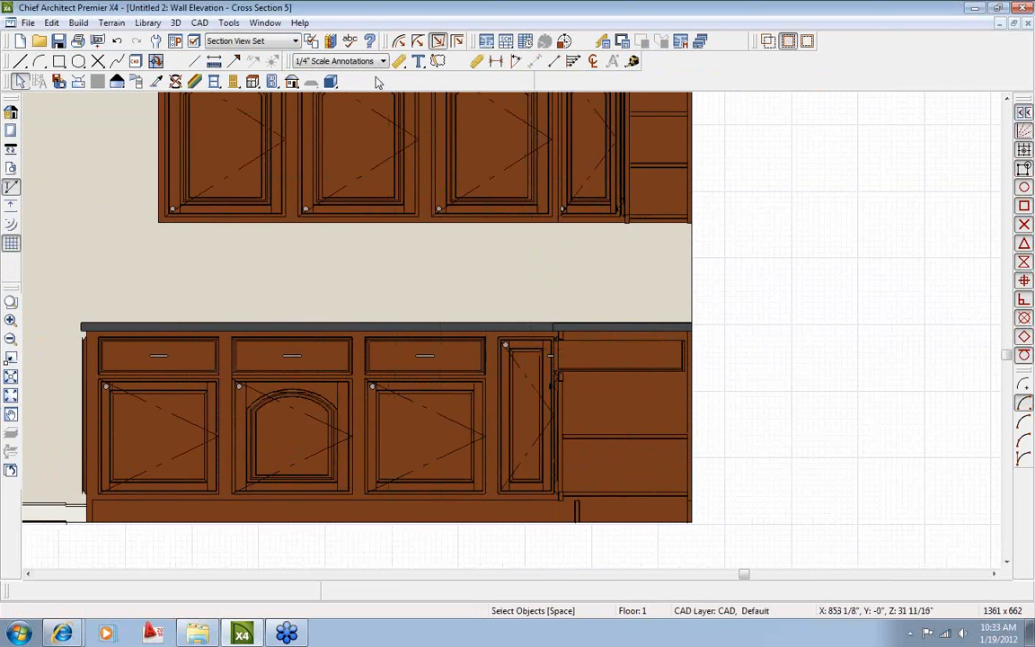
Place the Slate Blue Inlay 6x6 Tile Symbol from the glass tile inlays on the backsplash.
{"action": "left_click", "coordinate": [329, 41]}
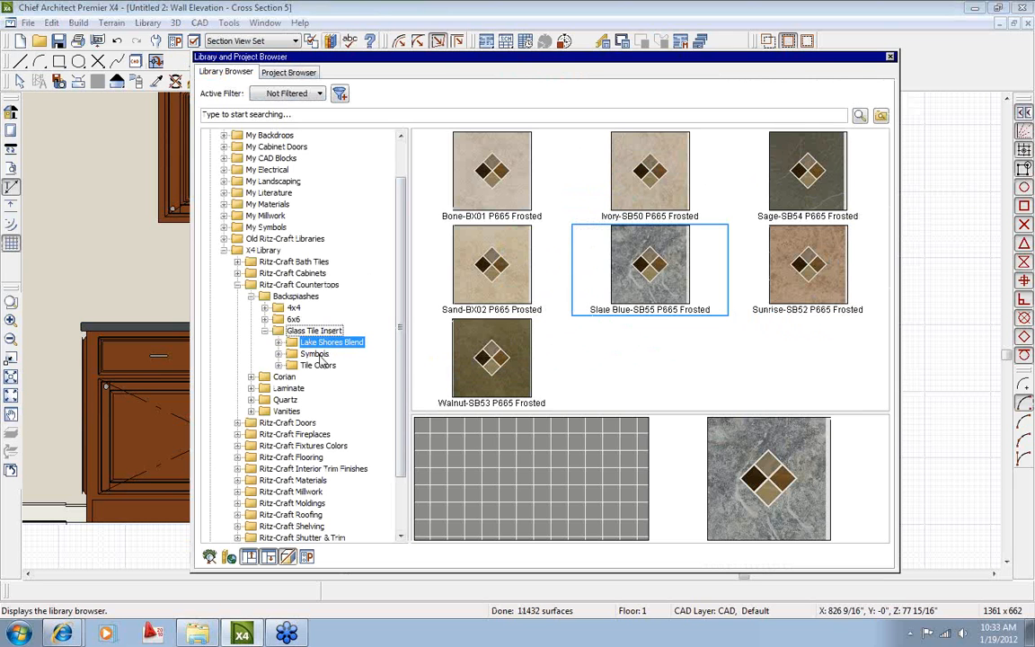
{"action": "left_click", "coordinate": [314, 354]}
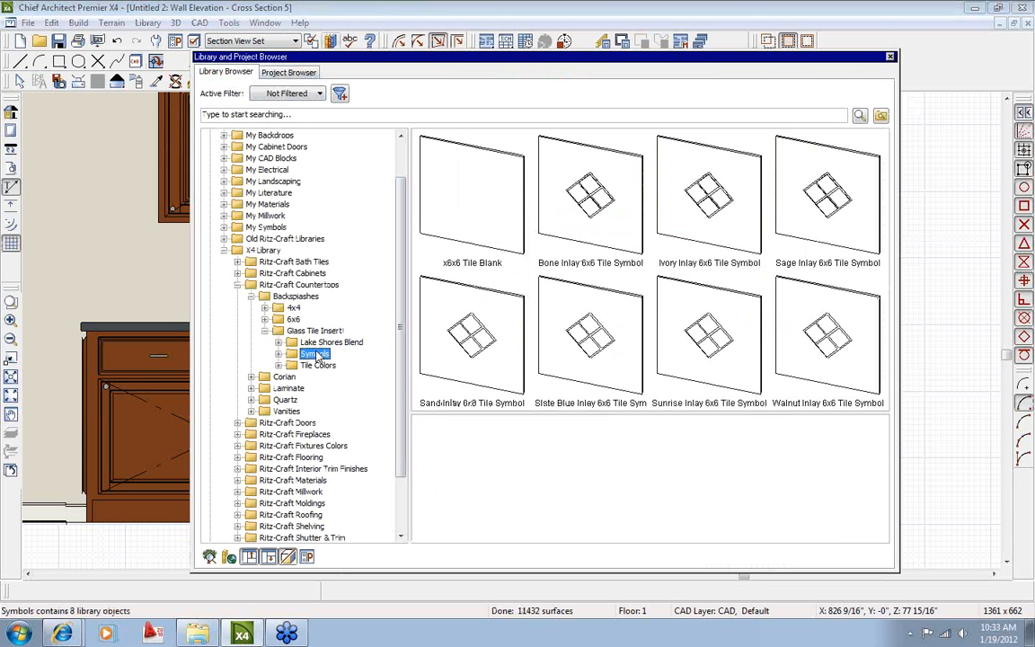
{"action": "left_click", "coordinate": [616, 361]}
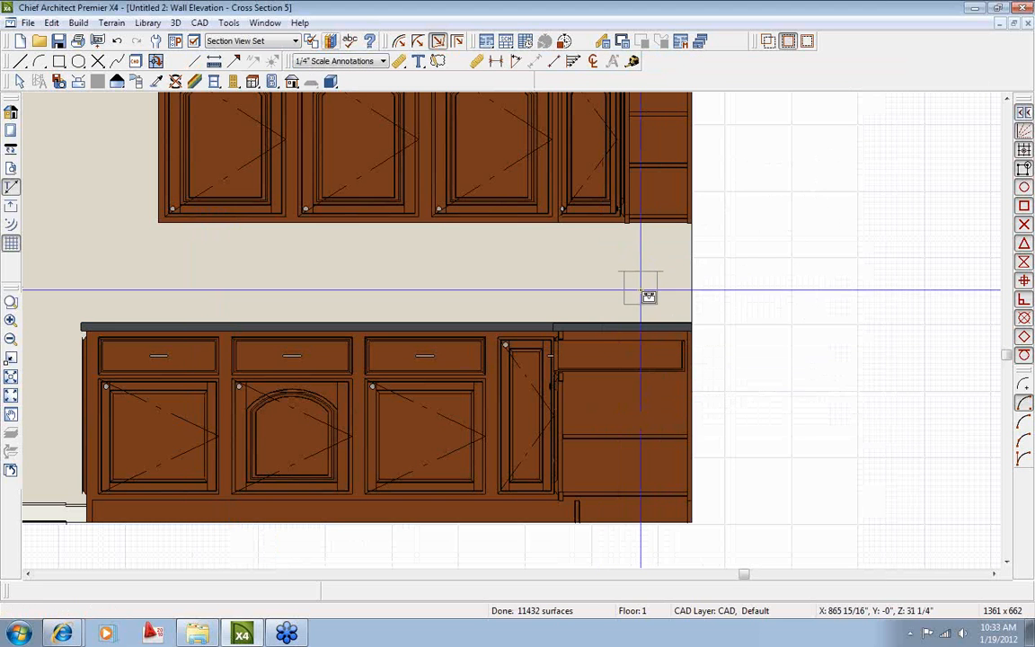
{"action": "left_click", "coordinate": [648, 297]}
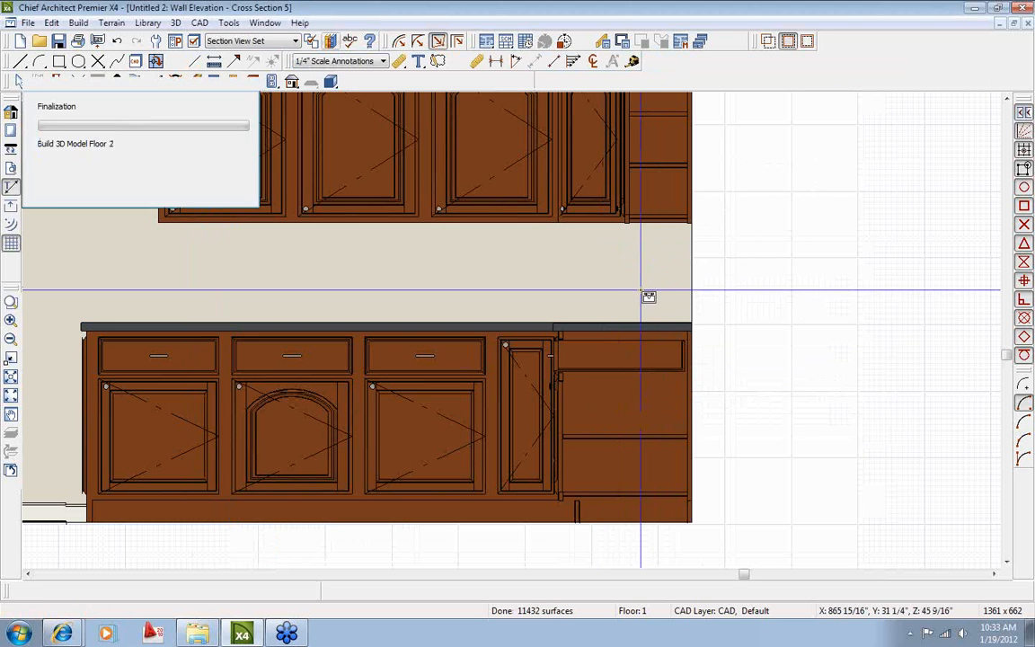
{"action": "scroll", "coordinate": [648, 297], "scroll_direction": "up", "scroll_amount": 5}
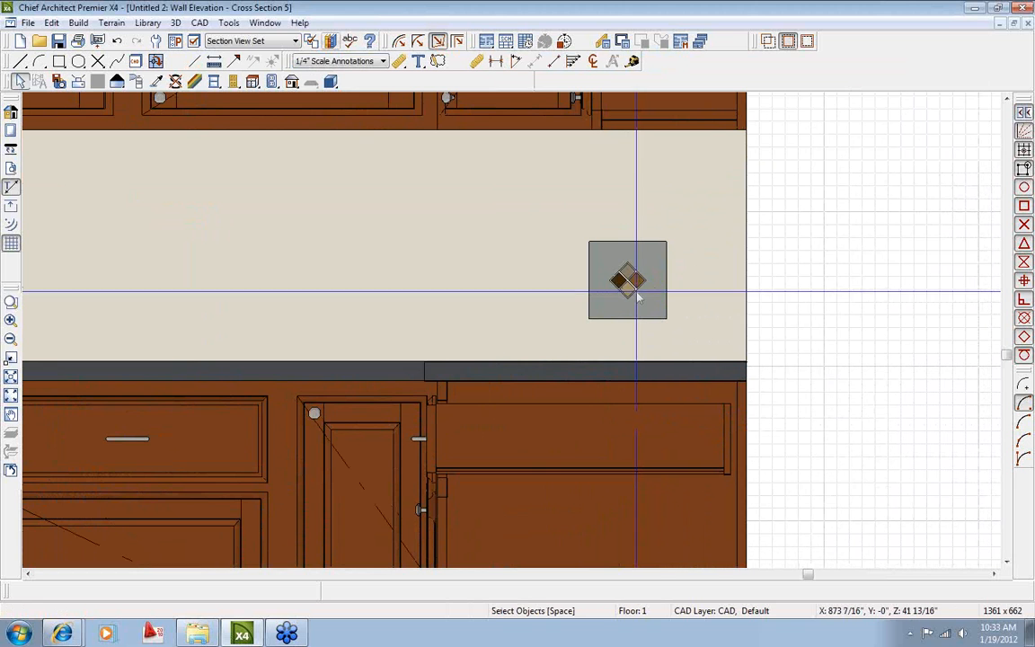
Move the Slate Blue inlay tile down so it rests on the countertop.
{"action": "left_click", "coordinate": [637, 299]}
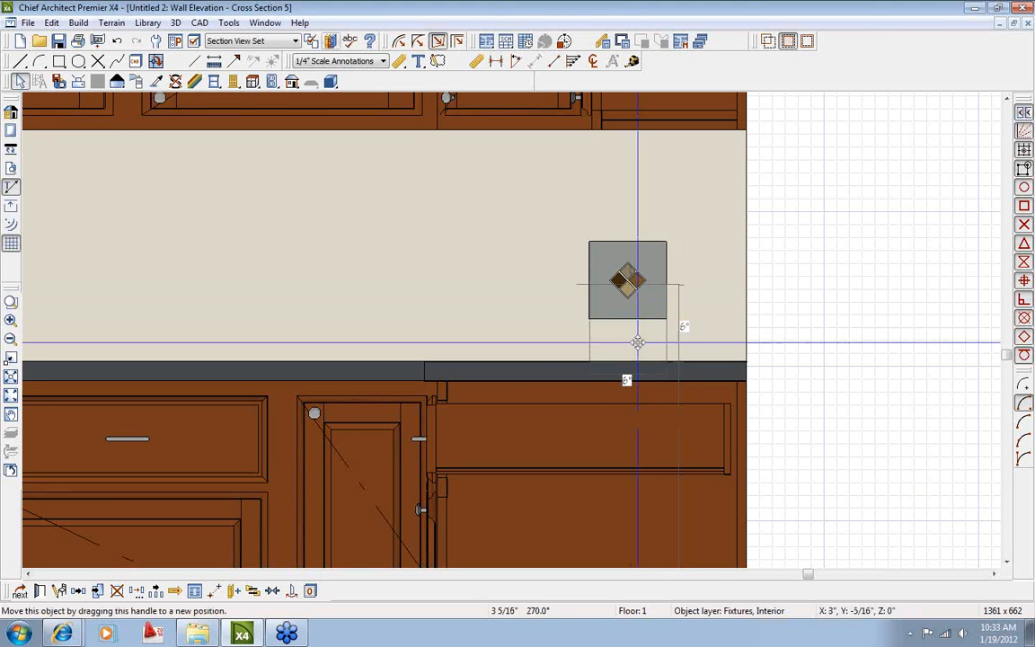
{"action": "left_click_drag", "start_coordinate": [637, 342], "coordinate": [460, 335]}
{"action": "key", "text": "Escape"}
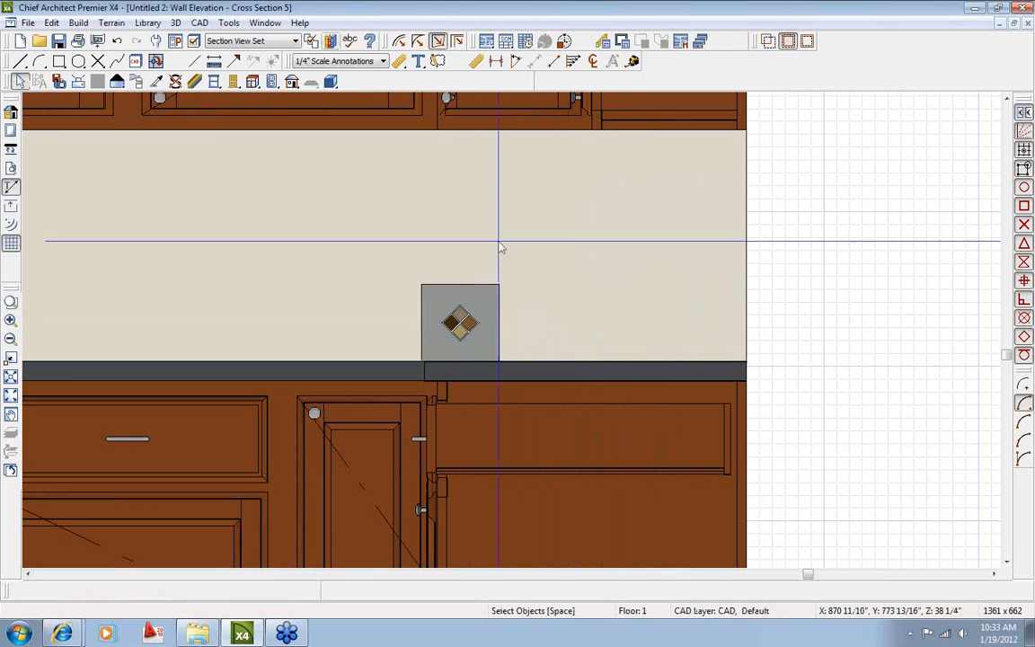
{"action": "left_click", "coordinate": [330, 41]}
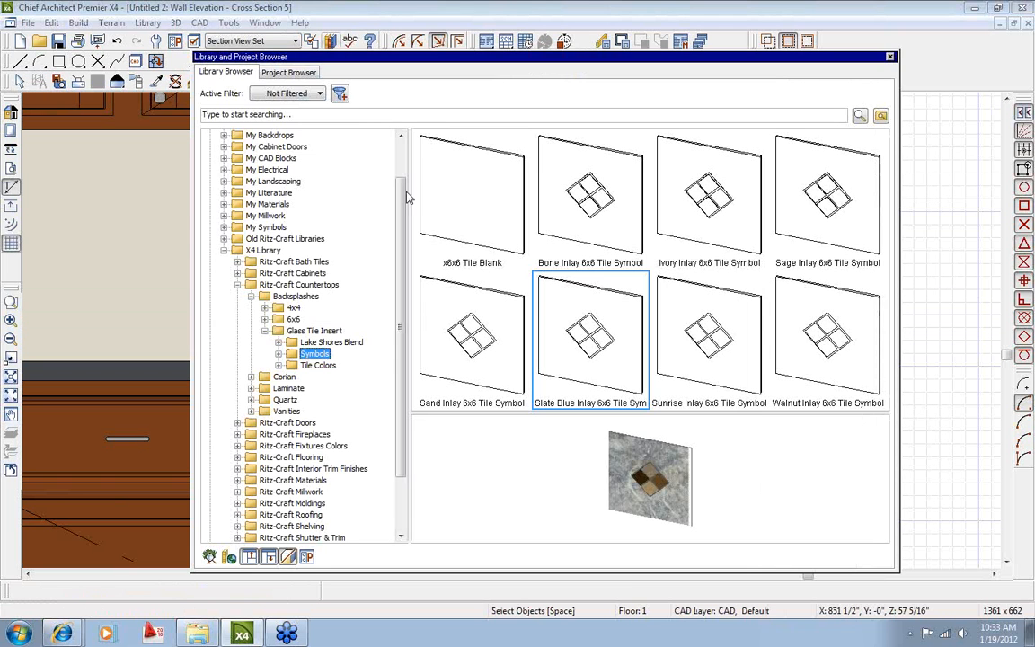
Place an x6x6 Tile Blank and move it onto the counter at the wall's right end.
{"action": "left_click", "coordinate": [463, 229]}
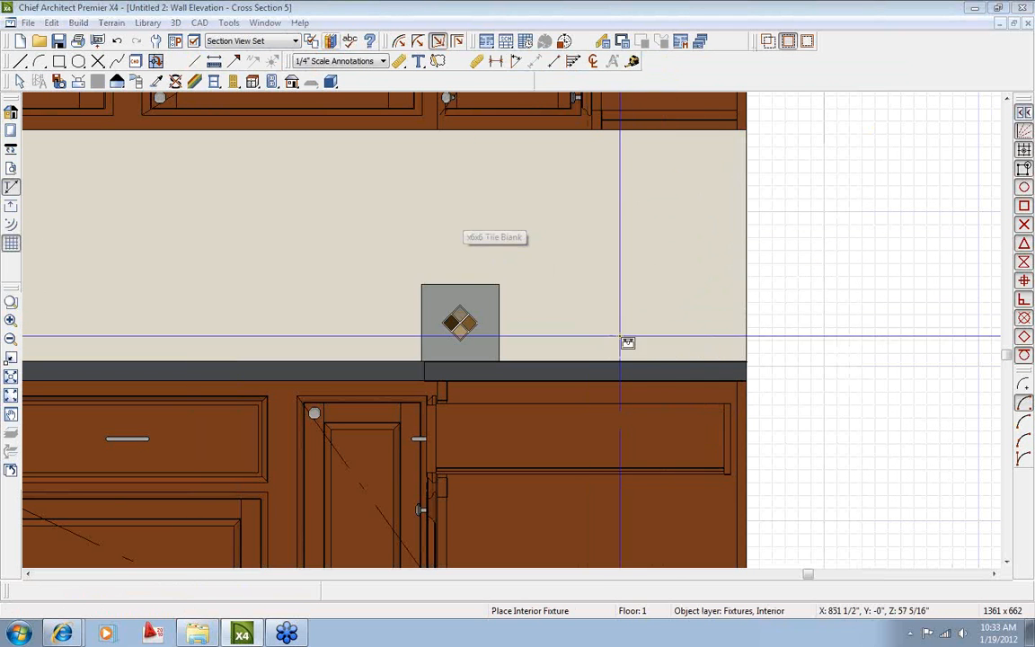
{"action": "left_click", "coordinate": [628, 319]}
{"action": "scroll", "coordinate": [634, 321], "scroll_direction": "up", "scroll_amount": 2}
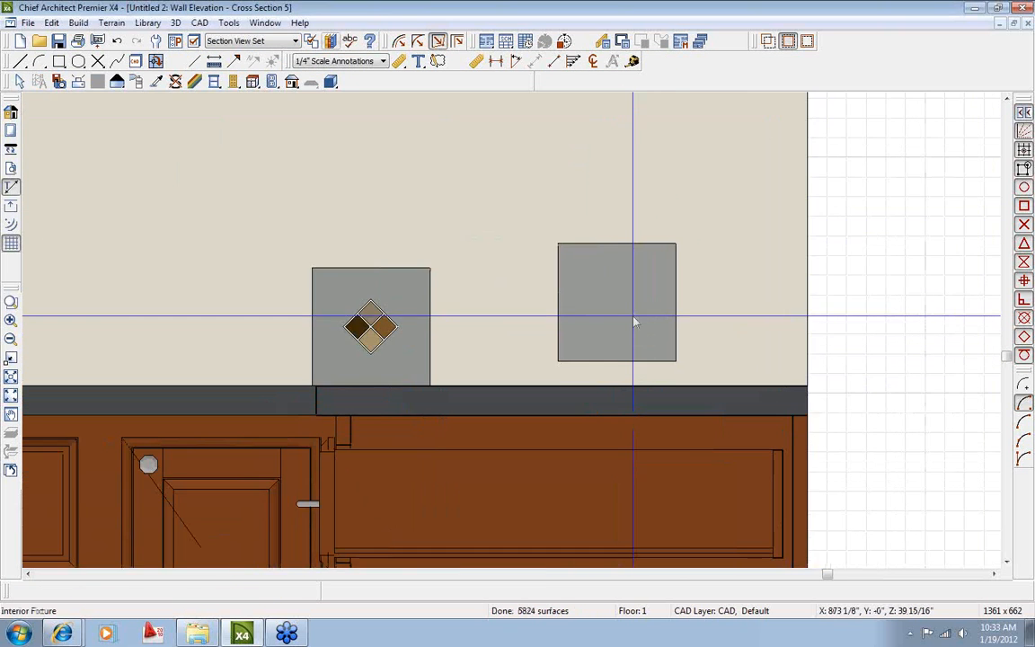
{"action": "left_click", "coordinate": [619, 302]}
{"action": "left_click_drag", "start_coordinate": [619, 300], "coordinate": [754, 326]}
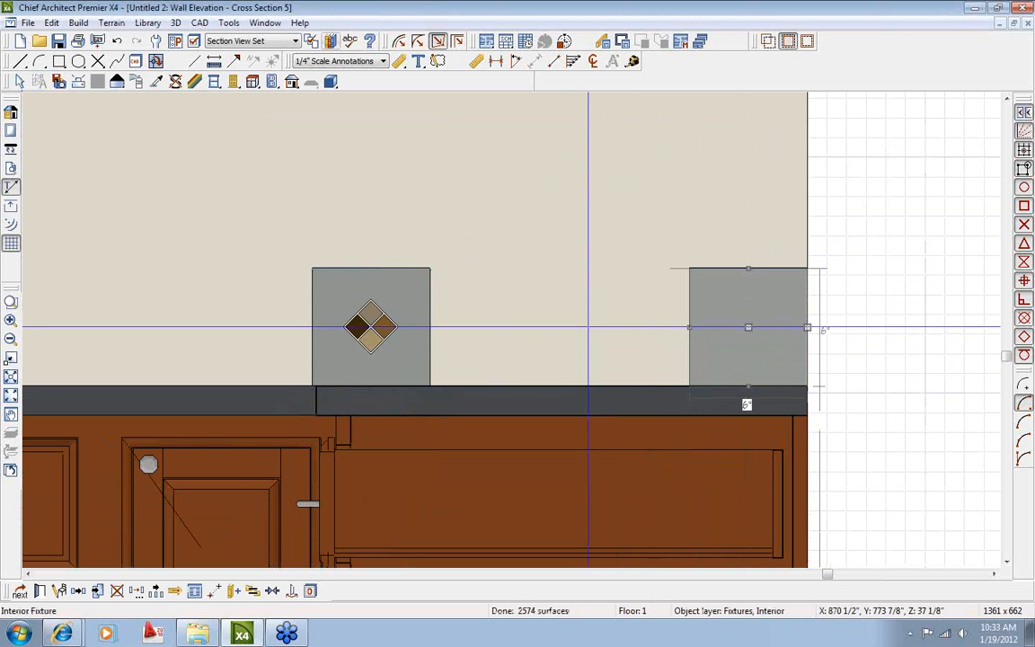
Copy the blank tile to its left and move the inlay tile beside the pair.
{"action": "left_click", "coordinate": [97, 593]}
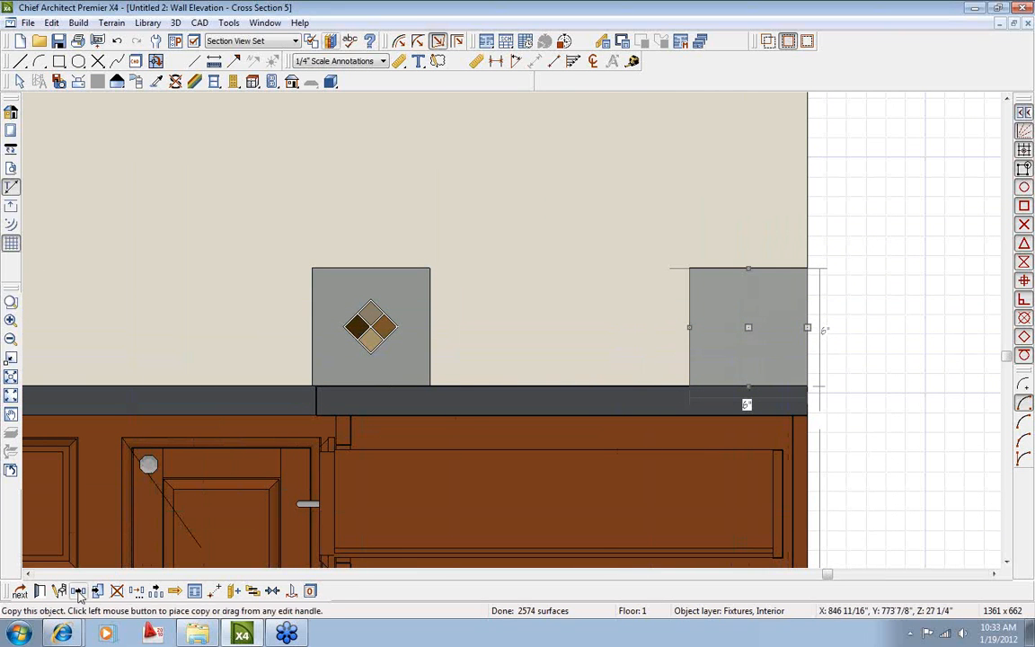
{"action": "left_click_drag", "start_coordinate": [747, 325], "coordinate": [643, 330]}
{"action": "left_click", "coordinate": [371, 328]}
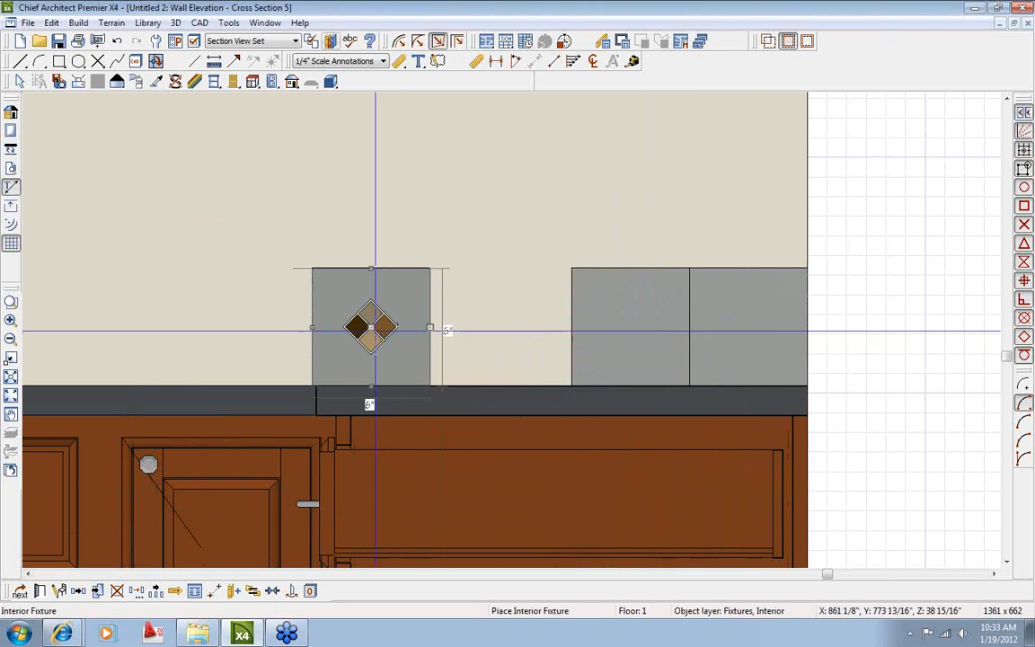
{"action": "left_click_drag", "start_coordinate": [370, 328], "coordinate": [527, 322]}
{"action": "key", "text": "space"}
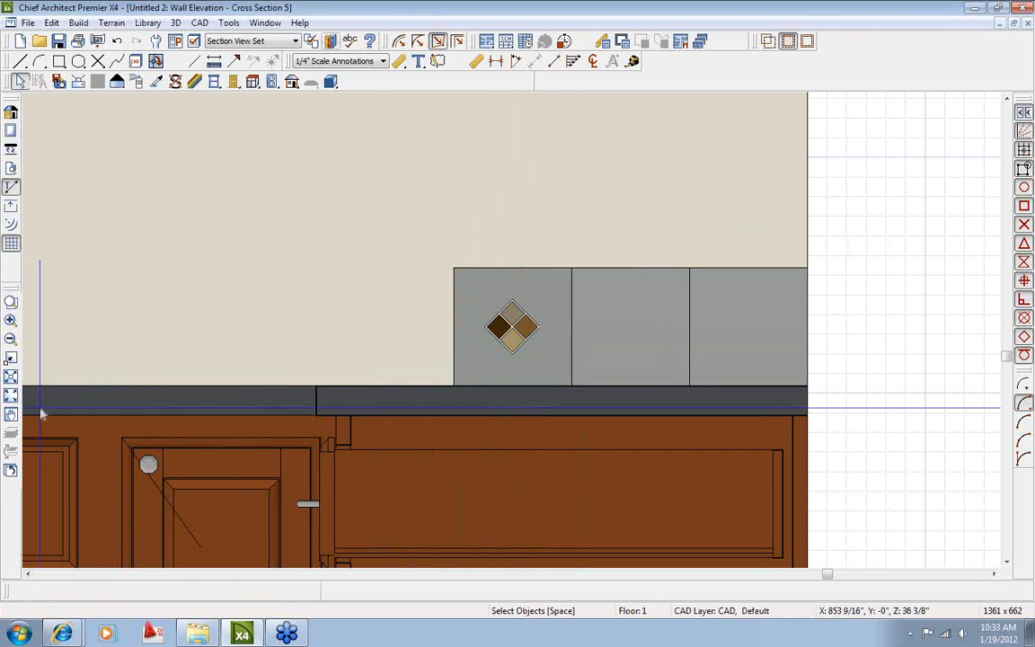
In Camera 3's 3D view, paint two backsplash tiles Slate Blue-SB55 6x6 Stretch.
{"action": "left_click", "coordinate": [11, 469]}
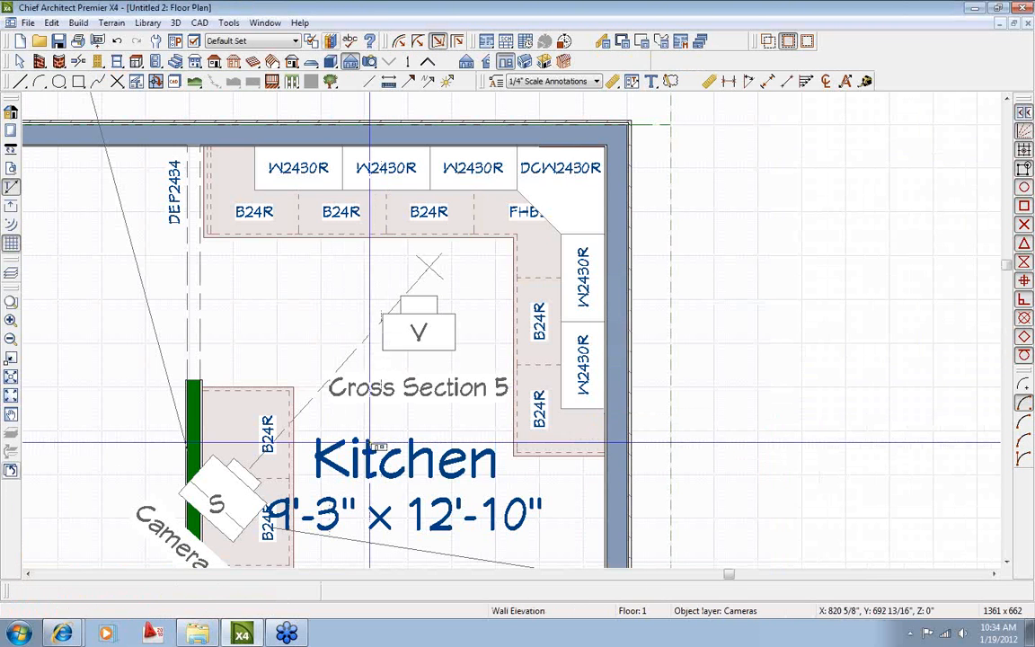
{"action": "double_click", "coordinate": [219, 493]}
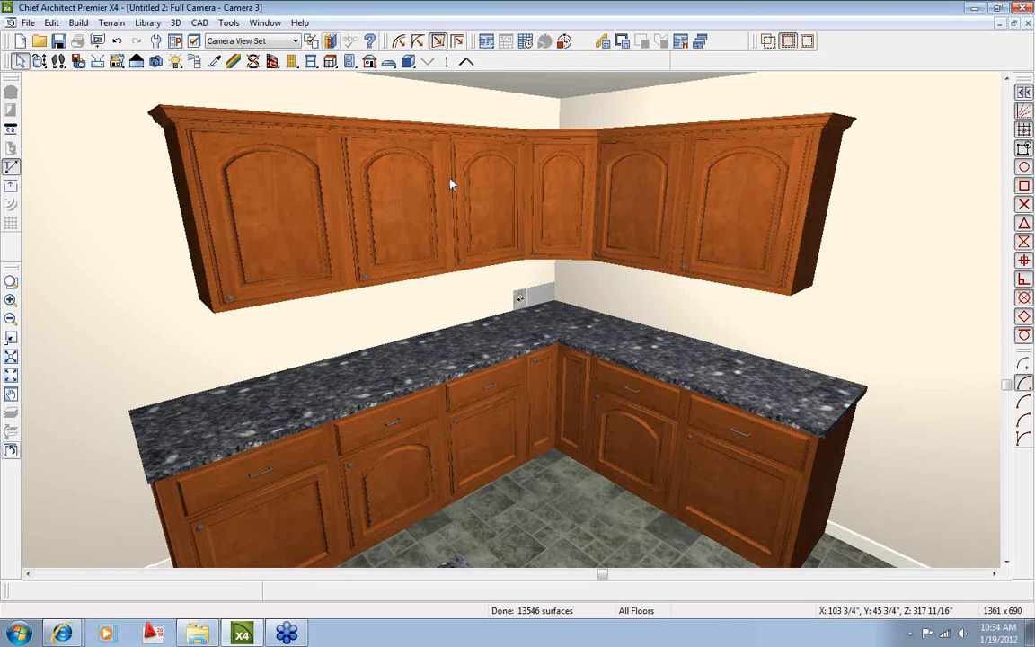
{"action": "left_click", "coordinate": [331, 41]}
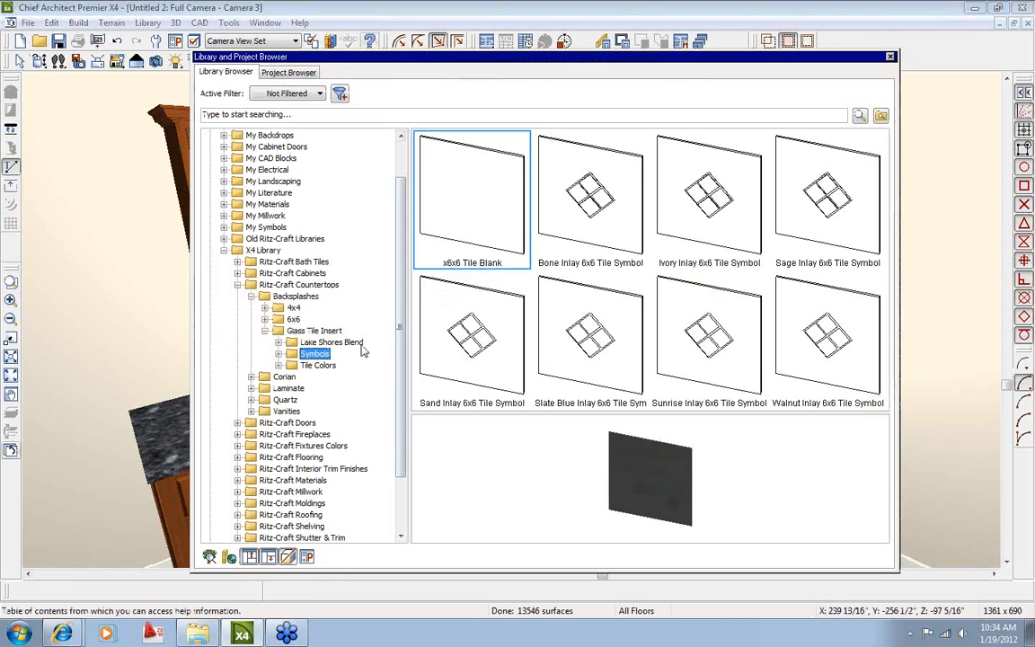
{"action": "left_click", "coordinate": [319, 366]}
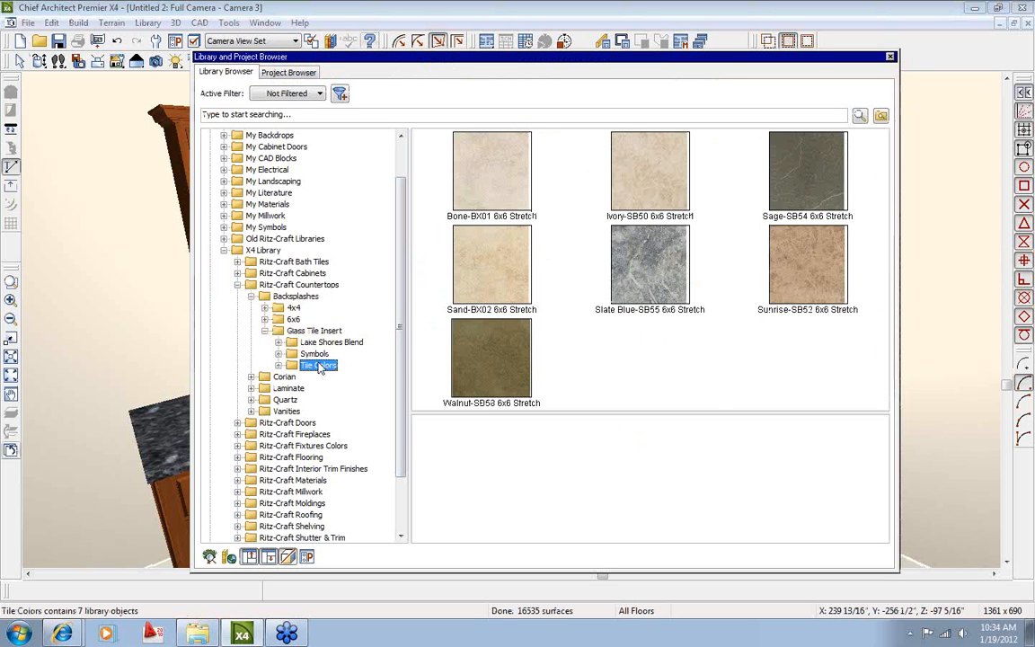
{"action": "left_click", "coordinate": [643, 263]}
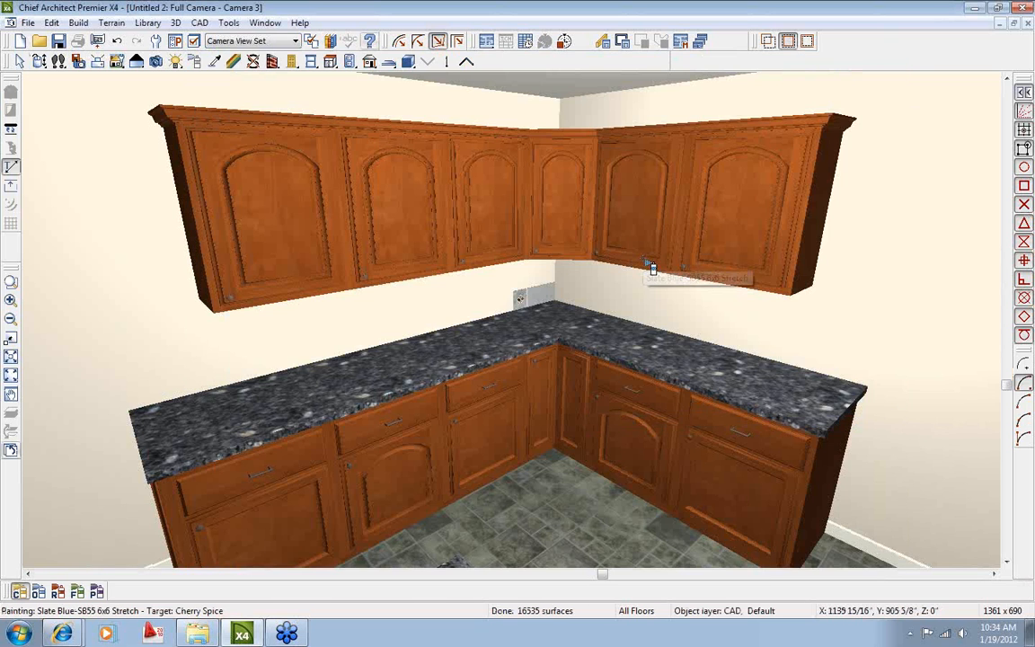
{"action": "left_click", "coordinate": [547, 305]}
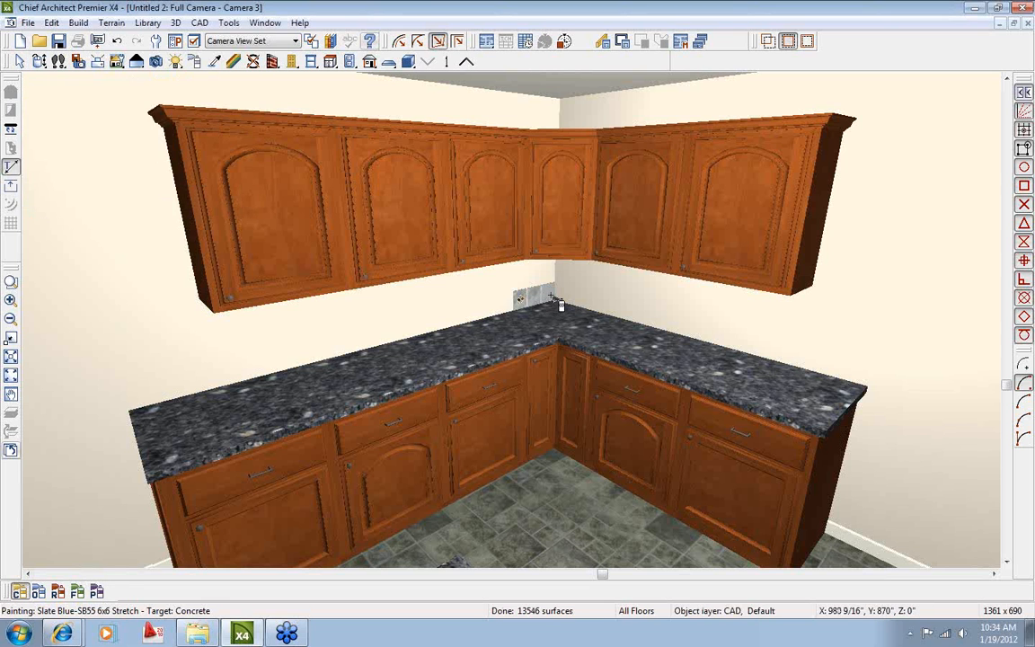
{"action": "left_click", "coordinate": [555, 306]}
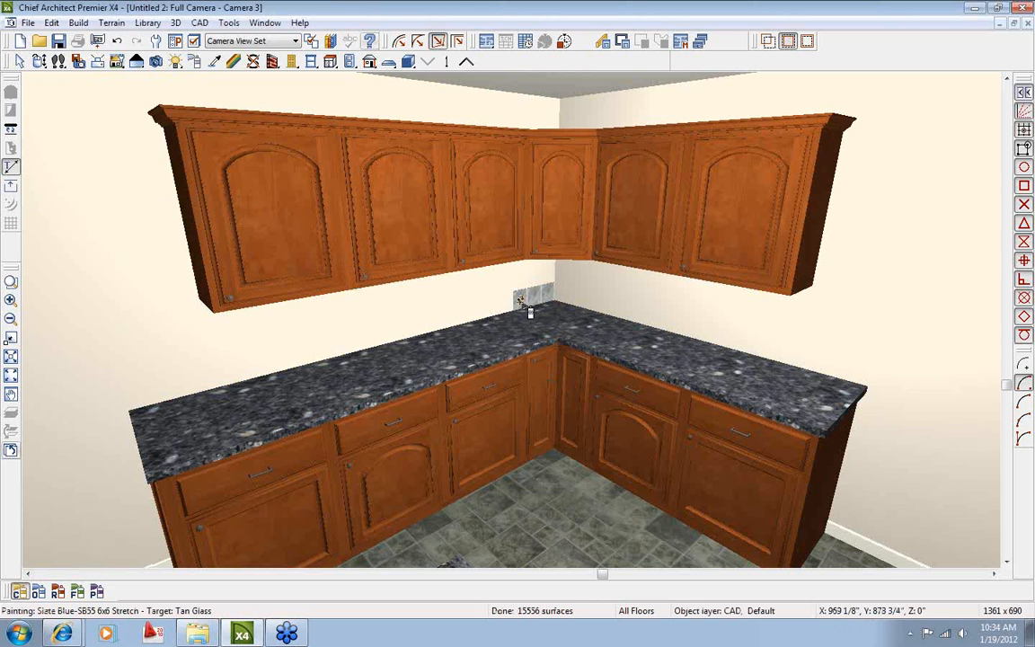
{"action": "key", "text": "space"}
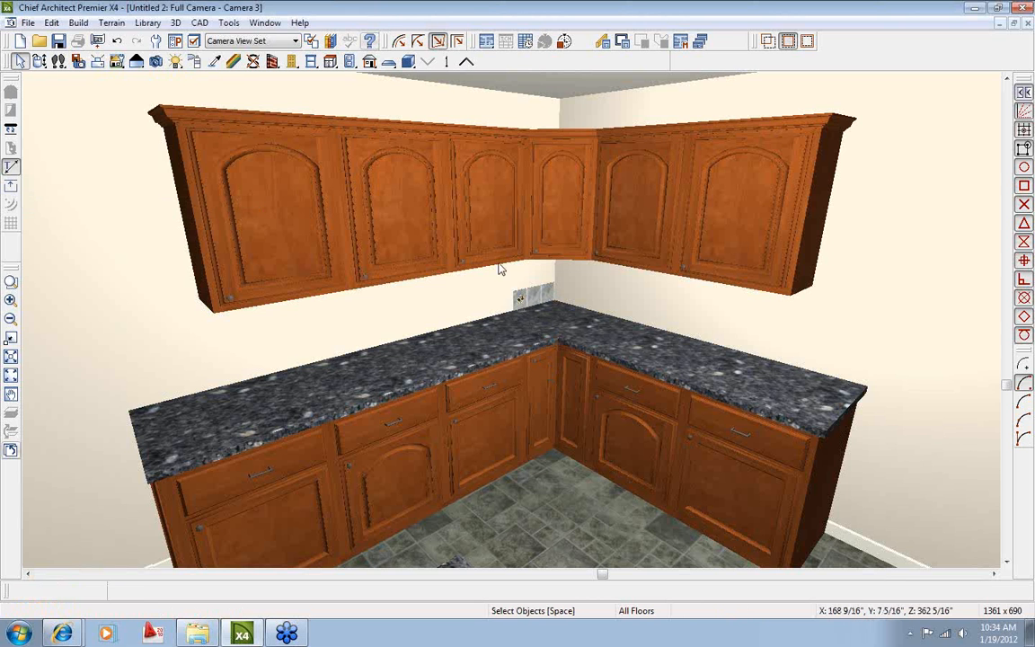
{"action": "left_click", "coordinate": [265, 22]}
Return to the Cross Section 5 elevation and center the backsplash tiles in view.
{"action": "left_click", "coordinate": [314, 327]}
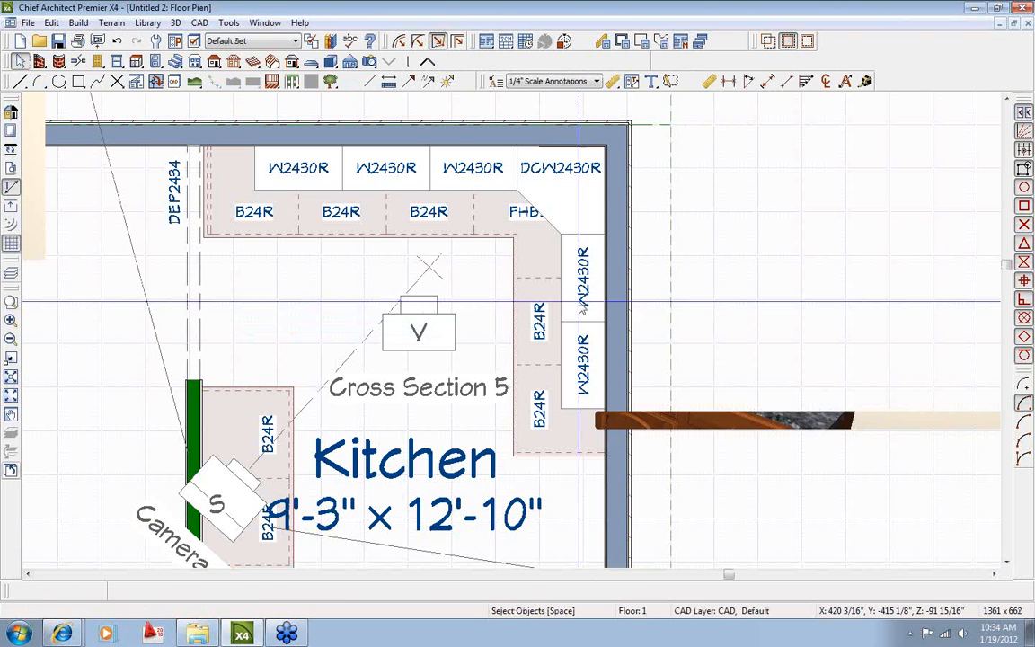
{"action": "key", "text": "ctrl+Tab"}
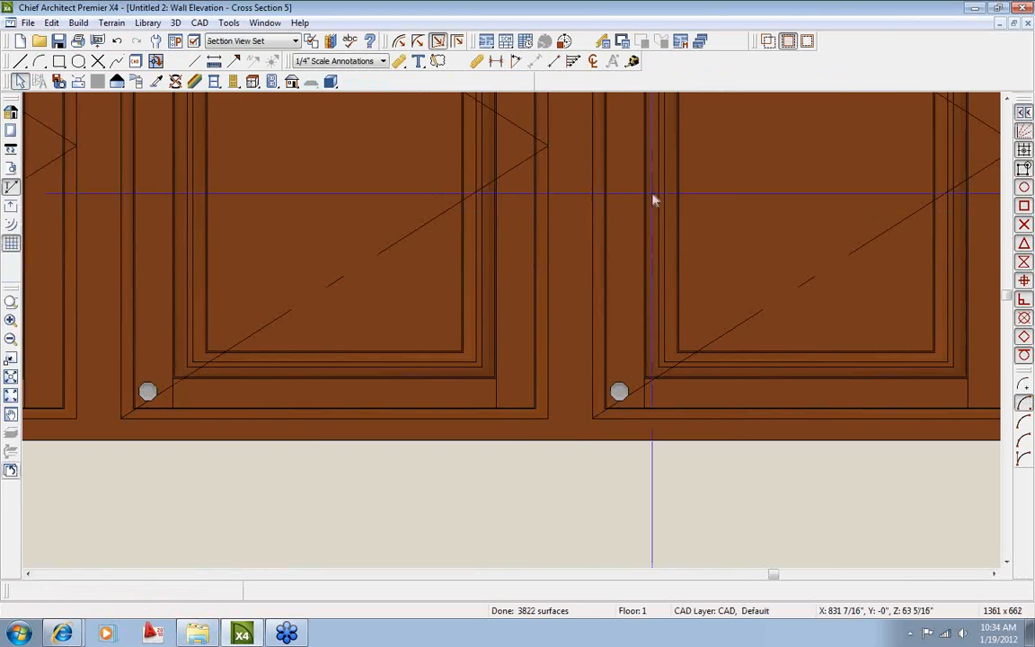
{"action": "scroll", "coordinate": [391, 294], "scroll_direction": "down", "scroll_amount": 1}
{"action": "middle_click_drag", "start_coordinate": [612, 398], "coordinate": [471, 294]}
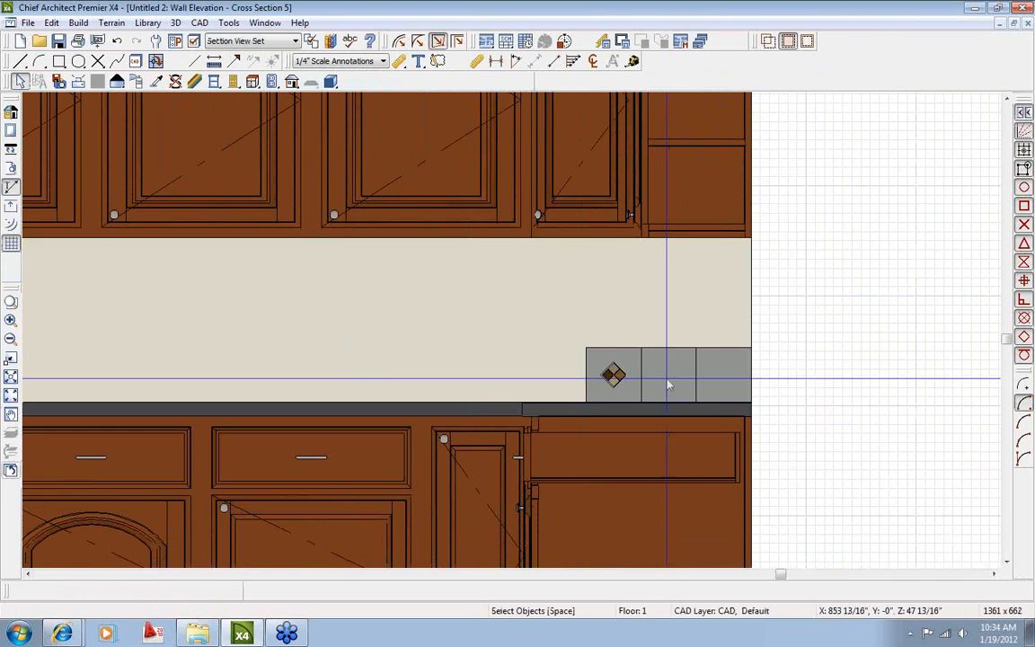
{"action": "middle_click_drag", "start_coordinate": [621, 358], "coordinate": [501, 308]}
{"action": "scroll", "coordinate": [501, 307], "scroll_direction": "up", "scroll_amount": 3}
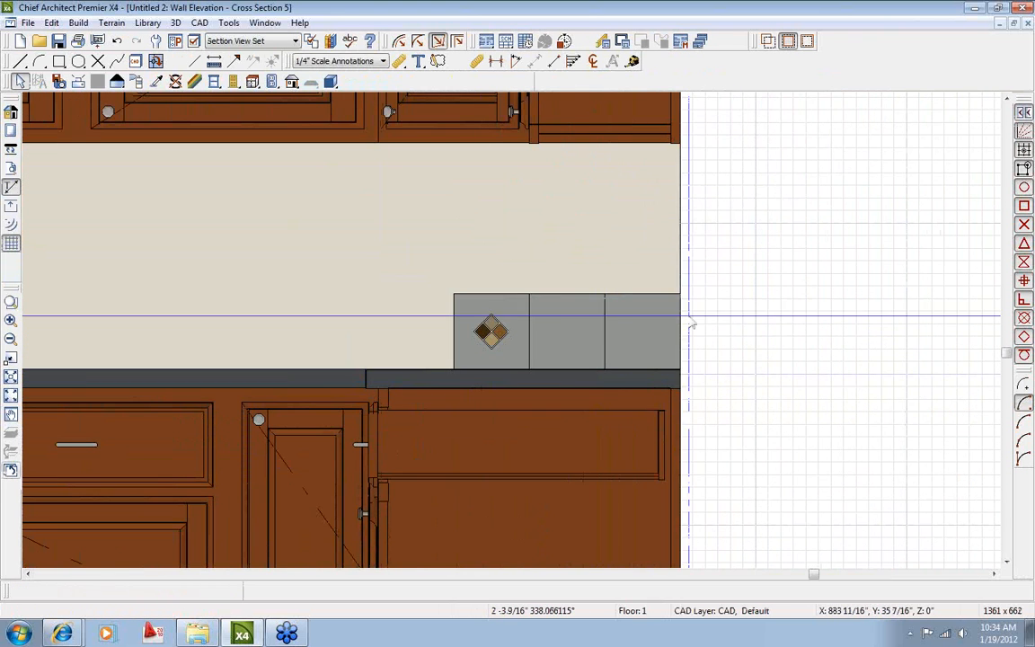
{"action": "middle_click_drag", "start_coordinate": [633, 330], "coordinate": [627, 286]}
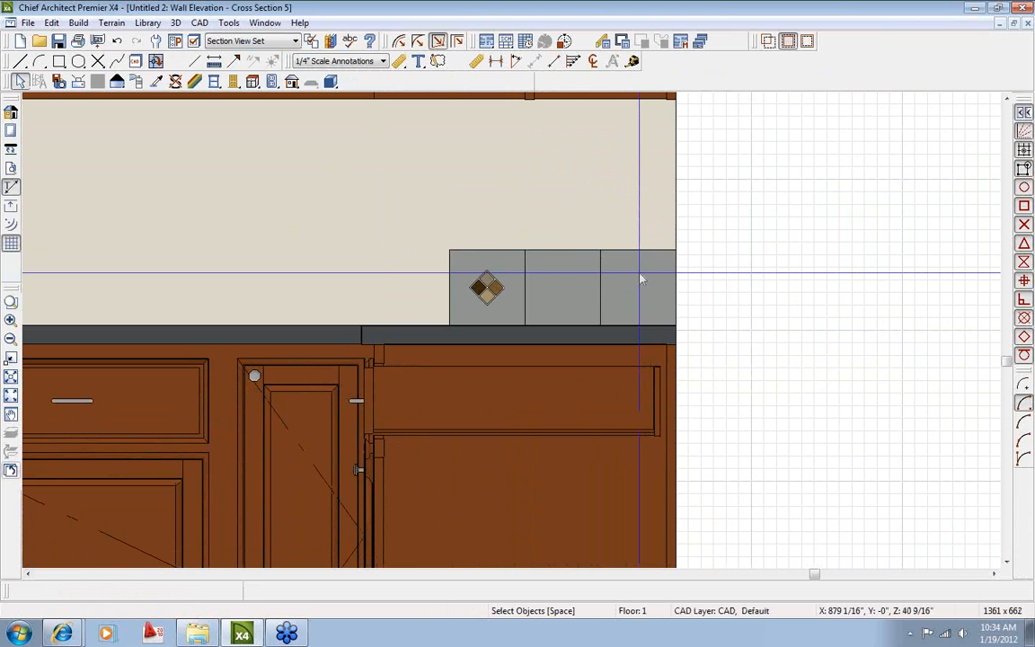
Copy the three-tile group twice to the left, extending the row along the counter.
{"action": "left_click", "coordinate": [641, 281]}
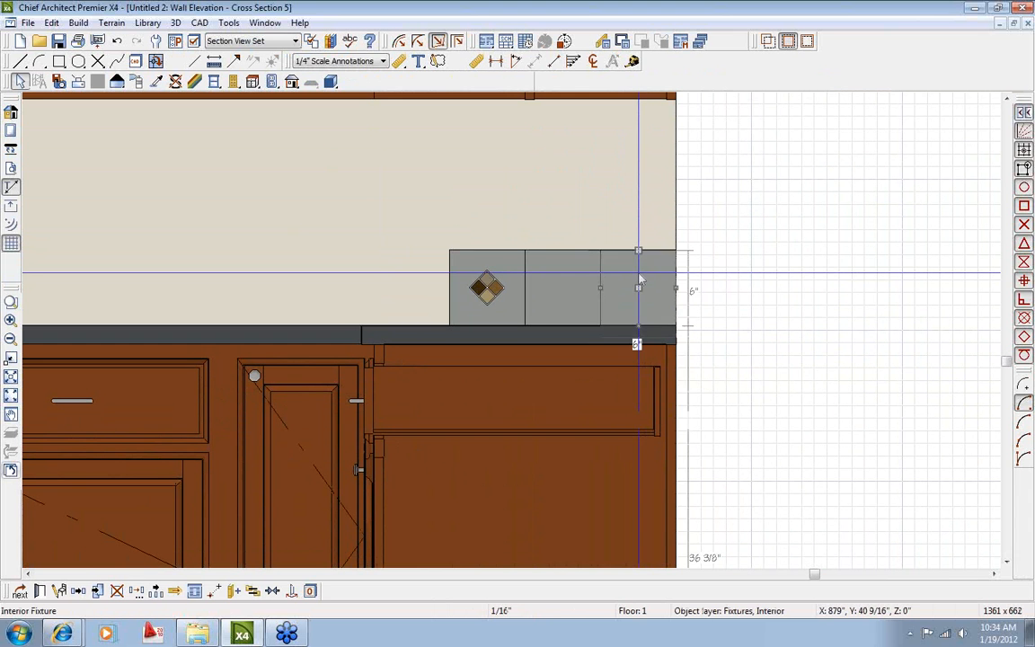
{"action": "left_click", "coordinate": [568, 284], "text": "shift"}
{"action": "left_click", "coordinate": [488, 289], "text": "shift"}
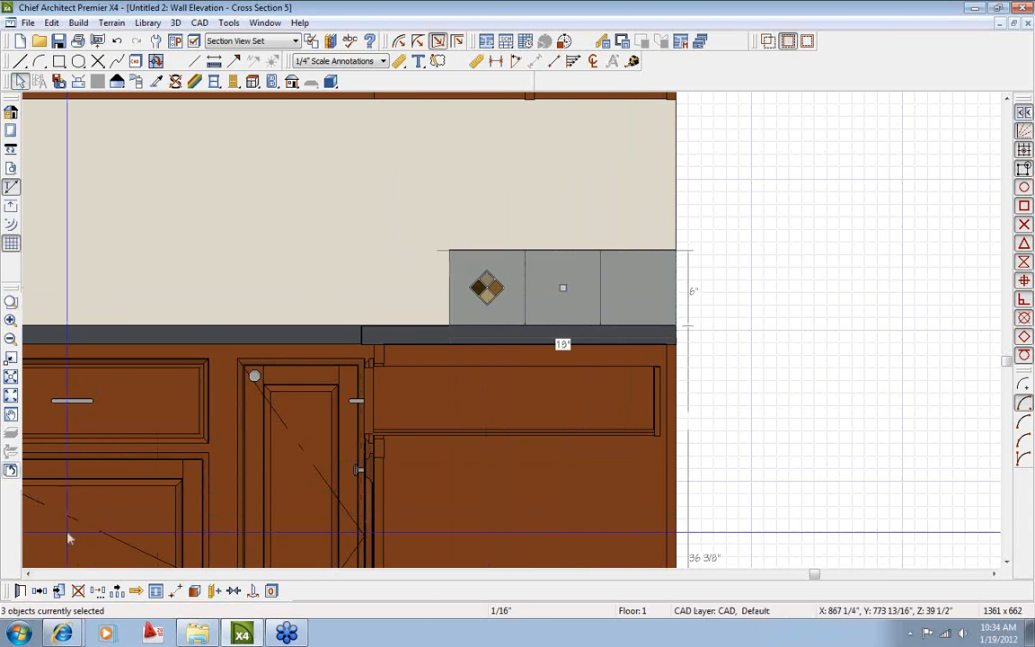
{"action": "left_click", "coordinate": [41, 591]}
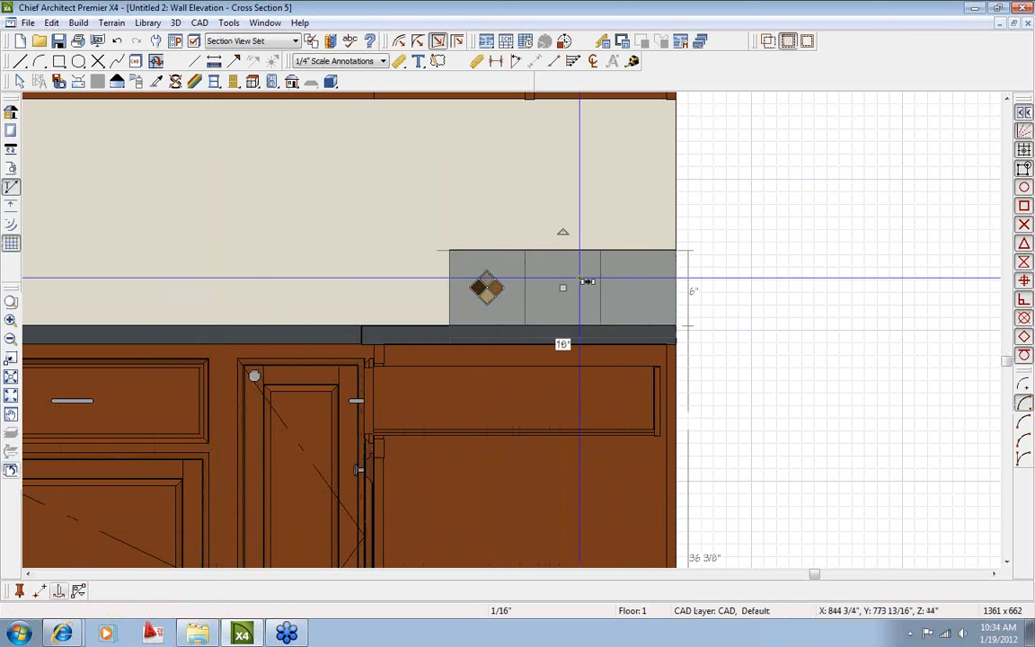
{"action": "left_click_drag", "start_coordinate": [563, 289], "coordinate": [347, 286]}
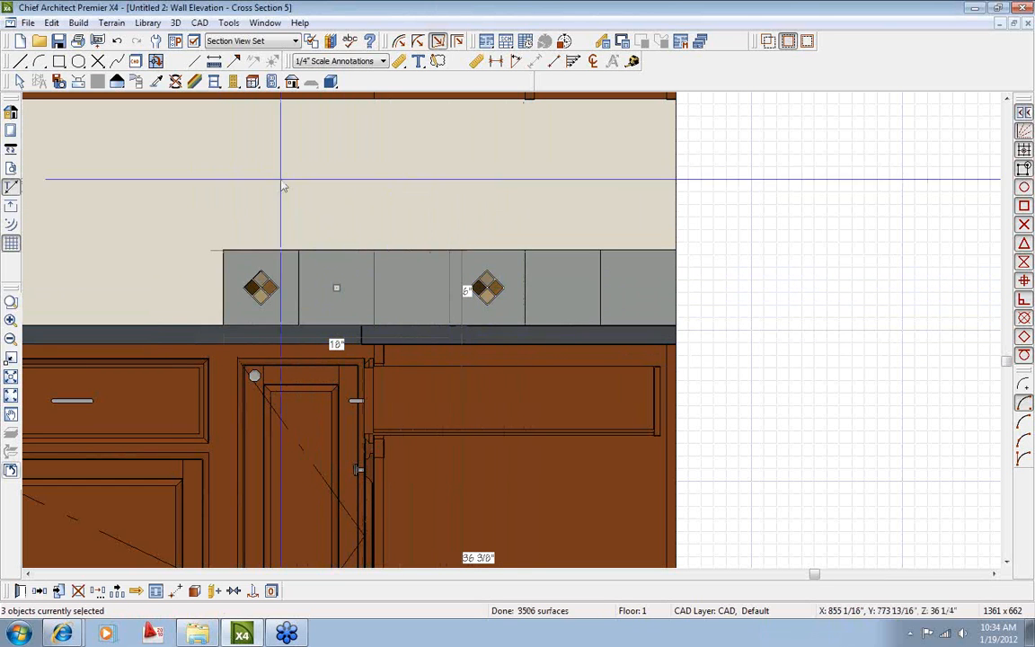
{"action": "left_click", "coordinate": [40, 590]}
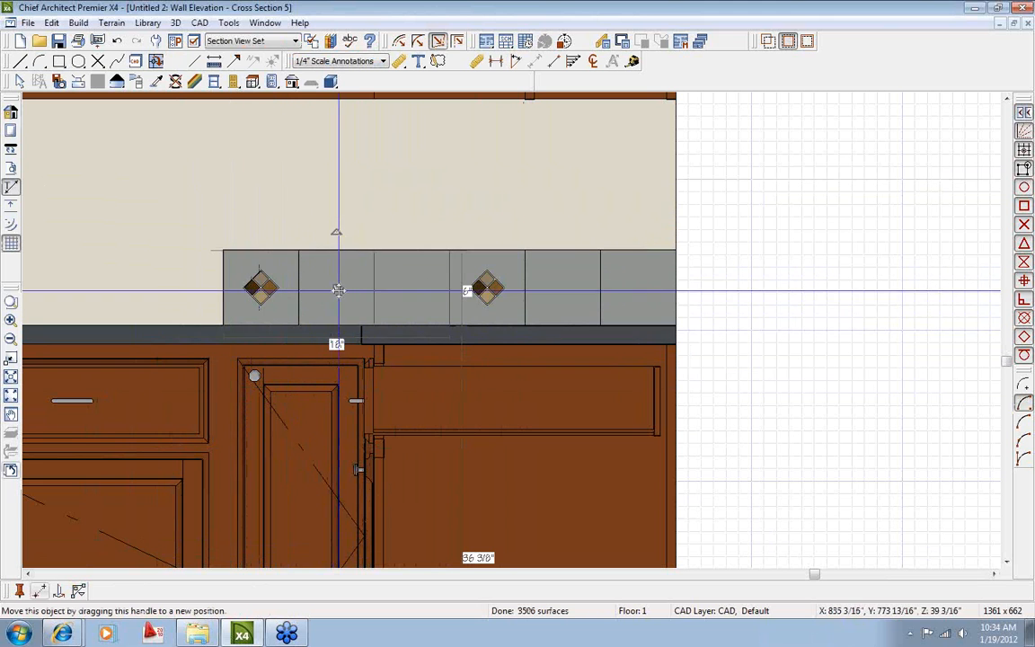
{"action": "left_click_drag", "start_coordinate": [334, 290], "coordinate": [130, 294]}
Copy the plain tile right of the centre diamond up above the backsplash row.
{"action": "scroll", "coordinate": [287, 372], "scroll_direction": "down", "scroll_amount": 1}
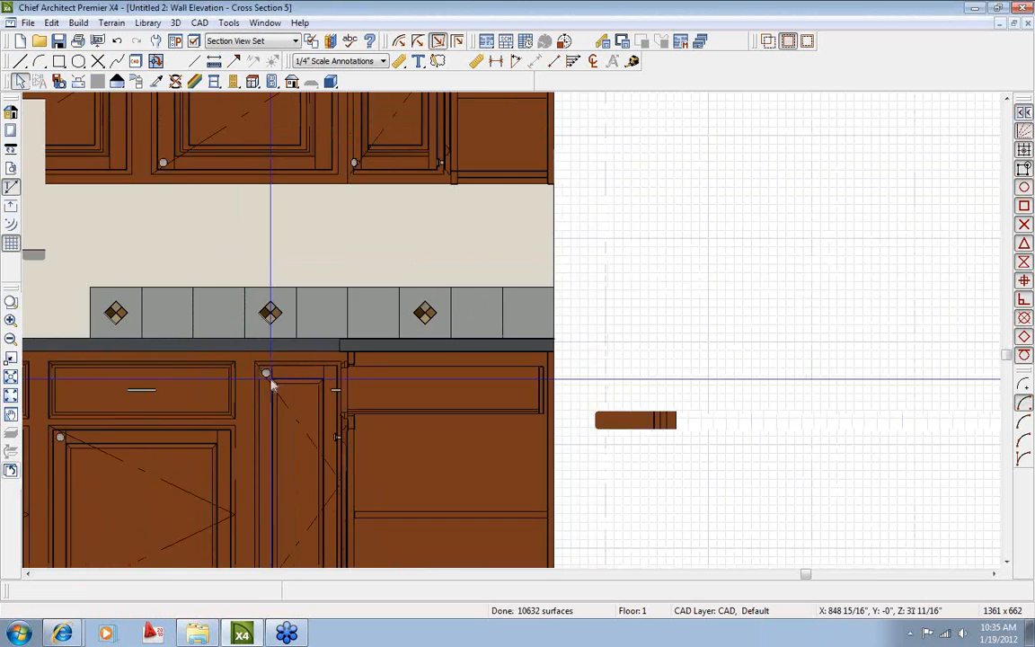
{"action": "middle_click_drag", "start_coordinate": [272, 386], "coordinate": [444, 388]}
{"action": "scroll", "coordinate": [446, 383], "scroll_direction": "up", "scroll_amount": 1}
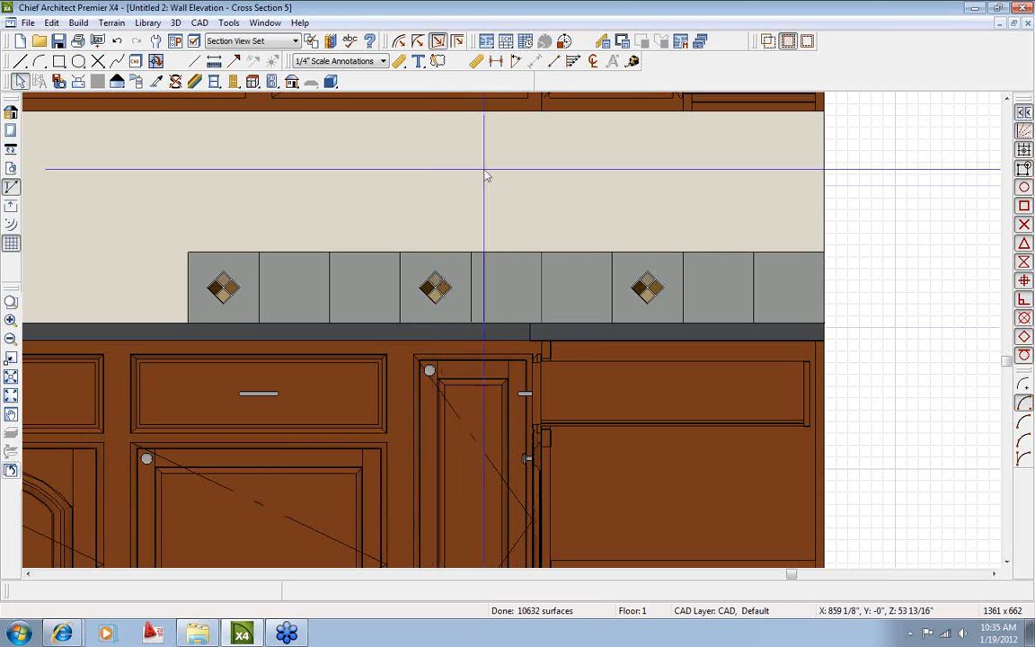
{"action": "left_click", "coordinate": [512, 282]}
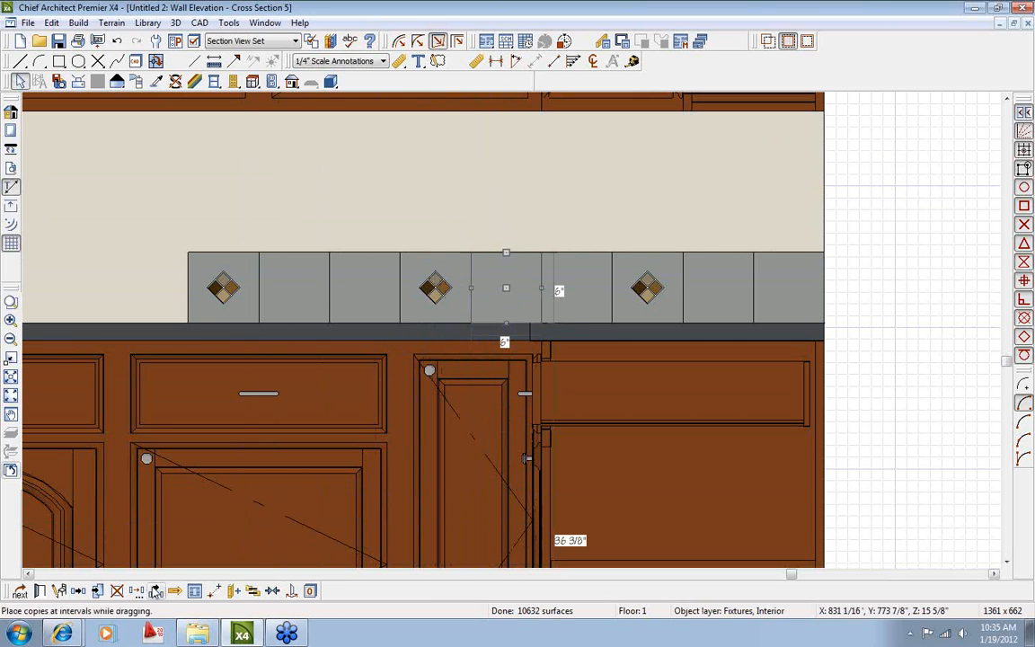
{"action": "left_click", "coordinate": [59, 590]}
{"action": "left_click_drag", "start_coordinate": [524, 289], "coordinate": [513, 219]}
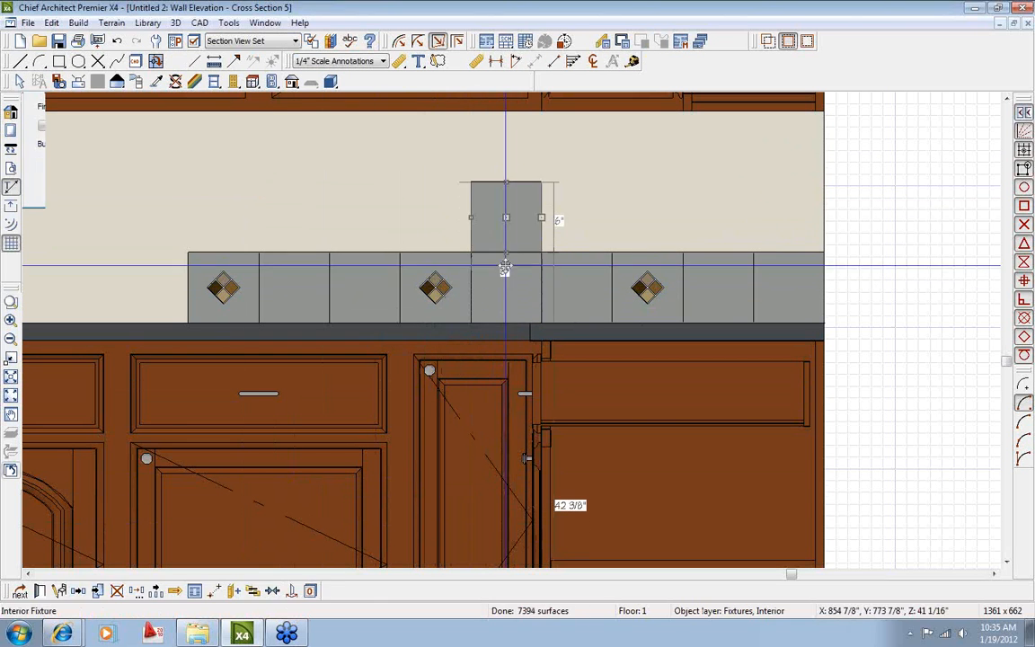
{"action": "left_click", "coordinate": [408, 233]}
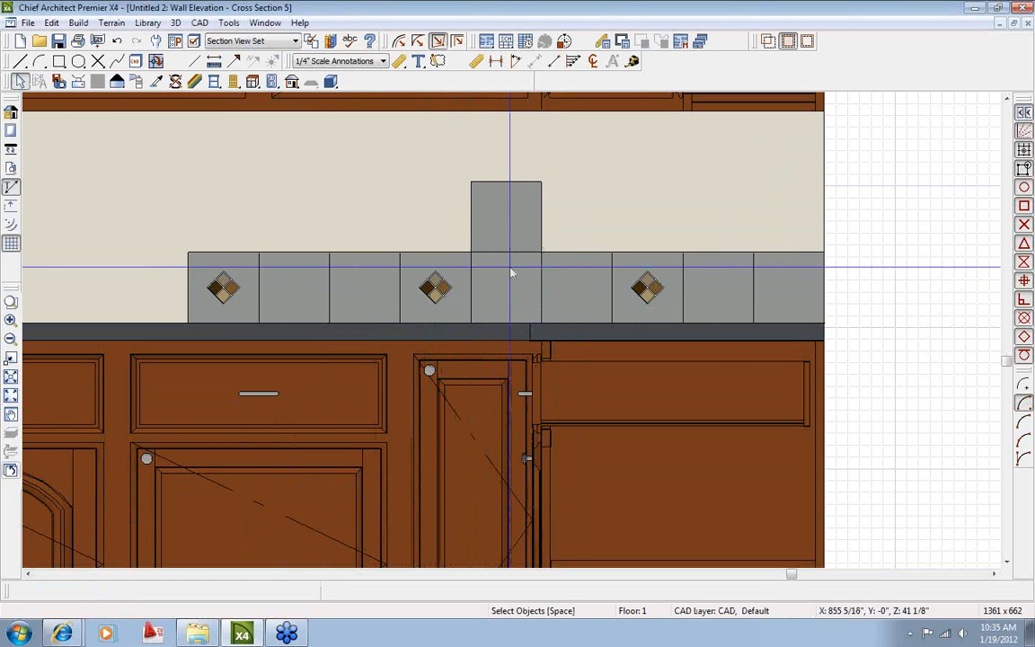
{"action": "left_click", "coordinate": [11, 472]}
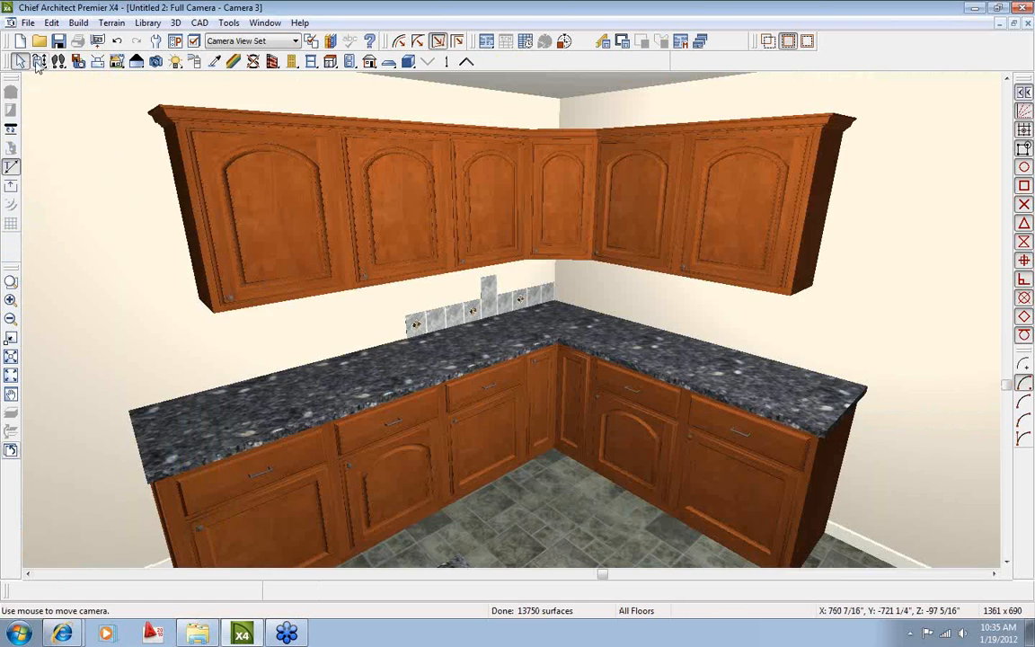
Orbit the 3D kitchen view and browse the library's Glass Tile Insert Lake Shores Blend tiles.
{"action": "left_click_drag", "start_coordinate": [498, 250], "coordinate": [472, 251]}
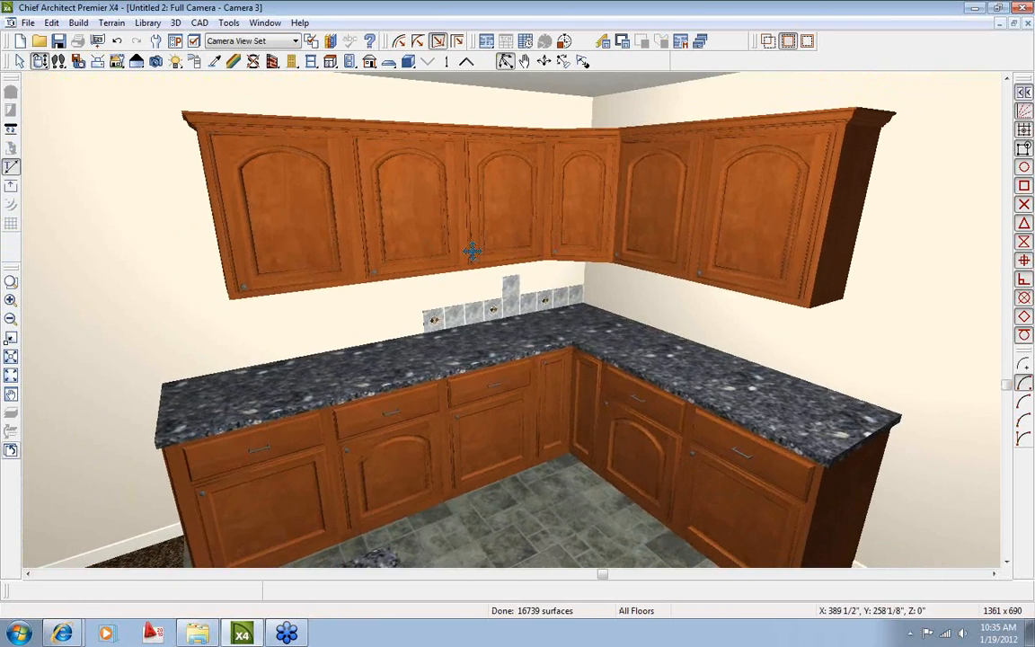
{"action": "left_click", "coordinate": [590, 417]}
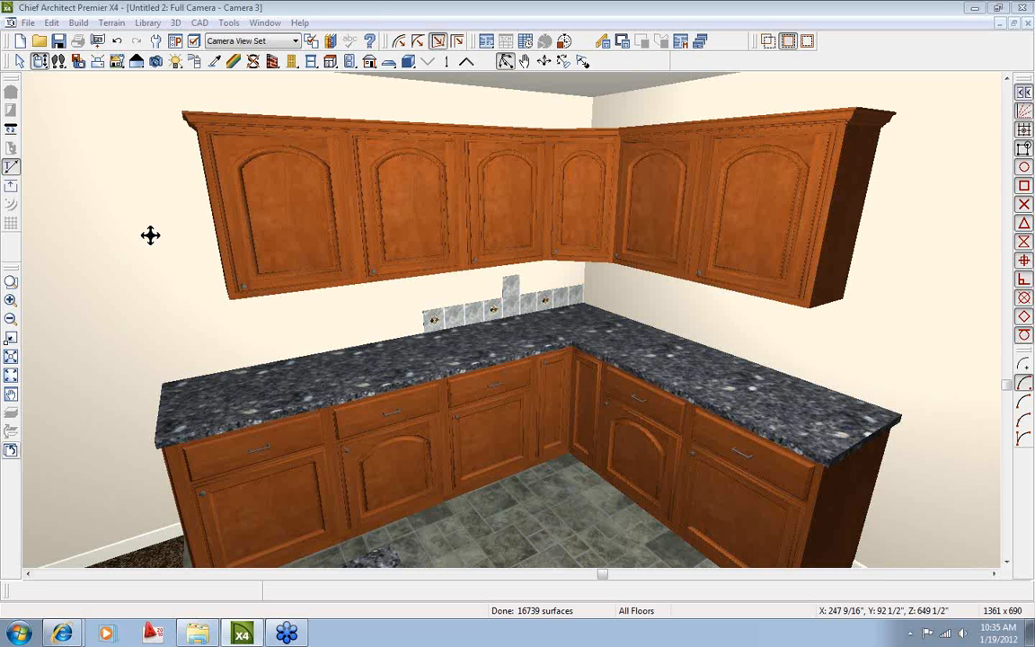
{"action": "left_click", "coordinate": [330, 41]}
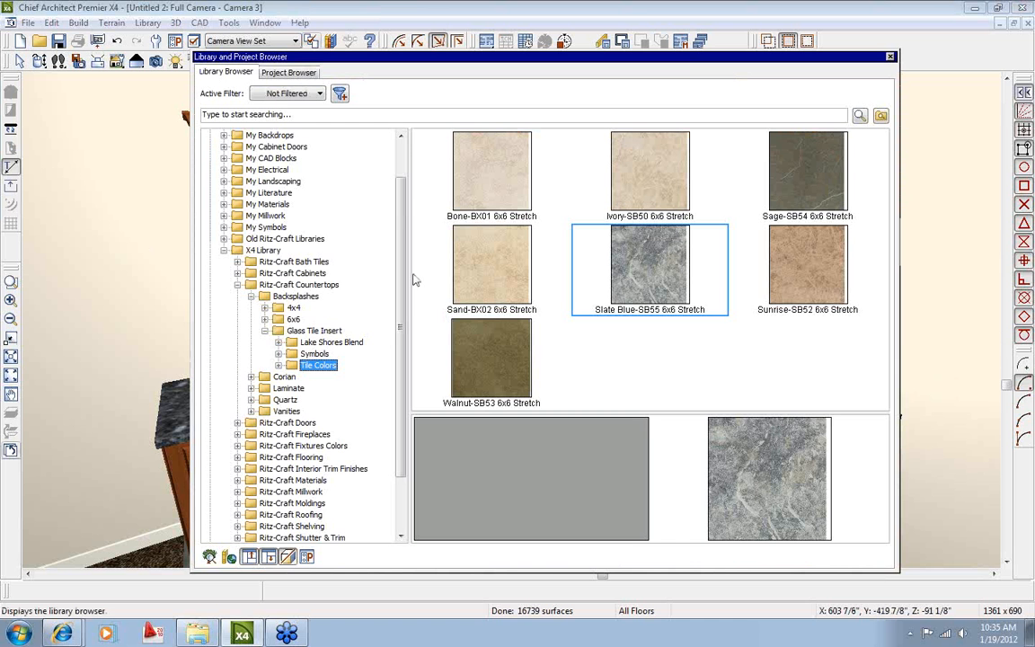
{"action": "left_click", "coordinate": [332, 343]}
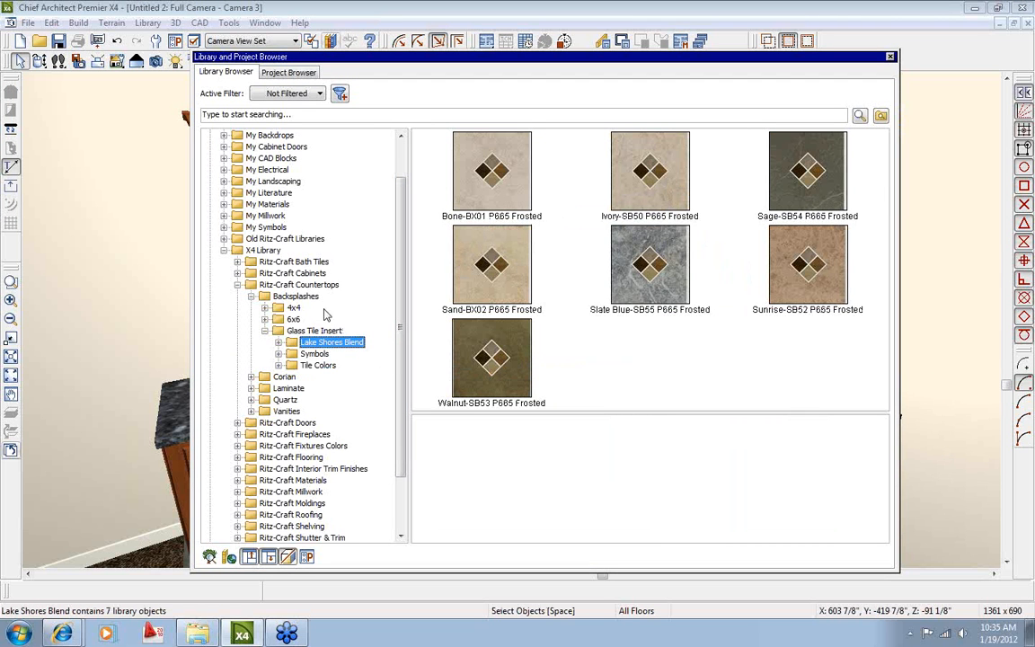
Browse the tile Symbols, Tile Colors, 6x6 and Ritz-Craft Bath Tiles folders, then close the library.
{"action": "left_click", "coordinate": [313, 354]}
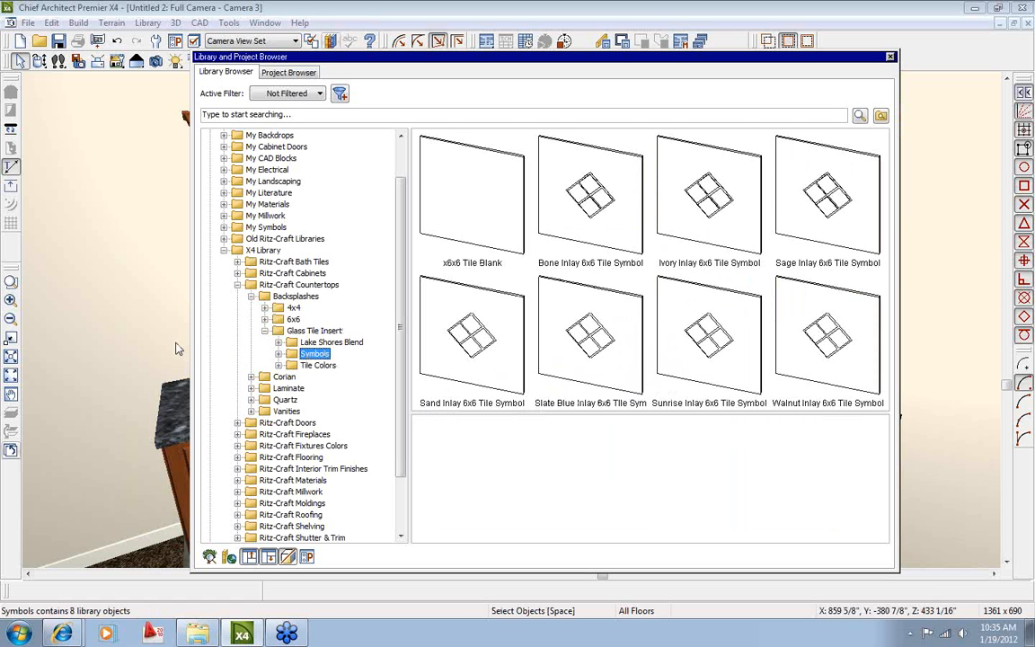
{"action": "left_click", "coordinate": [319, 365]}
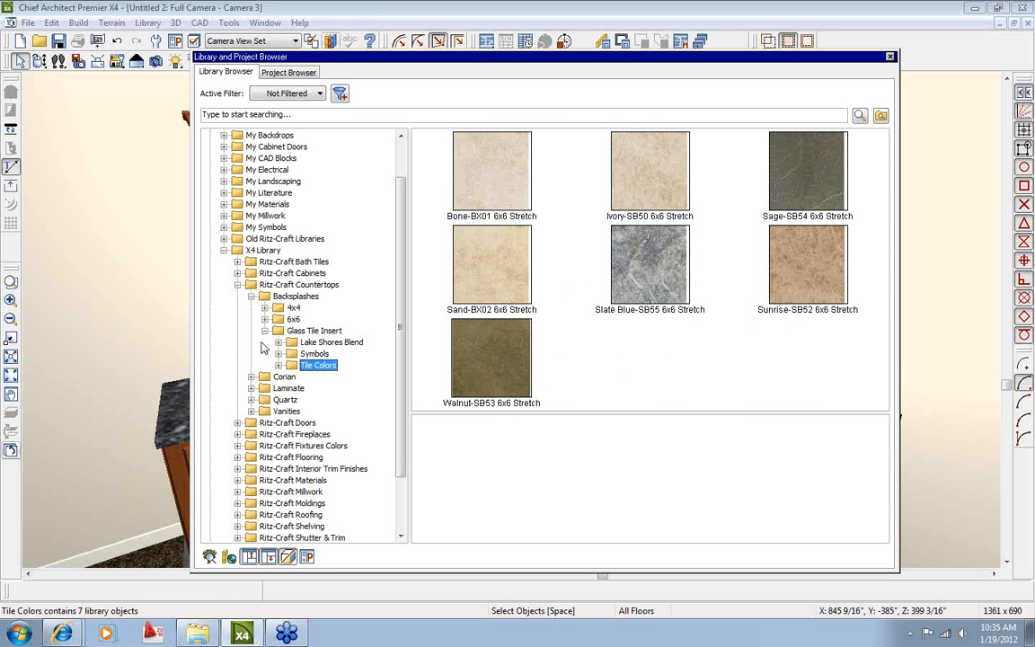
{"action": "left_click", "coordinate": [265, 331]}
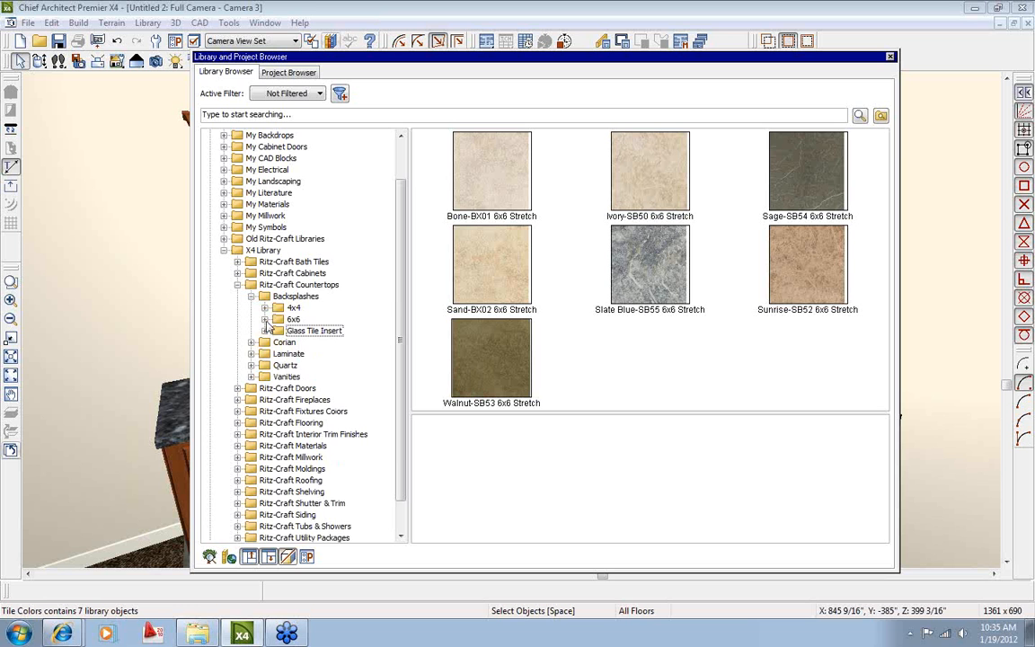
{"action": "left_click", "coordinate": [265, 320]}
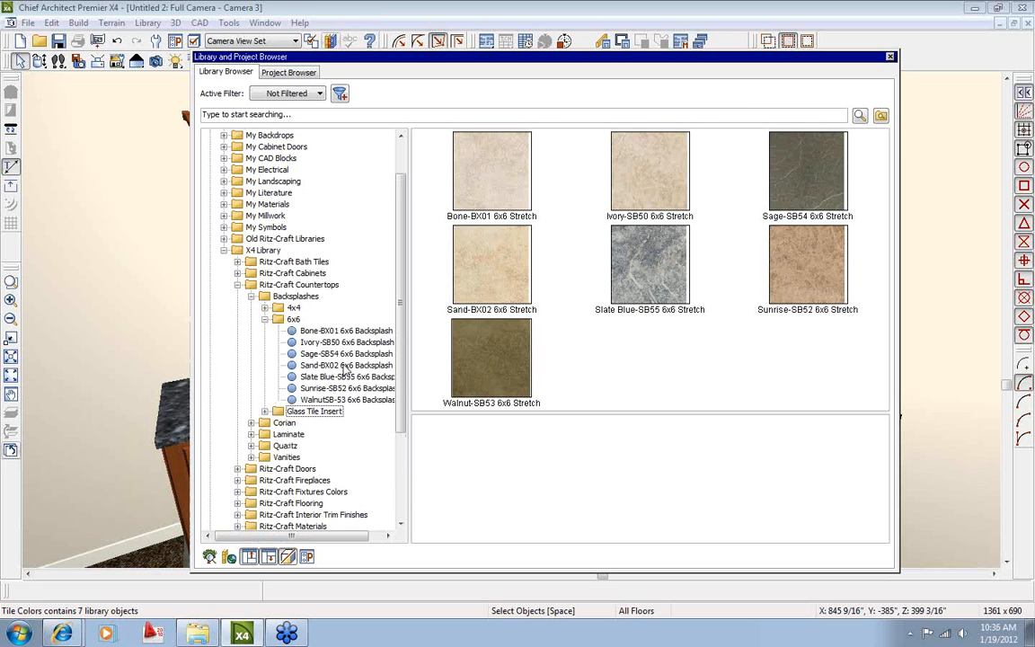
{"action": "left_click", "coordinate": [237, 261]}
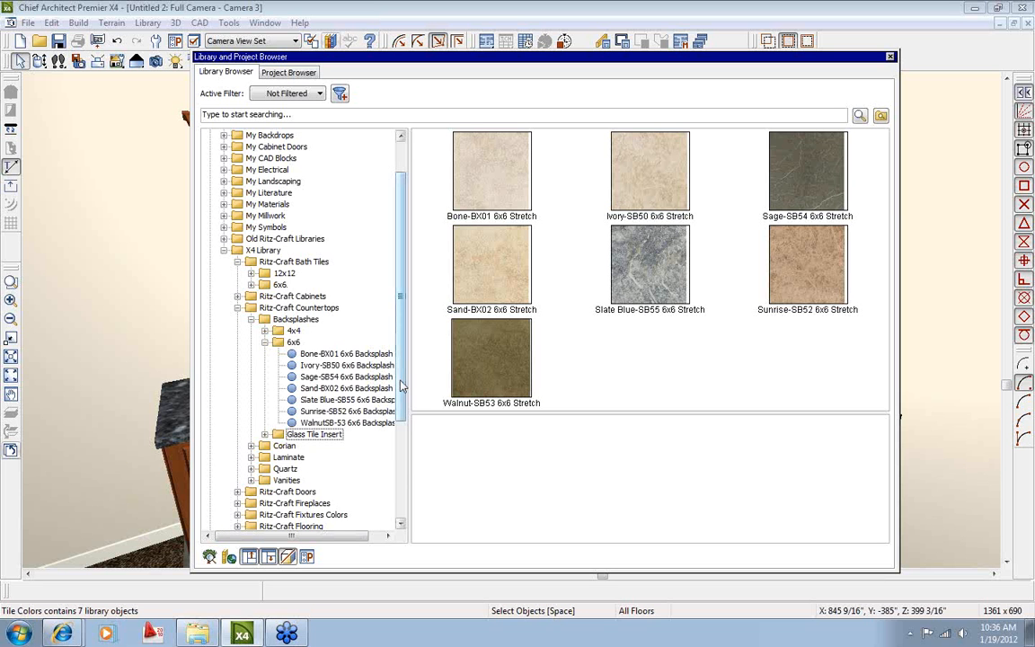
{"action": "left_click", "coordinate": [890, 57]}
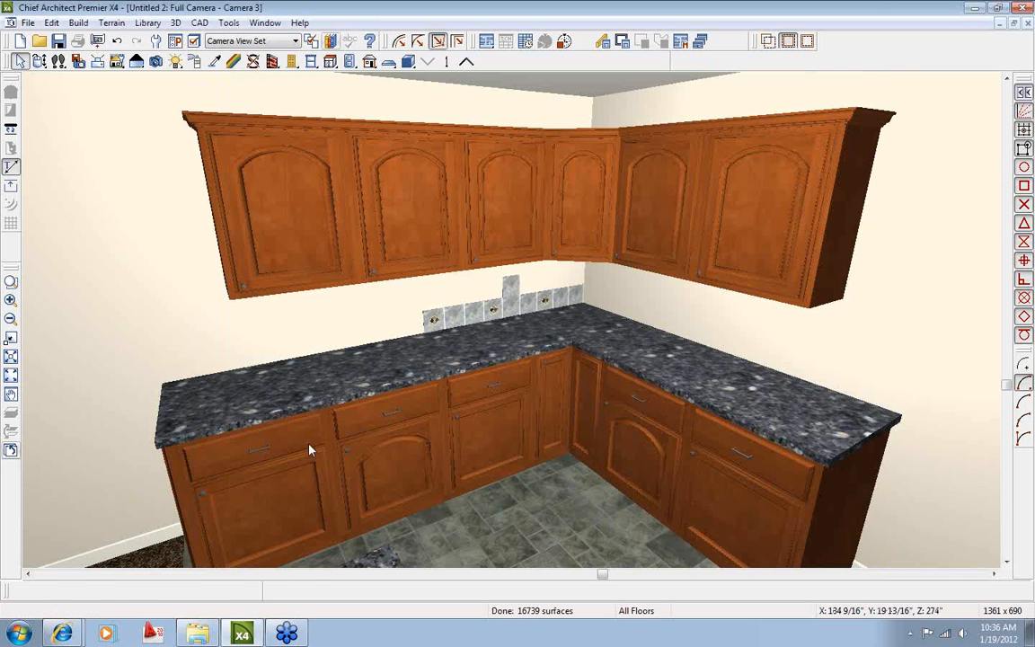
Select all seven base cabinets along both walls of the L-shaped kitchen.
{"action": "left_click", "coordinate": [284, 456]}
{"action": "left_click", "coordinate": [397, 451], "text": "shift"}
{"action": "left_click", "coordinate": [543, 411], "text": "shift"}
{"action": "left_click", "coordinate": [644, 393], "text": "shift"}
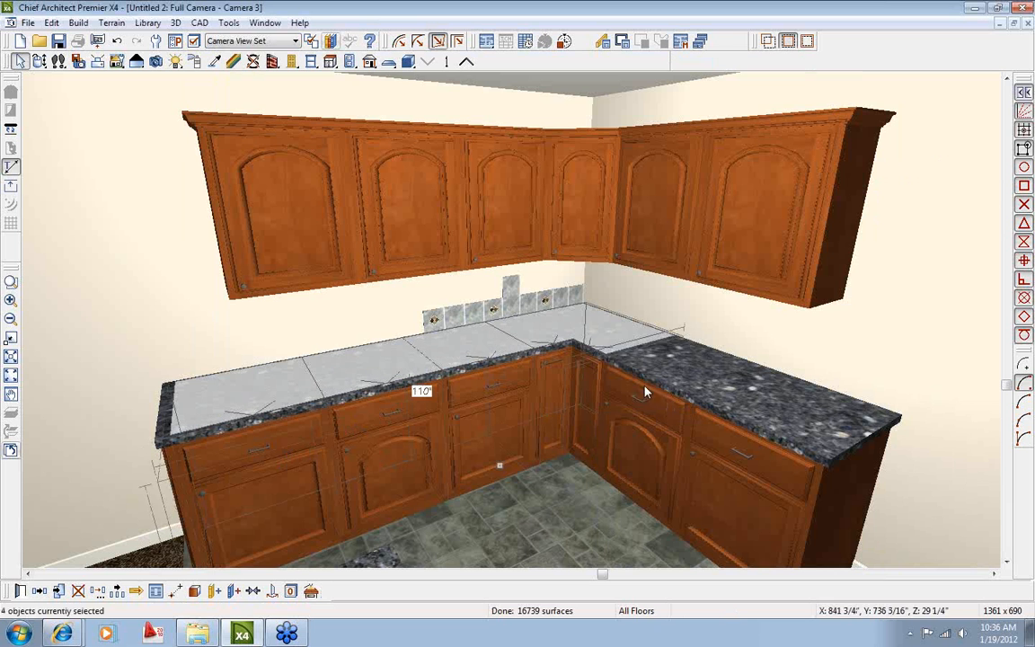
{"action": "left_click", "coordinate": [670, 388], "text": "shift"}
{"action": "left_click", "coordinate": [707, 360], "text": "shift"}
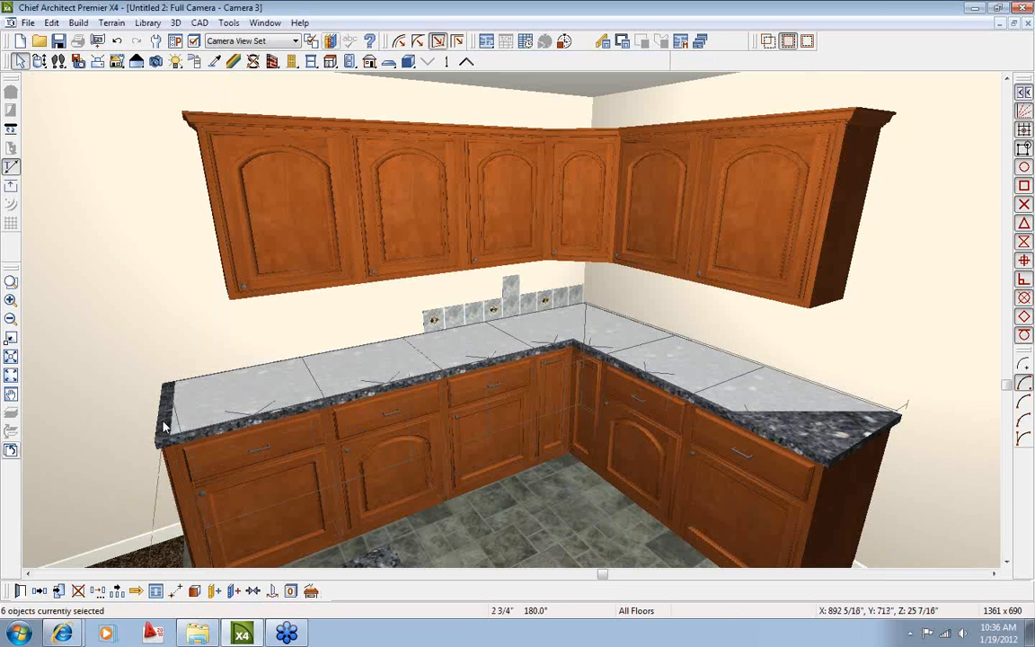
{"action": "left_click", "coordinate": [165, 431], "text": "shift"}
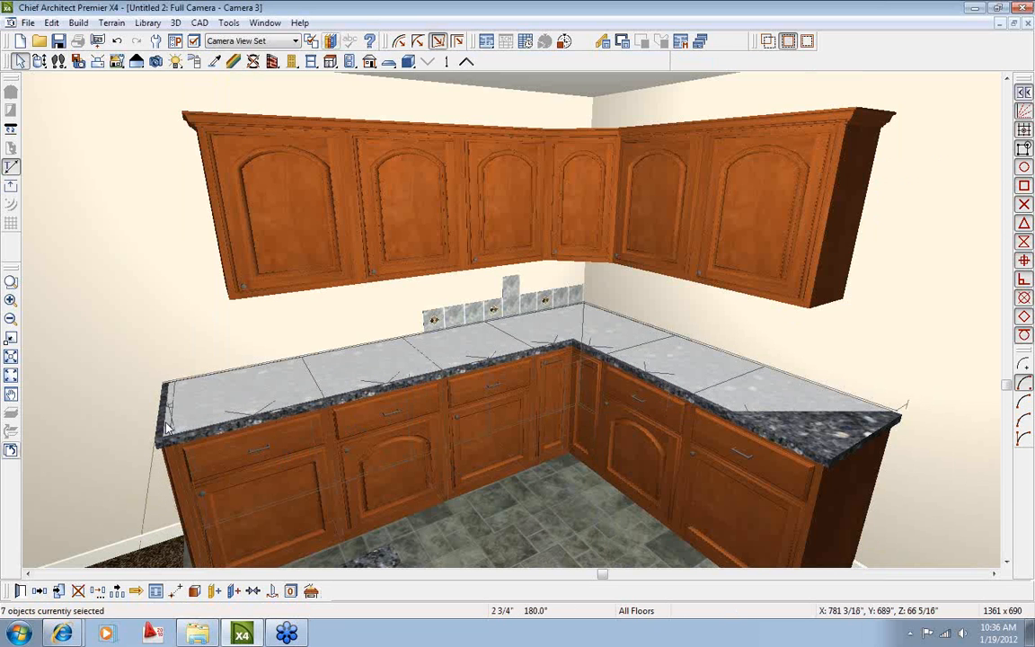
Give the selected cabinets a backsplash with height 4 and thickness 3/4".
{"action": "left_click", "coordinate": [18, 590]}
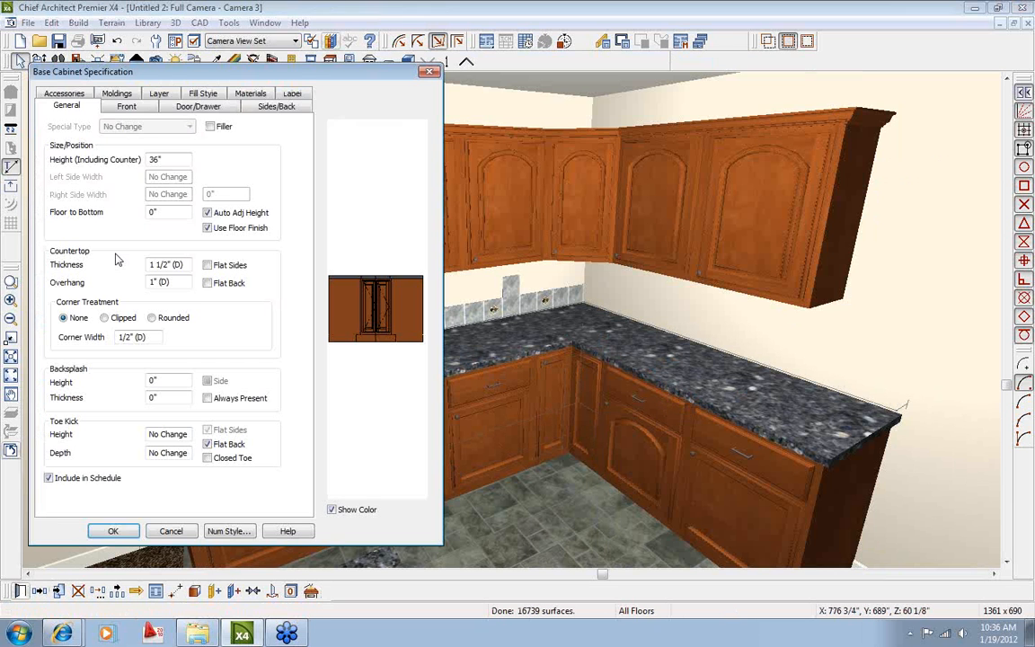
{"action": "double_click", "coordinate": [169, 383]}
{"action": "type", "text": "4"}
{"action": "double_click", "coordinate": [155, 398]}
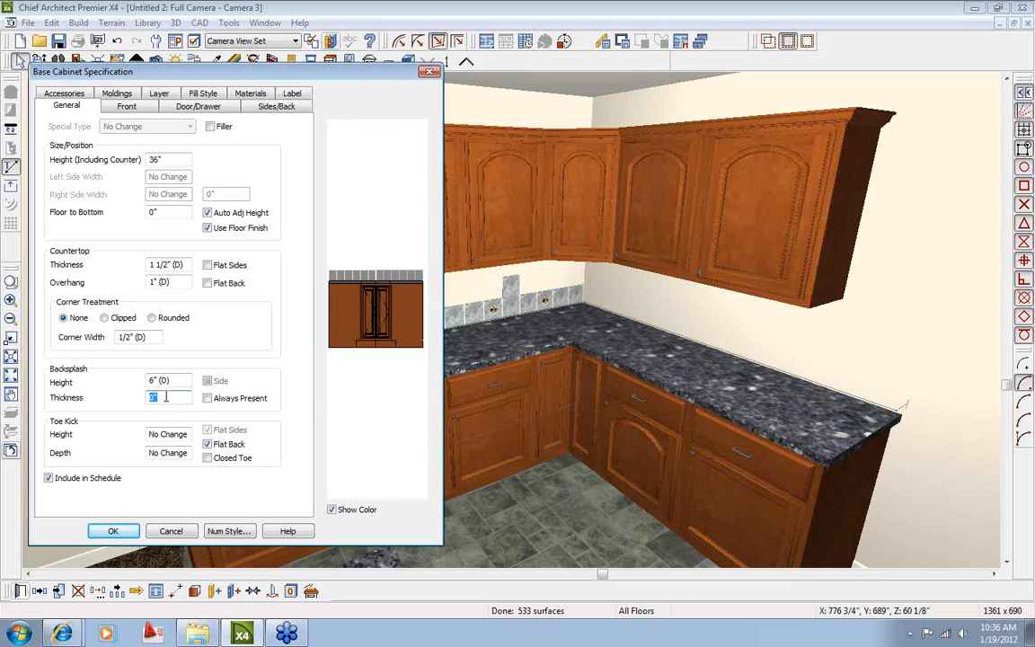
{"action": "type", "text": "3/4"}
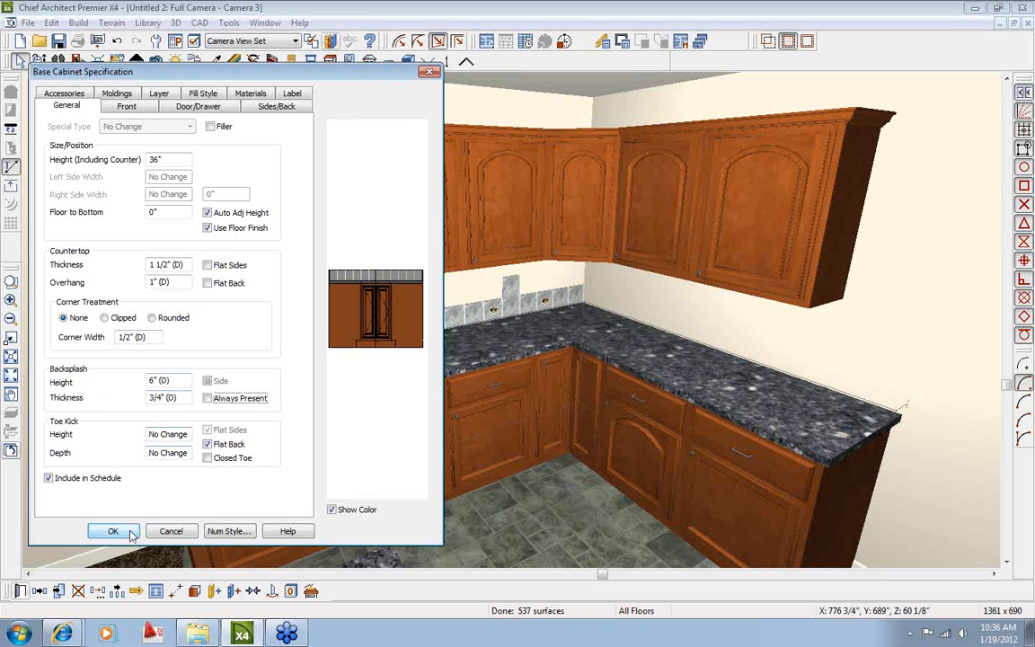
{"action": "key", "text": "Return"}
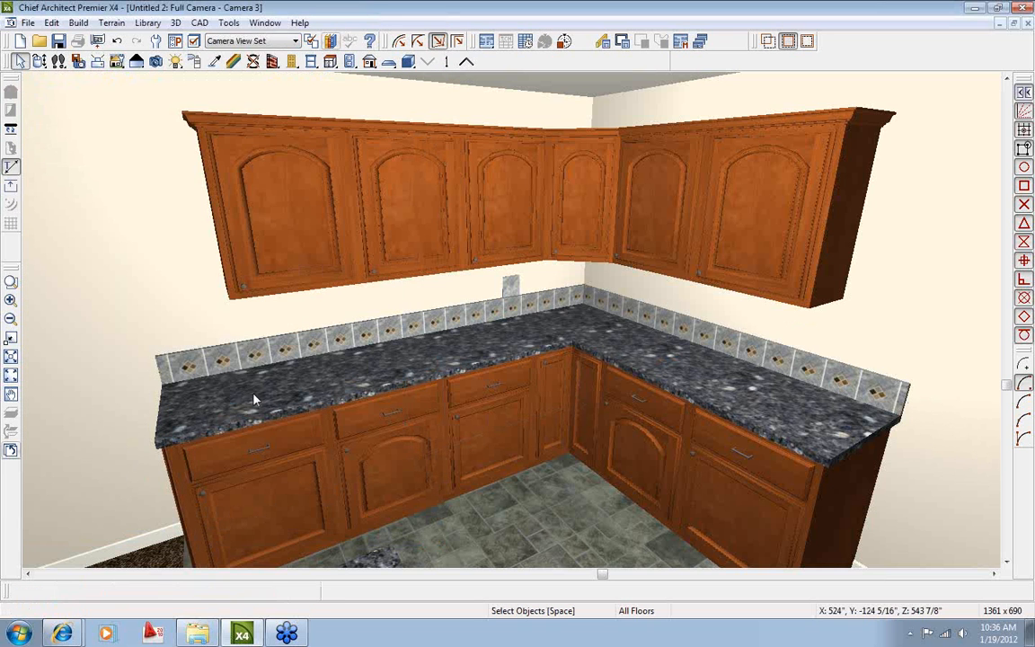
Paint the left backsplash section Bone-BX01 6x6 Tile, undoing the accidental countertop repaint.
{"action": "left_click", "coordinate": [311, 41]}
{"action": "left_click", "coordinate": [253, 285]}
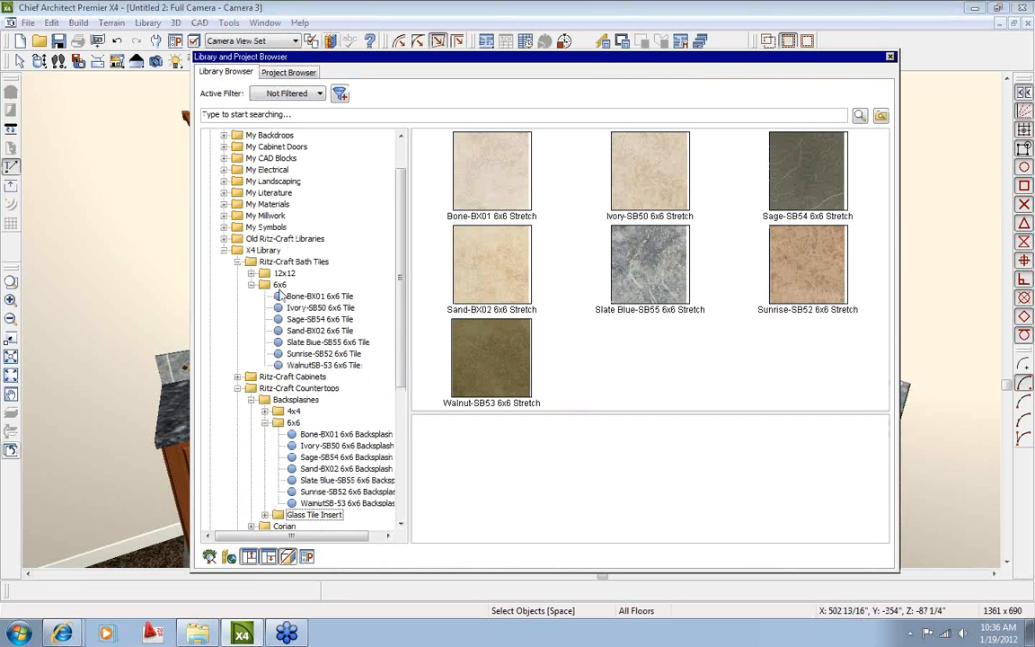
{"action": "left_click", "coordinate": [316, 298]}
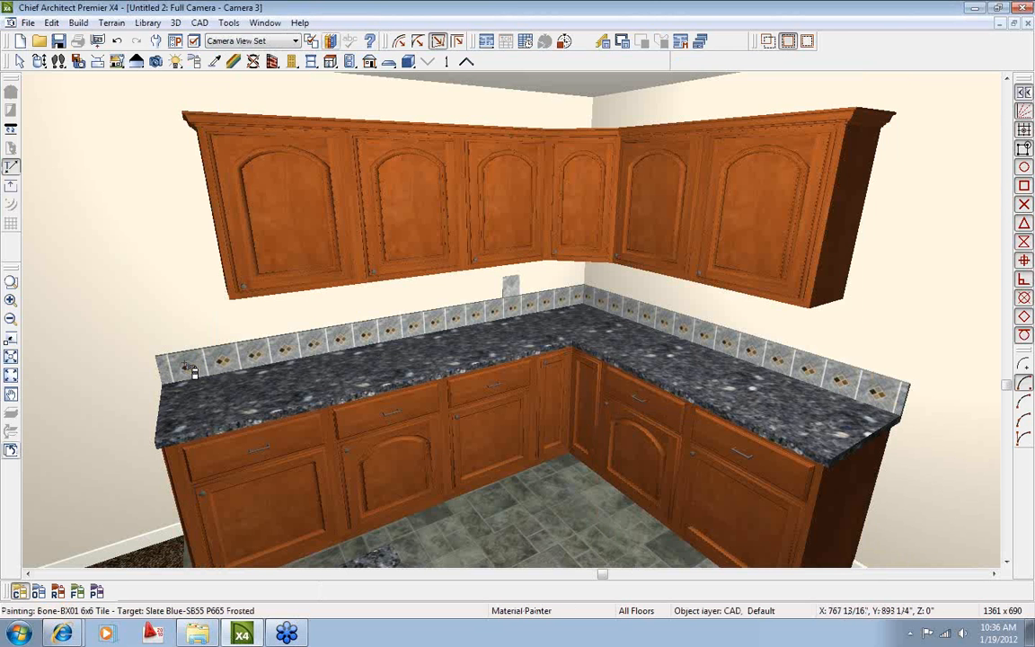
{"action": "left_click", "coordinate": [274, 367]}
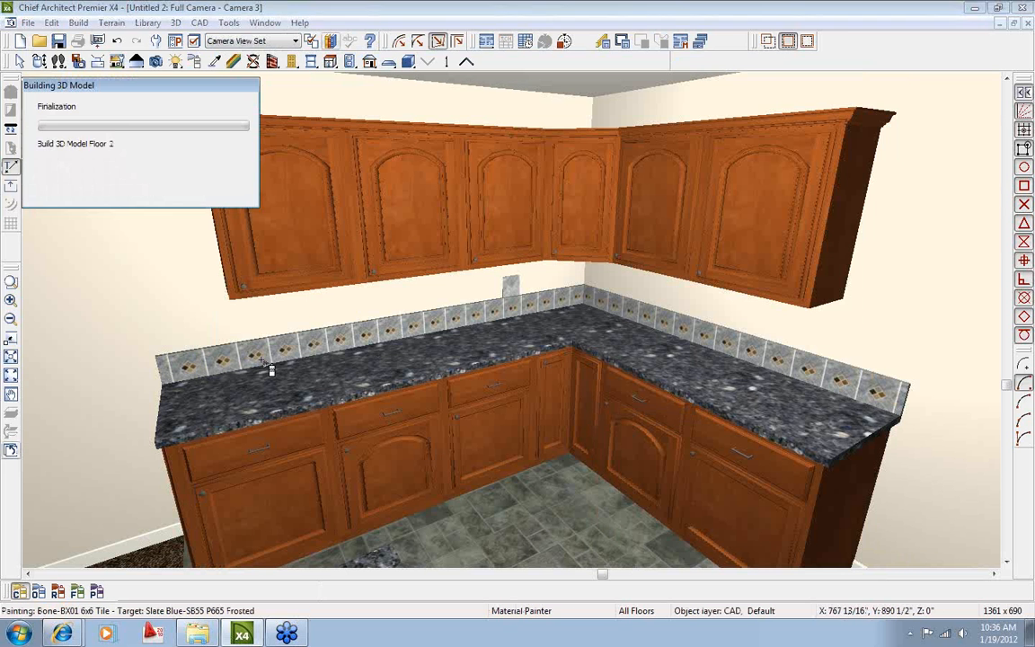
{"action": "left_click", "coordinate": [327, 364]}
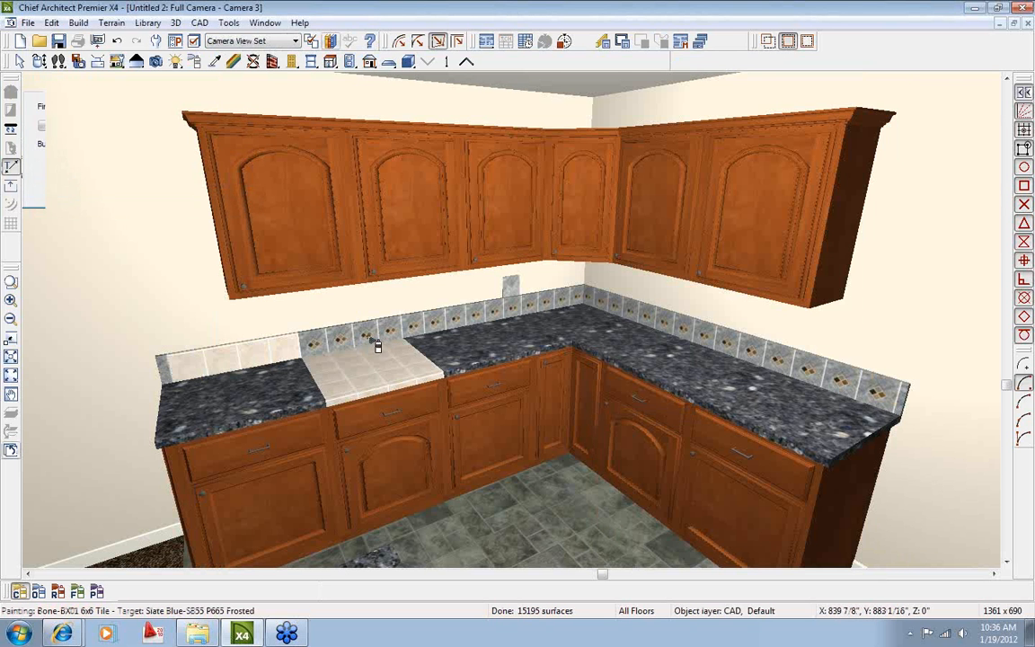
{"action": "left_click", "coordinate": [117, 41]}
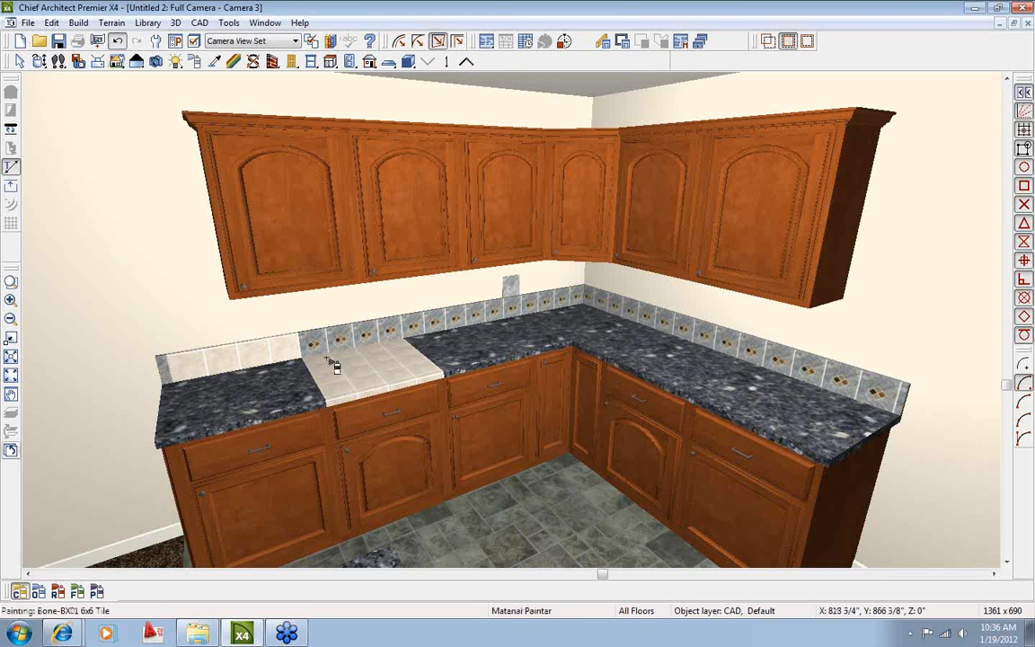
{"action": "left_click", "coordinate": [377, 335]}
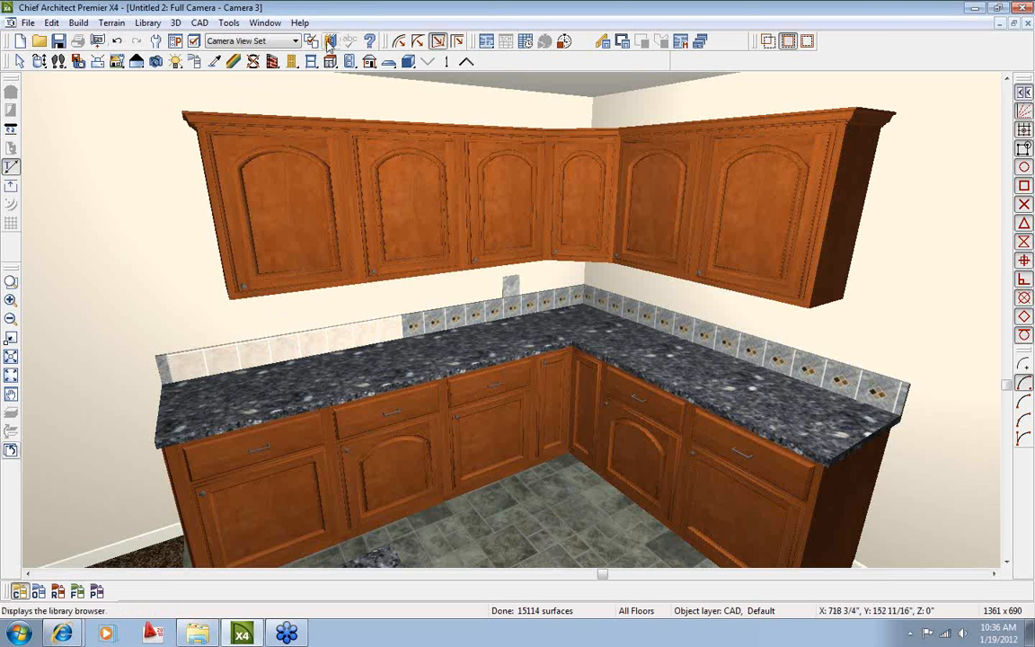
Pick the Bone-BX01 6x6 Backsplash material after comparing it with Bone-BX01 6x6 Tile.
{"action": "left_click", "coordinate": [298, 41]}
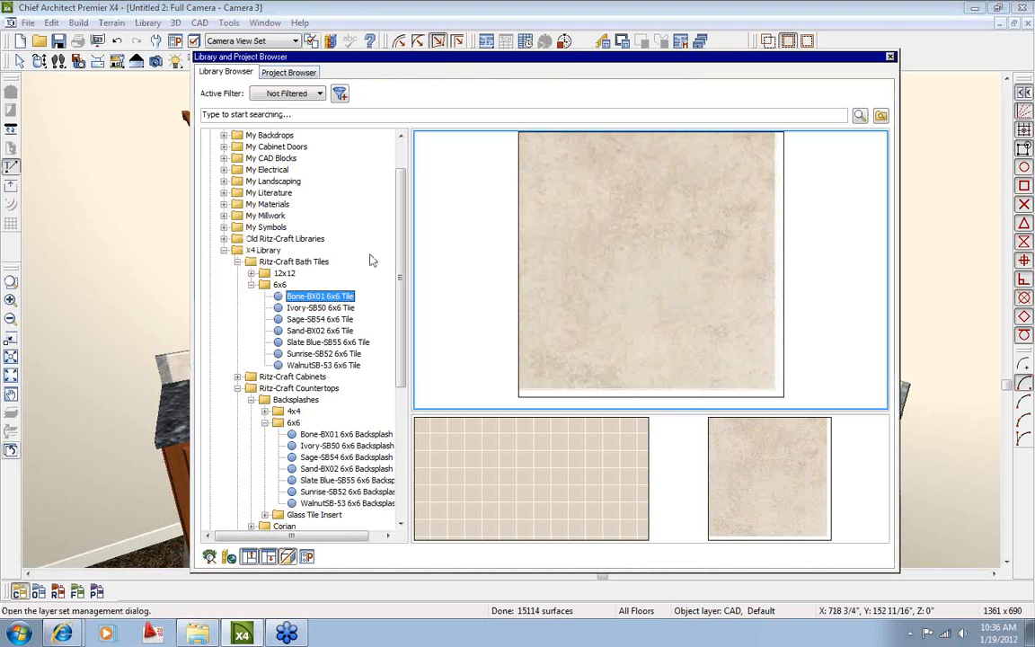
{"action": "left_click", "coordinate": [383, 435]}
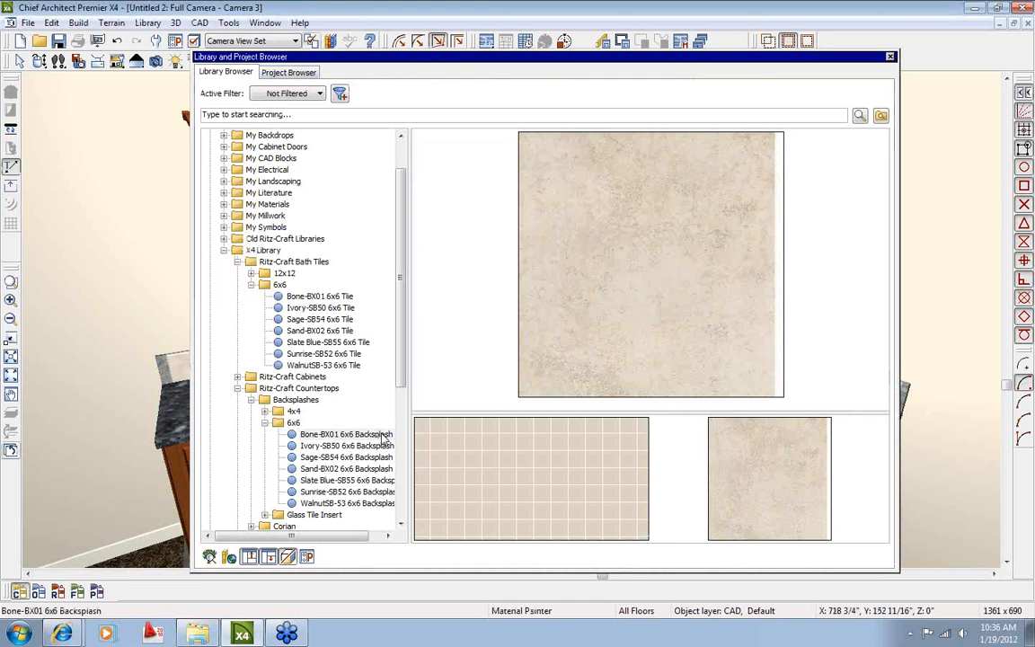
{"action": "left_click", "coordinate": [336, 298]}
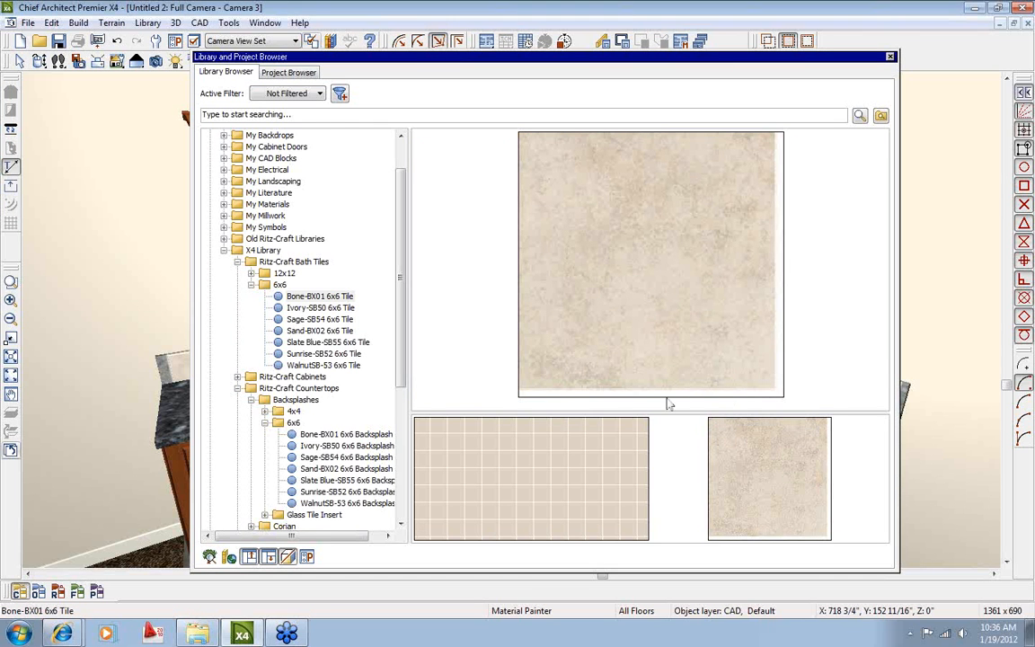
{"action": "left_click", "coordinate": [383, 436]}
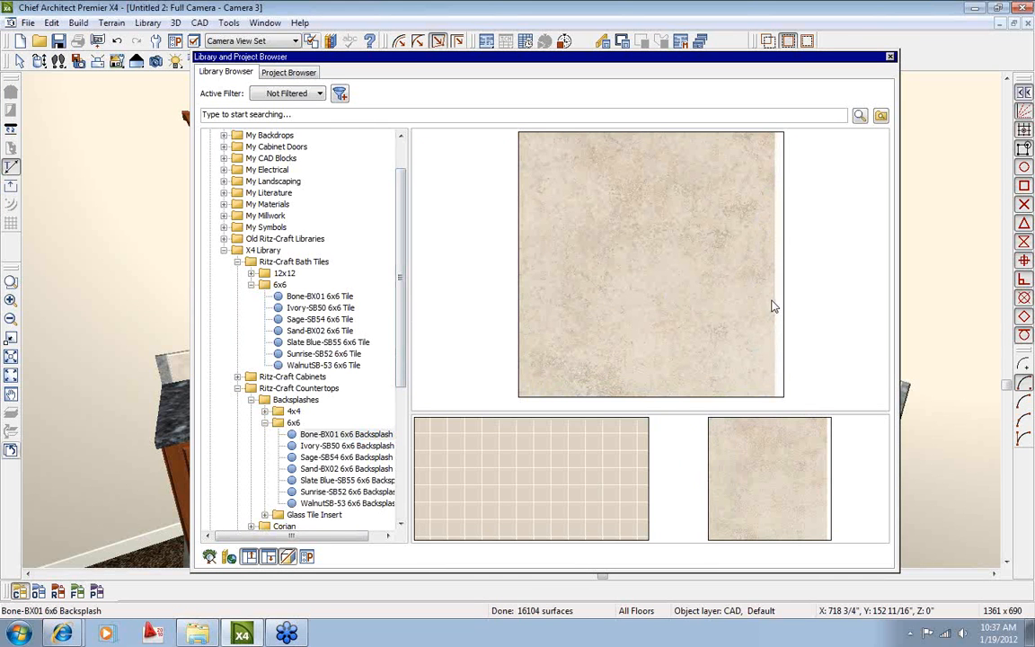
Repaint the corner, right and left slate-blue backsplash sections with Bone-BX01 backsplash tile.
{"action": "left_click", "coordinate": [658, 329]}
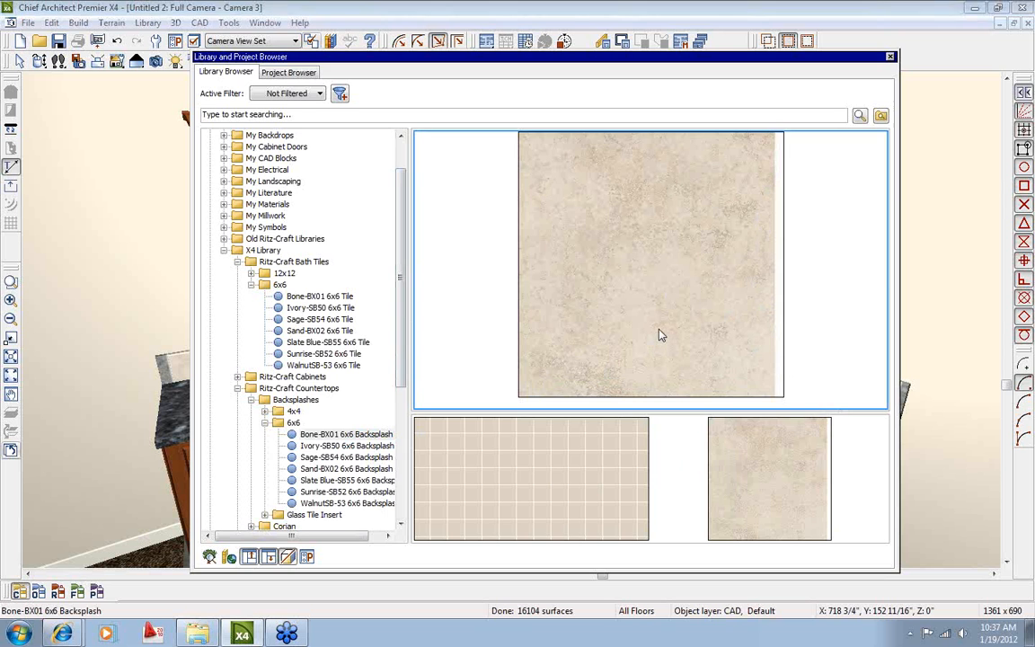
{"action": "left_click", "coordinate": [469, 329]}
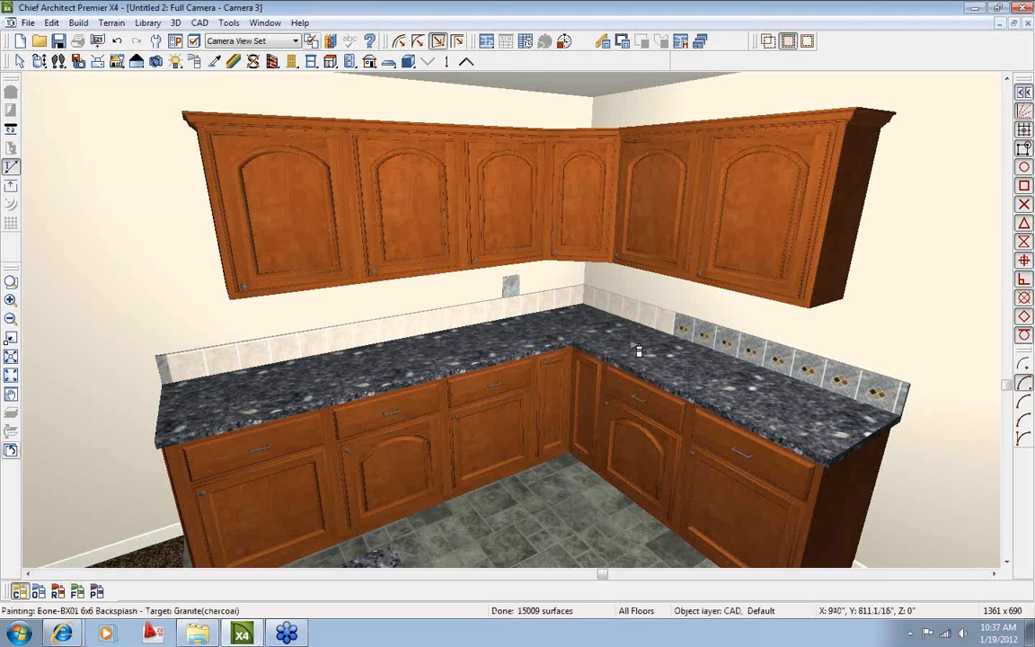
{"action": "left_click", "coordinate": [696, 340]}
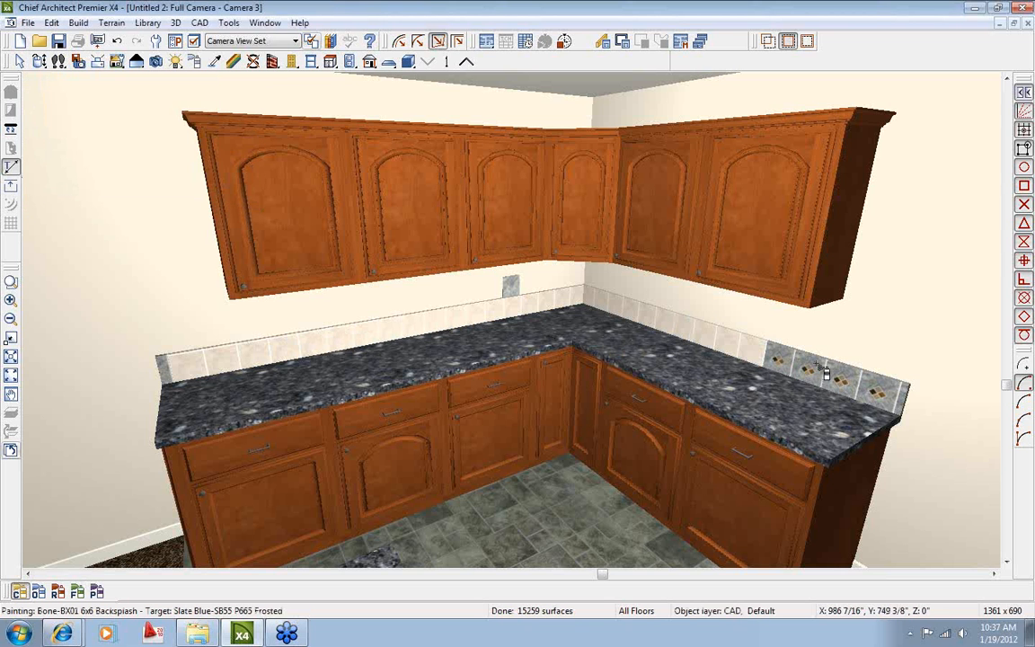
{"action": "left_click", "coordinate": [736, 332]}
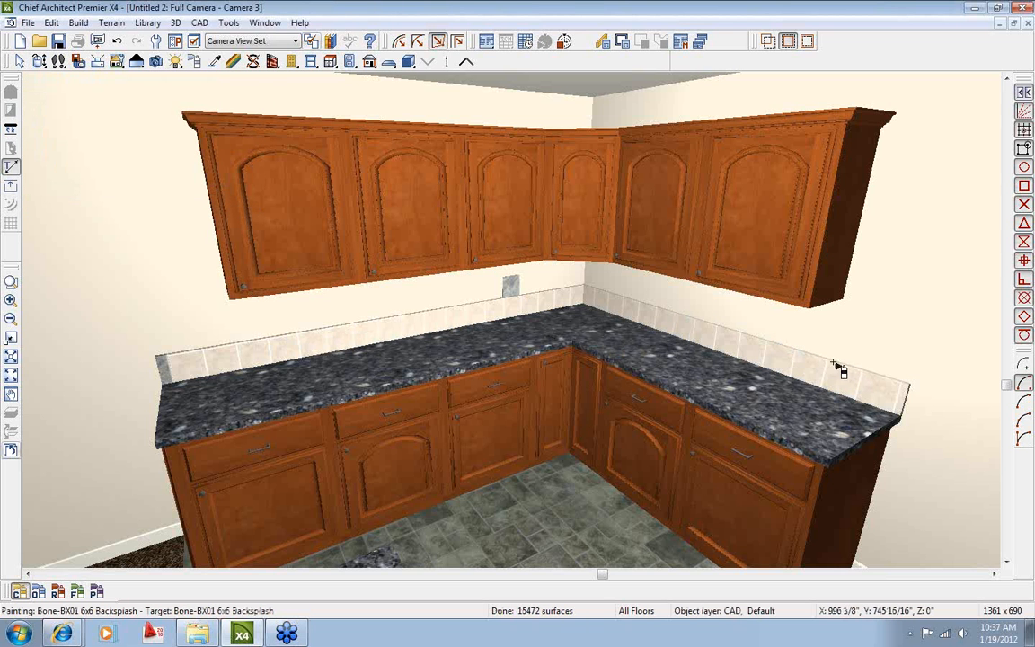
{"action": "left_click", "coordinate": [213, 370]}
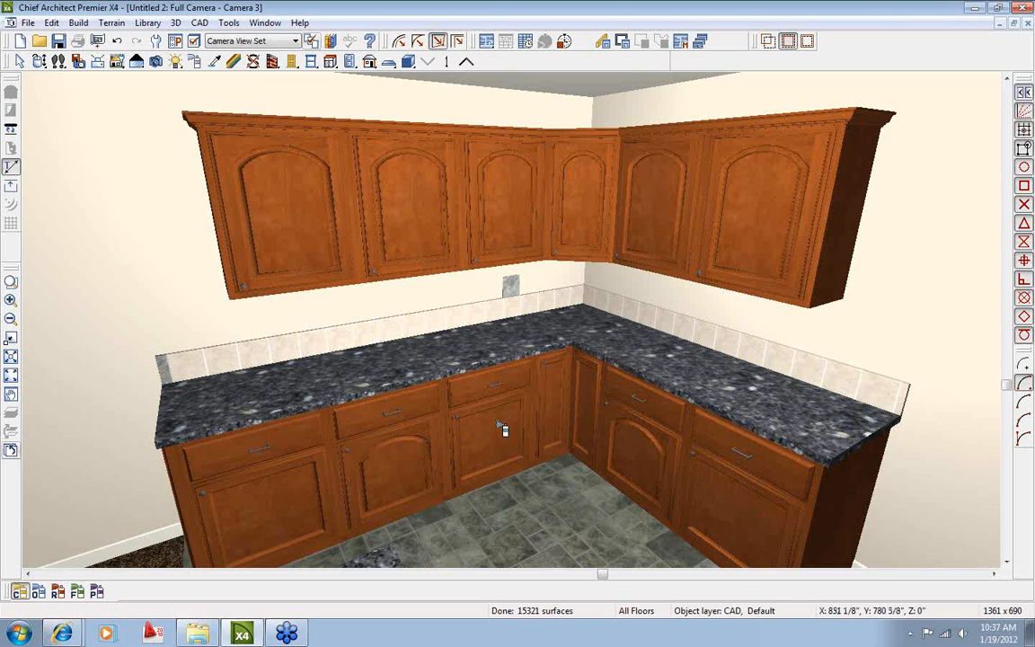
{"action": "key", "text": "space"}
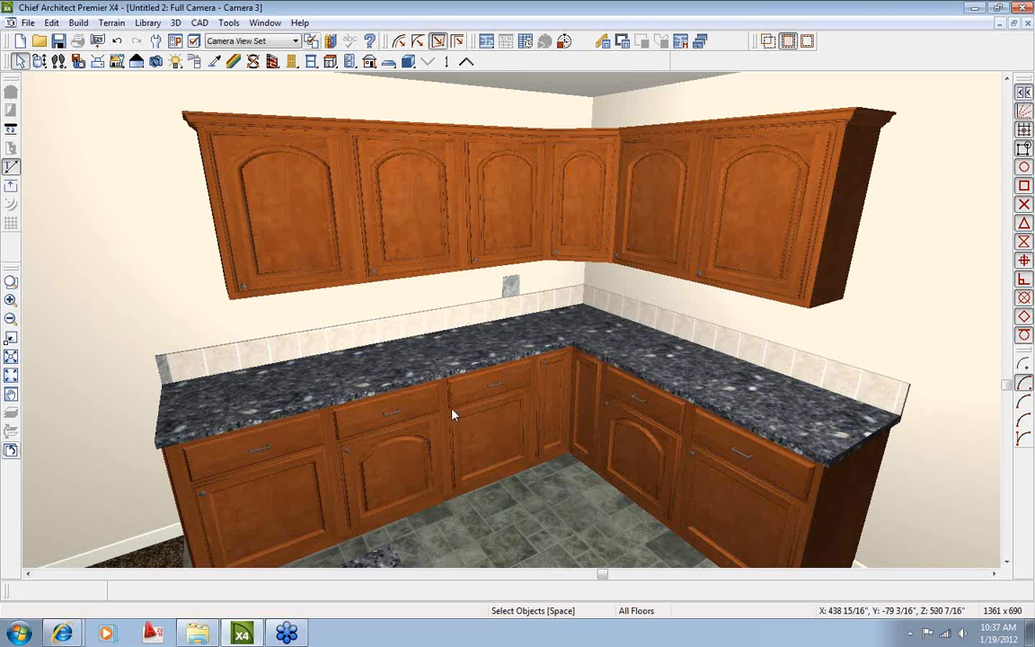
Load Antique Mascarello-3466 from Ritz-Craft Countertops > Laminate > Formica Laminate Upgrade as the paint material.
{"action": "left_click", "coordinate": [311, 40]}
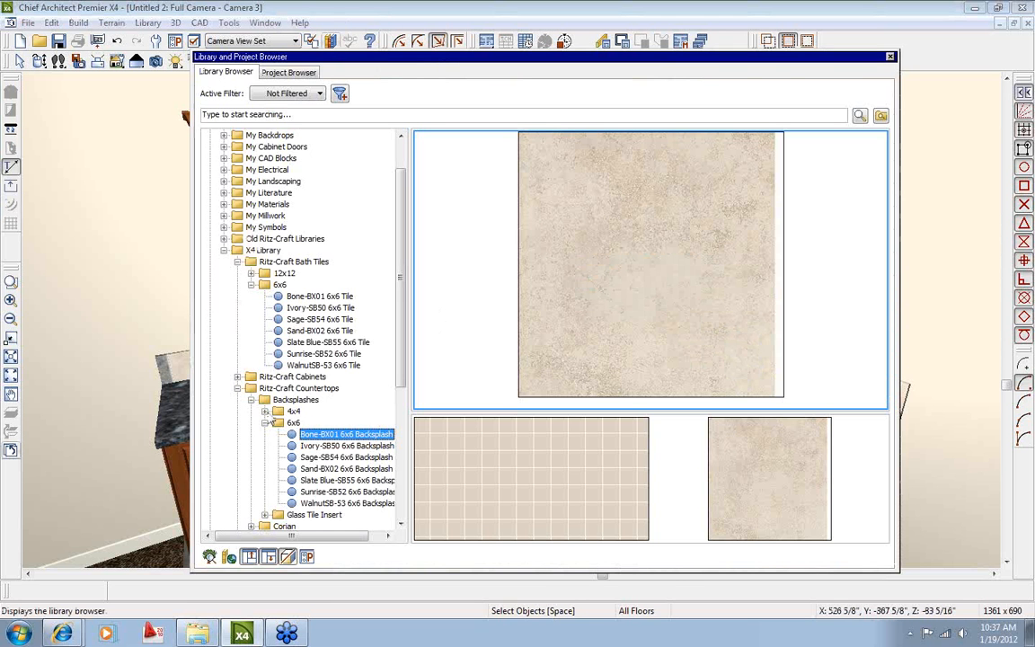
{"action": "left_click", "coordinate": [266, 423]}
{"action": "scroll", "coordinate": [290, 257], "scroll_direction": "down", "scroll_amount": 2}
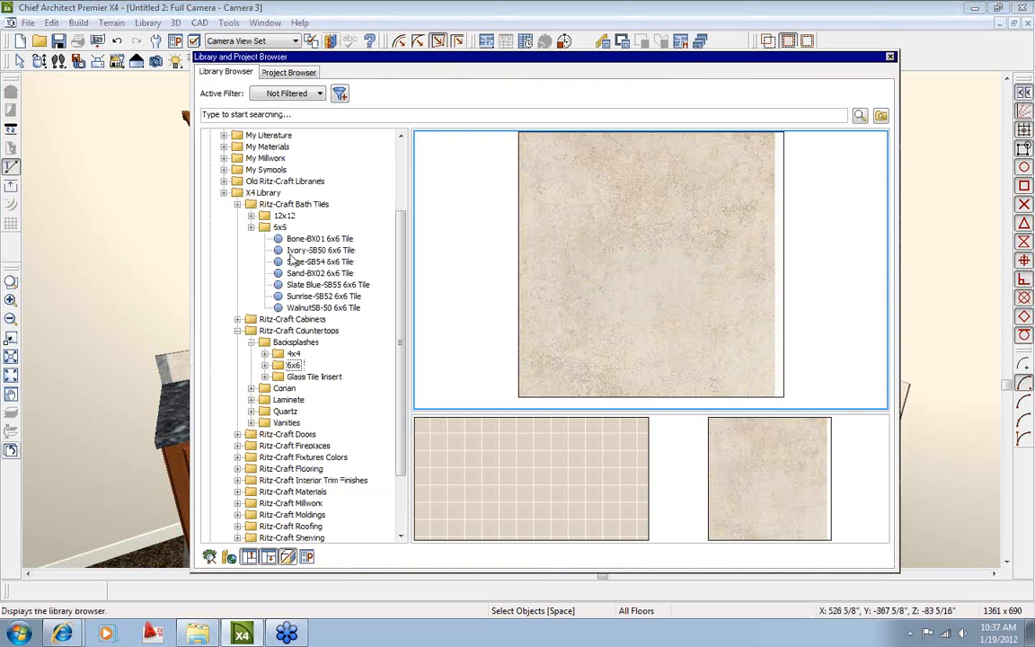
{"action": "left_click", "coordinate": [252, 228]}
{"action": "left_click", "coordinate": [284, 308]}
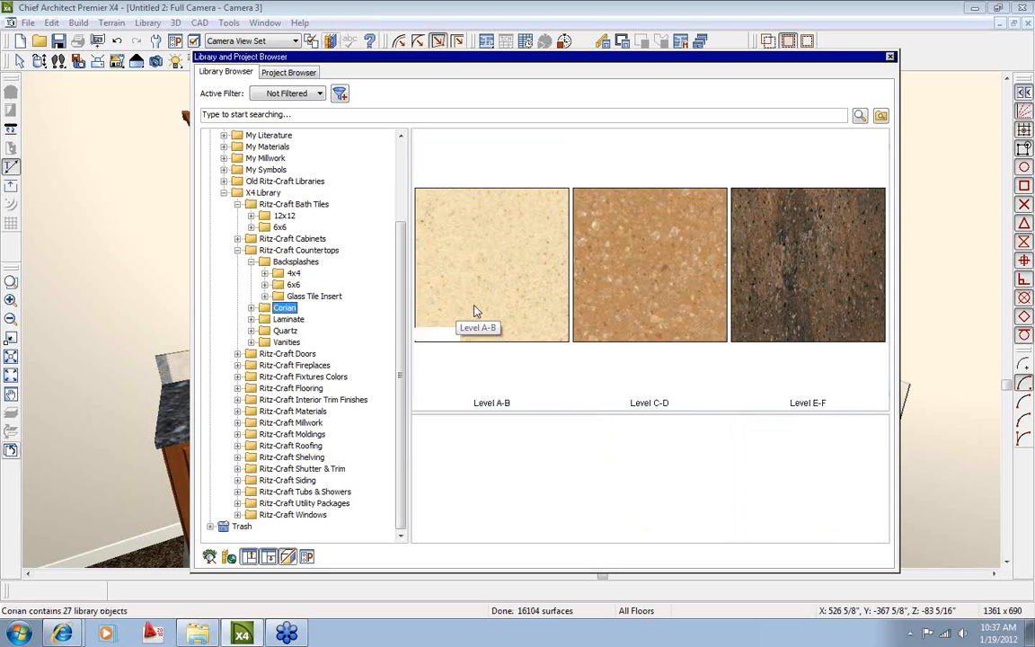
{"action": "double_click", "coordinate": [540, 290]}
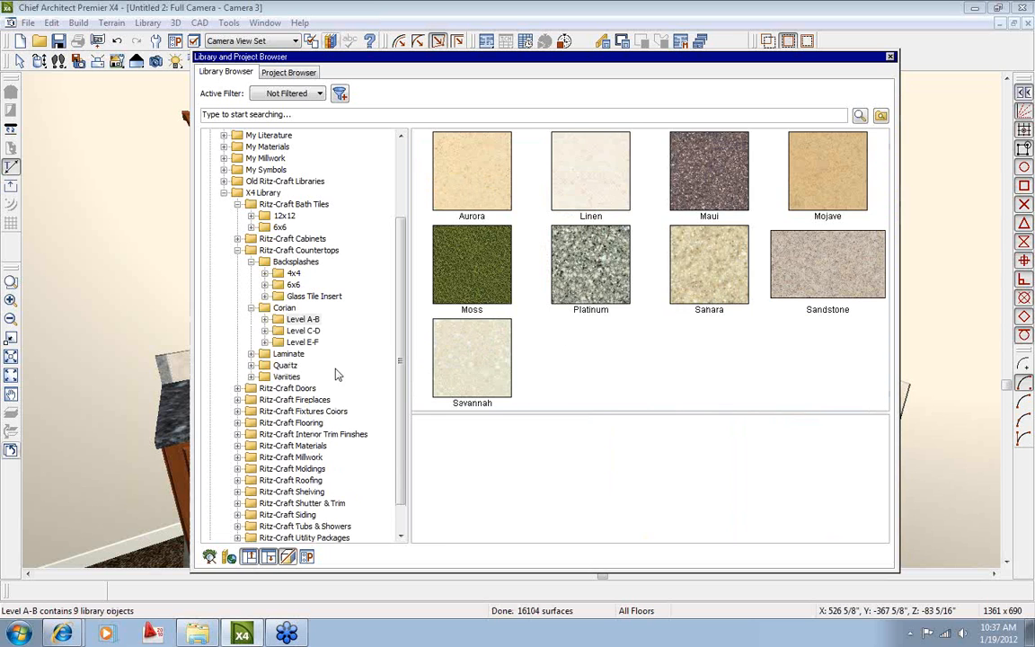
{"action": "left_click", "coordinate": [288, 354]}
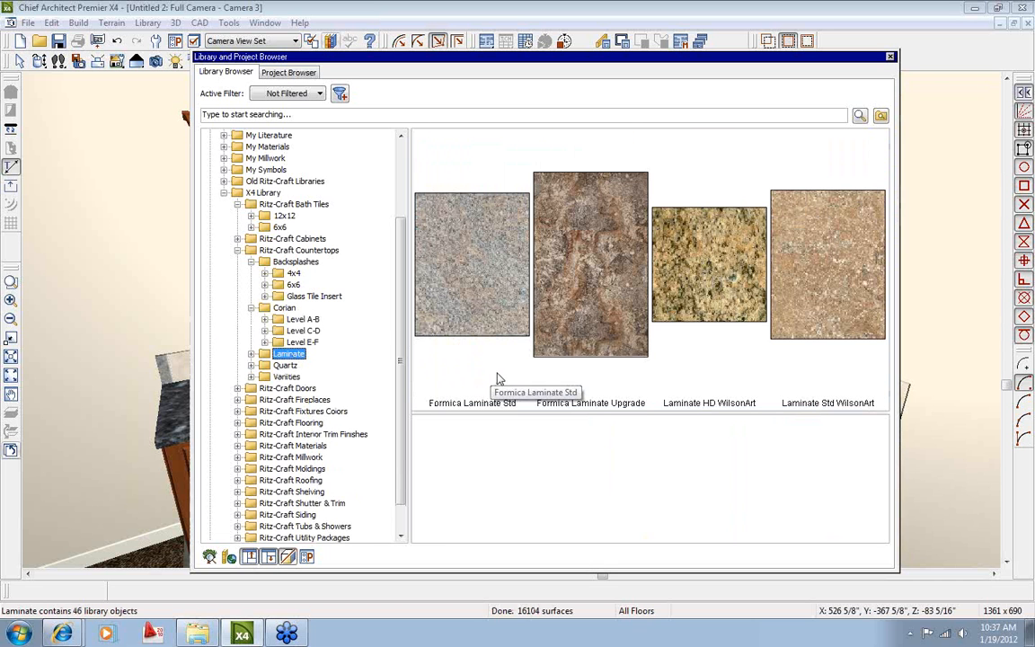
{"action": "double_click", "coordinate": [606, 302]}
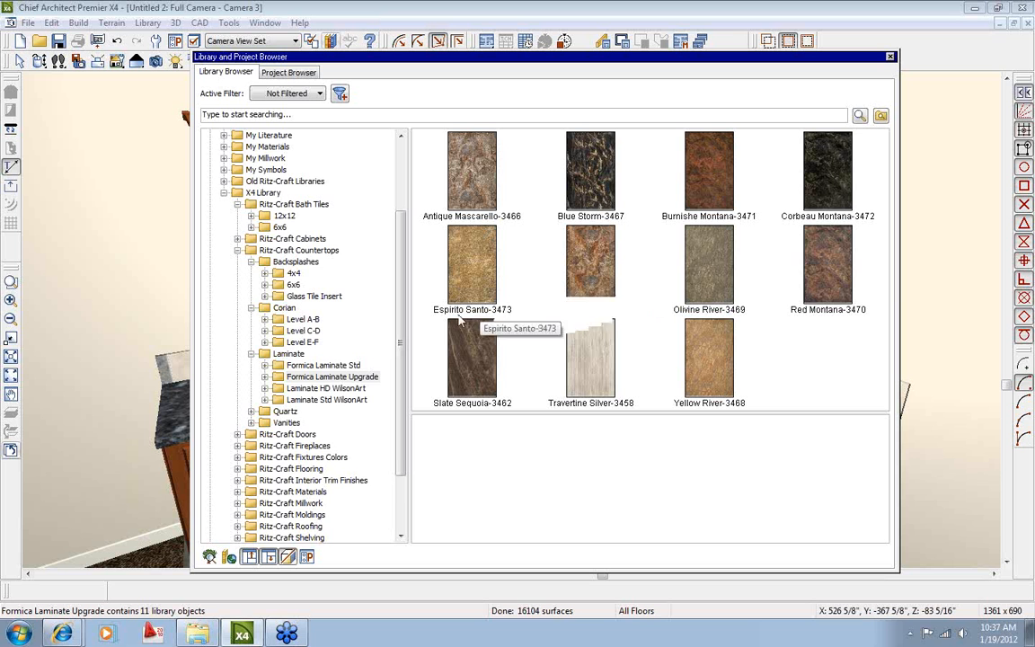
{"action": "left_click", "coordinate": [252, 356]}
{"action": "left_click", "coordinate": [251, 308]}
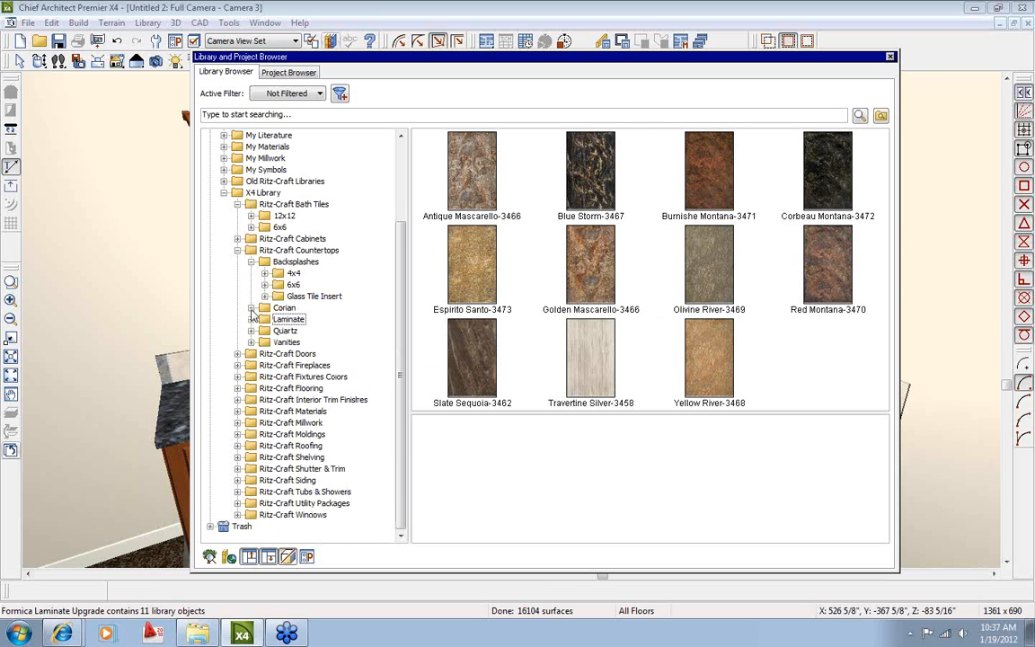
{"action": "left_click", "coordinate": [251, 262]}
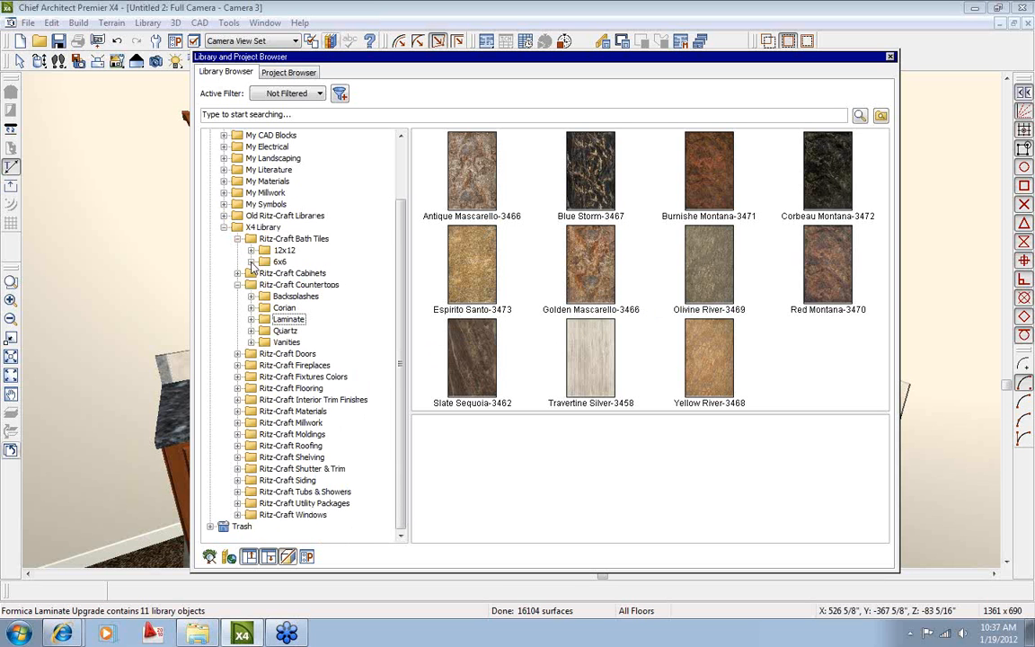
{"action": "left_click", "coordinate": [474, 189]}
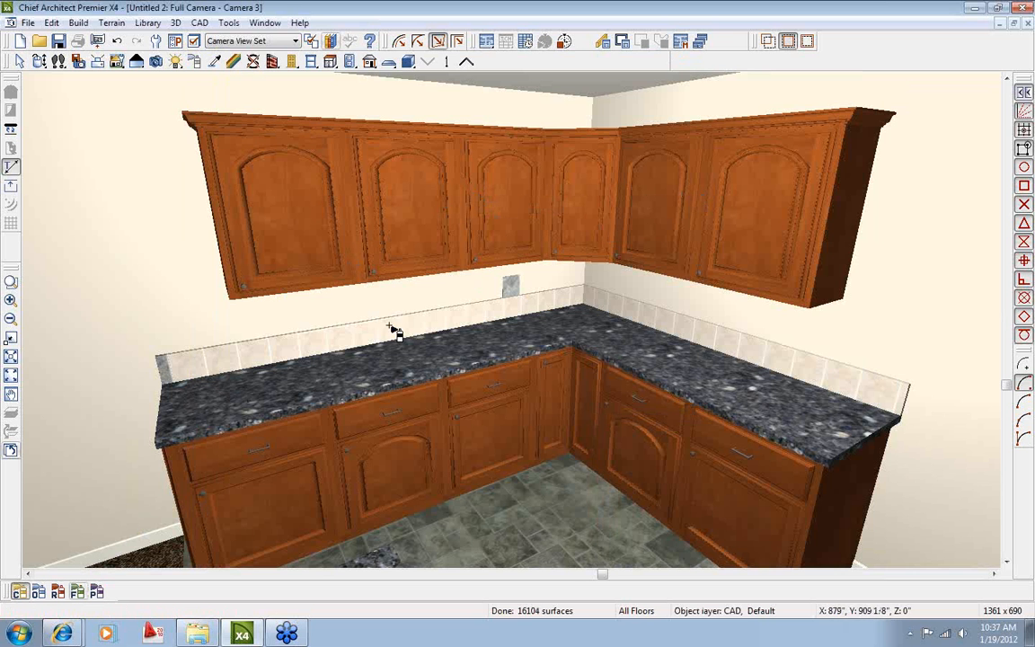
Paint the L-shaped countertop and each backsplash section with Antique Mascarello-3466 laminate.
{"action": "left_click", "coordinate": [58, 592]}
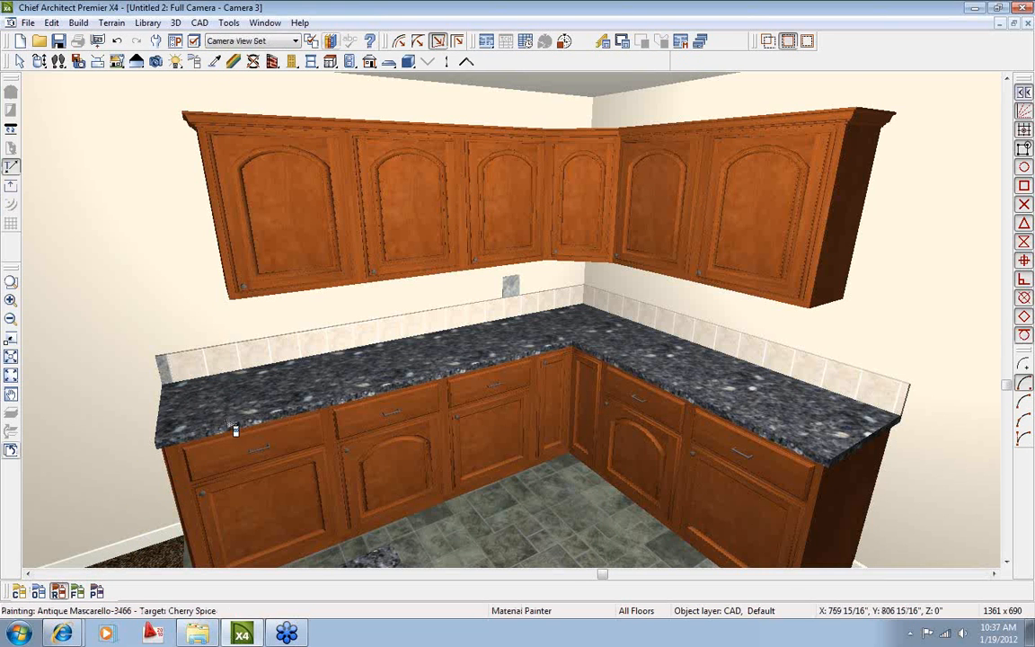
{"action": "left_click", "coordinate": [230, 428]}
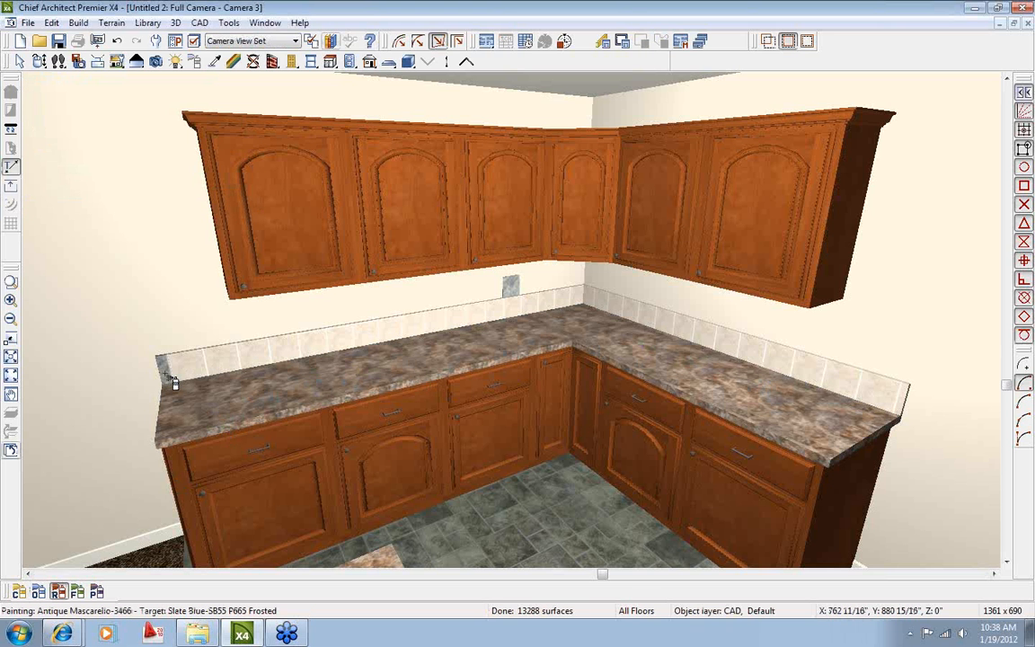
{"action": "left_click", "coordinate": [340, 361]}
{"action": "left_click", "coordinate": [347, 349]}
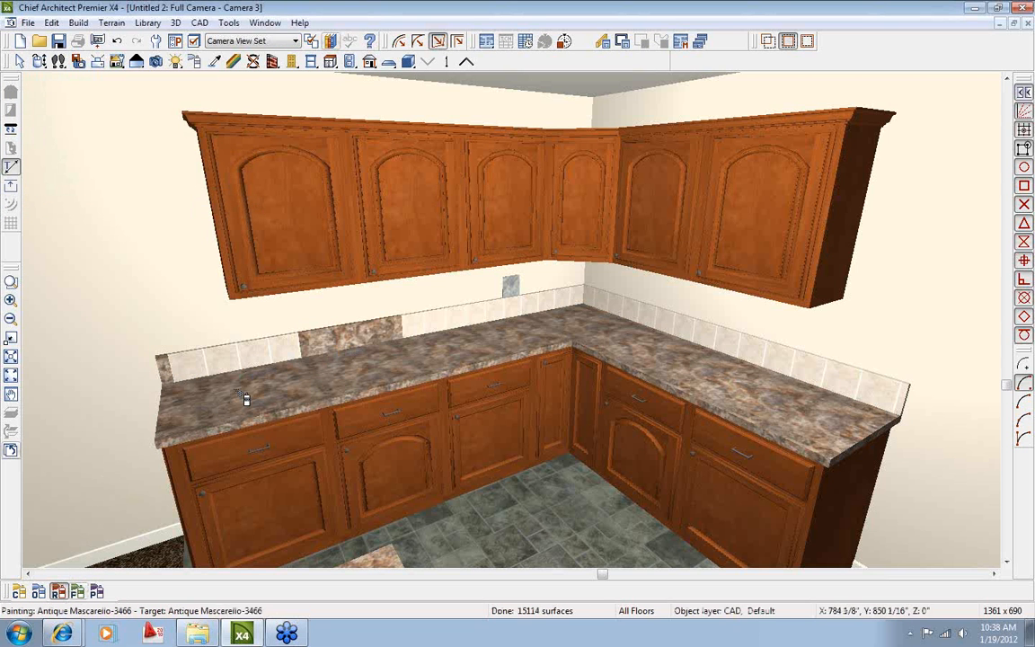
{"action": "left_click", "coordinate": [283, 349]}
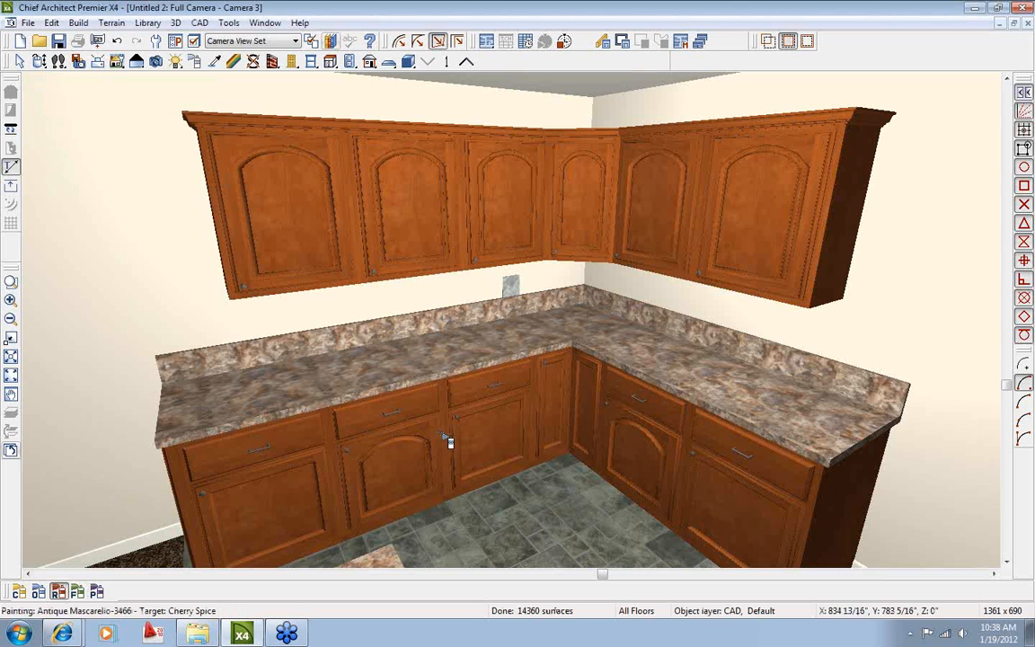
{"action": "left_click", "coordinate": [309, 40]}
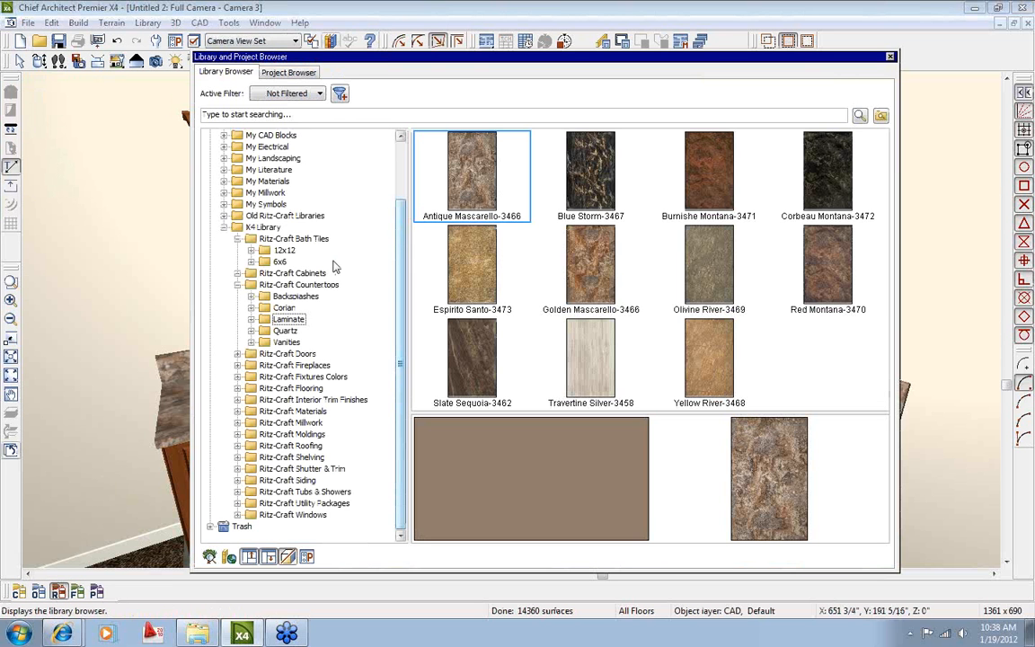
{"action": "left_click", "coordinate": [237, 284]}
{"action": "left_click", "coordinate": [237, 297]}
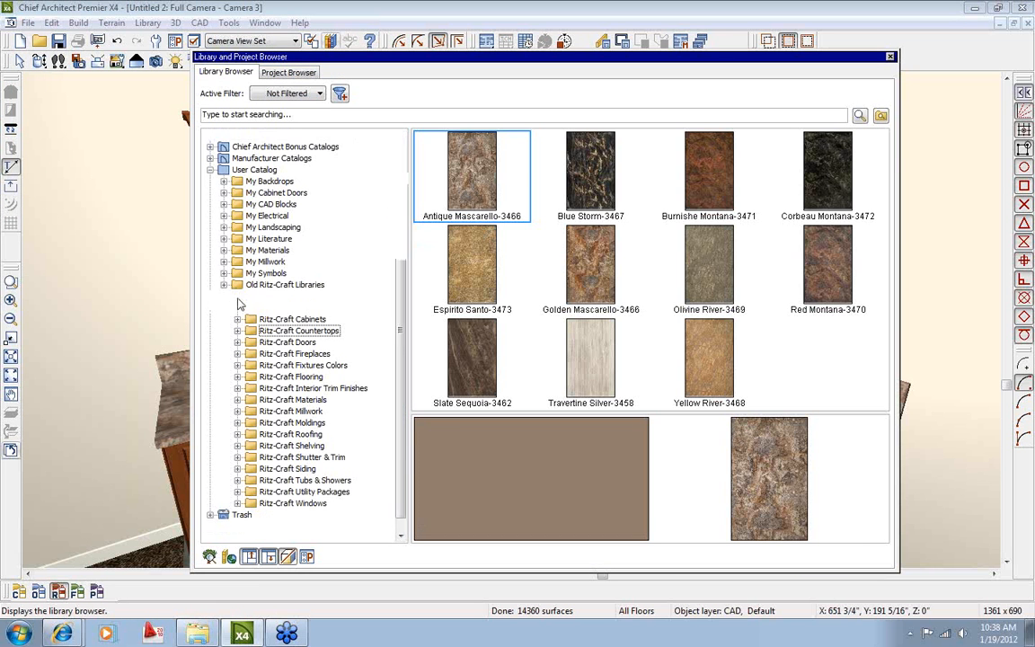
{"action": "left_click", "coordinate": [305, 342]}
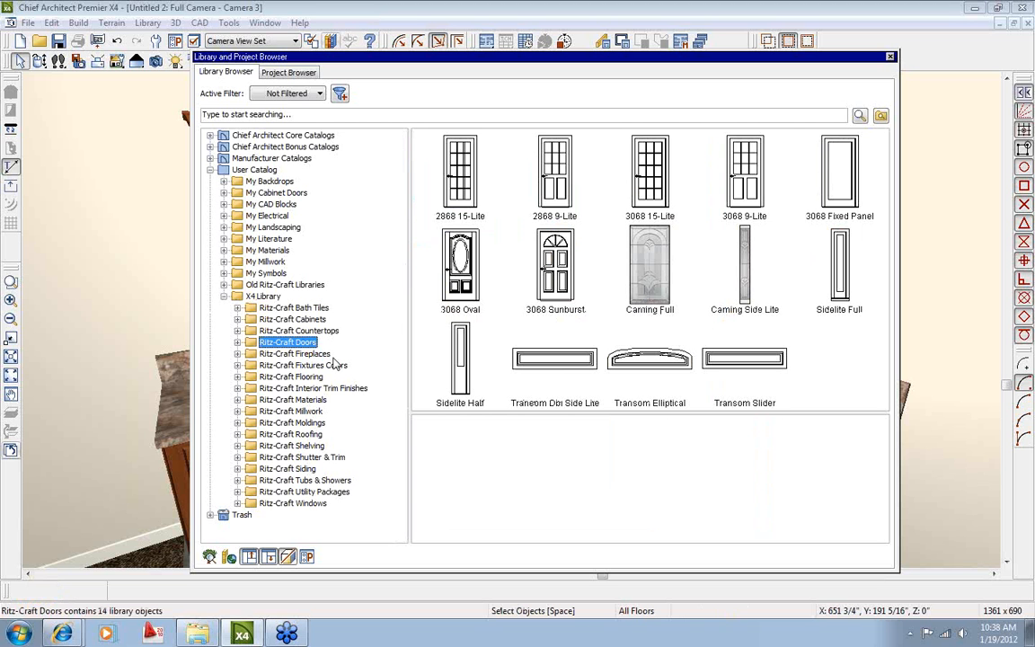
{"action": "left_click", "coordinate": [890, 58]}
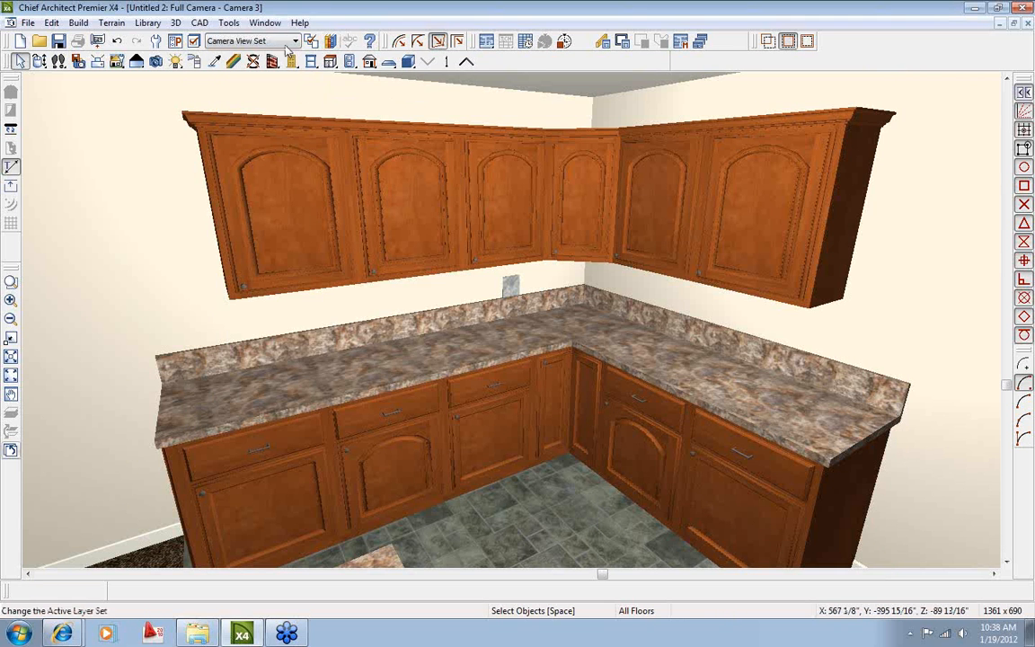
{"action": "left_click", "coordinate": [266, 23]}
In the floor plan, add a hinged door to the top wall and set its width to 32 inches.
{"action": "left_click", "coordinate": [335, 327]}
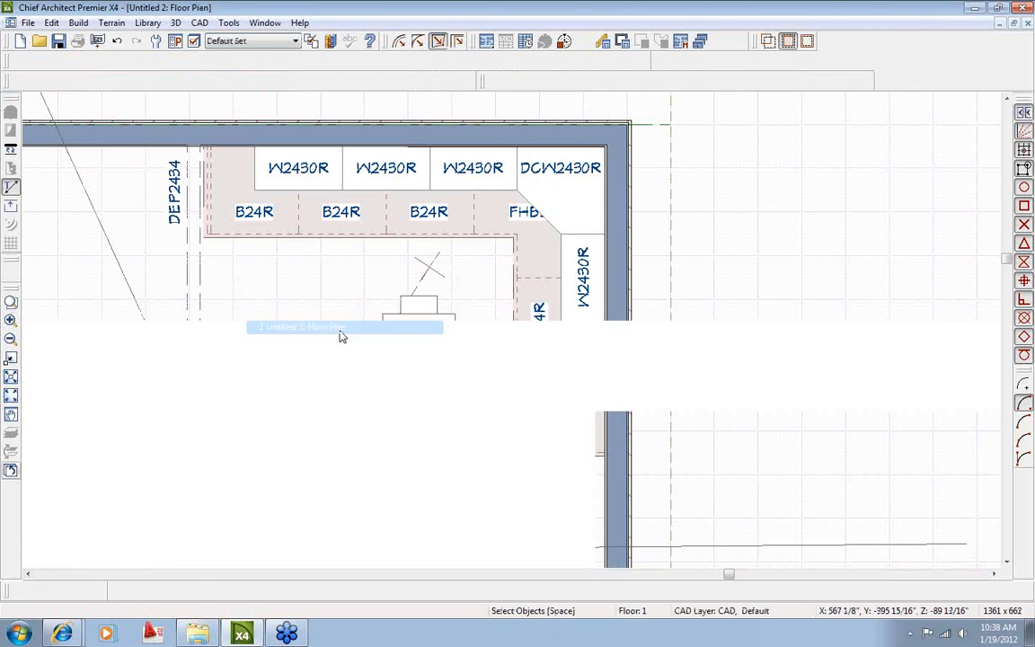
{"action": "middle_click_drag", "start_coordinate": [370, 327], "coordinate": [941, 299]}
{"action": "middle_click_drag", "start_coordinate": [493, 222], "coordinate": [510, 287]}
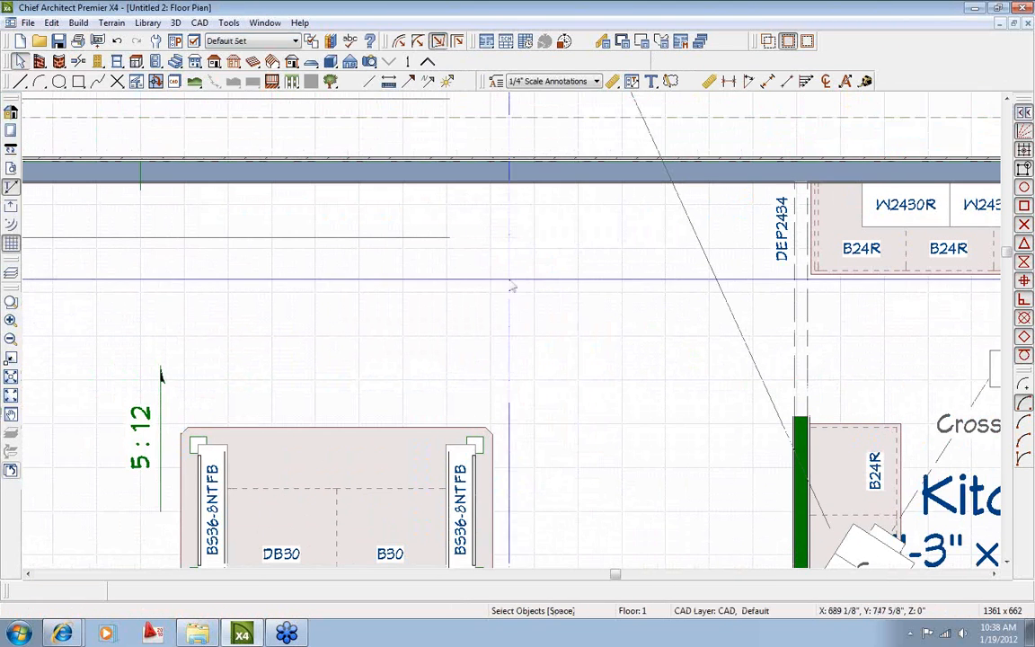
{"action": "left_click", "coordinate": [97, 62]}
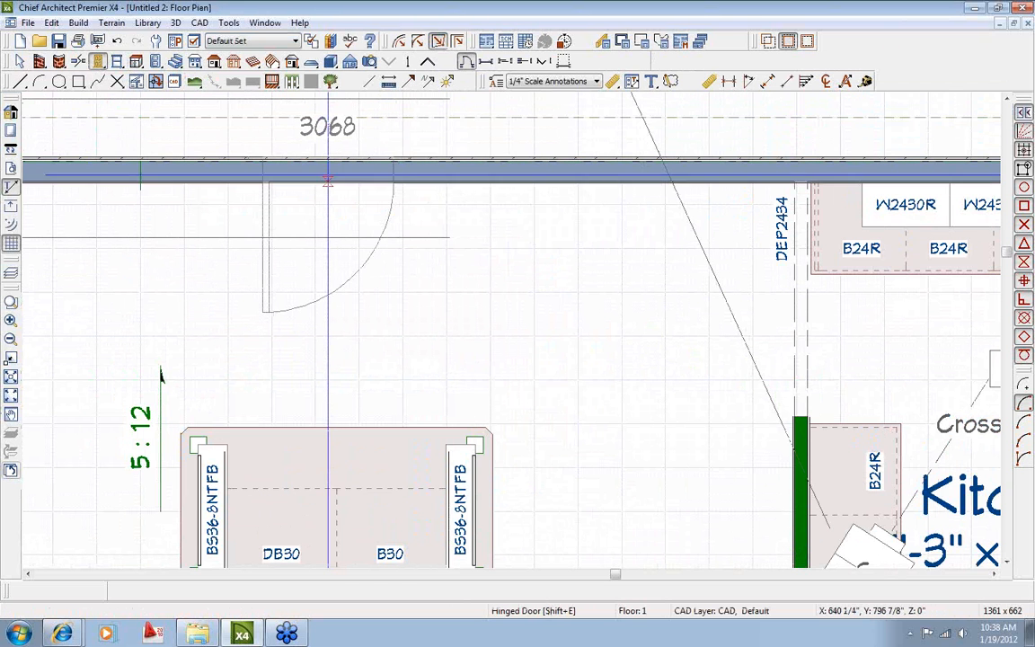
{"action": "key", "text": "space"}
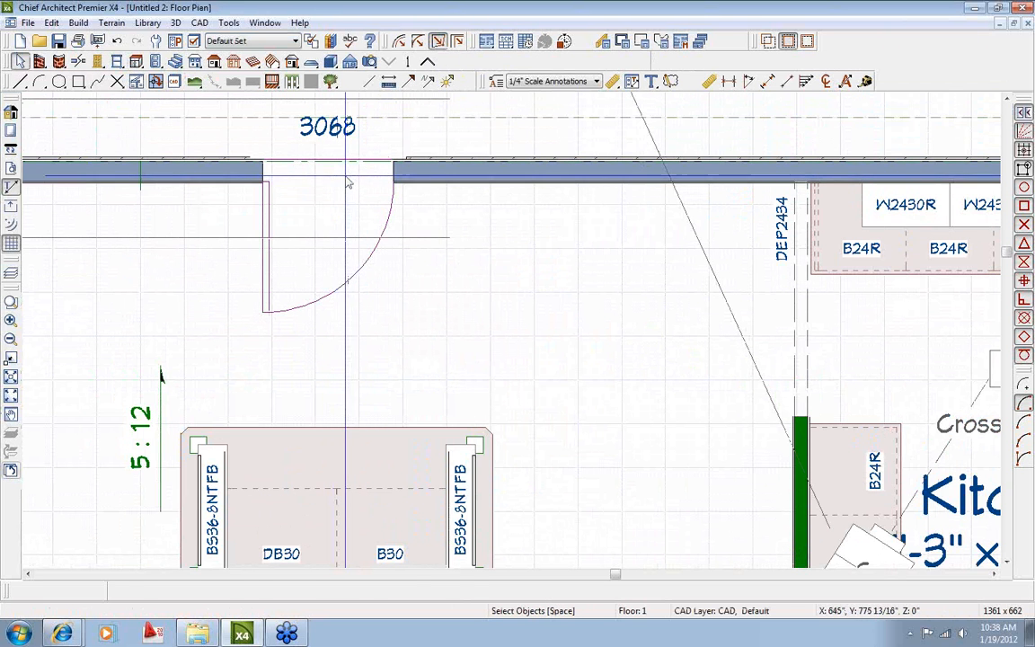
{"action": "double_click", "coordinate": [353, 183]}
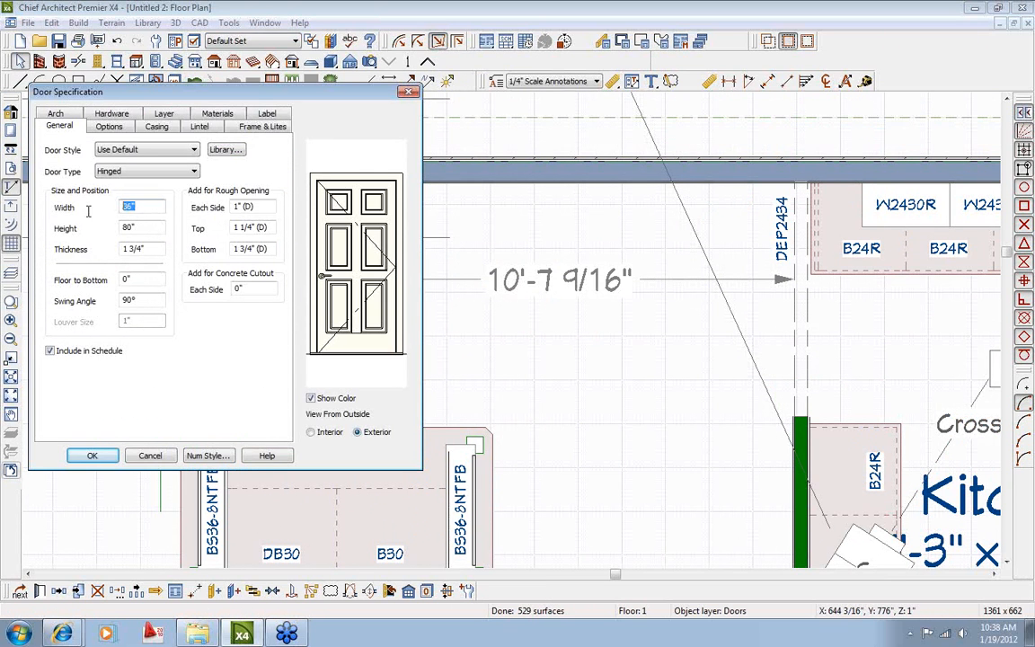
{"action": "type", "text": "32"}
{"action": "left_click", "coordinate": [92, 455]}
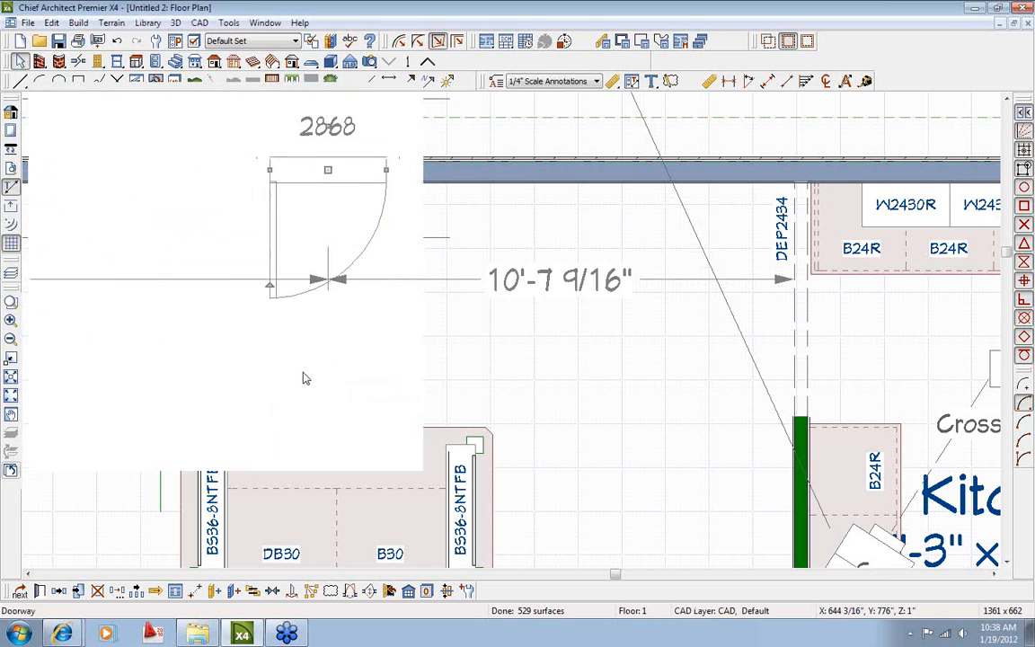
Reframe the plan around the doorway and kitchen, then bring up the Library Browser.
{"action": "middle_click_drag", "start_coordinate": [424, 358], "coordinate": [401, 192]}
{"action": "scroll", "coordinate": [404, 195], "scroll_direction": "down", "scroll_amount": 2}
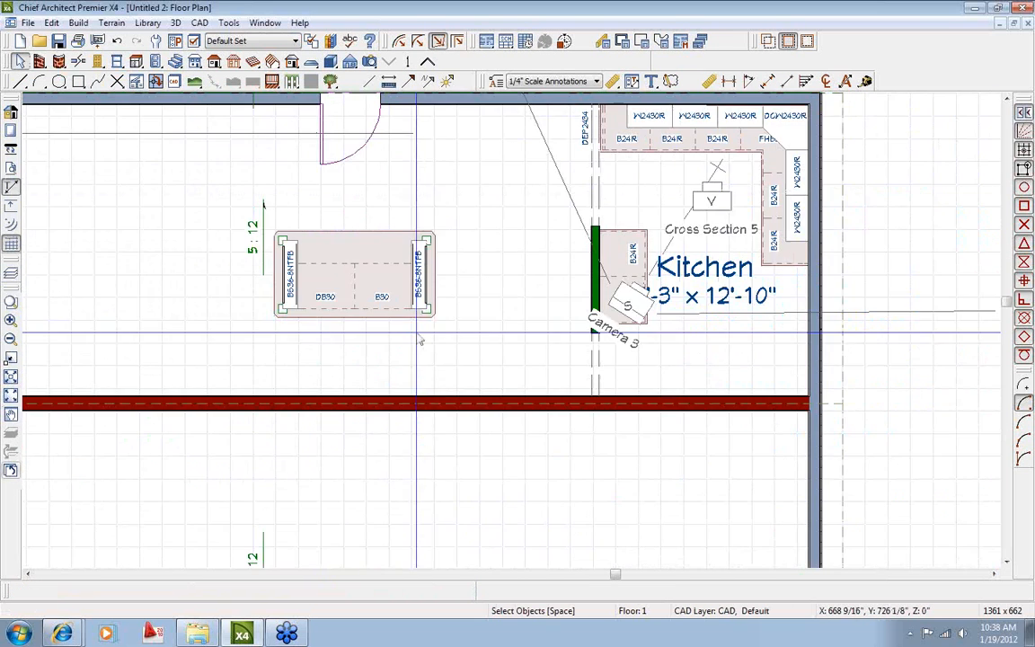
{"action": "middle_click_drag", "start_coordinate": [450, 276], "coordinate": [460, 332]}
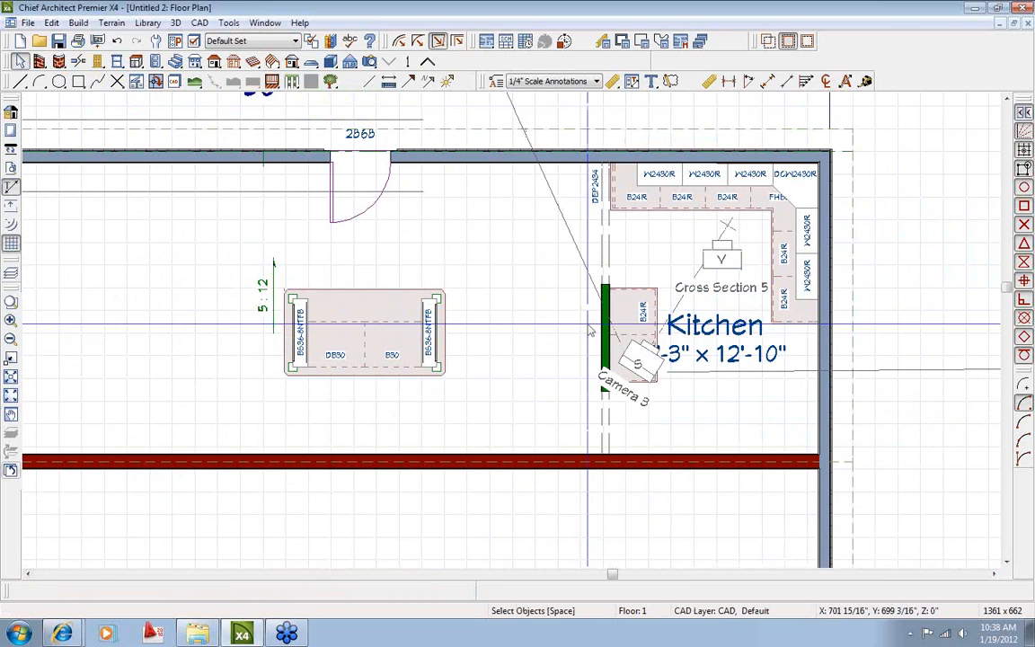
{"action": "left_click", "coordinate": [306, 41]}
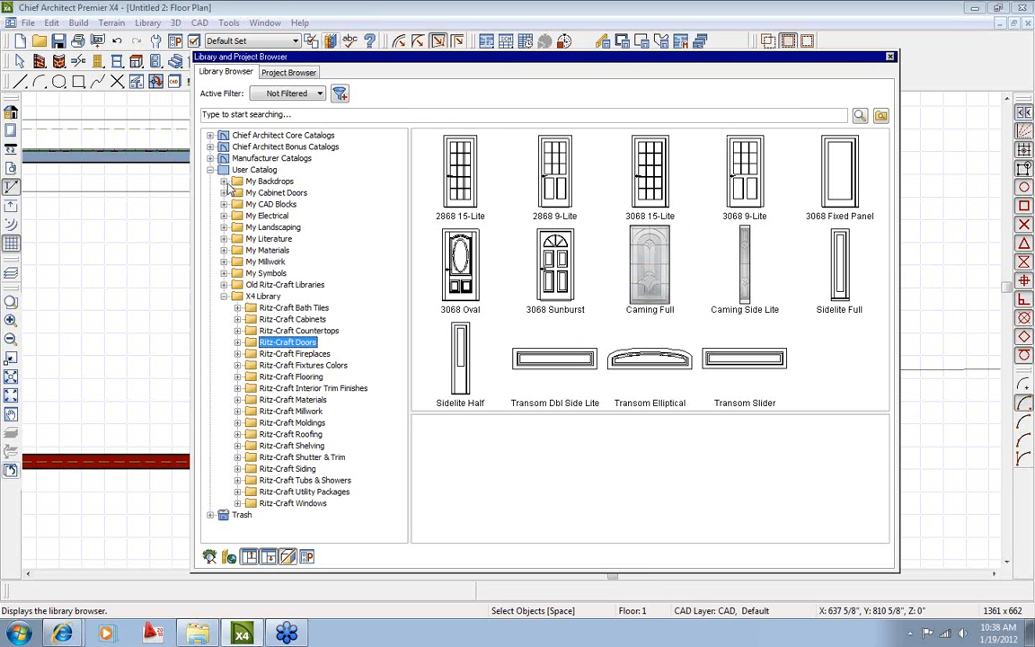
Expand Manufacturer Catalogs and open the online X4 Catalog and Content Resources page.
{"action": "left_click", "coordinate": [210, 158]}
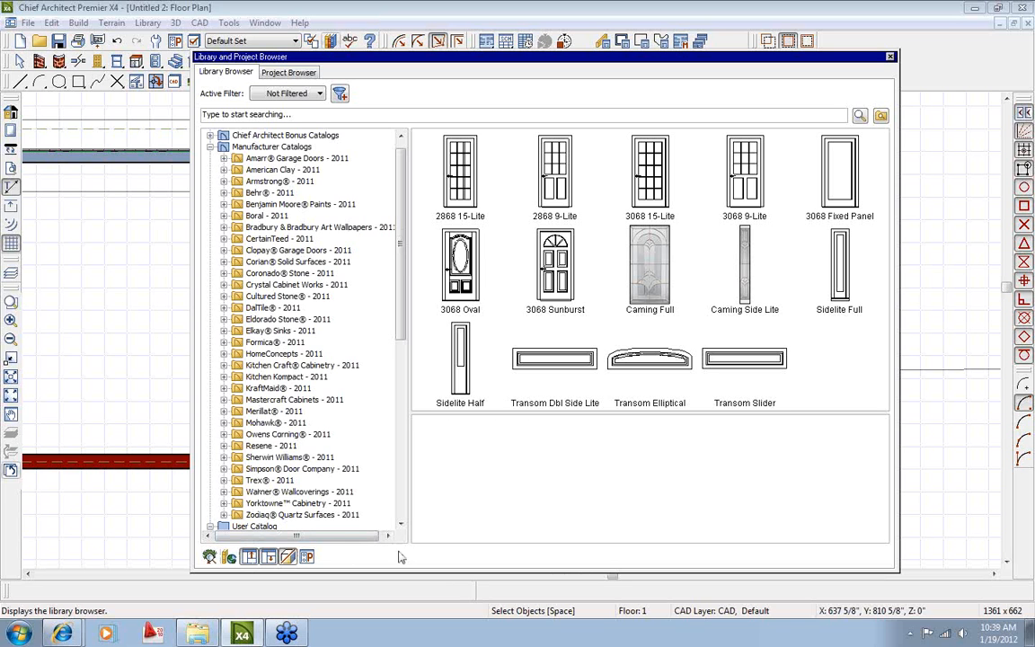
{"action": "left_click", "coordinate": [231, 558]}
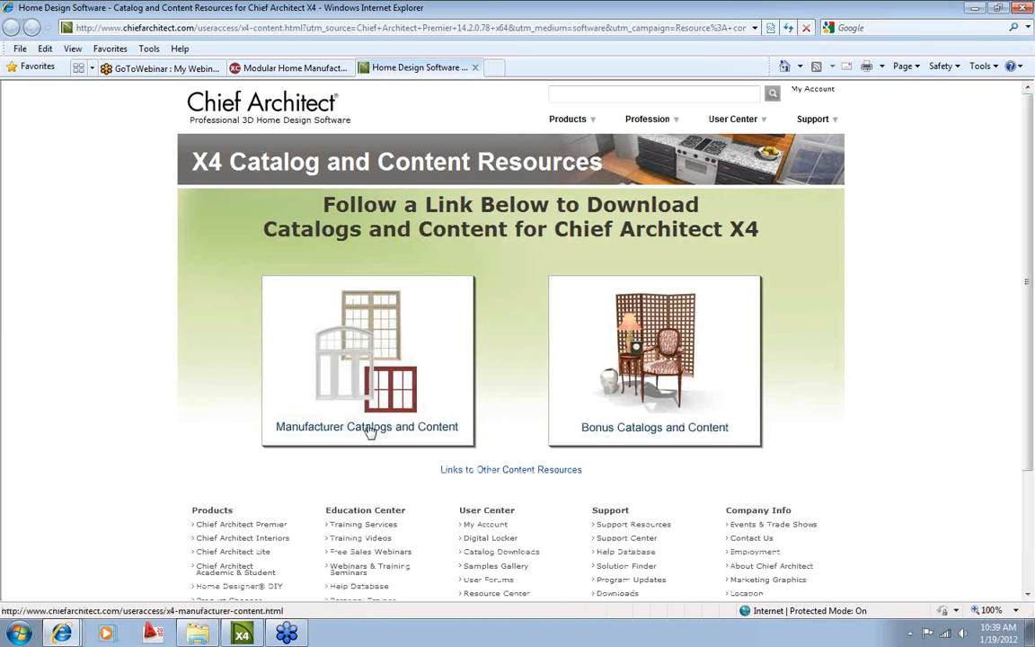
Go to the Manufacturer Catalogs and Content page and browse the Closets category.
{"action": "left_click", "coordinate": [374, 418]}
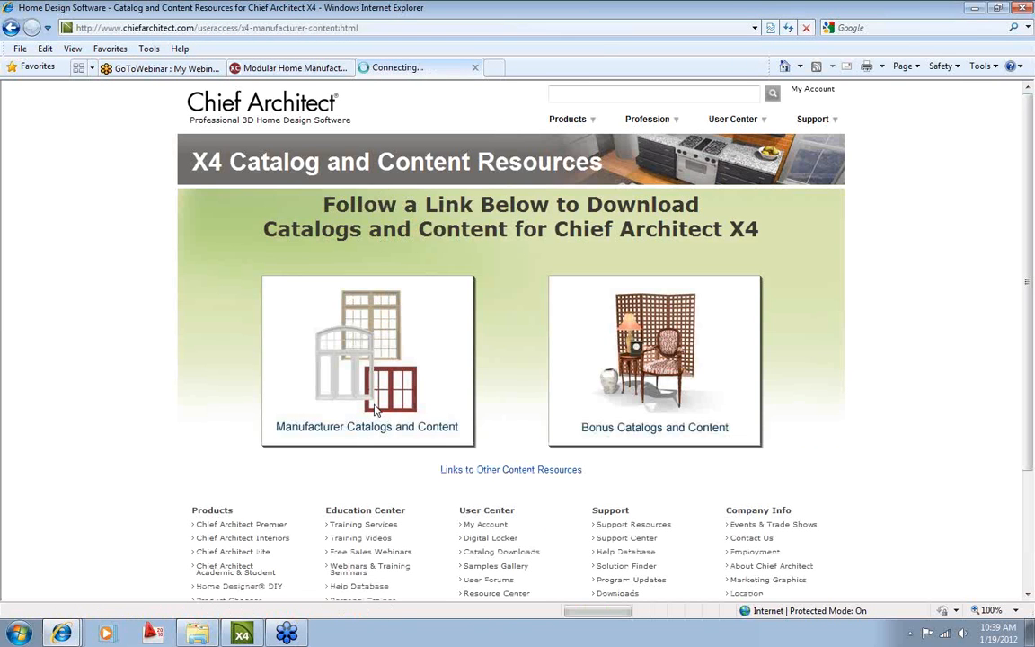
{"action": "scroll", "coordinate": [374, 412], "scroll_direction": "down", "scroll_amount": 3}
{"action": "scroll", "coordinate": [457, 404], "scroll_direction": "up", "scroll_amount": 2}
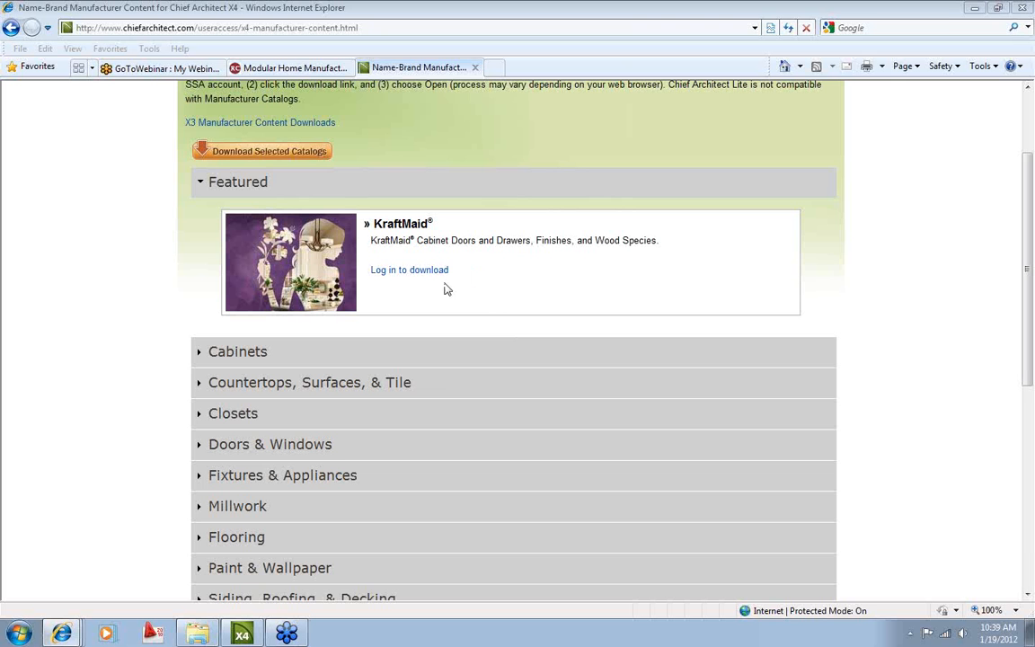
{"action": "left_click", "coordinate": [482, 425]}
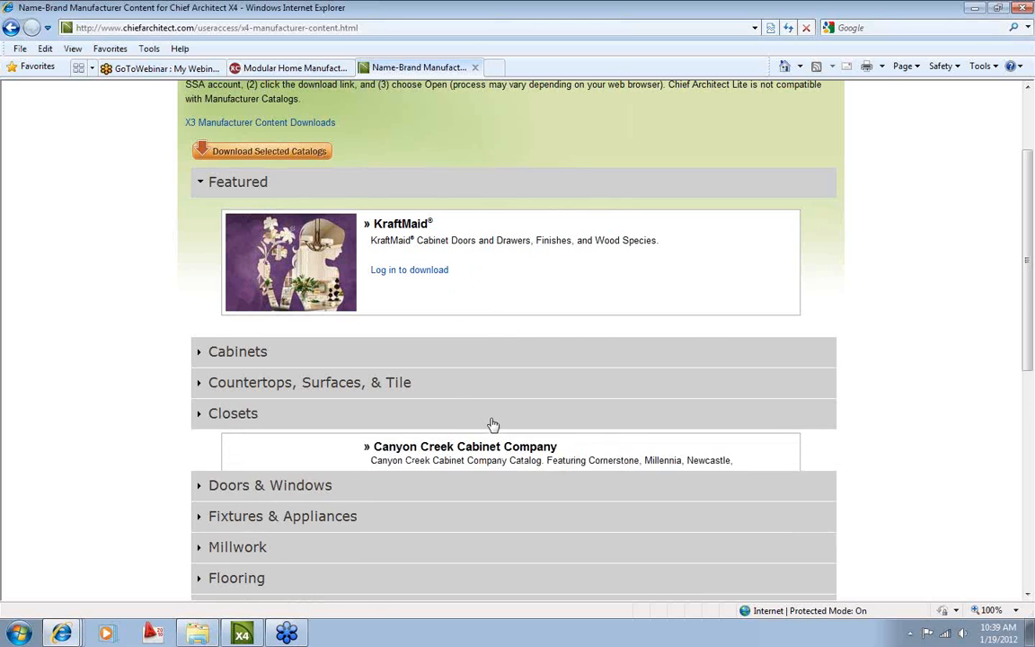
{"action": "scroll", "coordinate": [326, 356], "scroll_direction": "down", "scroll_amount": 3}
{"action": "left_click", "coordinate": [431, 284]}
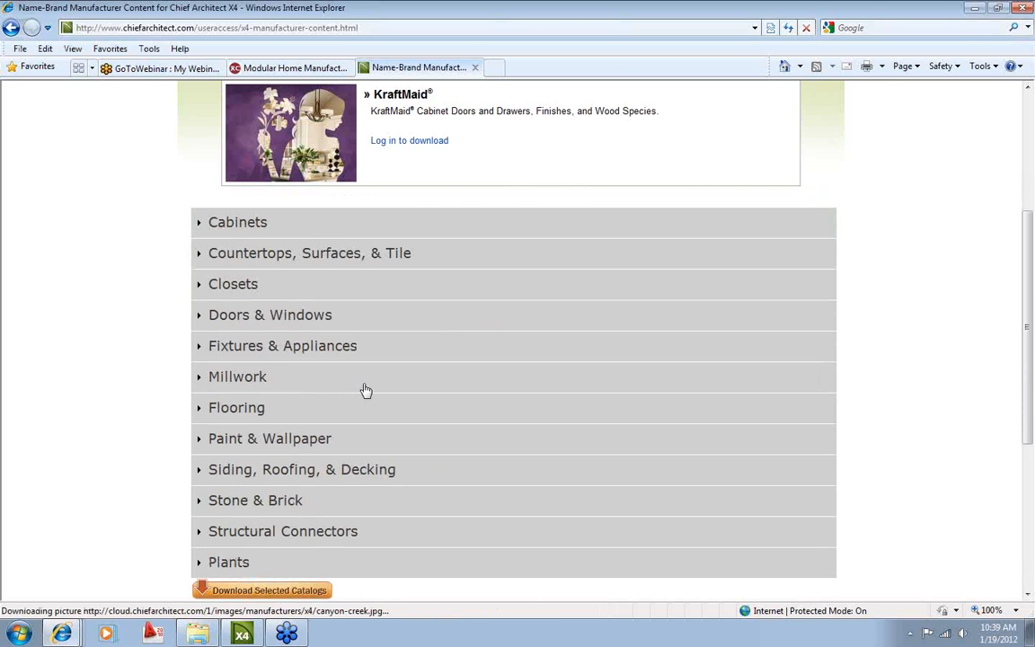
Browse the Doors & Windows catalogs, then return to Chief Architect.
{"action": "left_click", "coordinate": [296, 316]}
{"action": "scroll", "coordinate": [493, 316], "scroll_direction": "down", "scroll_amount": 8}
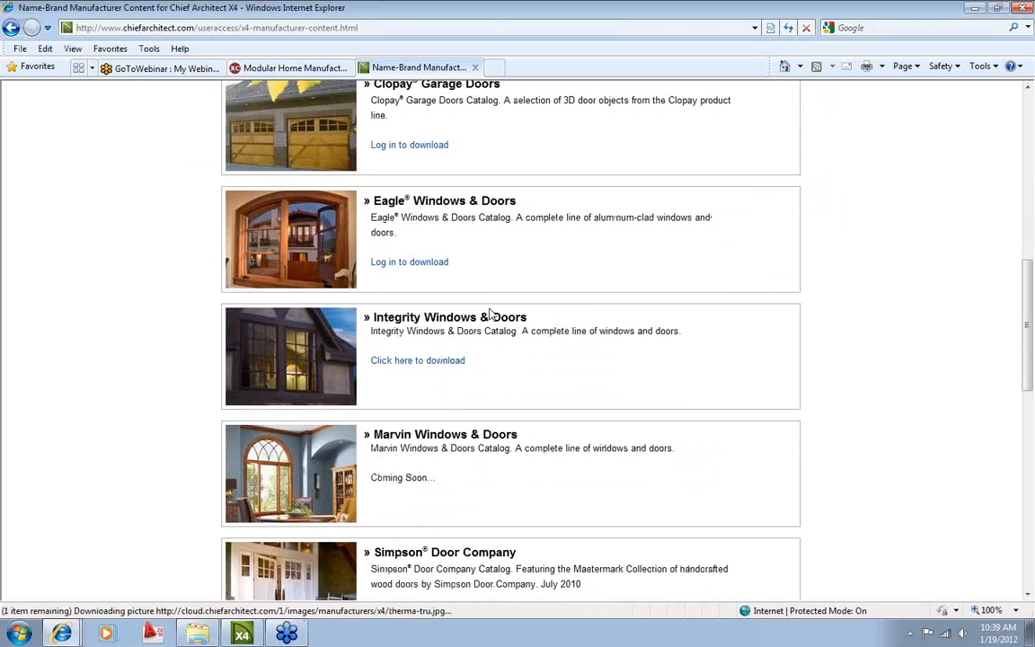
{"action": "scroll", "coordinate": [516, 314], "scroll_direction": "up", "scroll_amount": 9}
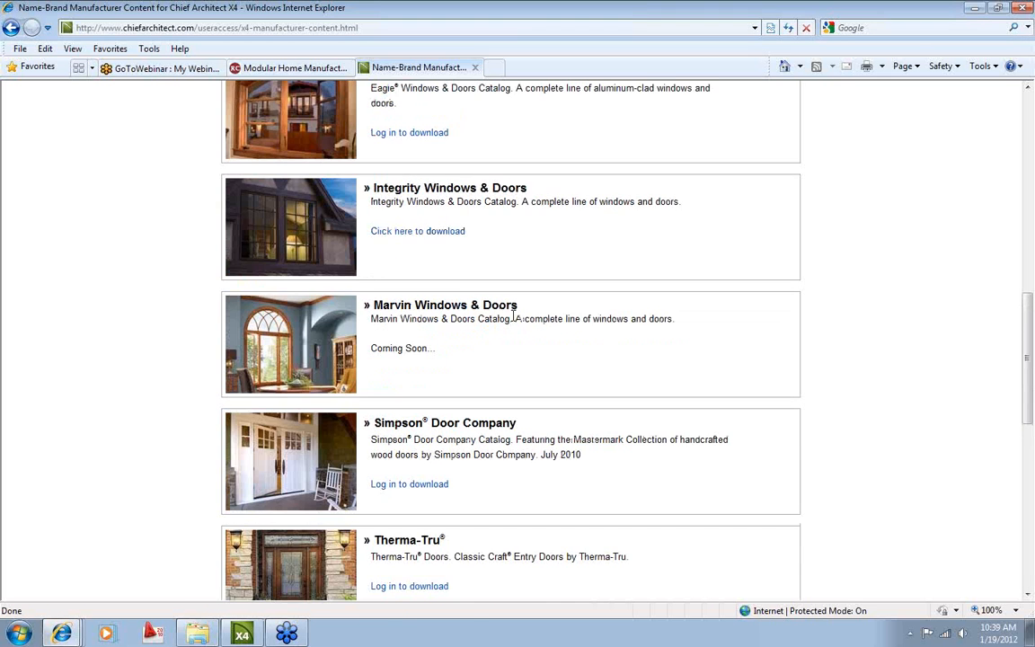
{"action": "scroll", "coordinate": [515, 312], "scroll_direction": "down", "scroll_amount": 4}
{"action": "scroll", "coordinate": [516, 313], "scroll_direction": "down", "scroll_amount": 4}
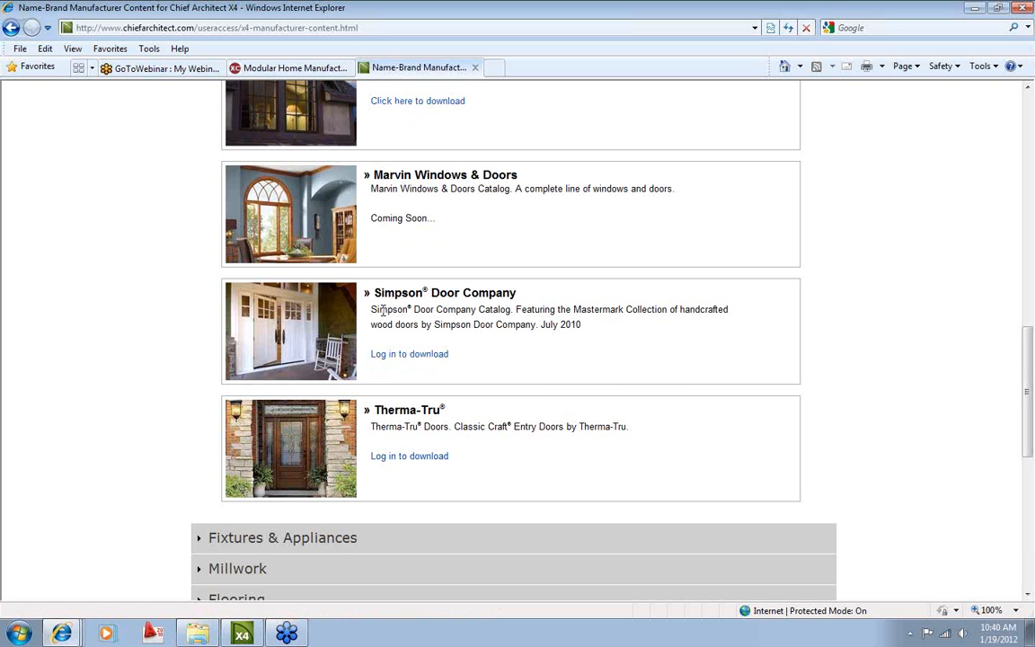
{"action": "scroll", "coordinate": [483, 356], "scroll_direction": "down", "scroll_amount": 4}
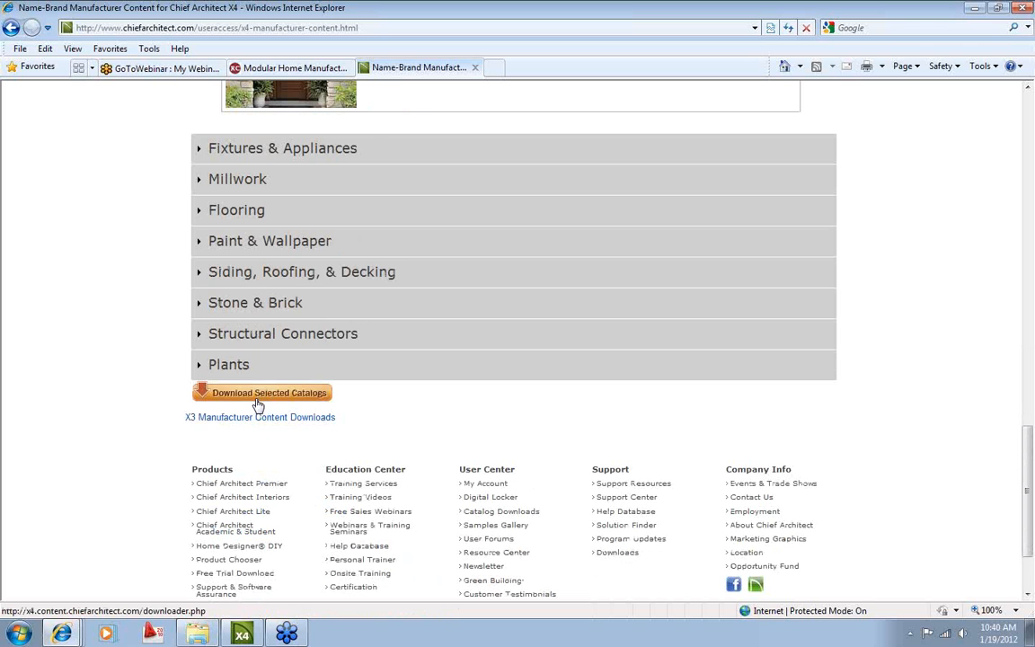
{"action": "key", "text": "alt+Tab"}
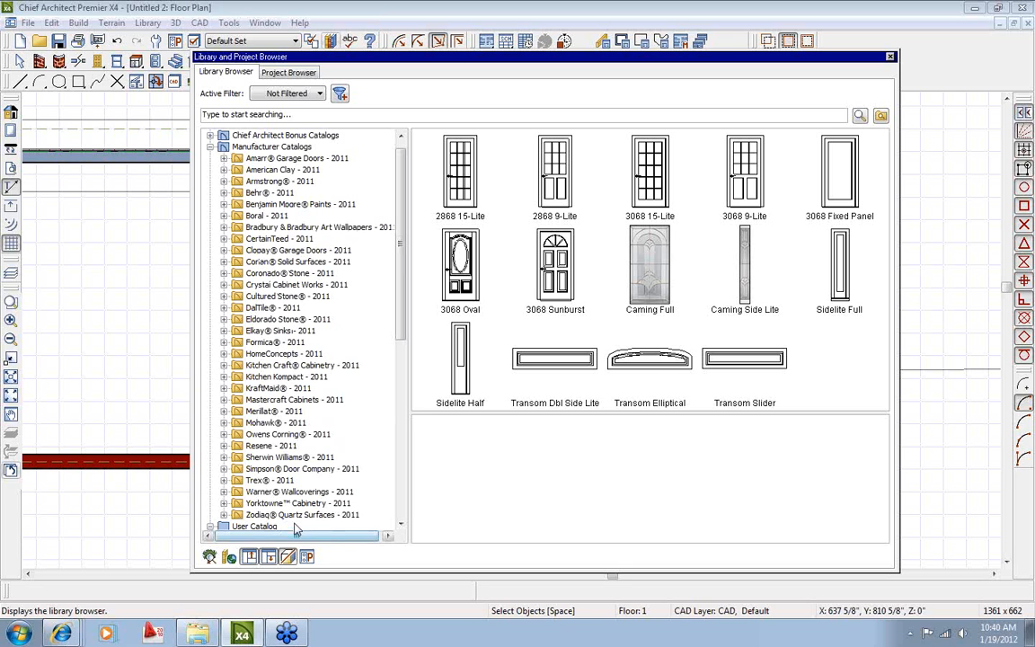
Place a Simpson Mastermark Arlington Court door on the top wall beside the 2868 door.
{"action": "left_click", "coordinate": [298, 469]}
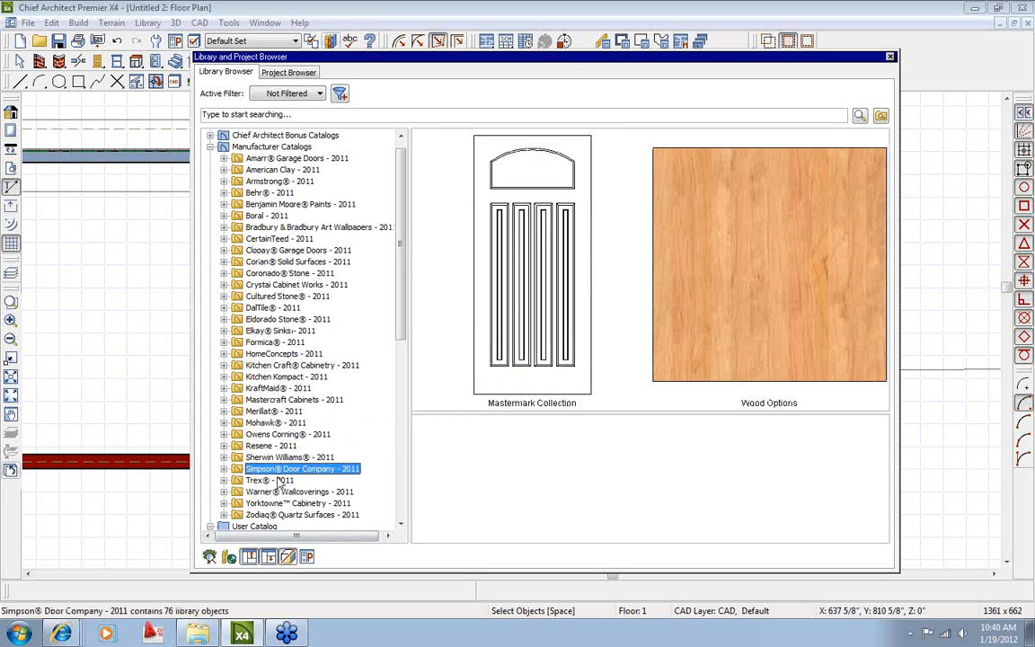
{"action": "double_click", "coordinate": [514, 343]}
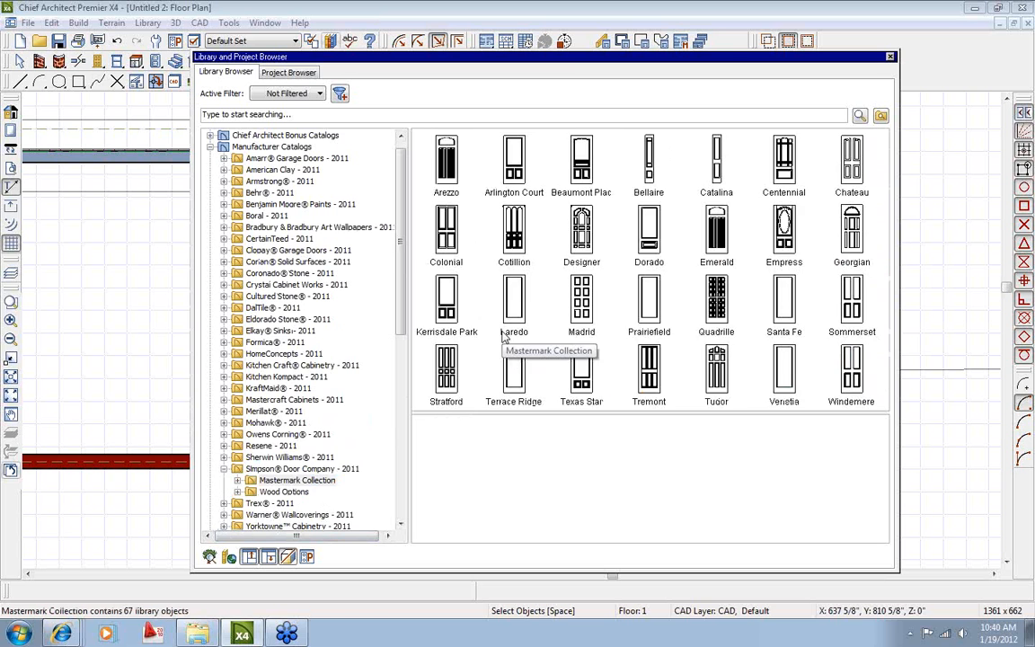
{"action": "double_click", "coordinate": [523, 166]}
{"action": "left_click", "coordinate": [521, 296]}
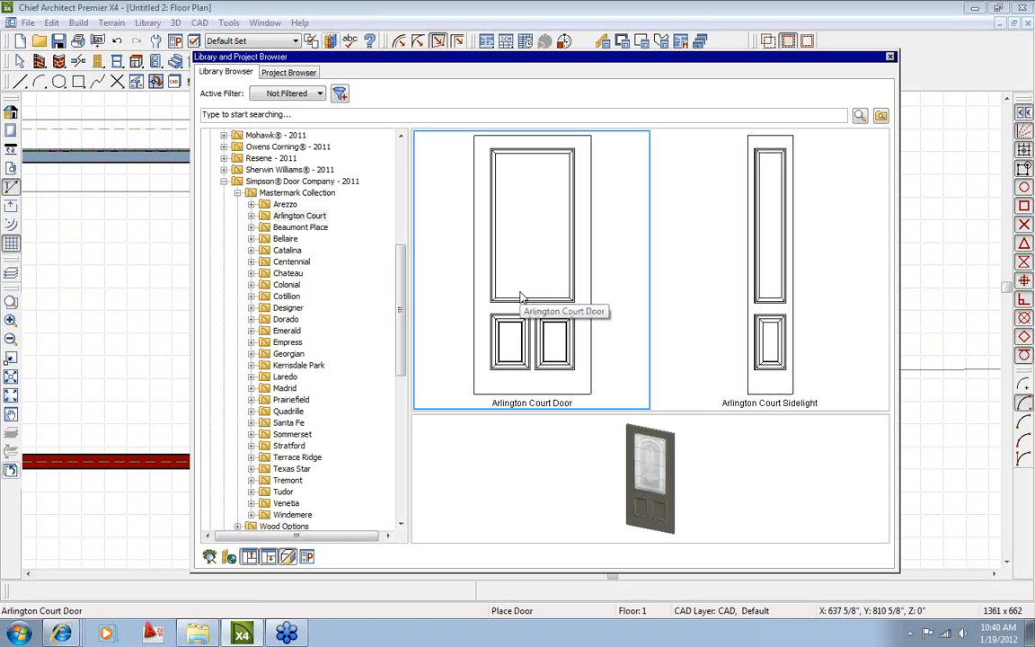
{"action": "double_click", "coordinate": [522, 294]}
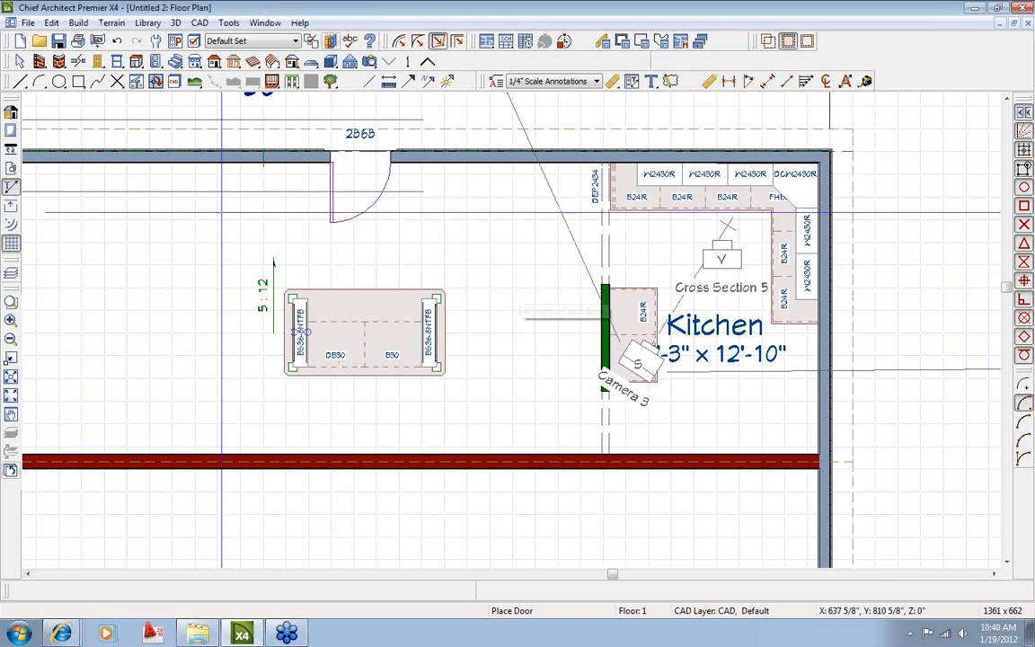
{"action": "left_click", "coordinate": [239, 176]}
{"action": "middle_click_drag", "start_coordinate": [208, 307], "coordinate": [280, 281]}
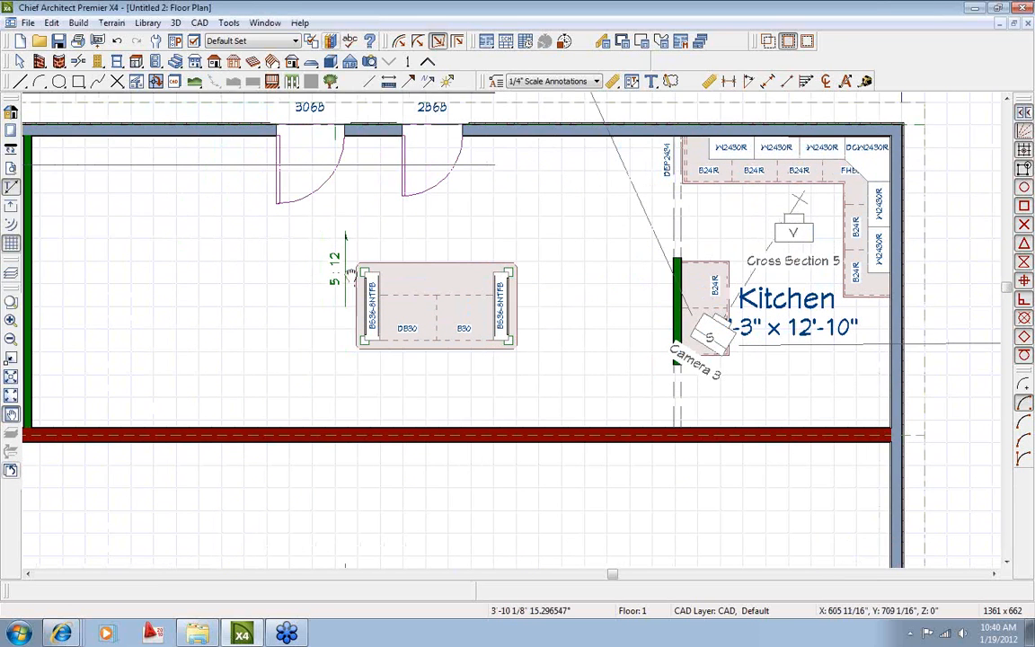
Draw a Full Camera (Camera 6) below the island facing both doors.
{"action": "left_click", "coordinate": [369, 61]}
{"action": "left_click", "coordinate": [466, 61]}
{"action": "left_click_drag", "start_coordinate": [305, 373], "coordinate": [309, 227]}
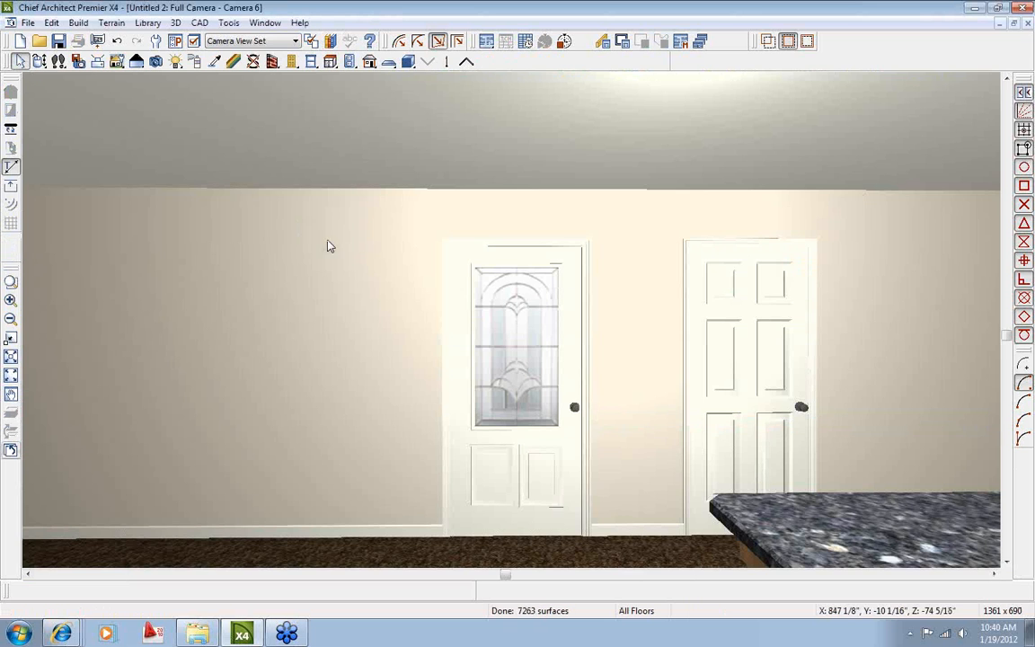
Orbit the Camera 6 view to face the two doors.
{"action": "left_click", "coordinate": [39, 61]}
{"action": "left_click_drag", "start_coordinate": [274, 200], "coordinate": [353, 213]}
{"action": "left_click_drag", "start_coordinate": [522, 352], "coordinate": [619, 342]}
{"action": "key", "text": "space"}
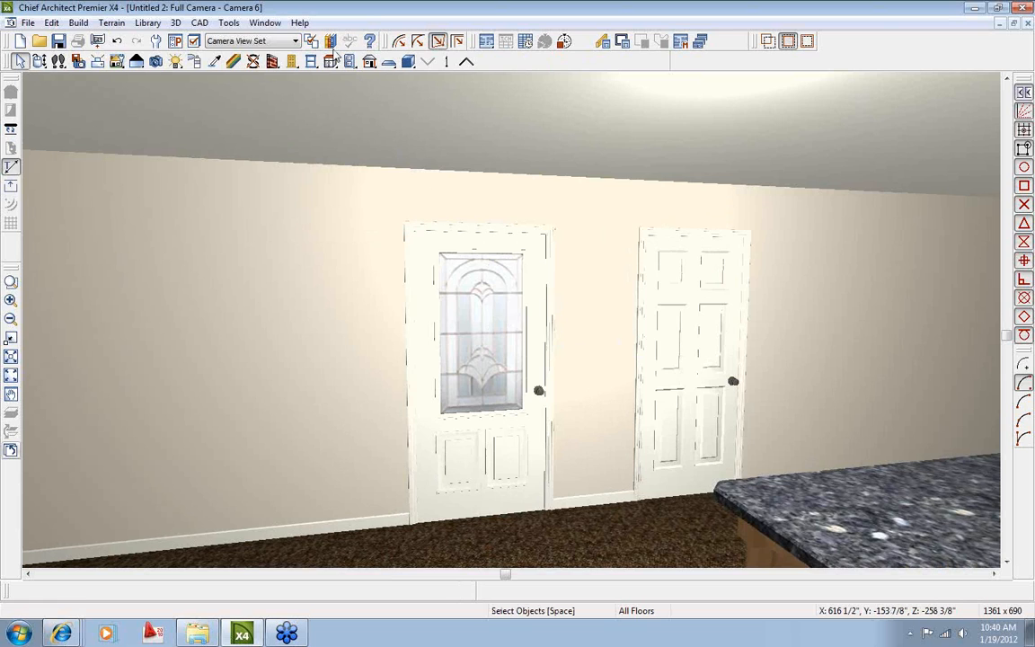
Place a Ritz-Craft full sidelite between the doors, snug against the glass-panel door.
{"action": "left_click", "coordinate": [331, 42]}
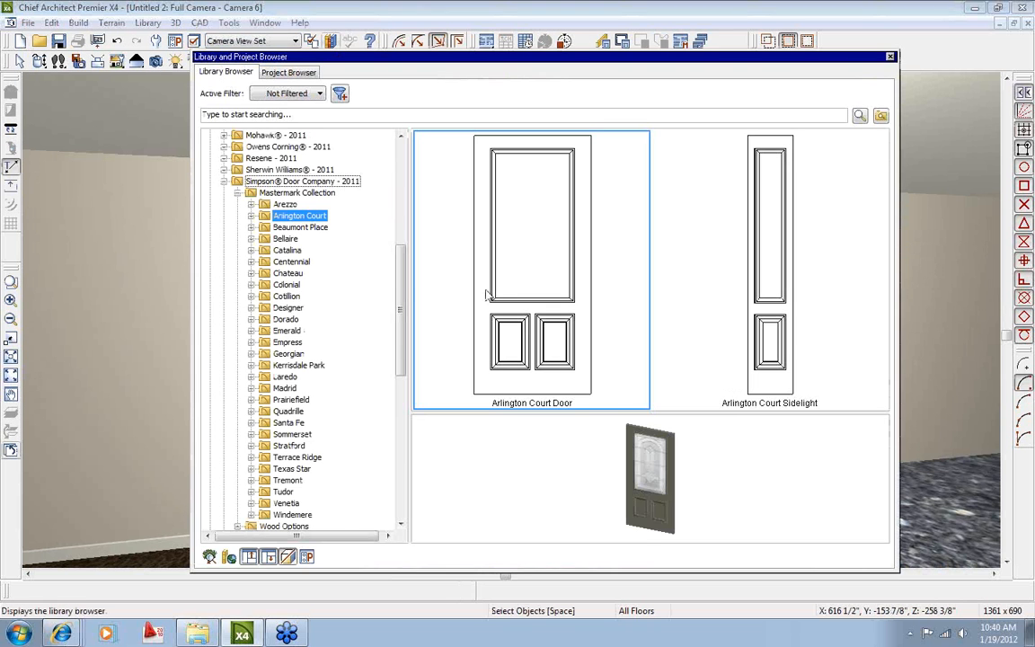
{"action": "left_click", "coordinate": [223, 180]}
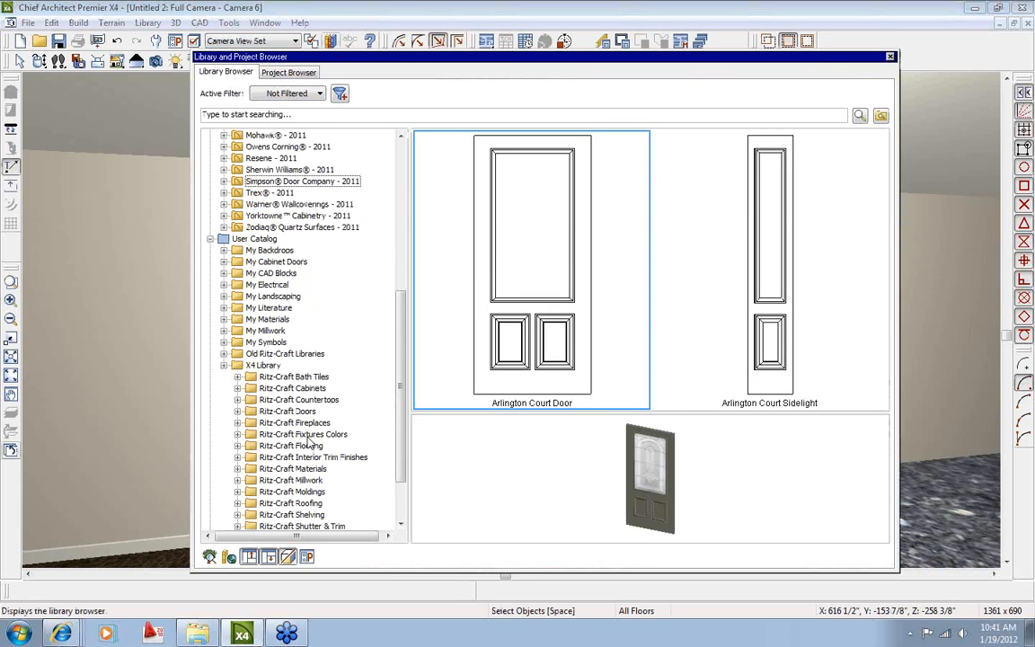
{"action": "left_click", "coordinate": [285, 410]}
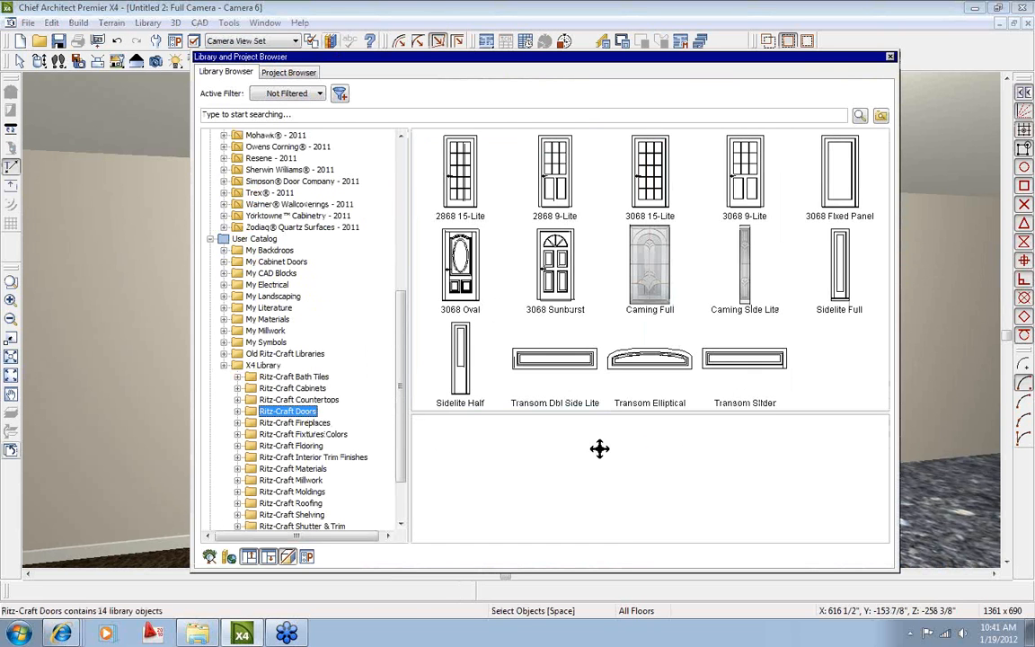
{"action": "left_click", "coordinate": [839, 273]}
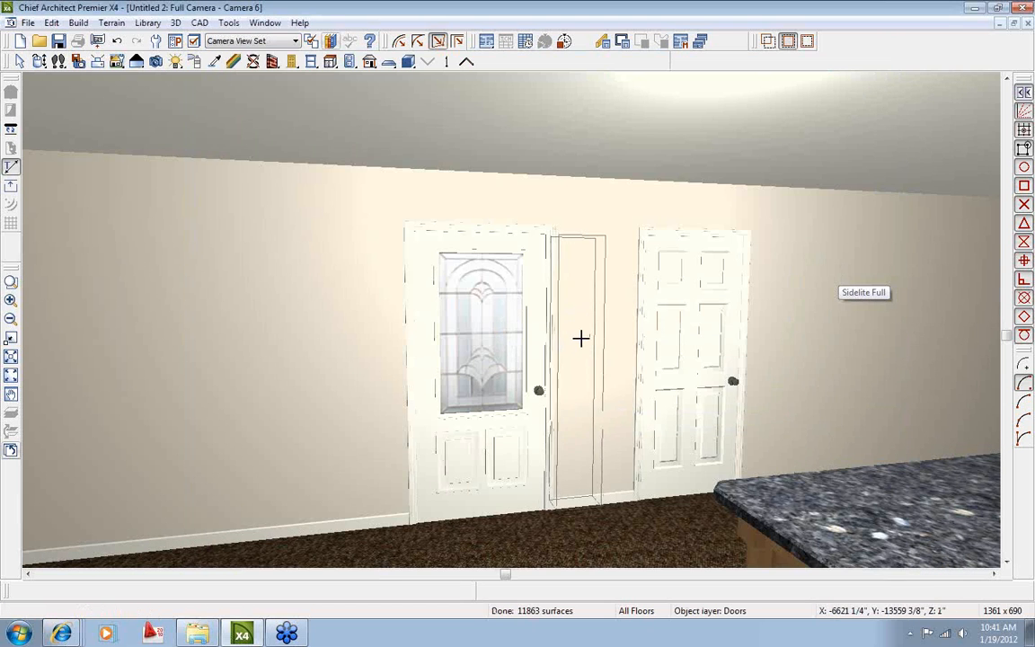
{"action": "left_click", "coordinate": [599, 337]}
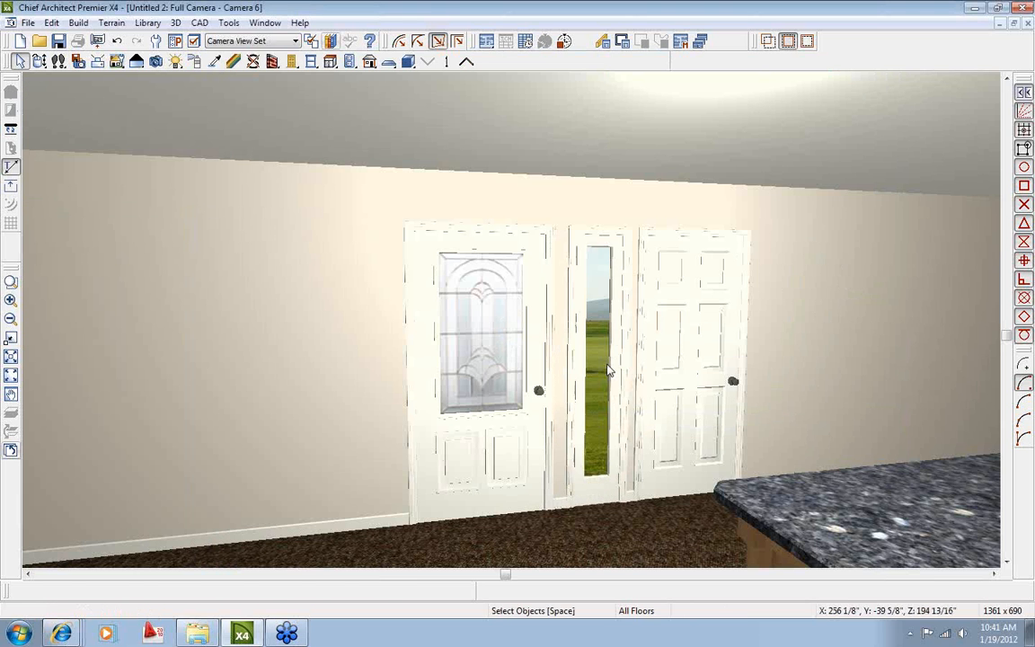
{"action": "left_click_drag", "start_coordinate": [600, 376], "coordinate": [564, 367]}
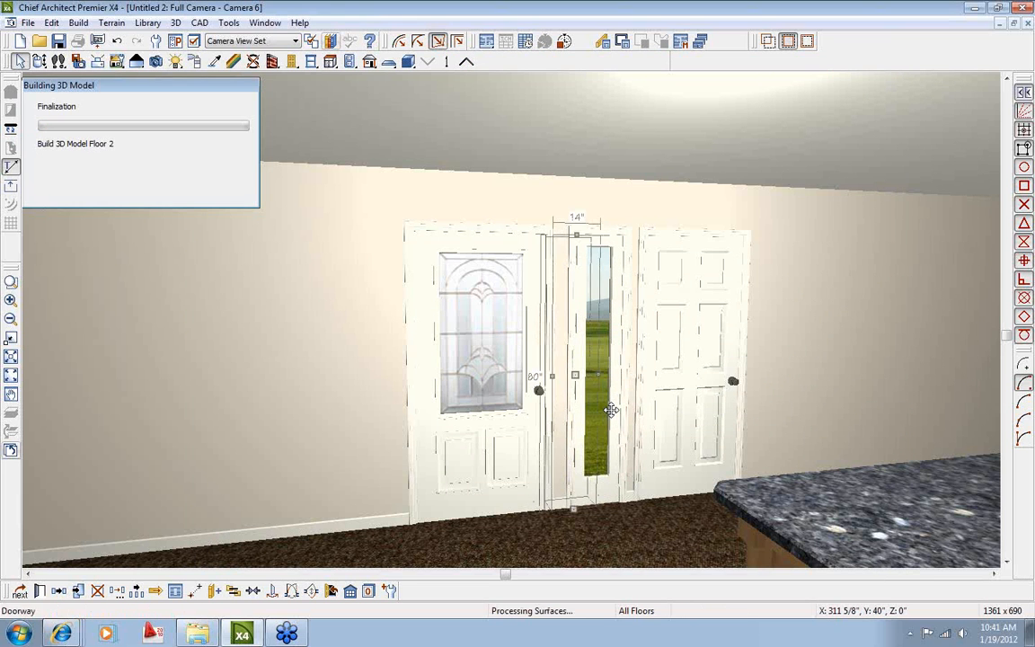
{"action": "key", "text": "Escape"}
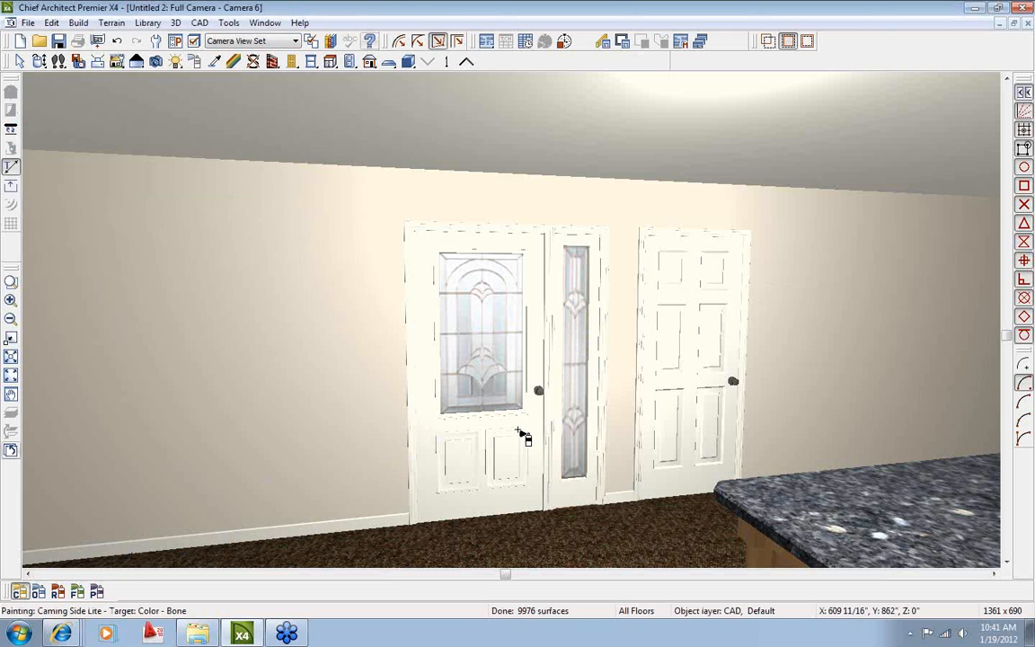
Switch back to the floor plan view.
{"action": "key", "text": "space"}
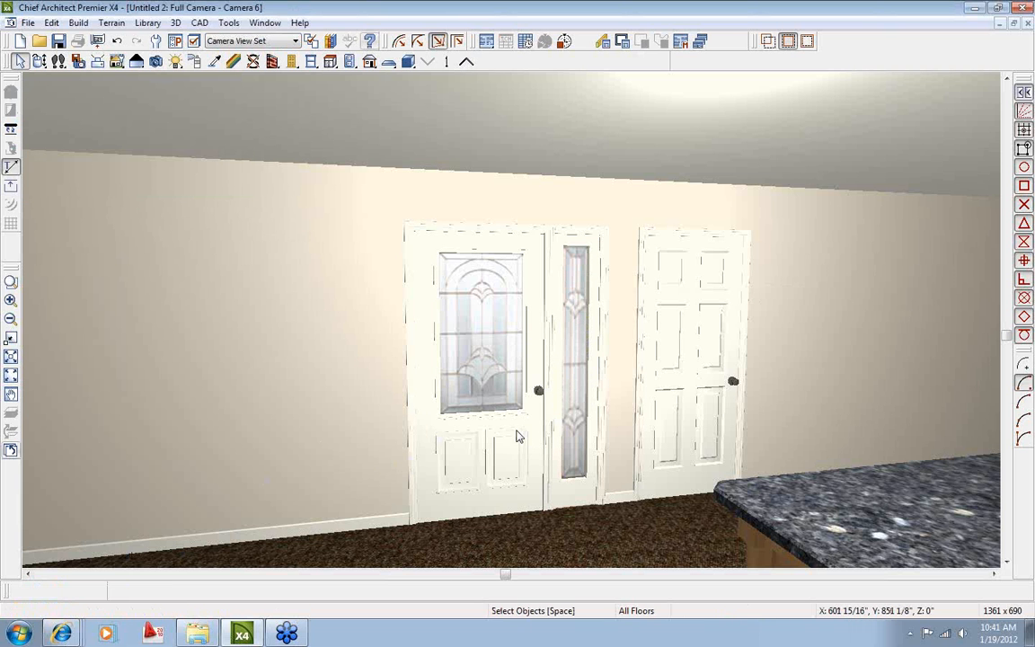
{"action": "left_click", "coordinate": [266, 23]}
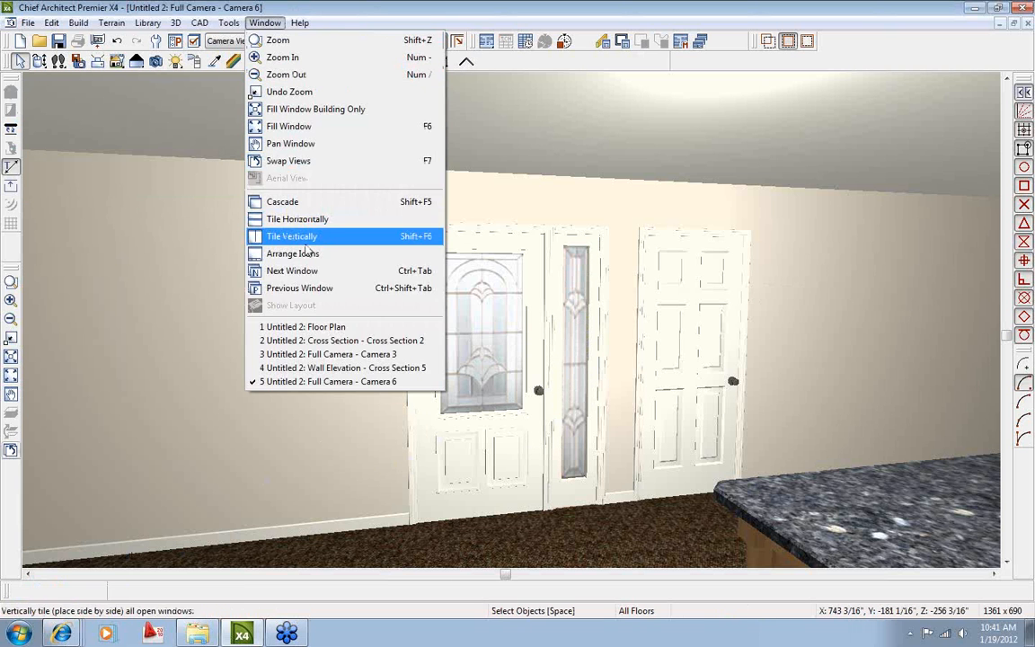
{"action": "left_click", "coordinate": [312, 328]}
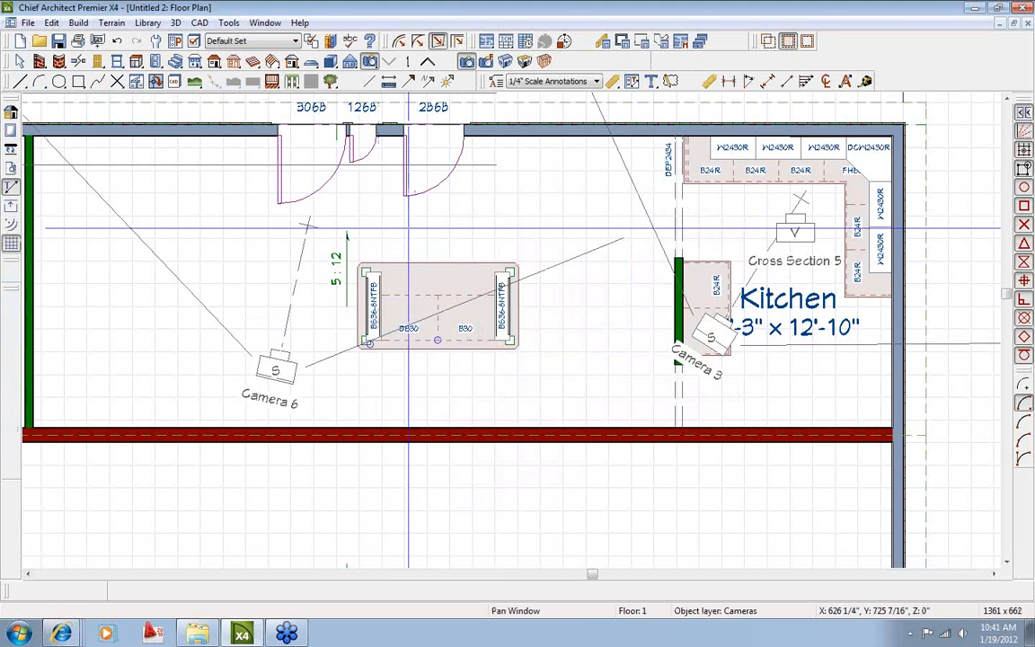
{"action": "scroll", "coordinate": [422, 398], "scroll_direction": "up", "scroll_amount": 3}
Combine the 1268 sidelite and 3068 door into one 4468MU mulled unit.
{"action": "scroll", "coordinate": [386, 247], "scroll_direction": "up", "scroll_amount": 3}
{"action": "key", "text": "space"}
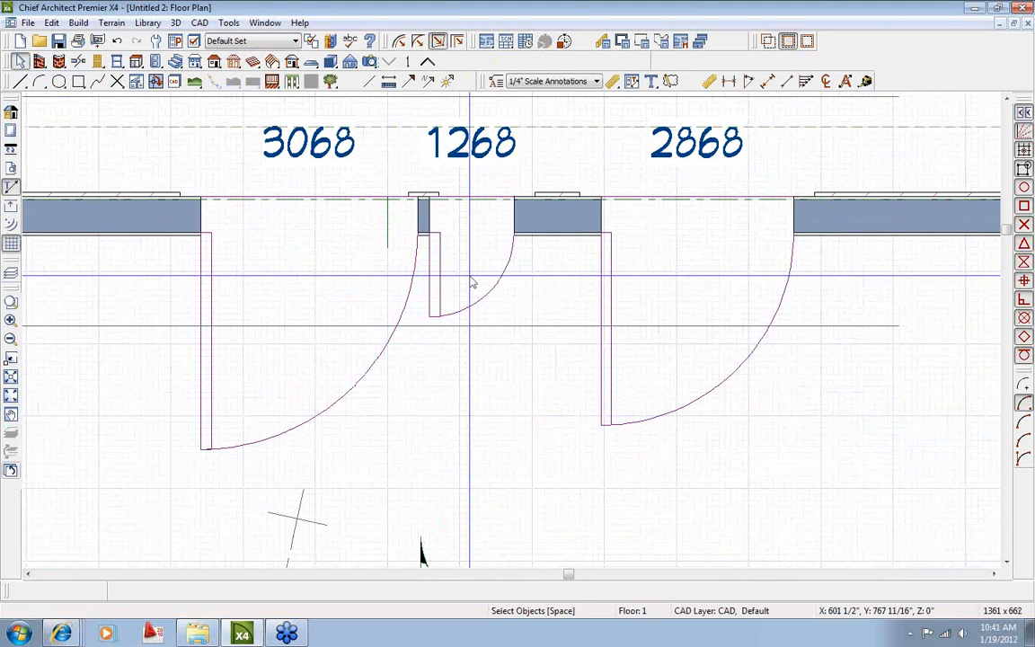
{"action": "left_click", "coordinate": [492, 224]}
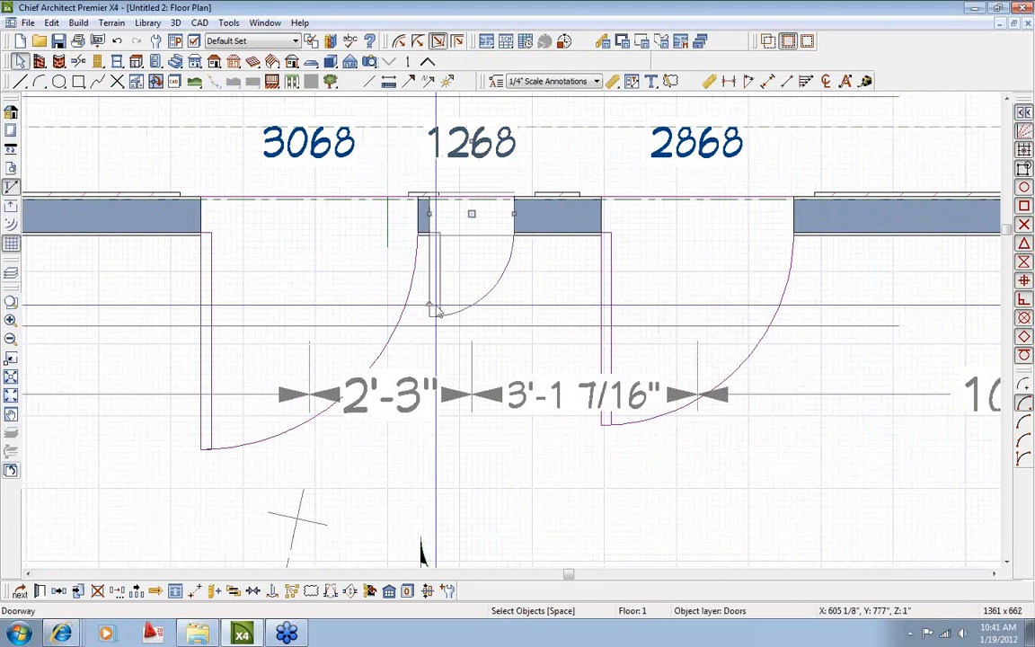
{"action": "left_click_drag", "start_coordinate": [429, 304], "coordinate": [511, 235]}
{"action": "left_click", "coordinate": [205, 360], "text": "shift"}
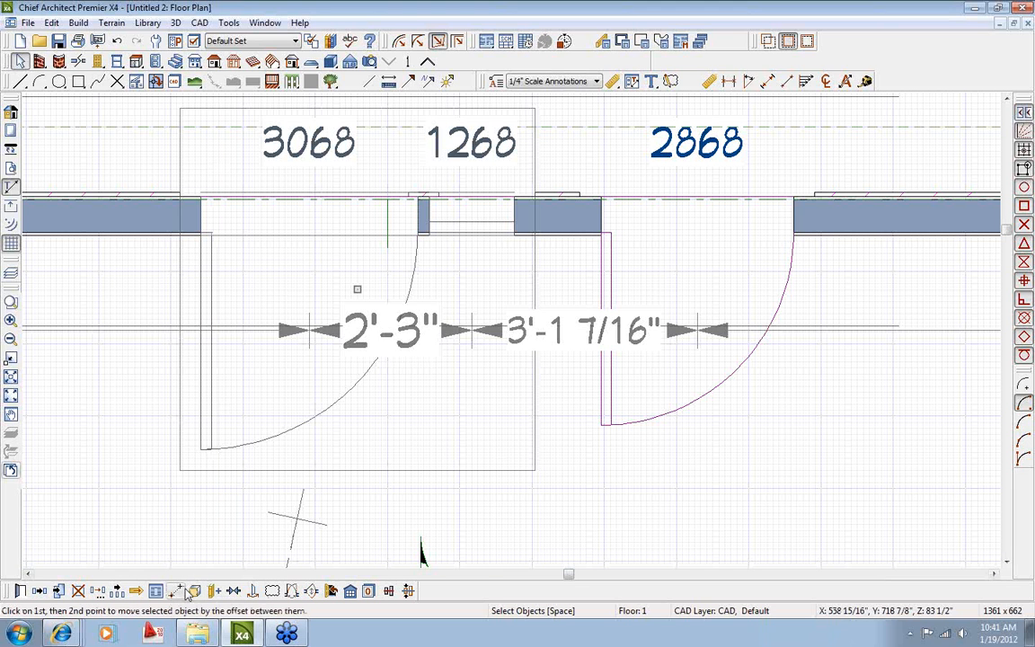
{"action": "left_click", "coordinate": [194, 590]}
Open the Mulled Unit Specification for the new unit.
{"action": "left_click", "coordinate": [422, 346]}
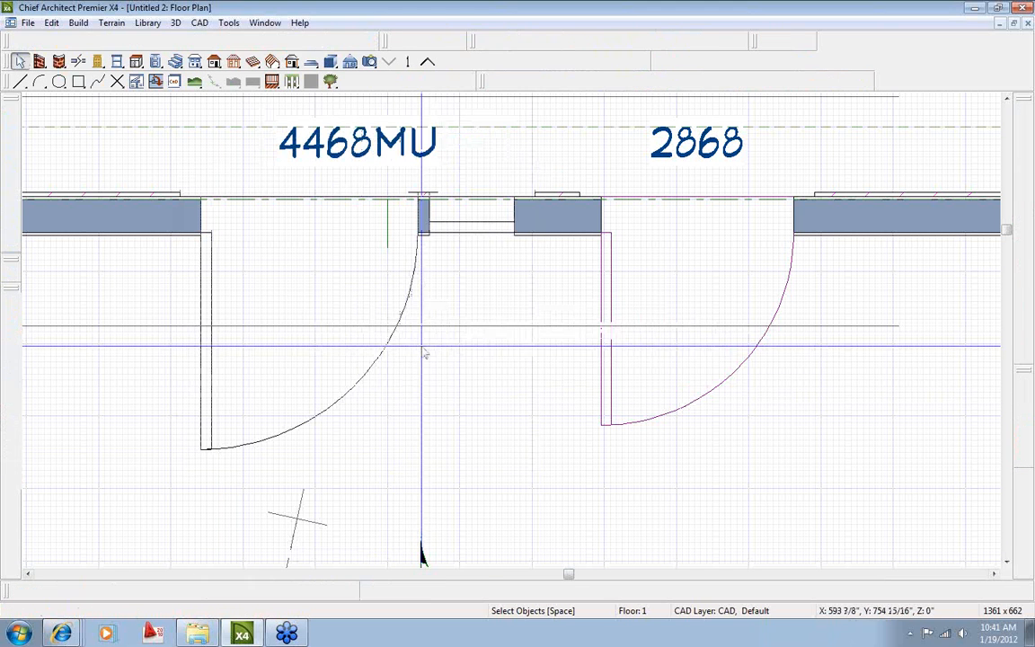
{"action": "middle_click_drag", "start_coordinate": [436, 350], "coordinate": [445, 368]}
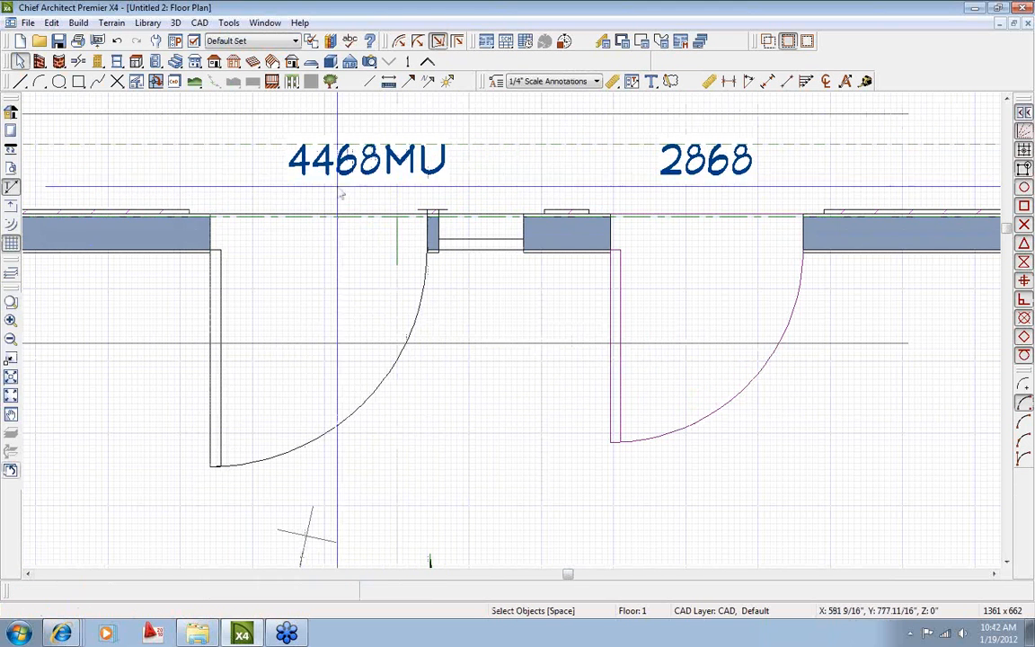
{"action": "double_click", "coordinate": [388, 181]}
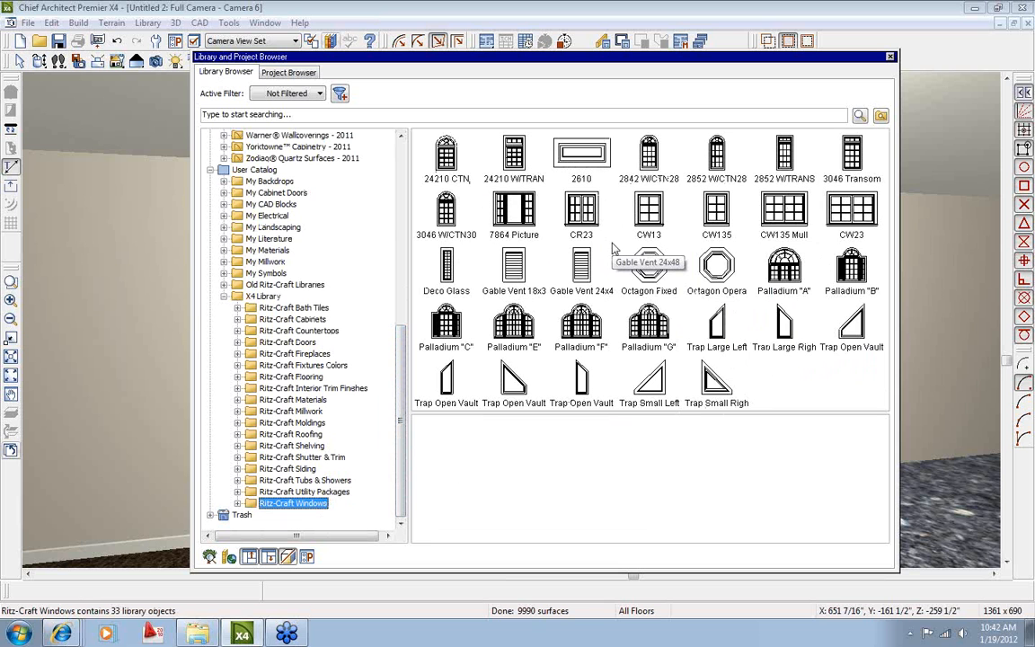
Place a Ritz-Craft double-hung window on the wall left of the entry door and sidelite.
{"action": "left_click", "coordinate": [890, 57]}
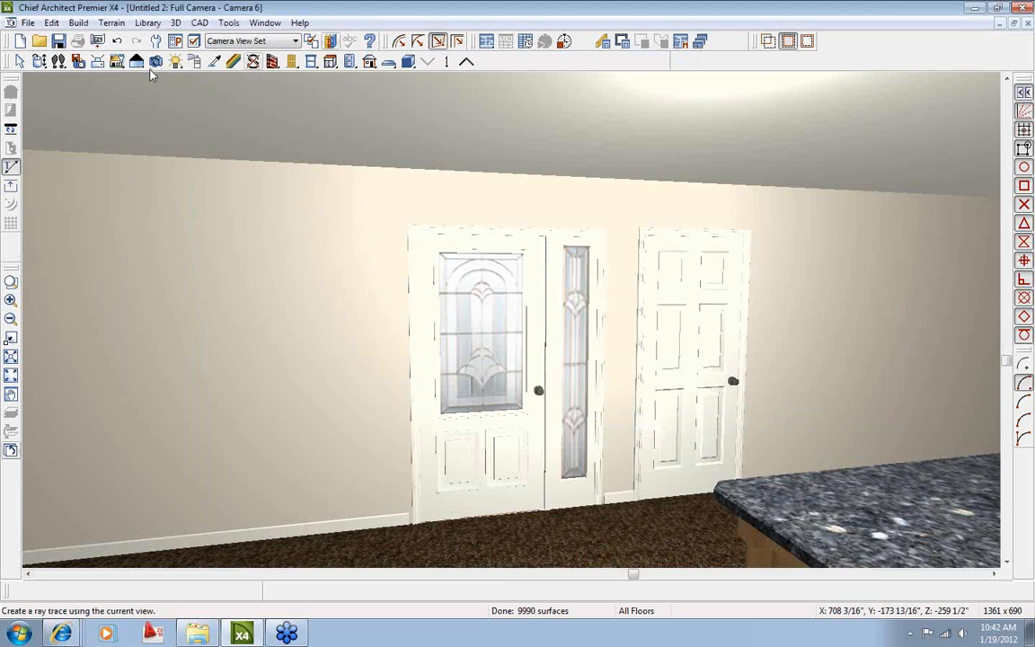
{"action": "left_click", "coordinate": [312, 346]}
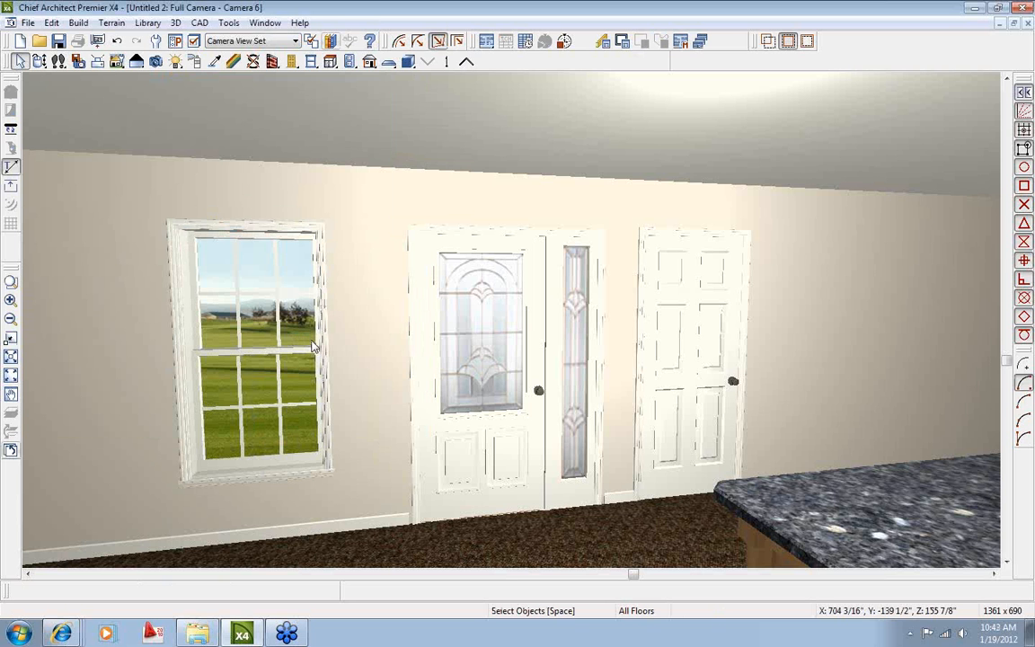
{"action": "left_click", "coordinate": [331, 40]}
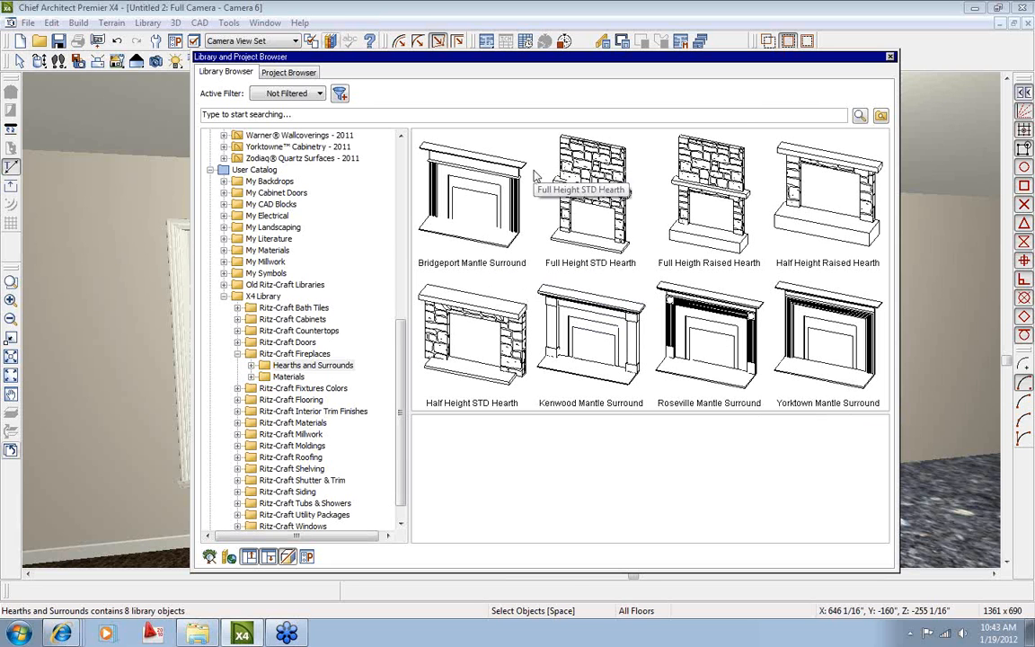
Add a Ritz-Craft fireplace surround, sample a material with the eyedropper, and select the lower closet wall.
{"action": "left_click", "coordinate": [11, 450]}
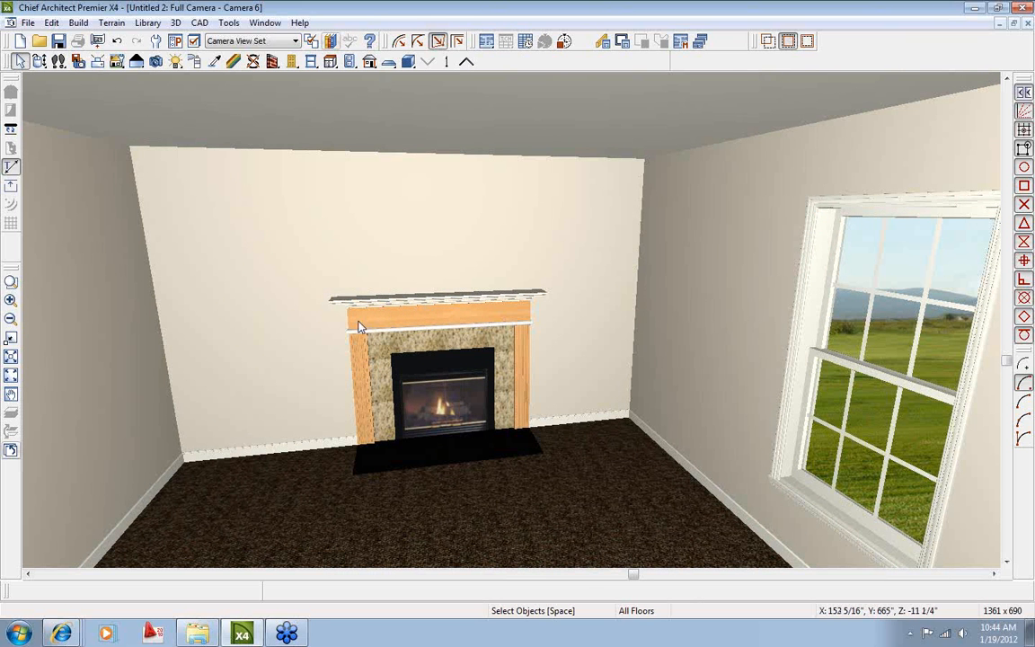
{"action": "left_click", "coordinate": [214, 61]}
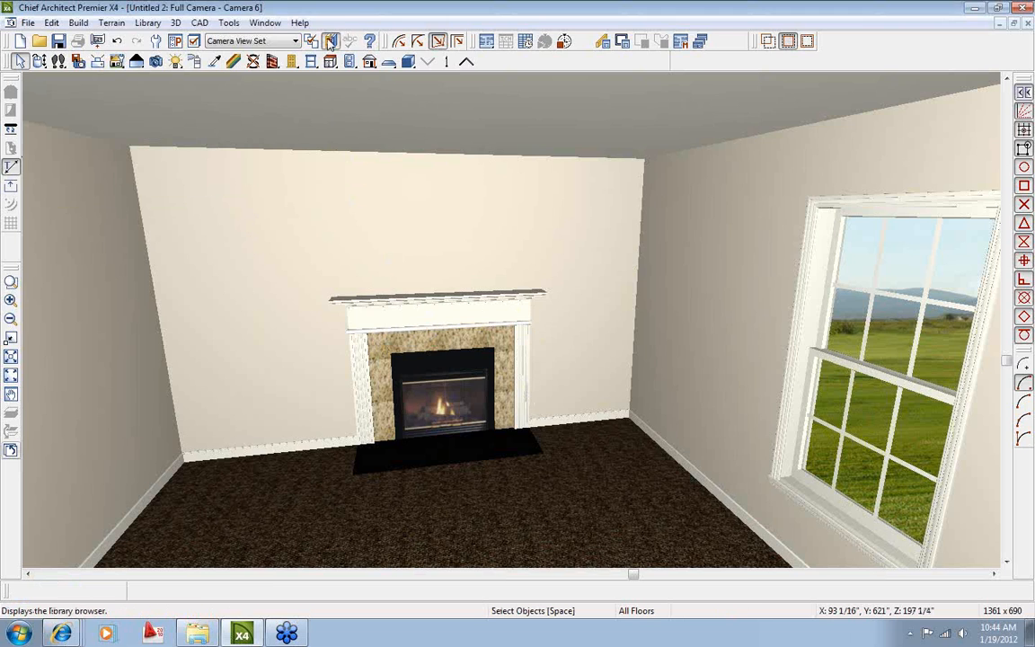
{"action": "left_click", "coordinate": [329, 42]}
{"action": "left_click", "coordinate": [291, 376]}
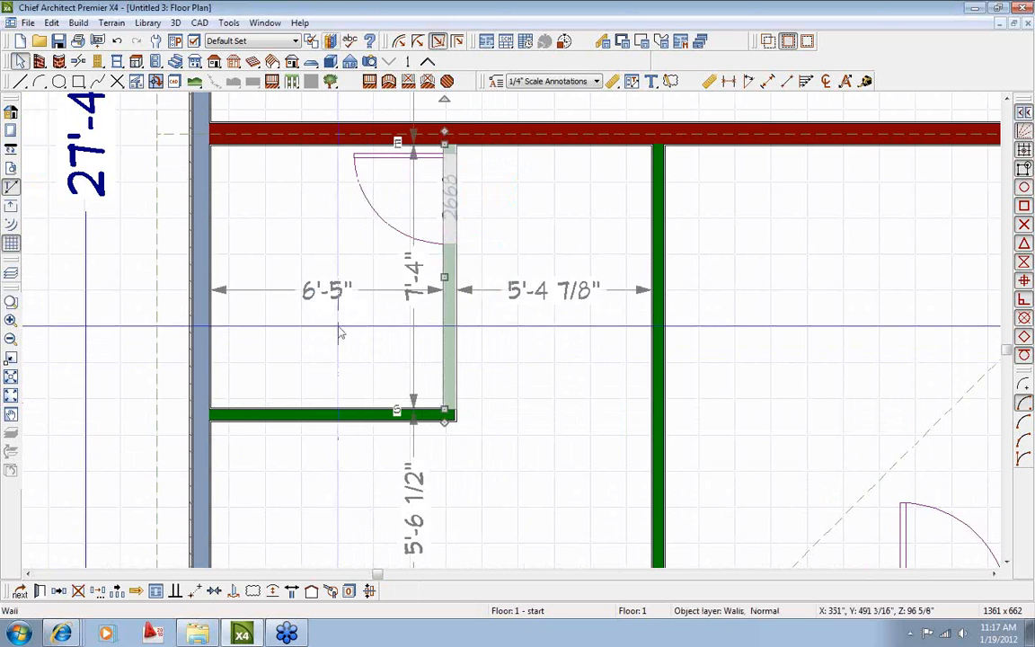
{"action": "left_click", "coordinate": [321, 320]}
{"action": "left_click", "coordinate": [319, 415]}
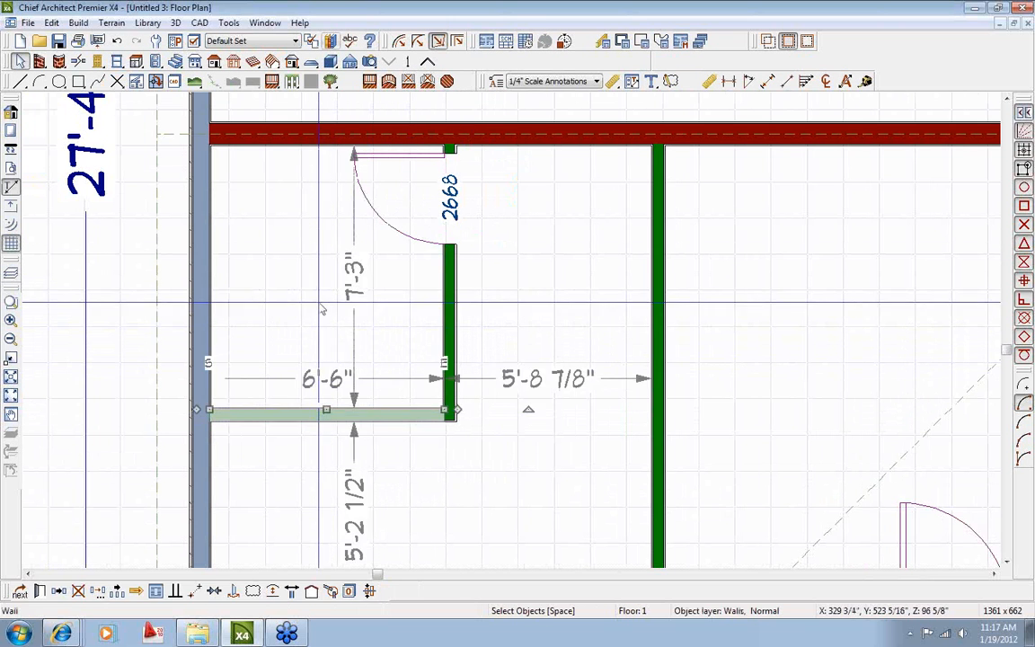
Move the closet's lower wall from 7'-3" to a 3'-10" distance.
{"action": "left_click", "coordinate": [338, 310]}
{"action": "left_click", "coordinate": [352, 402]}
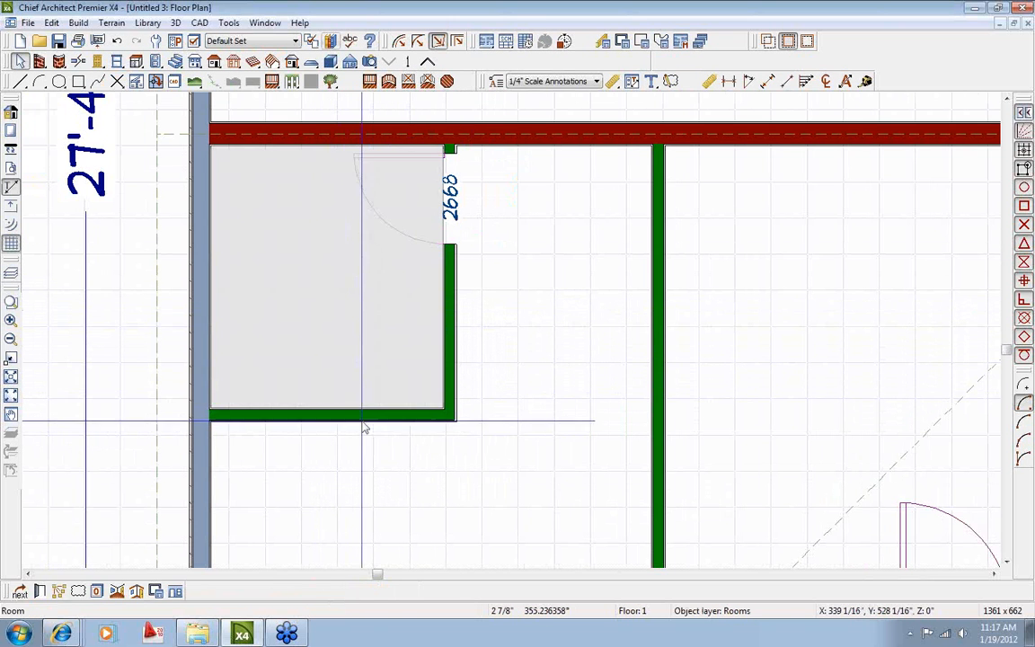
{"action": "left_click", "coordinate": [363, 415]}
{"action": "left_click", "coordinate": [399, 288]}
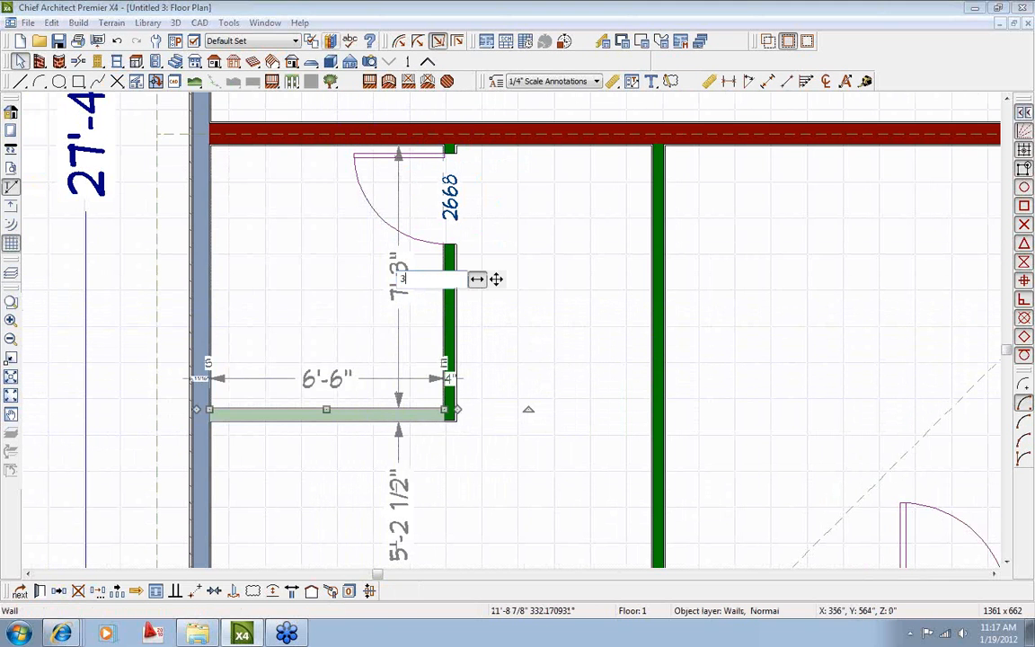
{"action": "key", "text": "Return"}
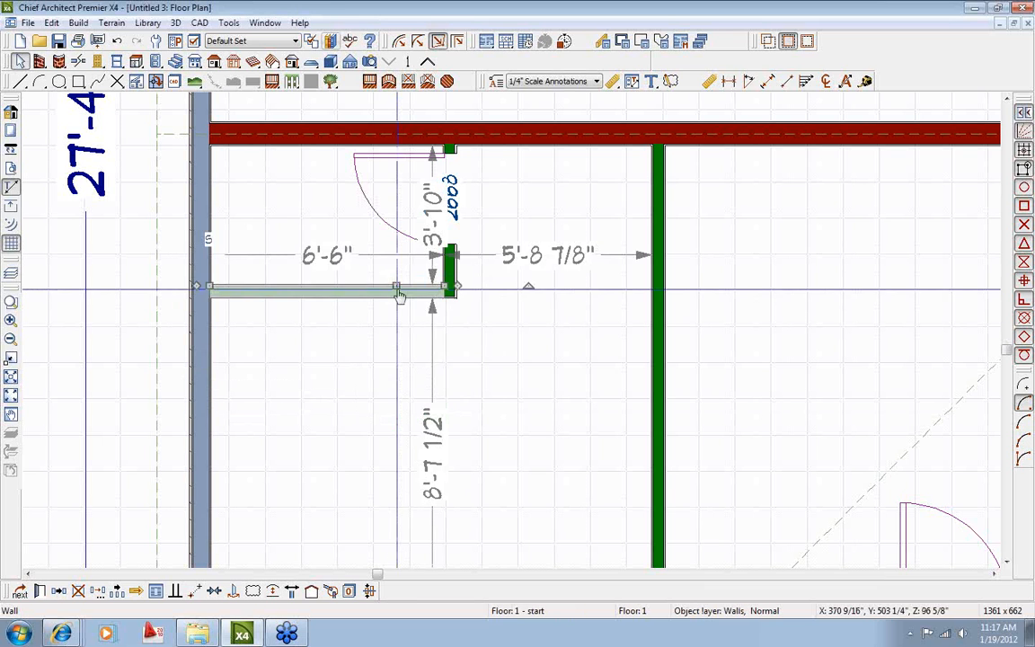
{"action": "key", "text": "Escape"}
Set the lower wall to 5'-10" and open the Ritz-Craft Shelving Wood library.
{"action": "left_click", "coordinate": [356, 292]}
{"action": "left_click", "coordinate": [391, 252]}
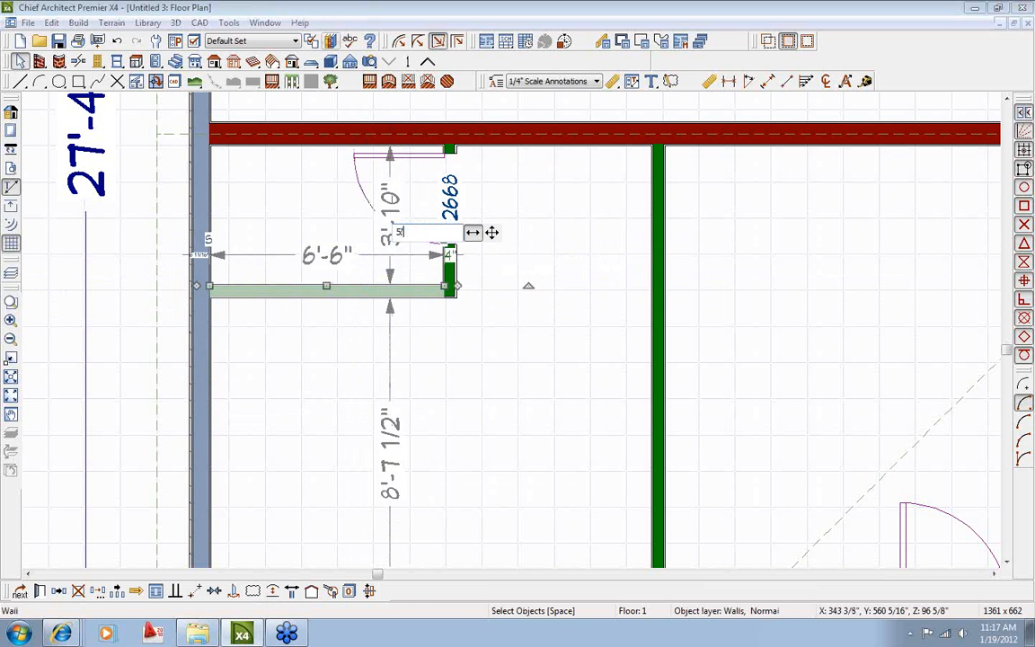
{"action": "key", "text": "Return"}
{"action": "key", "text": "Escape"}
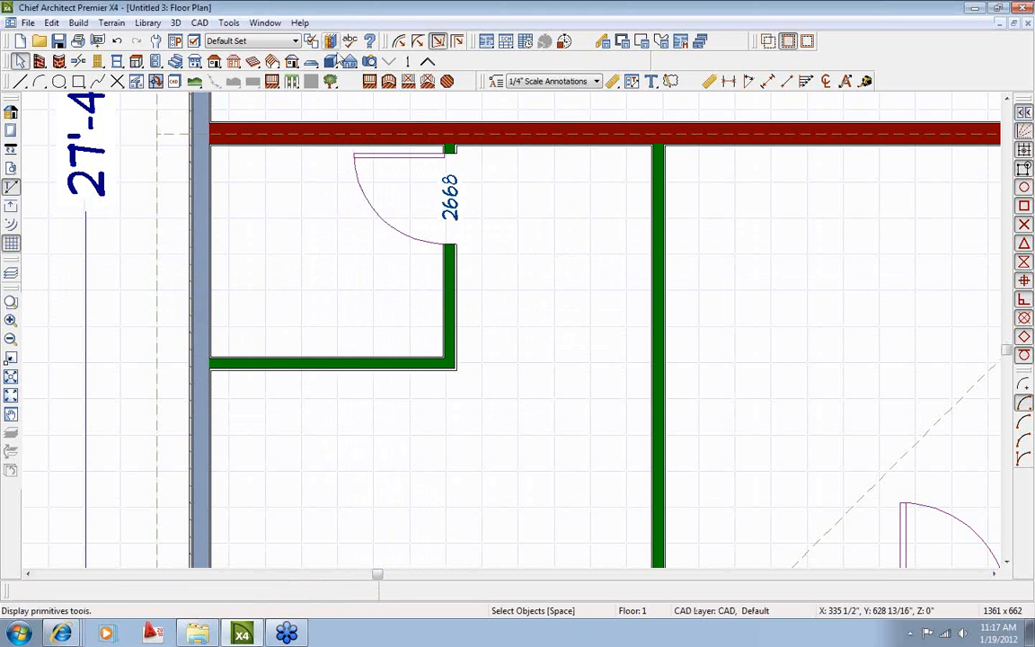
{"action": "left_click", "coordinate": [330, 41]}
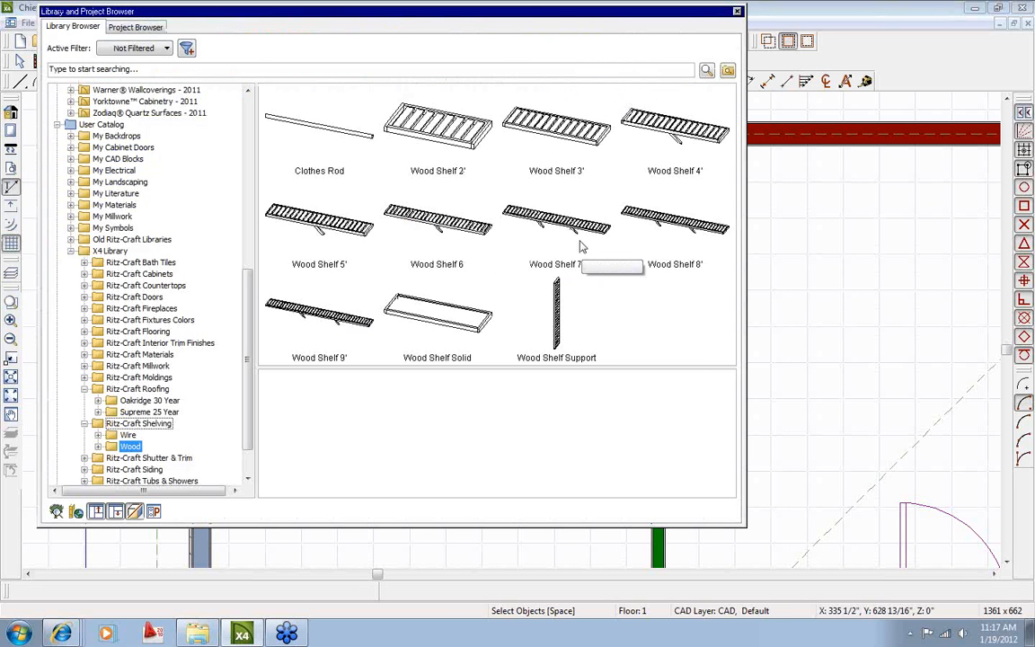
Place a Wood Shelf 6' on the bottom wall, stretched to the right wall (6'-5").
{"action": "left_click", "coordinate": [736, 13]}
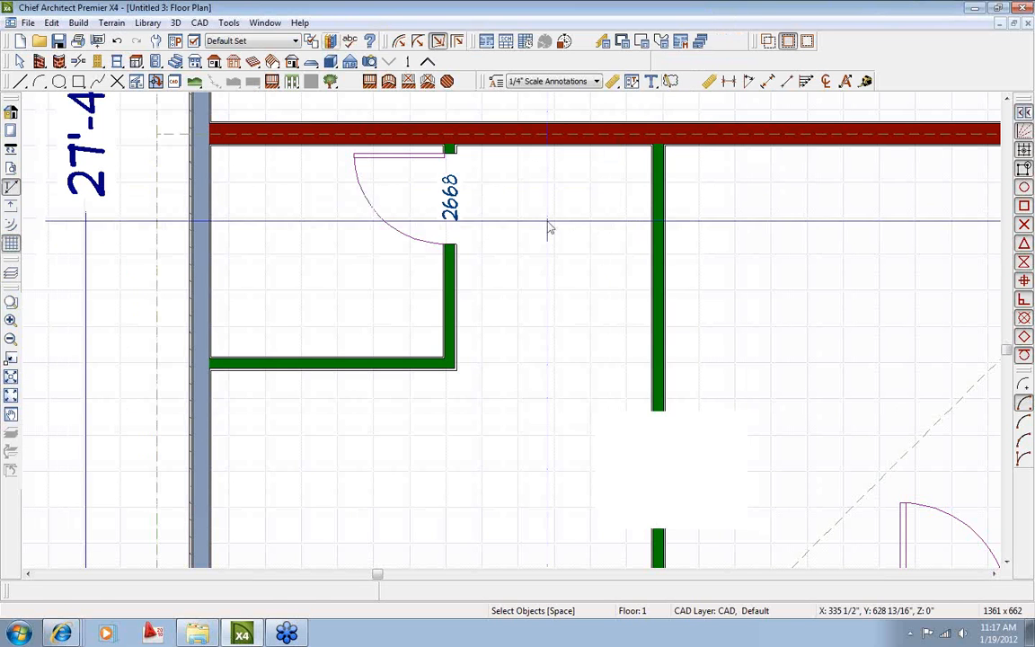
{"action": "left_click", "coordinate": [451, 274]}
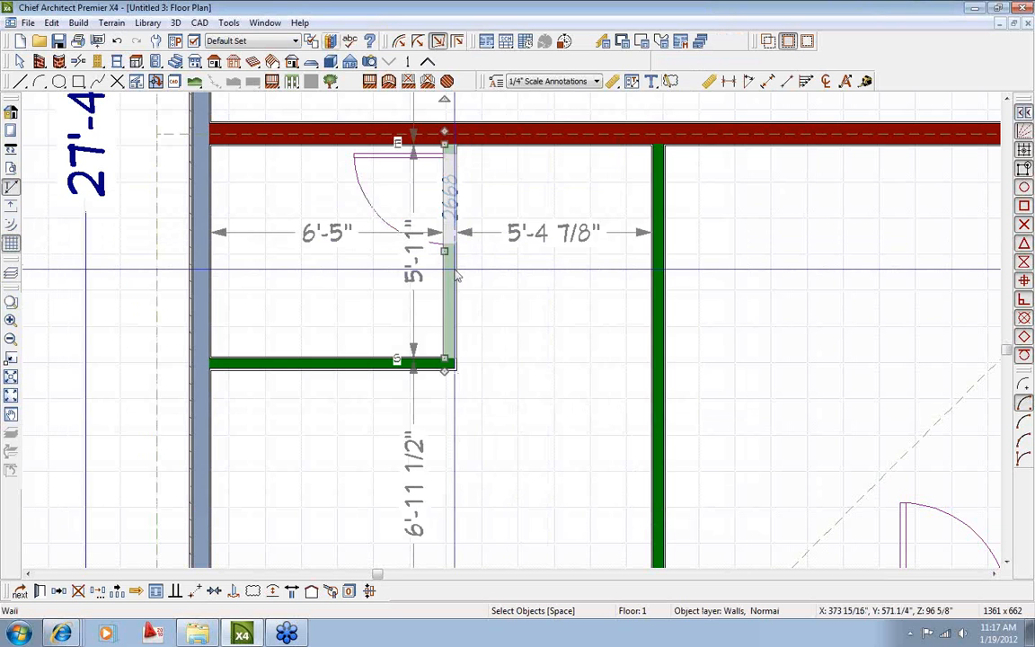
{"action": "left_click", "coordinate": [265, 23]}
{"action": "left_click", "coordinate": [299, 23]}
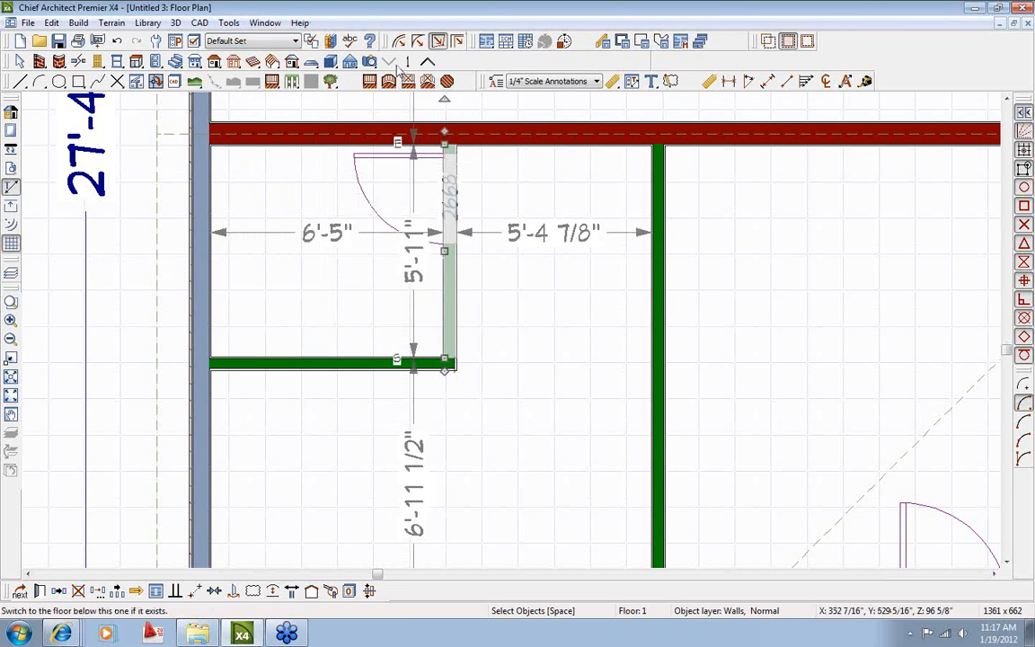
{"action": "left_click", "coordinate": [330, 42]}
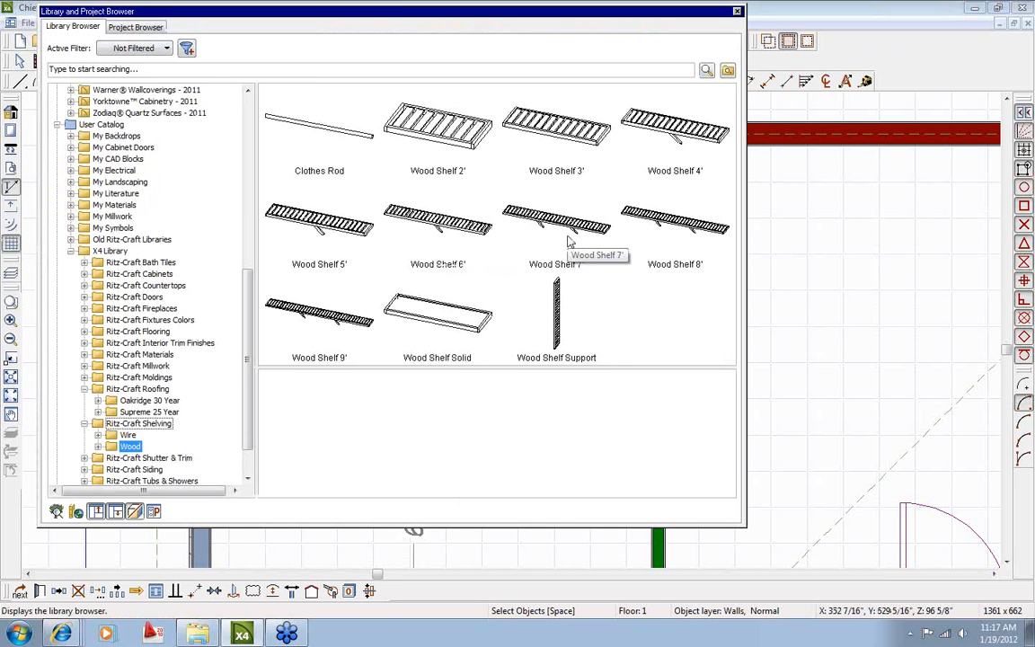
{"action": "left_click", "coordinate": [437, 220]}
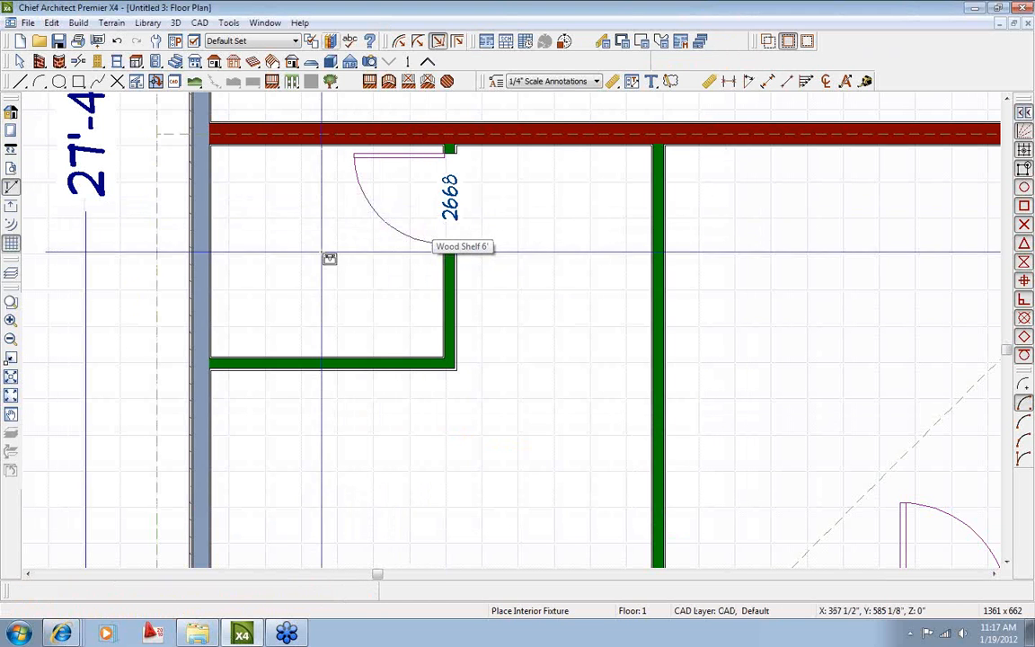
{"action": "left_click", "coordinate": [309, 344]}
{"action": "scroll", "coordinate": [324, 341], "scroll_direction": "up", "scroll_amount": 1}
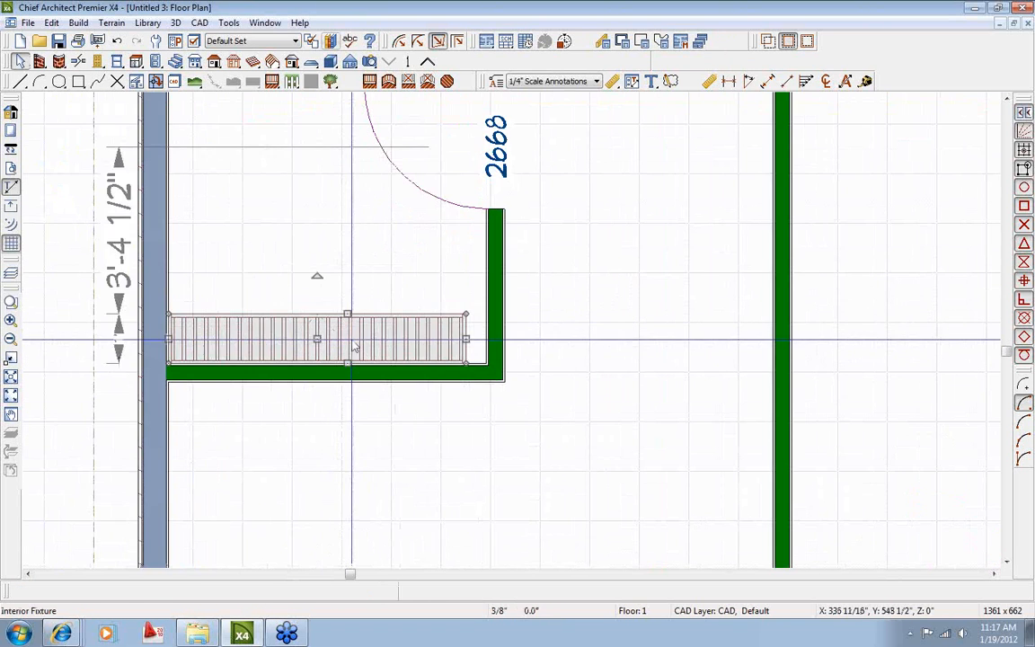
{"action": "scroll", "coordinate": [469, 342], "scroll_direction": "up", "scroll_amount": 1}
{"action": "left_click_drag", "start_coordinate": [469, 342], "coordinate": [496, 342]}
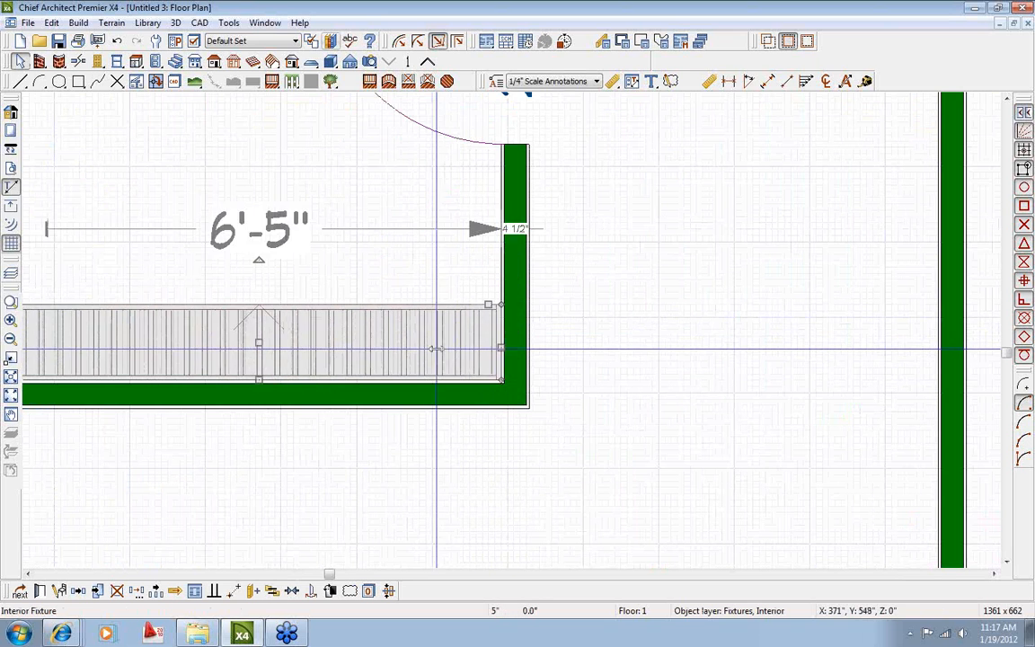
{"action": "scroll", "coordinate": [494, 349], "scroll_direction": "down", "scroll_amount": 2}
{"action": "left_click", "coordinate": [363, 293]}
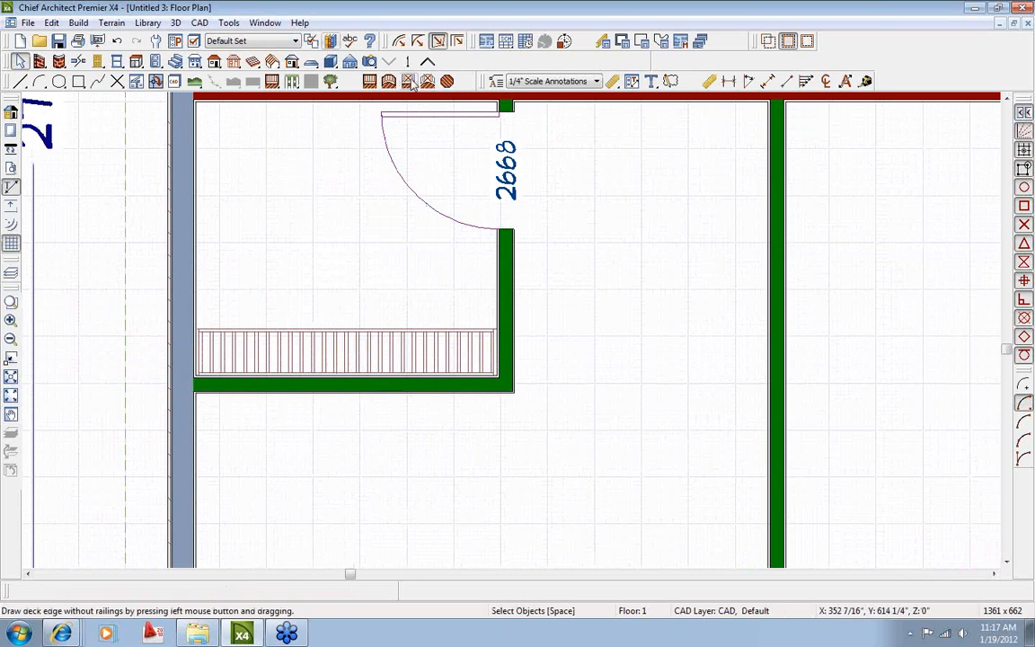
Measure the clearance above the new shelf with the Tape Measure.
{"action": "left_click", "coordinate": [866, 81]}
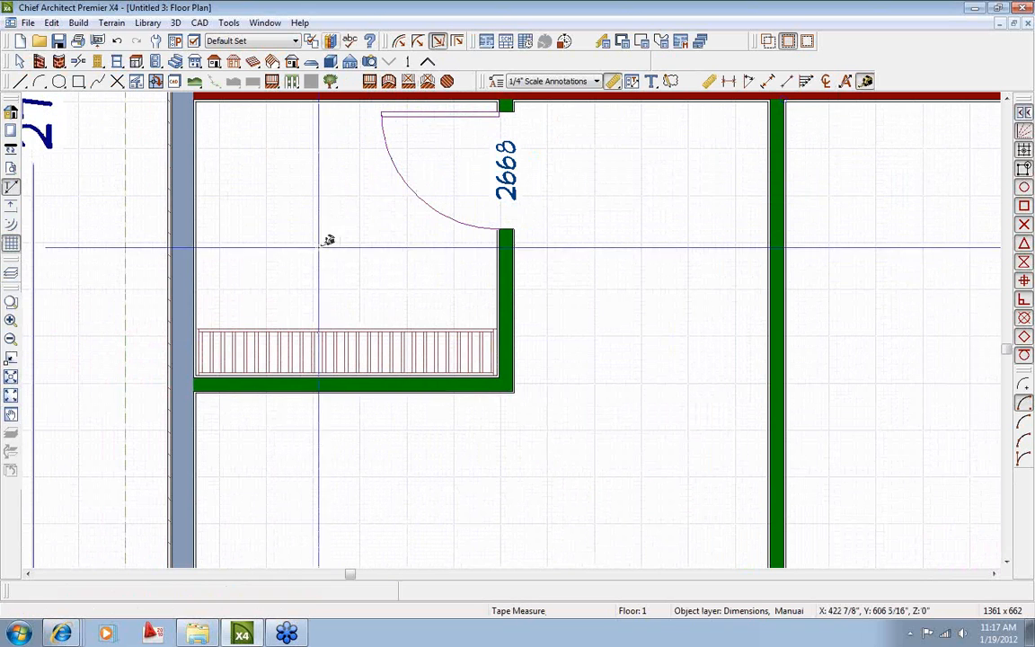
{"action": "left_click_drag", "start_coordinate": [288, 316], "coordinate": [289, 285]}
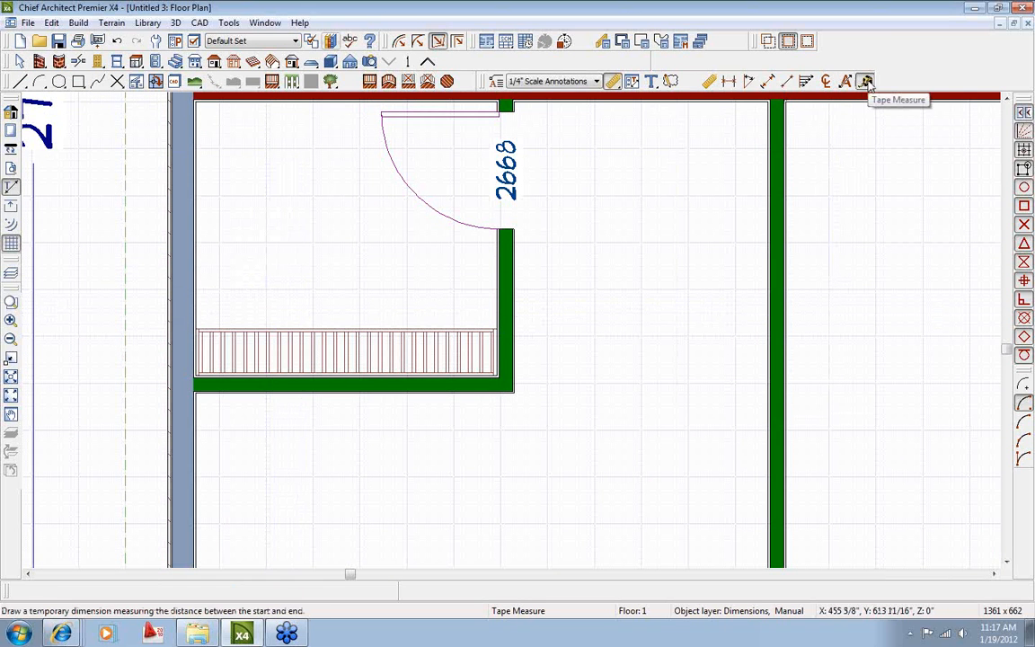
{"action": "left_click_drag", "start_coordinate": [288, 316], "coordinate": [293, 95]}
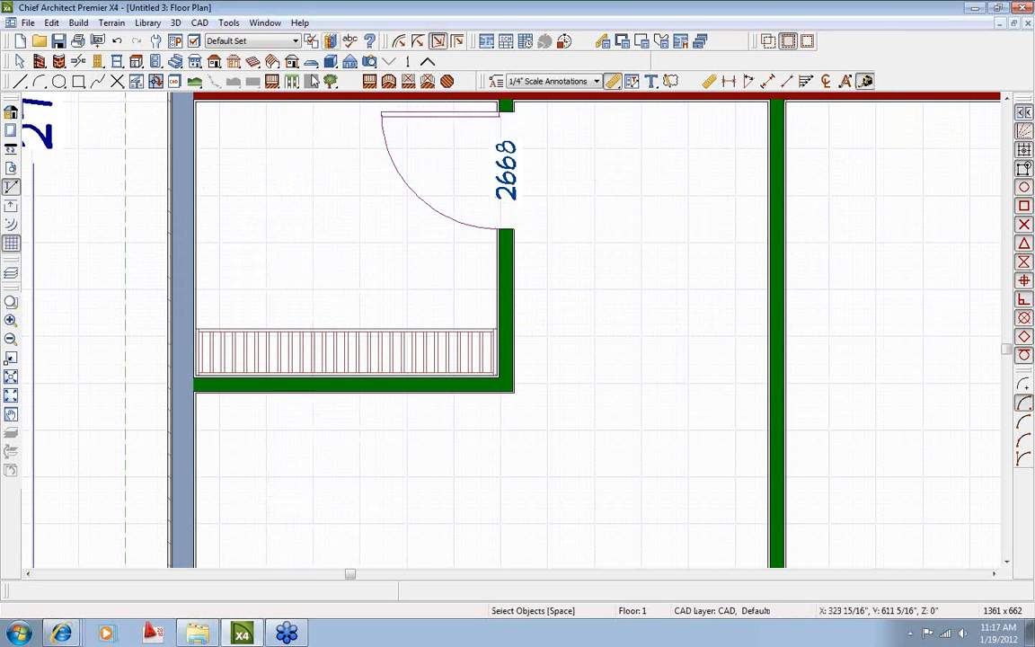
Drop a Wood Shelf 5' into the closet and rotate it 90° to run vertically.
{"action": "left_click", "coordinate": [328, 41]}
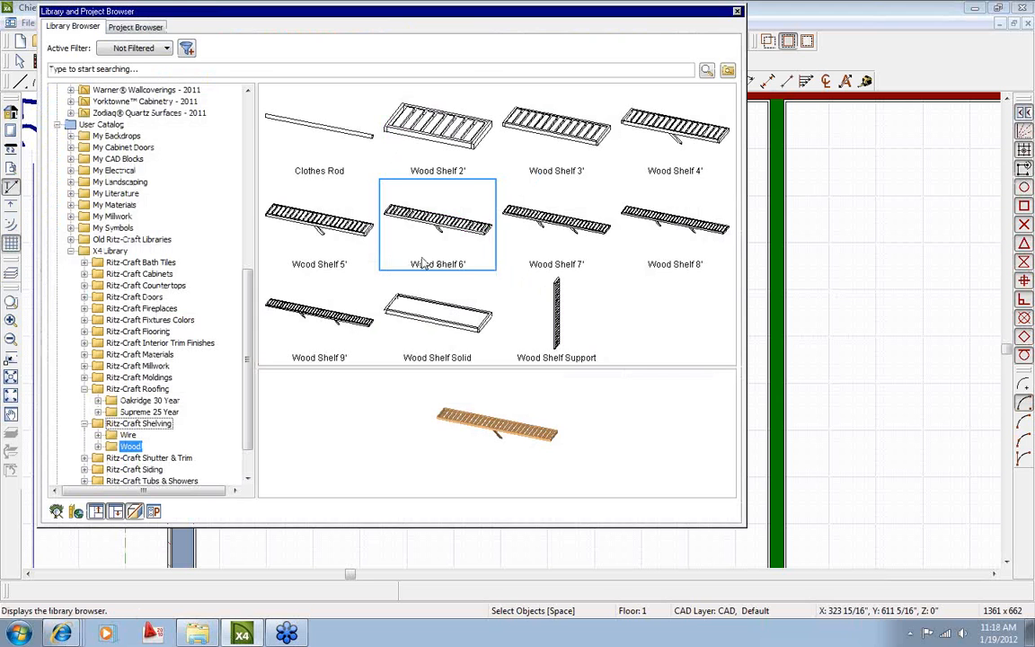
{"action": "left_click", "coordinate": [325, 228]}
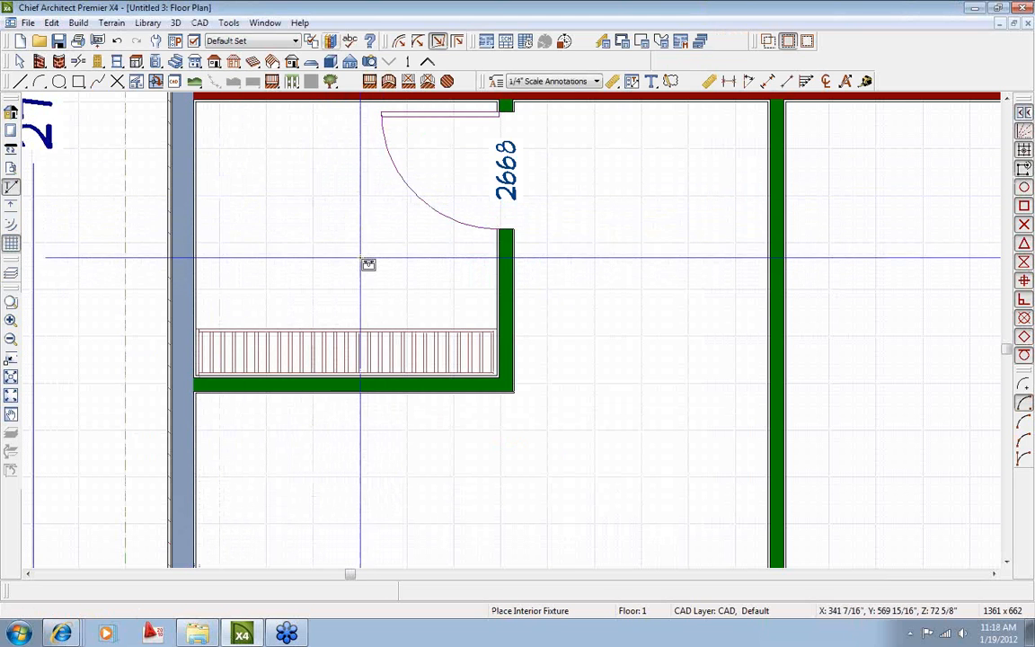
{"action": "left_click", "coordinate": [431, 491]}
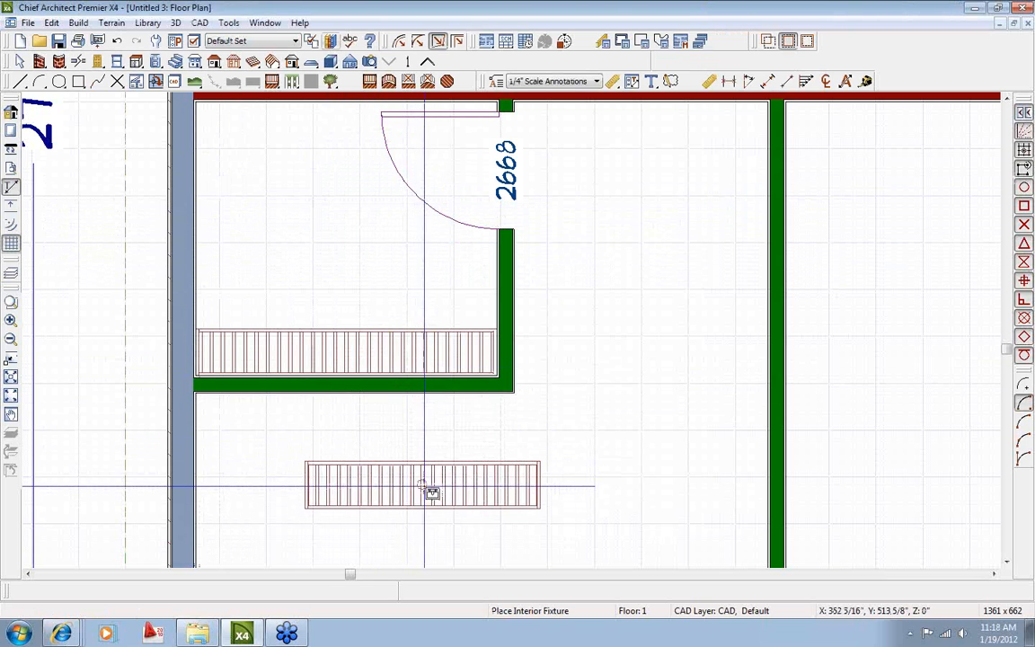
{"action": "middle_click_drag", "start_coordinate": [446, 434], "coordinate": [426, 384]}
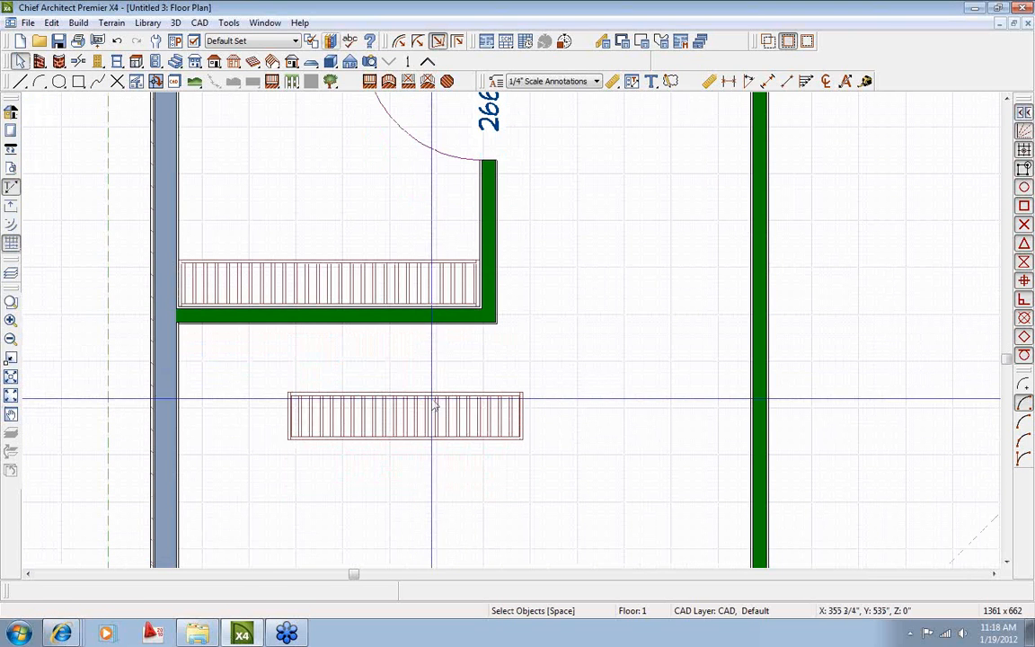
{"action": "left_click", "coordinate": [430, 408]}
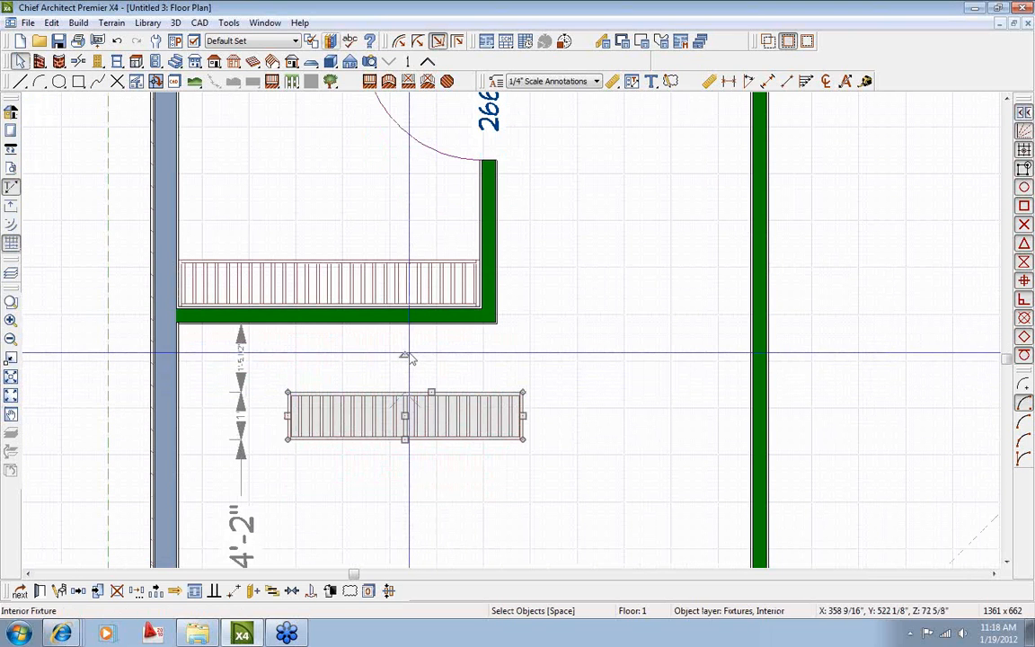
{"action": "left_click_drag", "start_coordinate": [406, 357], "coordinate": [294, 232]}
Move the 5' shelf against the left wall and shorten it to meet the bottom shelf.
{"action": "scroll", "coordinate": [461, 429], "scroll_direction": "down", "scroll_amount": 3}
{"action": "scroll", "coordinate": [353, 233], "scroll_direction": "up", "scroll_amount": 5}
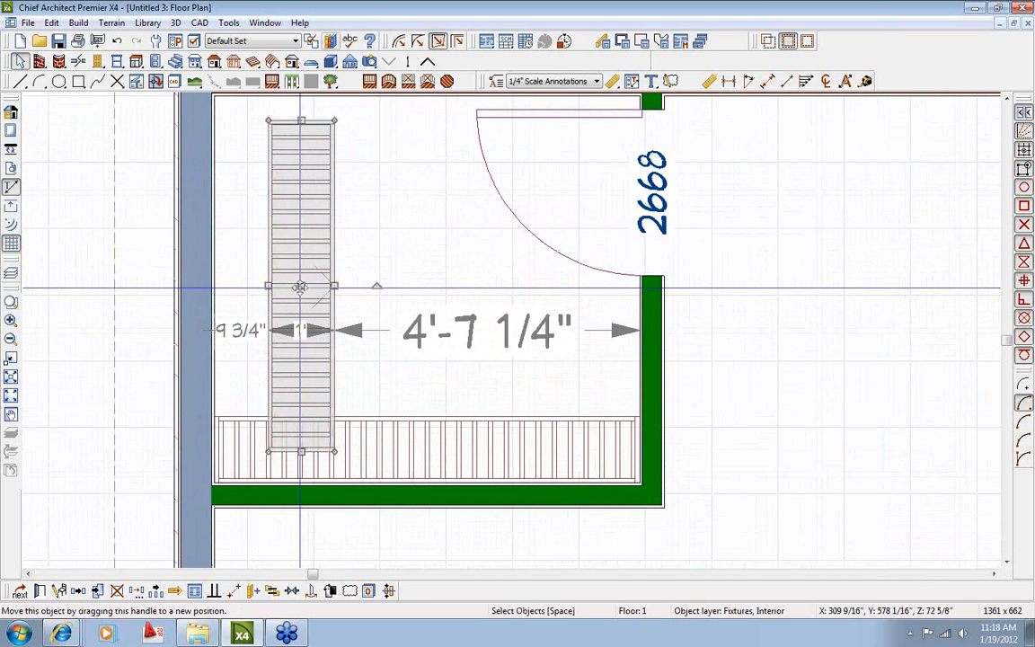
{"action": "left_click_drag", "start_coordinate": [301, 286], "coordinate": [224, 261]}
{"action": "scroll", "coordinate": [244, 424], "scroll_direction": "up", "scroll_amount": 2}
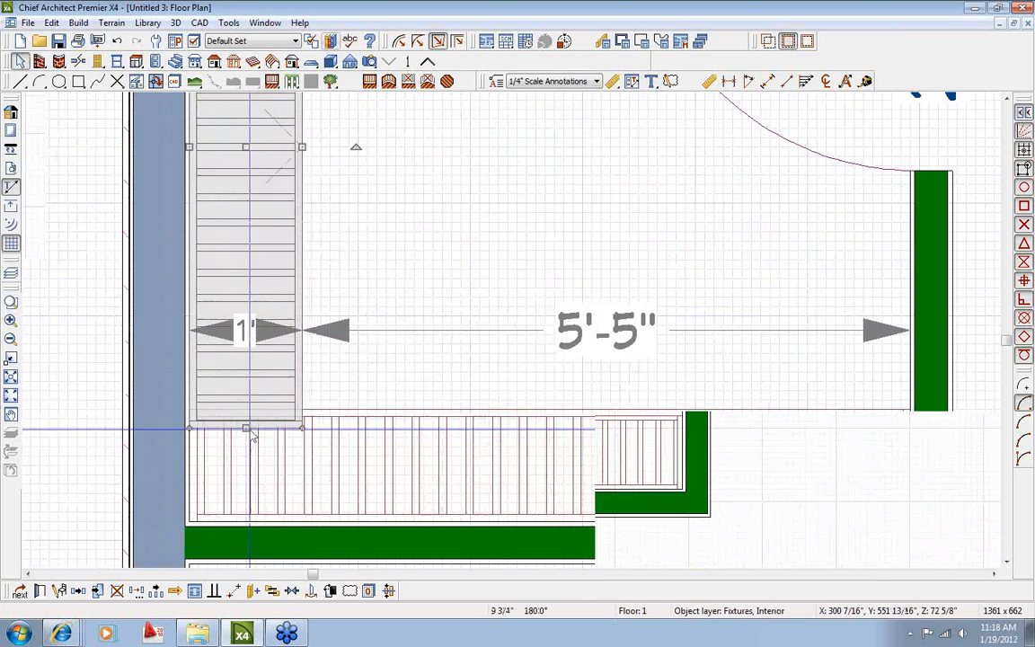
{"action": "left_click_drag", "start_coordinate": [244, 426], "coordinate": [242, 397]}
{"action": "left_click", "coordinate": [427, 369]}
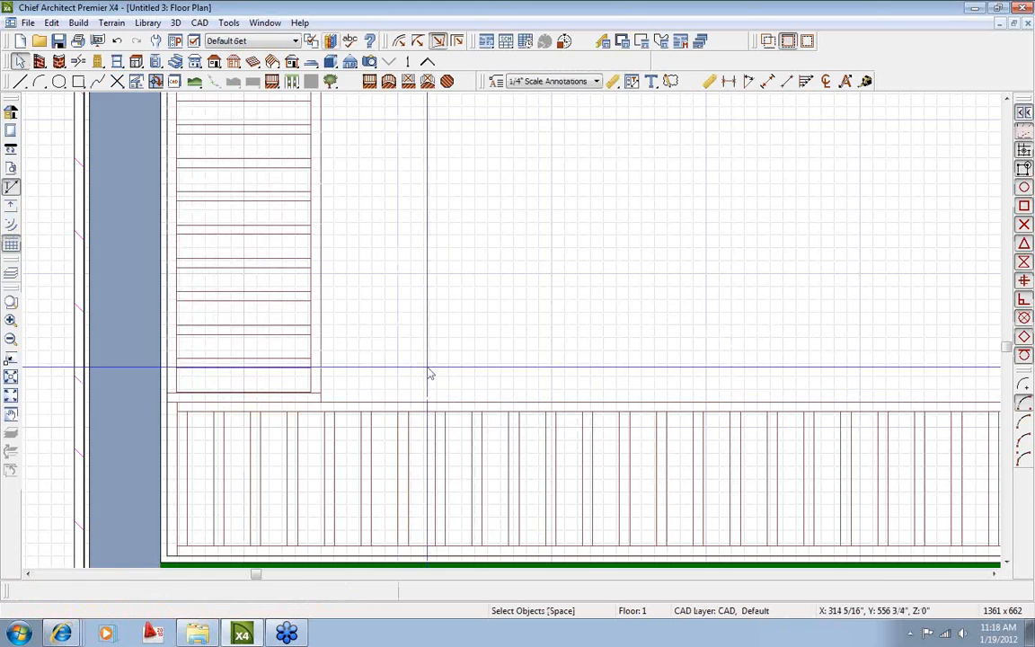
{"action": "scroll", "coordinate": [437, 388], "scroll_direction": "down", "scroll_amount": 2}
{"action": "scroll", "coordinate": [437, 388], "scroll_direction": "down", "scroll_amount": 2}
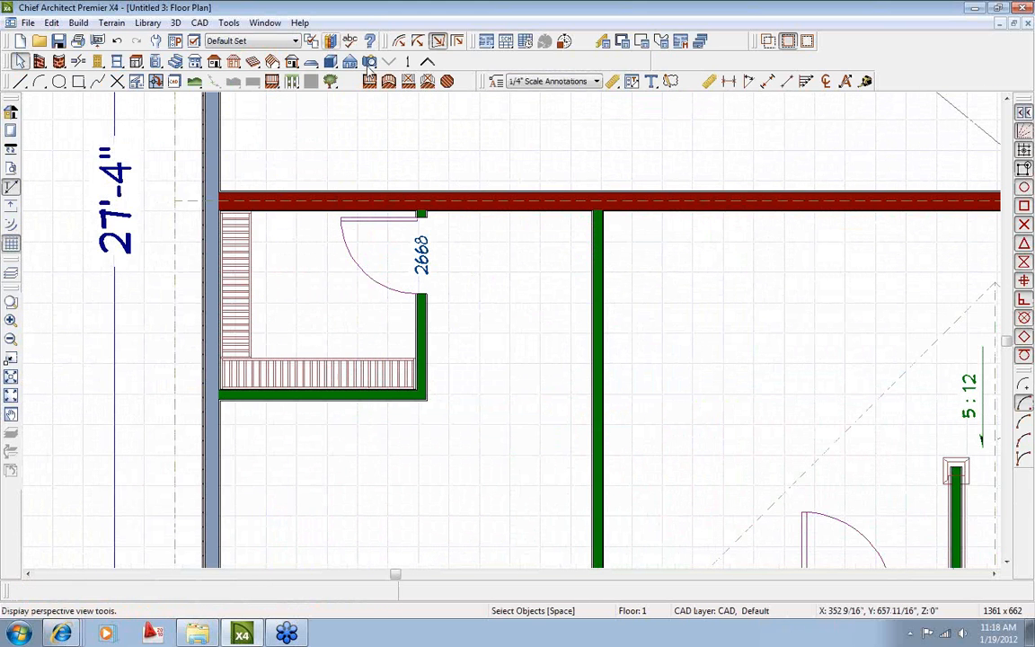
Open a Perspective Floor Overview, center the camera on the closet and orbit to an oblique view.
{"action": "left_click", "coordinate": [369, 63]}
{"action": "left_click", "coordinate": [524, 62]}
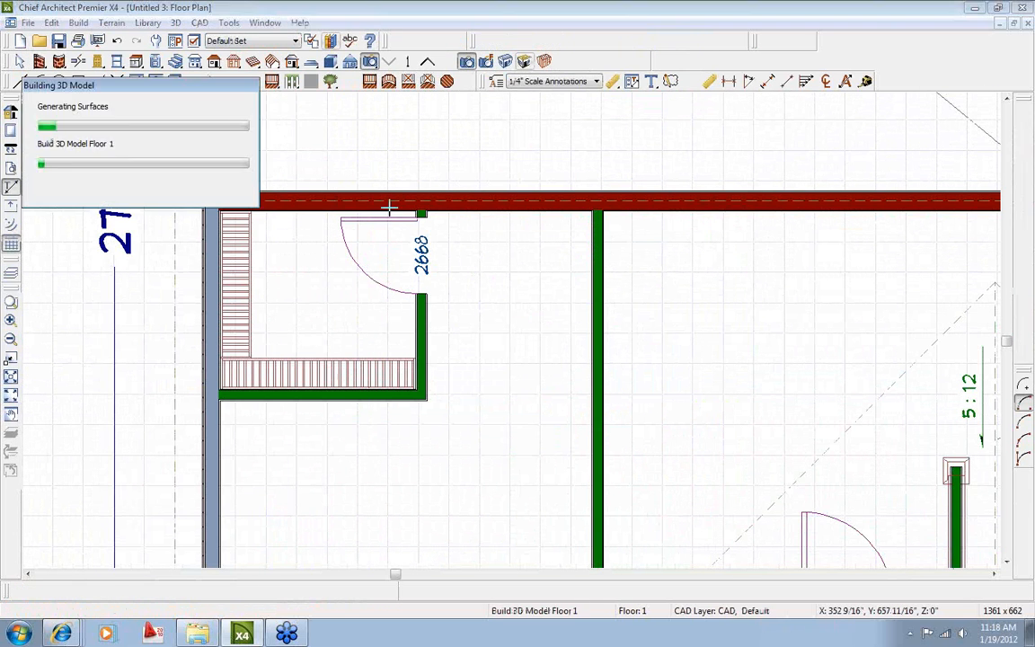
{"action": "left_click_drag", "start_coordinate": [365, 233], "coordinate": [610, 297]}
{"action": "scroll", "coordinate": [612, 296], "scroll_direction": "up", "scroll_amount": 4}
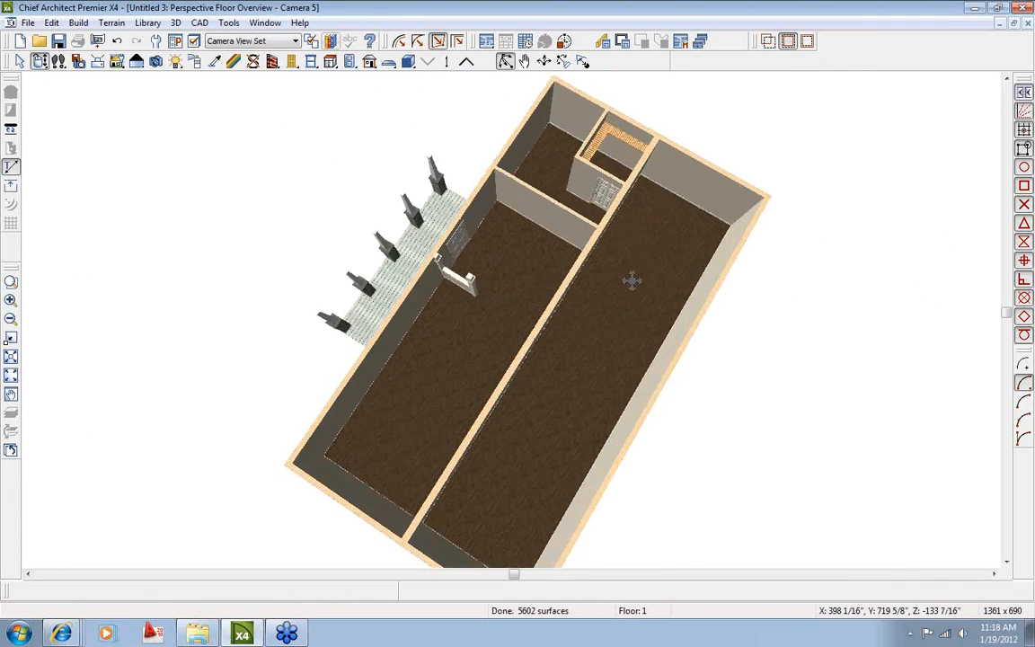
{"action": "left_click", "coordinate": [583, 61]}
{"action": "left_click", "coordinate": [657, 107]}
{"action": "left_click_drag", "start_coordinate": [655, 112], "coordinate": [542, 286]}
{"action": "scroll", "coordinate": [545, 309], "scroll_direction": "up", "scroll_amount": 2}
{"action": "left_click_drag", "start_coordinate": [485, 421], "coordinate": [593, 348]}
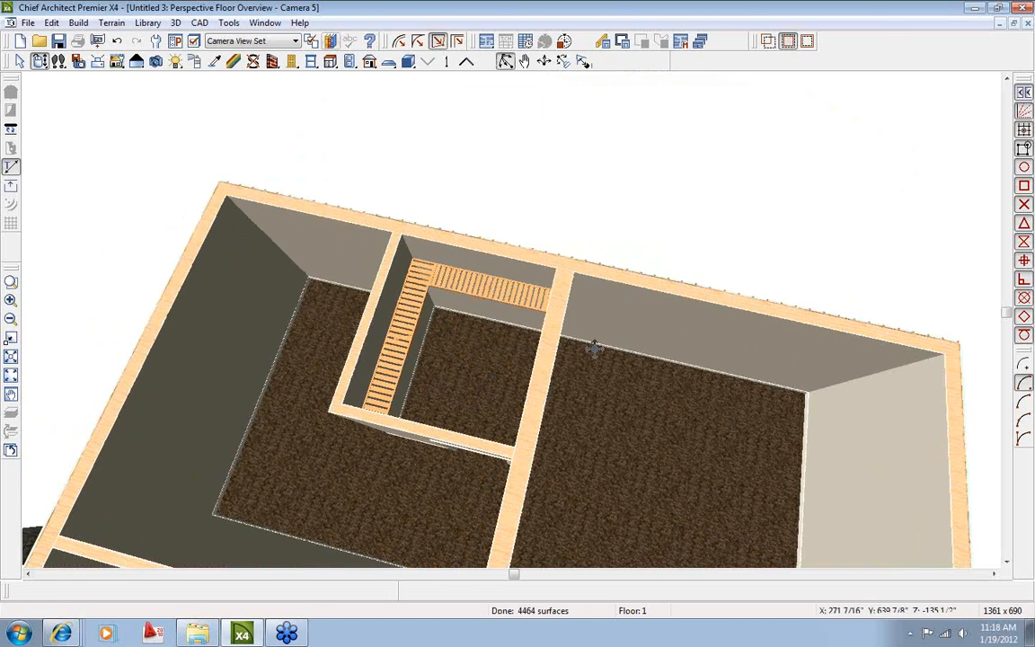
Close the 3D view and delete the shelf along the closet's left wall.
{"action": "left_click", "coordinate": [1027, 23]}
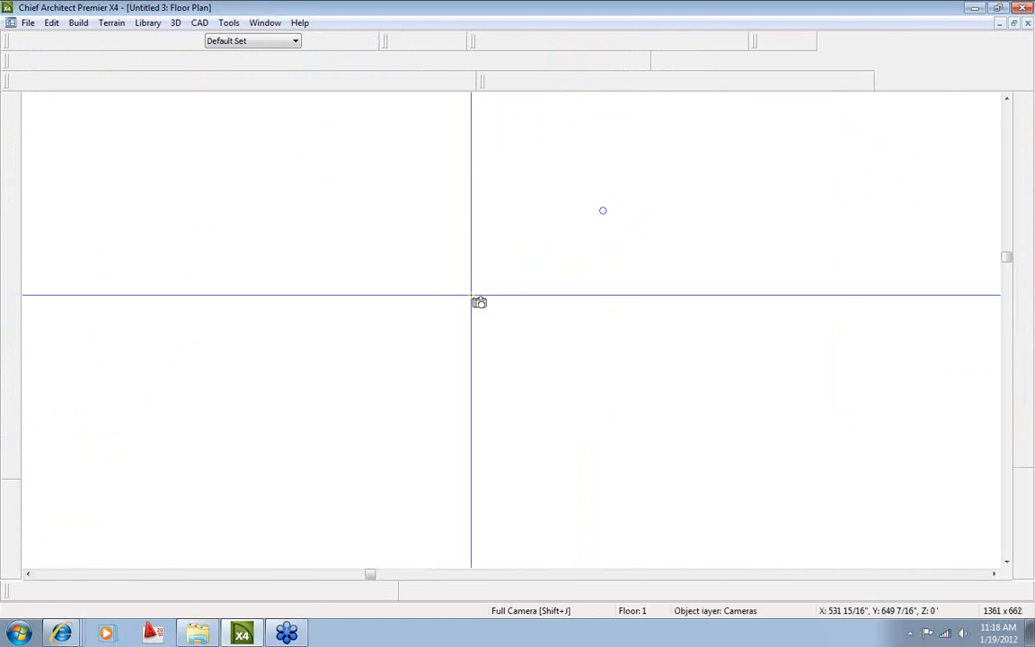
{"action": "left_click", "coordinate": [330, 40]}
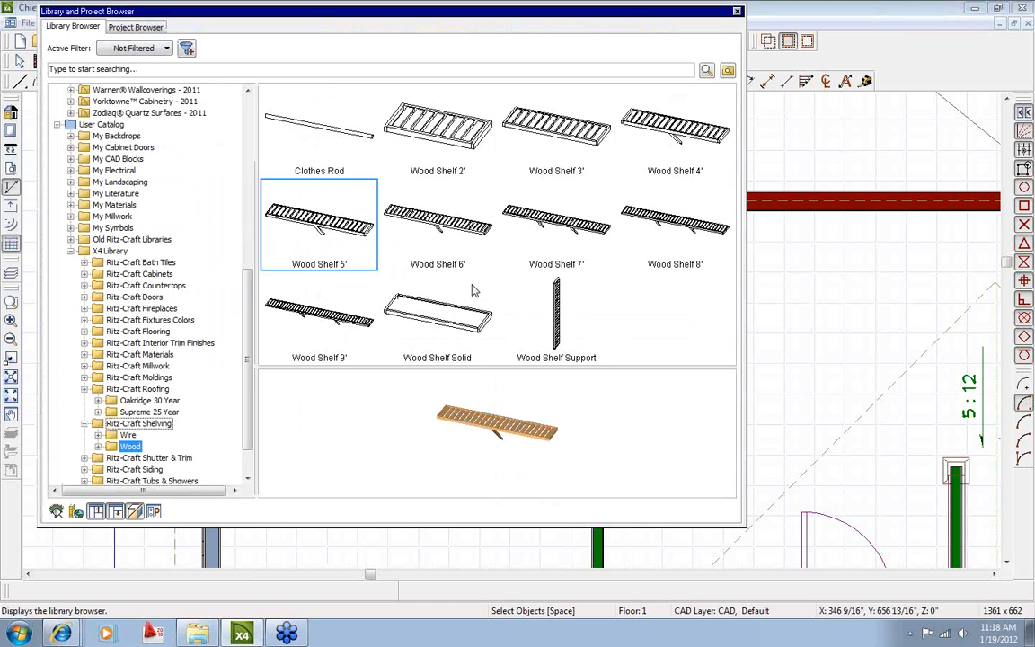
{"action": "left_click", "coordinate": [559, 316]}
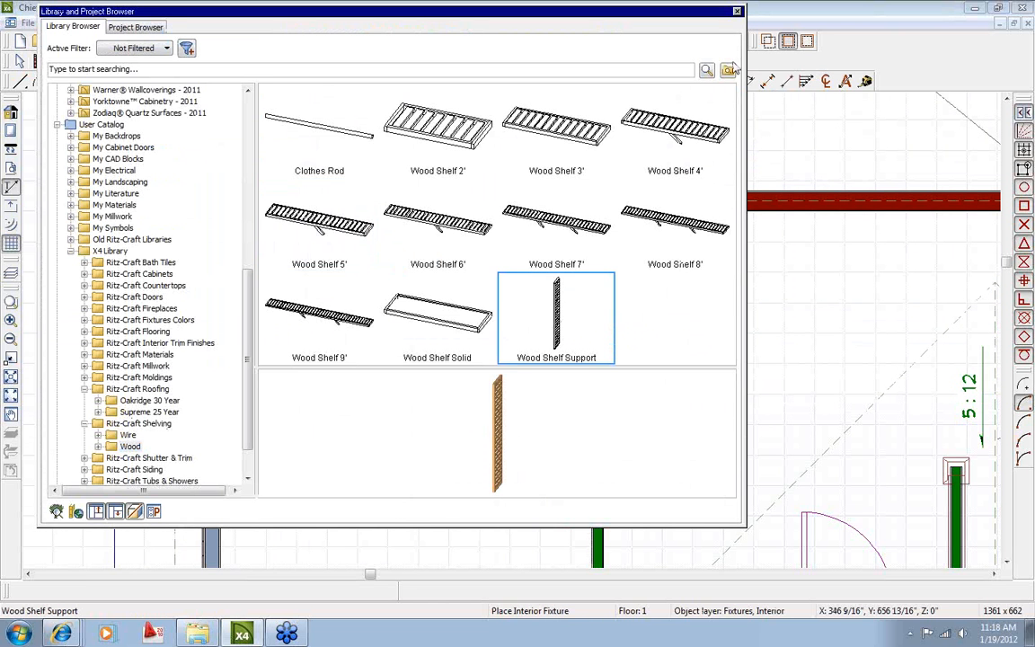
{"action": "left_click", "coordinate": [739, 13]}
{"action": "left_click", "coordinate": [239, 277]}
{"action": "scroll", "coordinate": [368, 298], "scroll_direction": "up", "scroll_amount": 3}
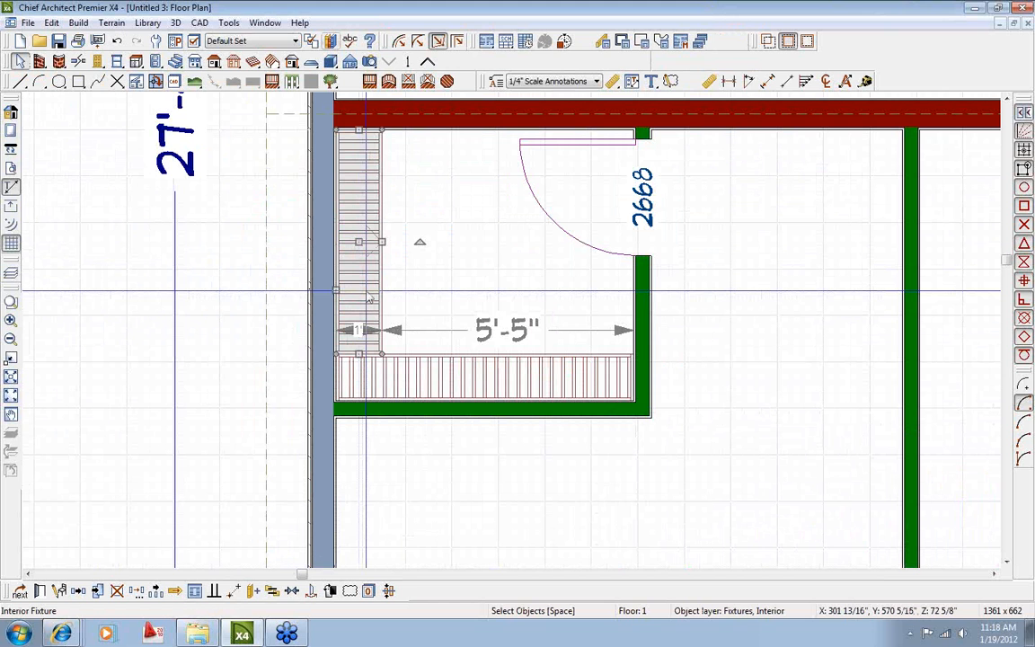
{"action": "key", "text": "Delete"}
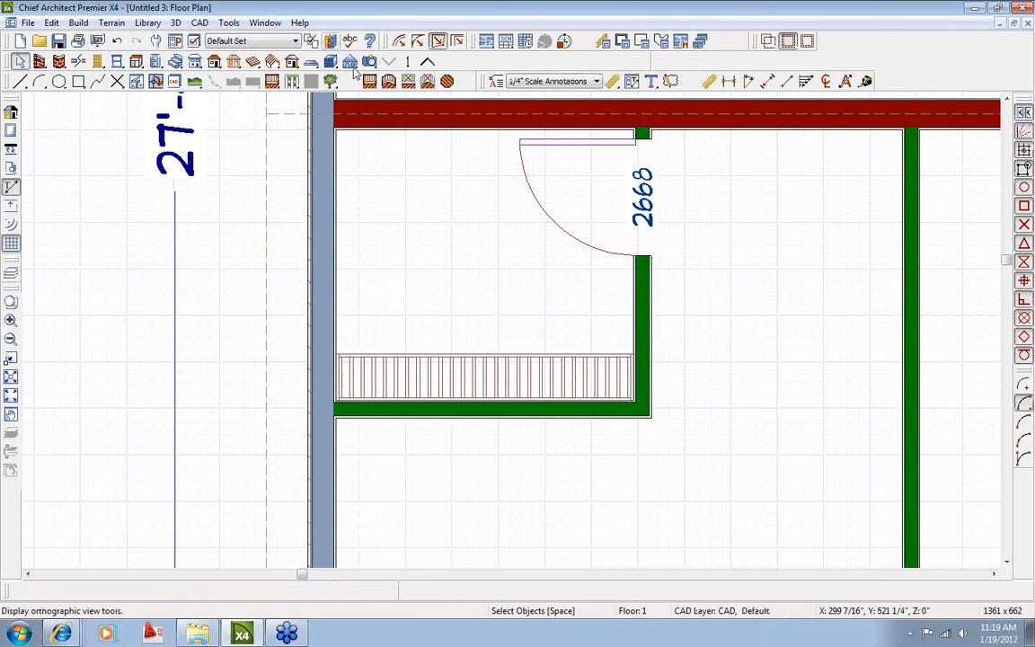
Place two Wood Shelf Supports on the closet's left wall.
{"action": "left_click", "coordinate": [332, 45]}
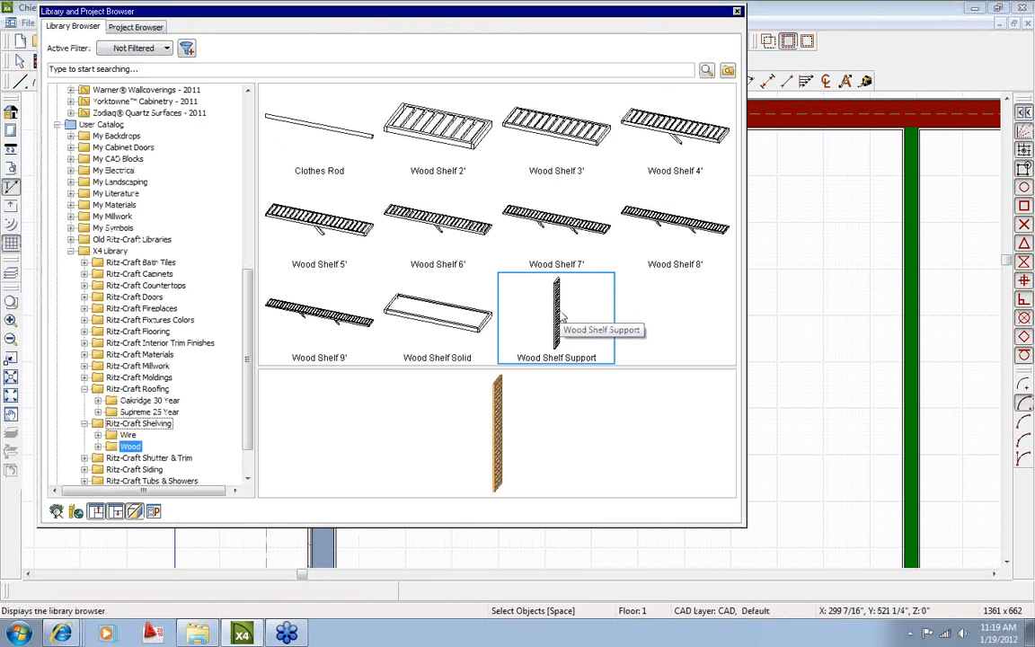
{"action": "double_click", "coordinate": [561, 348]}
{"action": "left_click", "coordinate": [359, 290]}
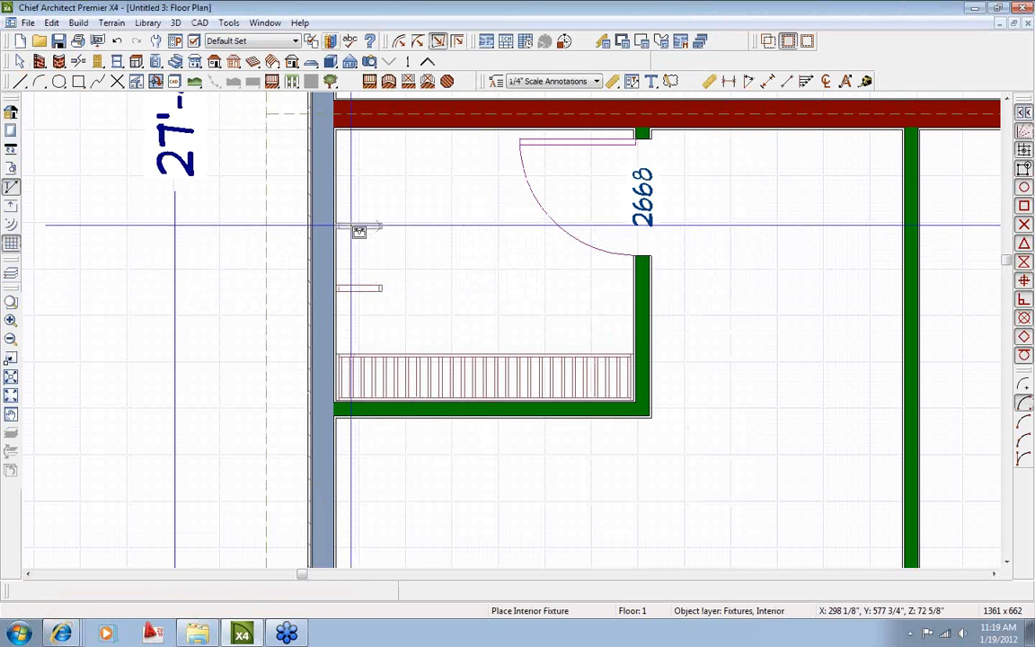
{"action": "left_click", "coordinate": [381, 232]}
Place a Wood Shelf 5' from the library into the plan.
{"action": "left_click", "coordinate": [332, 45]}
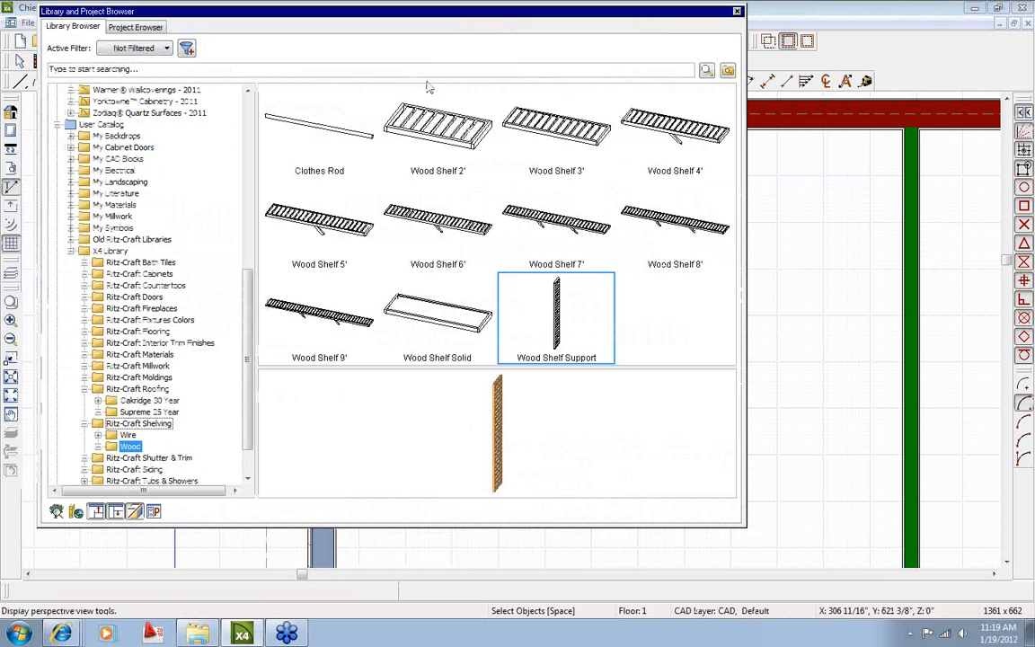
{"action": "left_click", "coordinate": [321, 222]}
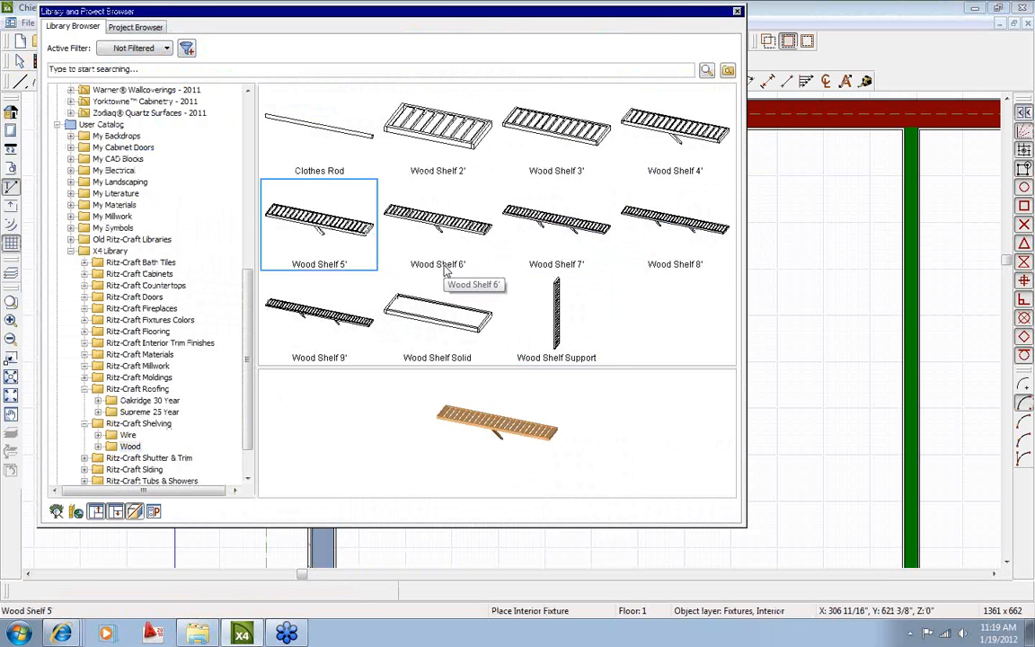
{"action": "double_click", "coordinate": [339, 230]}
{"action": "left_click", "coordinate": [504, 539]}
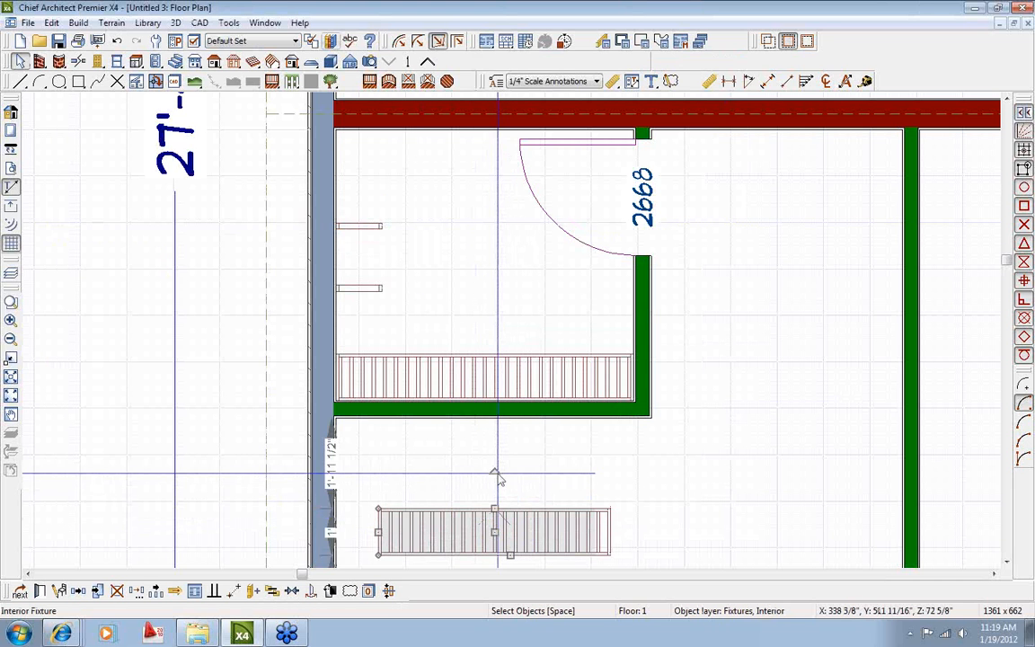
Rotate the newly placed Wood Shelf 5' to run vertically.
{"action": "left_click_drag", "start_coordinate": [496, 473], "coordinate": [393, 238]}
{"action": "scroll", "coordinate": [391, 242], "scroll_direction": "up", "scroll_amount": 2}
{"action": "key", "text": "Escape"}
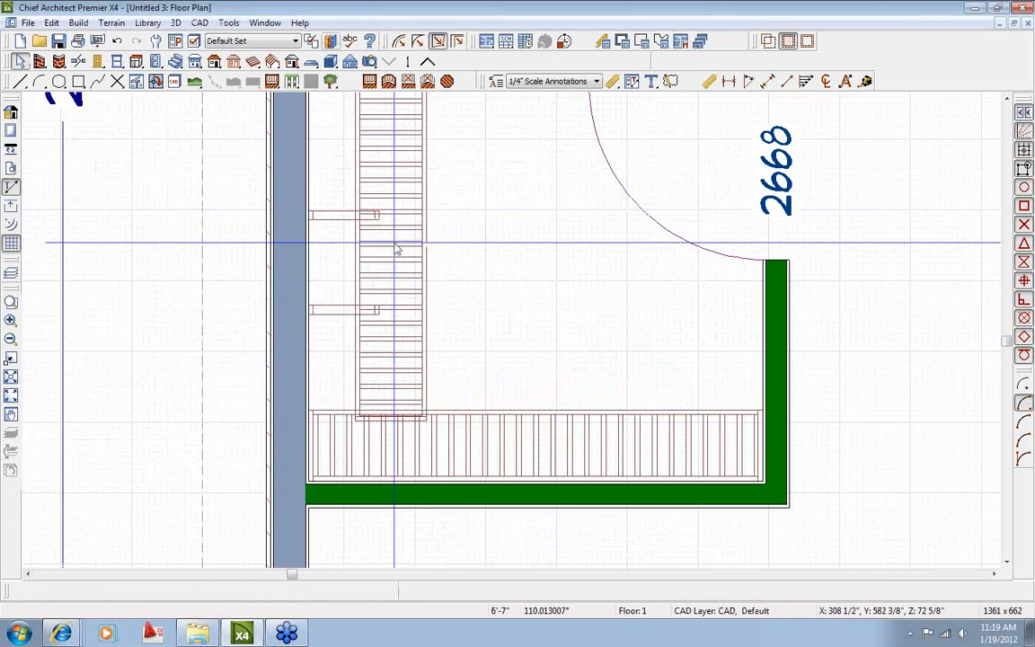
{"action": "scroll", "coordinate": [404, 255], "scroll_direction": "down", "scroll_amount": 1}
{"action": "scroll", "coordinate": [404, 254], "scroll_direction": "up", "scroll_amount": 1}
{"action": "left_click", "coordinate": [420, 289]}
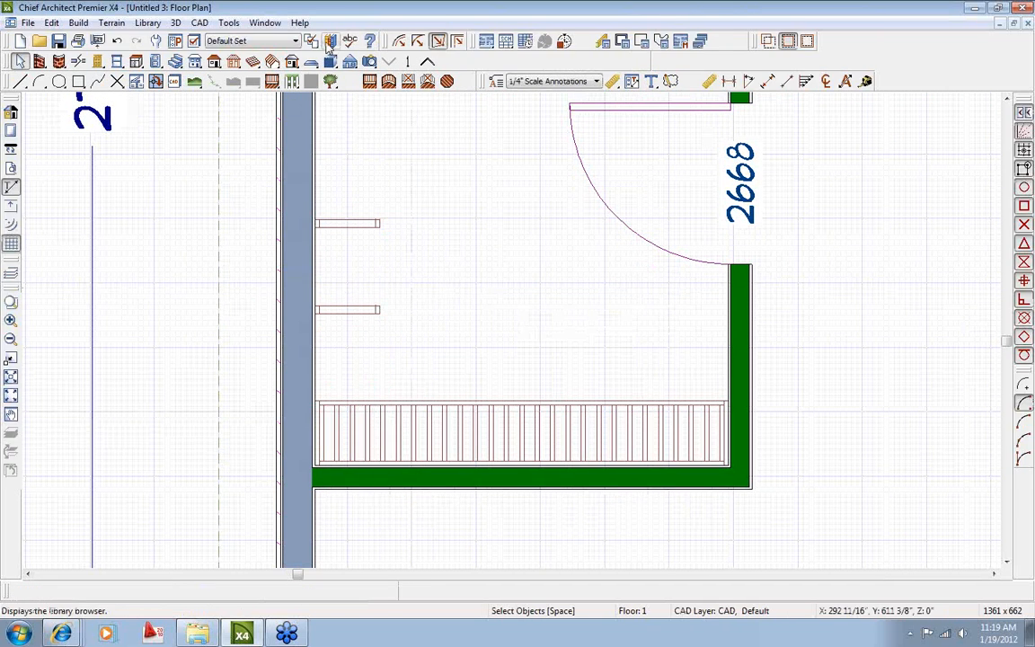
Place a Wood Shelf 2' in the closet and turn it vertical.
{"action": "left_click", "coordinate": [299, 44]}
{"action": "double_click", "coordinate": [432, 155]}
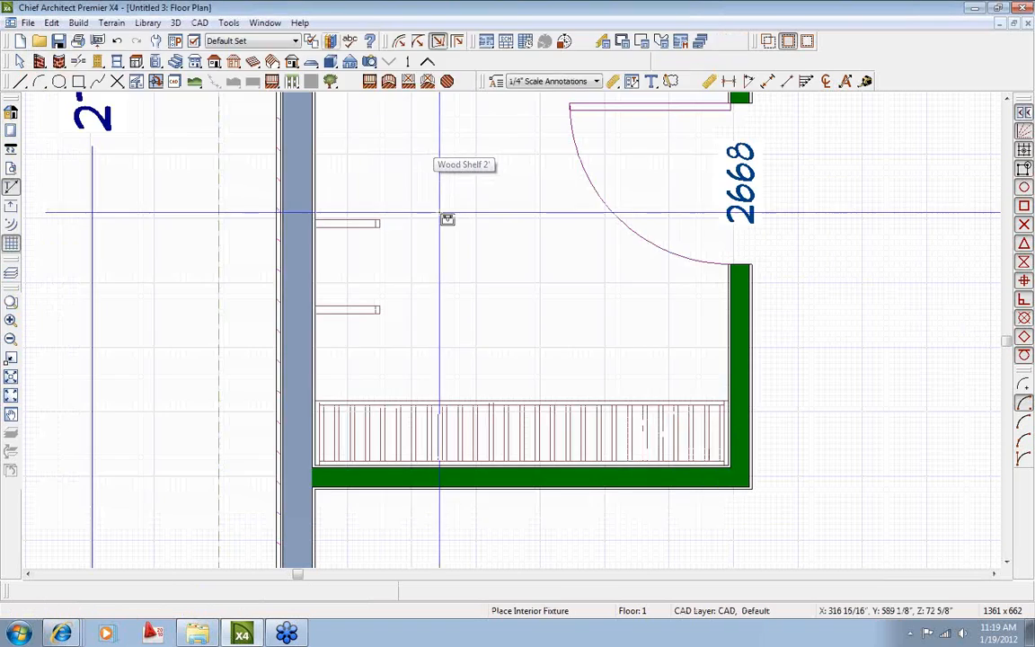
{"action": "scroll", "coordinate": [471, 335], "scroll_direction": "up", "scroll_amount": 2}
{"action": "left_click", "coordinate": [505, 306]}
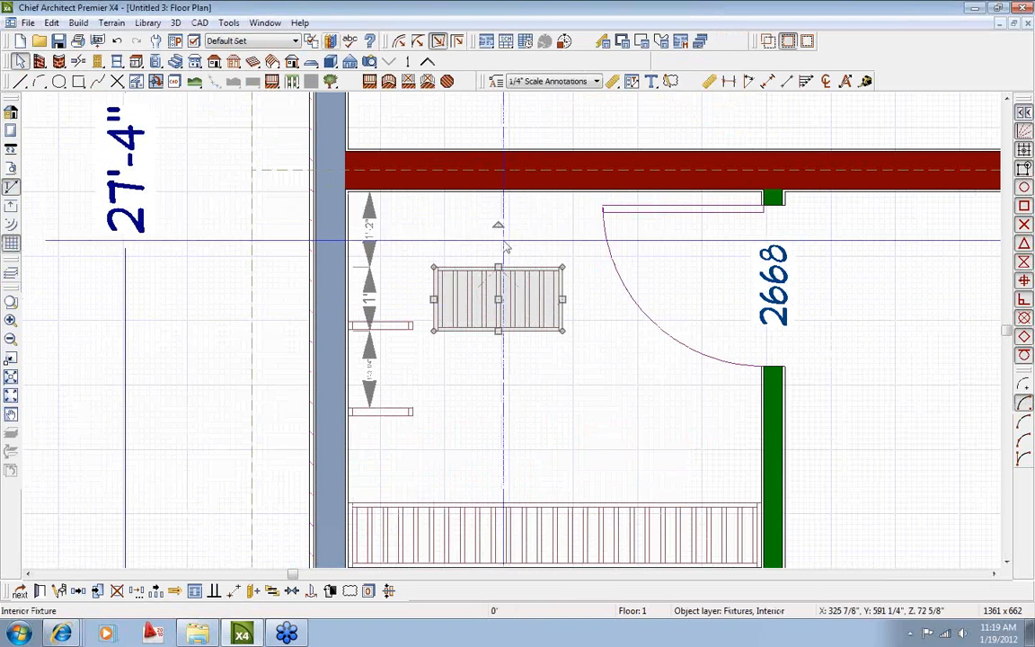
{"action": "mouse_move", "coordinate": [499, 223]}
{"action": "left_mouse_down"}
{"action": "mouse_move", "coordinate": [547, 270]}
{"action": "mouse_move", "coordinate": [547, 296]}
{"action": "mouse_move", "coordinate": [499, 237]}
{"action": "left_mouse_up"}
{"action": "scroll", "coordinate": [500, 295], "scroll_direction": "up", "scroll_amount": 2}
Move the 2' shelf against the left wall and reposition the small shelf pieces.
{"action": "left_click", "coordinate": [346, 334]}
{"action": "left_click_drag", "start_coordinate": [346, 333], "coordinate": [342, 369]}
{"action": "left_click", "coordinate": [510, 265]}
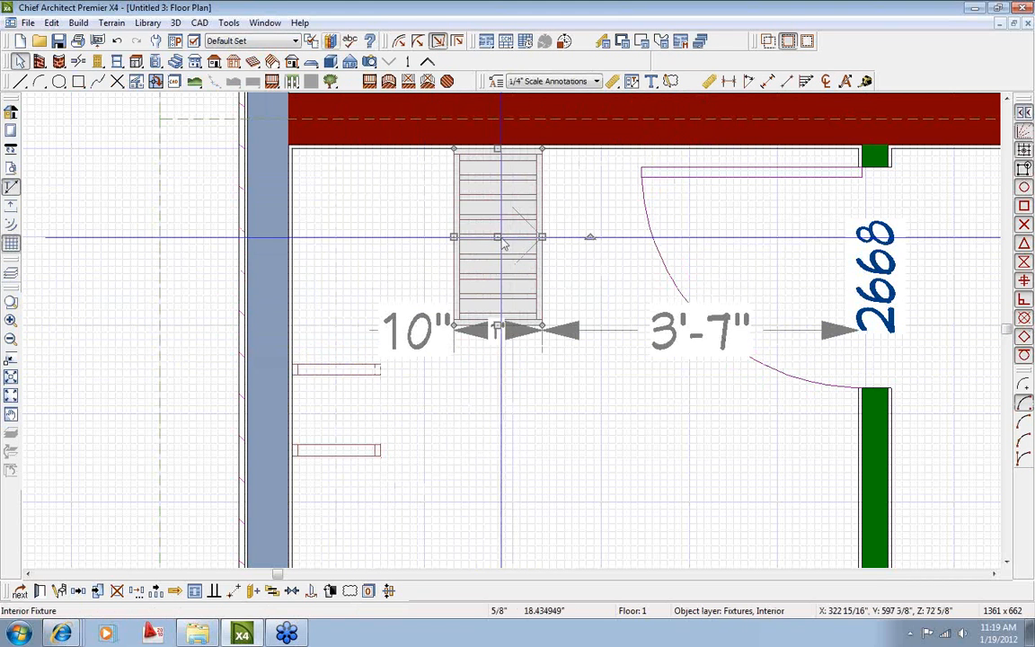
{"action": "left_click_drag", "start_coordinate": [499, 236], "coordinate": [318, 224]}
{"action": "scroll", "coordinate": [330, 313], "scroll_direction": "up", "scroll_amount": 1}
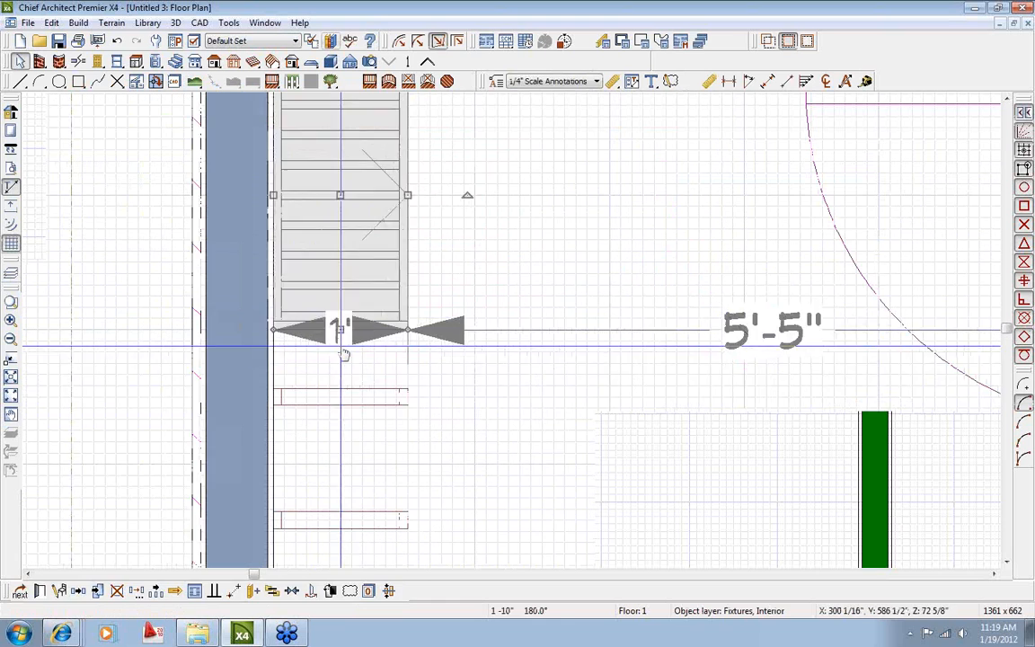
{"action": "left_click", "coordinate": [352, 396]}
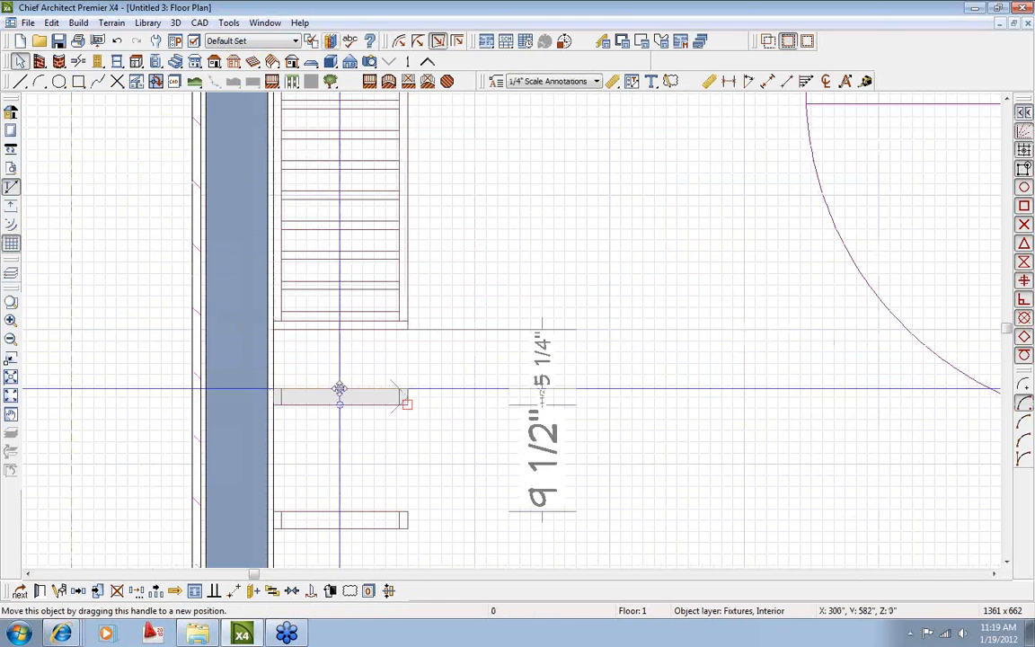
{"action": "left_click_drag", "start_coordinate": [339, 397], "coordinate": [340, 337]}
{"action": "scroll", "coordinate": [407, 446], "scroll_direction": "down", "scroll_amount": 2}
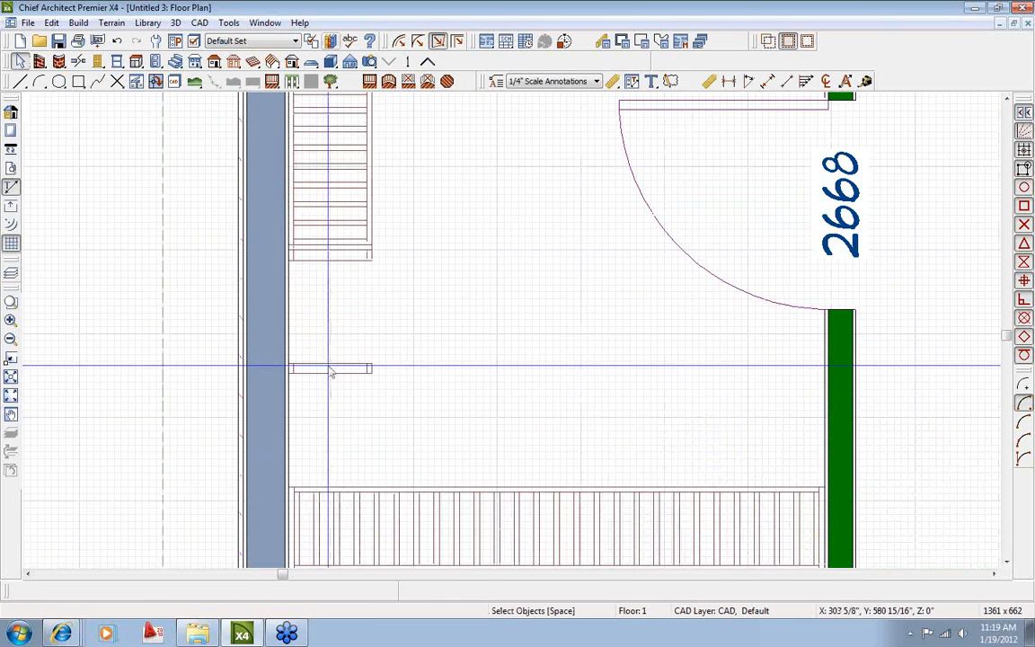
Delete the short shelf piece and copy the left-wall shelf below the original, against the wall.
{"action": "left_click", "coordinate": [368, 203]}
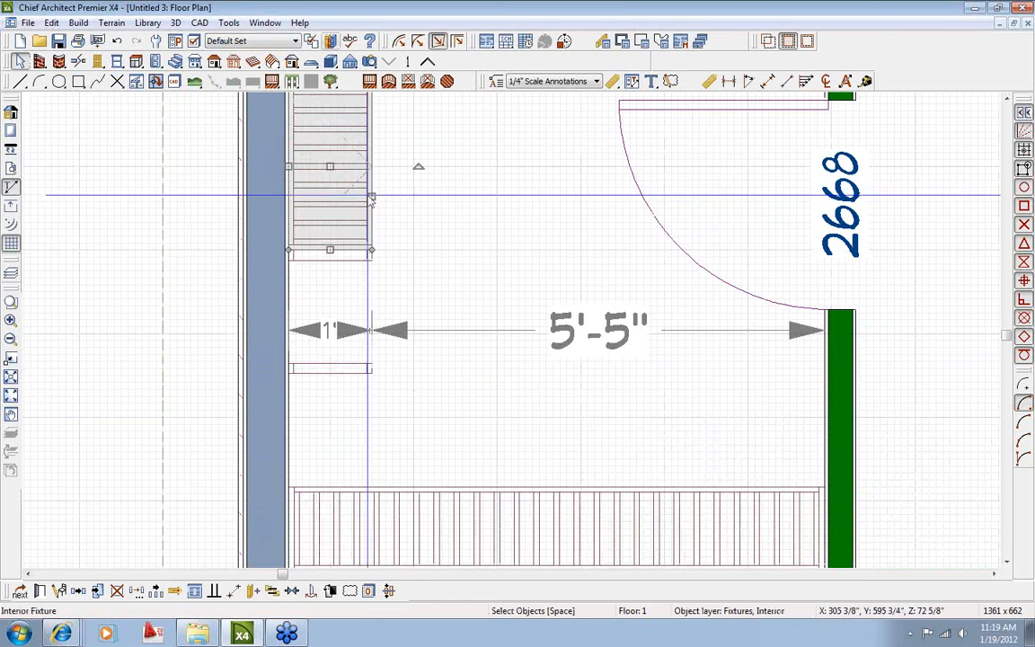
{"action": "left_click", "coordinate": [334, 370]}
{"action": "key", "text": "Delete"}
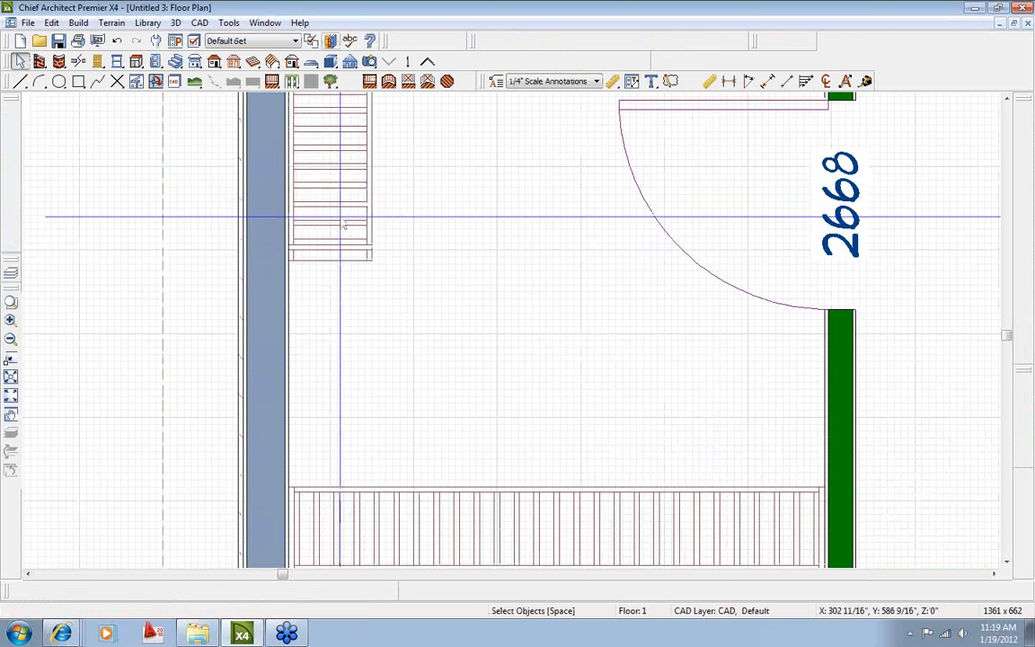
{"action": "left_click", "coordinate": [340, 214]}
{"action": "left_click", "coordinate": [79, 593]}
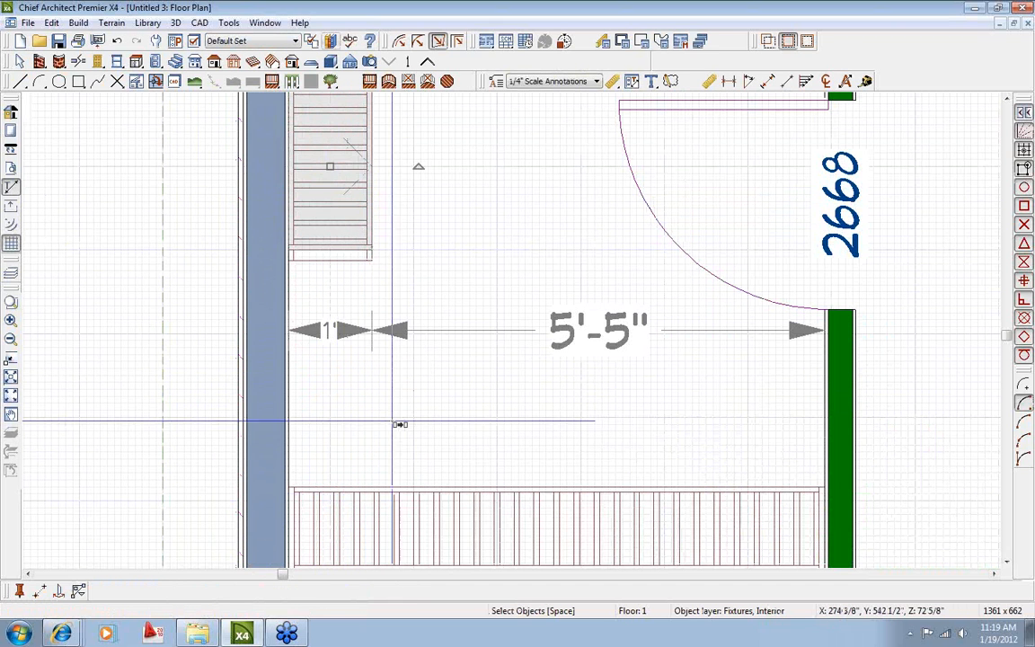
{"action": "left_click", "coordinate": [357, 409]}
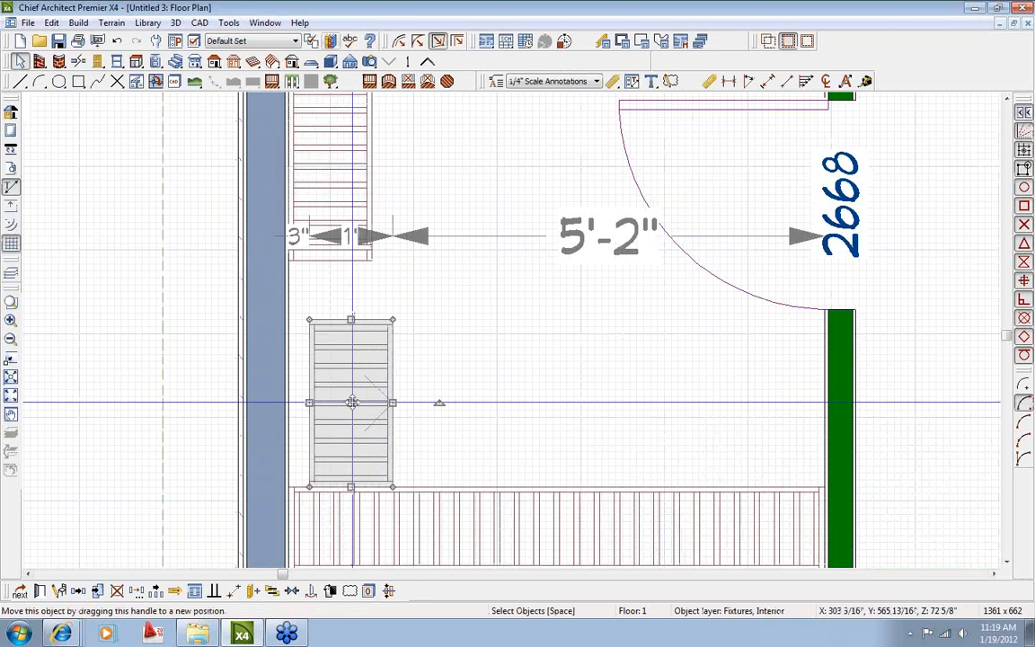
{"action": "left_click_drag", "start_coordinate": [351, 404], "coordinate": [329, 341]}
{"action": "key", "text": "Escape"}
Snap the lower shelf end to end with the original and delete the bottom-wall shelving.
{"action": "left_click", "coordinate": [353, 261]}
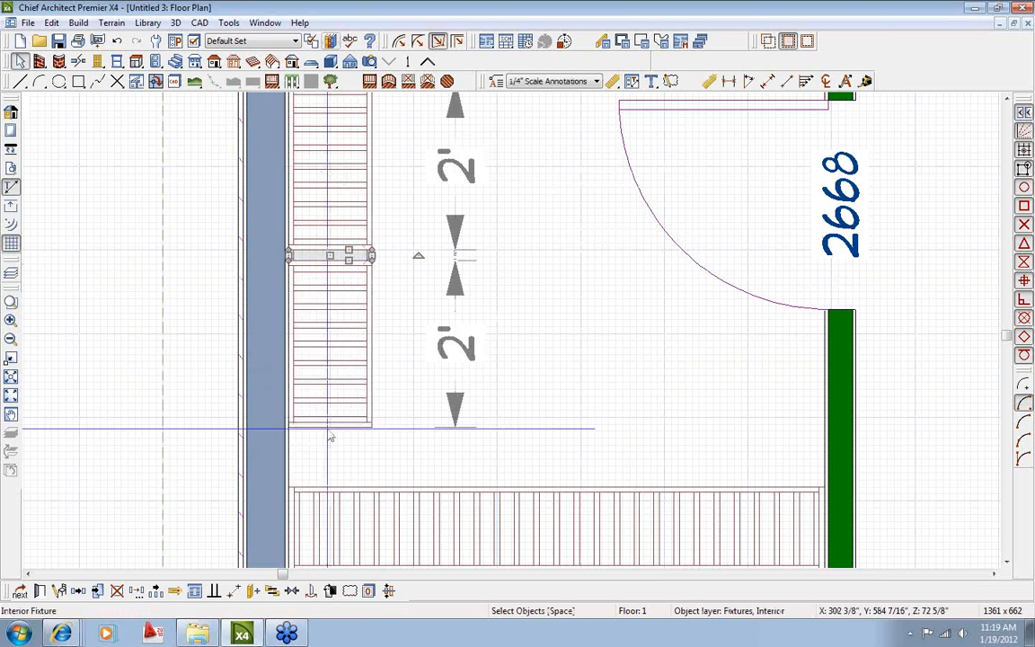
{"action": "left_click_drag", "start_coordinate": [330, 256], "coordinate": [325, 413]}
{"action": "scroll", "coordinate": [335, 445], "scroll_direction": "up", "scroll_amount": 2}
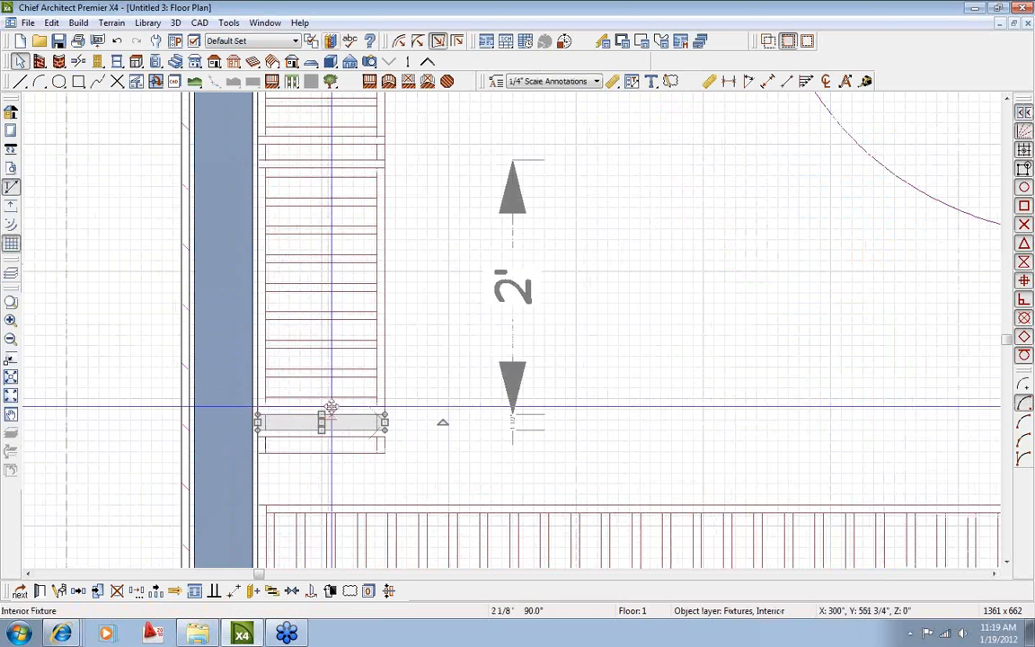
{"action": "left_click", "coordinate": [436, 398]}
{"action": "scroll", "coordinate": [437, 399], "scroll_direction": "down", "scroll_amount": 3}
{"action": "middle_click_drag", "start_coordinate": [432, 396], "coordinate": [279, 394]}
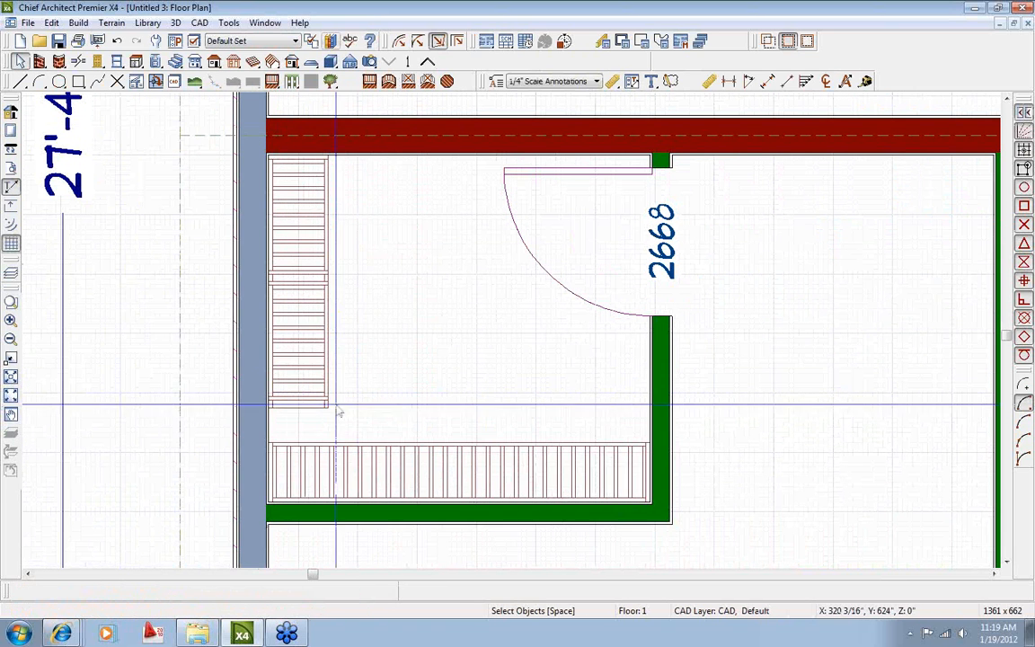
{"action": "left_click", "coordinate": [382, 447]}
{"action": "key", "text": "Delete"}
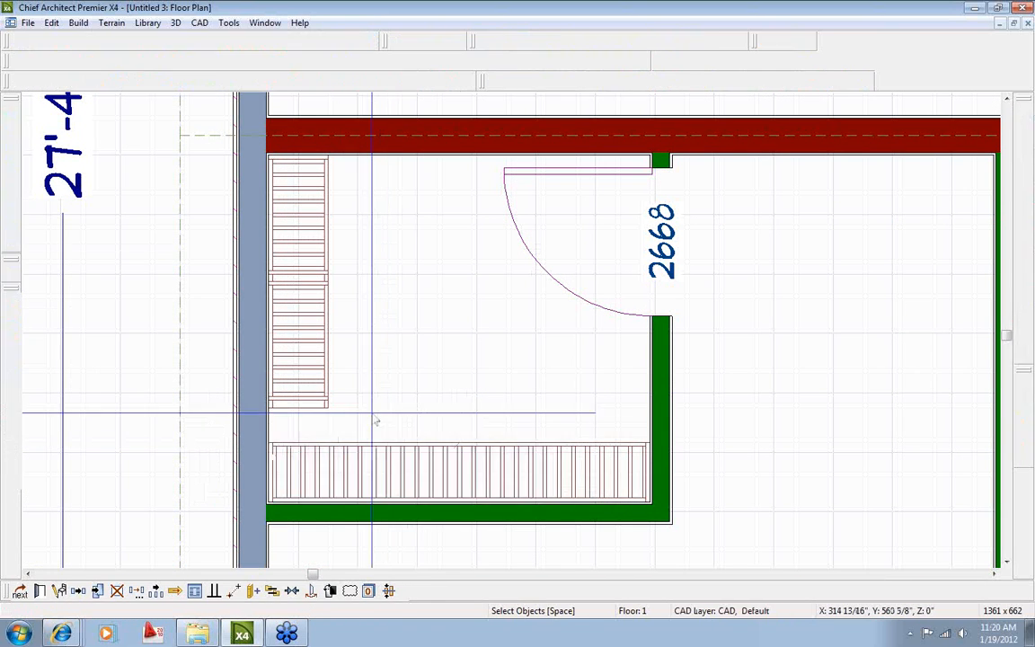
Copy the lower left-wall shelf and rotate the copy 90° to vertical.
{"action": "left_click", "coordinate": [319, 353]}
{"action": "left_click", "coordinate": [79, 591]}
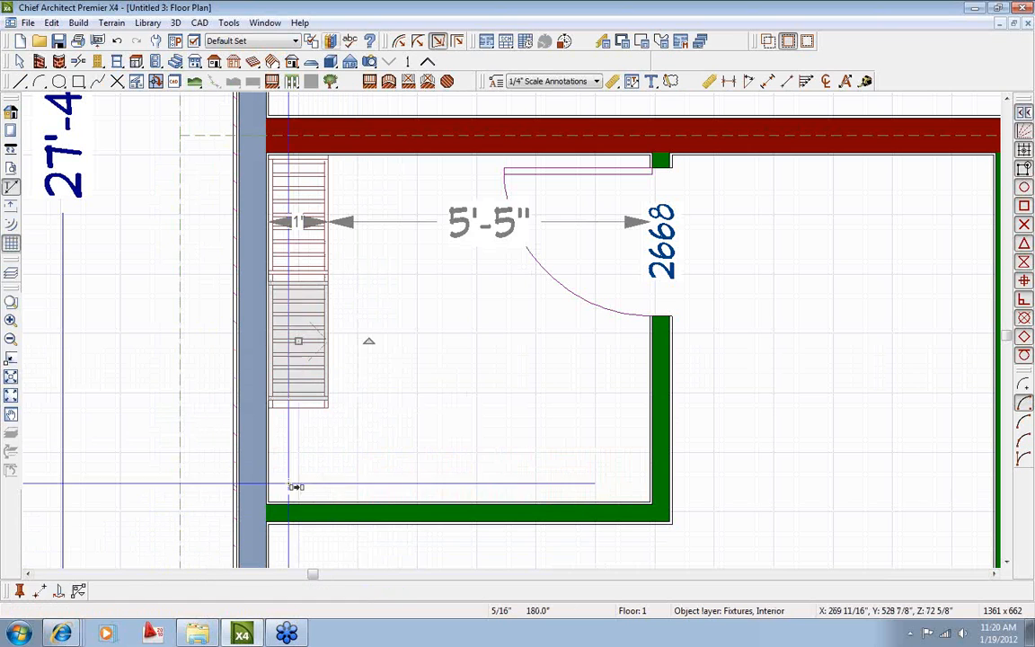
{"action": "left_click", "coordinate": [400, 448]}
{"action": "middle_click_drag", "start_coordinate": [446, 397], "coordinate": [448, 346]}
{"action": "left_click", "coordinate": [422, 387]}
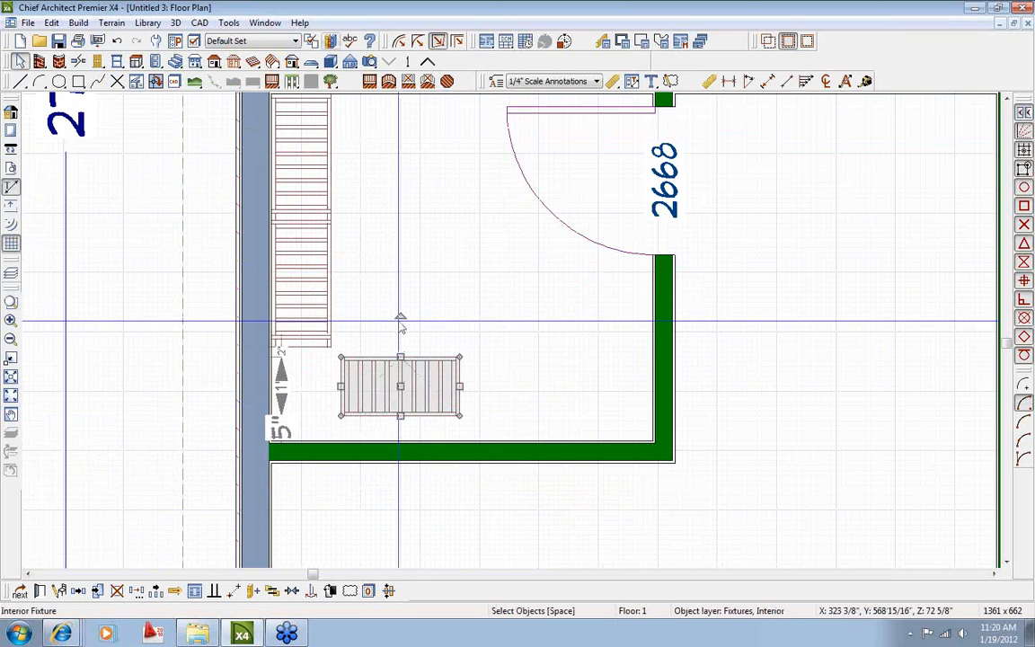
{"action": "left_click_drag", "start_coordinate": [400, 312], "coordinate": [474, 385]}
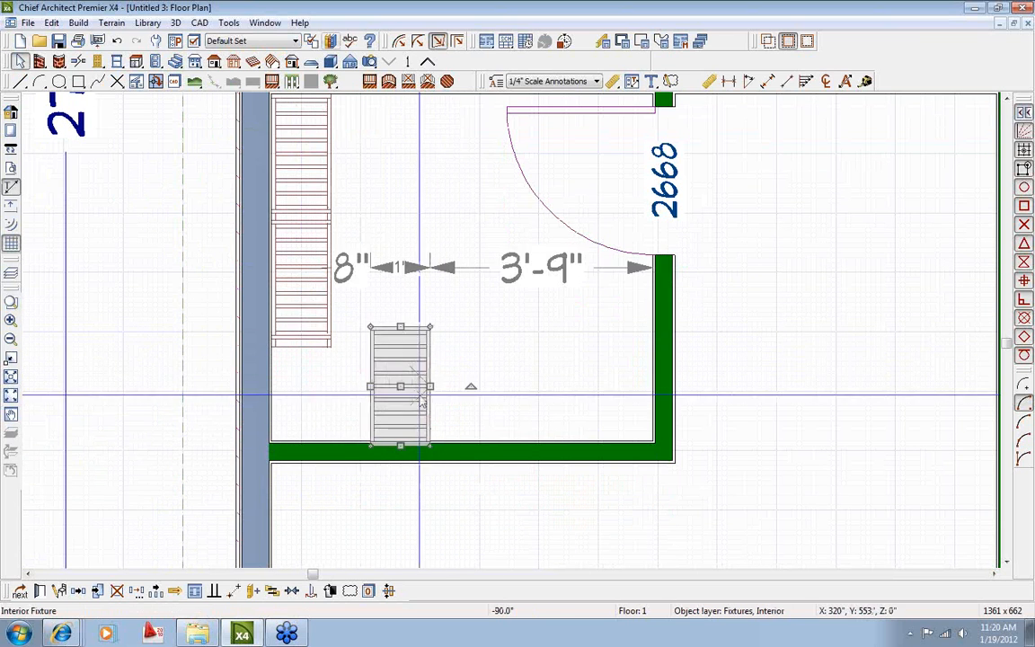
{"action": "scroll", "coordinate": [481, 381], "scroll_direction": "up", "scroll_amount": 2}
{"action": "left_click", "coordinate": [440, 411]}
Slide the new shelf down the left wall and reposition the closet's bottom wall.
{"action": "left_click", "coordinate": [476, 446]}
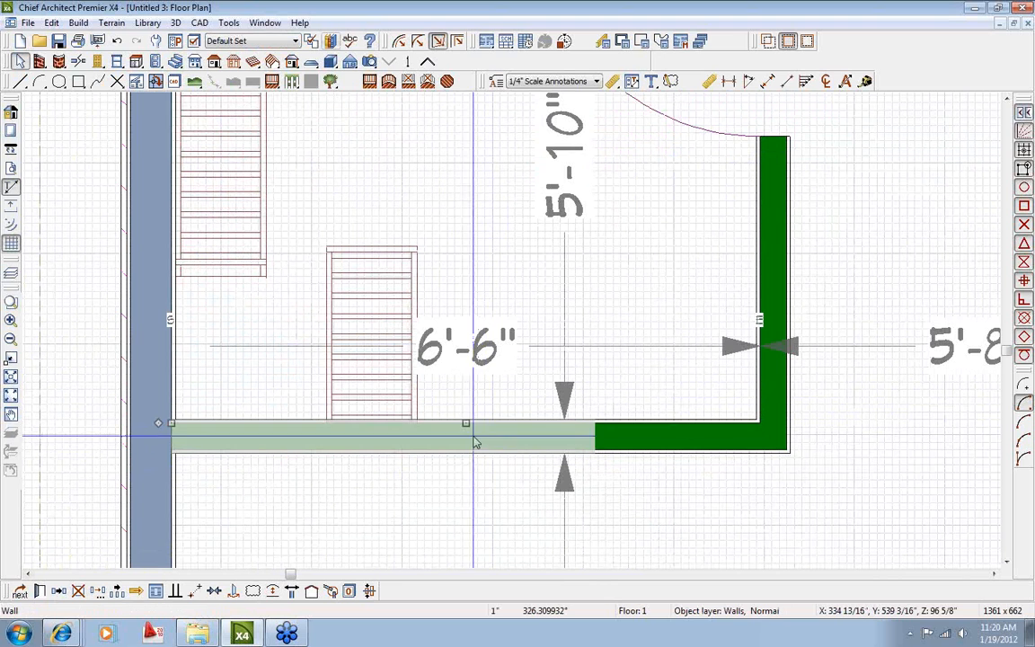
{"action": "left_click_drag", "start_coordinate": [468, 423], "coordinate": [467, 533]}
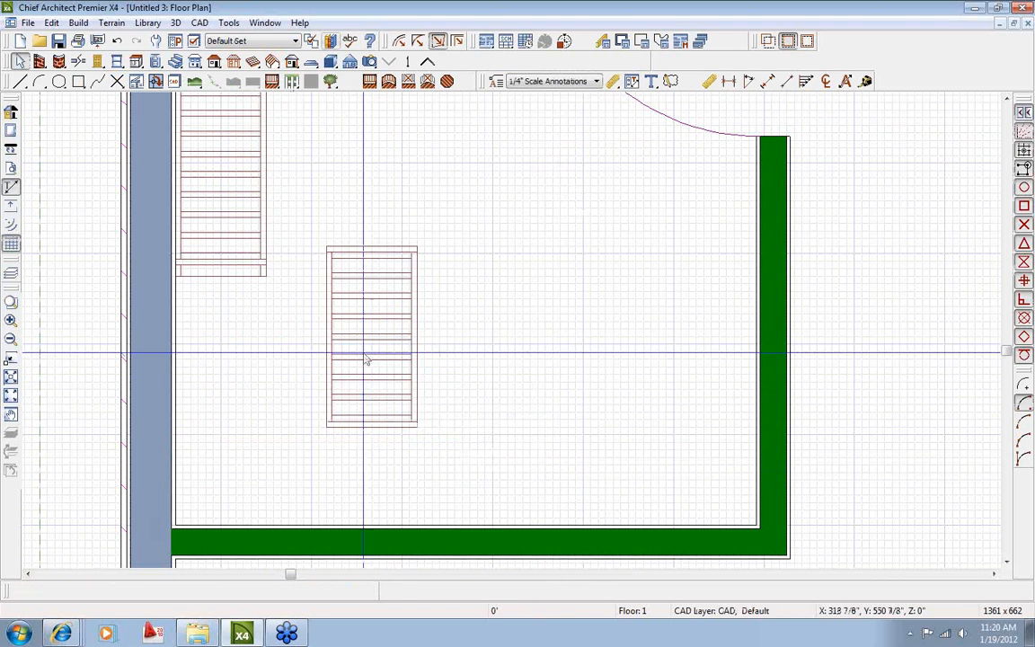
{"action": "left_click", "coordinate": [369, 337]}
{"action": "left_click_drag", "start_coordinate": [369, 337], "coordinate": [218, 371]}
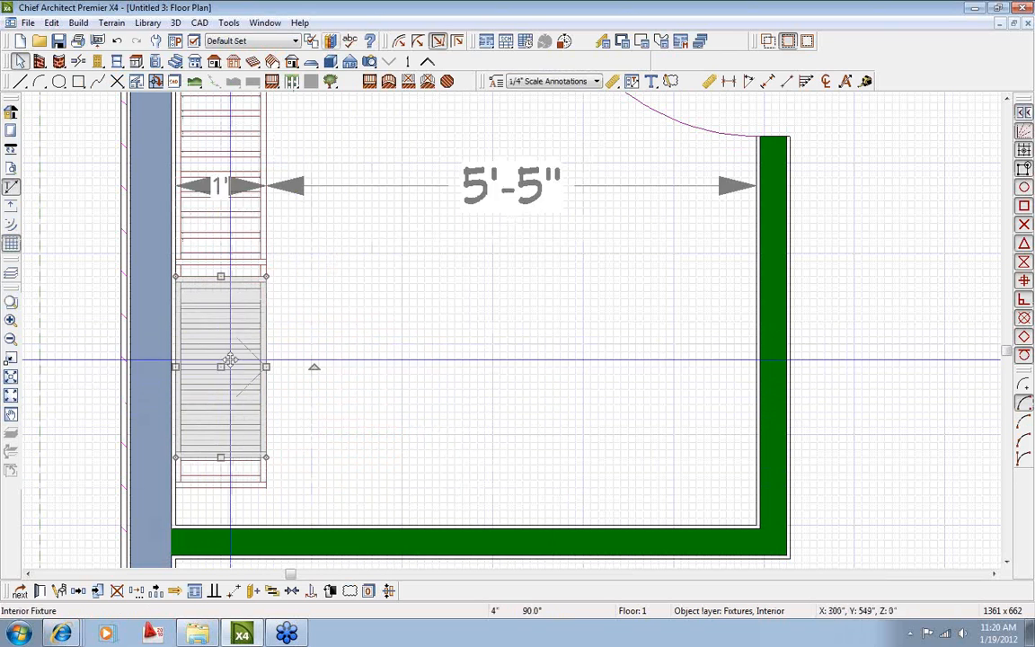
{"action": "left_click", "coordinate": [411, 545]}
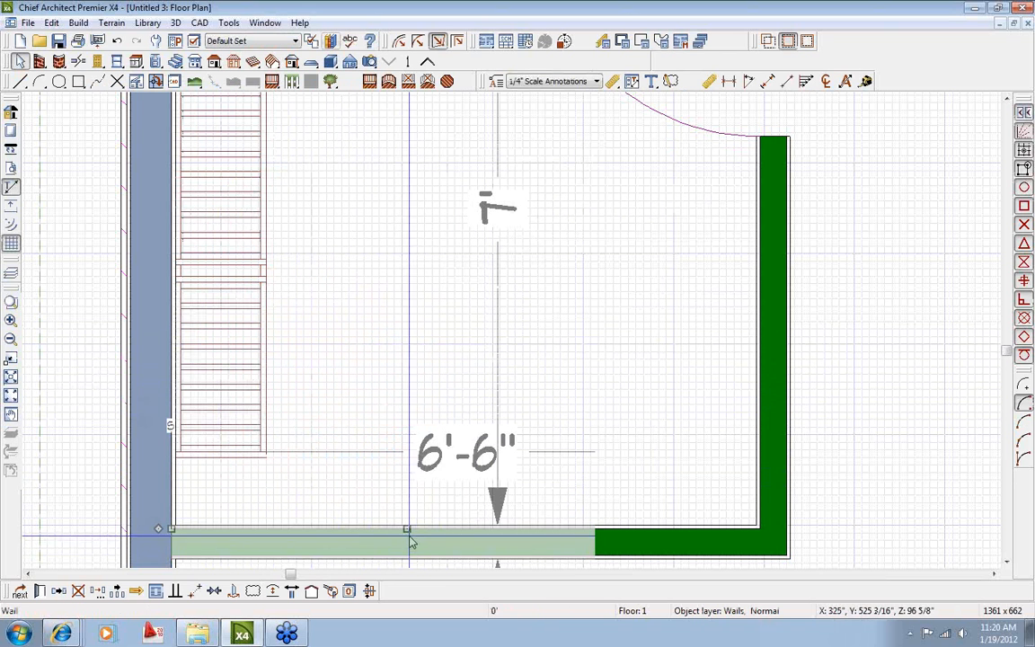
{"action": "left_click_drag", "start_coordinate": [407, 529], "coordinate": [409, 456]}
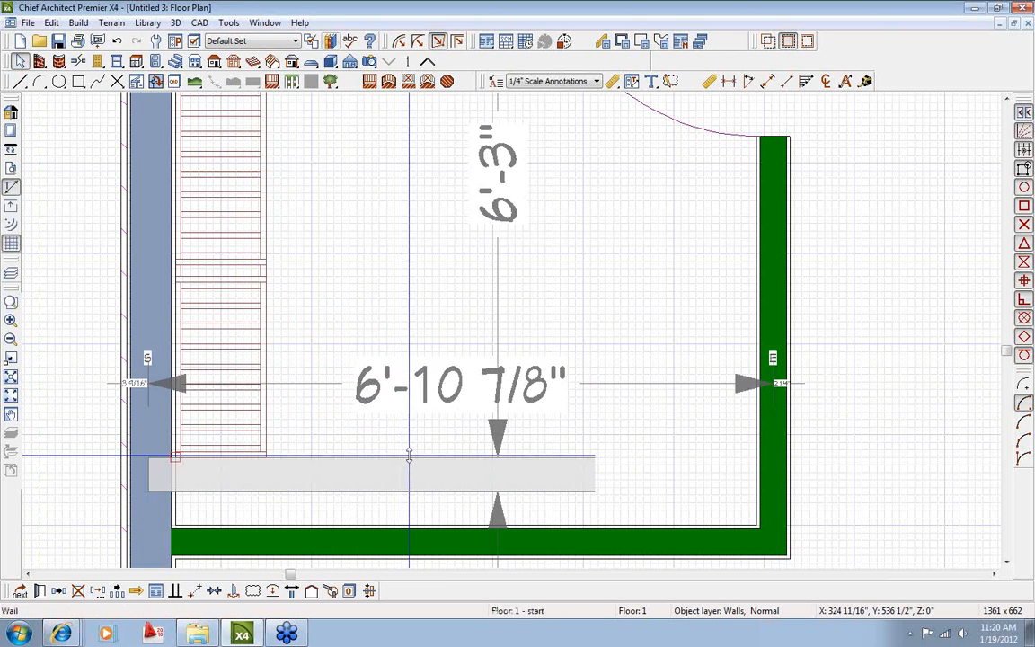
{"action": "left_click", "coordinate": [329, 271]}
{"action": "middle_click_drag", "start_coordinate": [329, 271], "coordinate": [332, 359]}
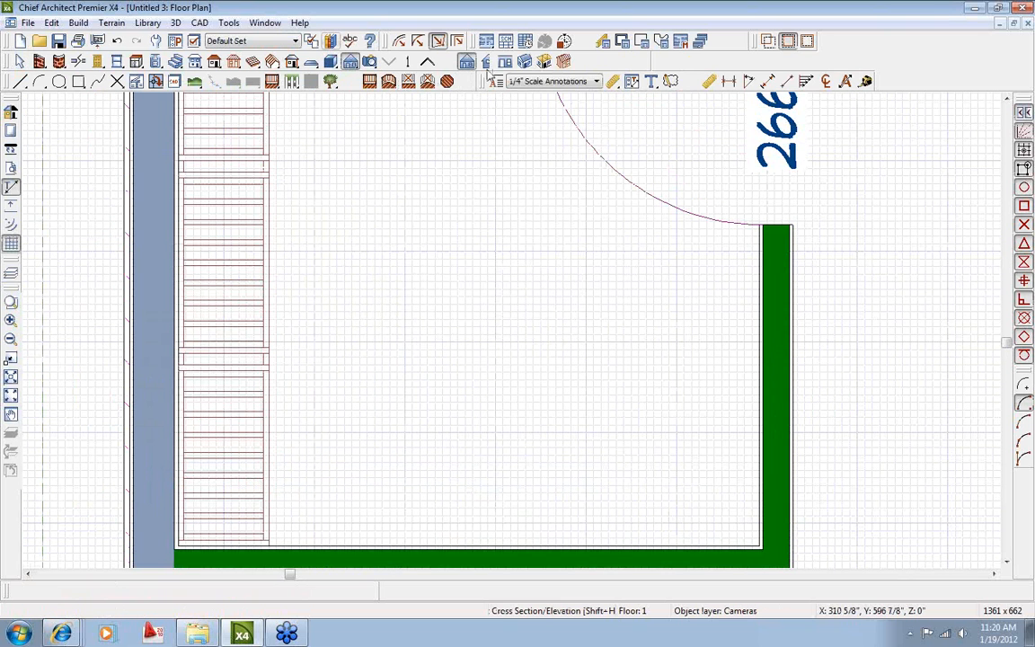
Cut a Backclipped Cross Section through the closet wall and open Transform/Replicate on a shelf support.
{"action": "left_click_drag", "start_coordinate": [442, 289], "coordinate": [50, 276]}
{"action": "scroll", "coordinate": [446, 311], "scroll_direction": "up", "scroll_amount": 6}
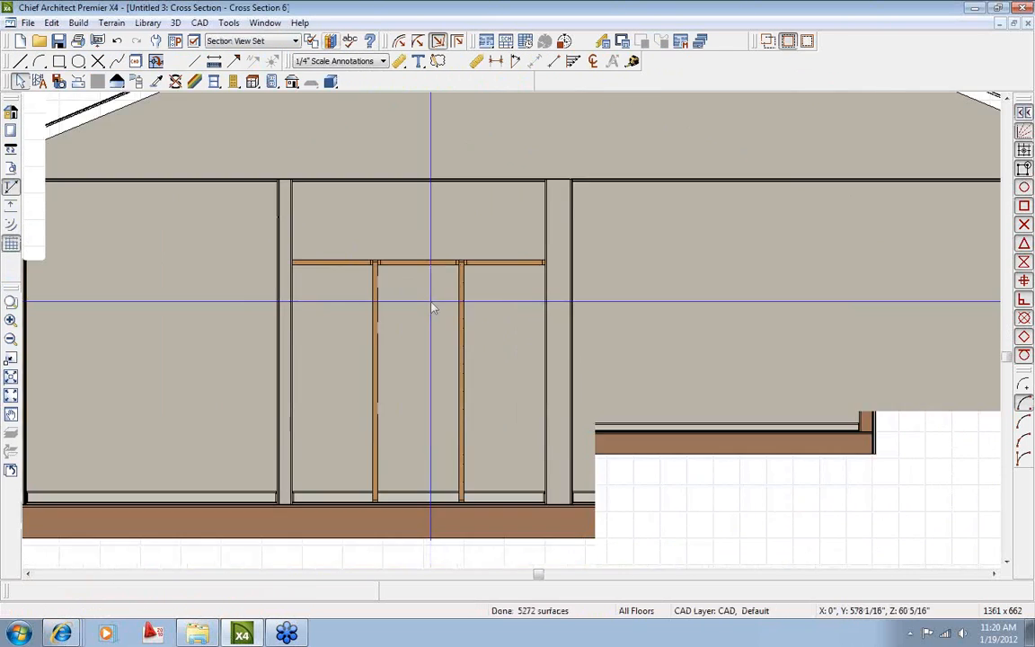
{"action": "left_click", "coordinate": [379, 172]}
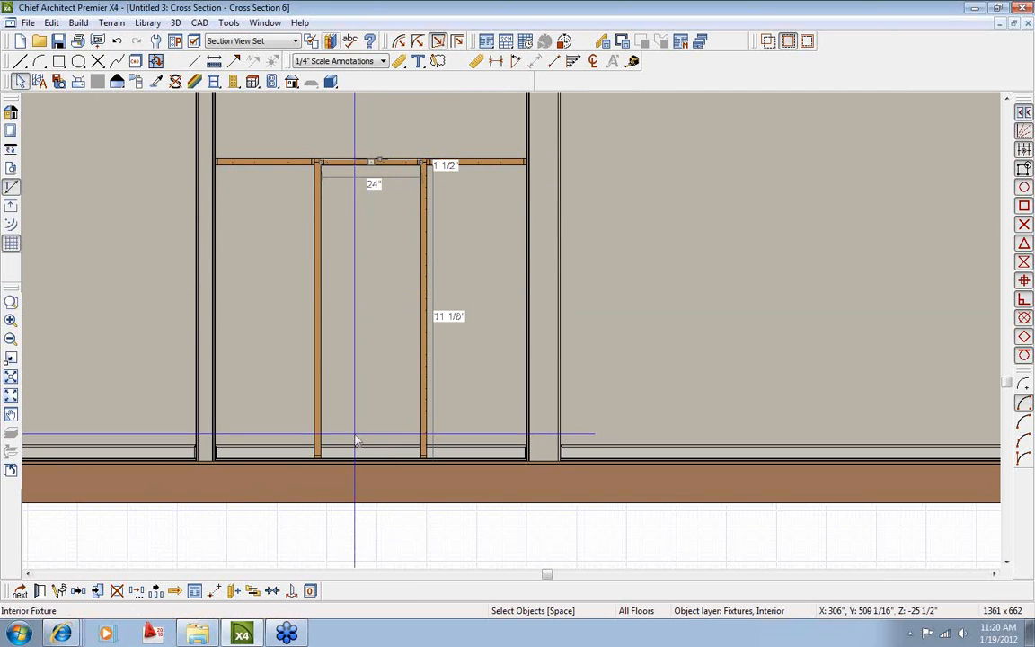
{"action": "left_click", "coordinate": [136, 590]}
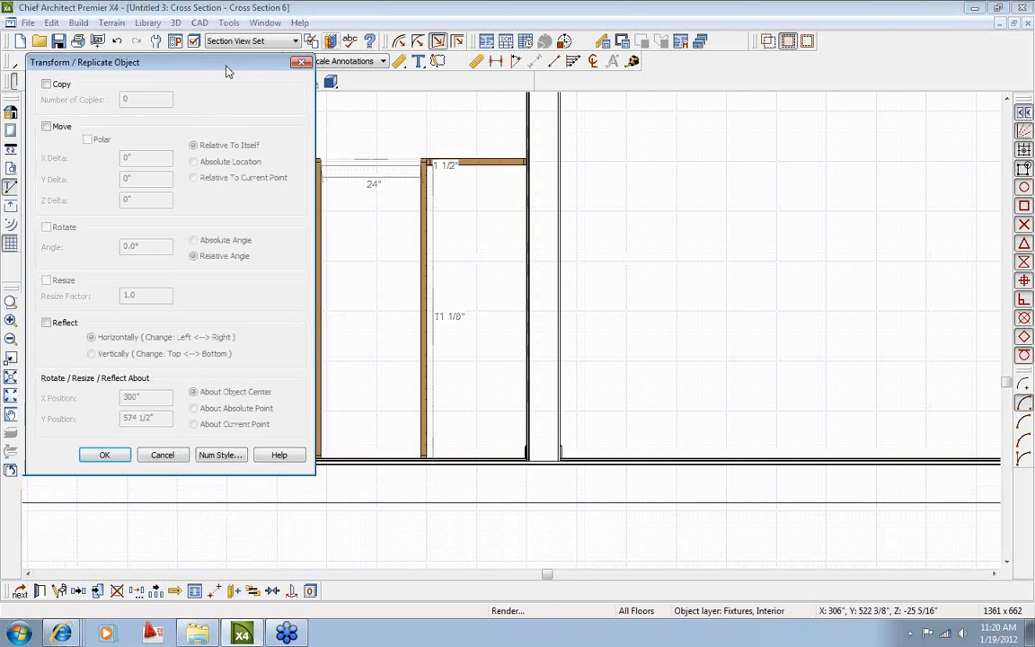
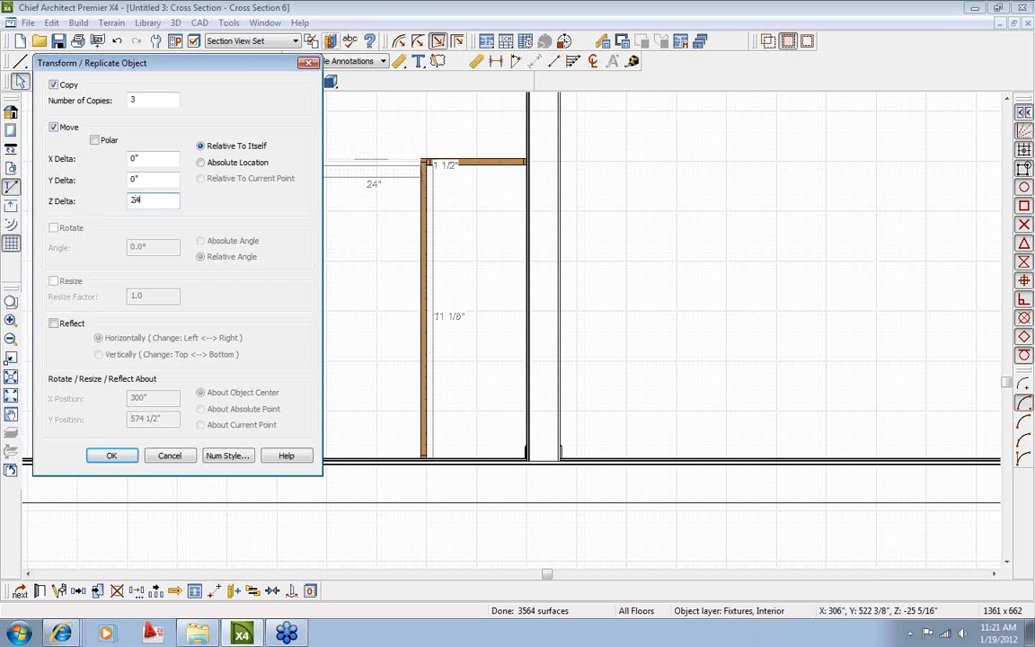
Create three shelf copies stacked 24" upward, then switch to the floor plan and select the shelf.
{"action": "left_click", "coordinate": [106, 456]}
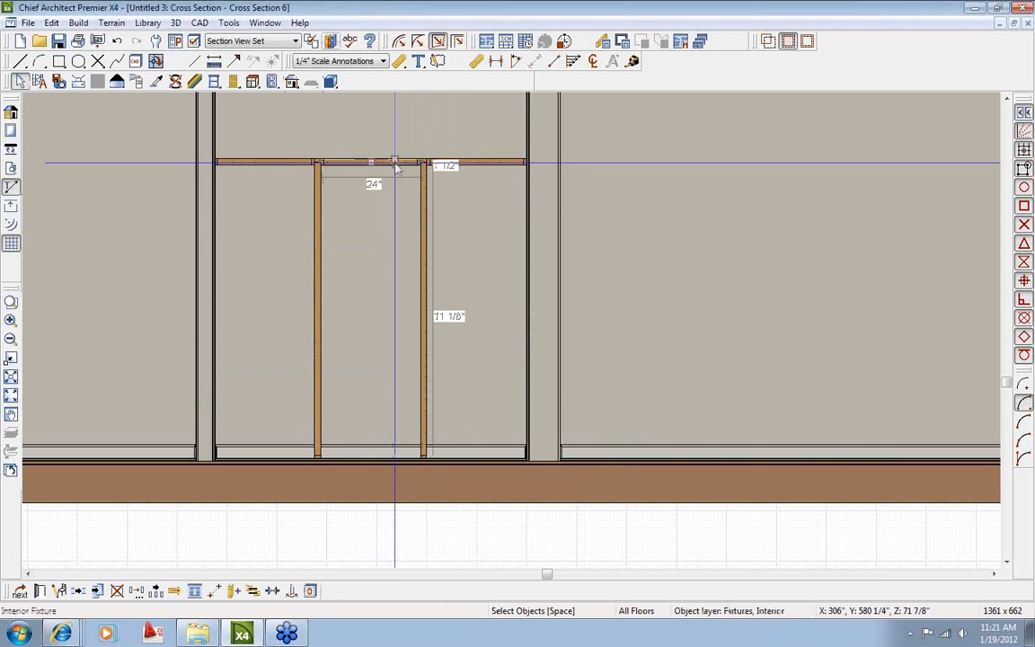
{"action": "left_click", "coordinate": [265, 22]}
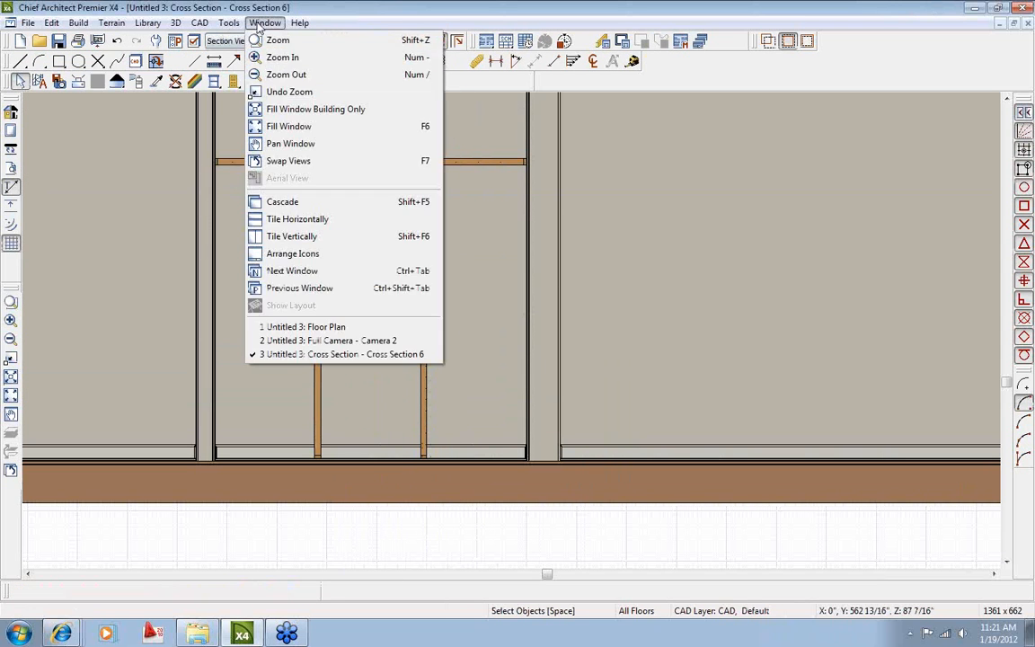
{"action": "left_click", "coordinate": [296, 327]}
{"action": "left_click", "coordinate": [240, 232]}
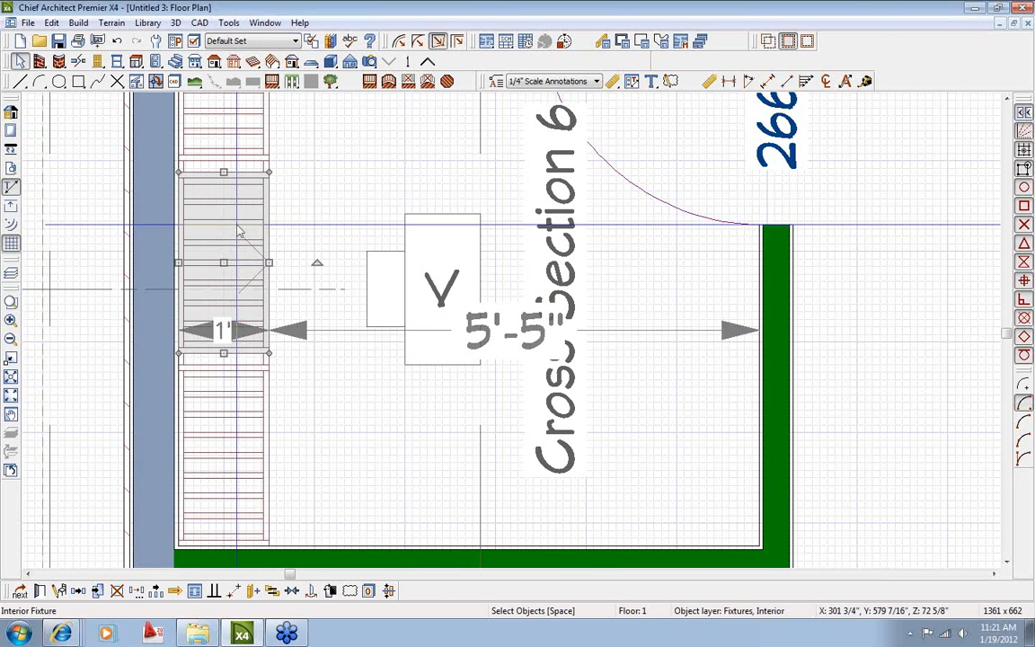
Replicate the selected shelf again from the floor plan with an adjusted Z Delta.
{"action": "left_click", "coordinate": [135, 591]}
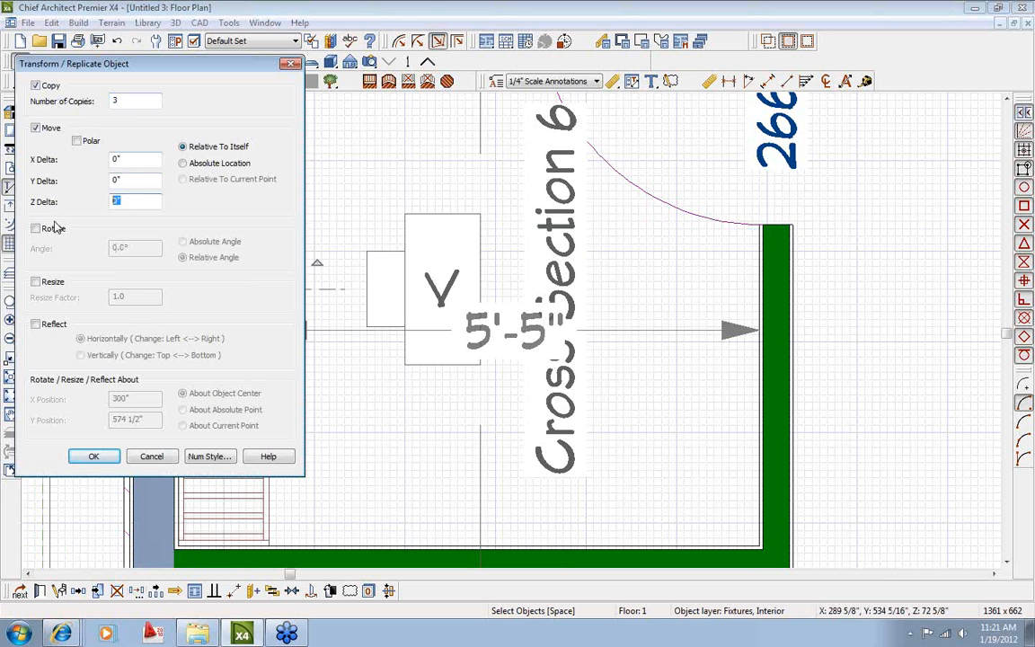
{"action": "left_click", "coordinate": [93, 456]}
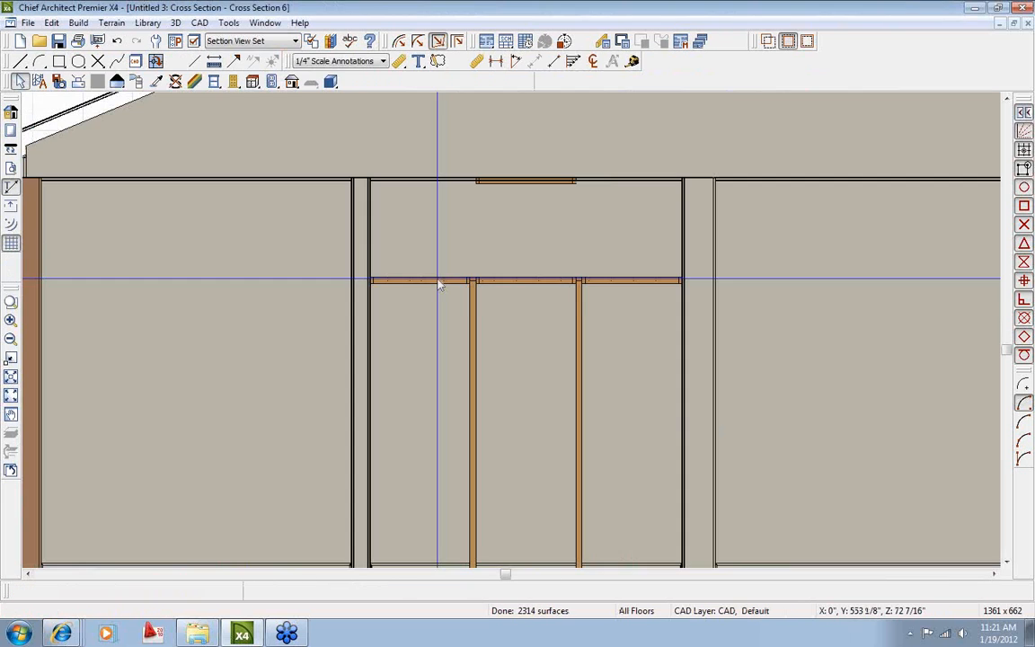
Check the copied wood shelf's specification, then set up 3 copies with Z Delta -24".
{"action": "scroll", "coordinate": [428, 491], "scroll_direction": "down", "scroll_amount": 2}
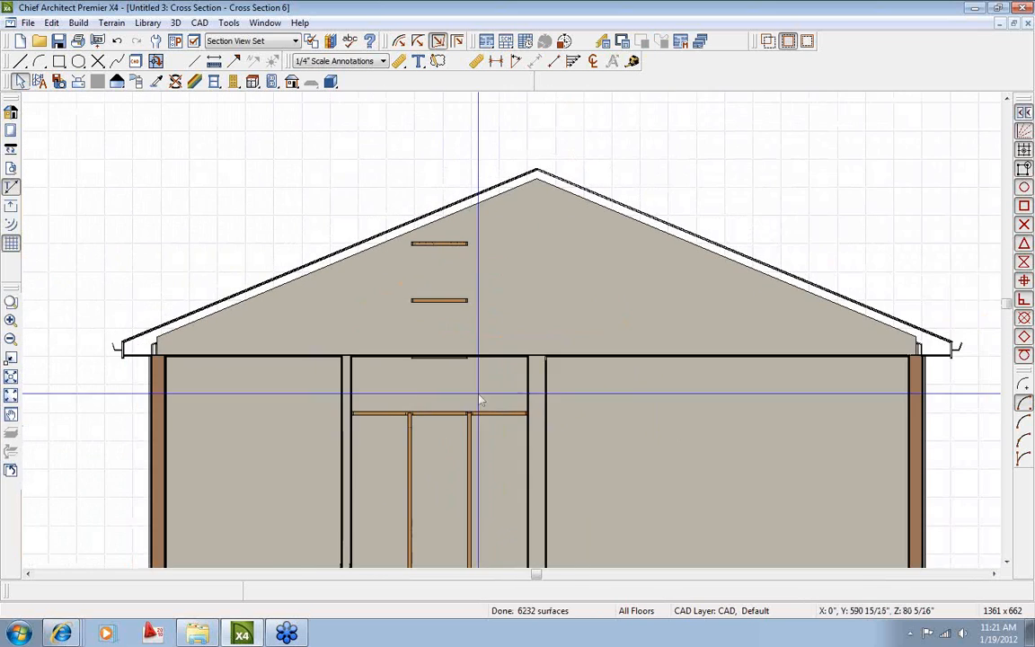
{"action": "scroll", "coordinate": [387, 370], "scroll_direction": "up", "scroll_amount": 4}
{"action": "left_click", "coordinate": [378, 334]}
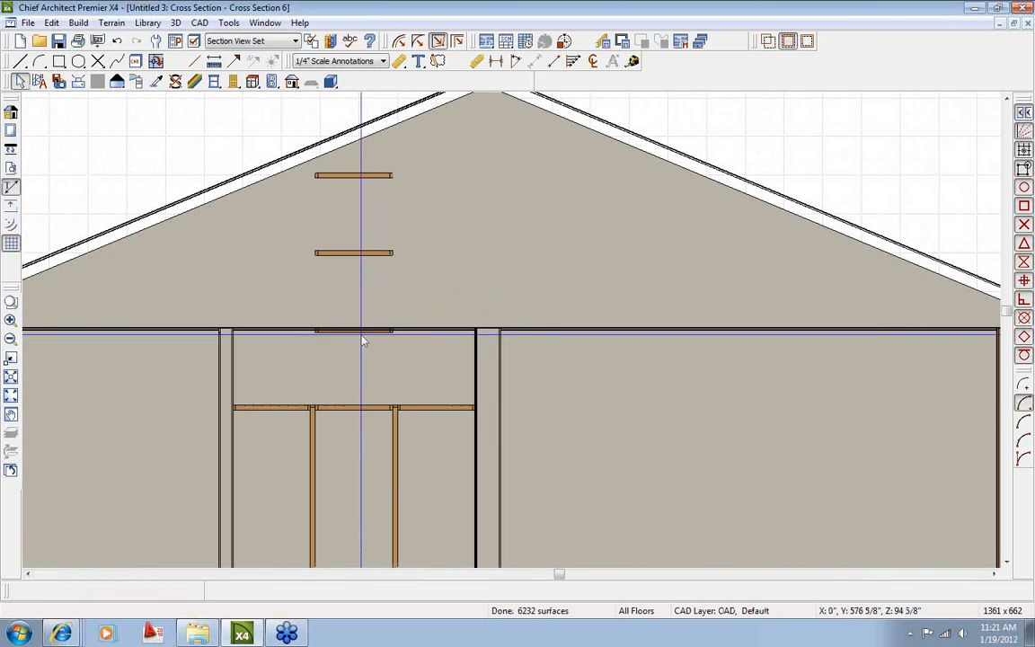
{"action": "left_click_drag", "start_coordinate": [282, 127], "coordinate": [425, 395]}
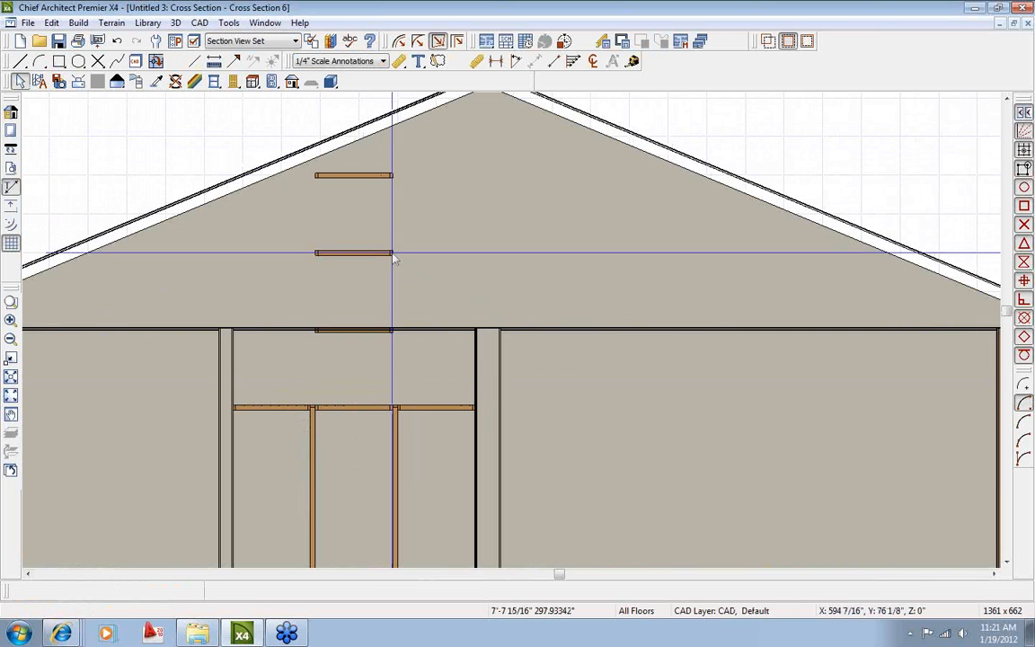
{"action": "left_click", "coordinate": [377, 173]}
{"action": "left_click", "coordinate": [362, 360]}
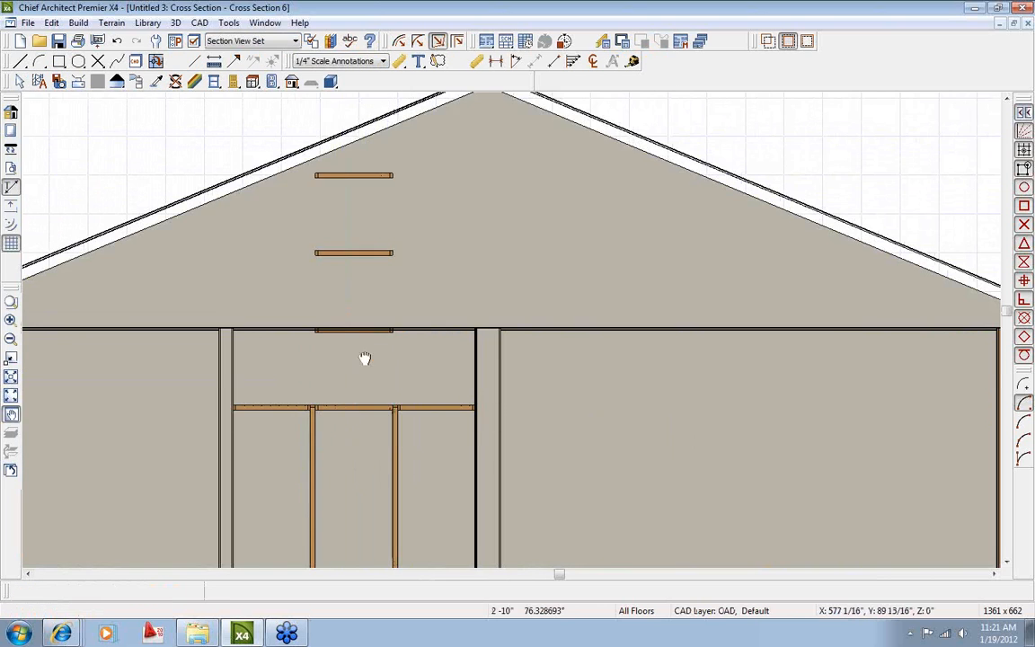
{"action": "scroll", "coordinate": [366, 350], "scroll_direction": "up", "scroll_amount": 2}
{"action": "double_click", "coordinate": [367, 349]}
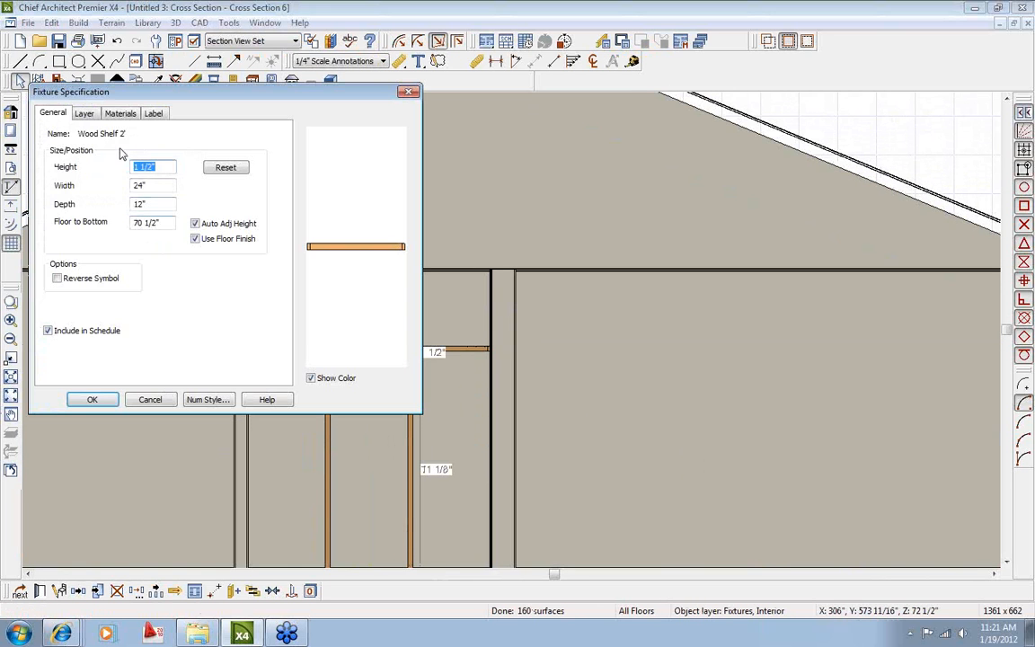
{"action": "left_click", "coordinate": [150, 399]}
{"action": "scroll", "coordinate": [241, 489], "scroll_direction": "up", "scroll_amount": 1}
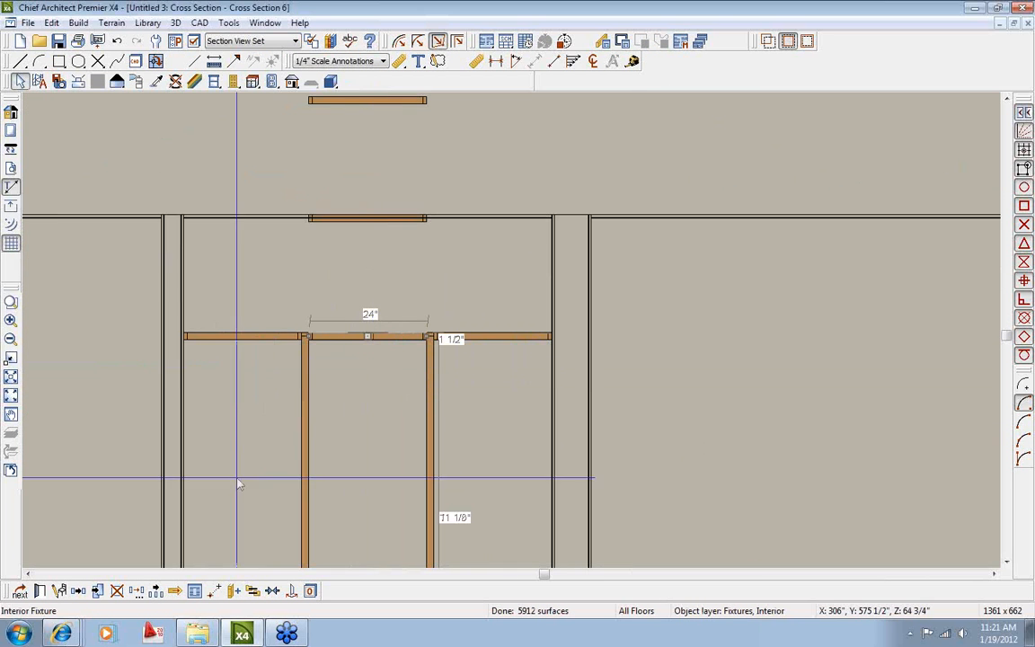
{"action": "left_click", "coordinate": [136, 590]}
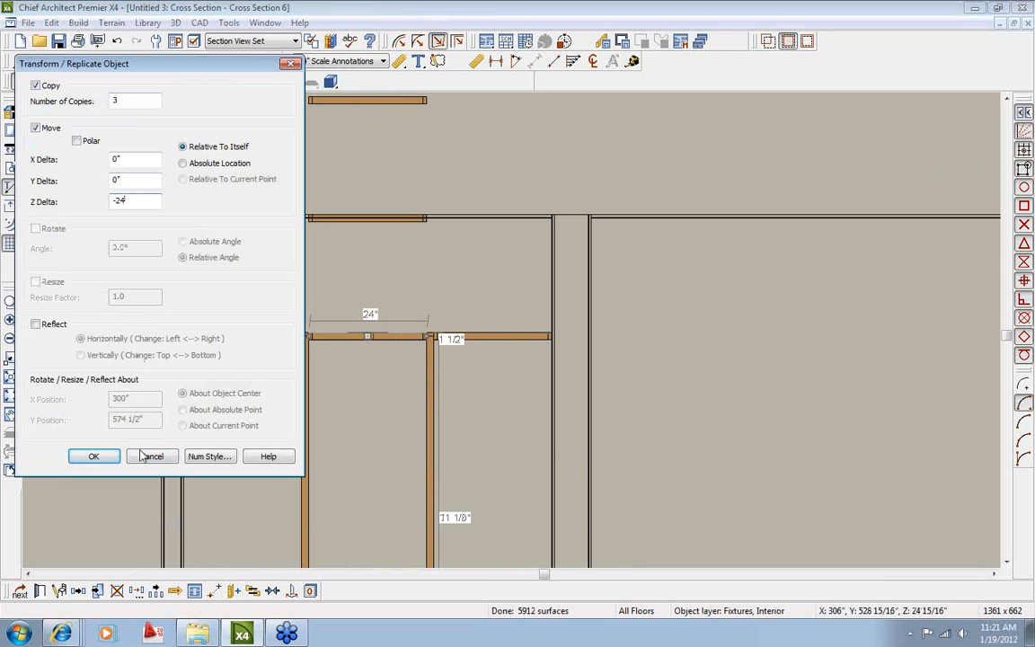
Add three shelf copies 24" below, review them, then undo and reselect the shelf.
{"action": "left_click", "coordinate": [94, 457]}
{"action": "scroll", "coordinate": [462, 286], "scroll_direction": "down", "scroll_amount": 2}
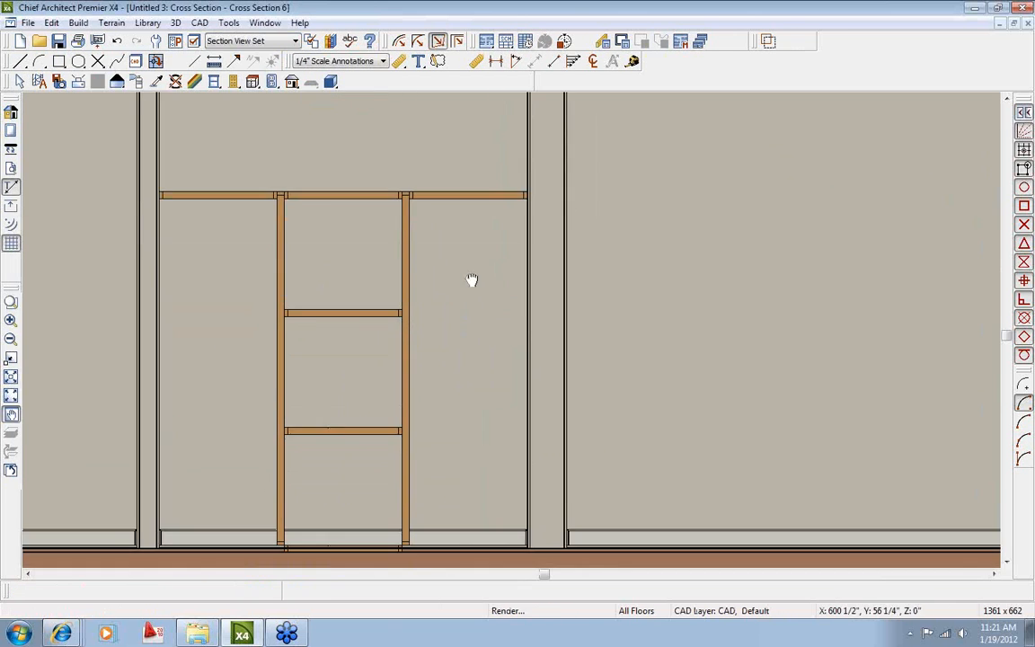
{"action": "scroll", "coordinate": [449, 386], "scroll_direction": "up", "scroll_amount": 1}
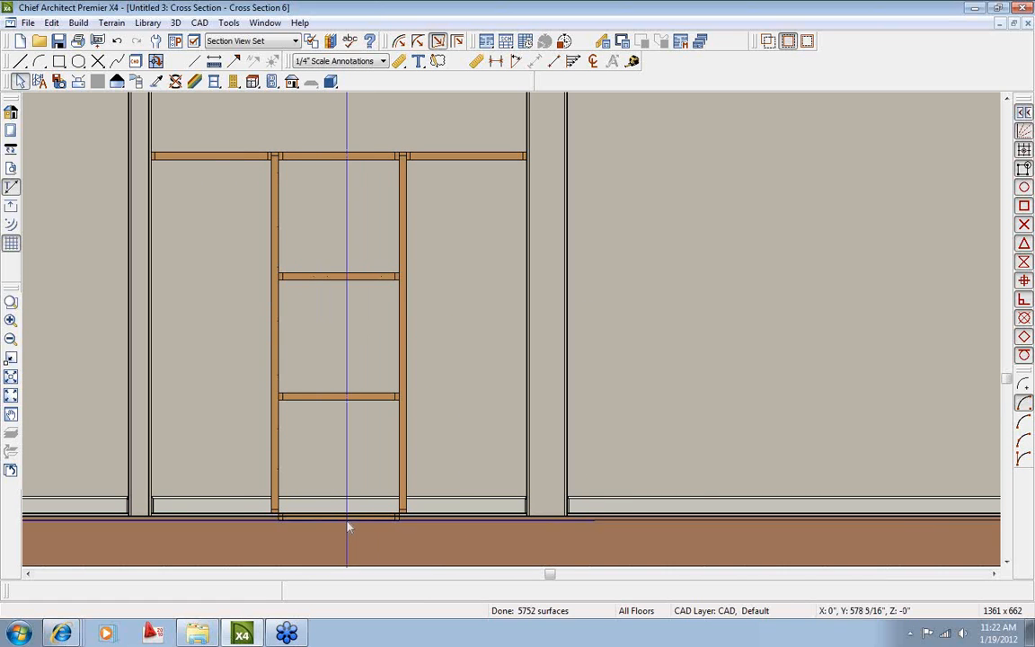
{"action": "left_click", "coordinate": [117, 41]}
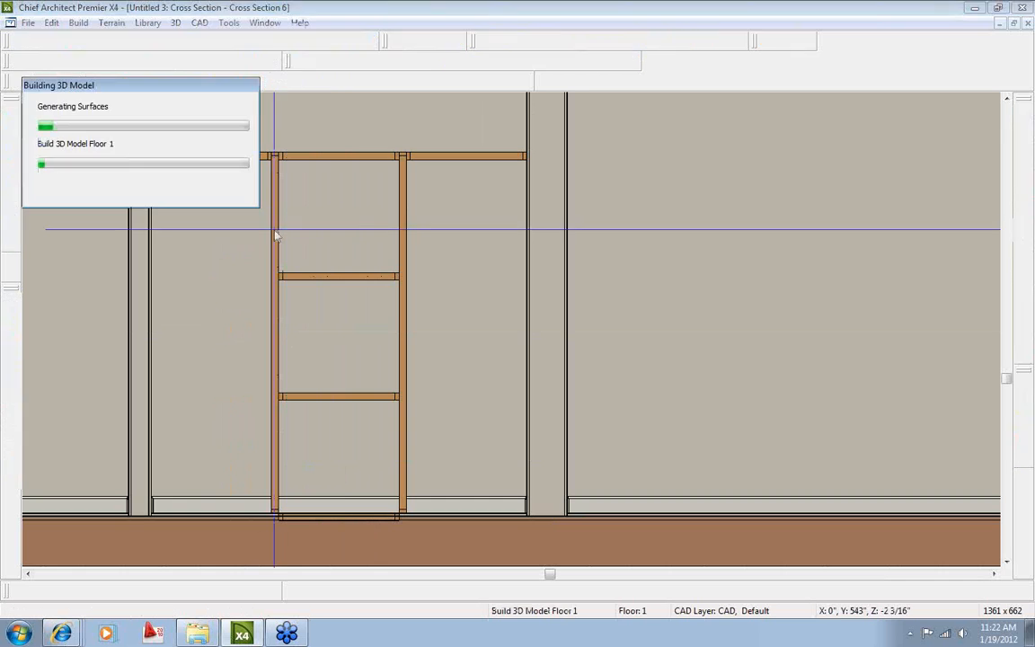
{"action": "scroll", "coordinate": [353, 270], "scroll_direction": "up", "scroll_amount": 3}
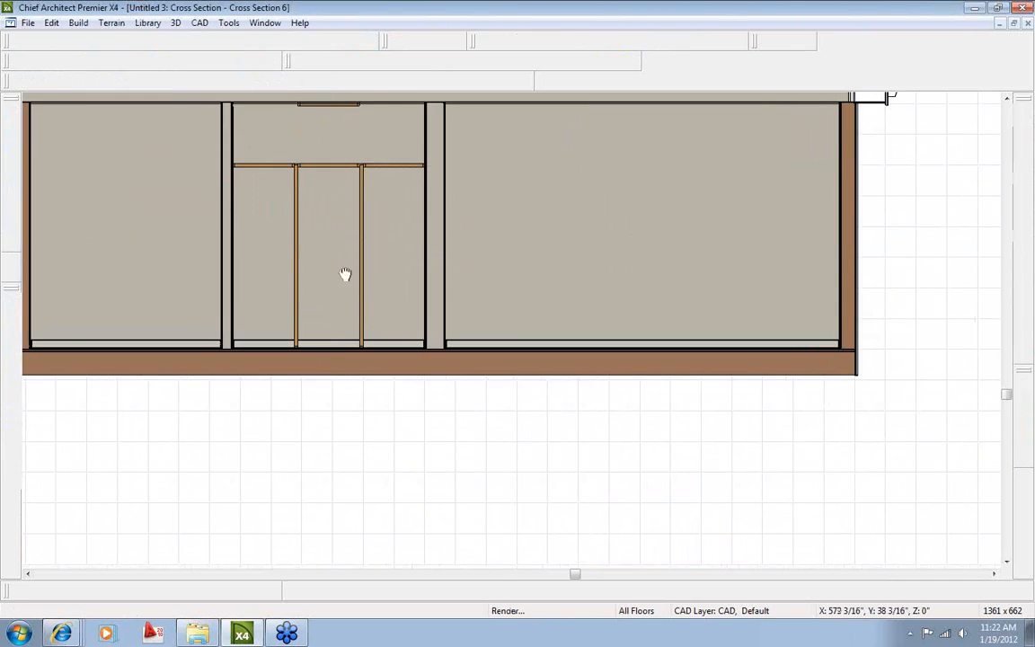
{"action": "left_click", "coordinate": [335, 215]}
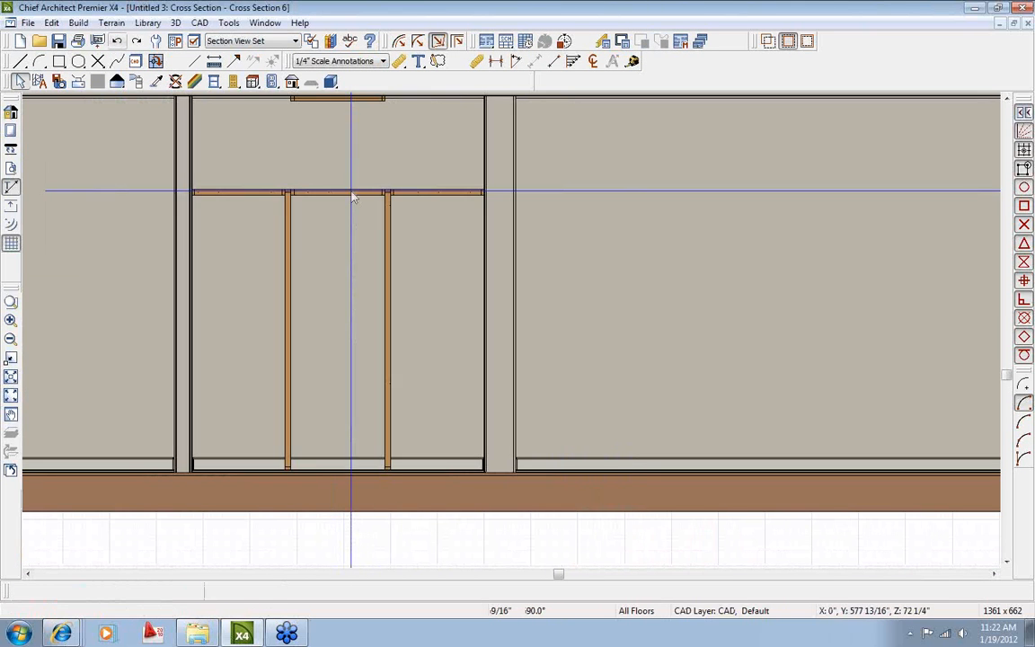
Make three copies of the 24" closet shelf spaced 12" upward, then undo them.
{"action": "left_click", "coordinate": [351, 192]}
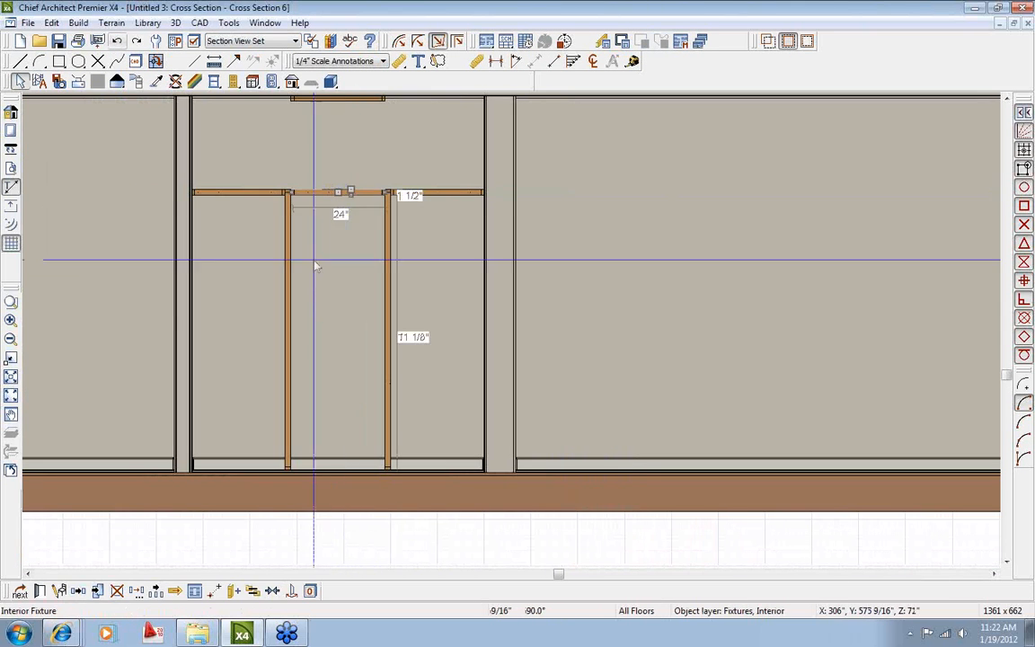
{"action": "left_click", "coordinate": [136, 591]}
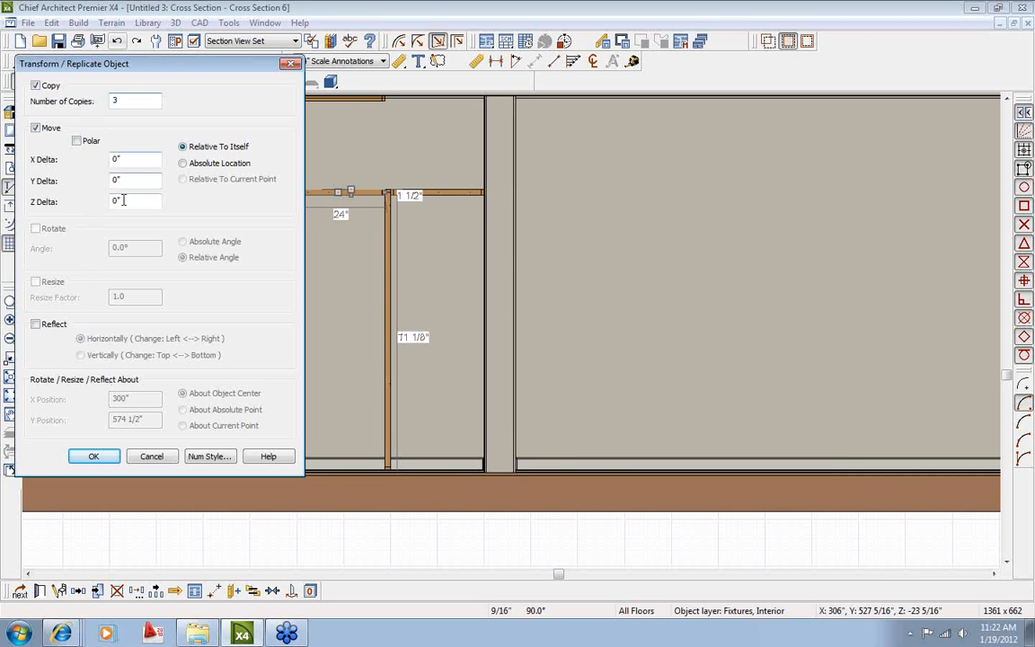
{"action": "left_click", "coordinate": [105, 458]}
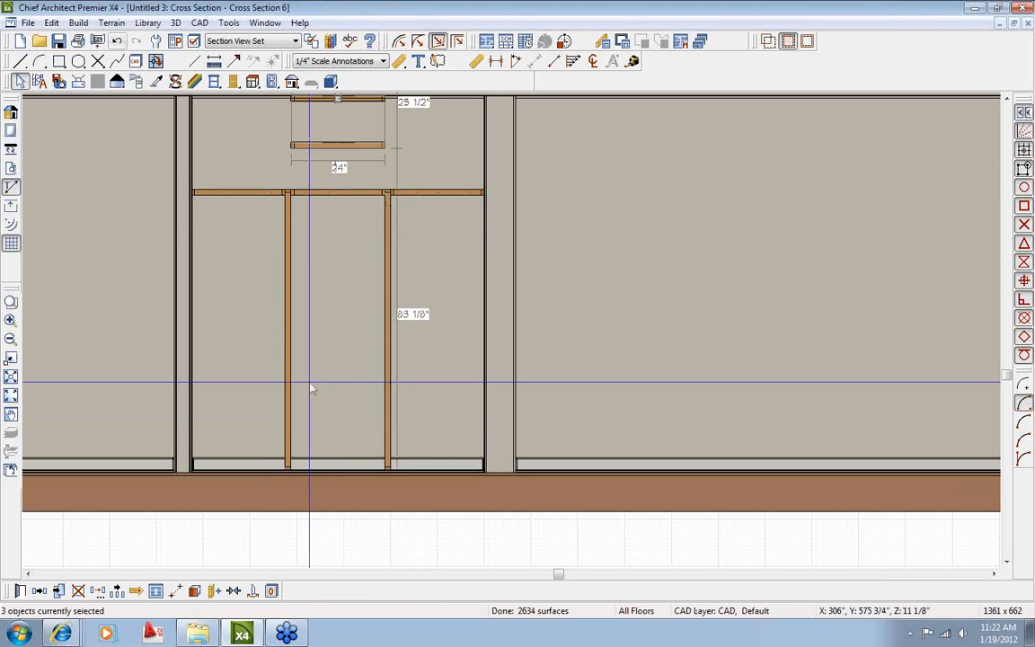
{"action": "left_click", "coordinate": [117, 40]}
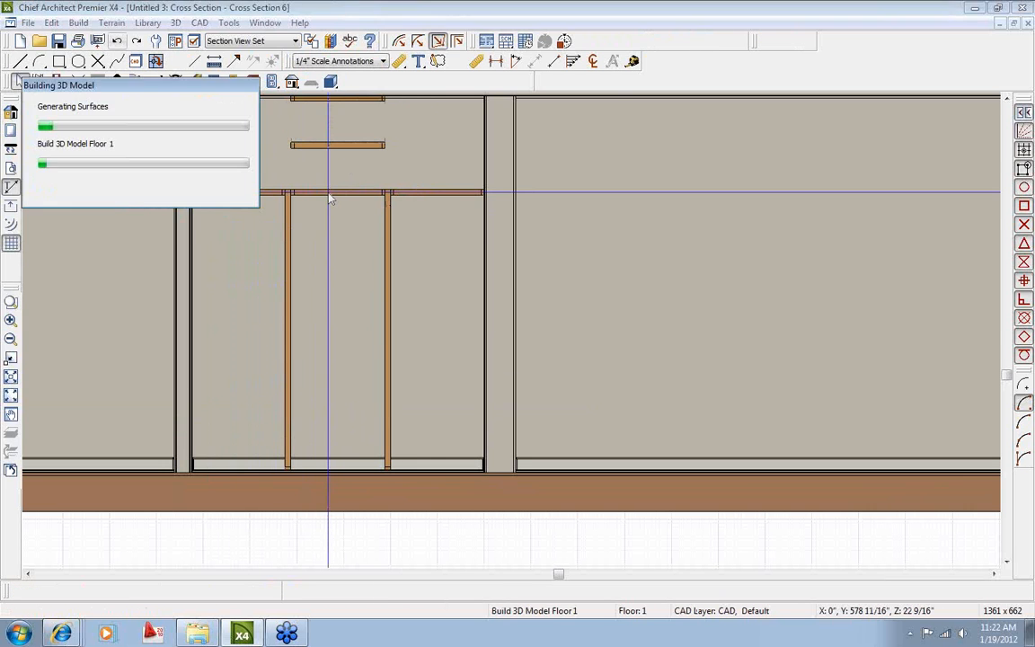
Reselect the closet shelf and apply three stacked copies between the ladder uprights.
{"action": "scroll", "coordinate": [294, 173], "scroll_direction": "down", "scroll_amount": 3}
{"action": "left_click", "coordinate": [321, 117]}
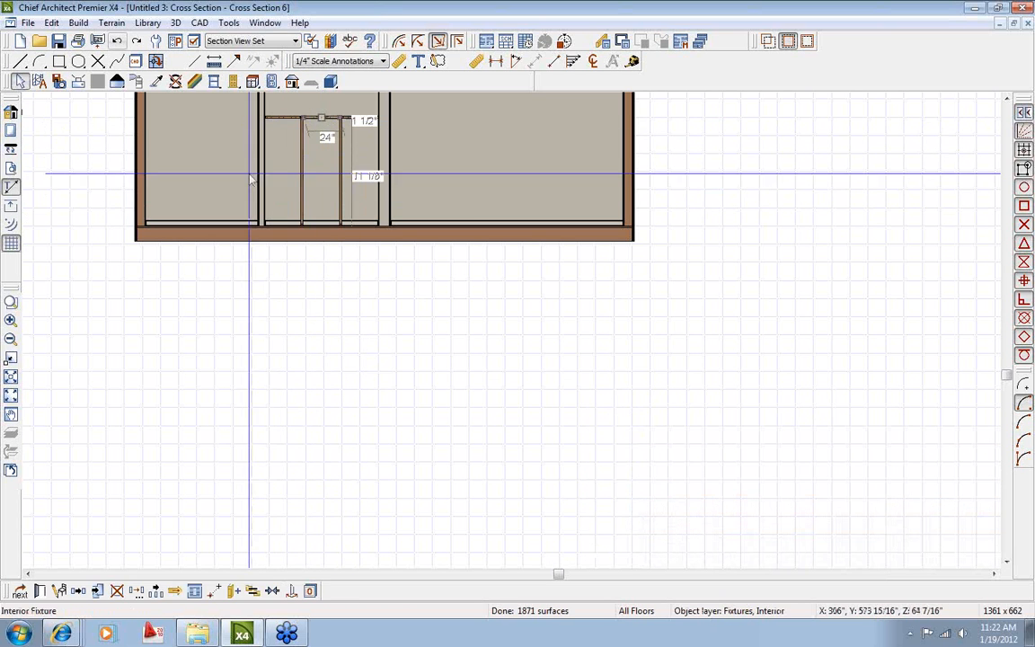
{"action": "left_click", "coordinate": [136, 590]}
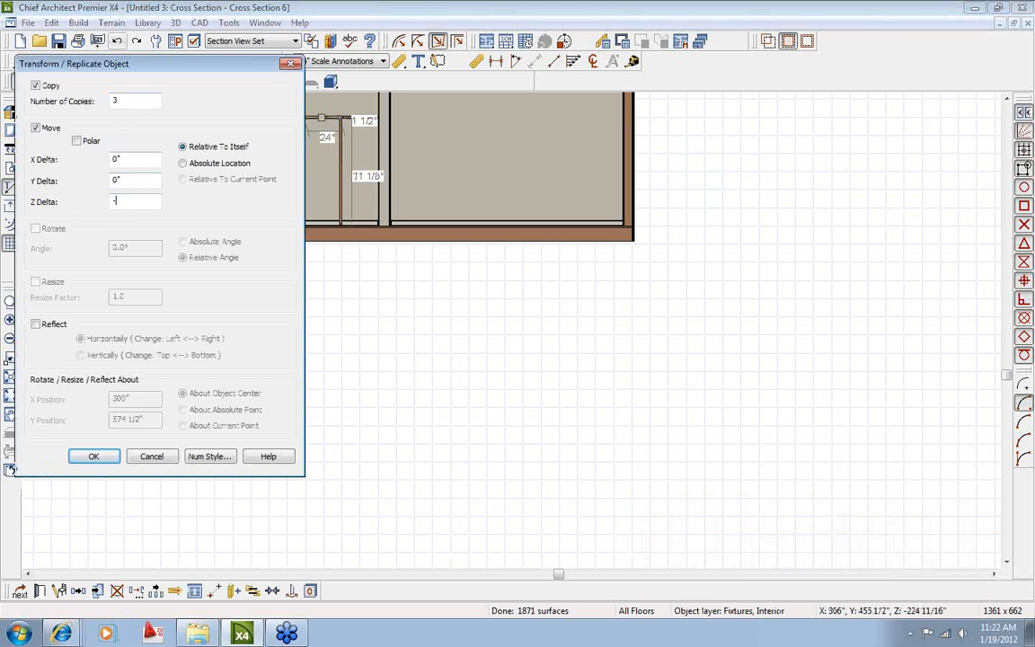
{"action": "left_click", "coordinate": [94, 456]}
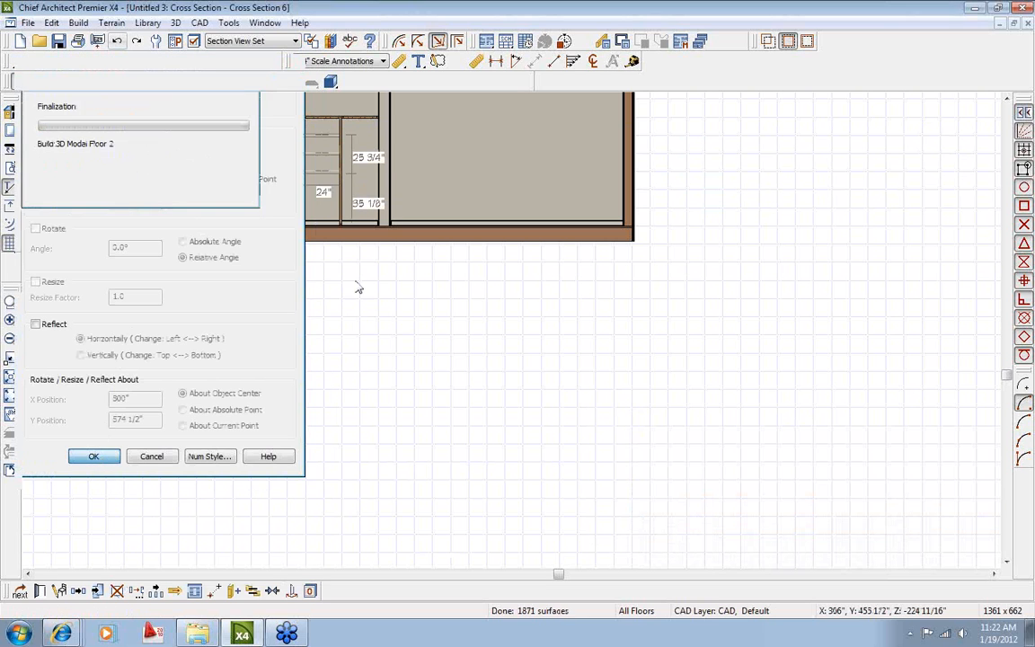
{"action": "scroll", "coordinate": [368, 306], "scroll_direction": "up", "scroll_amount": 3}
{"action": "scroll", "coordinate": [368, 305], "scroll_direction": "up", "scroll_amount": 2}
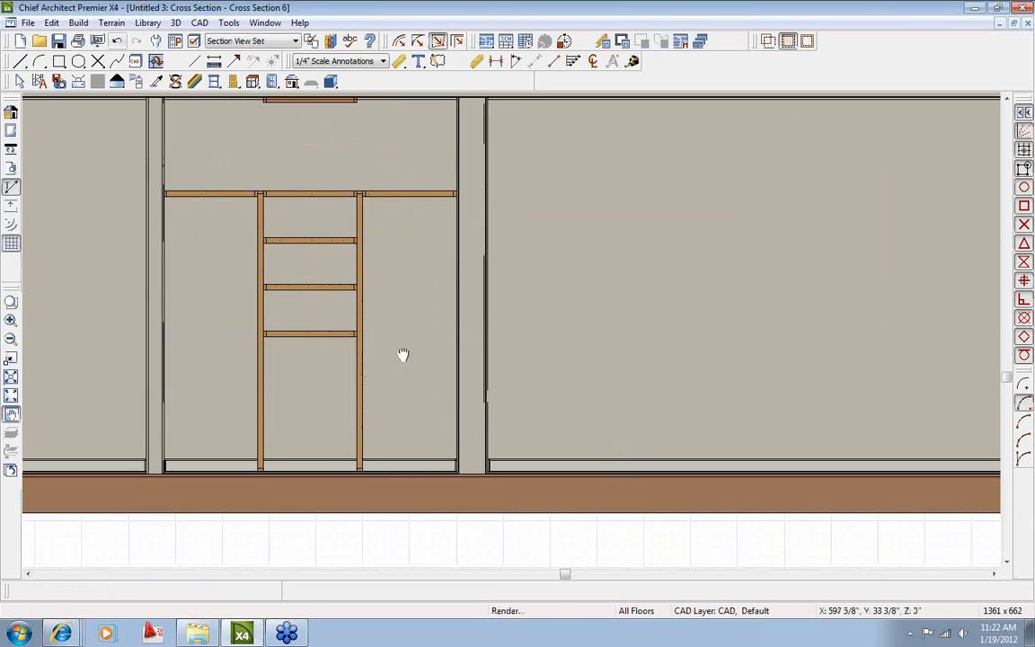
Lower the closet shelves to 18 1/8" and 35 1/8", and drop the upper shelf lower.
{"action": "left_click", "coordinate": [316, 329]}
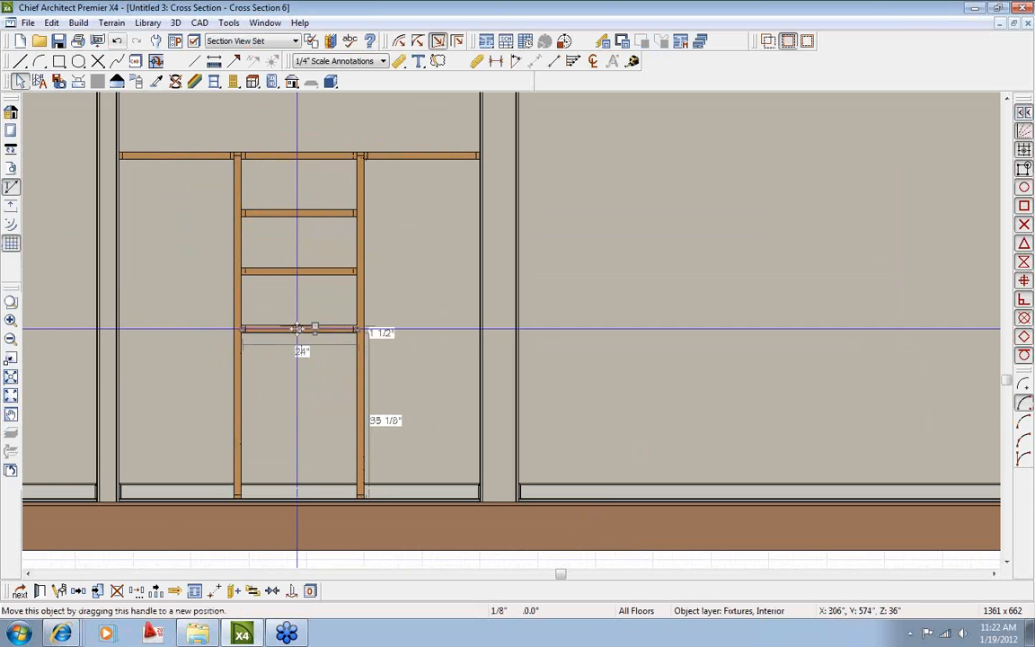
{"action": "left_click_drag", "start_coordinate": [296, 329], "coordinate": [299, 411]}
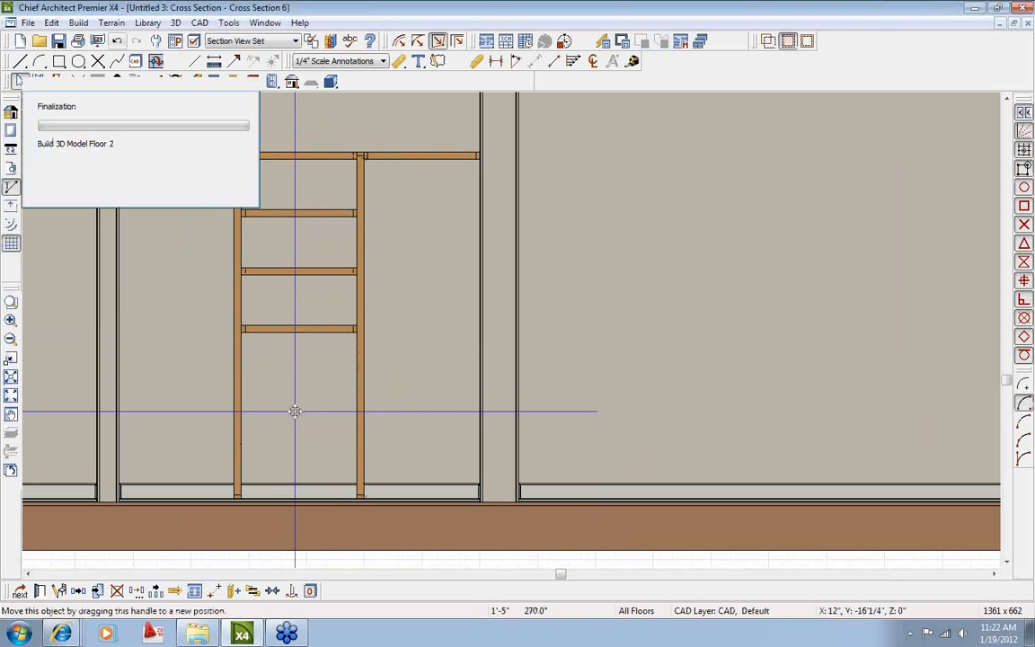
{"action": "left_click", "coordinate": [311, 267]}
{"action": "left_click", "coordinate": [282, 273]}
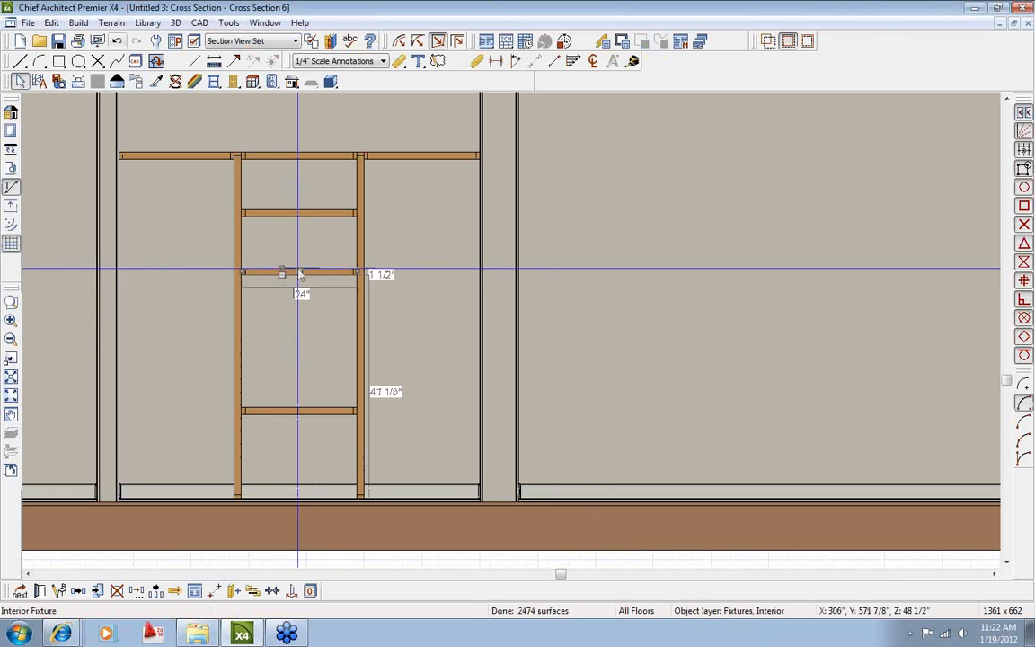
{"action": "left_click_drag", "start_coordinate": [301, 272], "coordinate": [301, 327]}
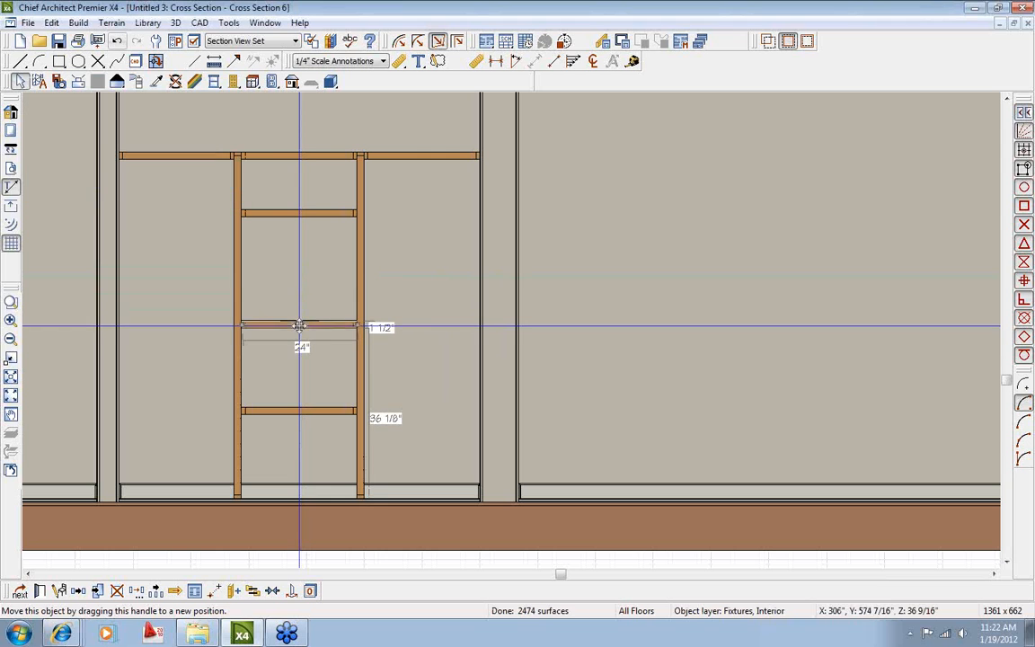
{"action": "left_click", "coordinate": [312, 213]}
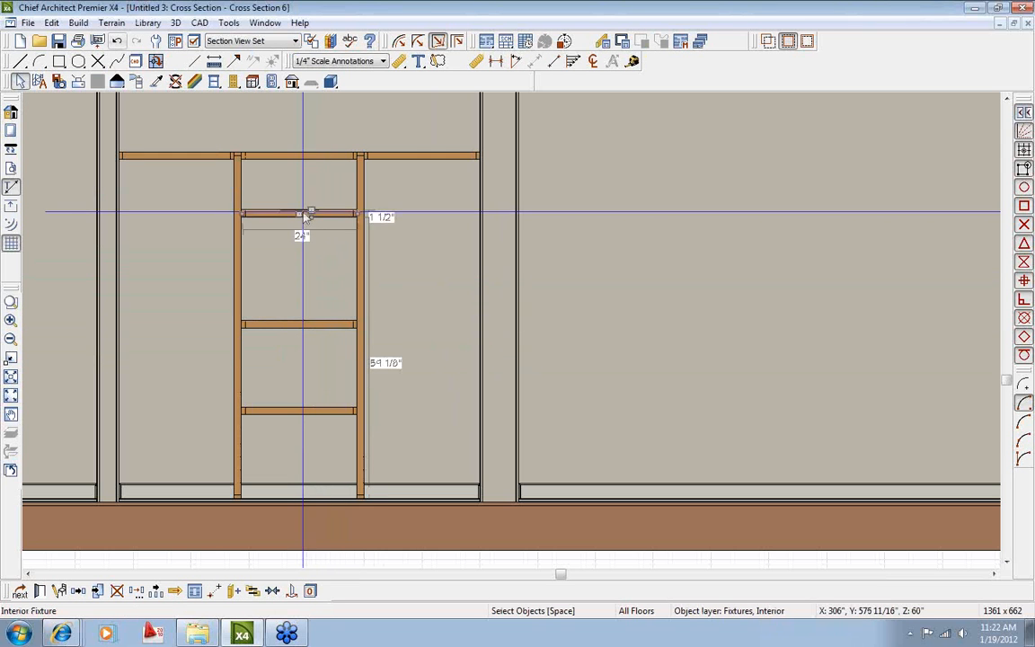
{"action": "left_click_drag", "start_coordinate": [300, 213], "coordinate": [297, 246]}
{"action": "key", "text": "space"}
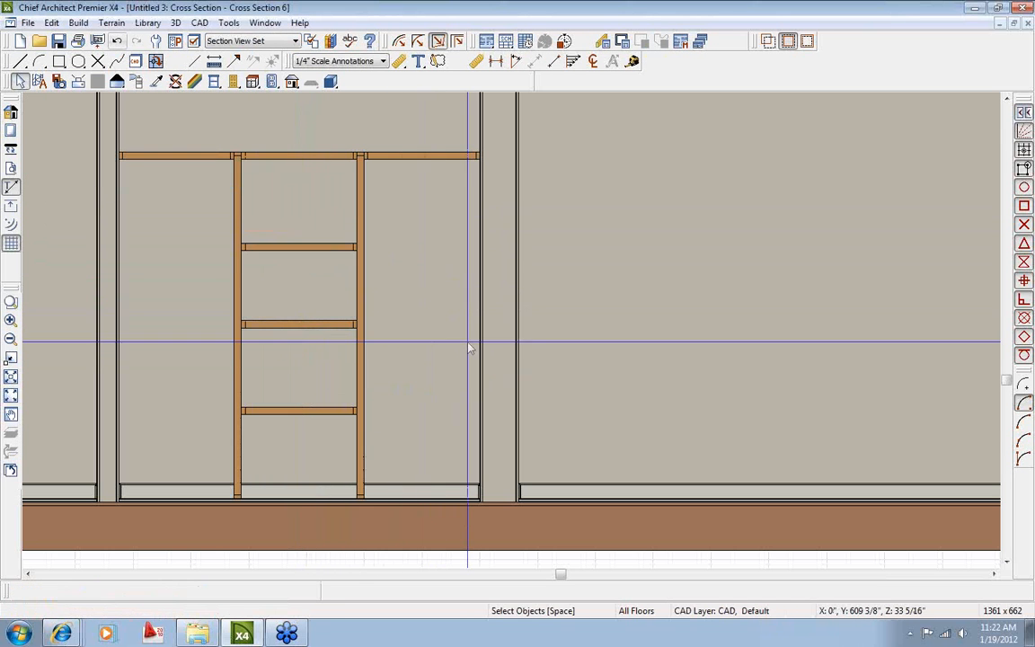
Close the cross section, pan the floor plan to the closet, and open the library browser.
{"action": "scroll", "coordinate": [473, 359], "scroll_direction": "down", "scroll_amount": 2}
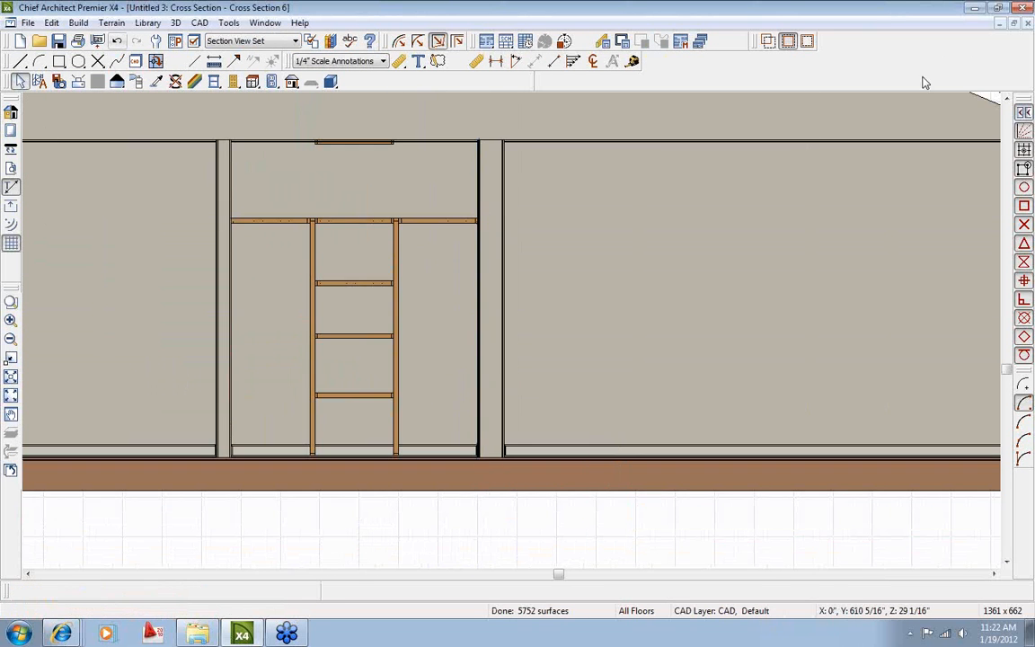
{"action": "left_click", "coordinate": [1030, 27]}
{"action": "middle_click_drag", "start_coordinate": [477, 275], "coordinate": [249, 306]}
{"action": "scroll", "coordinate": [250, 306], "scroll_direction": "down", "scroll_amount": 1}
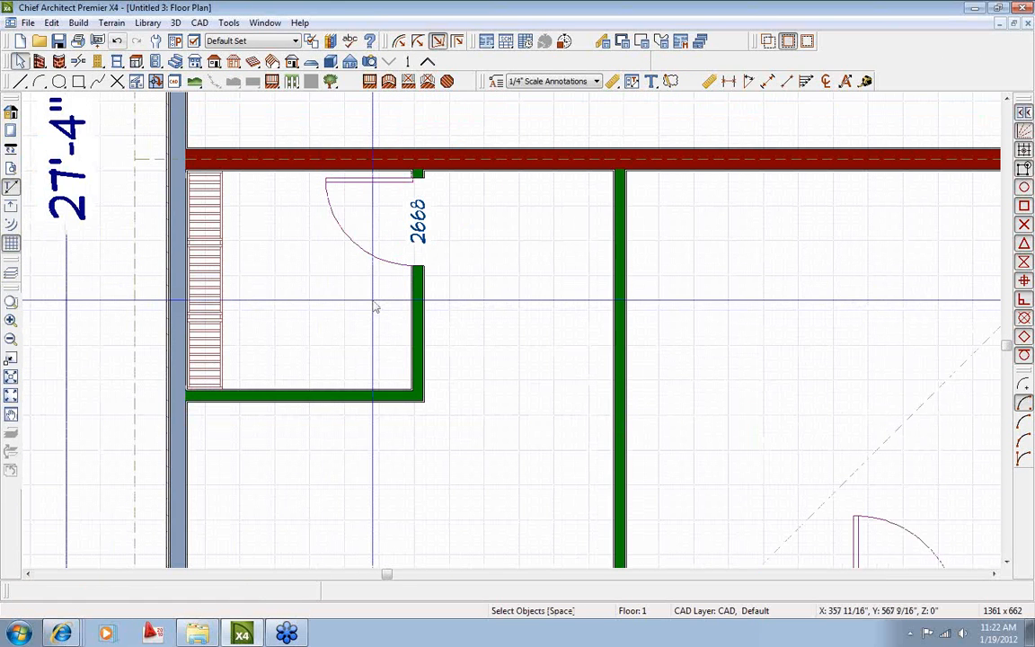
{"action": "left_click", "coordinate": [310, 40]}
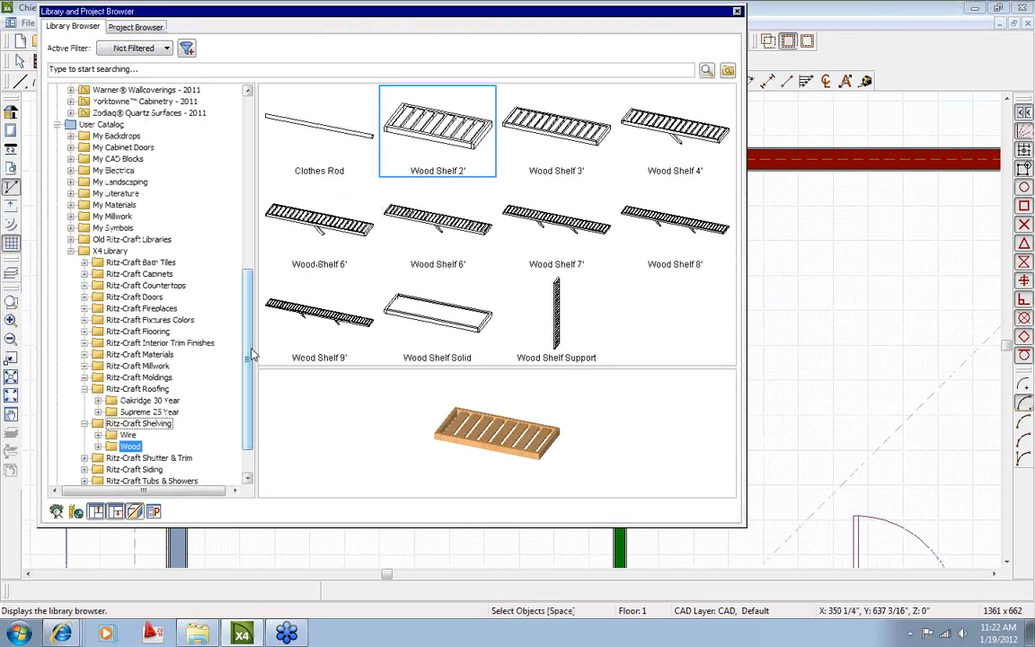
Browse Ritz-Craft Shutter & Trim: Louvered Shutter, Paneled Shutter colours, and Clay Beige Trim.
{"action": "left_click_drag", "start_coordinate": [249, 350], "coordinate": [247, 413]}
{"action": "left_click", "coordinate": [149, 411]}
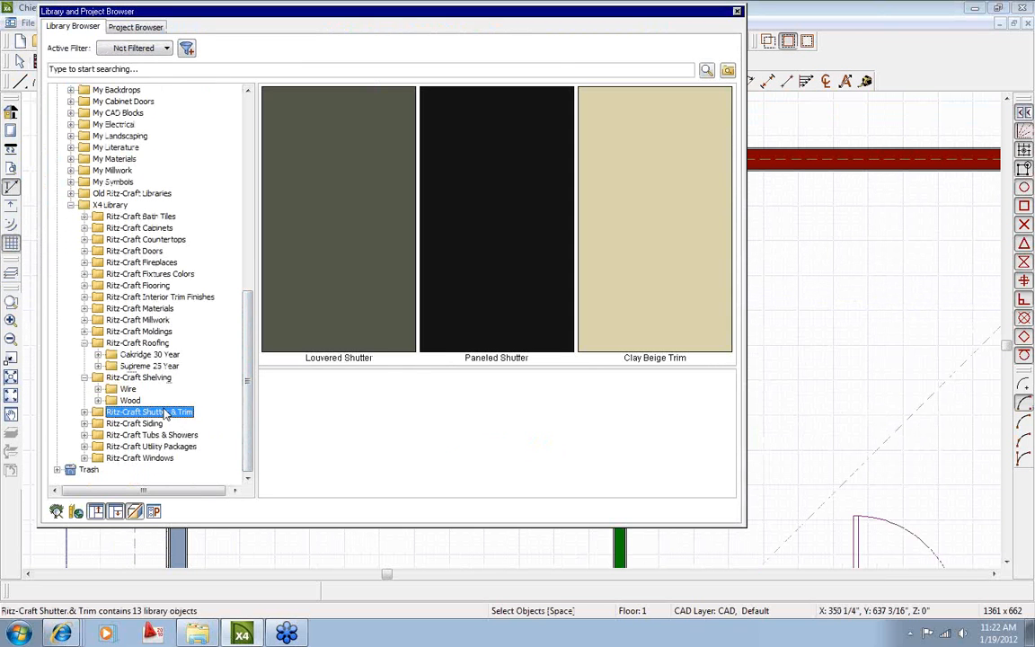
{"action": "double_click", "coordinate": [344, 298]}
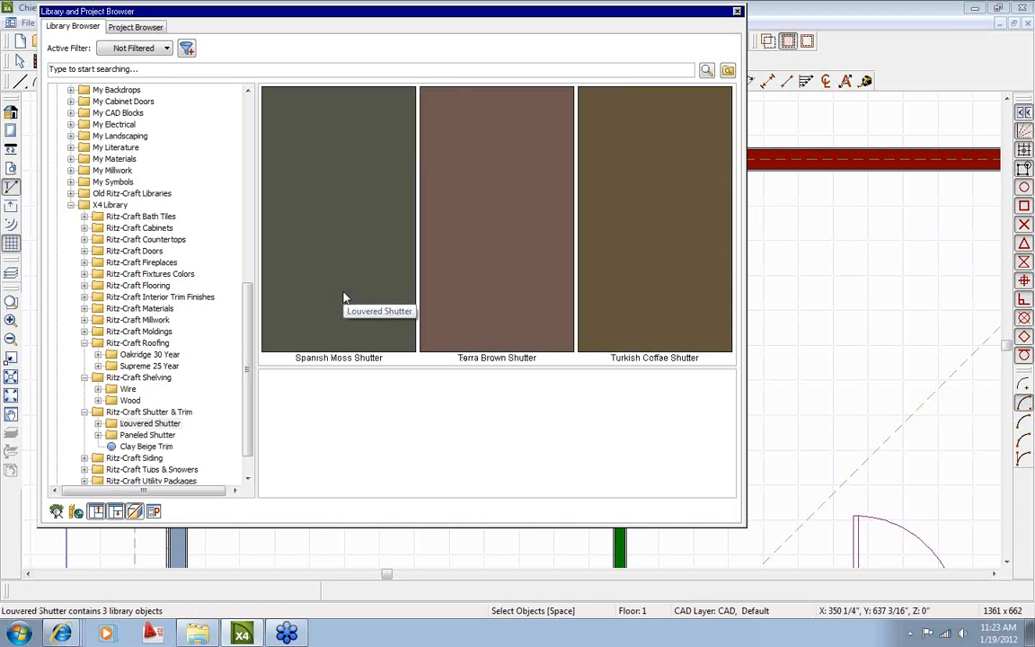
{"action": "left_click", "coordinate": [162, 437]}
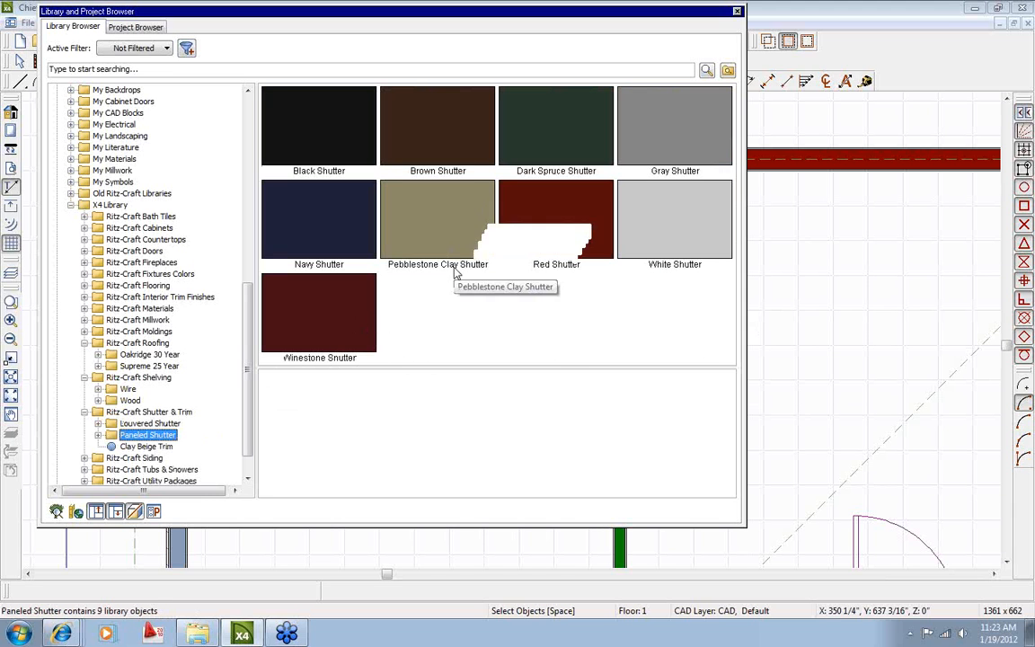
{"action": "left_click", "coordinate": [142, 447]}
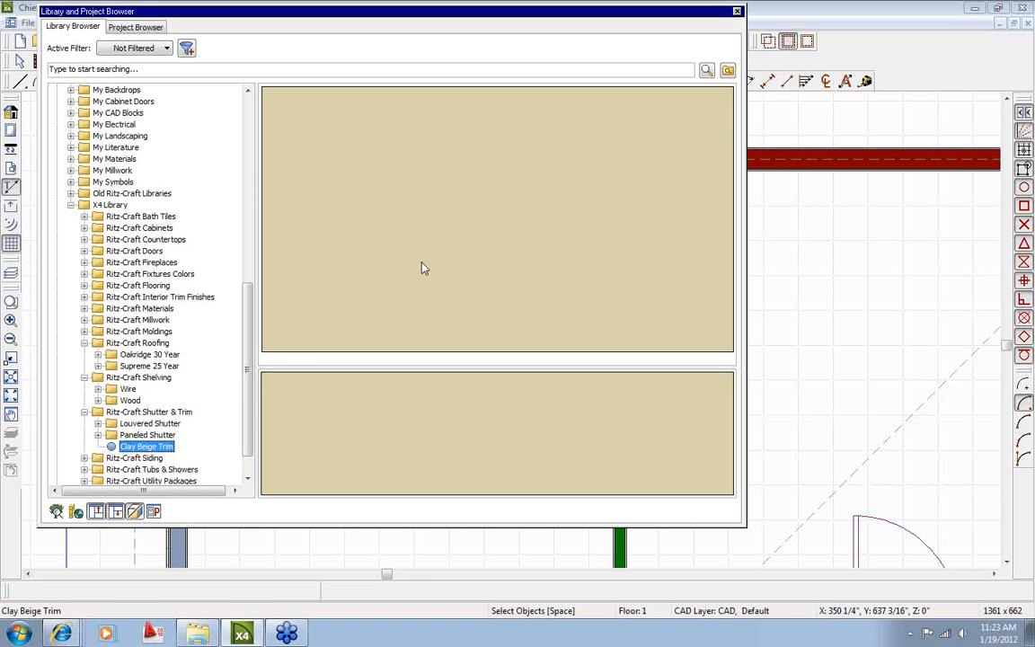
Collapse Roofing, Shelving and Shutter folders, browse Ritz-Craft Siding, then show Tubs & Showers.
{"action": "left_click", "coordinate": [84, 343]}
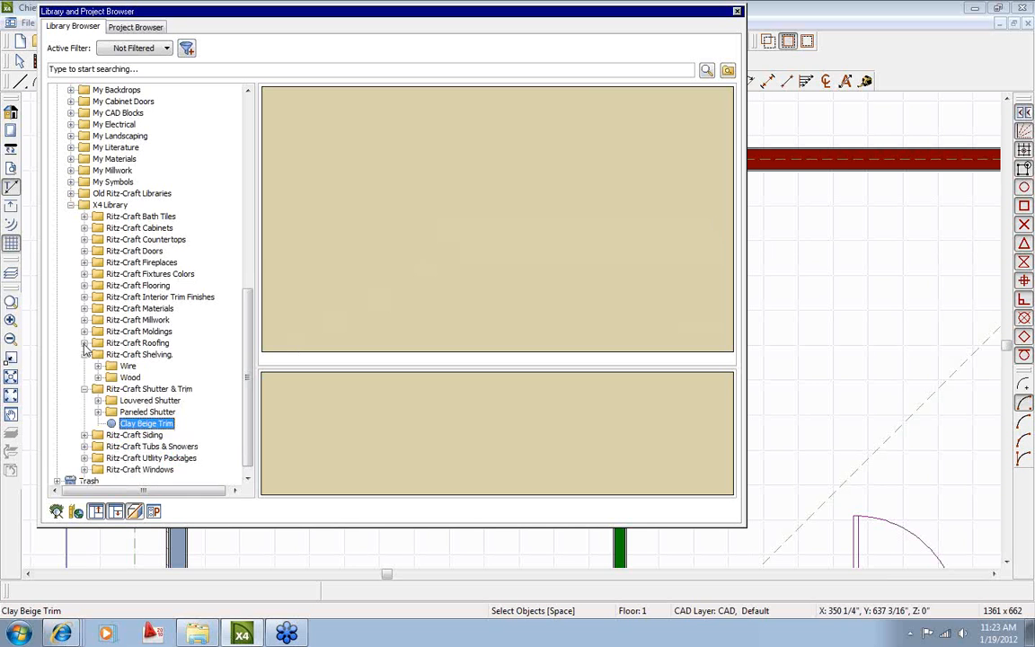
{"action": "left_click", "coordinate": [85, 352]}
{"action": "left_click", "coordinate": [85, 379]}
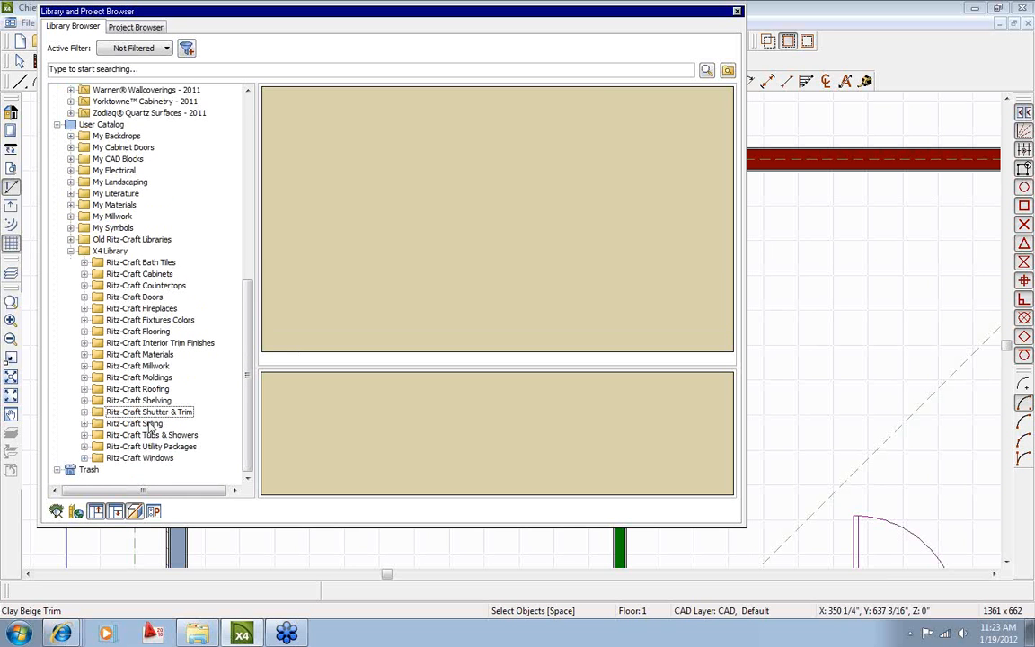
{"action": "left_click", "coordinate": [143, 424]}
{"action": "double_click", "coordinate": [315, 205]}
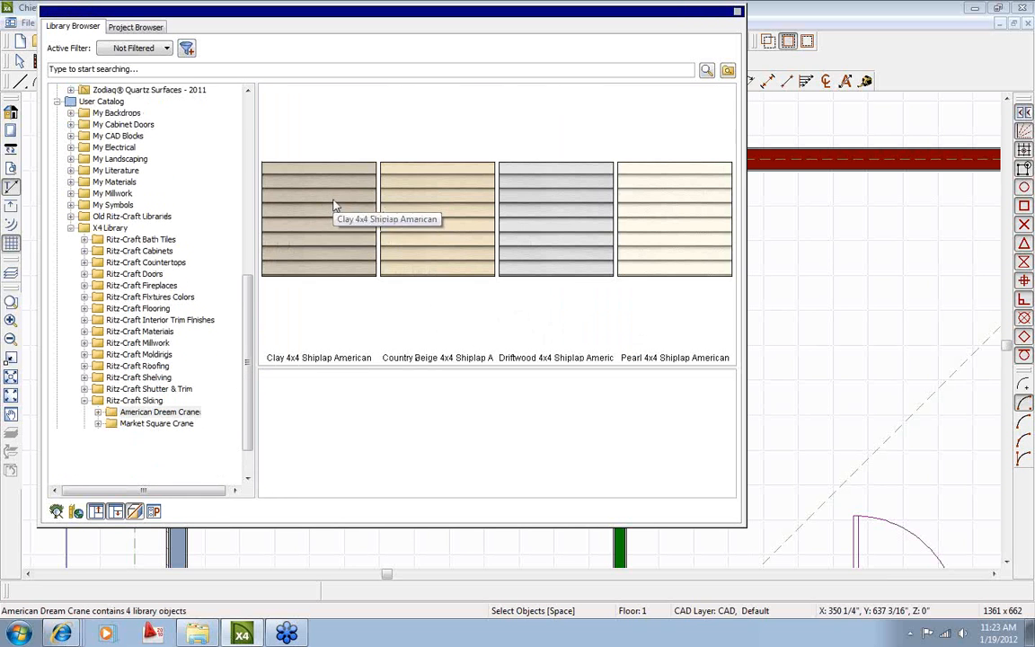
{"action": "left_click", "coordinate": [85, 400]}
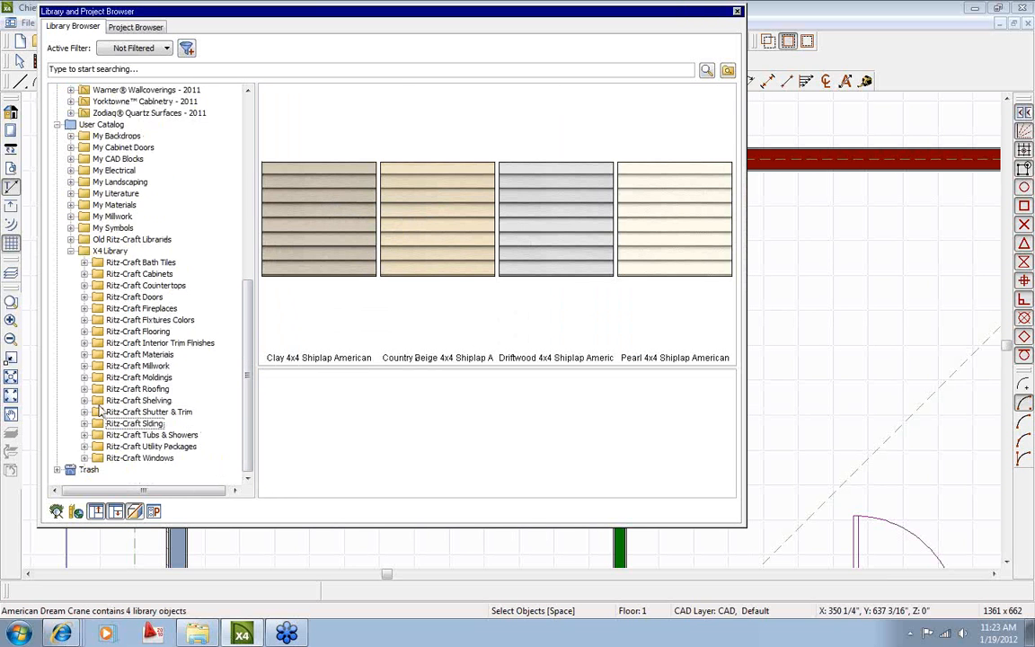
{"action": "left_click", "coordinate": [157, 438]}
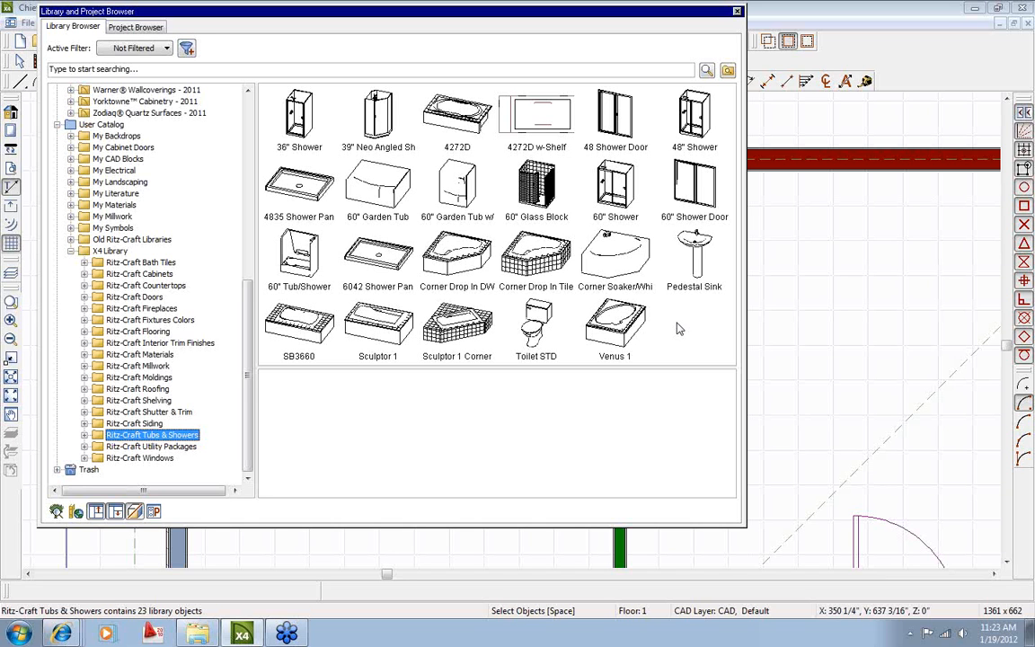
Pick Utility Silver from Ritz-Craft Utility Packages and drop it in the upper room's top-left corner.
{"action": "left_click", "coordinate": [153, 448]}
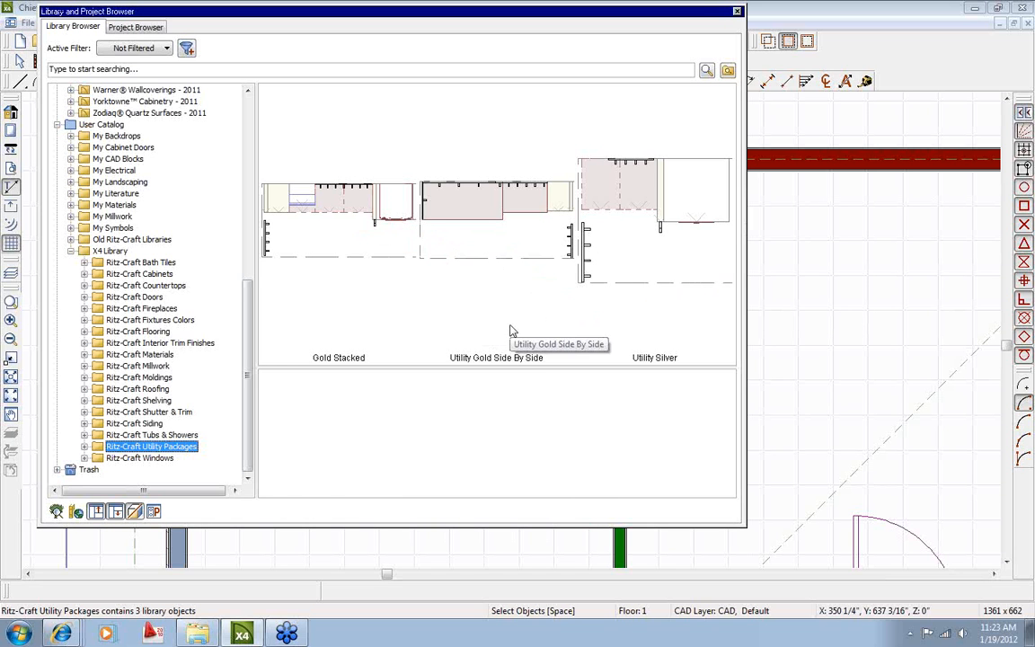
{"action": "double_click", "coordinate": [633, 225]}
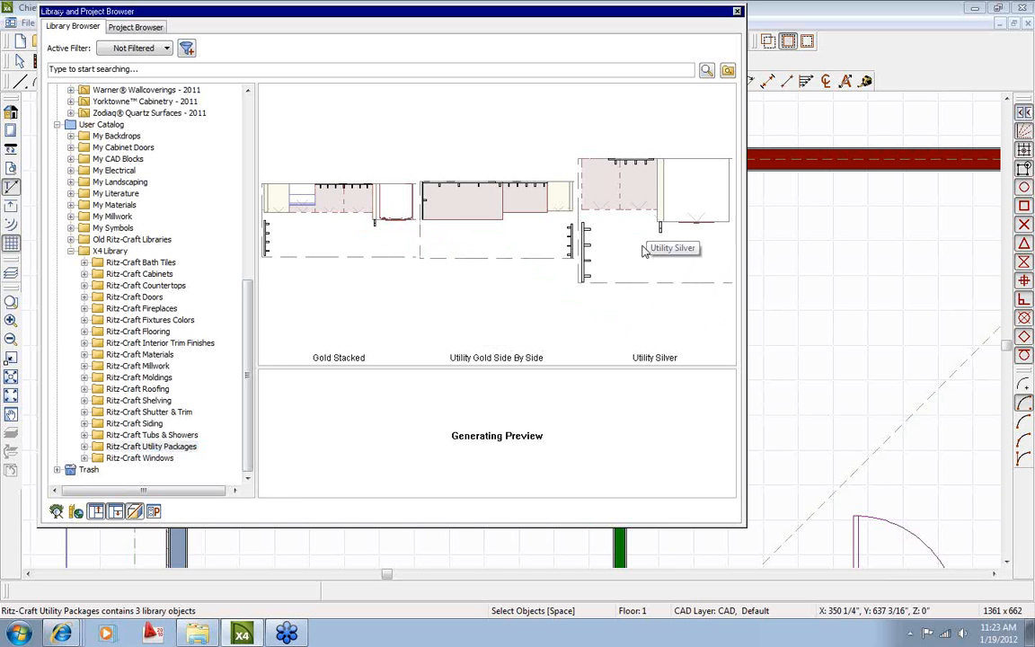
{"action": "scroll", "coordinate": [486, 449], "scroll_direction": "up", "scroll_amount": 5}
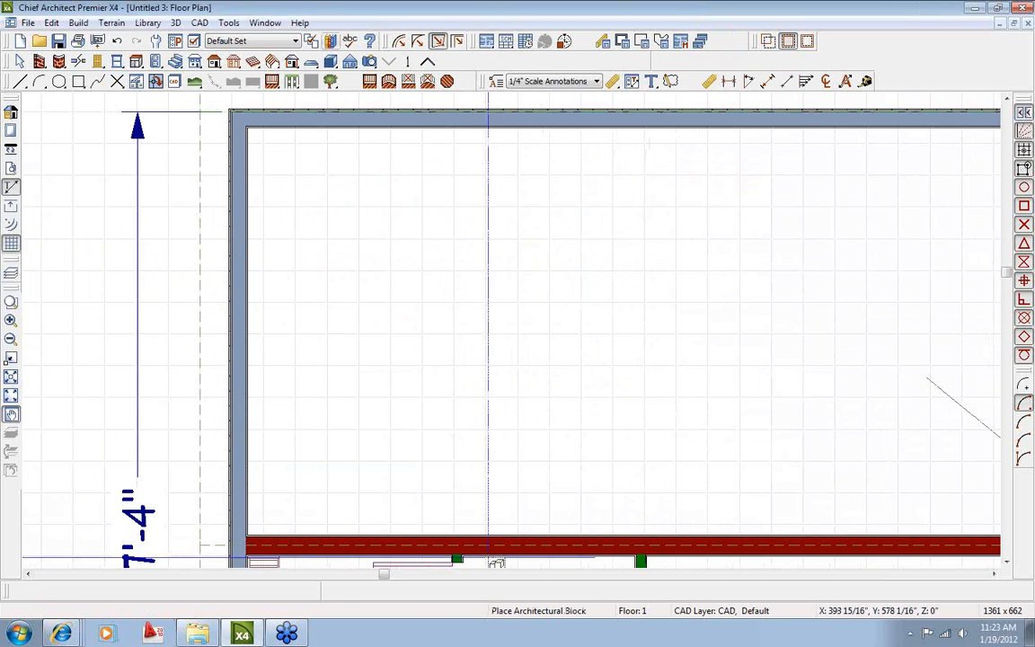
{"action": "left_click", "coordinate": [368, 190]}
Select the placed Utility Silver block and move it further into the room.
{"action": "scroll", "coordinate": [367, 190], "scroll_direction": "up", "scroll_amount": 2}
{"action": "key", "text": "space"}
{"action": "left_click", "coordinate": [339, 225]}
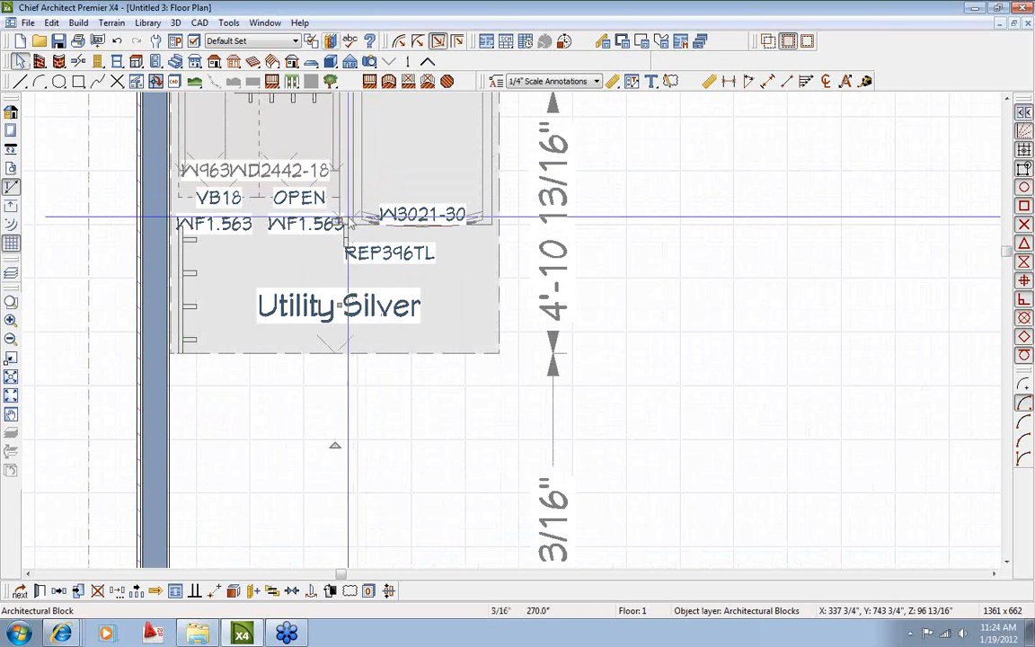
{"action": "left_click_drag", "start_coordinate": [340, 224], "coordinate": [384, 416]}
{"action": "scroll", "coordinate": [383, 409], "scroll_direction": "down", "scroll_amount": 1}
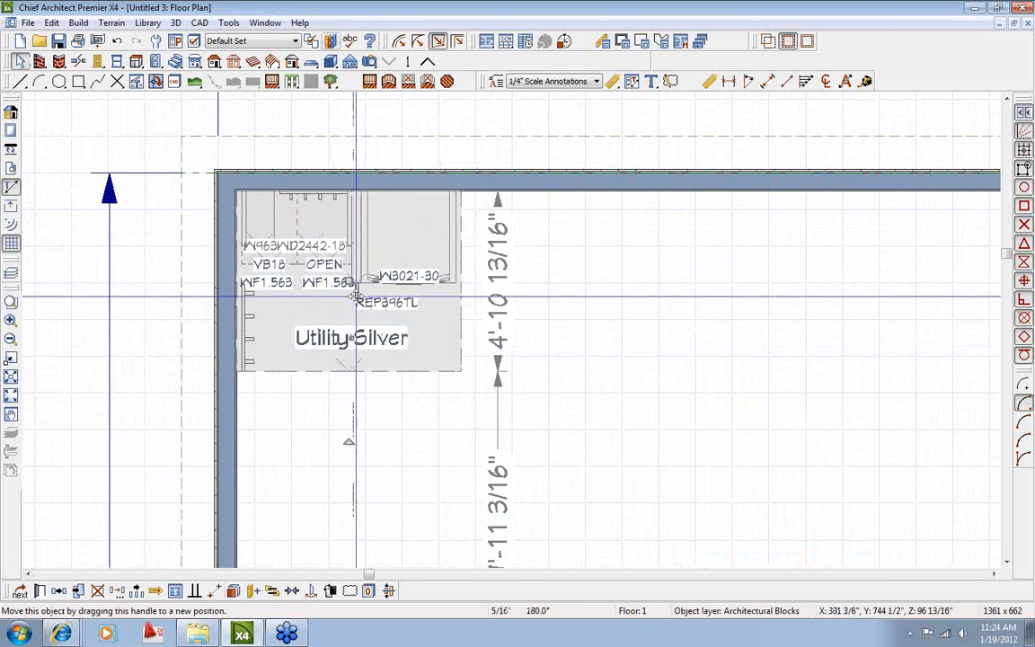
{"action": "left_click_drag", "start_coordinate": [359, 295], "coordinate": [423, 387]}
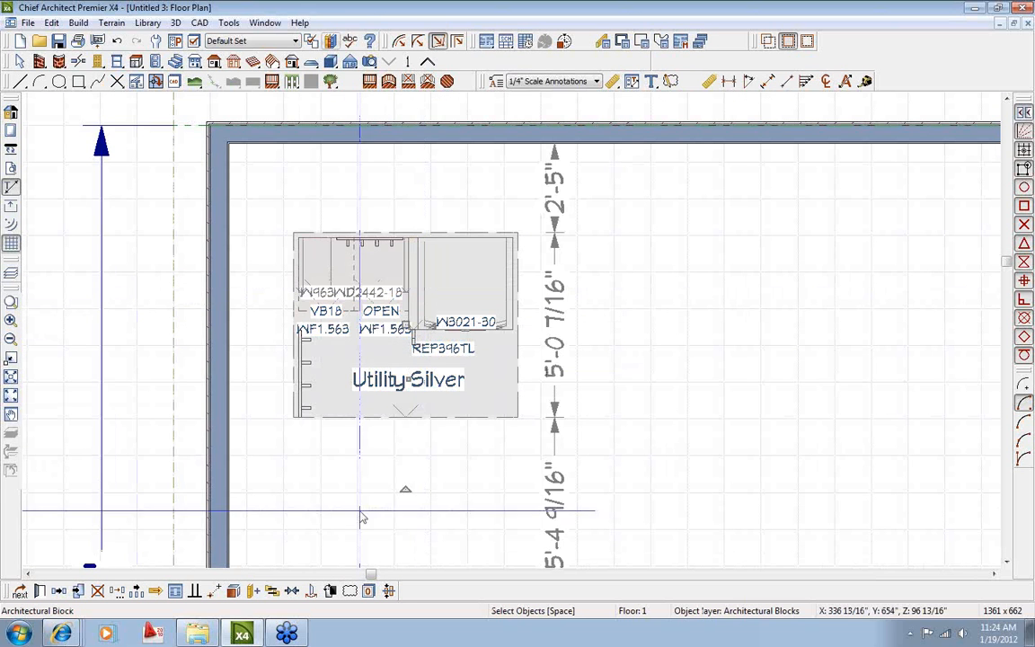
Explode the block into separate cabinets and marquee-select all the pieces.
{"action": "left_click", "coordinate": [175, 590]}
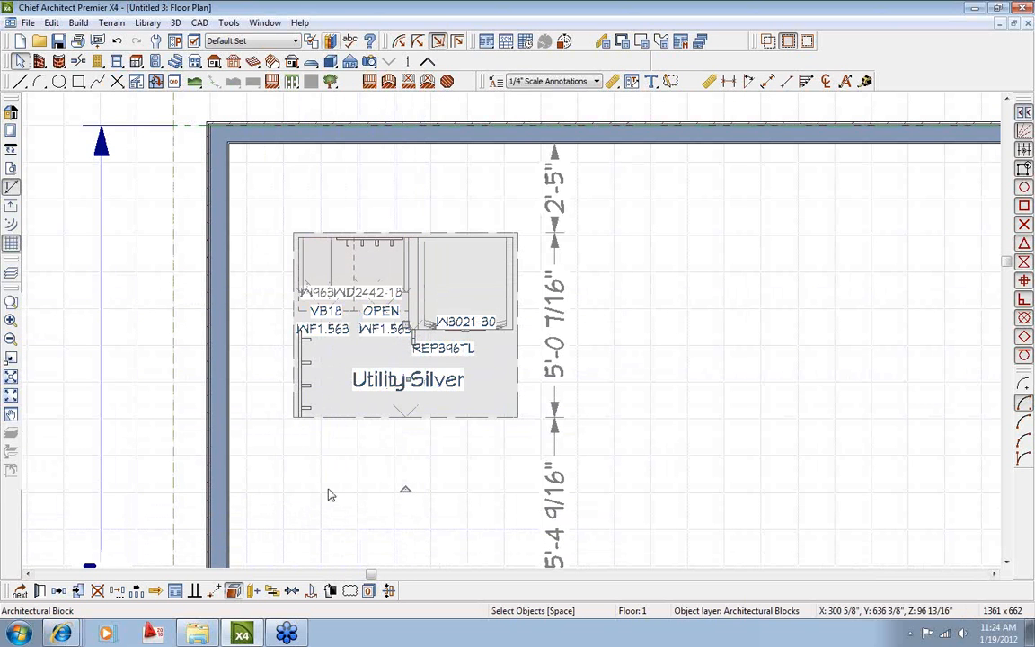
{"action": "left_click", "coordinate": [350, 203]}
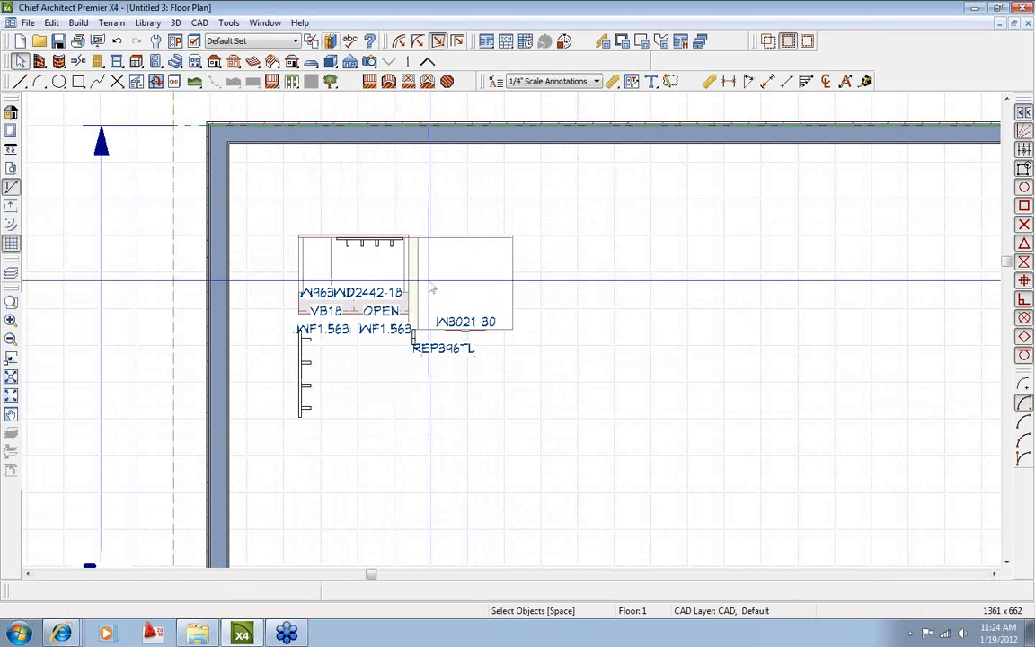
{"action": "mouse_move", "coordinate": [279, 232]}
{"action": "left_mouse_down"}
{"action": "mouse_move", "coordinate": [461, 439]}
{"action": "mouse_move", "coordinate": [550, 480]}
{"action": "left_mouse_up"}
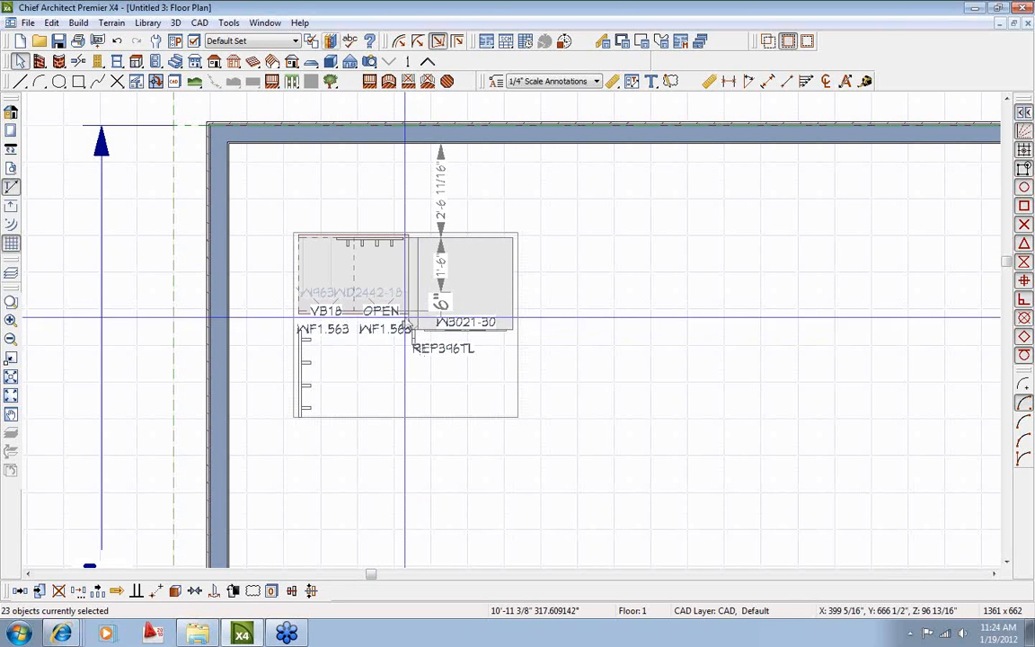
{"action": "key", "text": "Escape"}
{"action": "left_click_drag", "start_coordinate": [272, 201], "coordinate": [545, 494]}
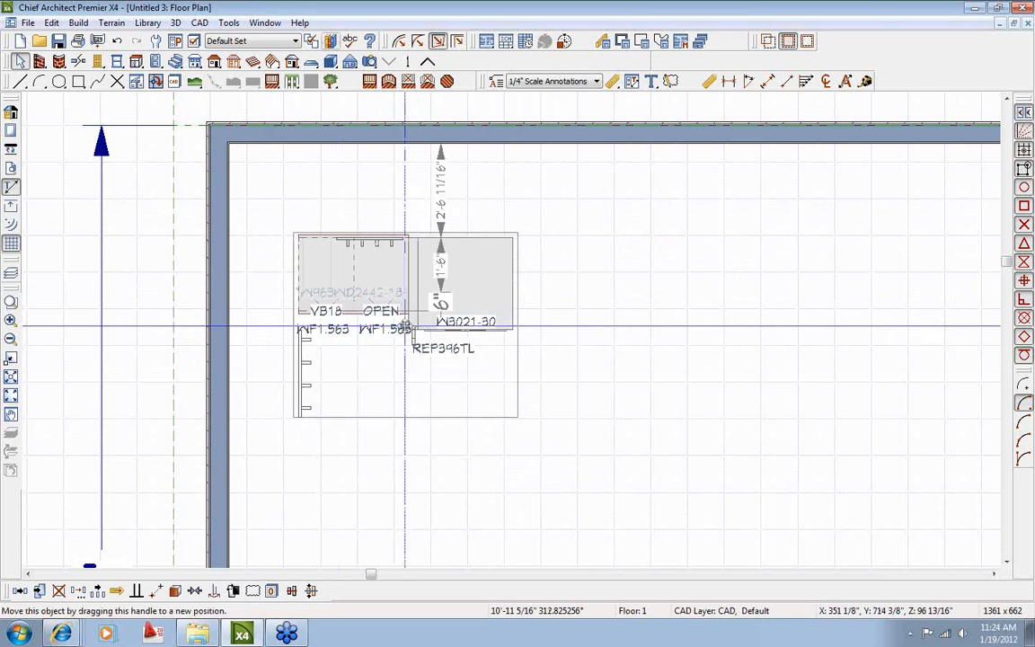
{"action": "key", "text": "Escape"}
{"action": "left_click_drag", "start_coordinate": [270, 205], "coordinate": [513, 439]}
{"action": "key", "text": "Escape"}
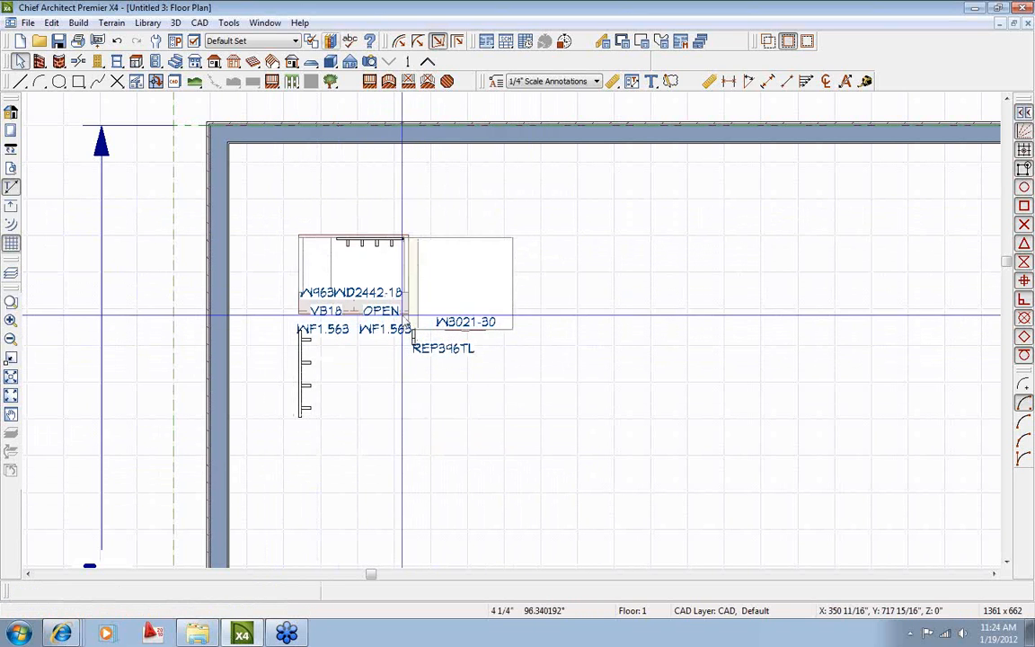
{"action": "left_click_drag", "start_coordinate": [282, 211], "coordinate": [551, 474]}
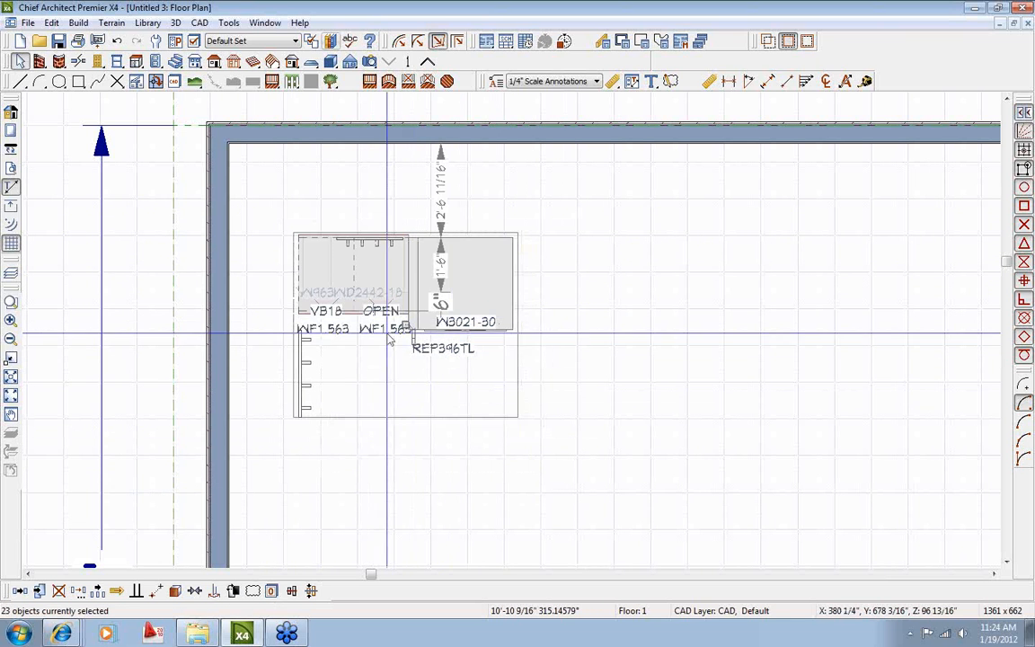
Push the cabinet group up against the top wall and left against the side wall.
{"action": "scroll", "coordinate": [416, 330], "scroll_direction": "up", "scroll_amount": 1}
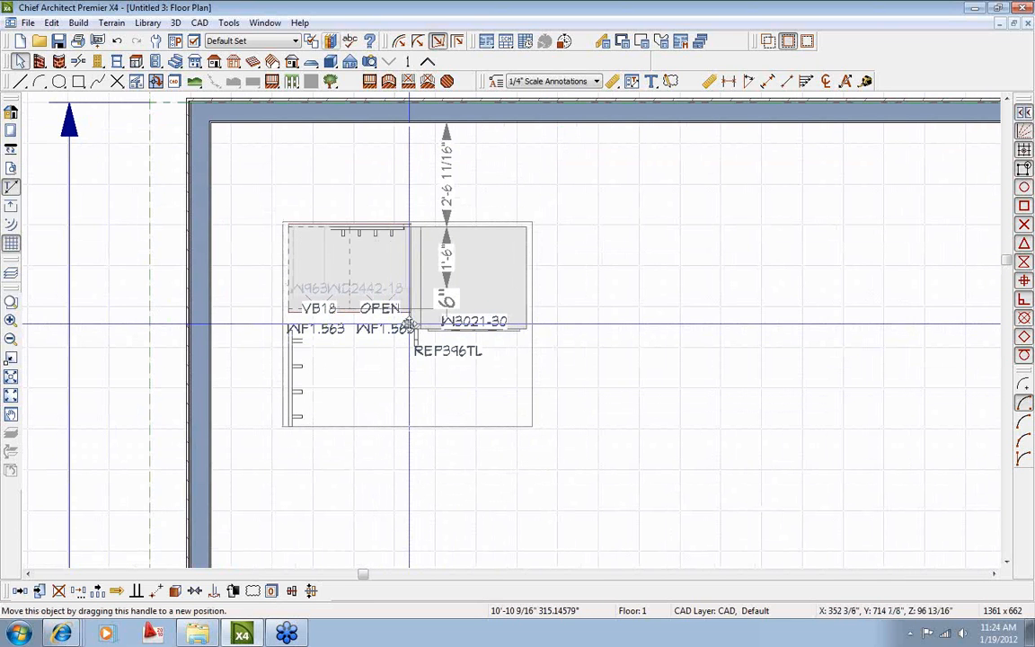
{"action": "left_click_drag", "start_coordinate": [409, 324], "coordinate": [400, 186]}
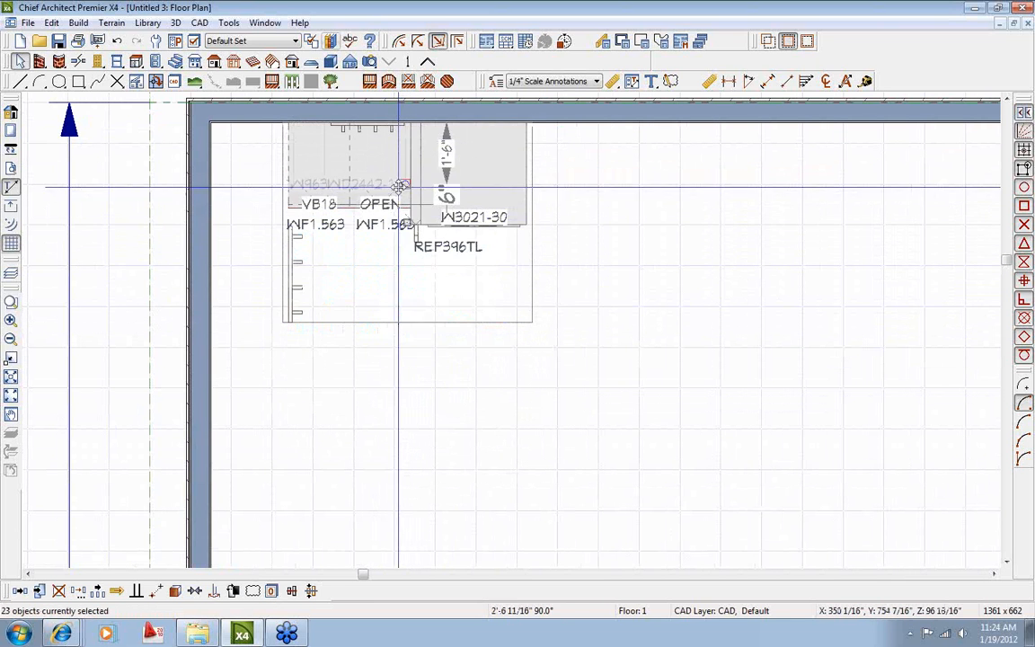
{"action": "key", "text": "Escape"}
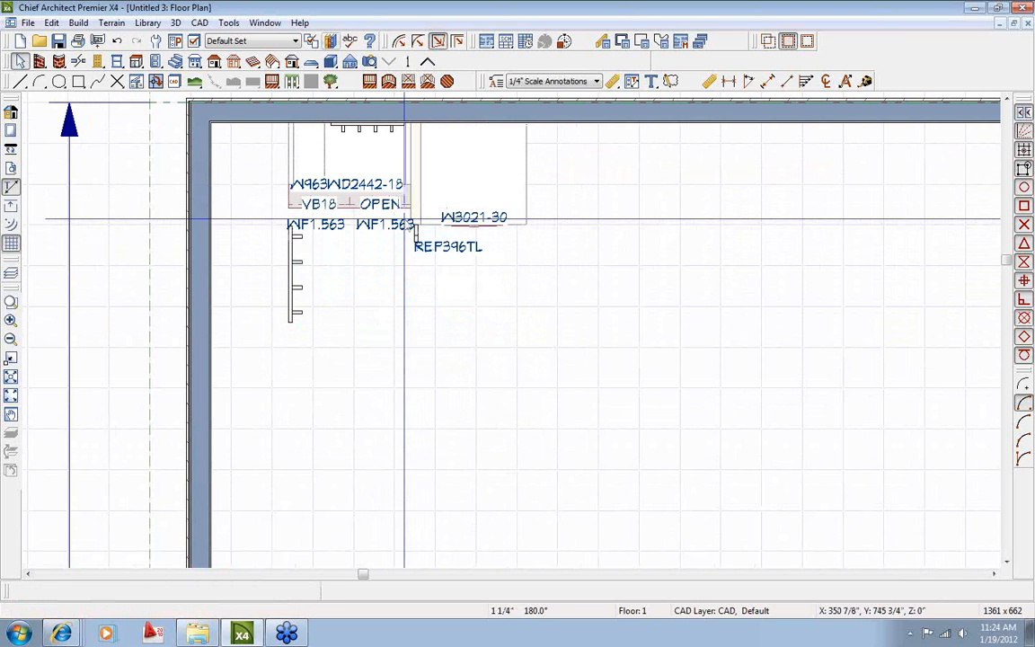
{"action": "left_click_drag", "start_coordinate": [243, 106], "coordinate": [579, 365]}
{"action": "left_click_drag", "start_coordinate": [386, 218], "coordinate": [245, 214]}
{"action": "key", "text": "Escape"}
{"action": "scroll", "coordinate": [372, 415], "scroll_direction": "down", "scroll_amount": 6}
{"action": "middle_click_drag", "start_coordinate": [408, 412], "coordinate": [360, 313]}
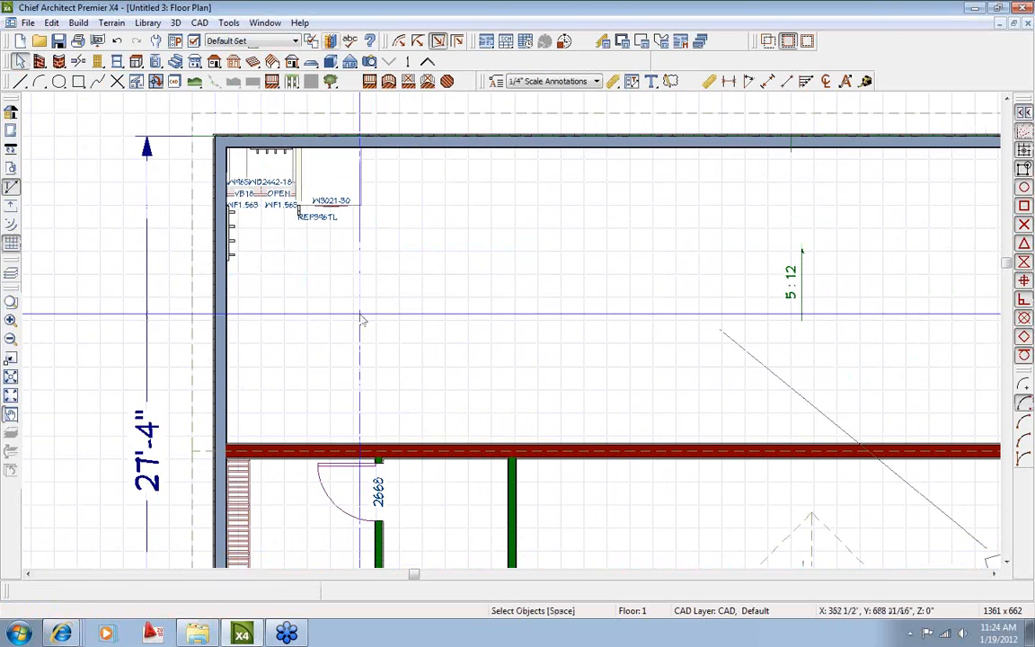
{"action": "left_click", "coordinate": [370, 61]}
Aim a 3D camera at the laundry corner and orbit to face the stacked washer/dryer.
{"action": "left_click_drag", "start_coordinate": [337, 354], "coordinate": [299, 226]}
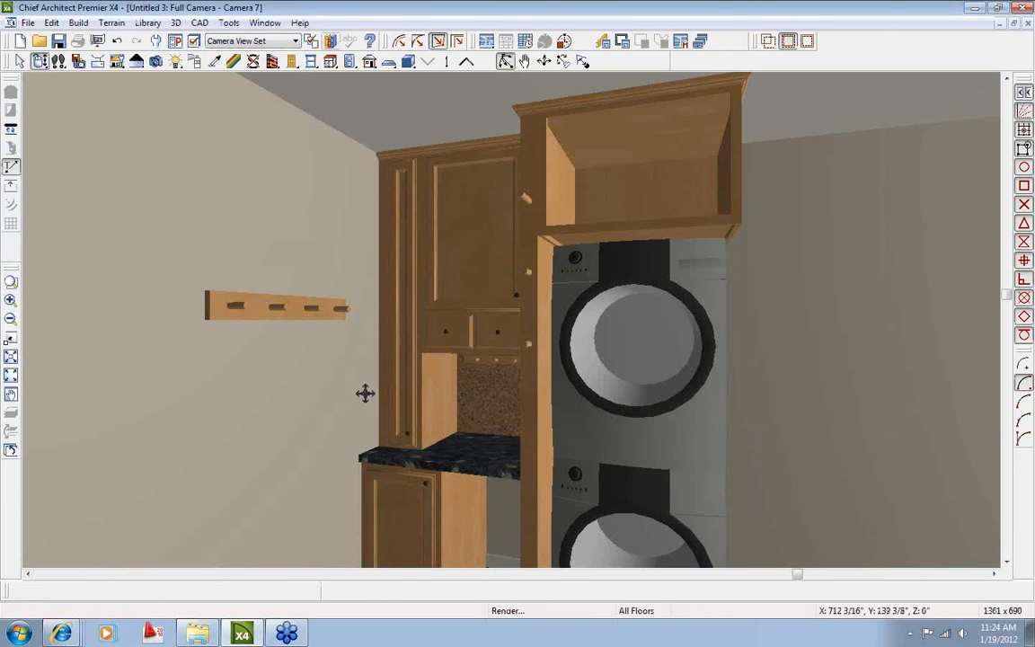
{"action": "left_click_drag", "start_coordinate": [364, 392], "coordinate": [345, 419]}
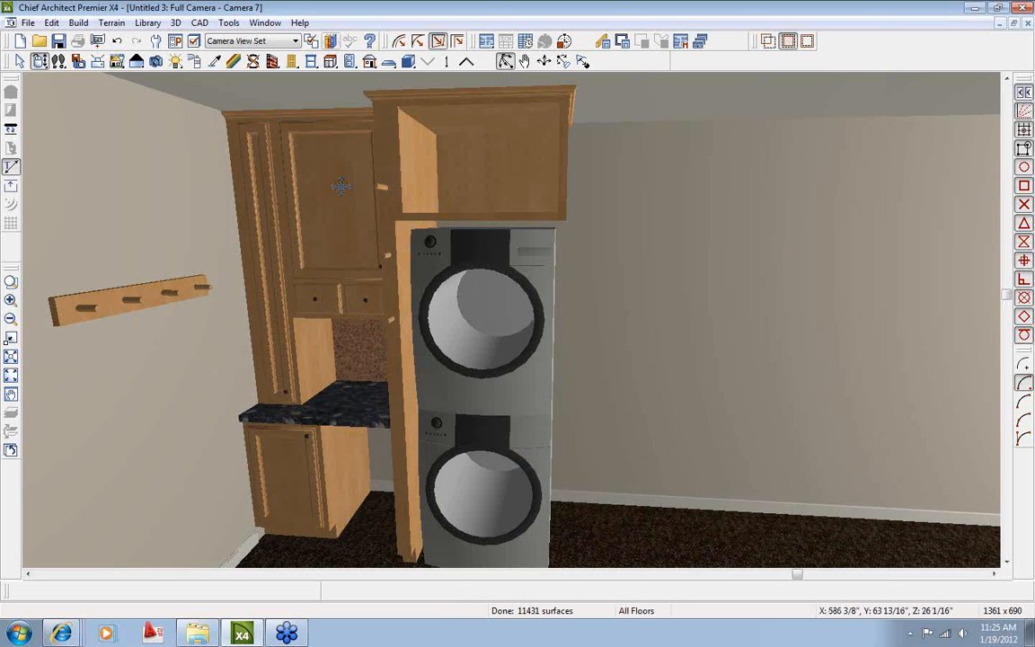
{"action": "left_click_drag", "start_coordinate": [545, 231], "coordinate": [566, 226]}
{"action": "left_click", "coordinate": [330, 41]}
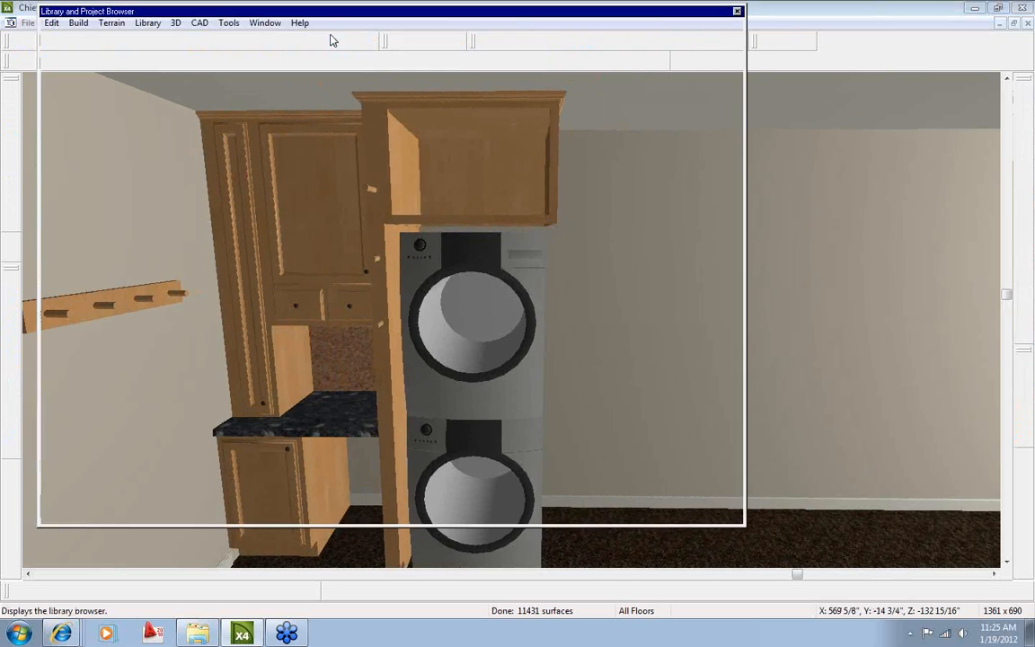
{"action": "left_click_drag", "start_coordinate": [478, 24], "coordinate": [610, 40]}
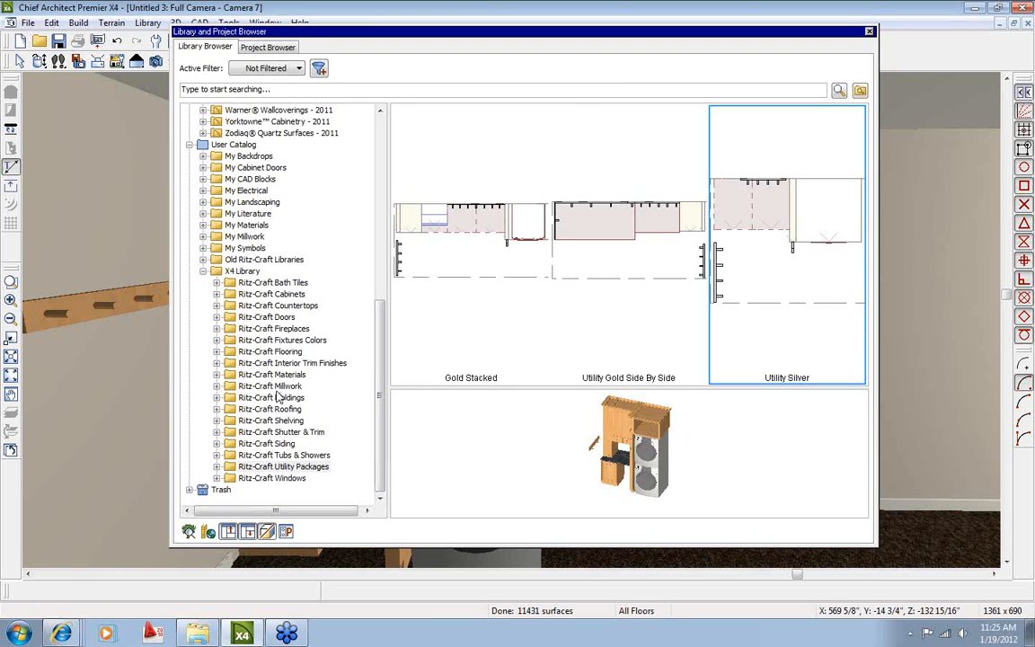
{"action": "left_click", "coordinate": [203, 271]}
{"action": "scroll", "coordinate": [226, 232], "scroll_direction": "up", "scroll_amount": 5}
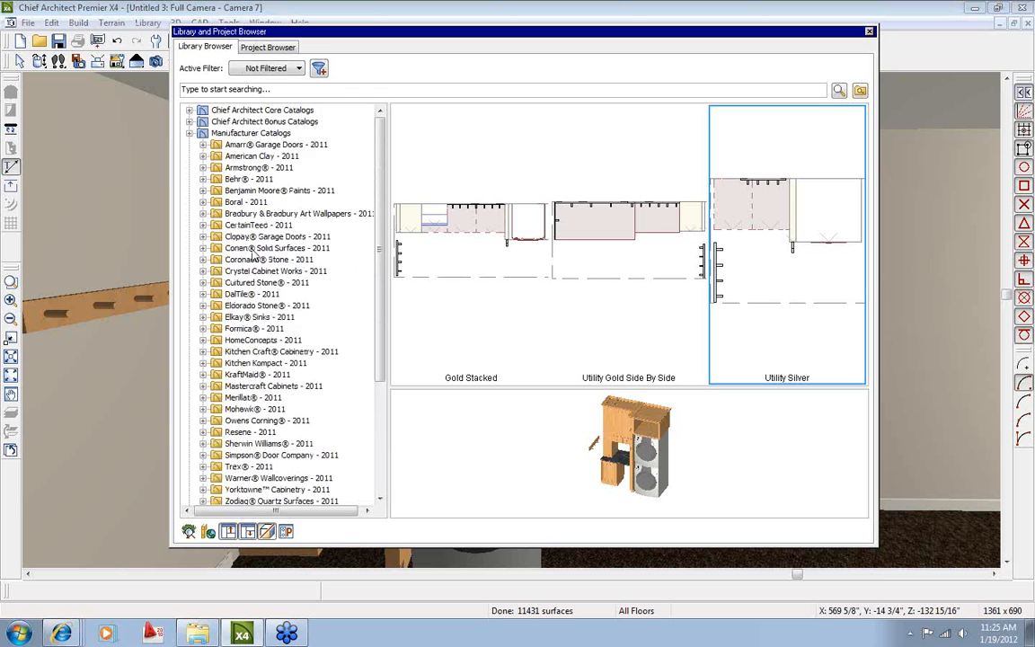
{"action": "left_click", "coordinate": [190, 133]}
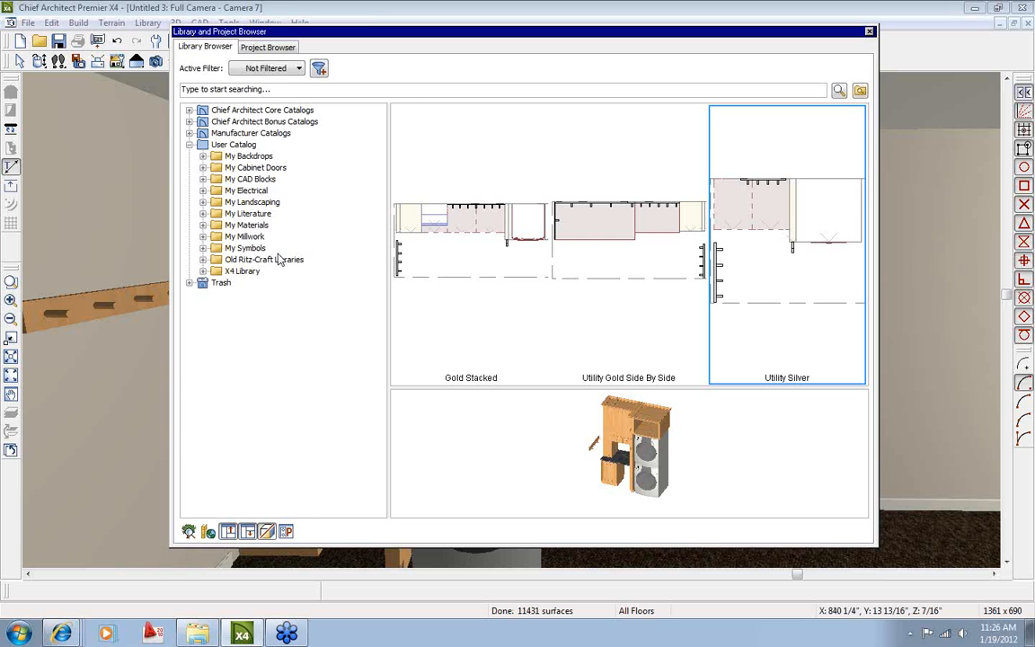
{"action": "left_click", "coordinate": [868, 32]}
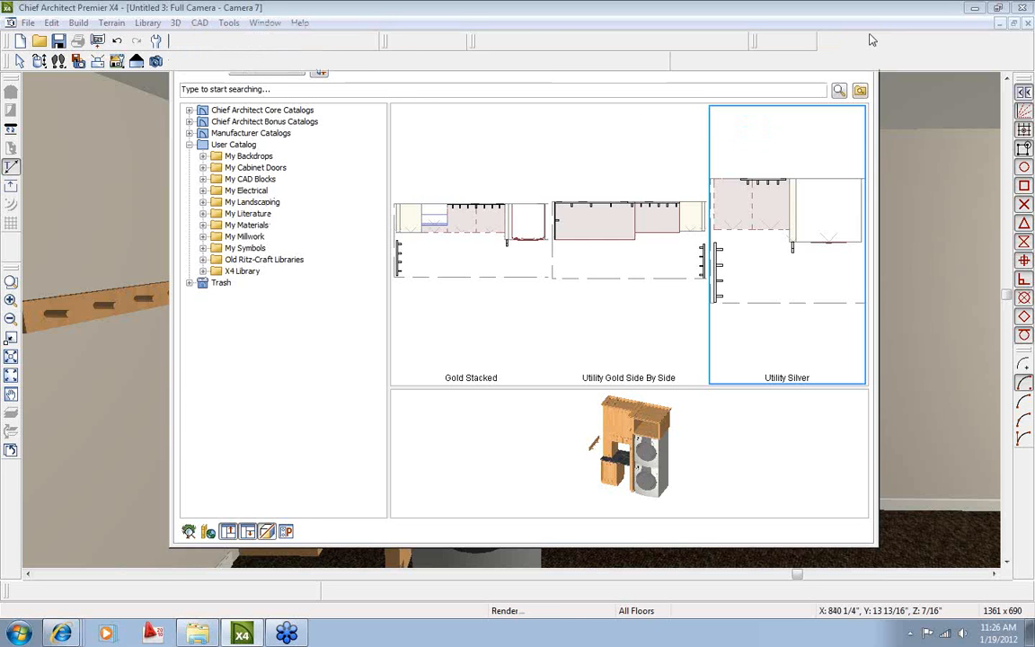